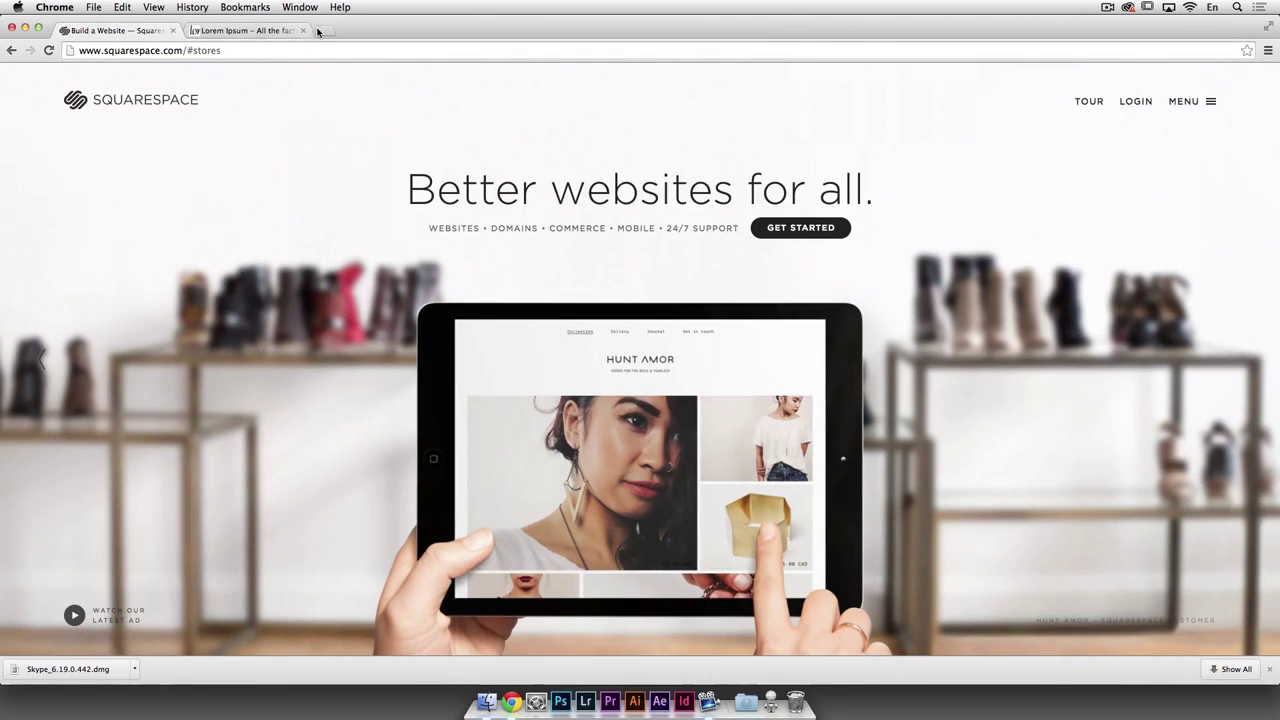
Step: Open the photographer's portfolio website in a new Chrome tab
click(324, 31)
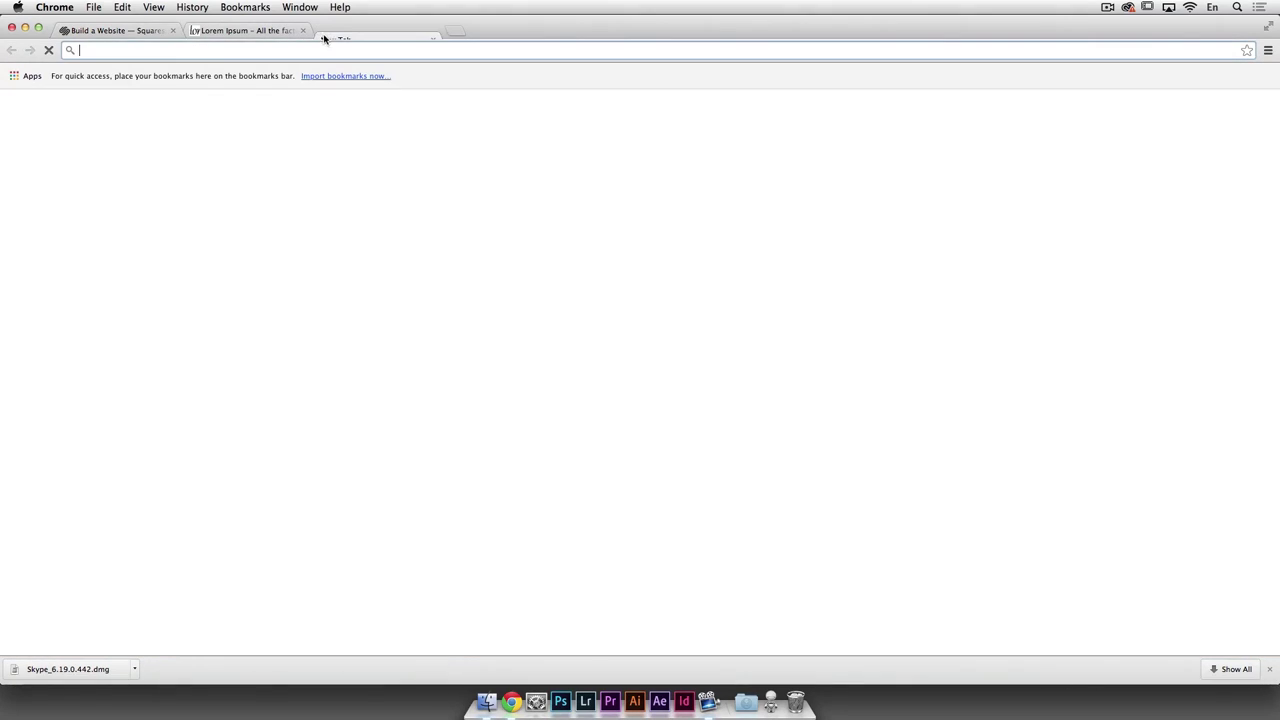
text(serger)
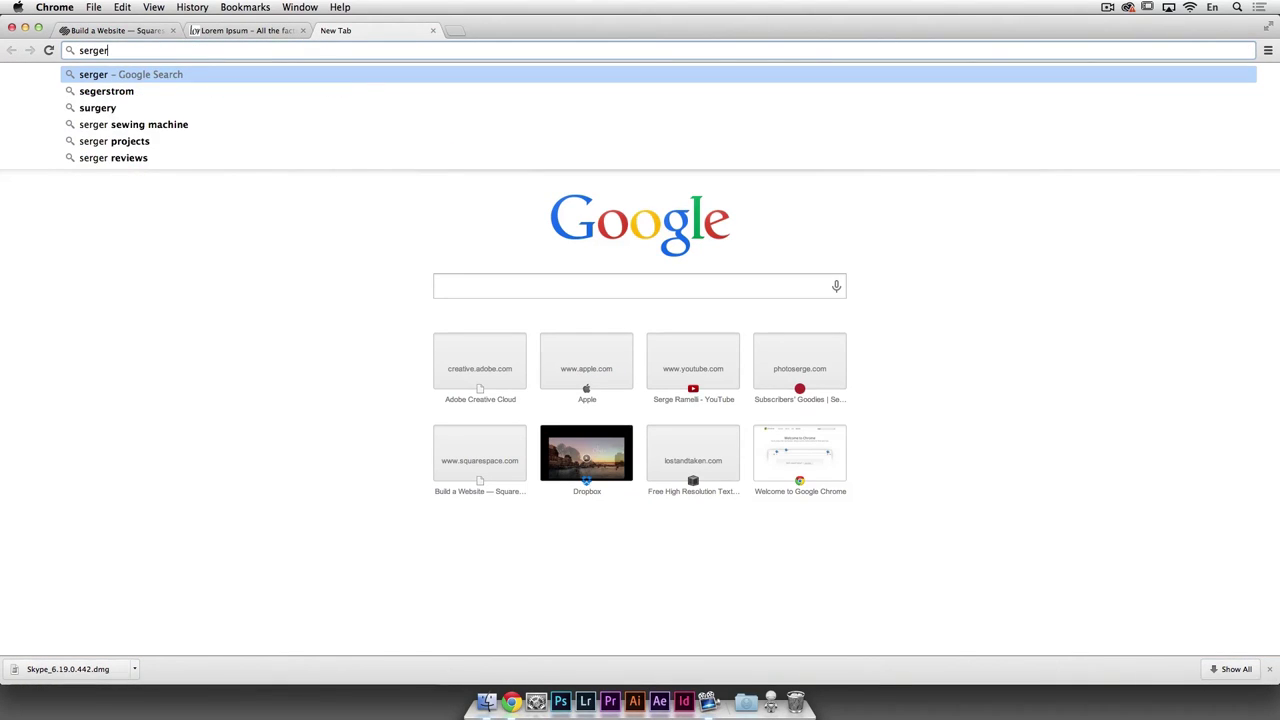
text(amelliphotos)
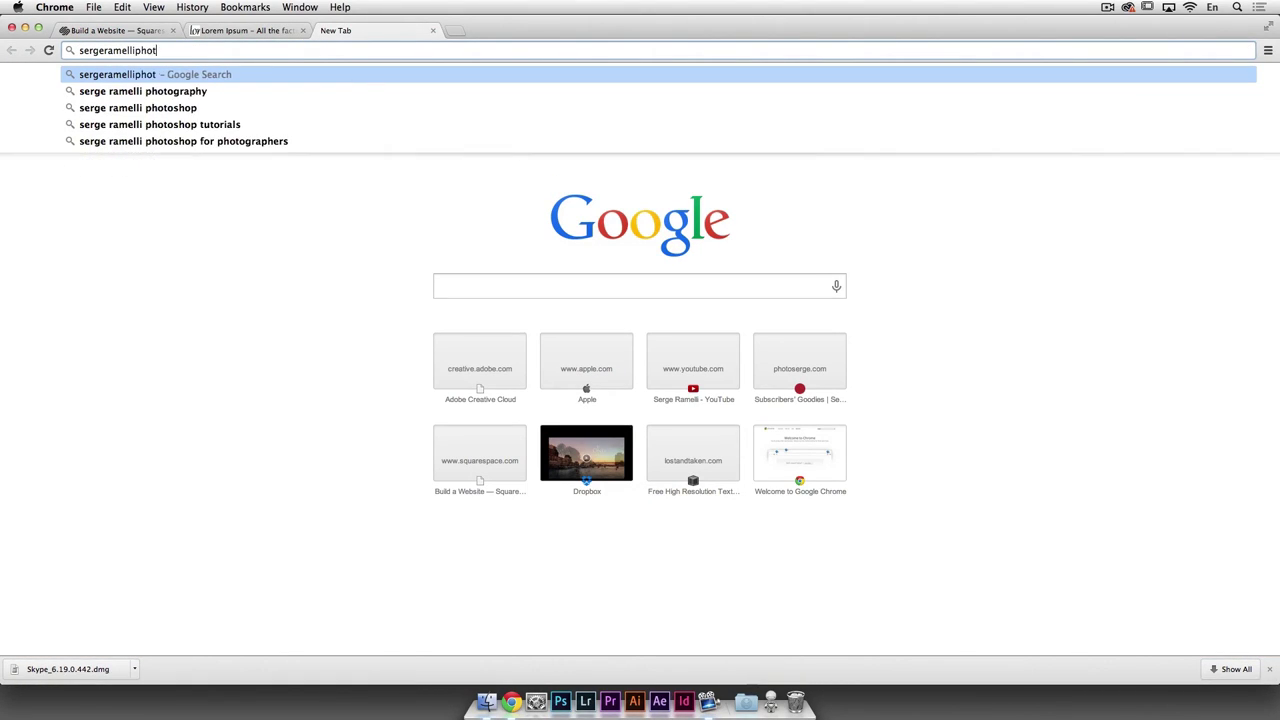
text(.com)
key(Return)
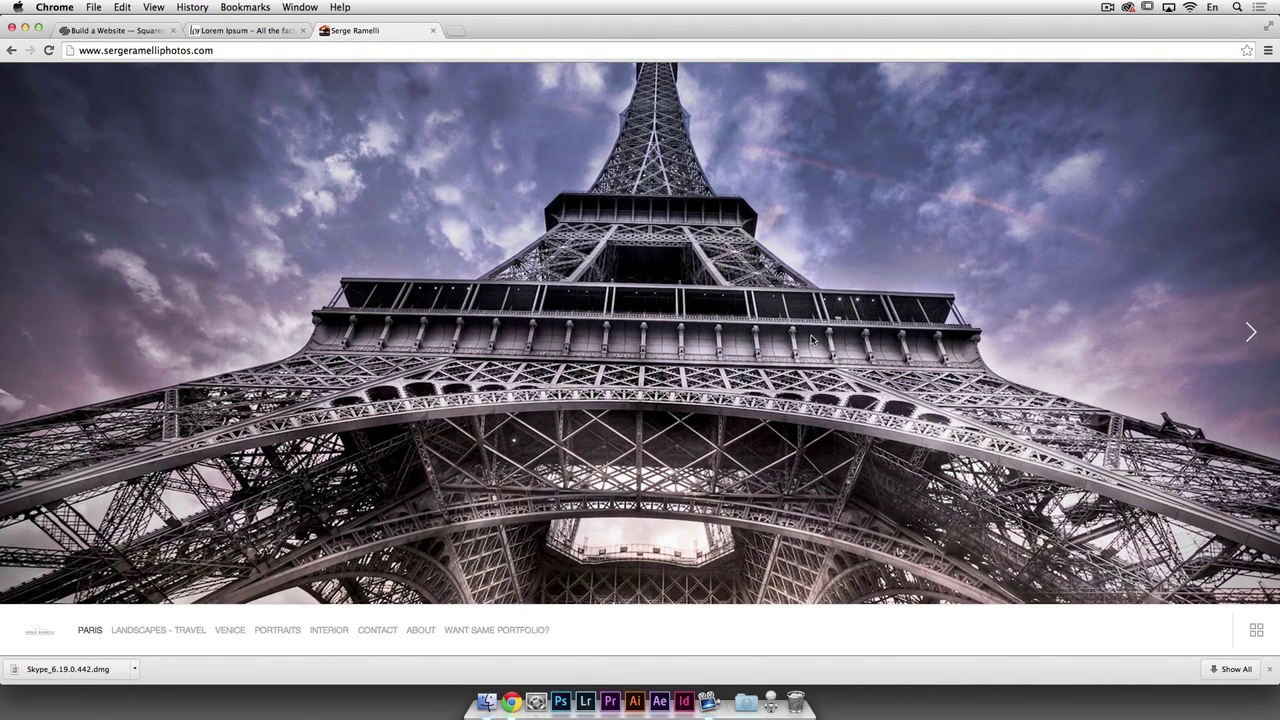
Step: Step through the Paris slideshow, show it as a thumbnail grid, and open the Pont Neuf photo
click(1251, 335)
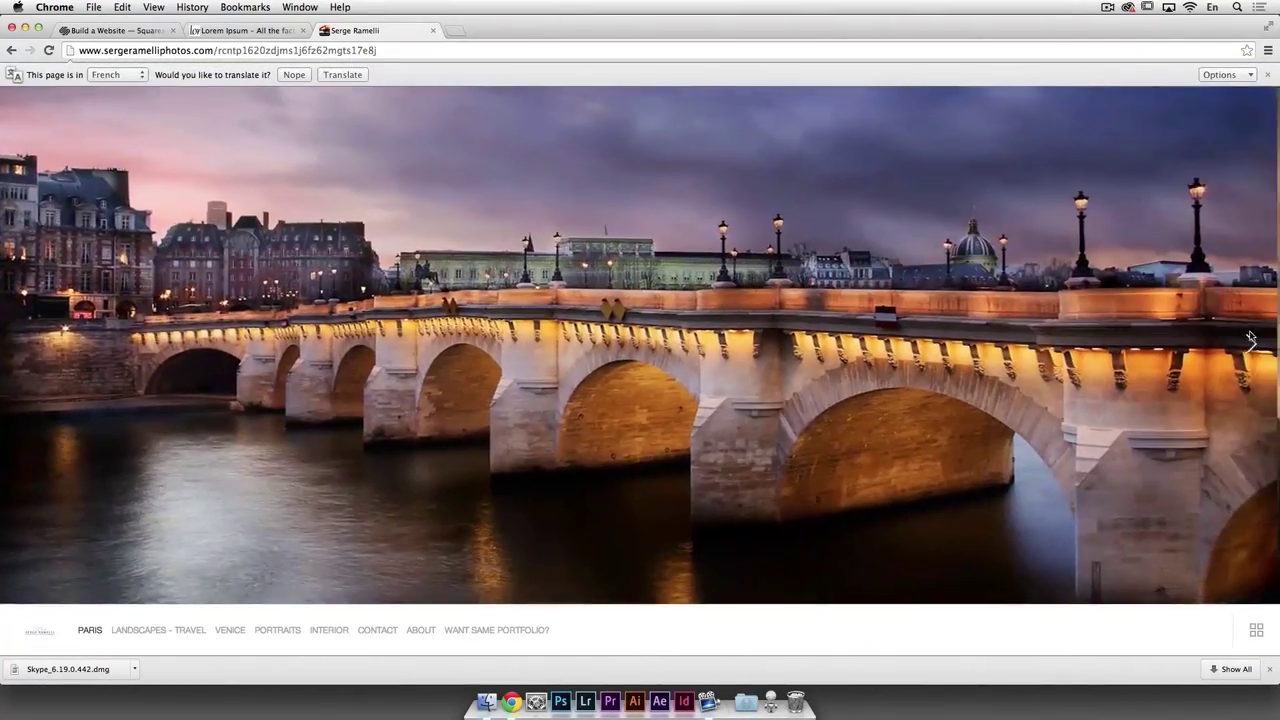
click(1251, 338)
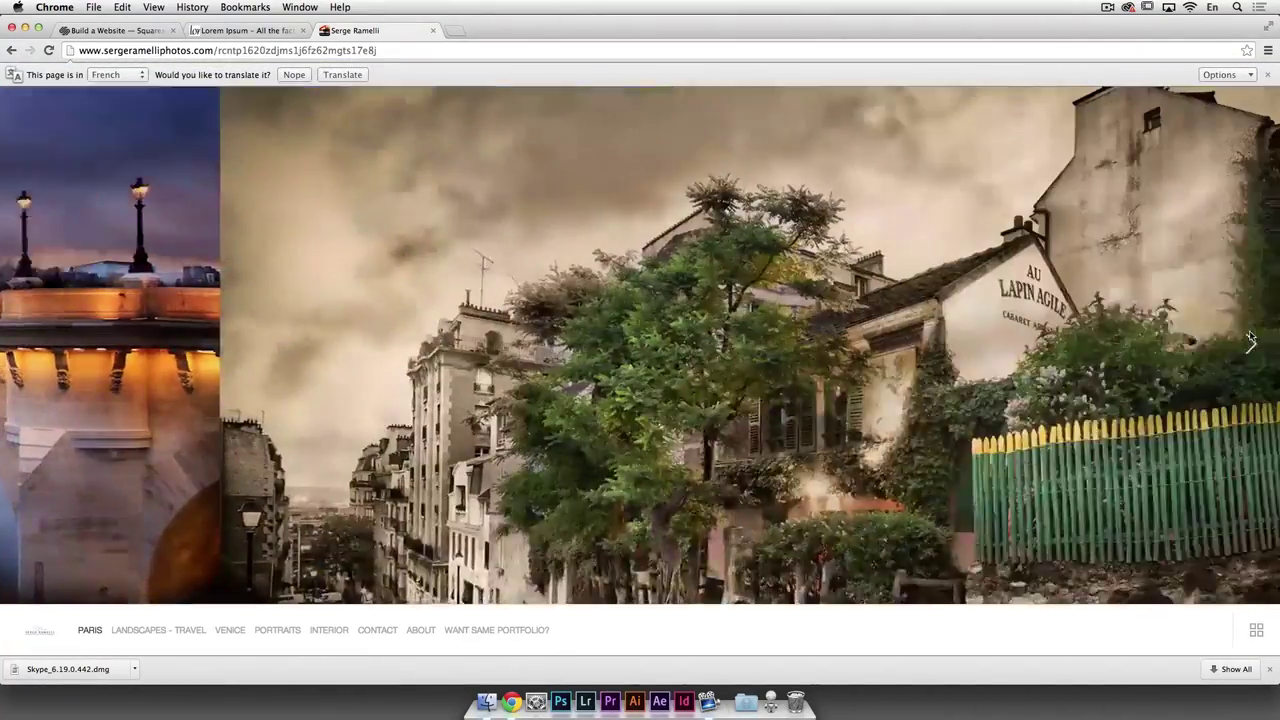
click(1256, 630)
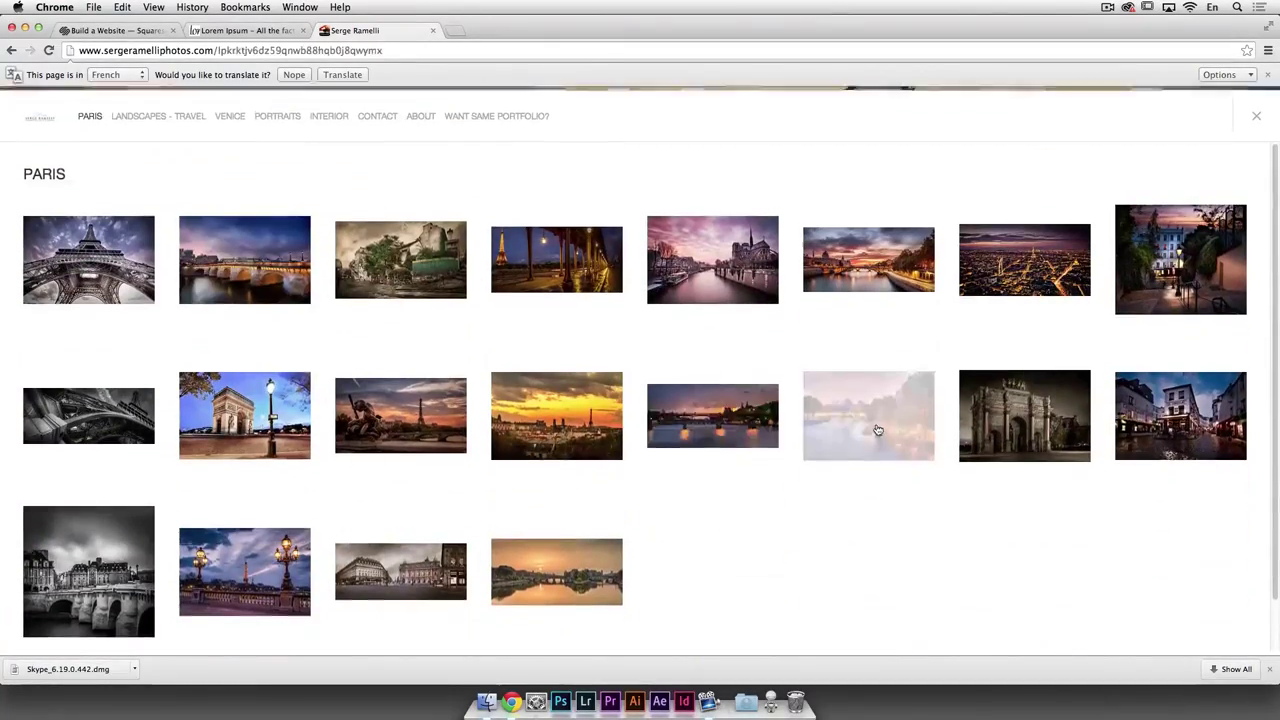
click(870, 420)
Step: Browse the LANDSCAPES - TRAVEL photos, then return to Paris and close the download bar
click(146, 632)
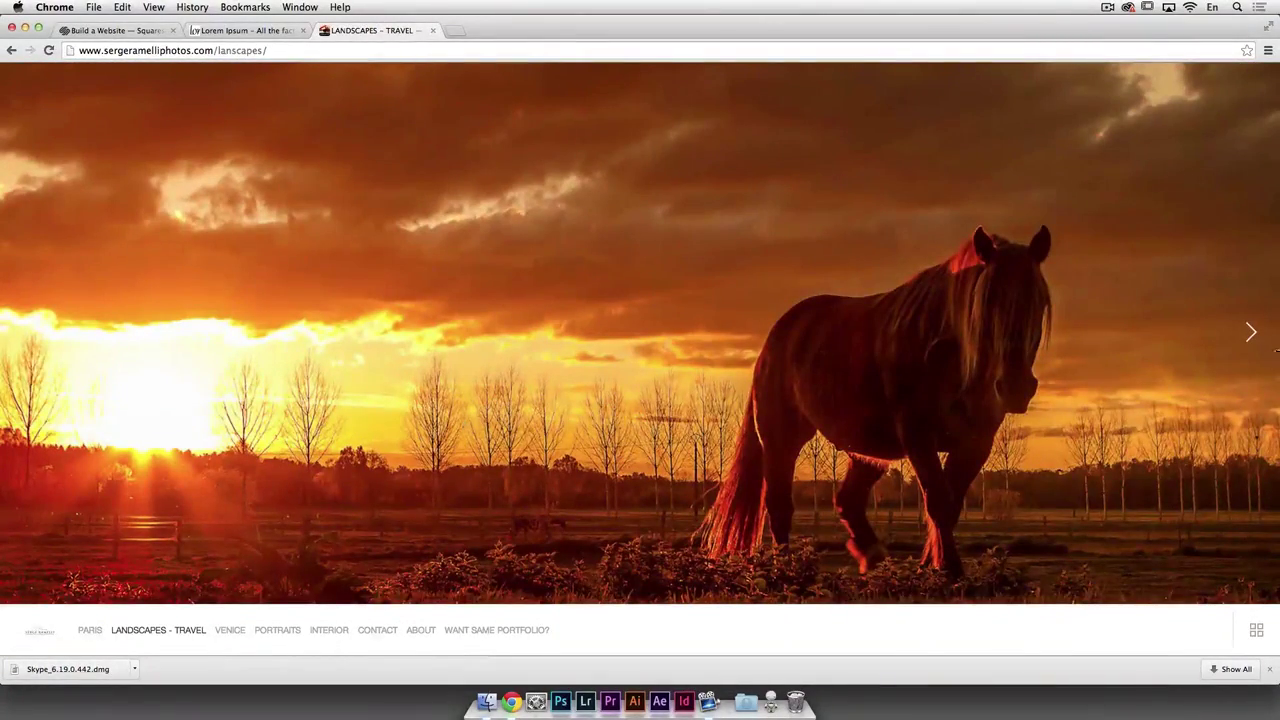
click(1250, 332)
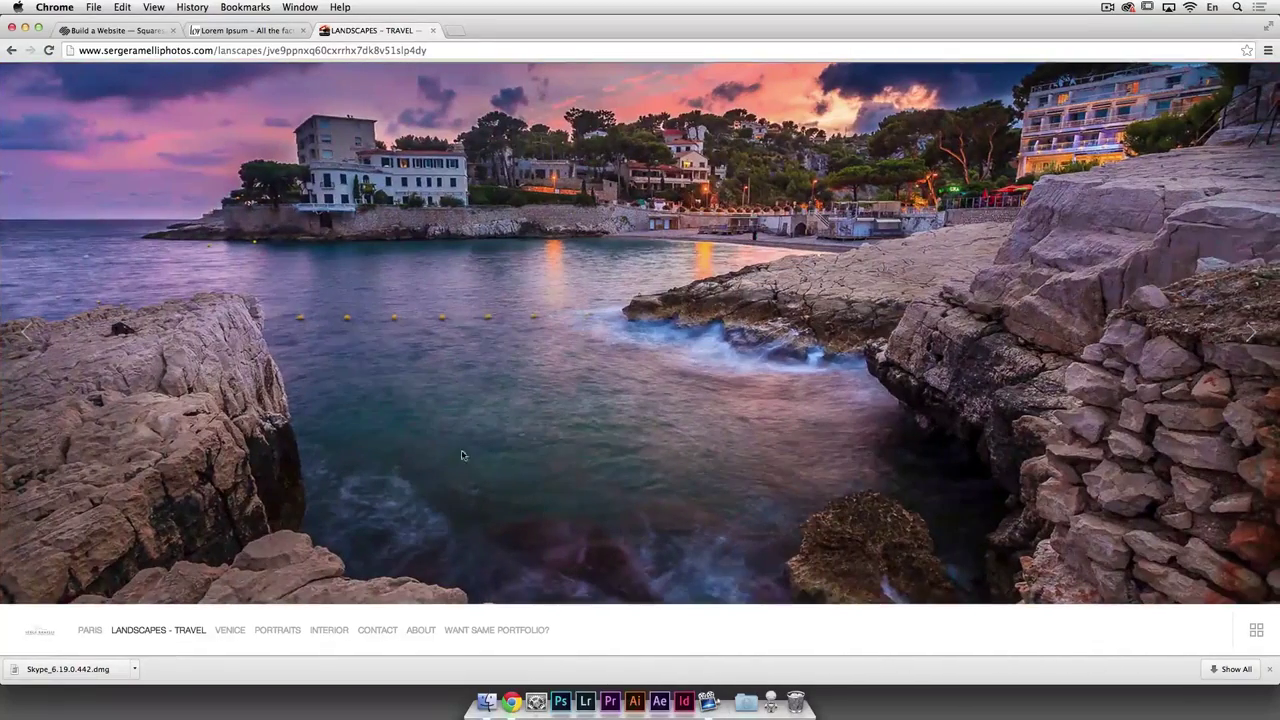
click(1250, 334)
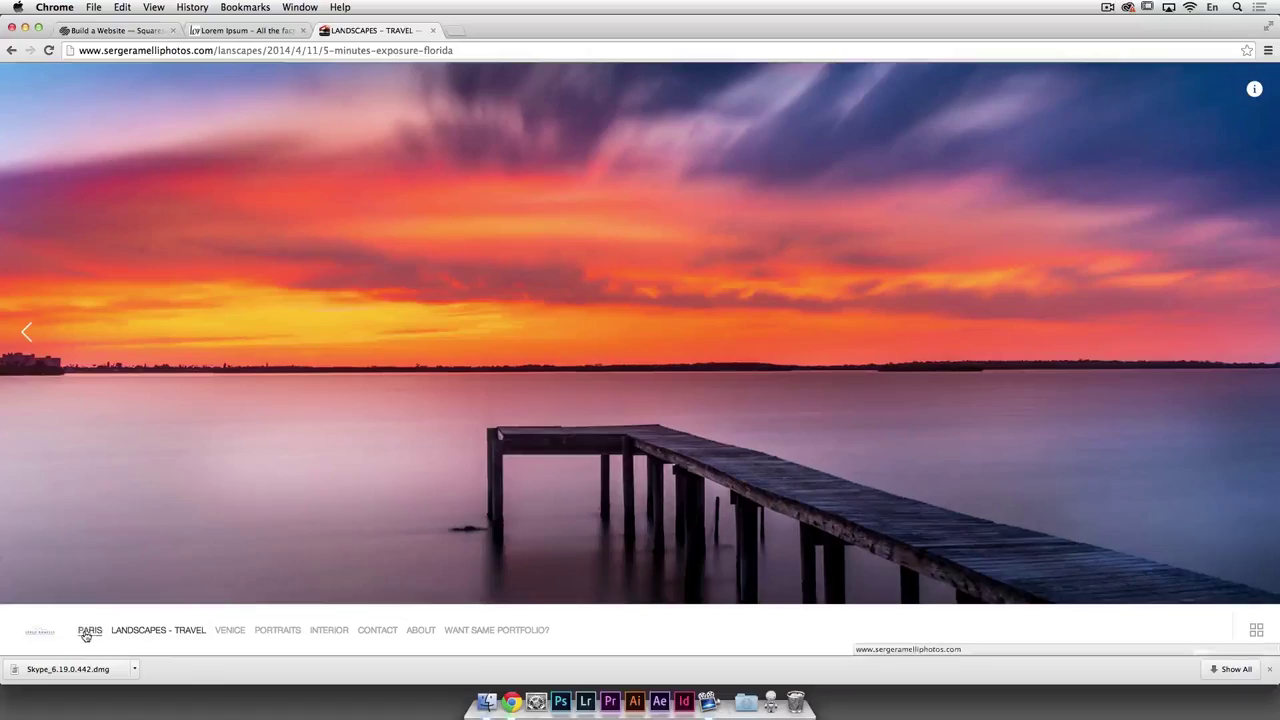
click(88, 632)
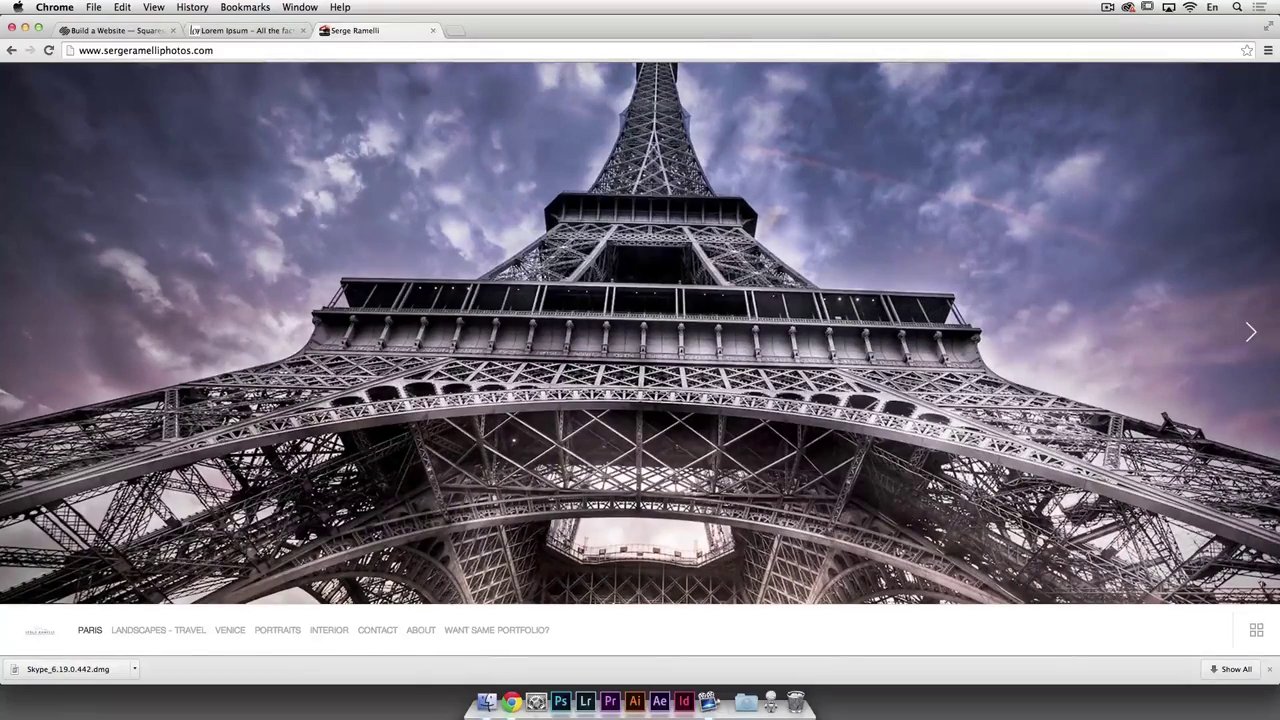
click(1269, 669)
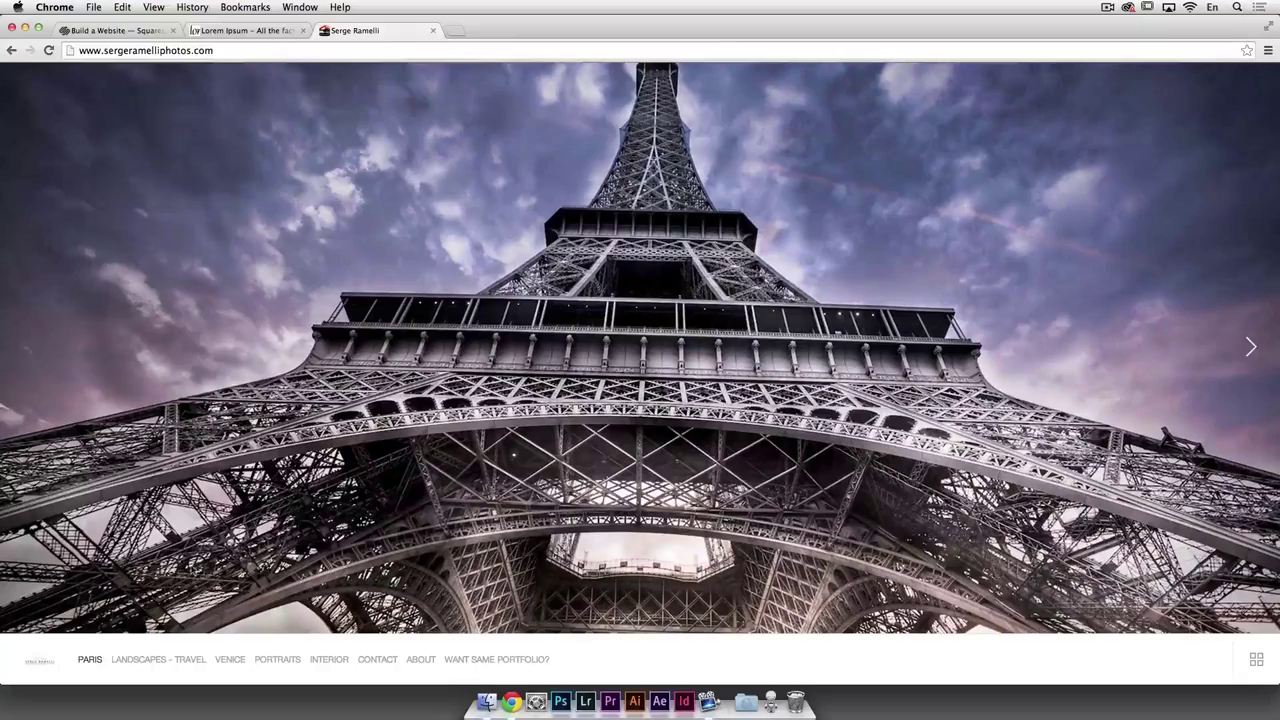
click(90, 660)
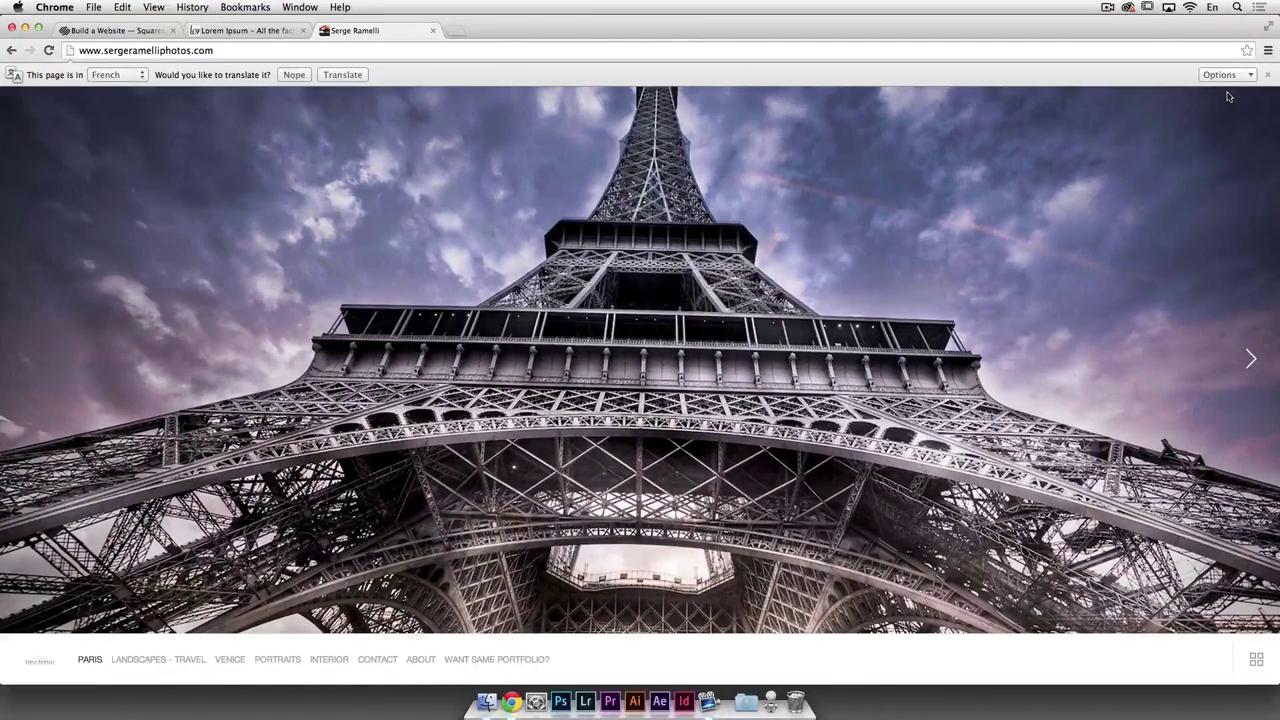
Step: Toggle the Paris thumbnails, advance three Paris photos, then go to LANDSCAPES - TRAVEL
click(1256, 660)
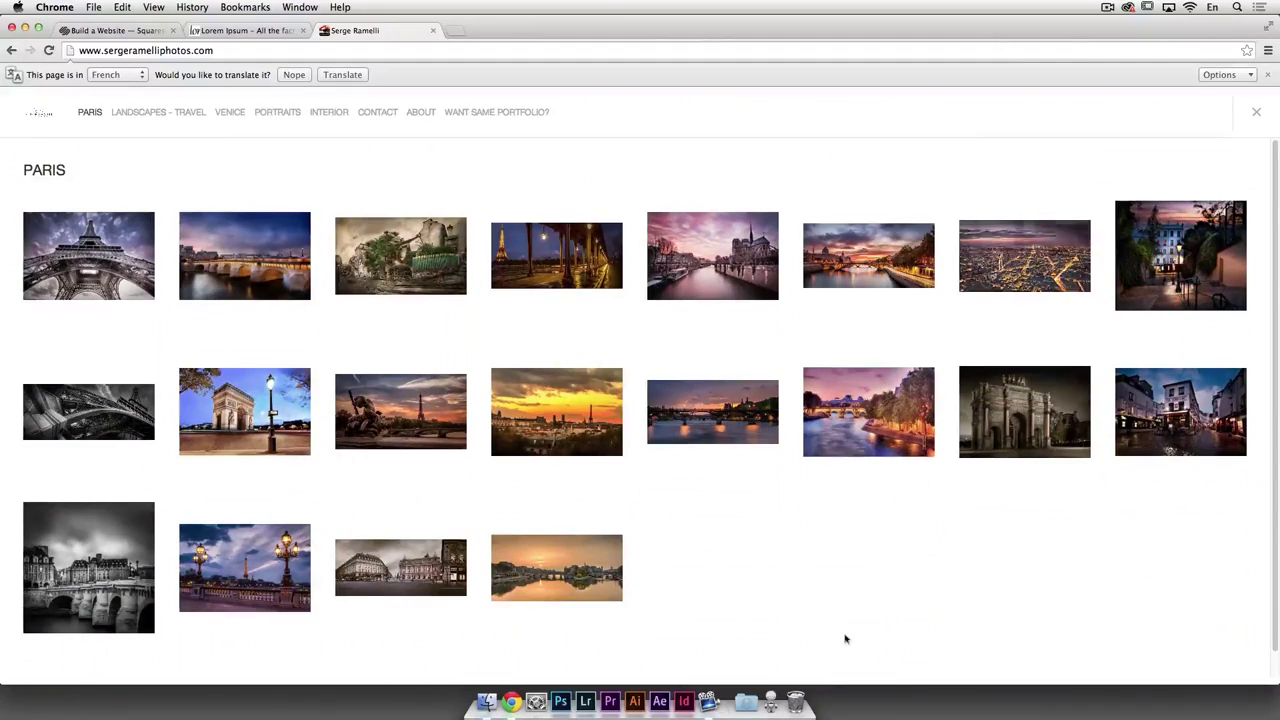
click(1256, 112)
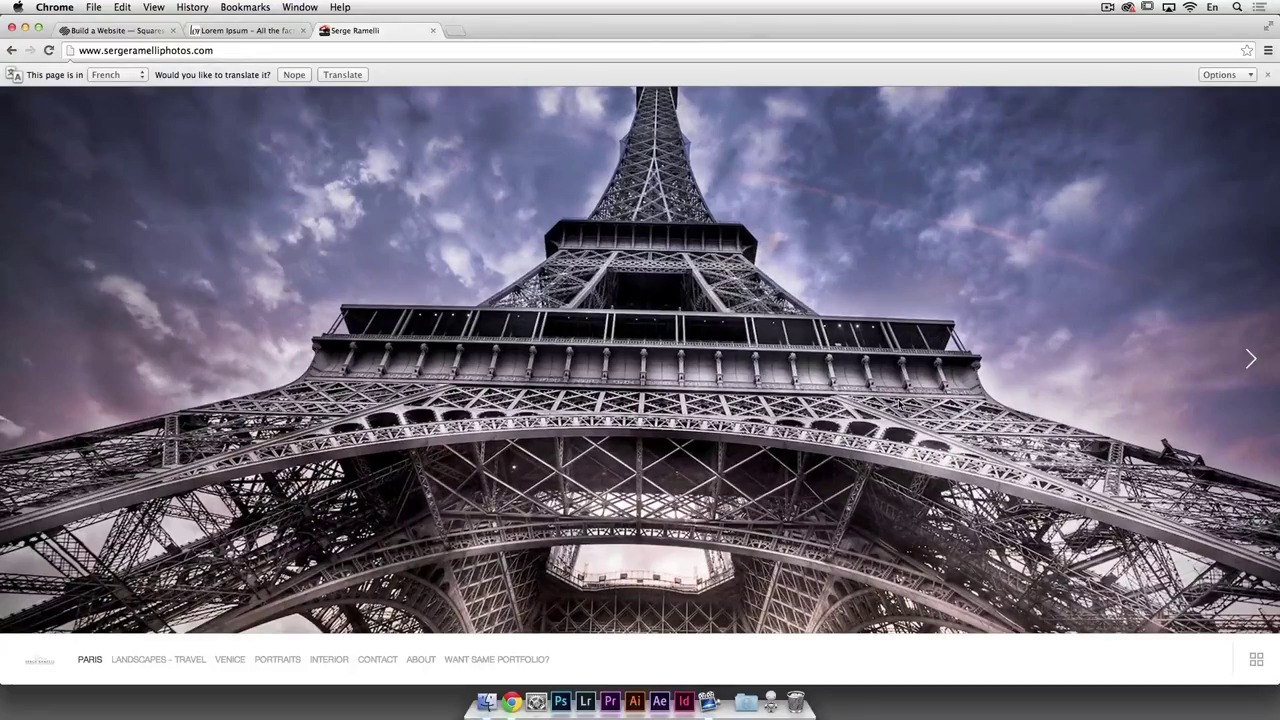
click(1251, 358)
click(1251, 358)
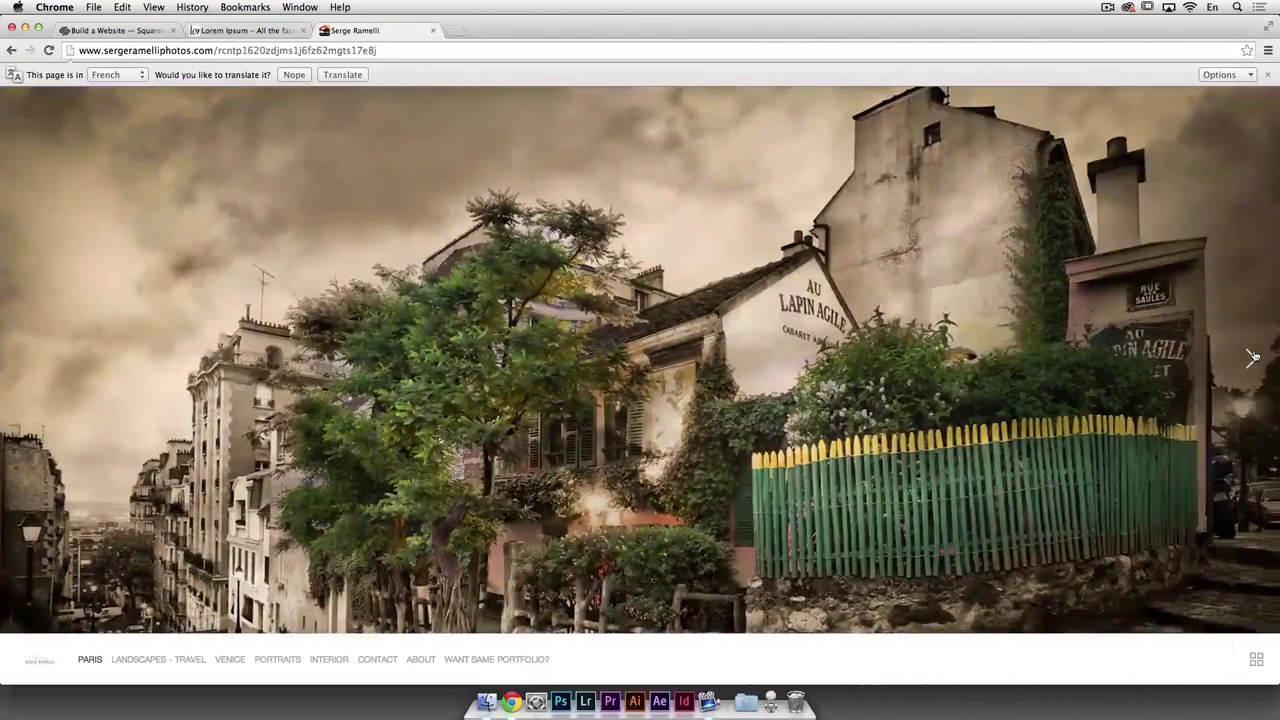
click(1251, 358)
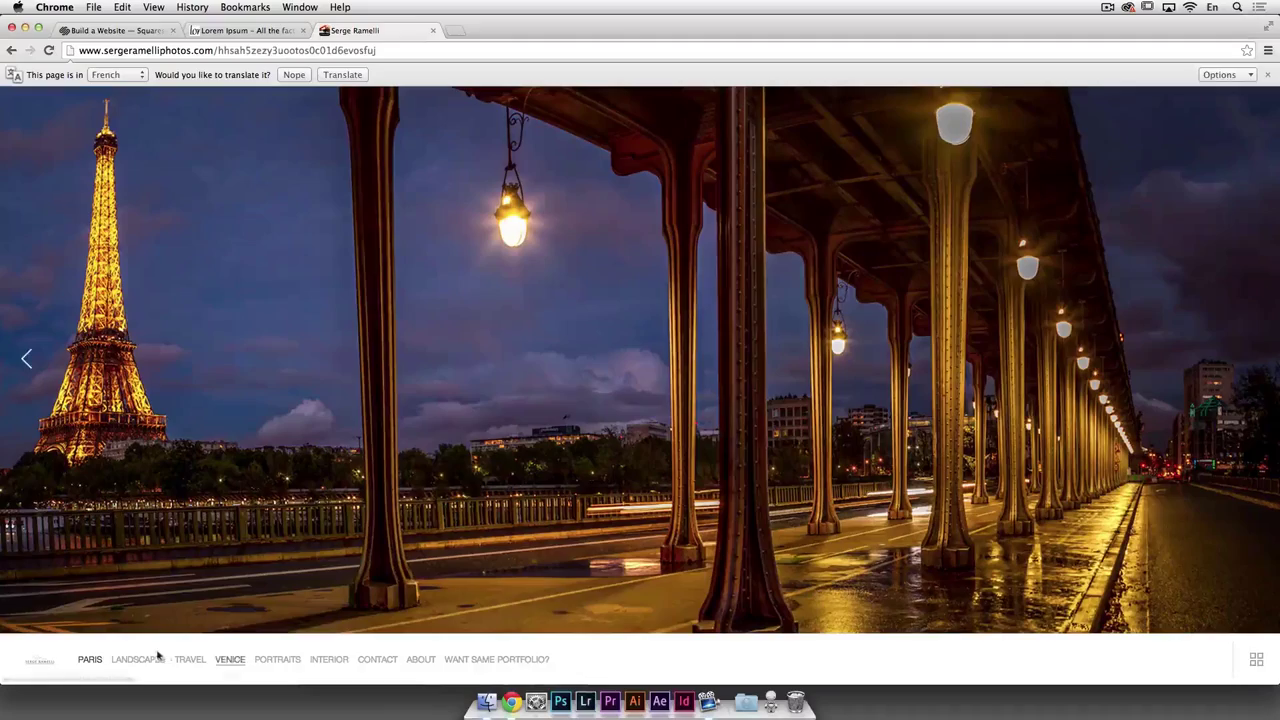
click(204, 662)
Step: View the VENICE, PORTRAITS and INTERIOR galleries in turn
click(230, 660)
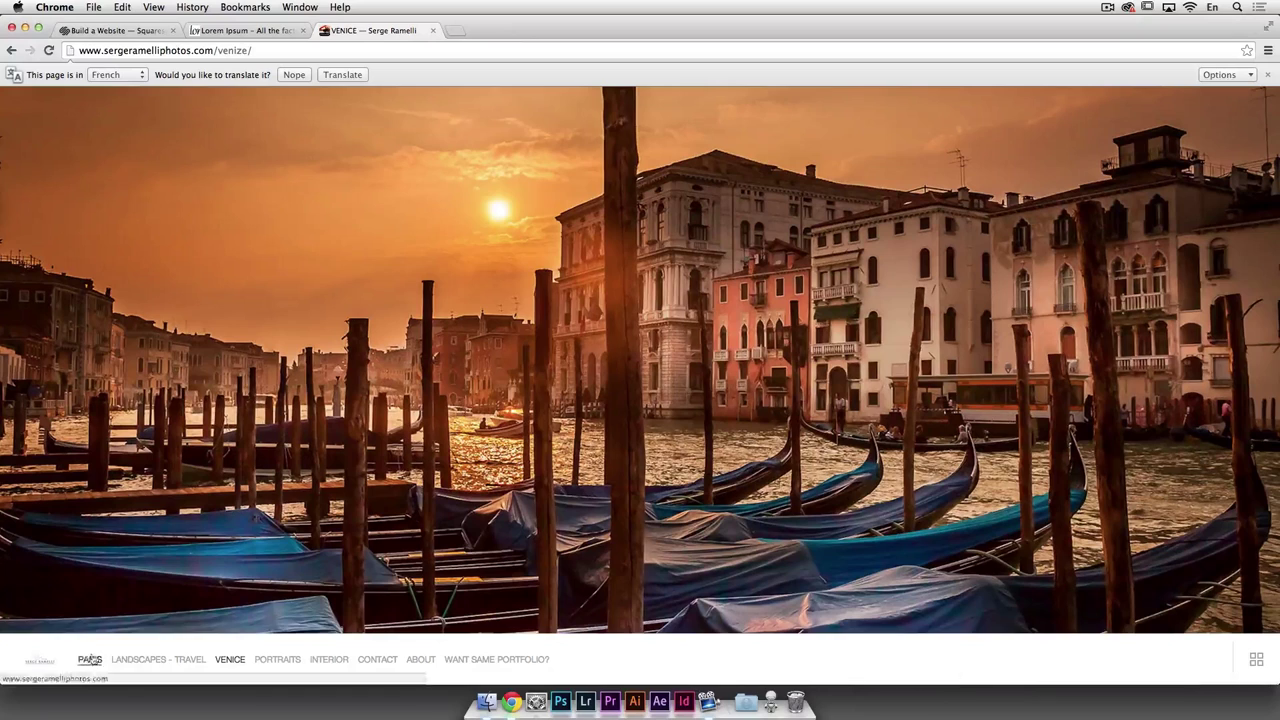
click(278, 662)
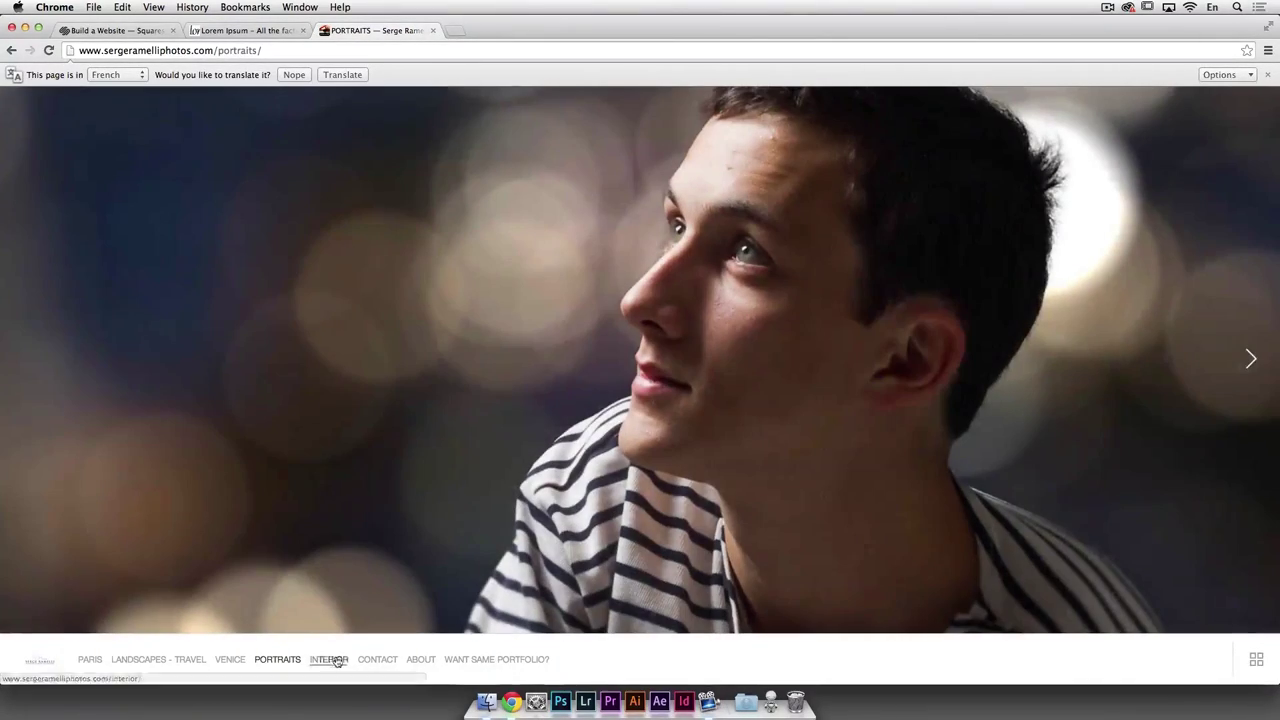
click(339, 661)
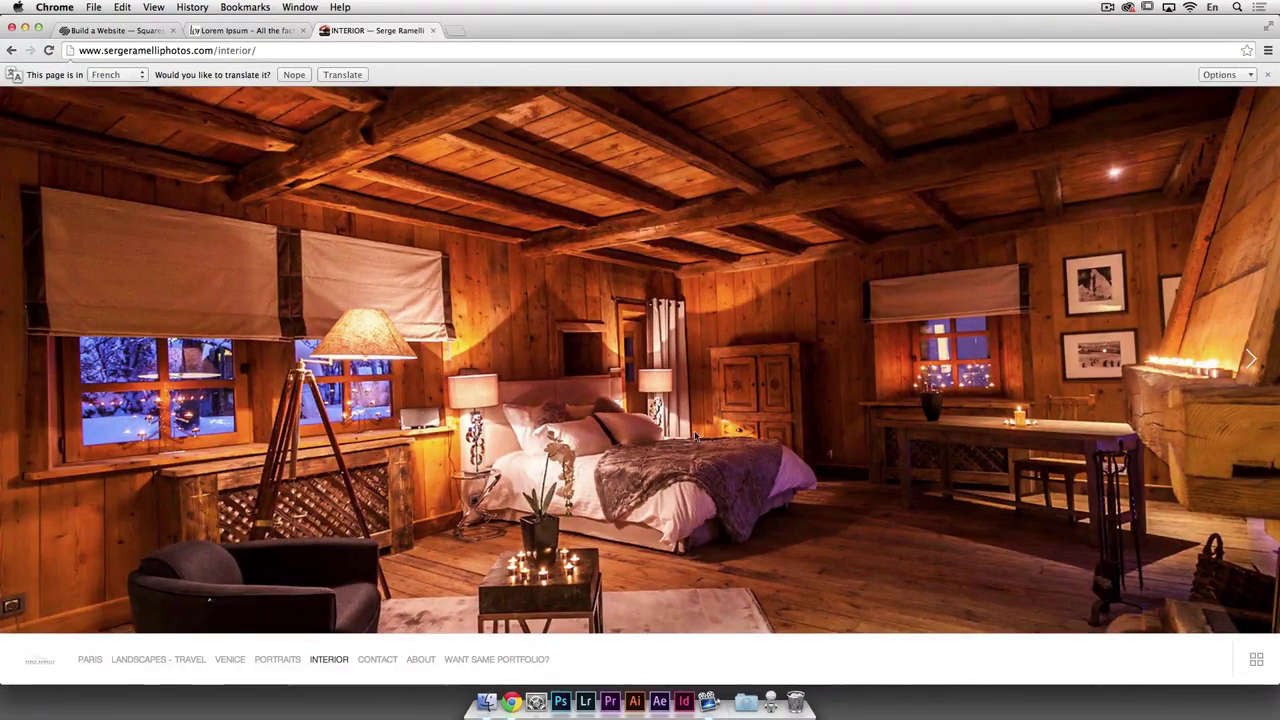
Step: Open the CONTACT page and try its Last Name, Email and Subject fields
click(383, 661)
click(560, 210)
click(459, 277)
click(437, 343)
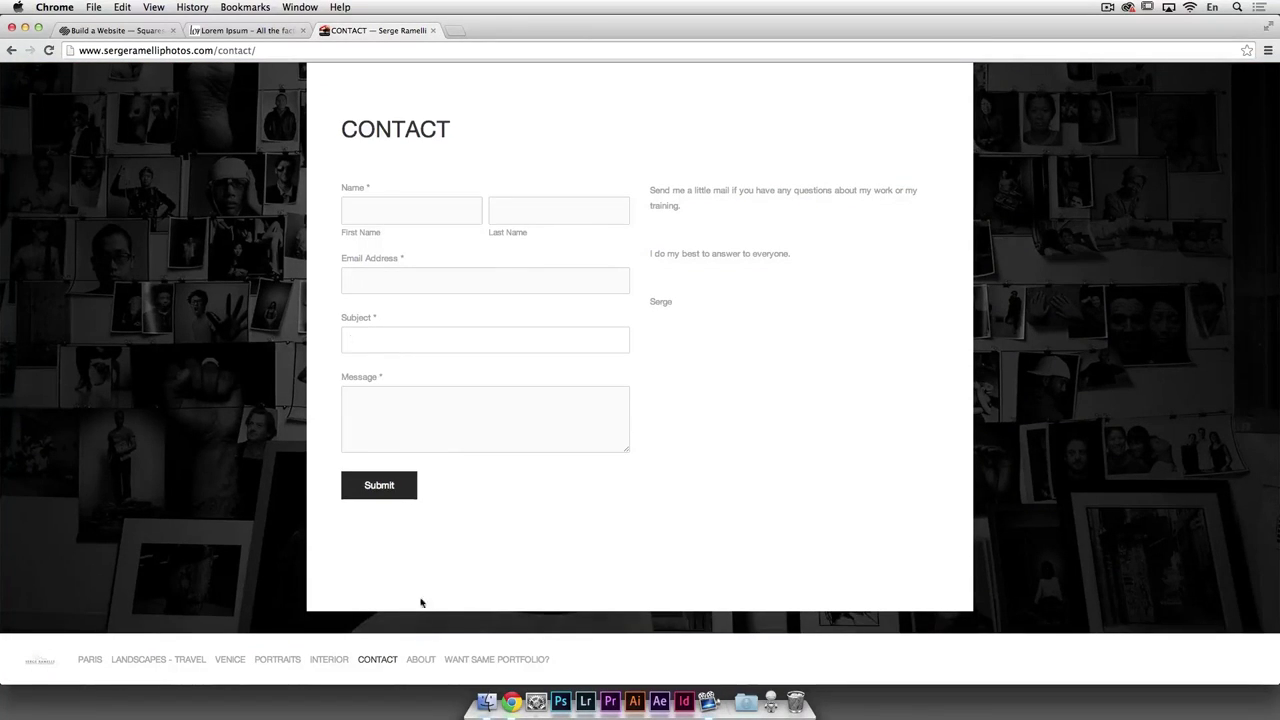
Step: Scroll through the portfolio's ABOUT page
click(421, 661)
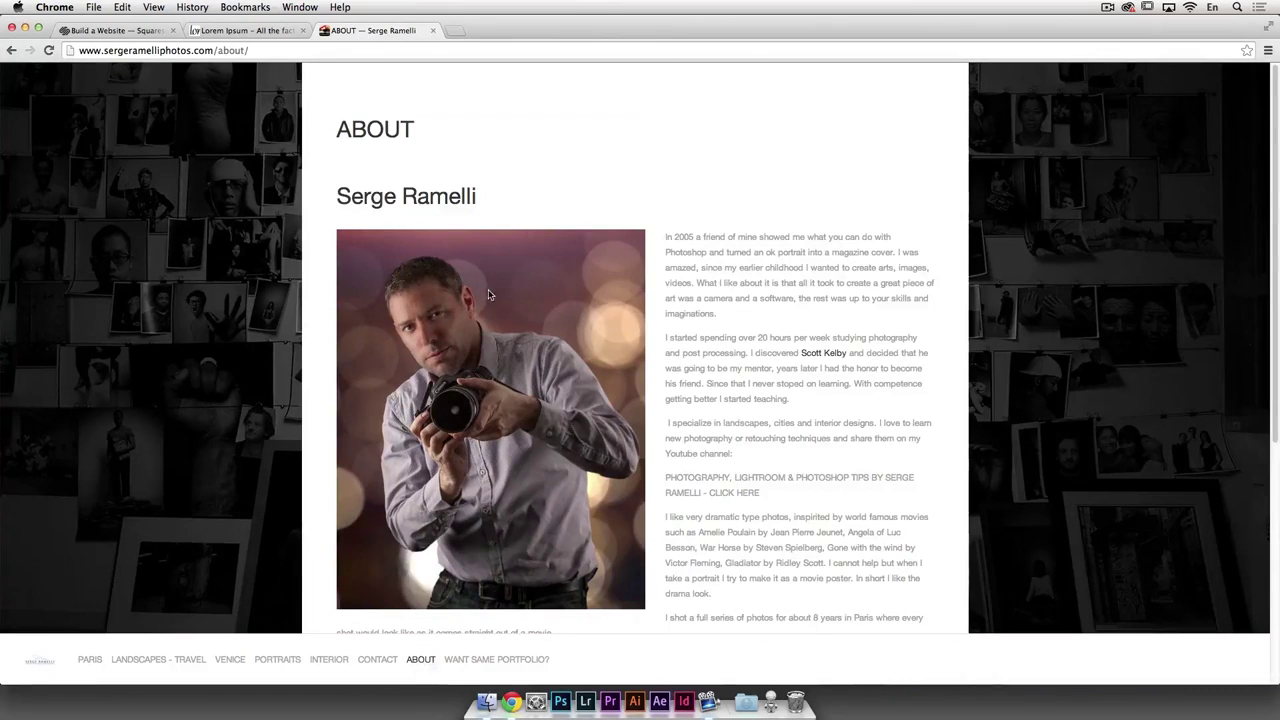
scroll(758, 160, down, 5)
scroll(758, 160, up, 5)
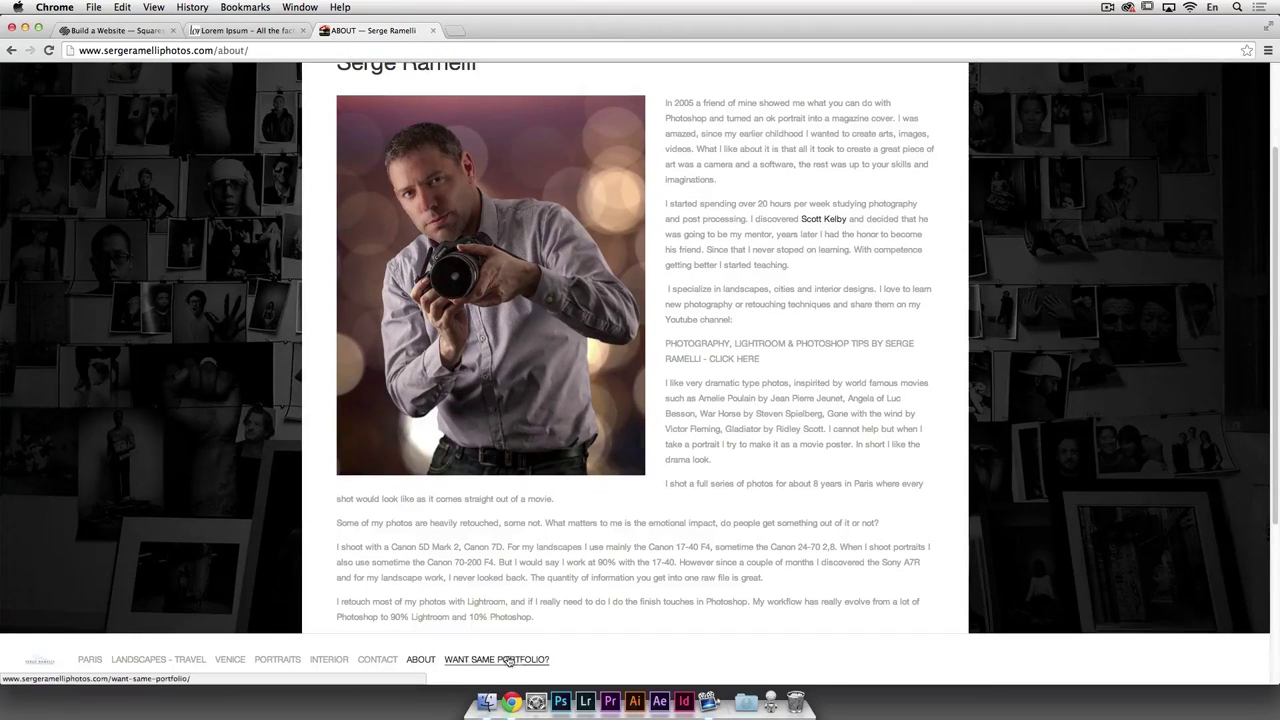
Step: Scroll through WANT SAME PORTFOLIO?, then return to the Squarespace tab and the photo folder
click(507, 661)
scroll(605, 253, down, 2)
scroll(605, 253, up, 2)
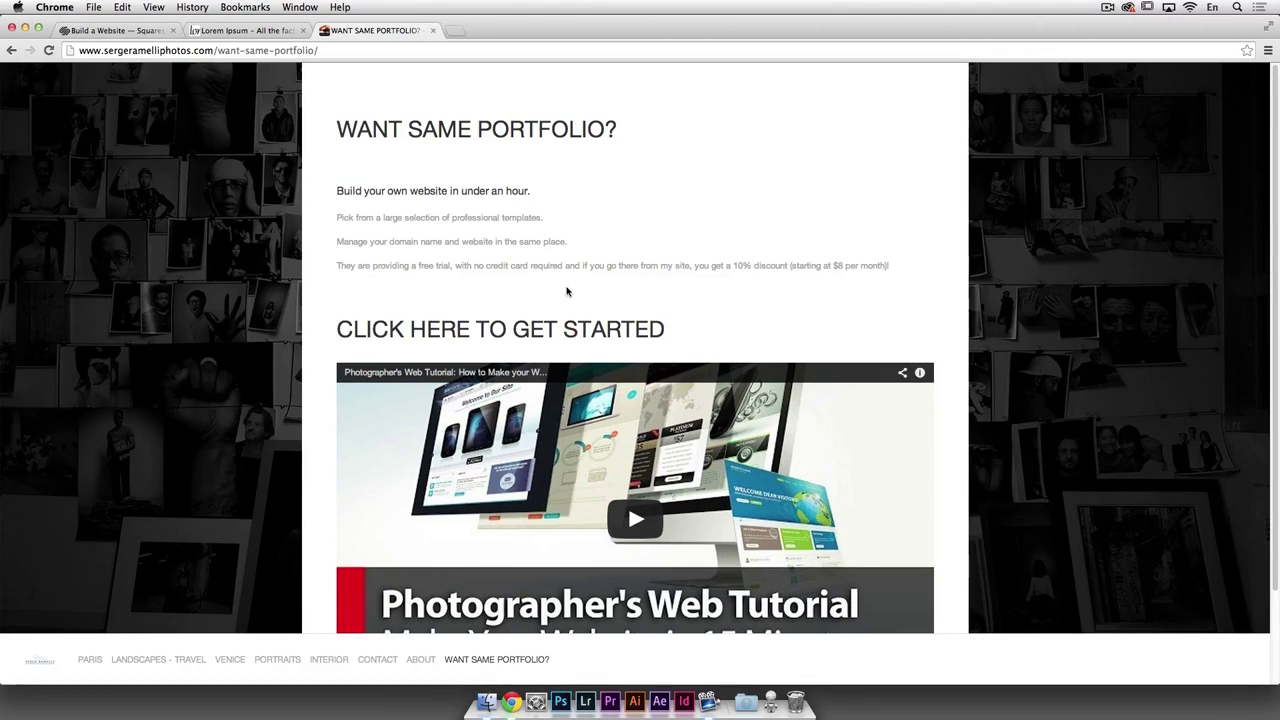
click(145, 33)
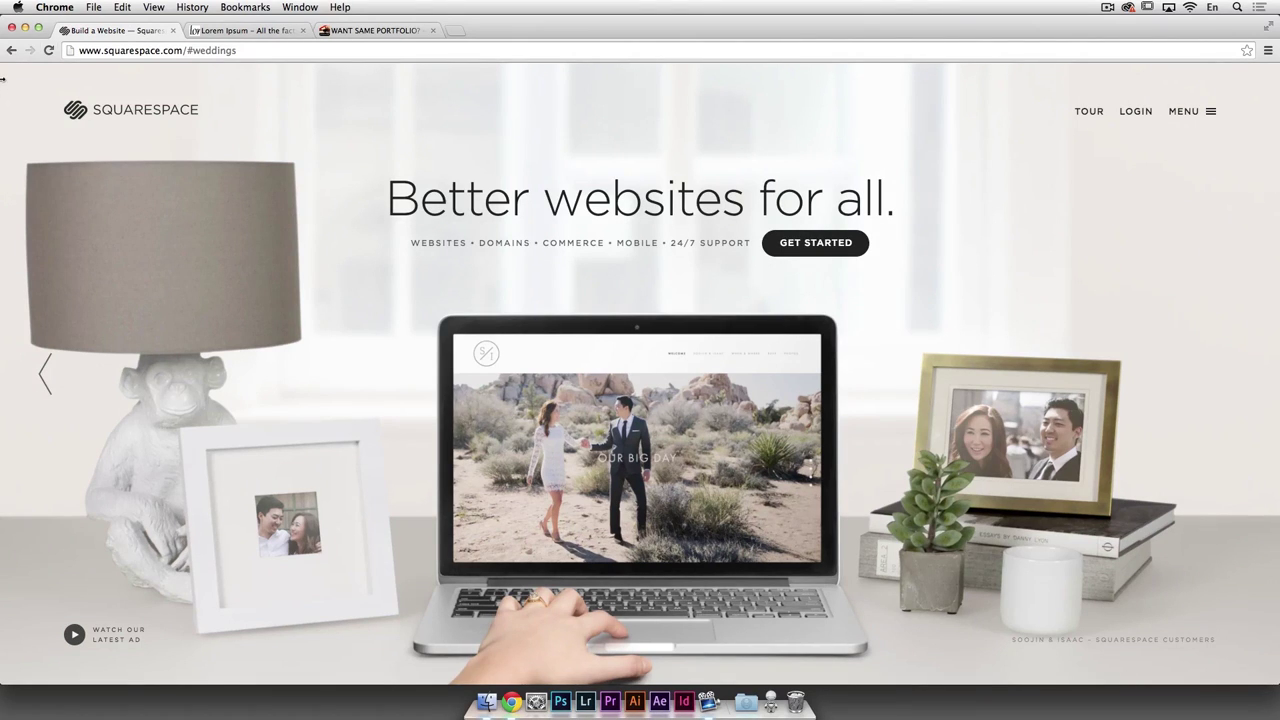
key(super+Tab)
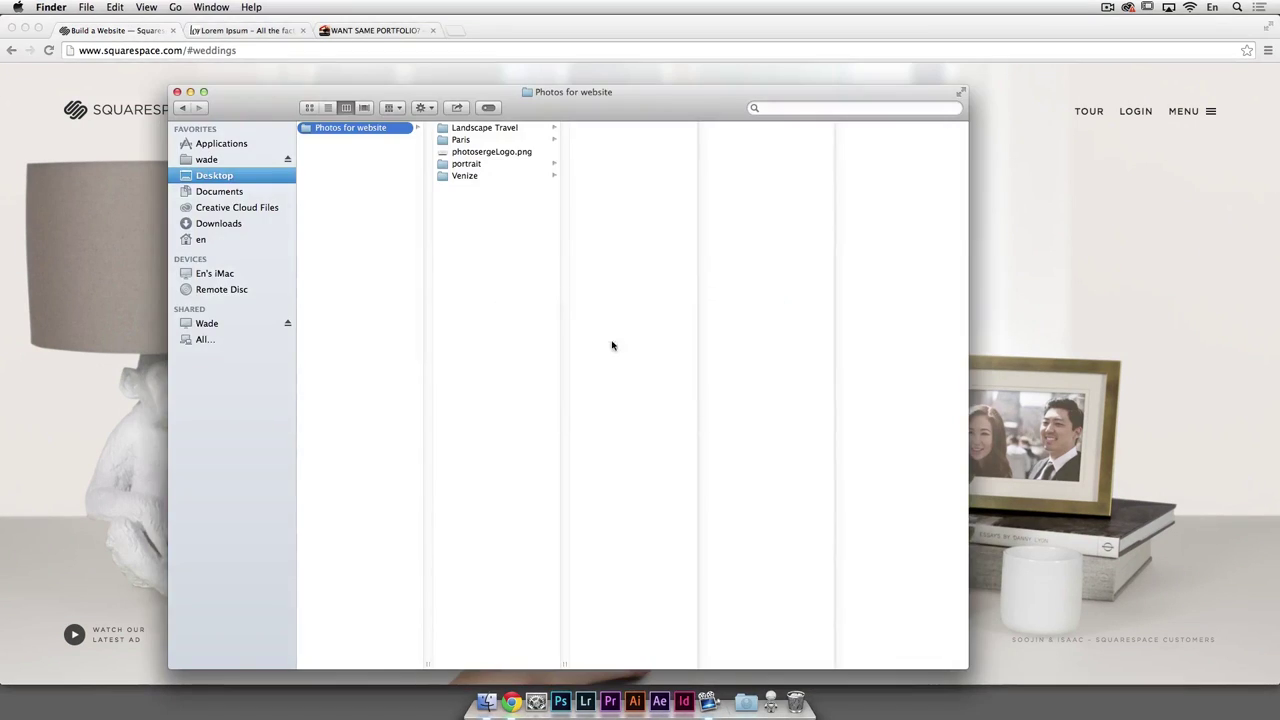
Step: Browse the Landscape Travel, Paris, portrait and Venize folders and preview the antelope canyon photos
click(480, 130)
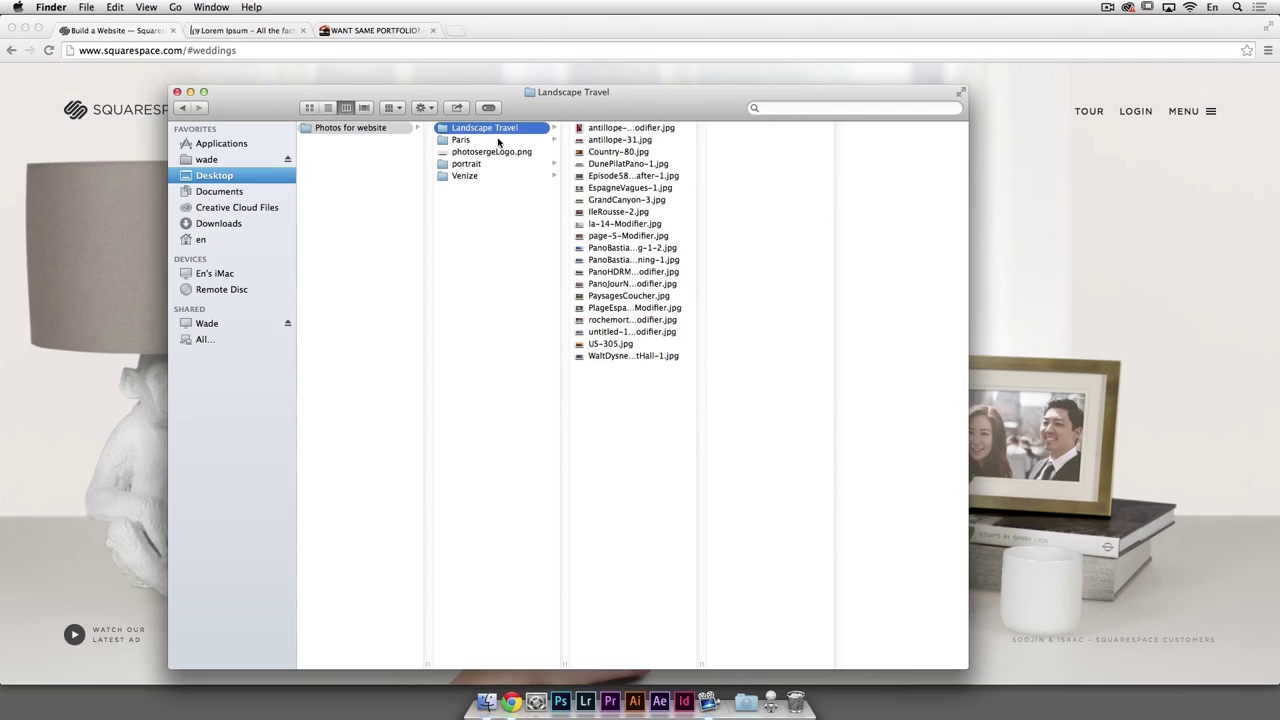
click(497, 141)
click(492, 131)
click(492, 141)
click(489, 166)
click(489, 177)
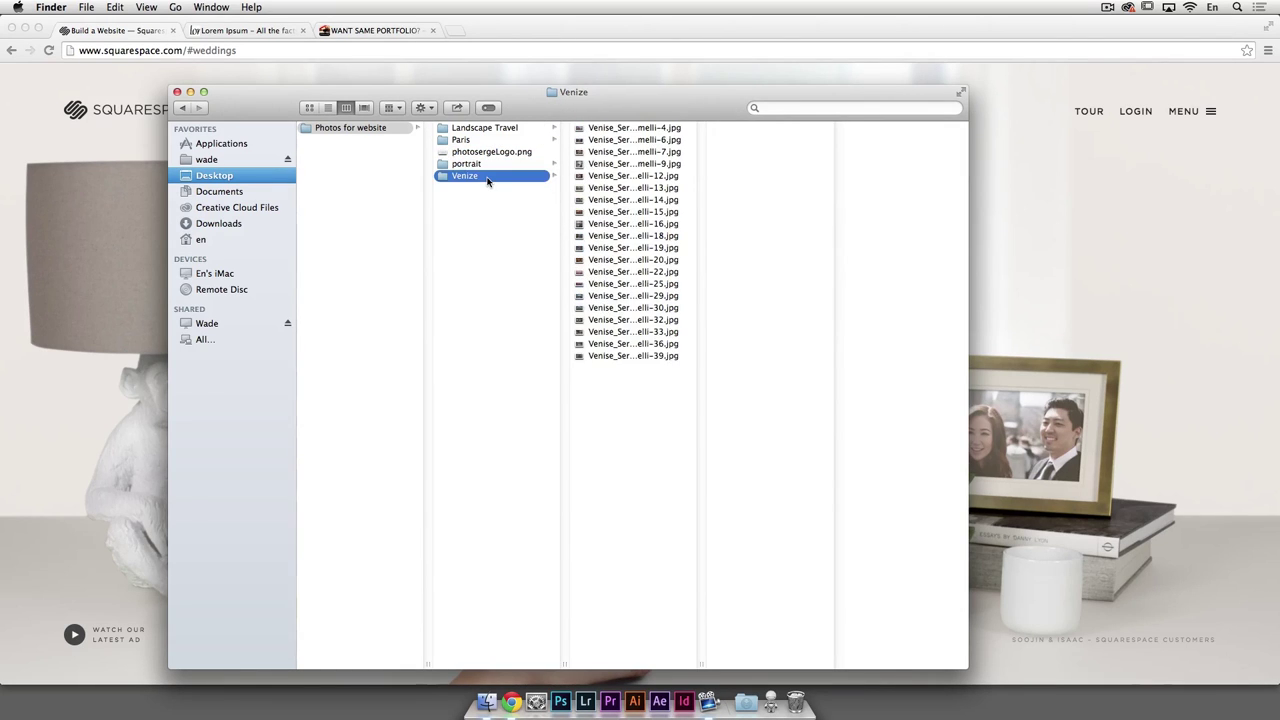
click(498, 130)
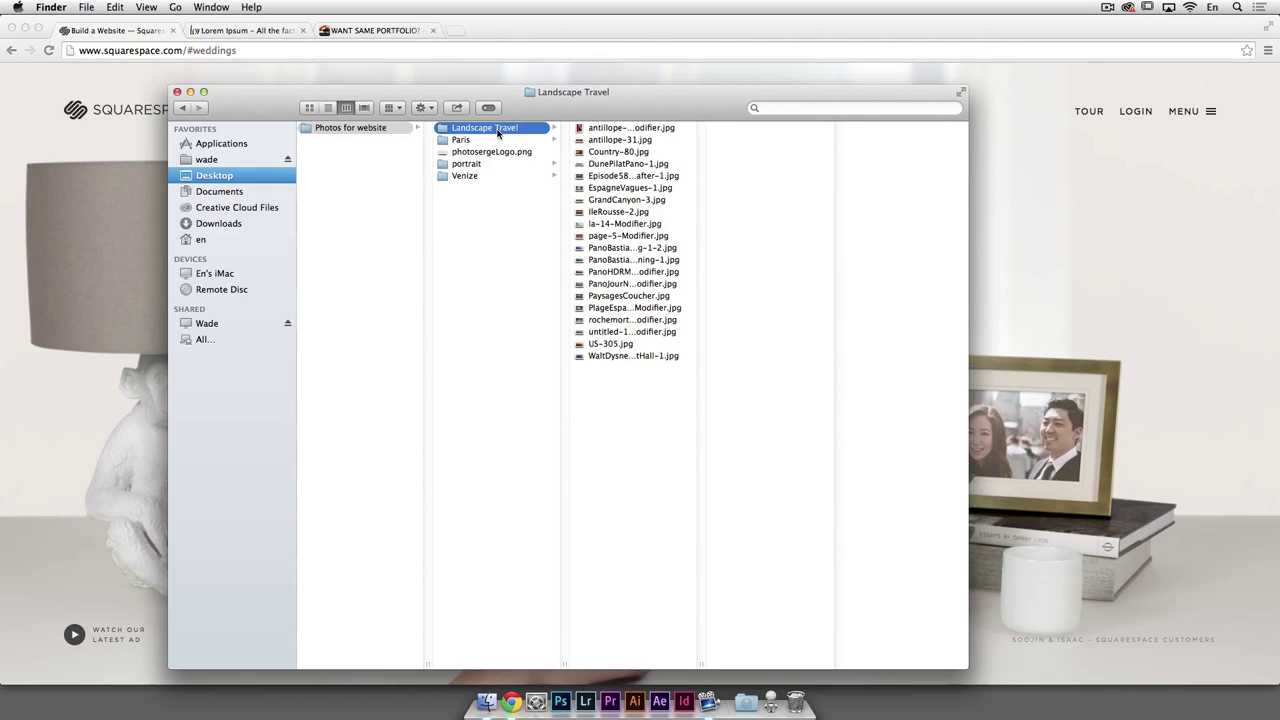
click(628, 130)
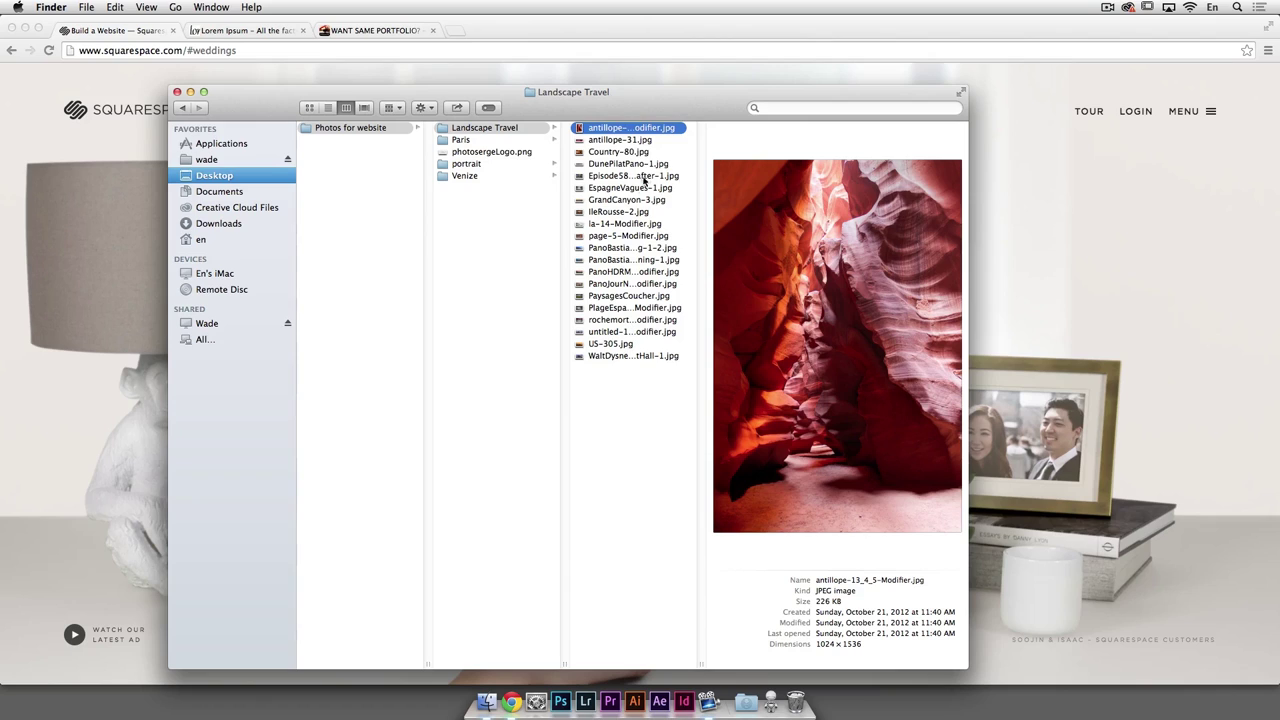
click(646, 142)
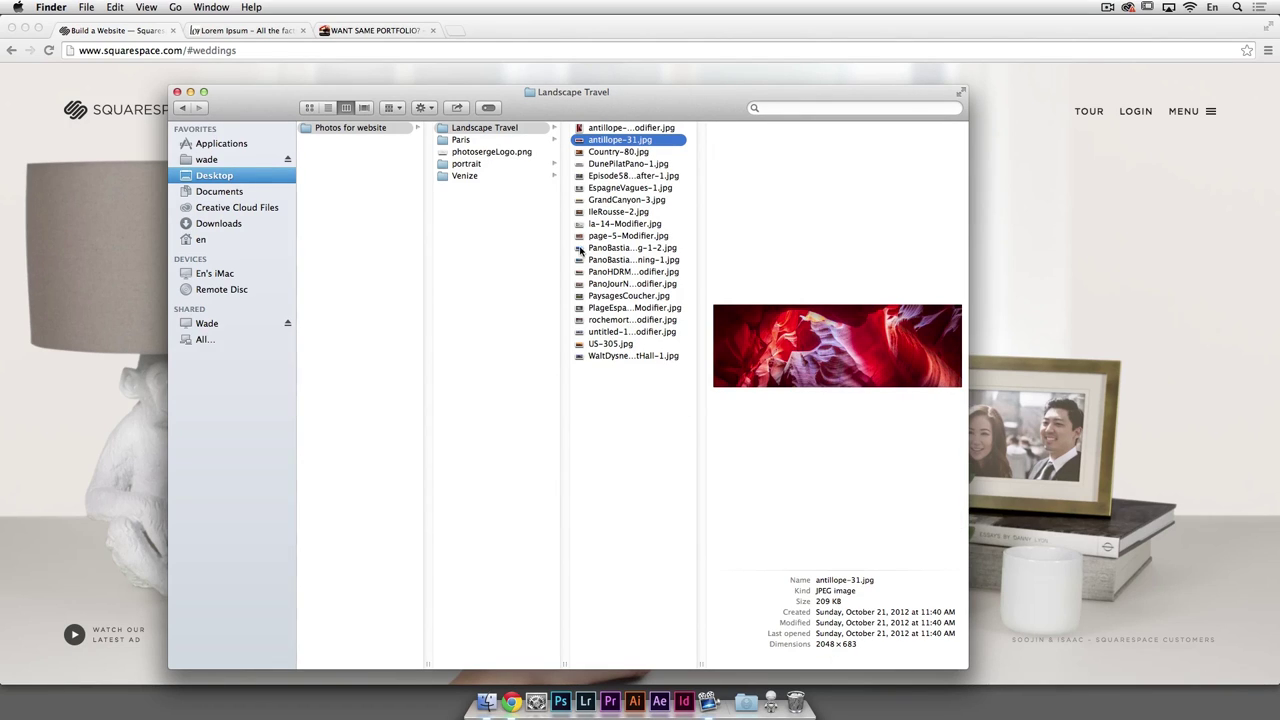
Step: Preview the alex3invalide.jpg Paris photo and the photosergeLogo.png logo file
click(502, 140)
click(598, 128)
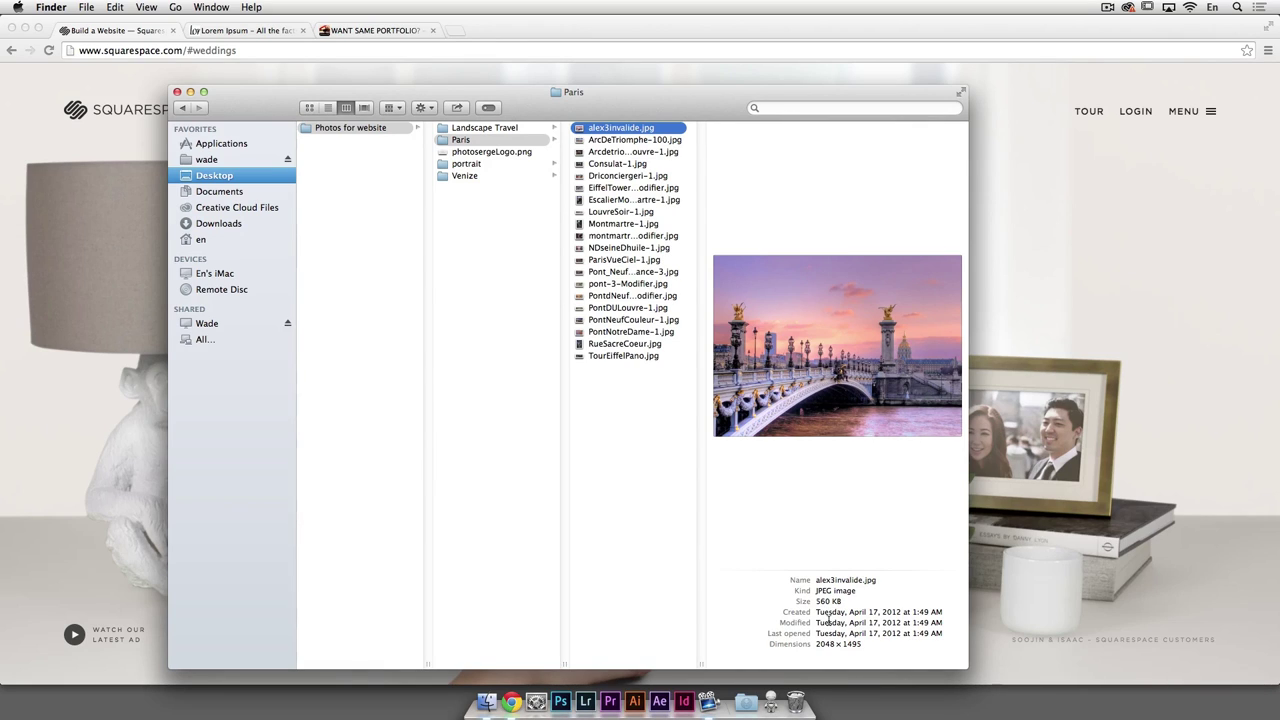
click(502, 133)
click(505, 141)
click(506, 164)
click(503, 176)
click(507, 152)
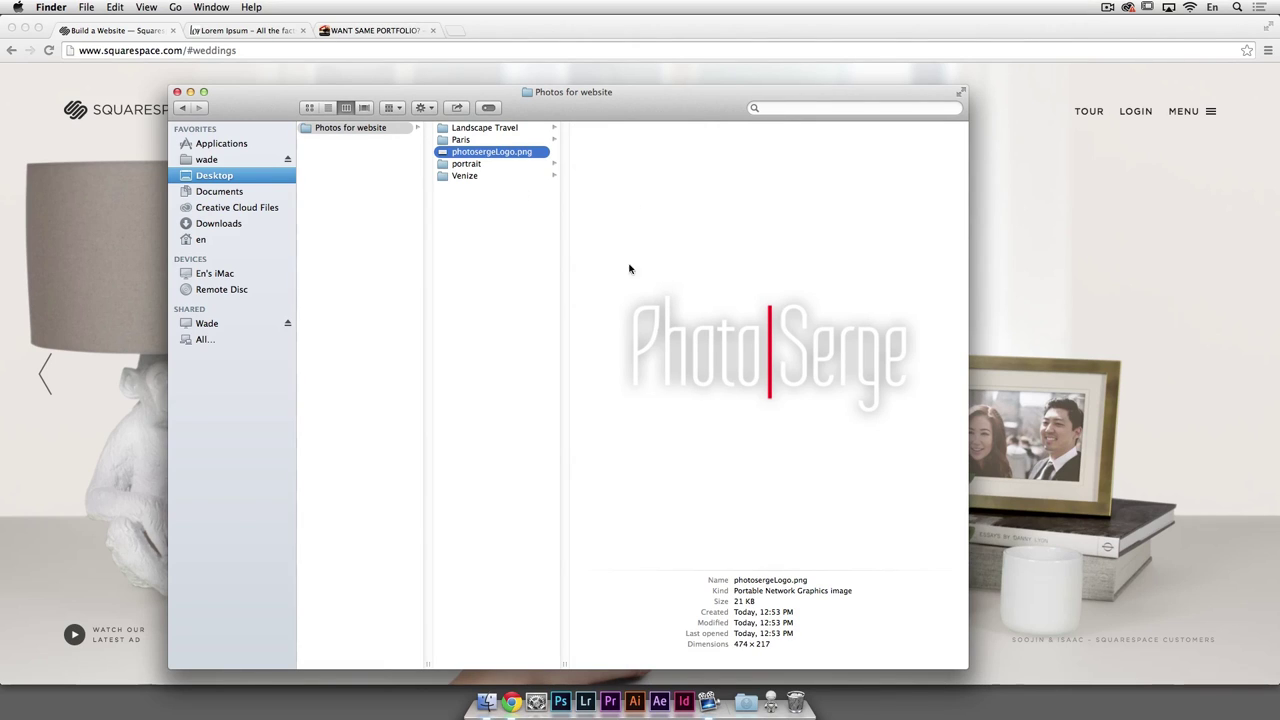
Step: Preview the Serge-55-Modifier-2.jpg portrait, then bring the Squarespace page forward
click(485, 167)
click(632, 308)
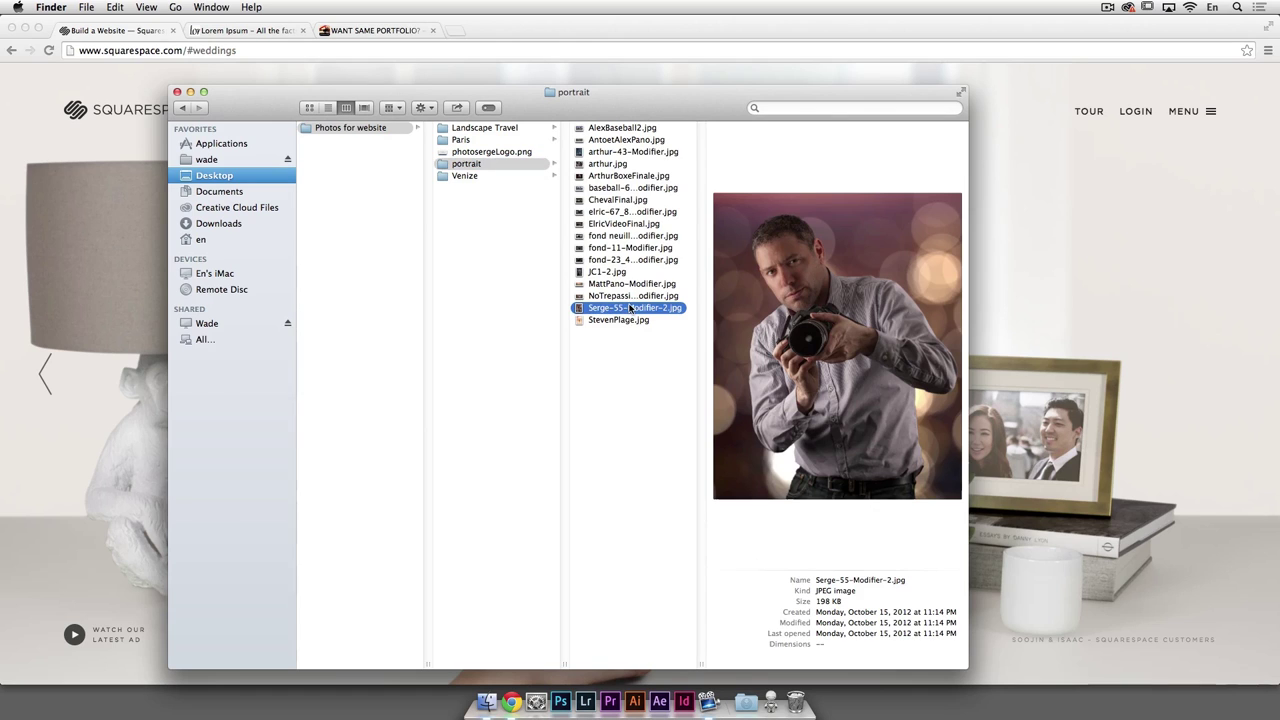
click(494, 131)
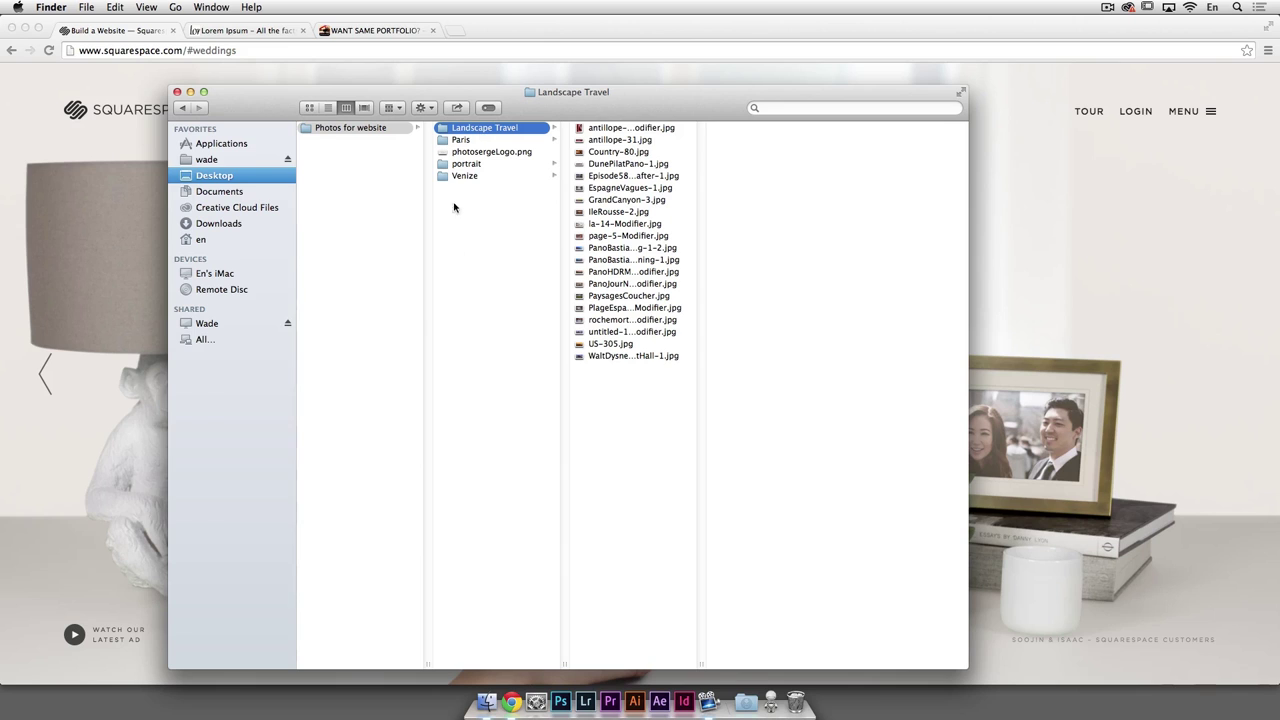
click(1000, 177)
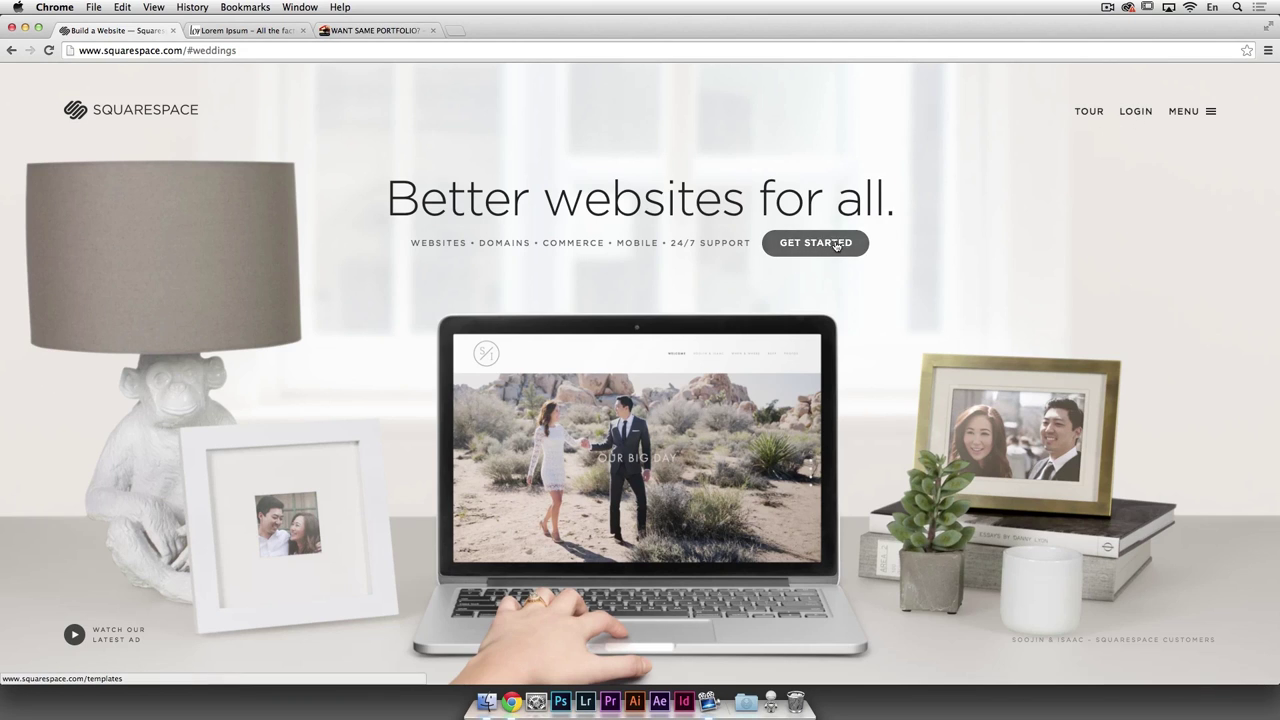
Step: Skip the login and scroll through the Choose your template gallery of designs
click(1139, 111)
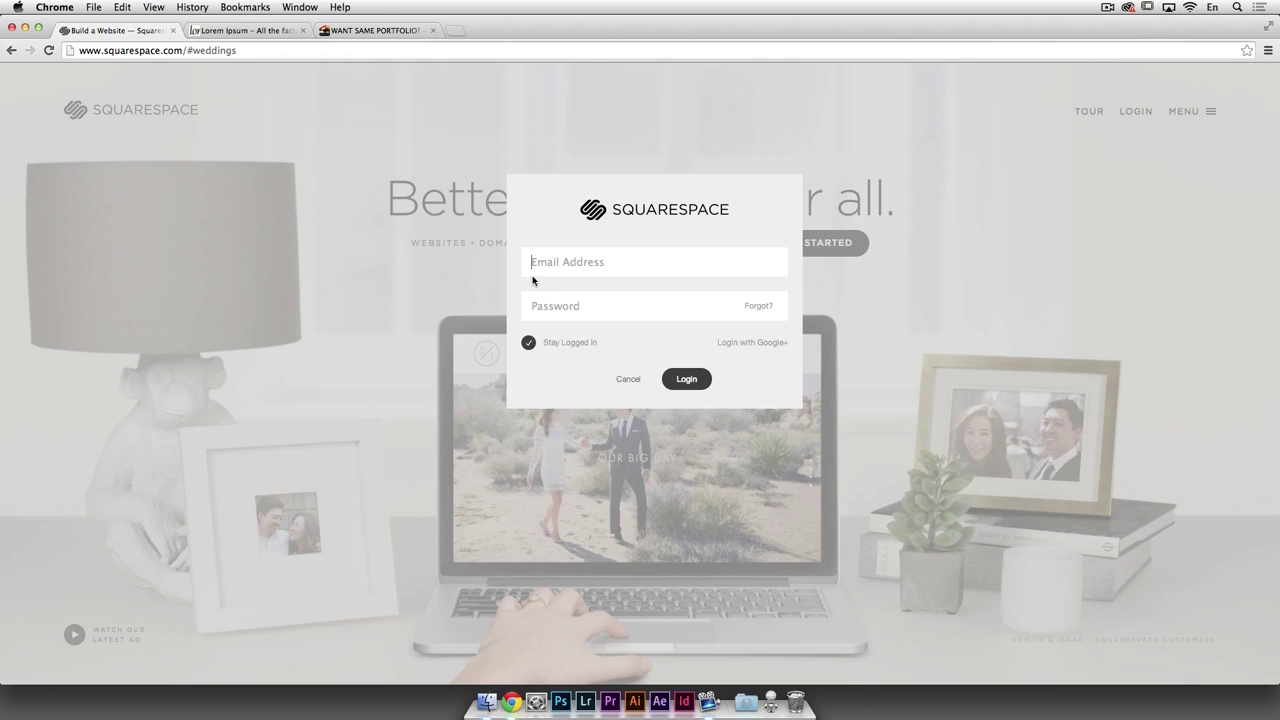
click(628, 380)
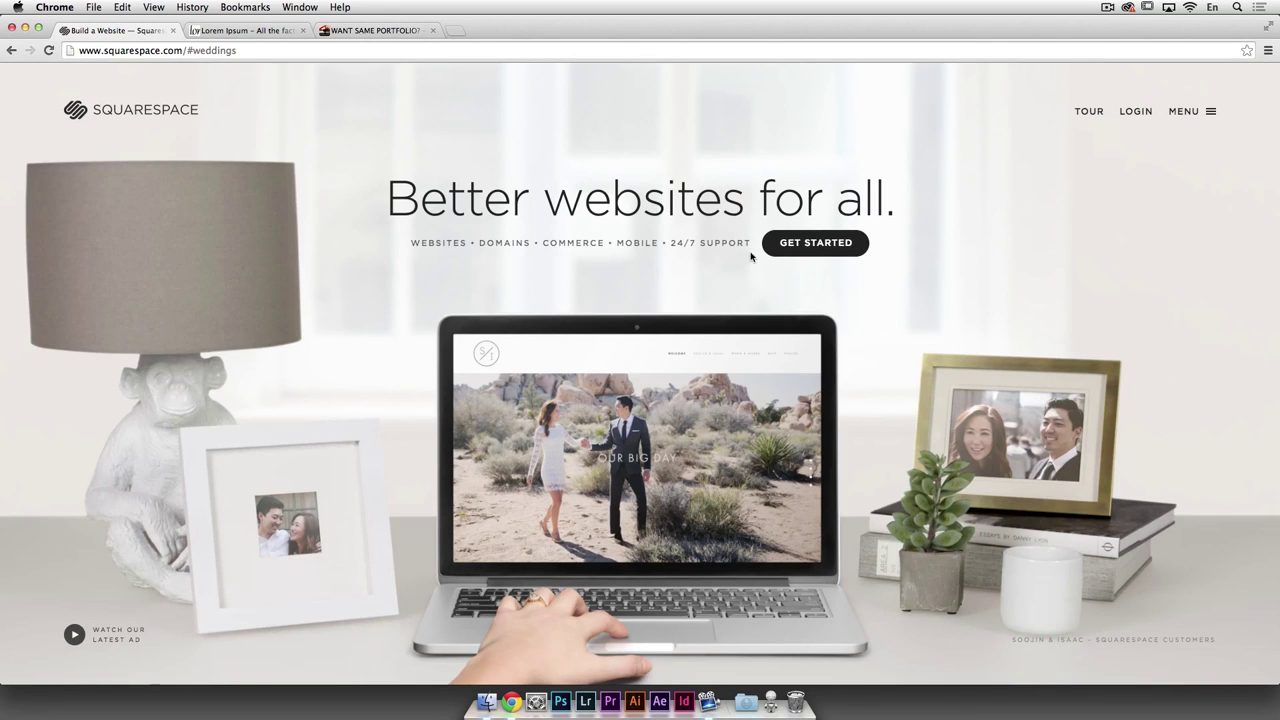
click(790, 246)
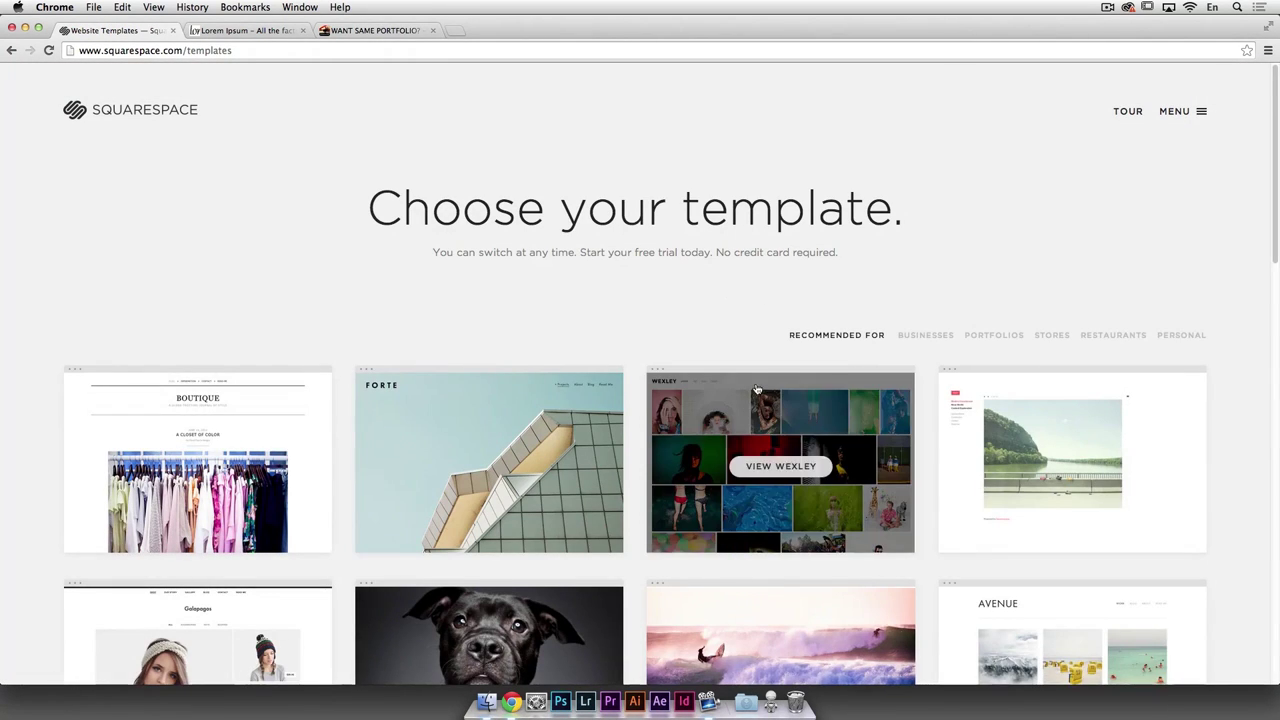
scroll(757, 390, down, 2)
scroll(752, 388, down, 5)
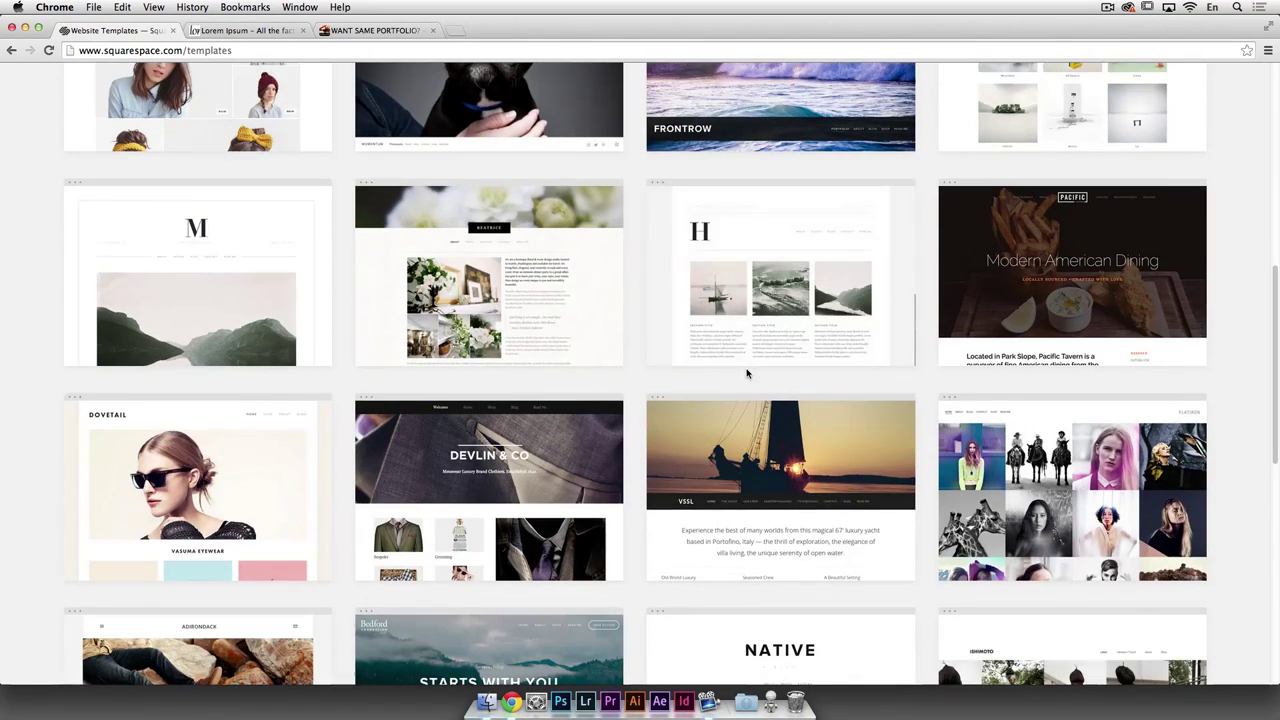
scroll(876, 380, down, 1)
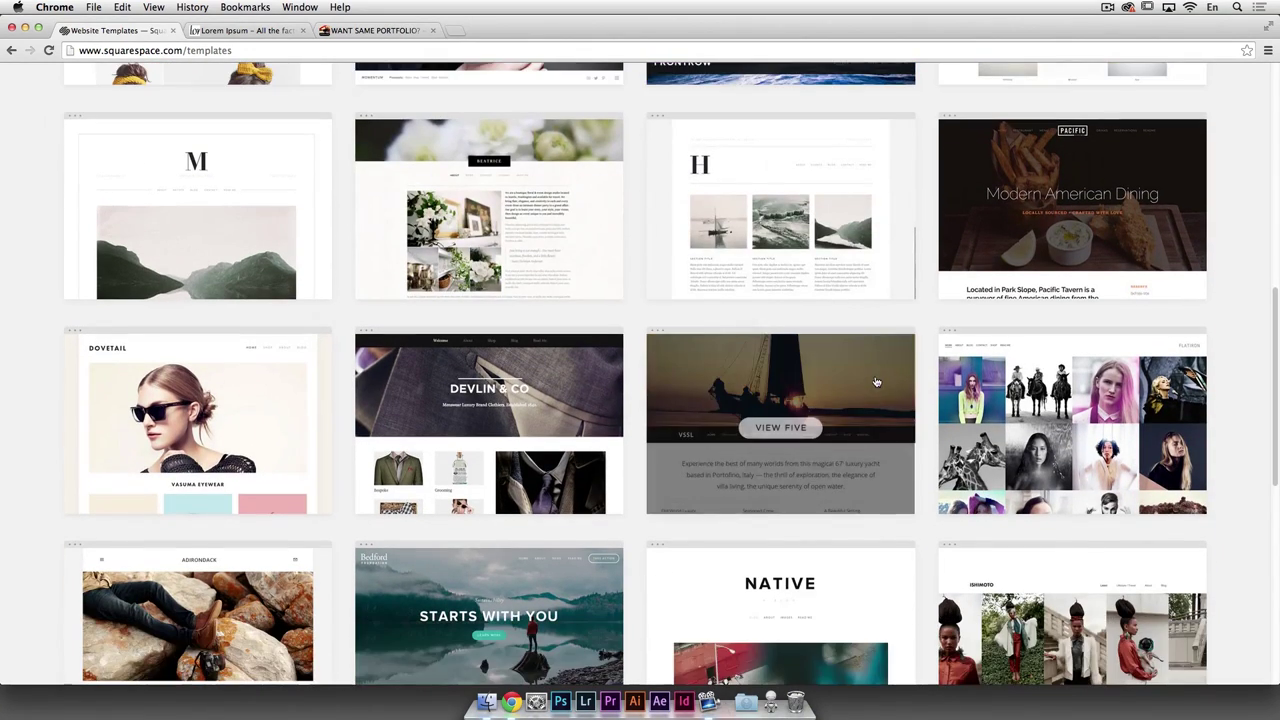
scroll(872, 378, down, 5)
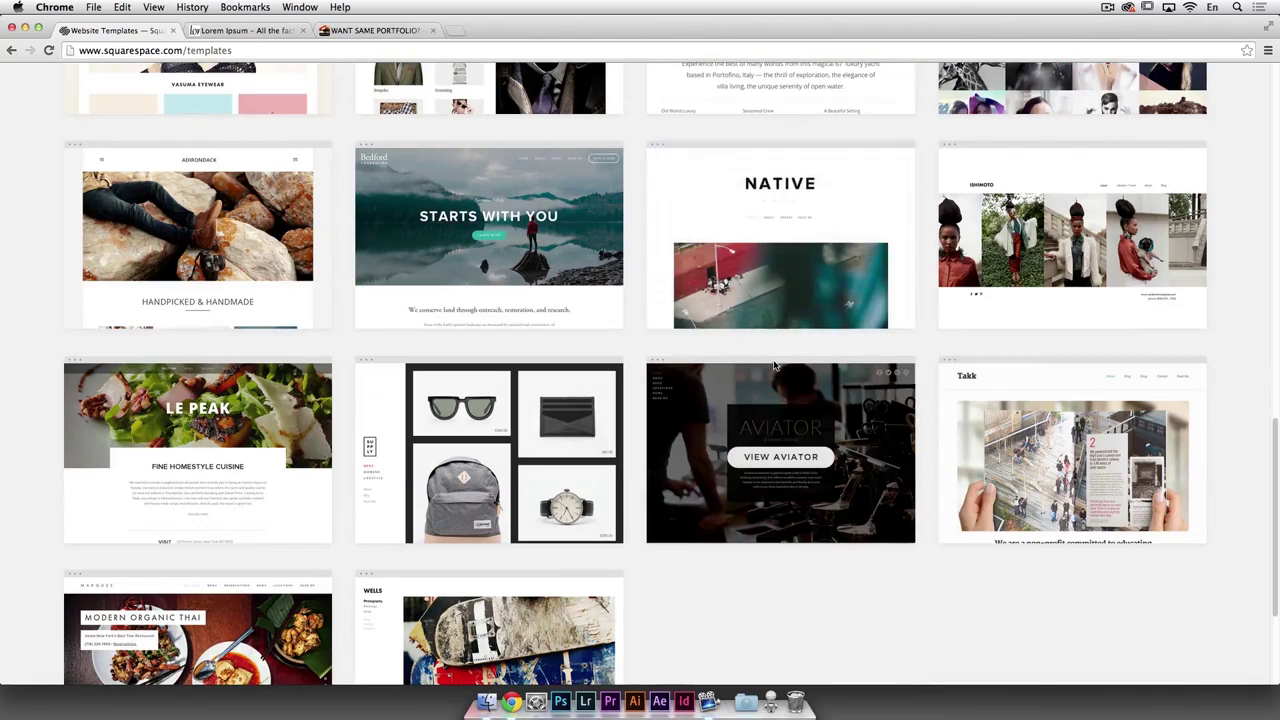
scroll(775, 367, down, 1)
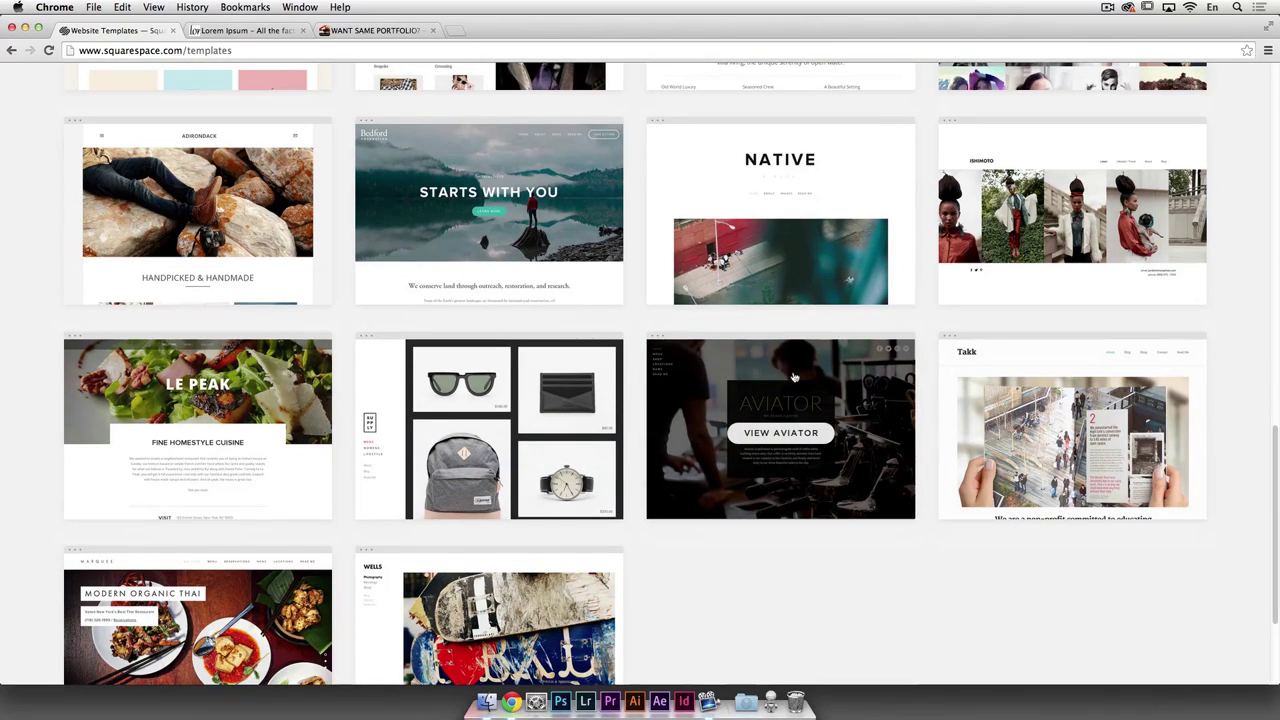
scroll(783, 374, up, 5)
scroll(895, 392, up, 4)
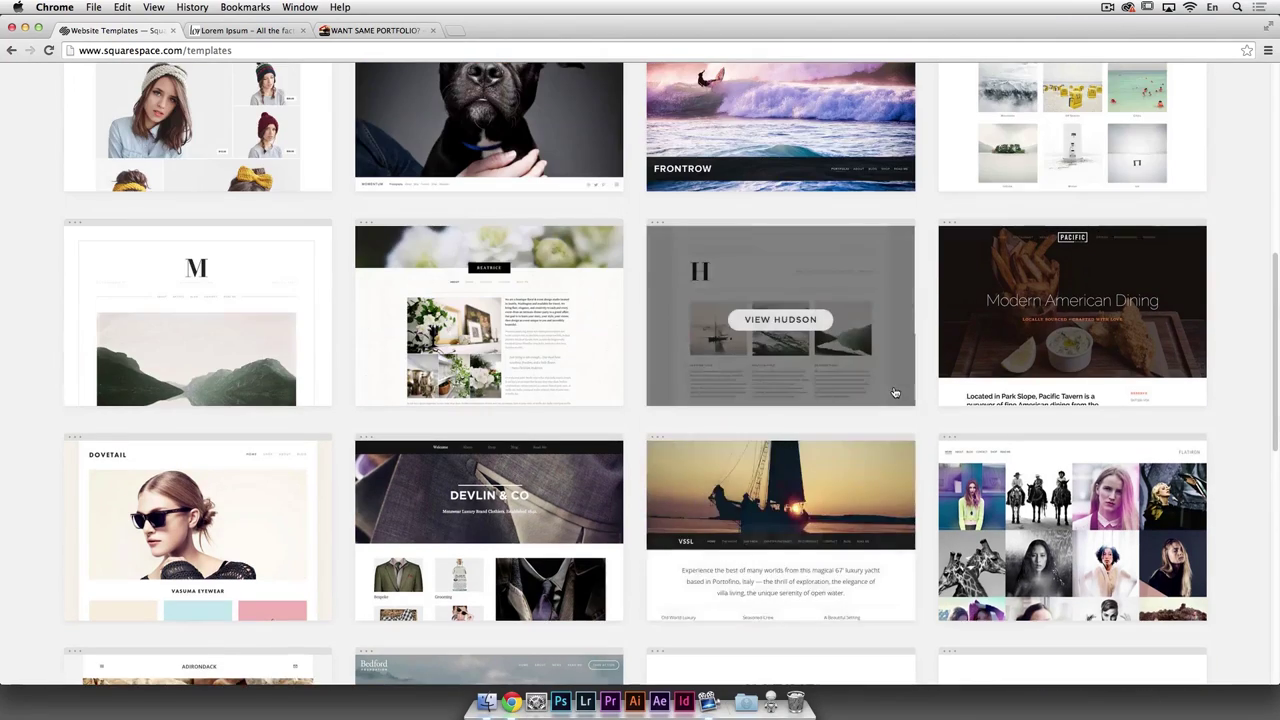
scroll(895, 392, down, 7)
scroll(895, 392, down, 1)
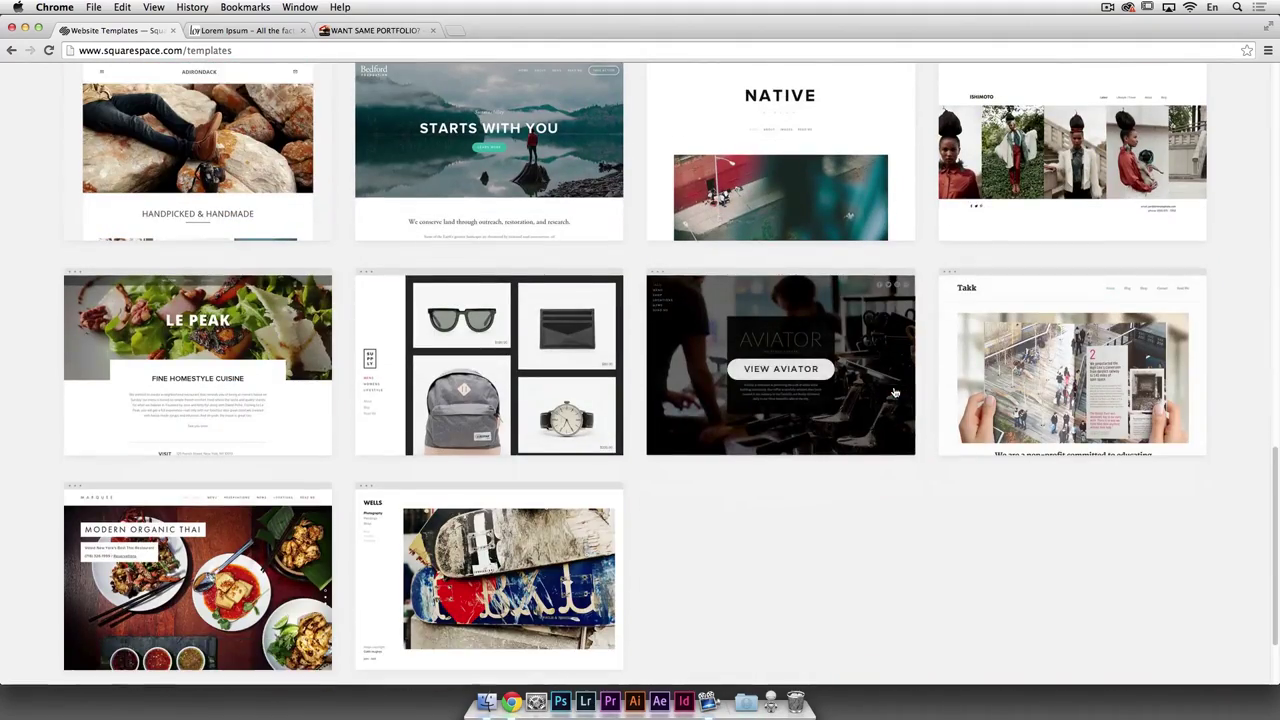
scroll(517, 370, up, 5)
scroll(517, 370, up, 6)
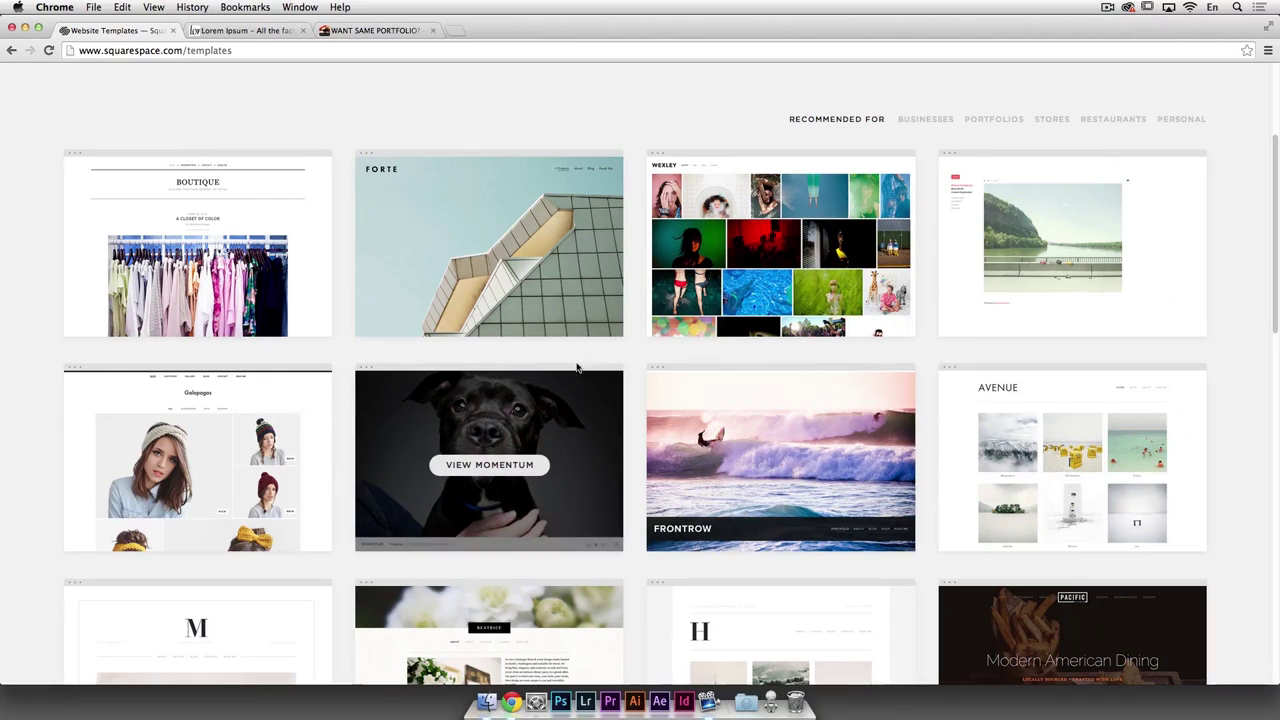
mouse_move(222, 462)
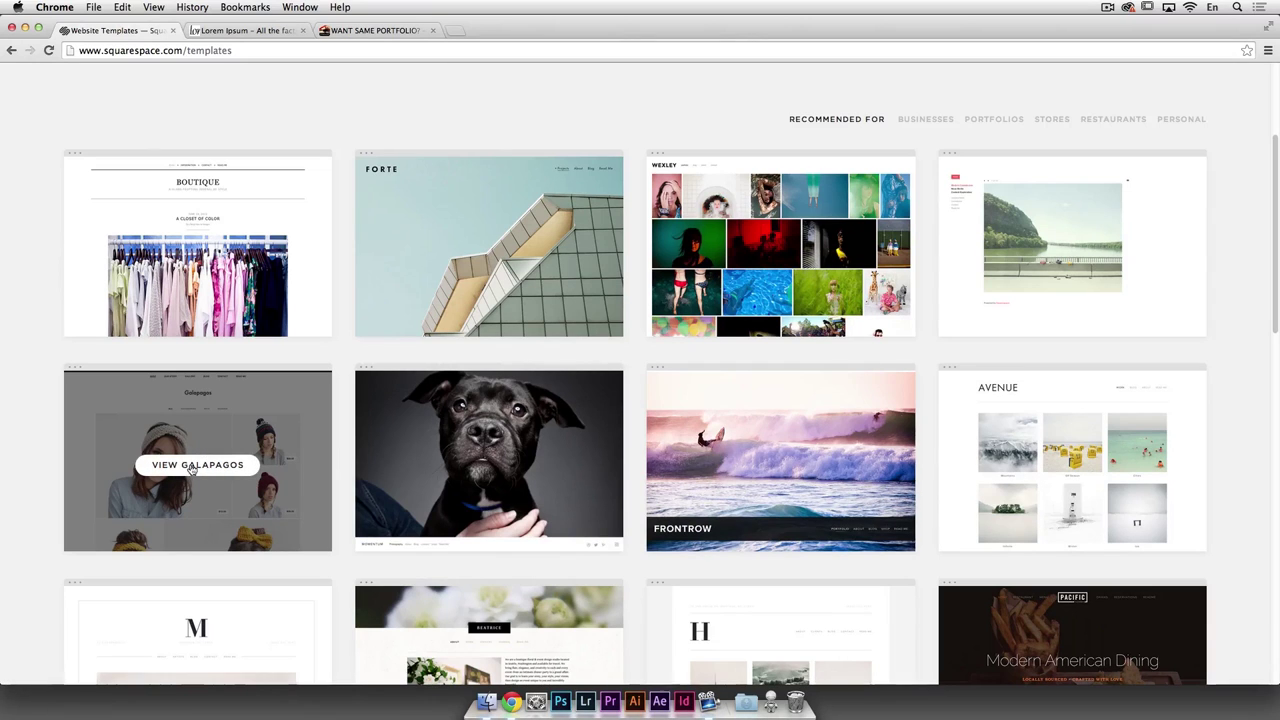
Step: Open the Galapagos template details, scroll its full live preview, and return to its page
click(192, 468)
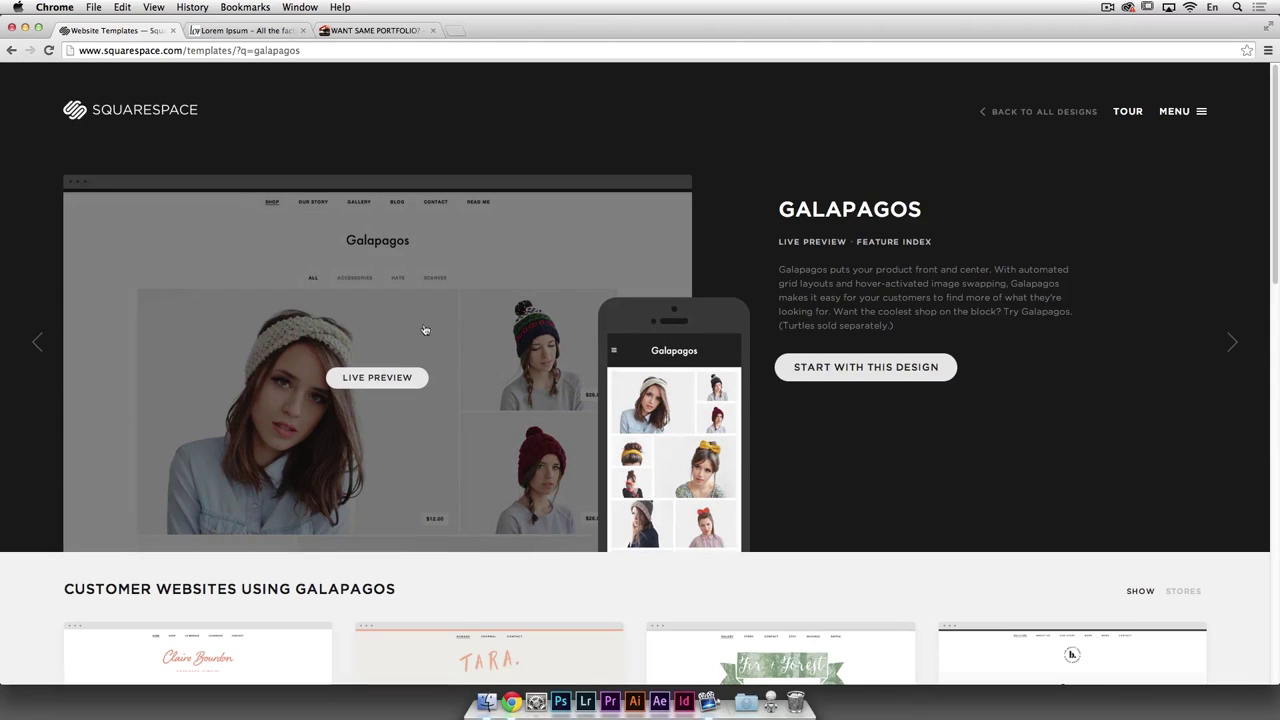
click(391, 378)
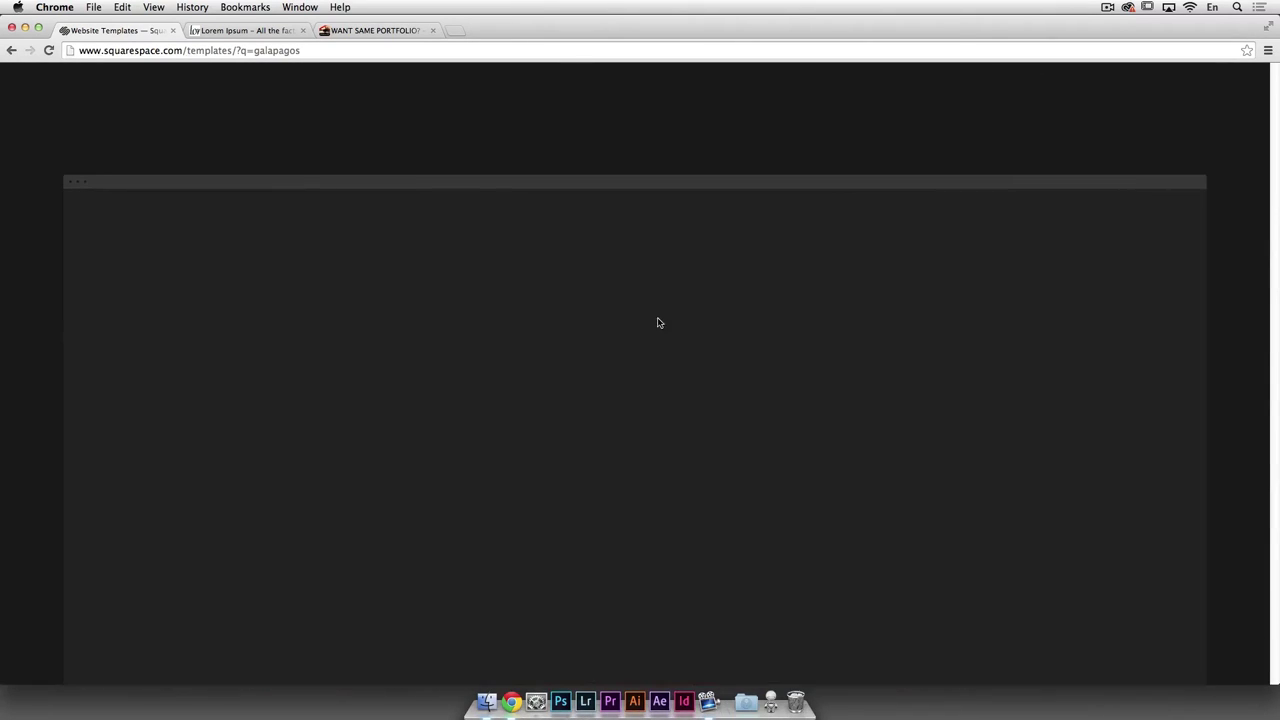
scroll(652, 340, down, 5)
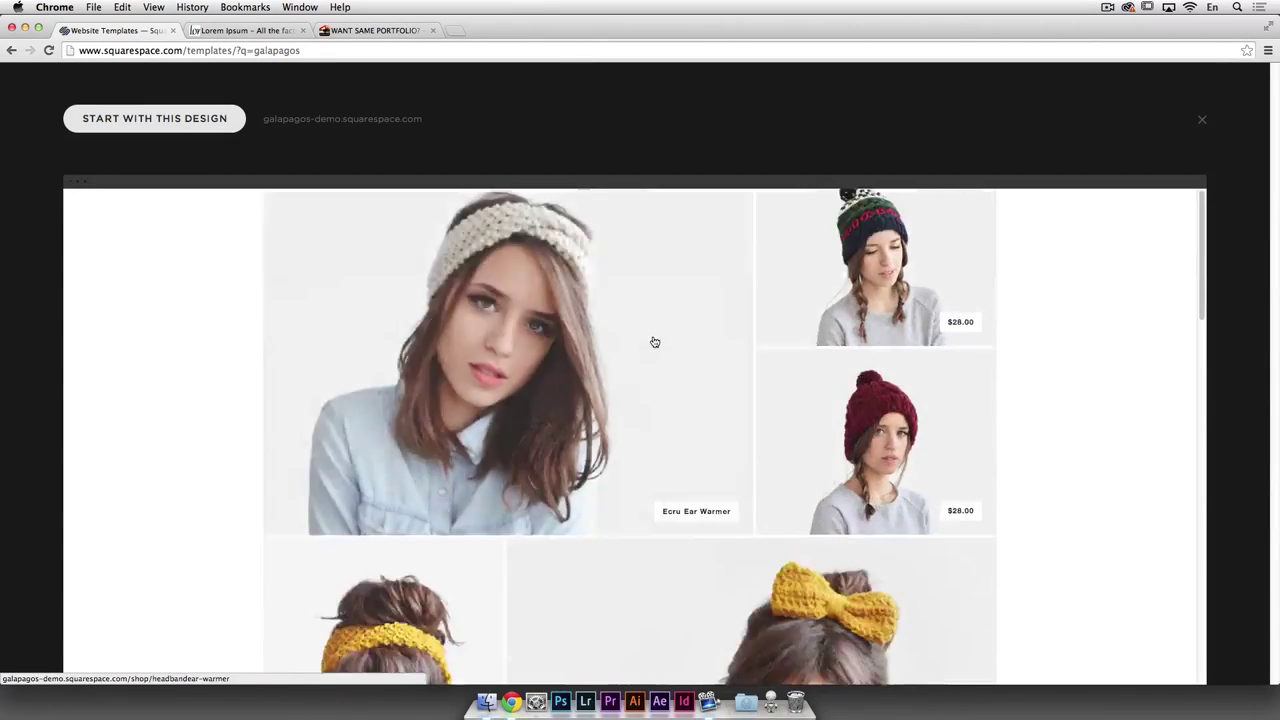
scroll(654, 343, up, 10)
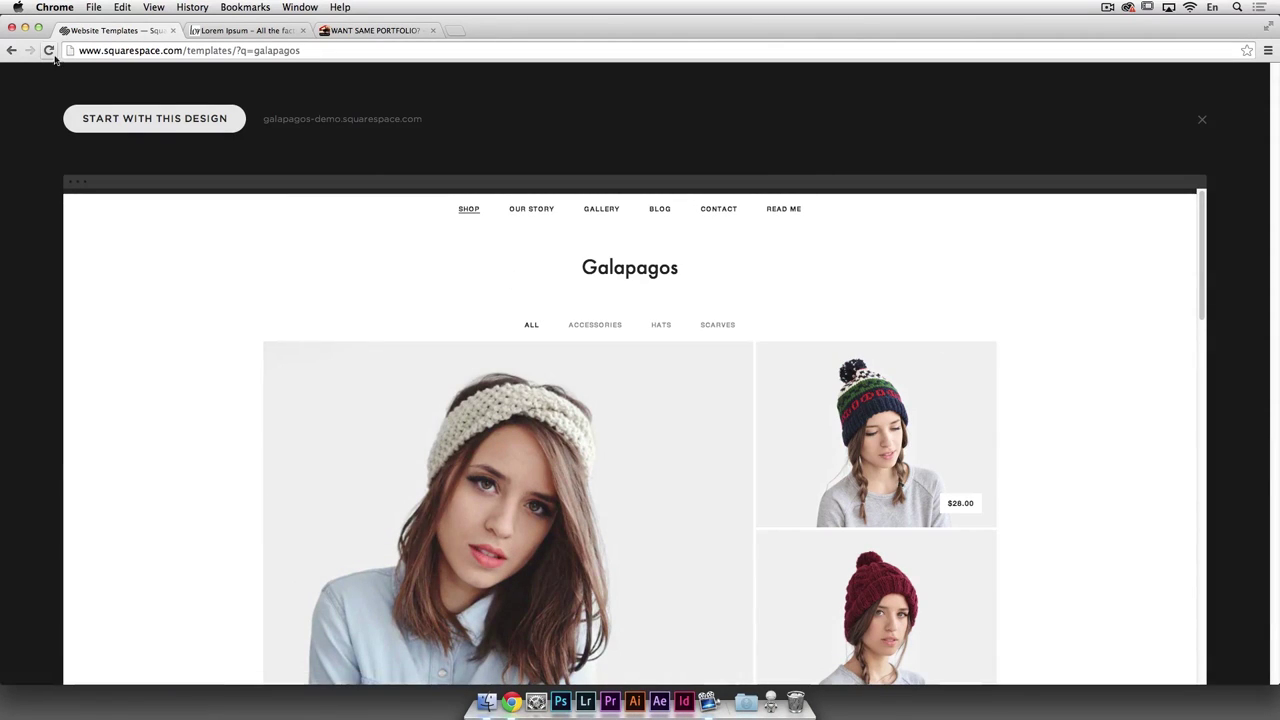
scroll(436, 252, down, 10)
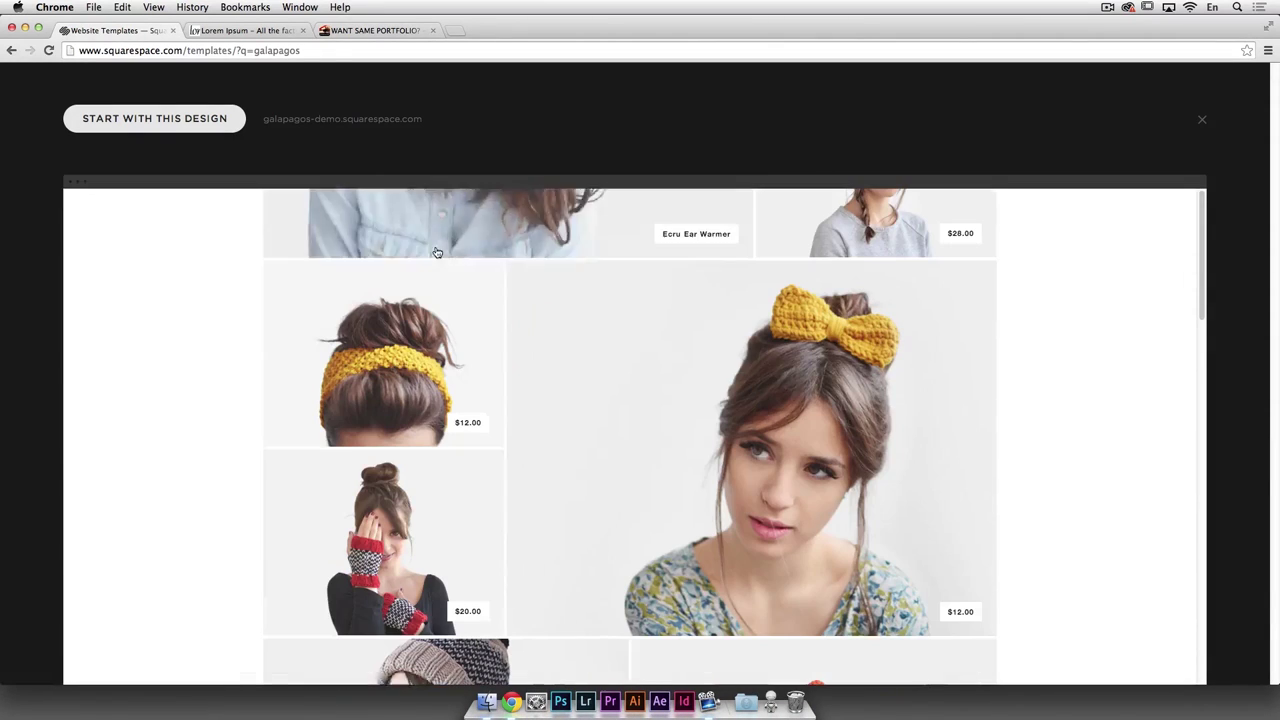
click(12, 51)
click(12, 51)
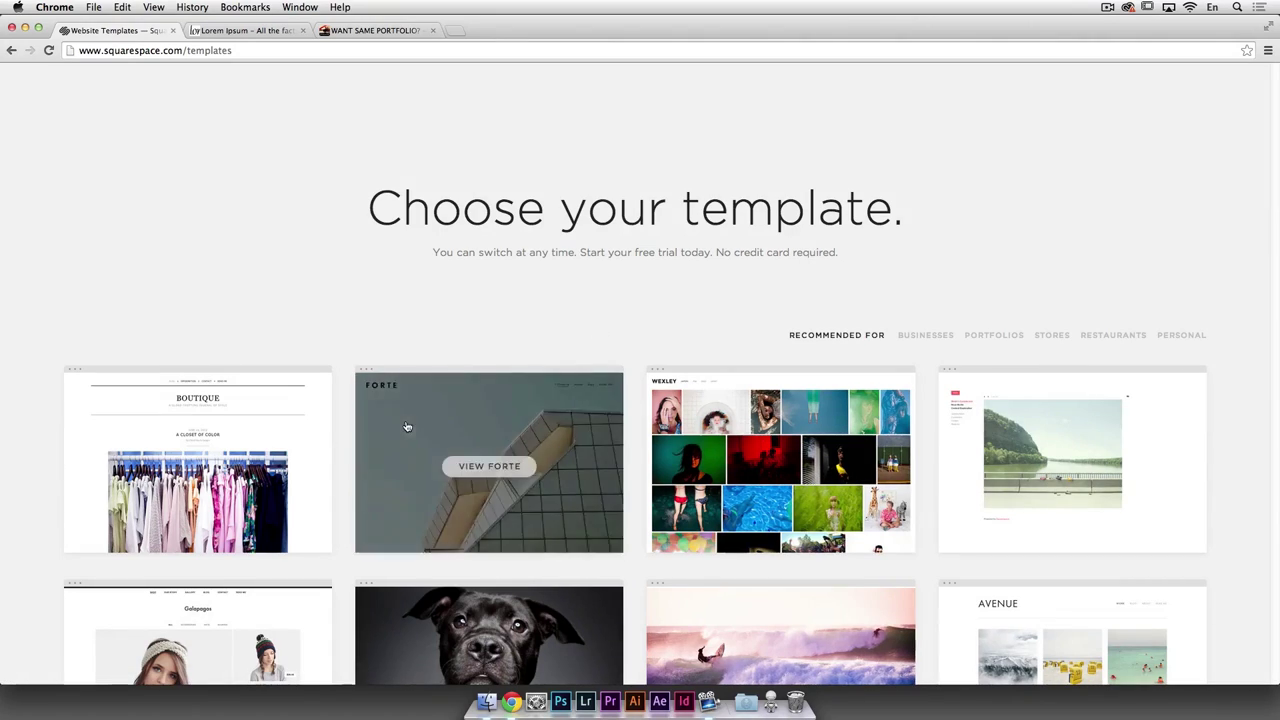
click(240, 610)
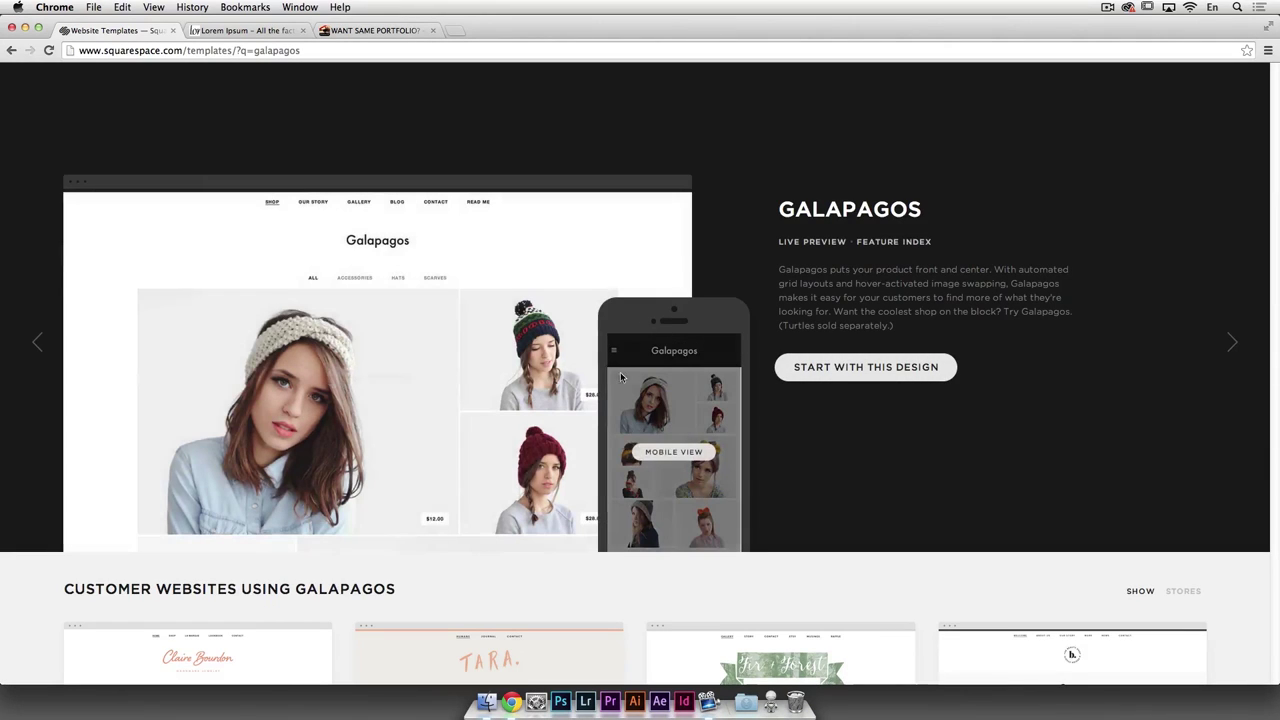
Step: Preview Galapagos on mobile, start then cancel the signup, and close the mobile preview
click(674, 452)
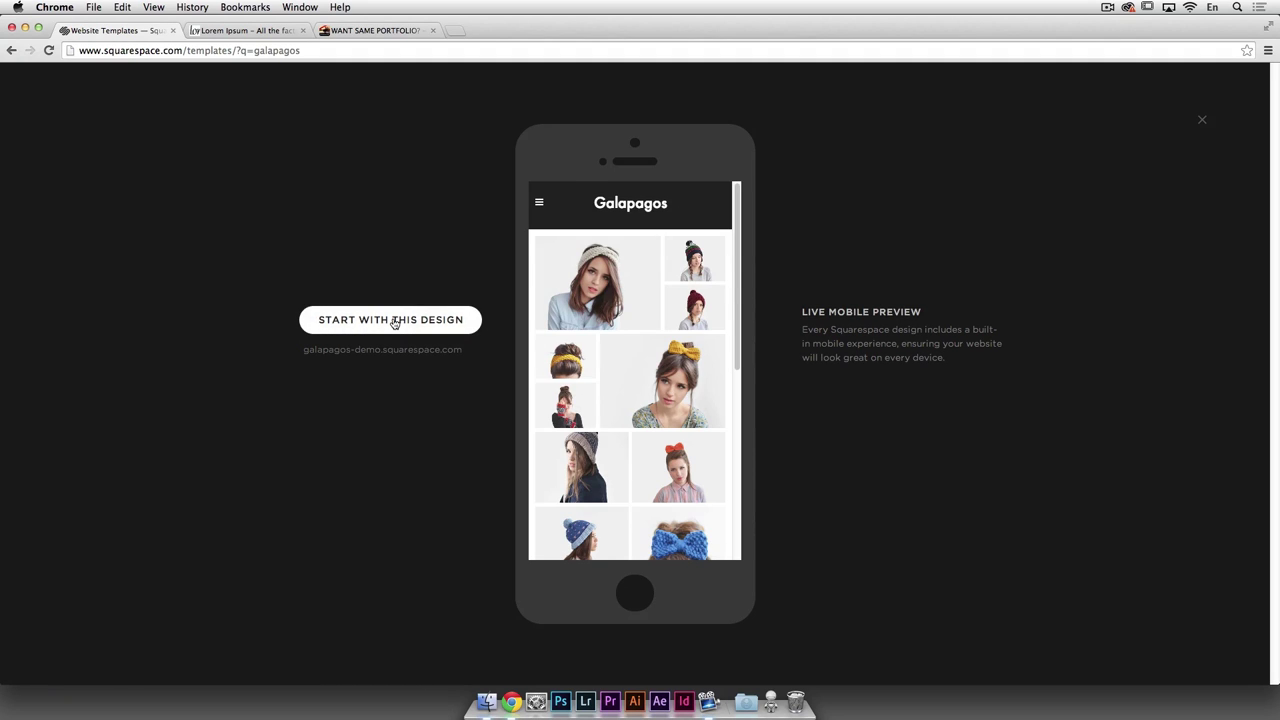
click(393, 321)
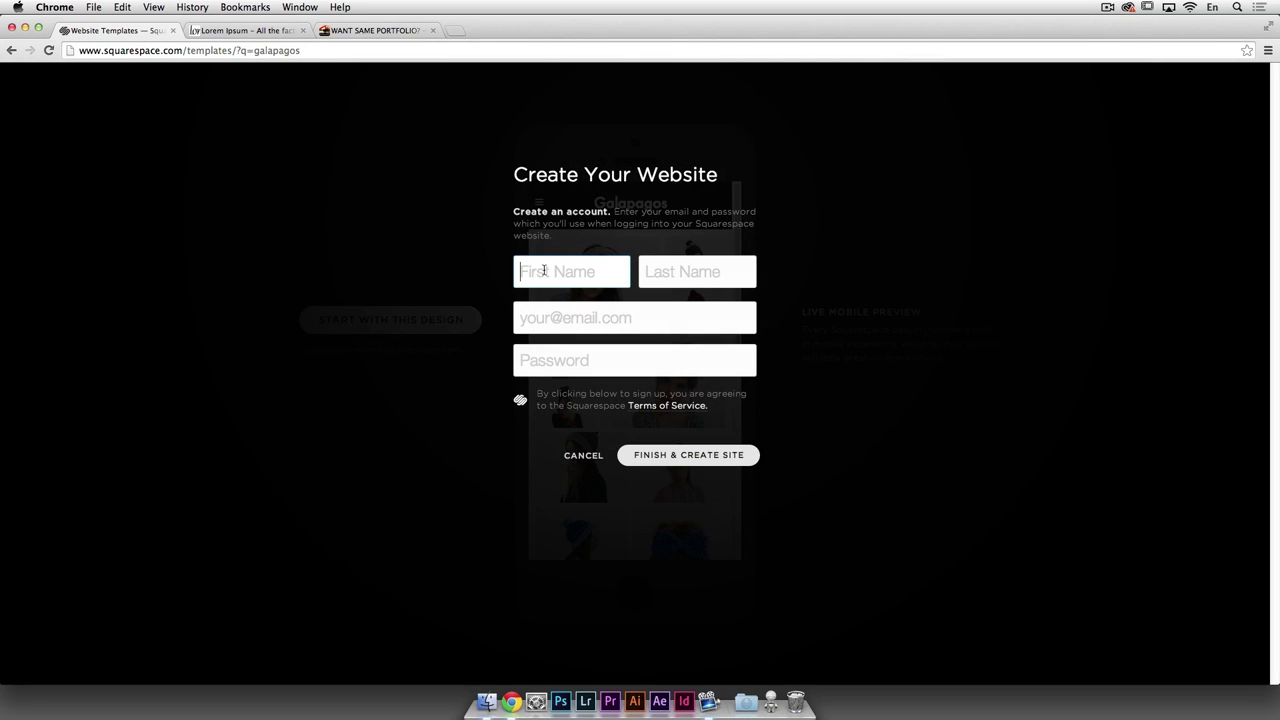
click(685, 278)
click(591, 320)
click(585, 362)
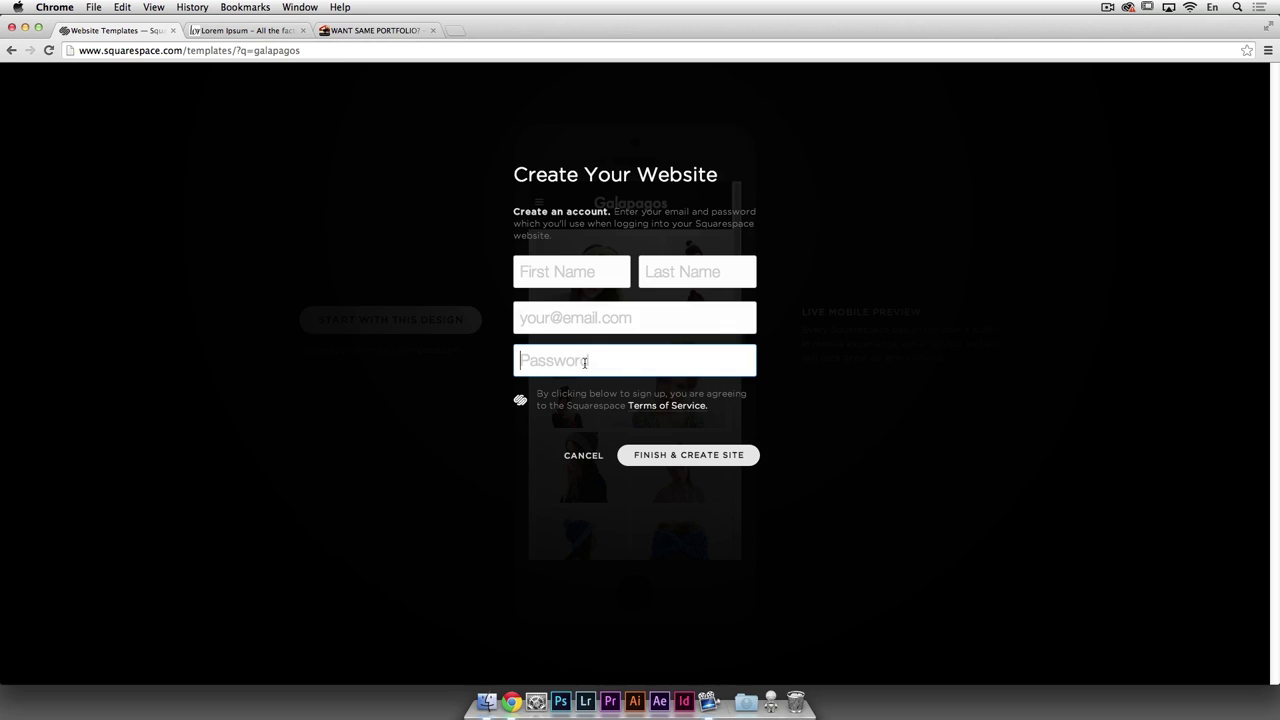
click(586, 456)
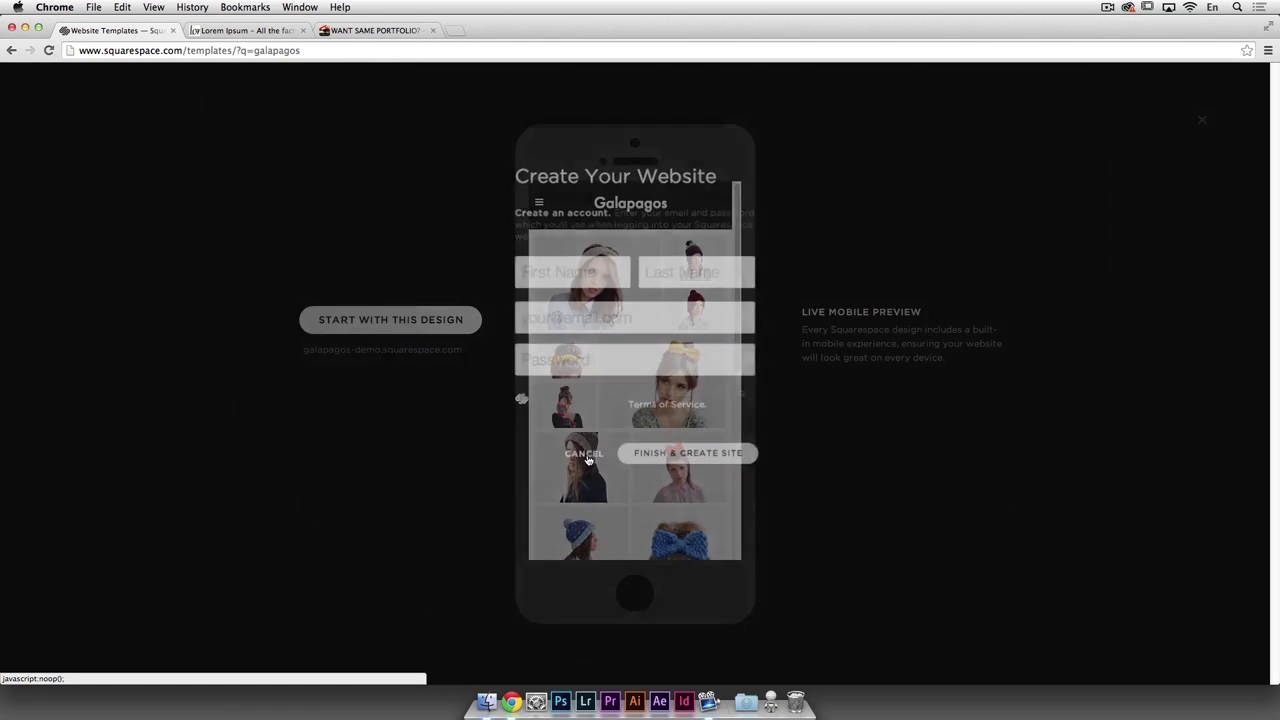
click(1201, 121)
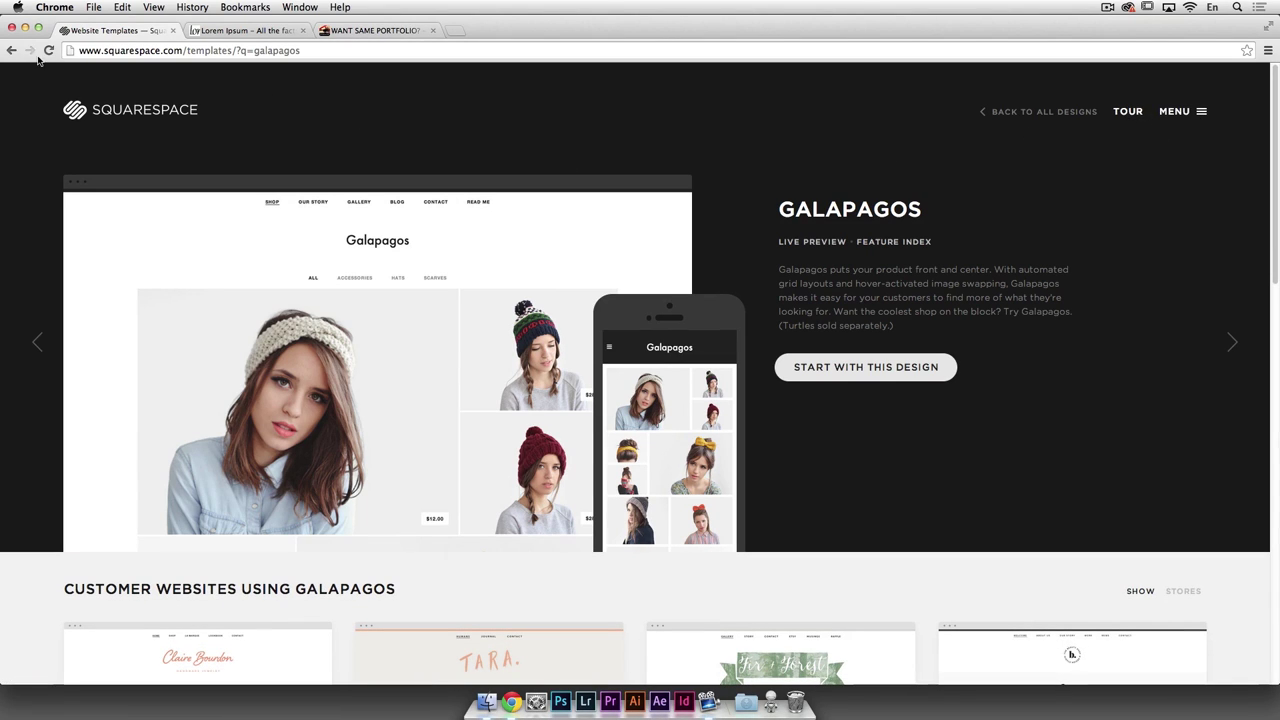
drag(184, 50, 437, 56)
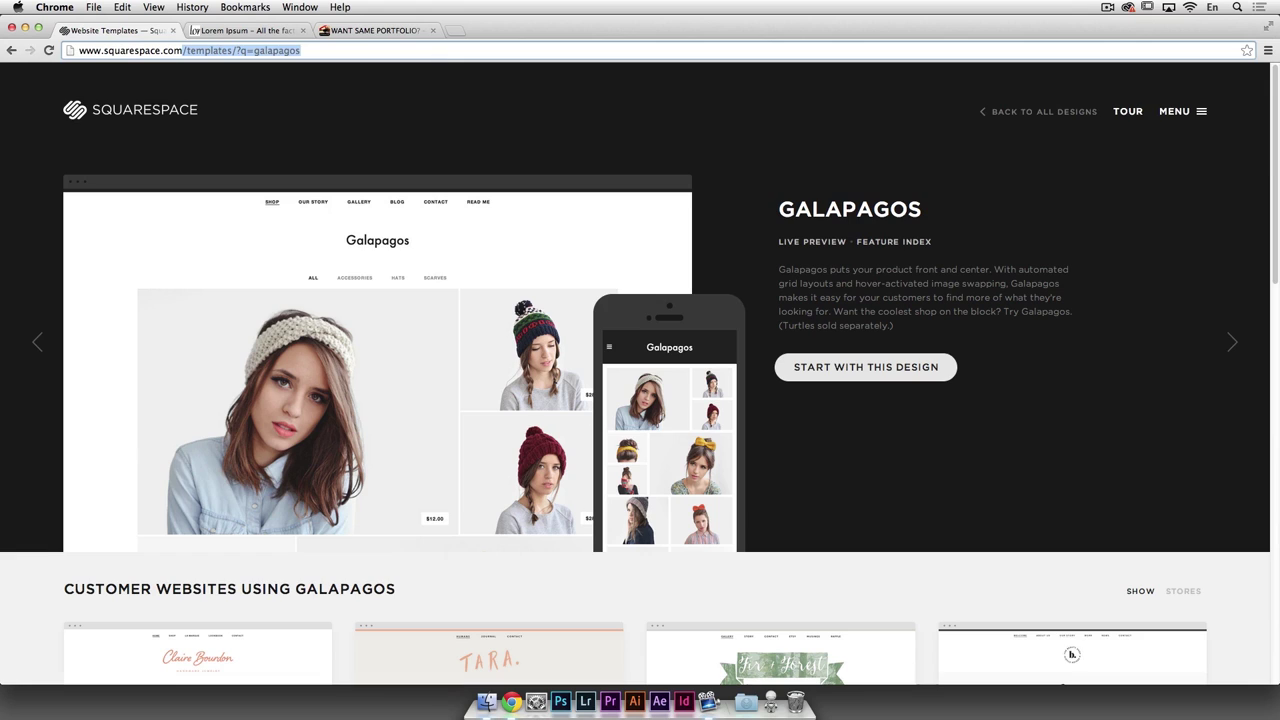
Step: Return to the Squarespace home page and log in with the account email and password
key(BackSpace)
key(Return)
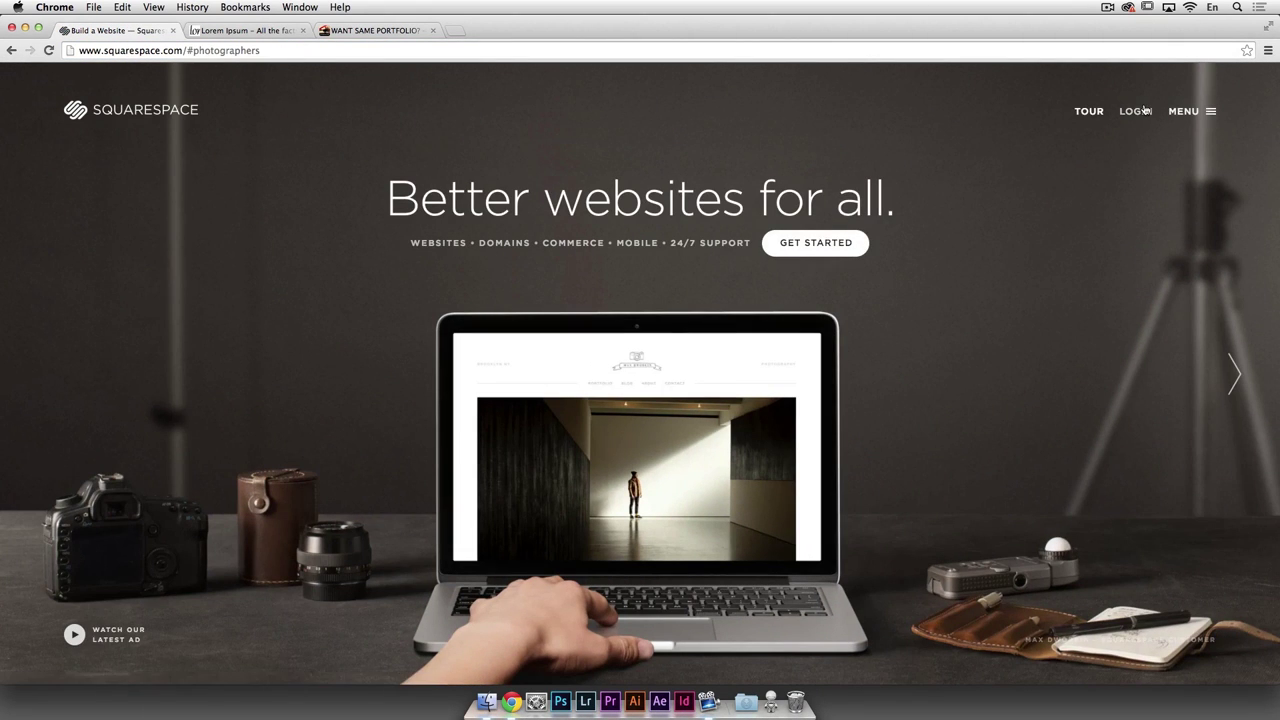
click(1137, 111)
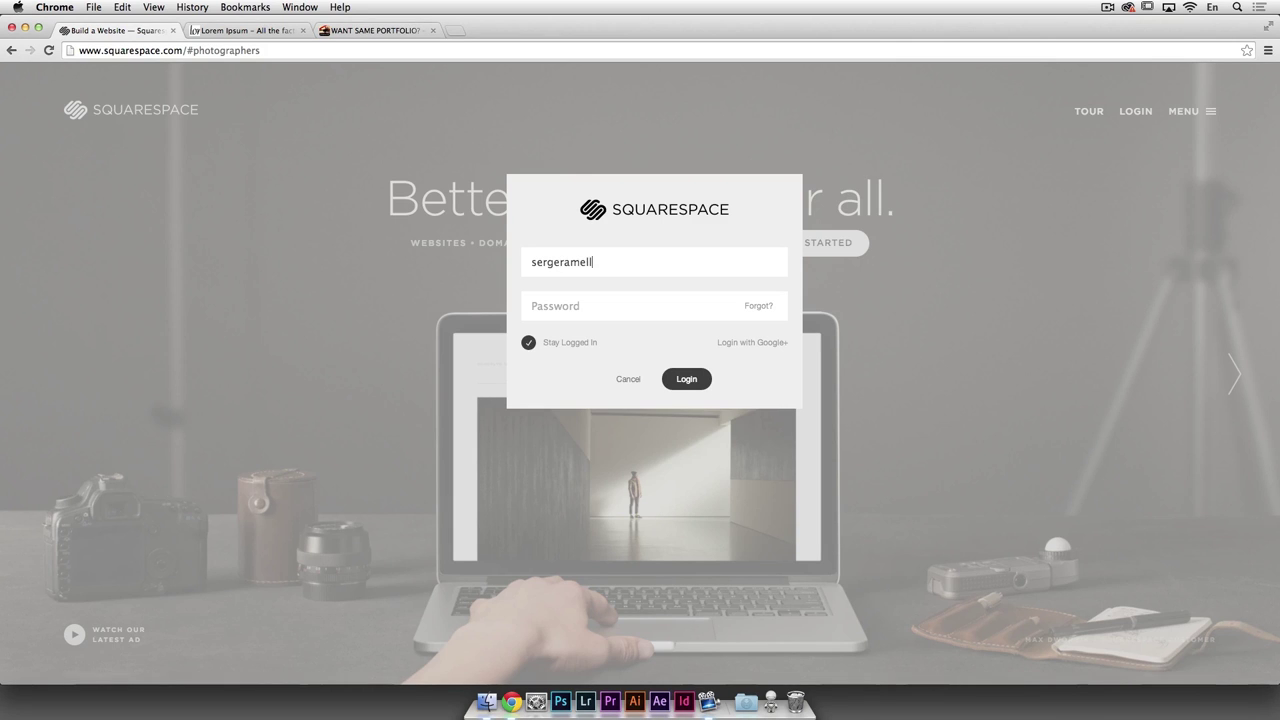
text(••)
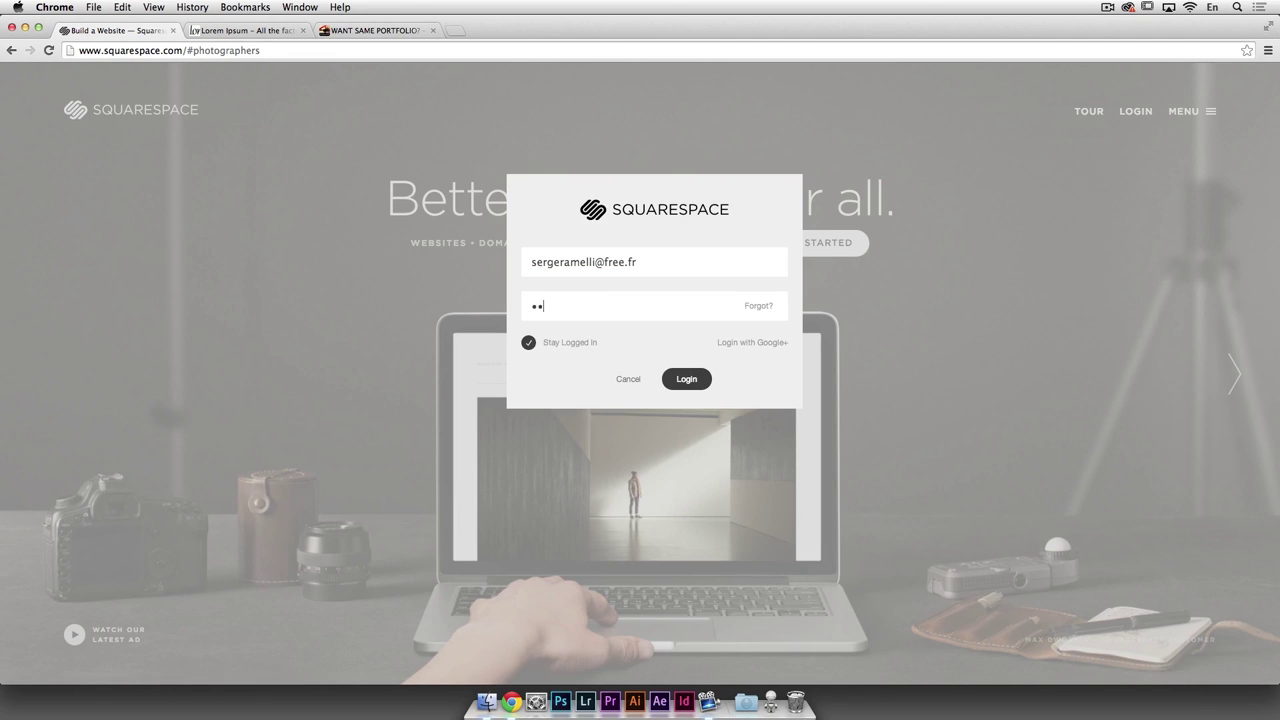
text(••••)
click(687, 379)
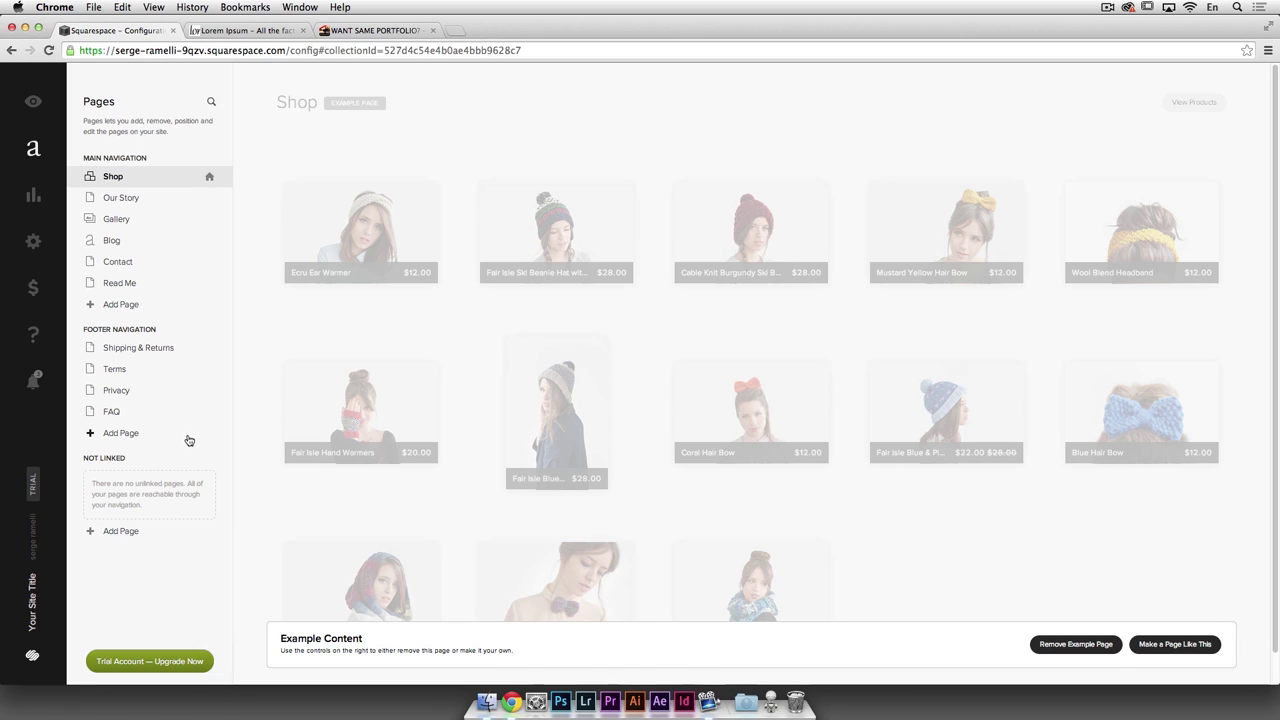
scroll(440, 244, down, 1)
scroll(445, 243, up, 1)
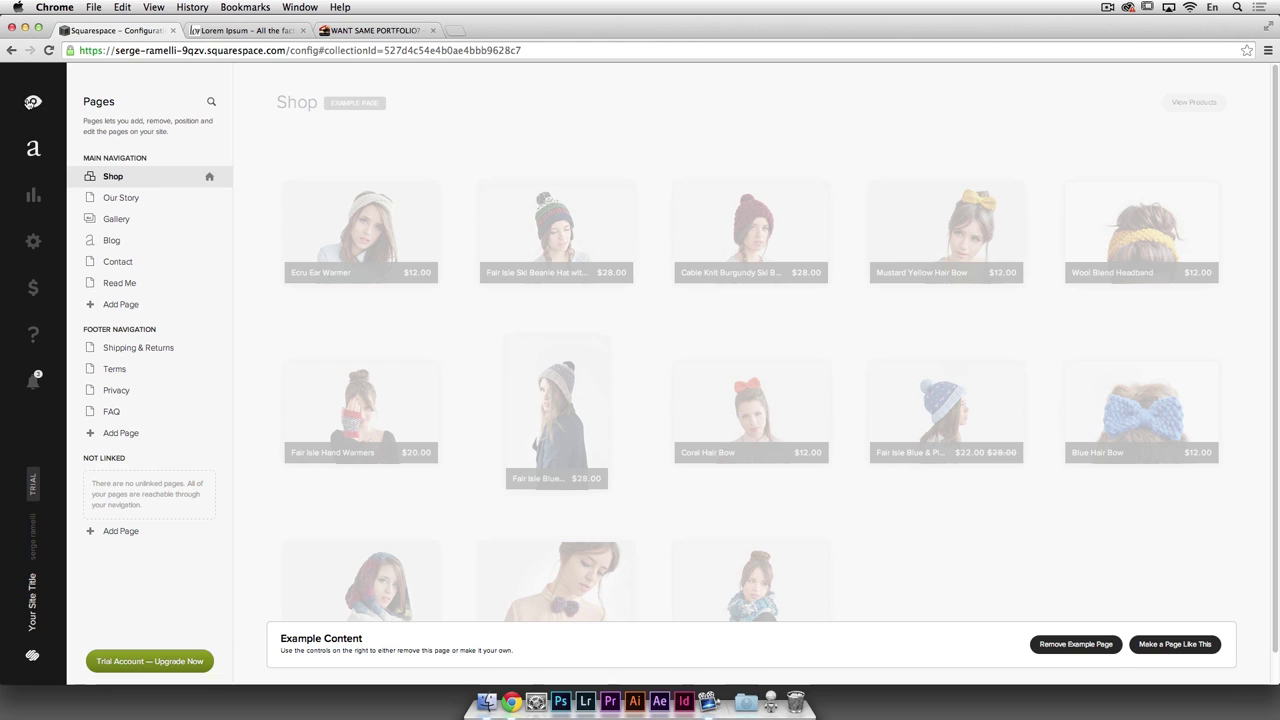
click(34, 245)
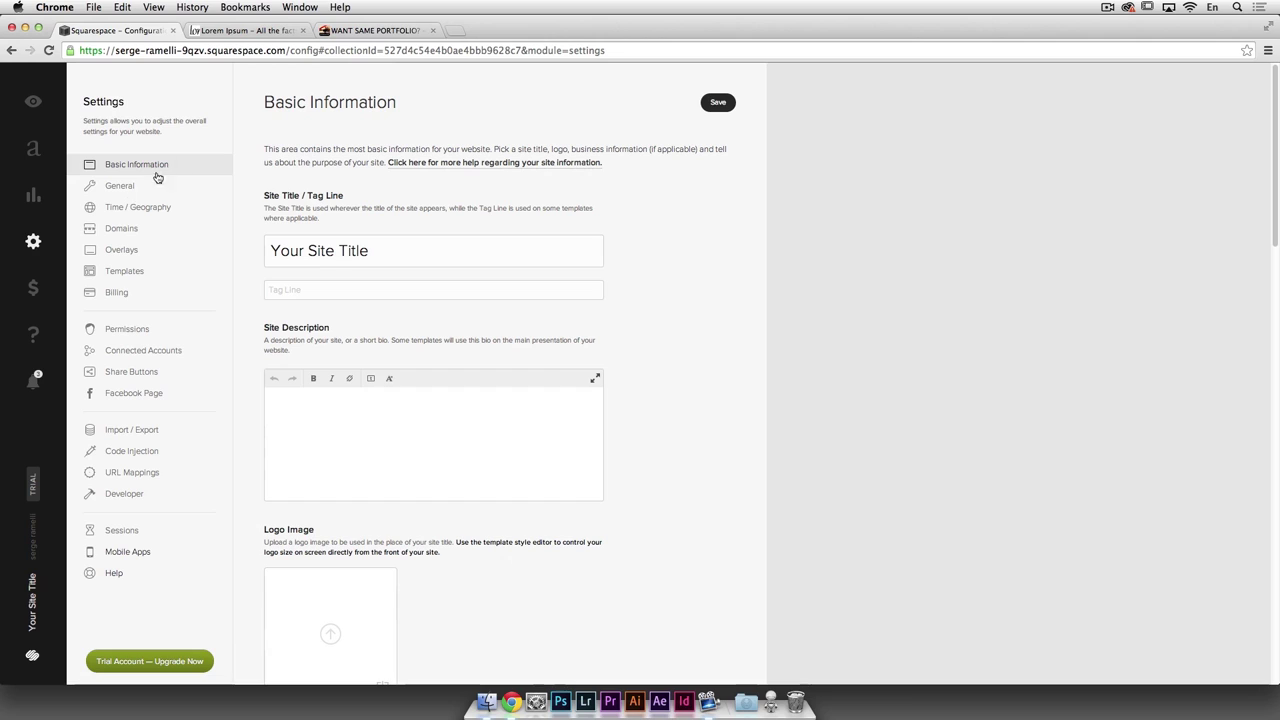
Step: Replace 'Your Site Title' with the photographer's name plus 'Photography', then move to Site Description
drag(374, 250, 245, 240)
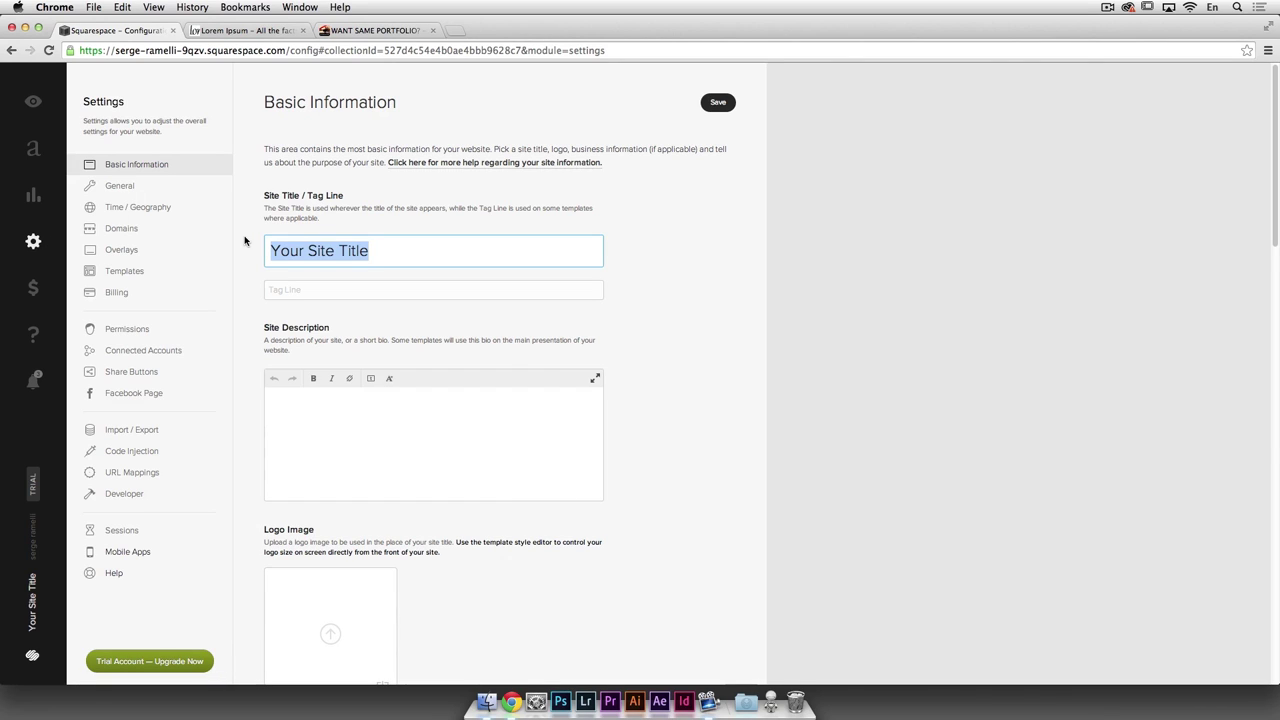
text(Serge )
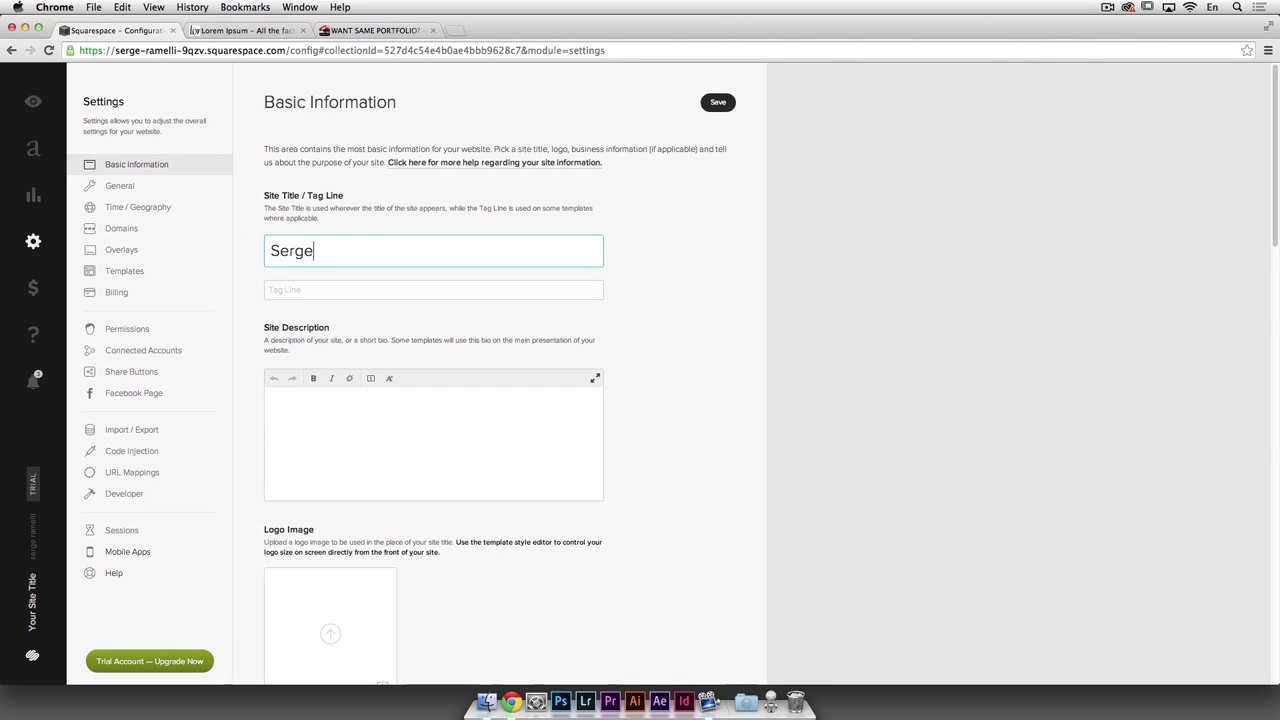
text(Ramelli Photography)
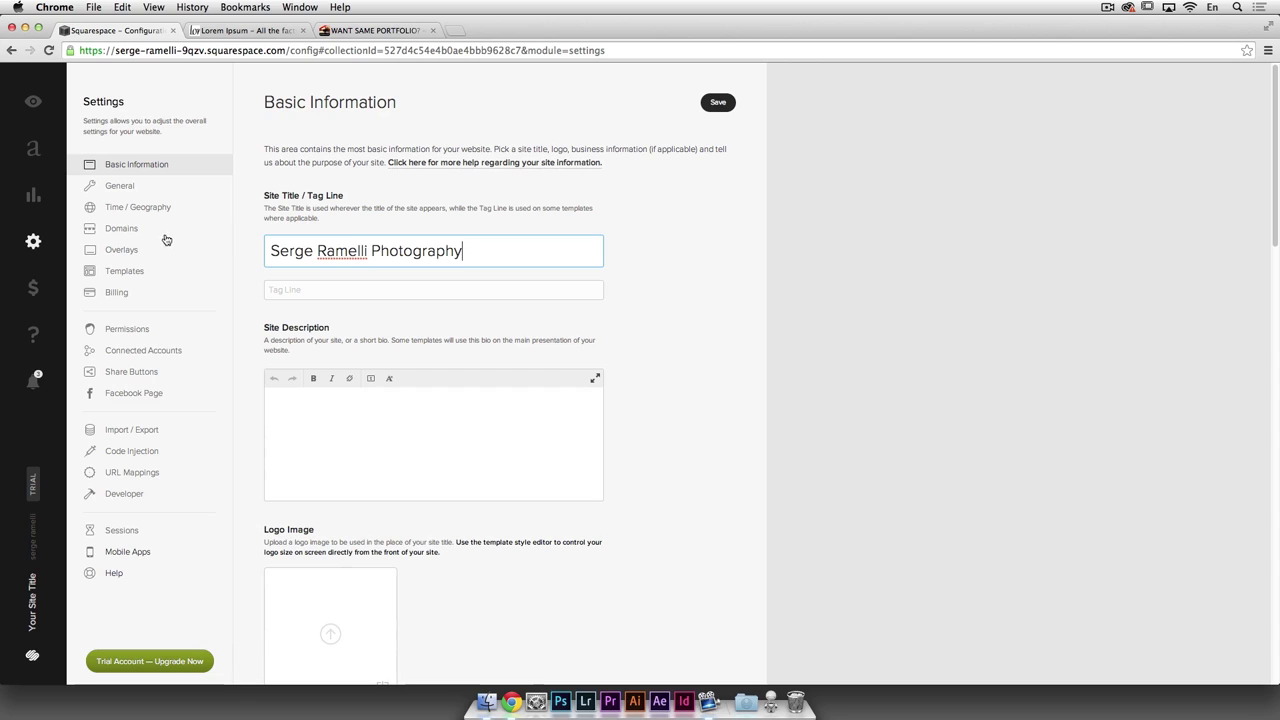
click(323, 289)
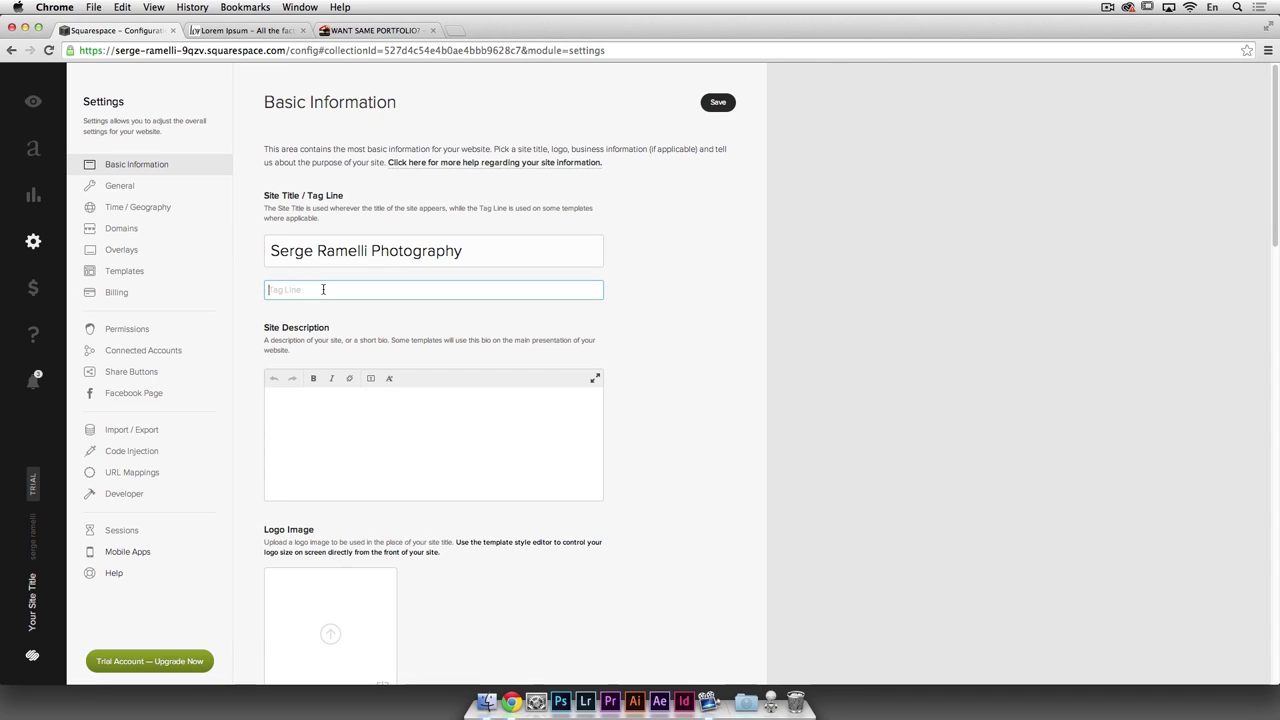
scroll(340, 300, down, 3)
click(374, 369)
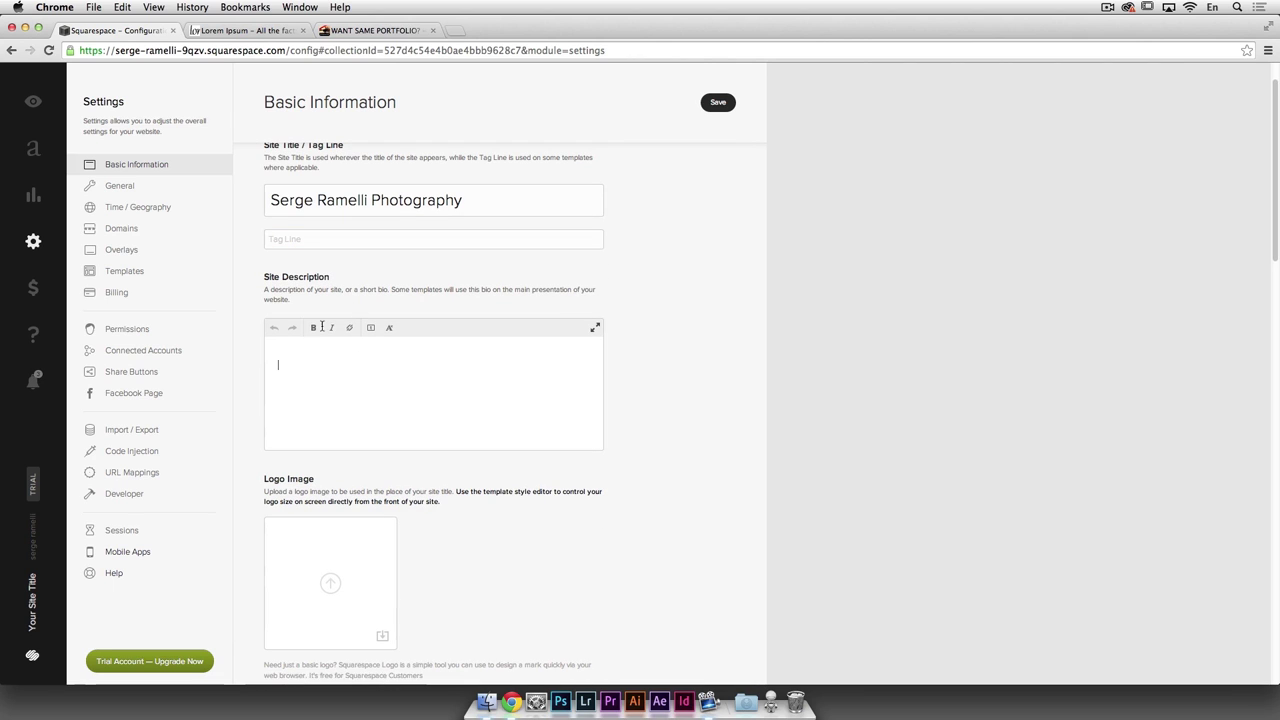
key(super+Tab)
key(super+shift+Tab)
click(224, 31)
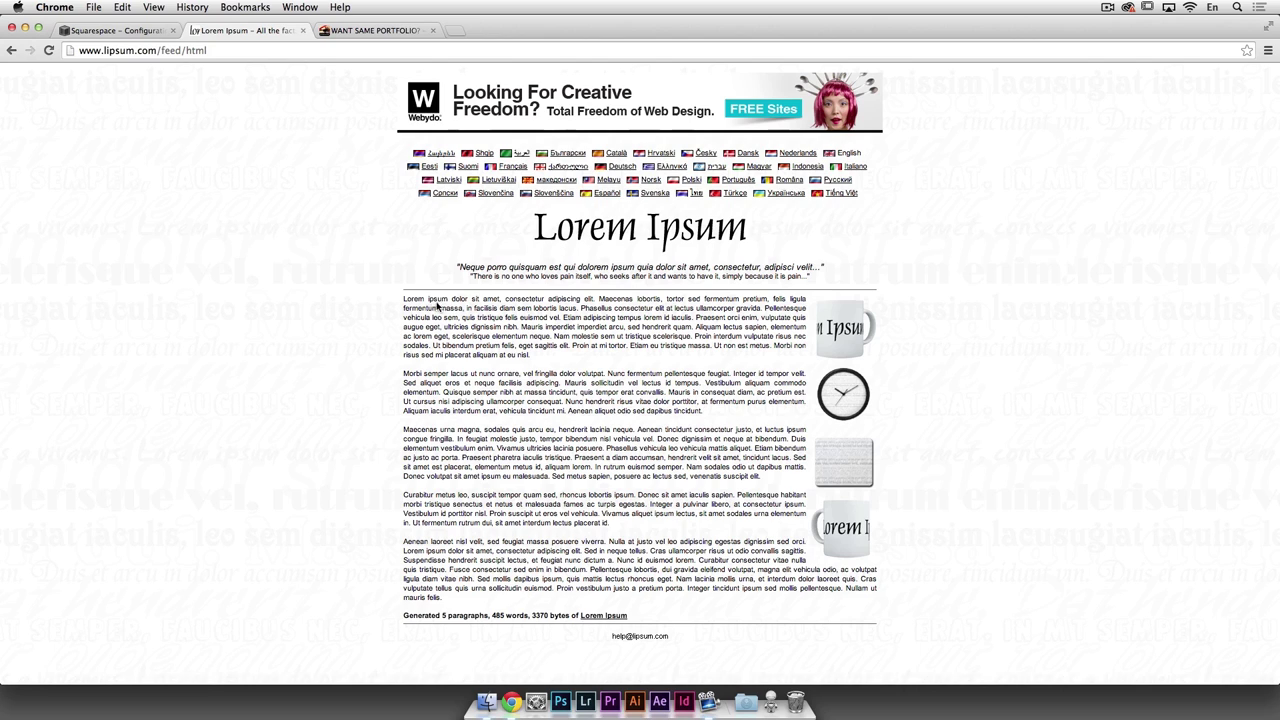
Step: Paste the first Lorem Ipsum paragraph into the Squarespace Site Description field
drag(432, 300, 551, 371)
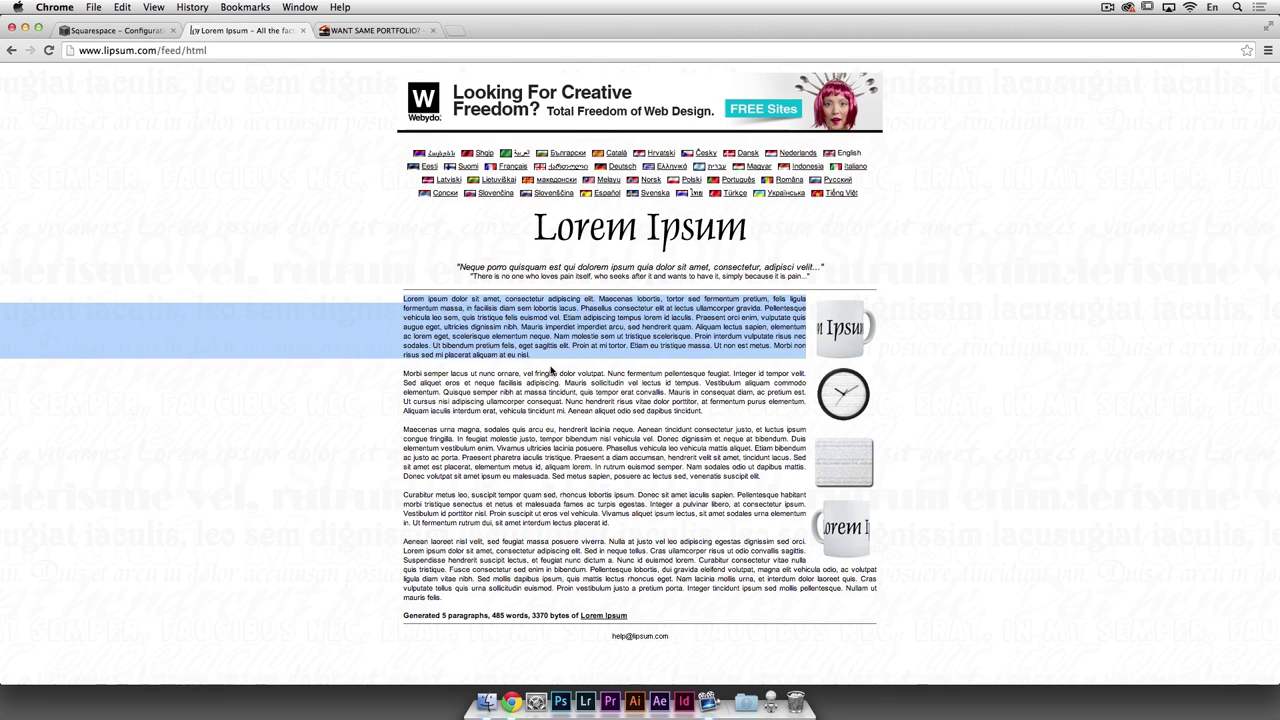
key(super+1)
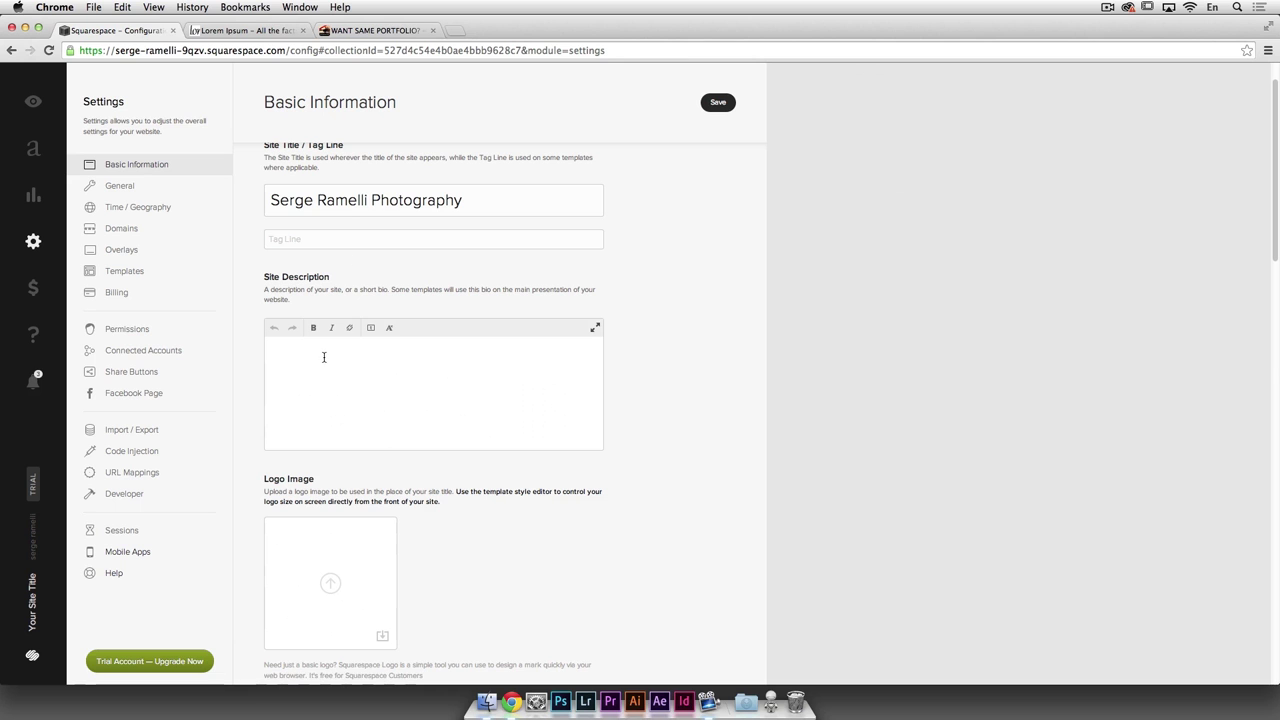
key(super+v)
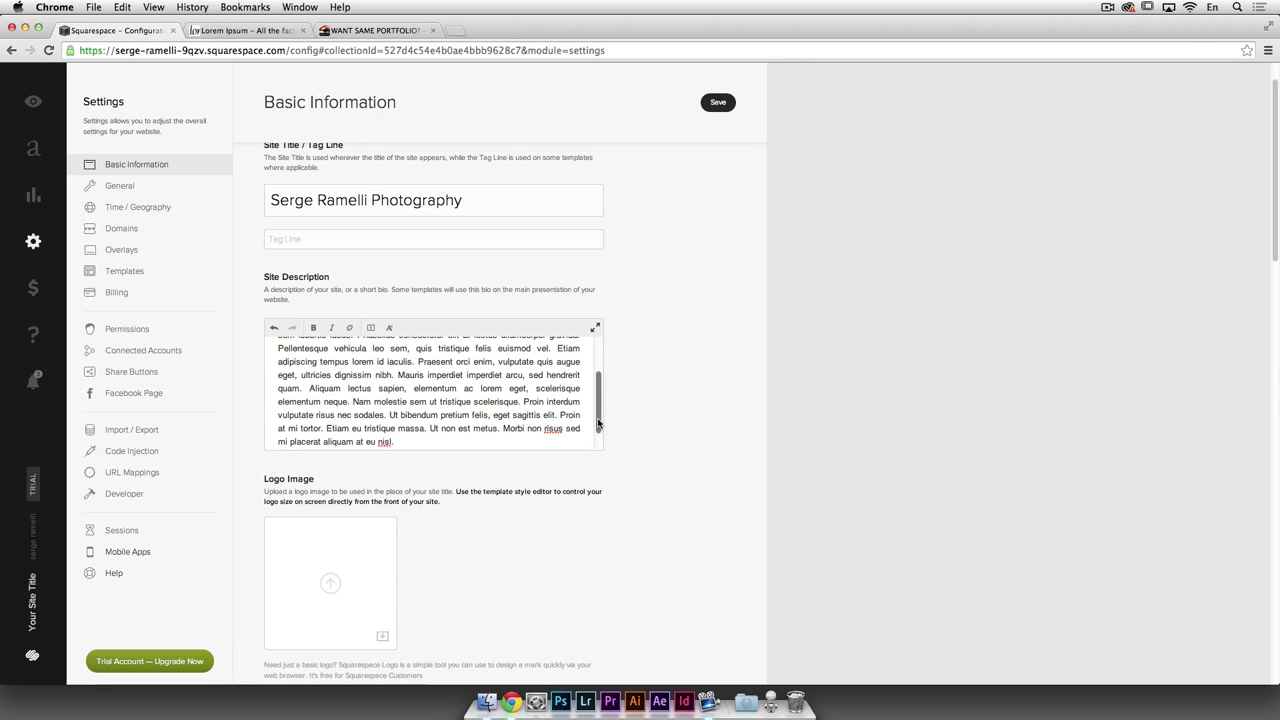
scroll(500, 400, up, 5)
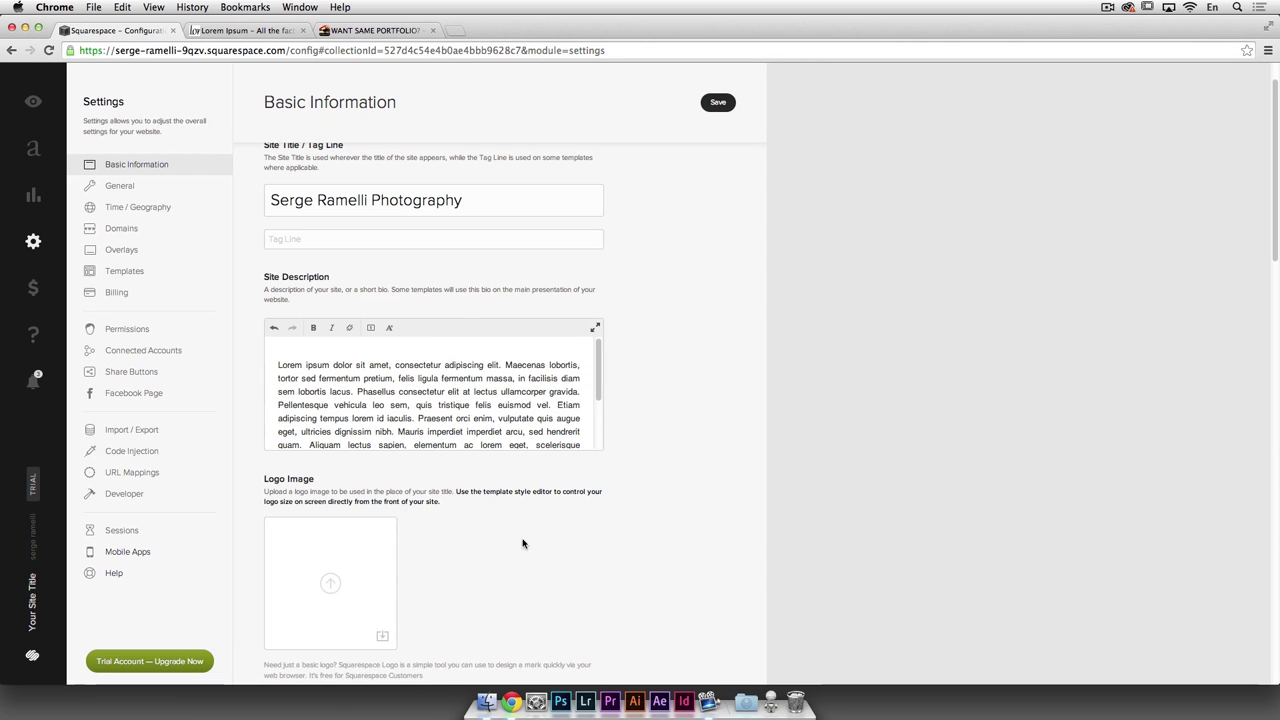
click(331, 584)
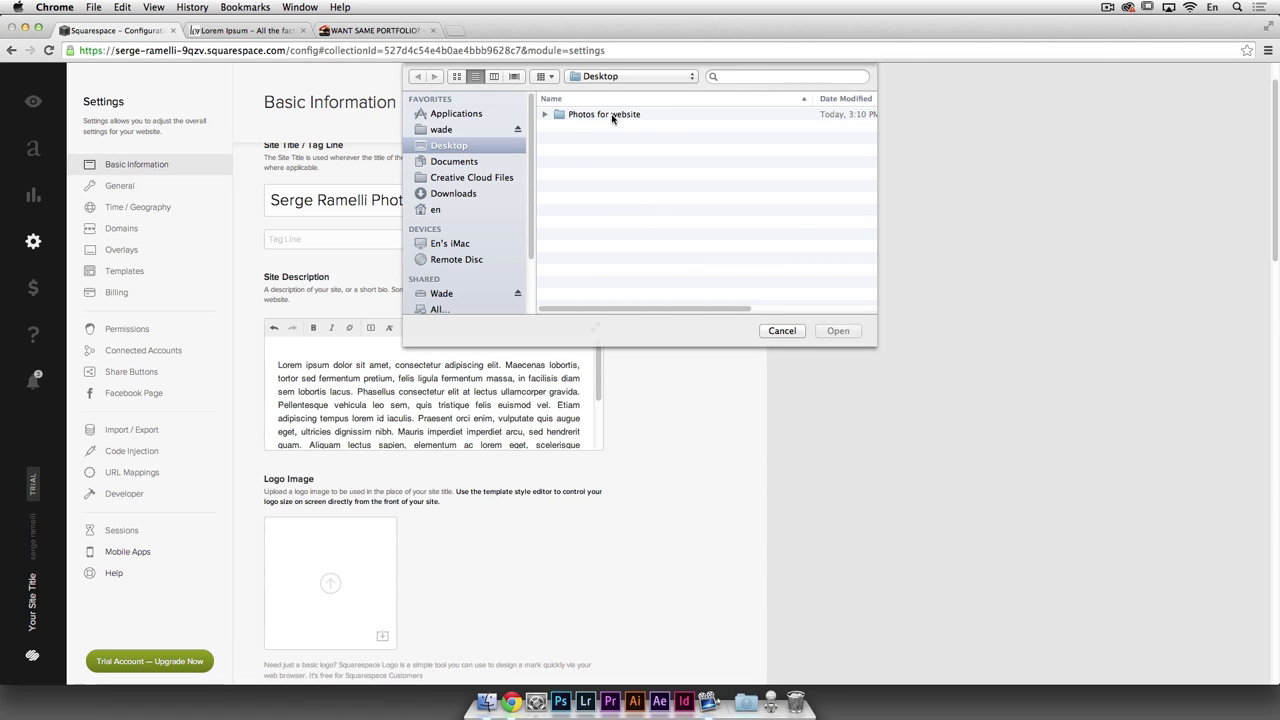
Step: Upload photosergeLogo.png from the Photos for website folder as the Logo Image
double_click(612, 116)
double_click(610, 138)
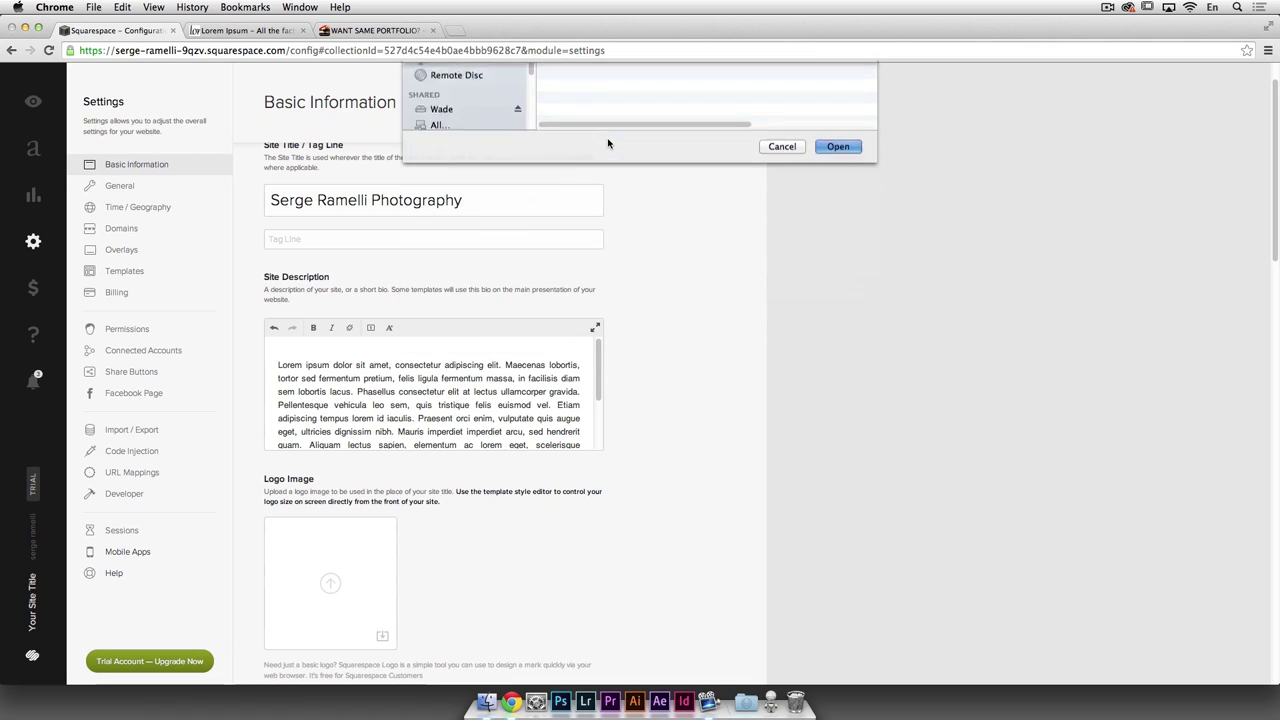
click(464, 201)
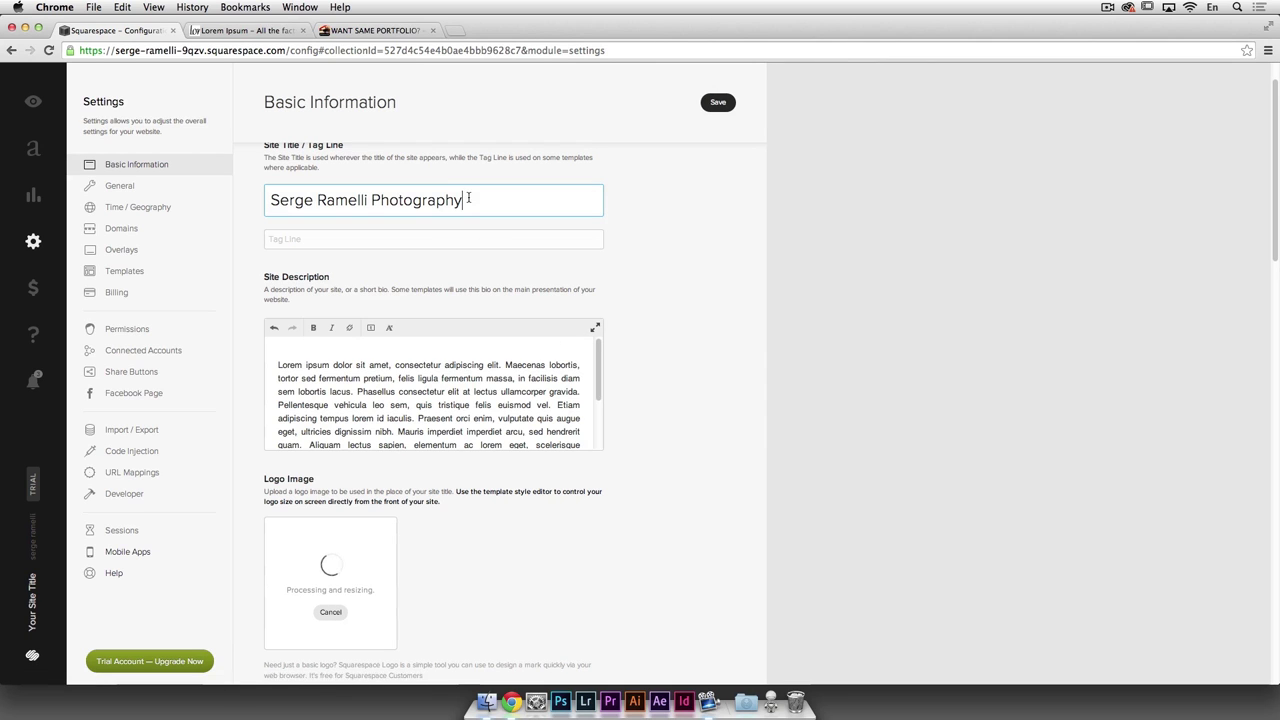
Step: Make 'consectetur adipiscing' bold and 'iaculis. Praesent' italic in the description
scroll(641, 341, down, 5)
scroll(571, 291, up, 2)
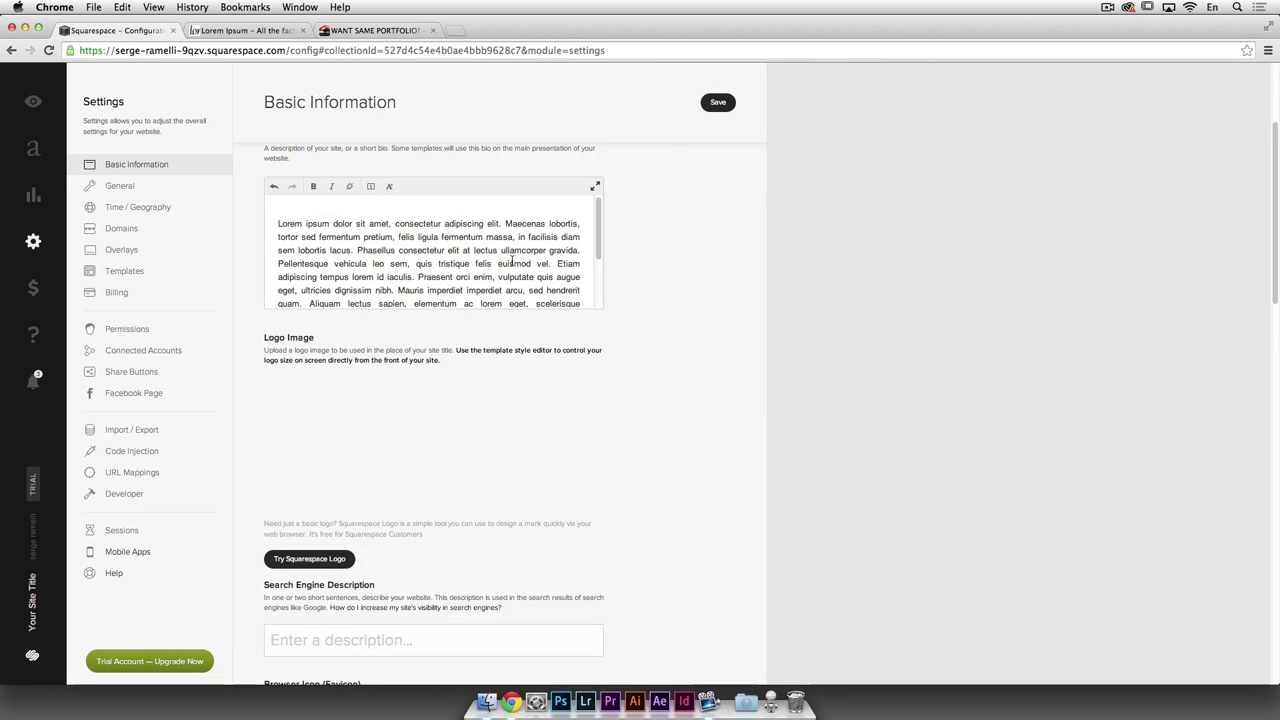
drag(389, 224, 485, 224)
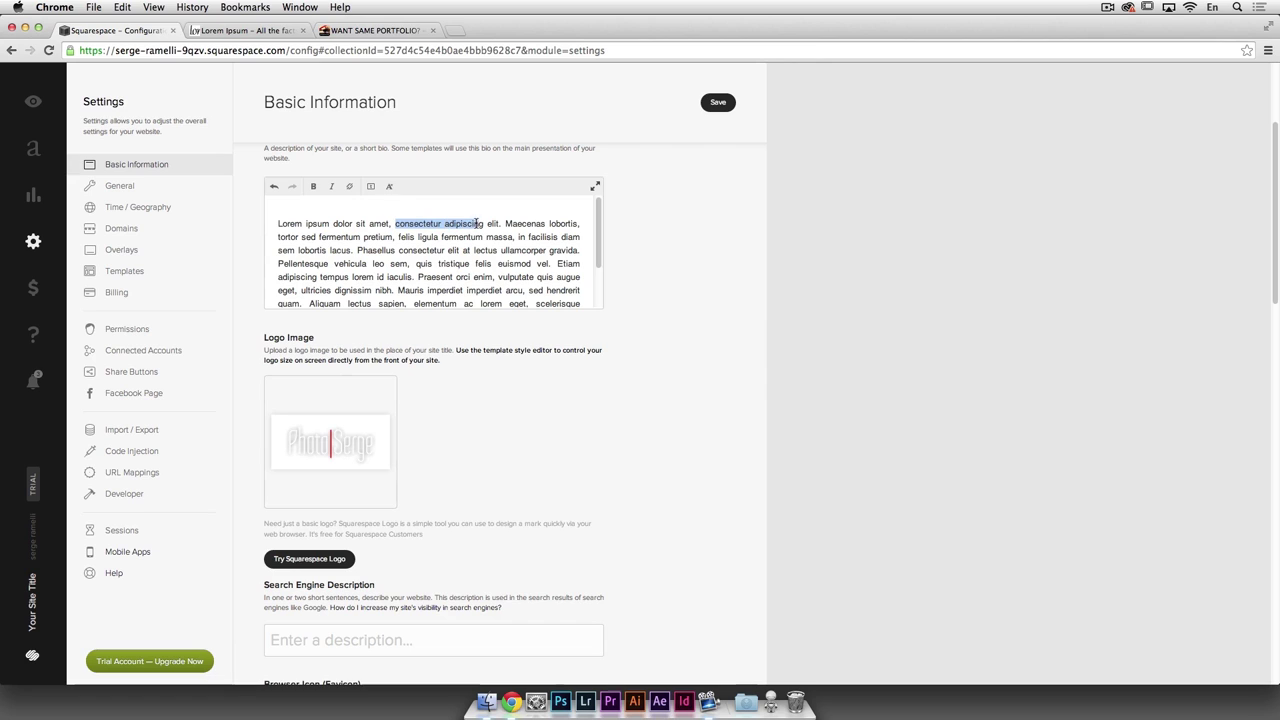
drag(386, 277, 453, 277)
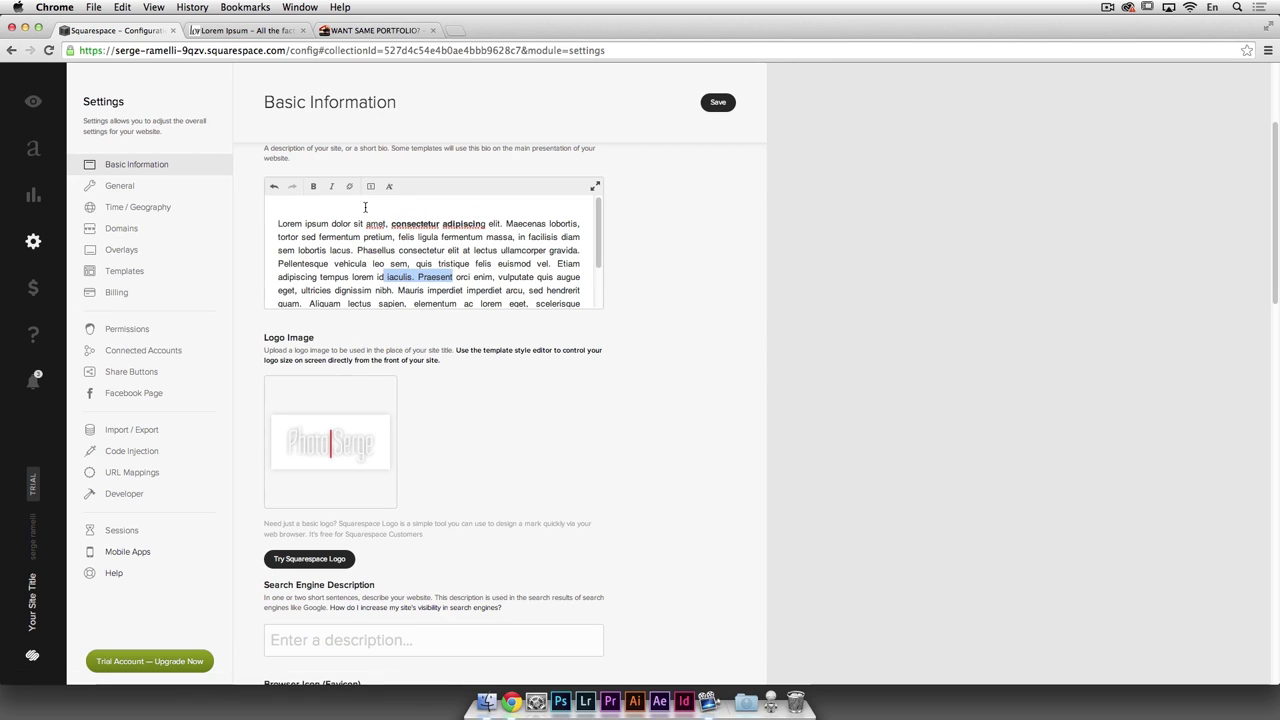
click(331, 186)
scroll(685, 386, down, 3)
scroll(685, 386, down, 3)
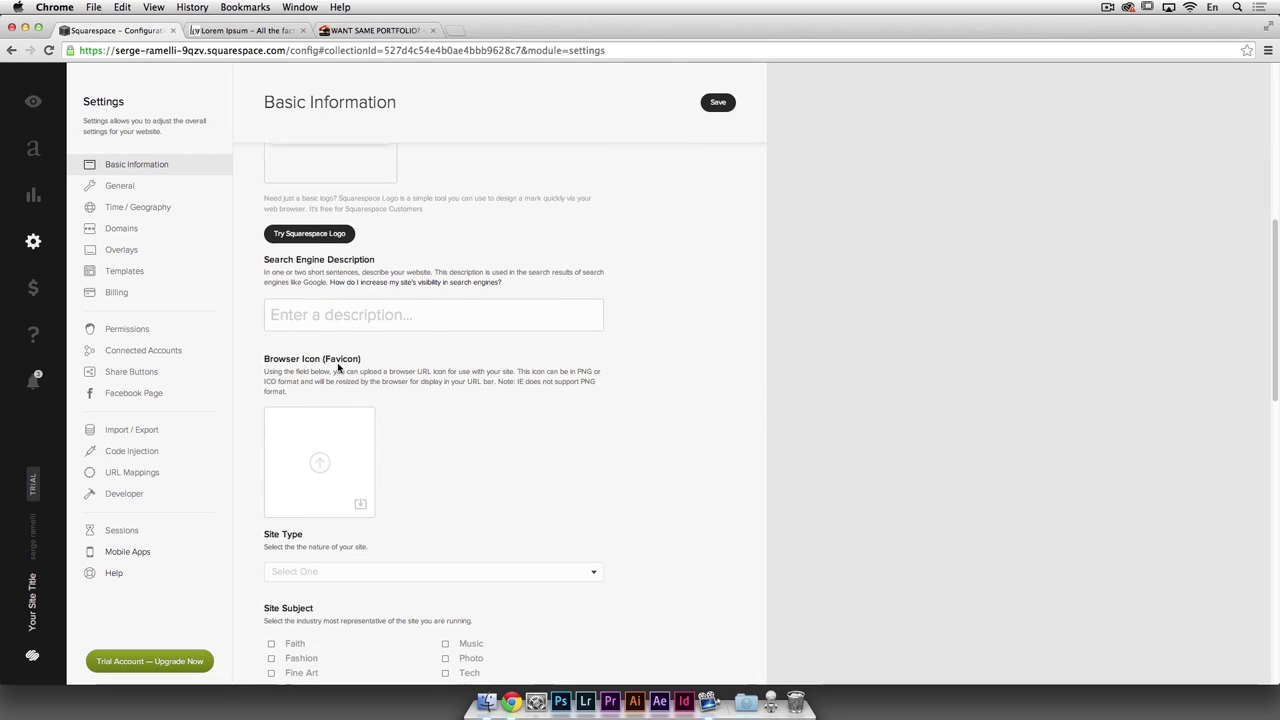
Step: Upload photosergeLogo.png as the site's browser icon (favicon)
click(320, 462)
double_click(604, 139)
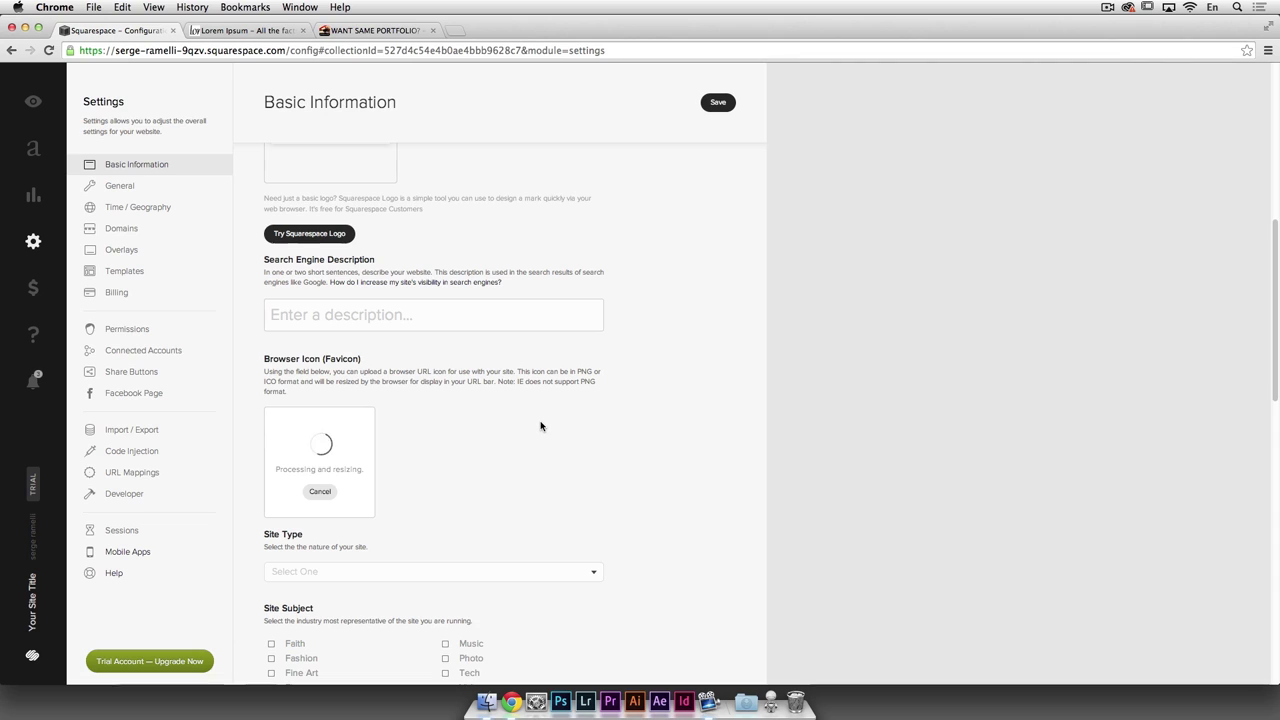
scroll(538, 432, down, 5)
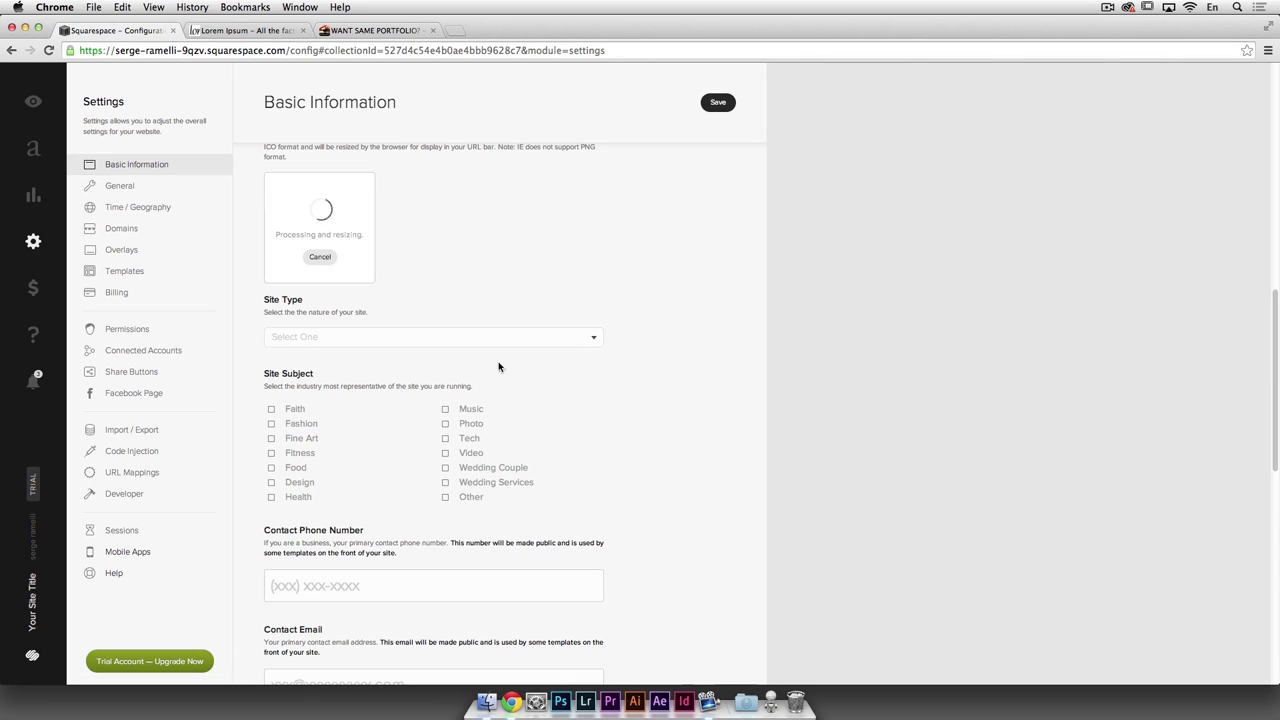
Step: Set the site type to Business and tick Photo as the site subject
click(594, 339)
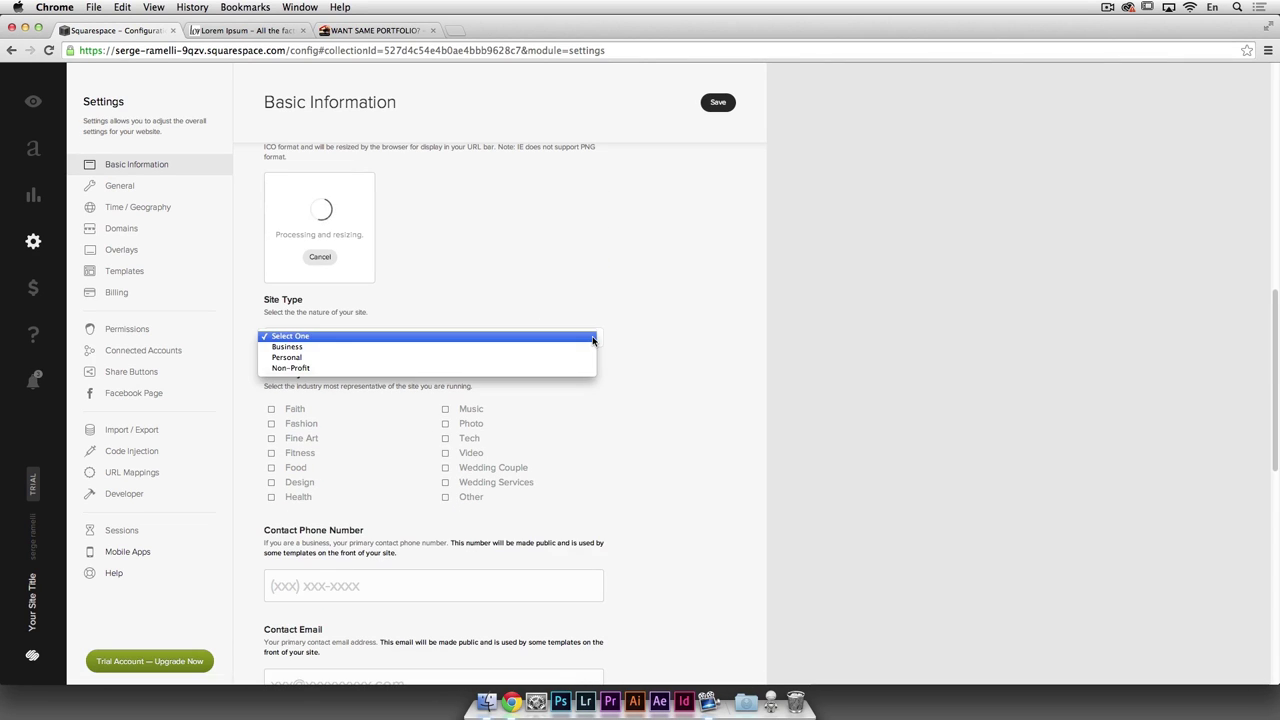
click(551, 347)
scroll(632, 350, down, 1)
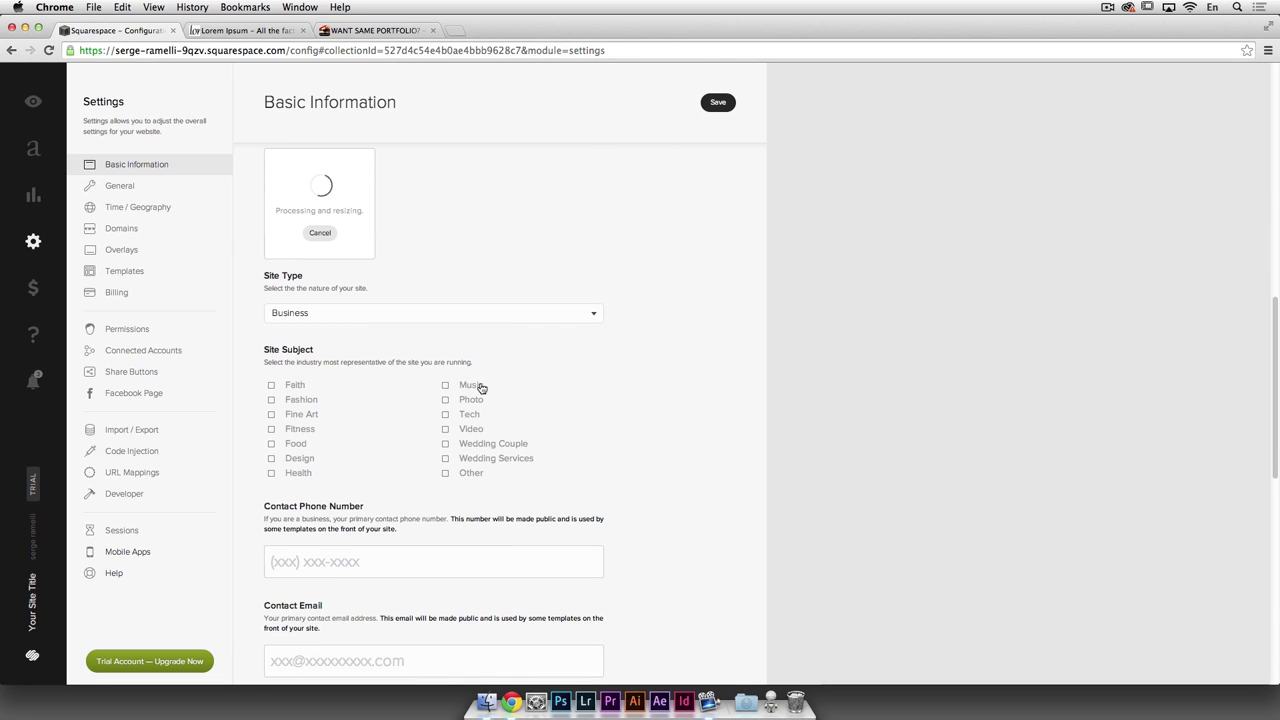
click(446, 400)
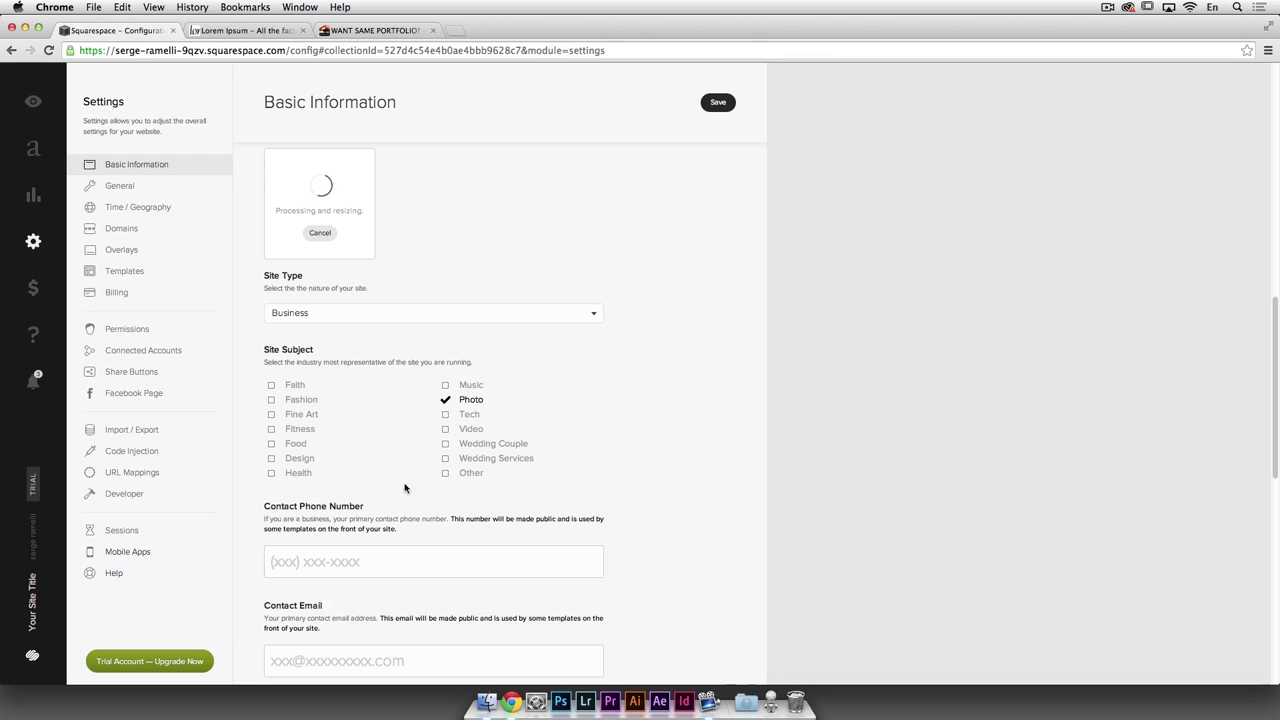
Step: Enter the contact phone number and contact e-mail address in the Contact fields
scroll(428, 478, down, 4)
click(376, 379)
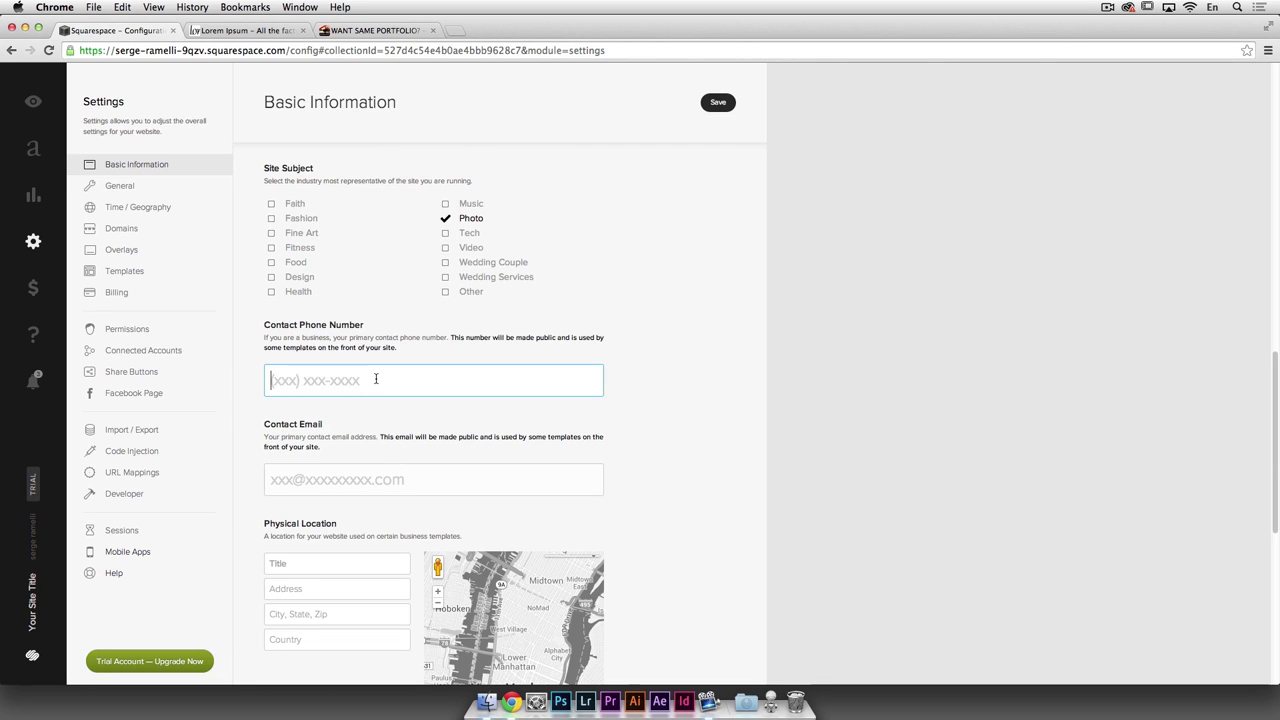
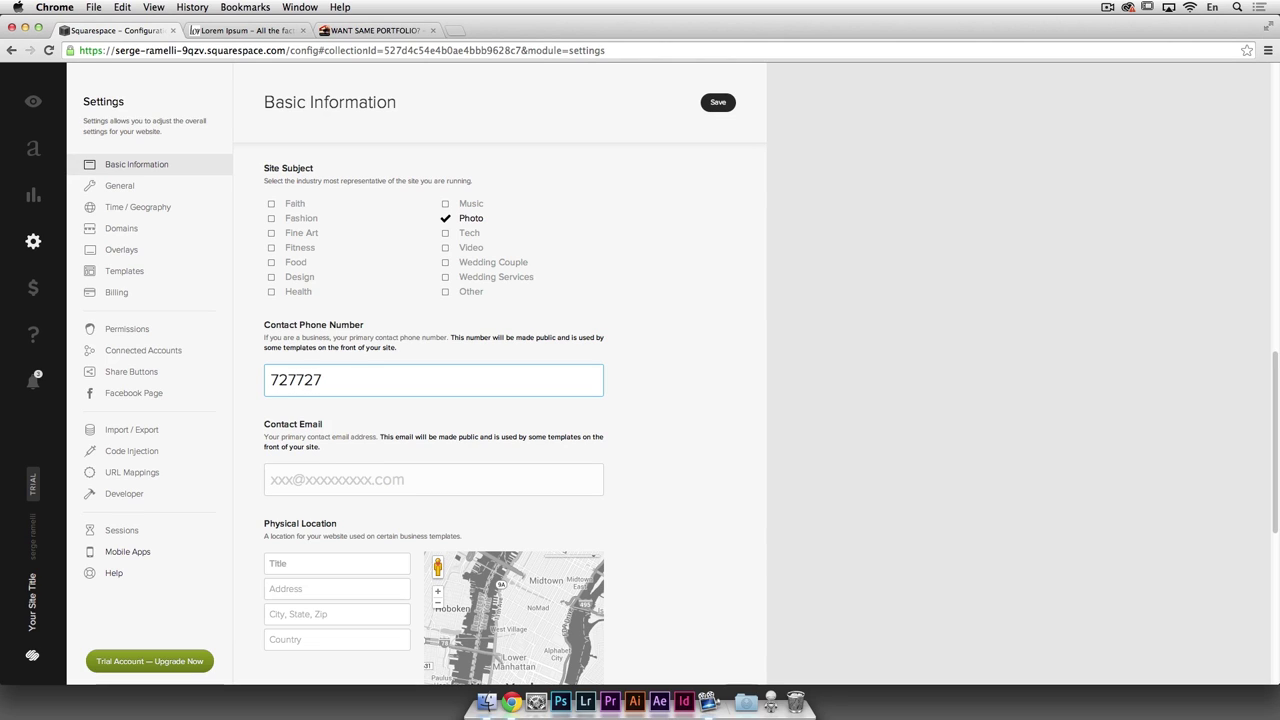
click(314, 481)
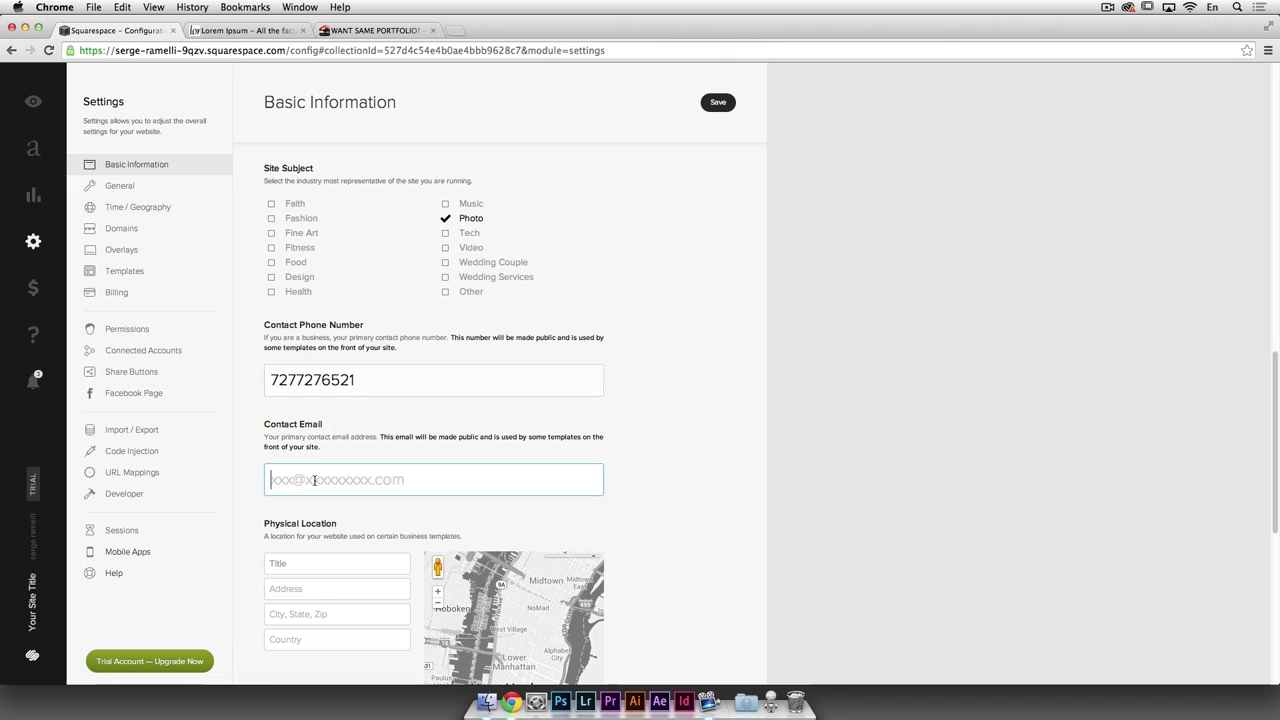
text(serge)
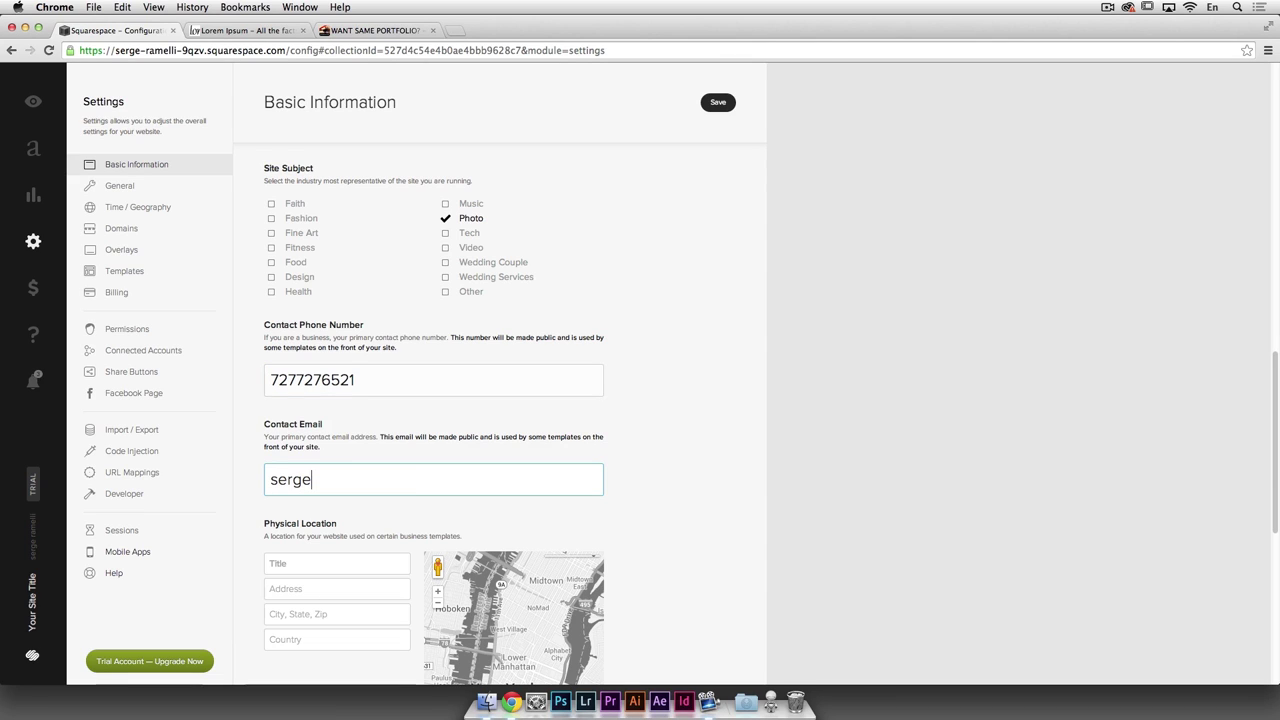
text(rameeli@)
key(BackSpace)
key(BackSpace)
text(li@fake.com)
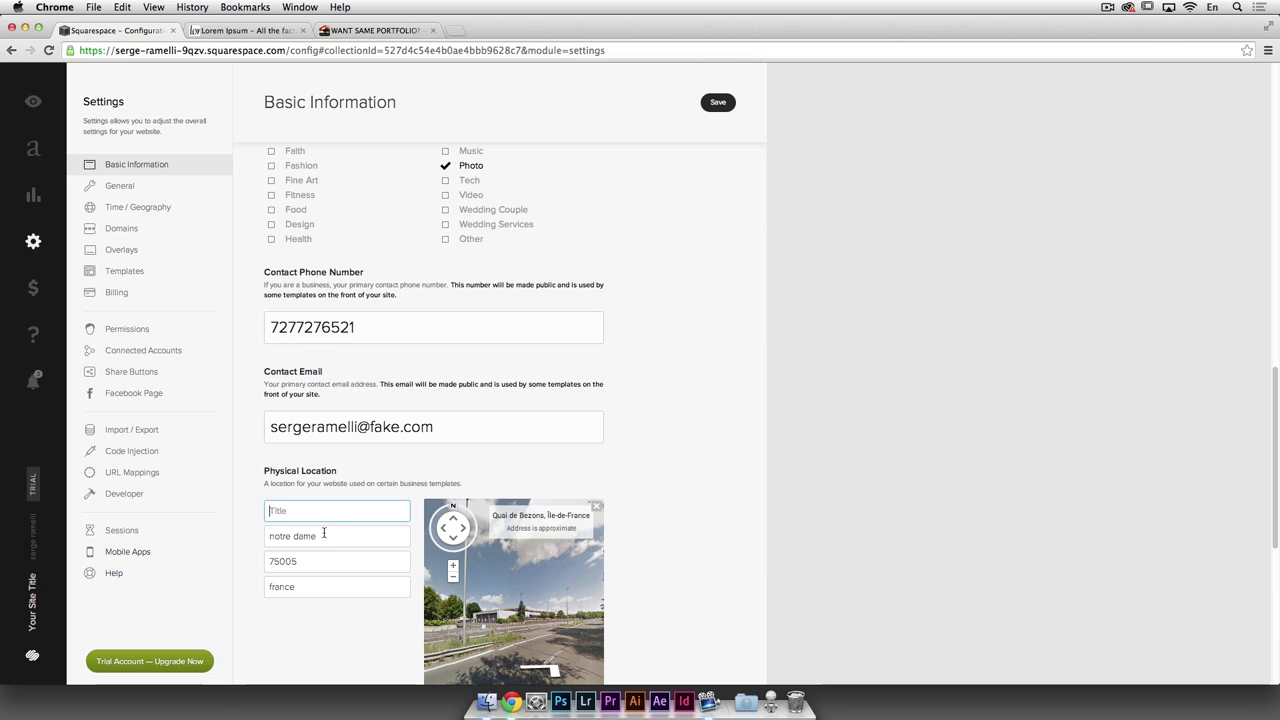
Step: Check the Paris physical location map preview, then scroll back to the top
click(450, 583)
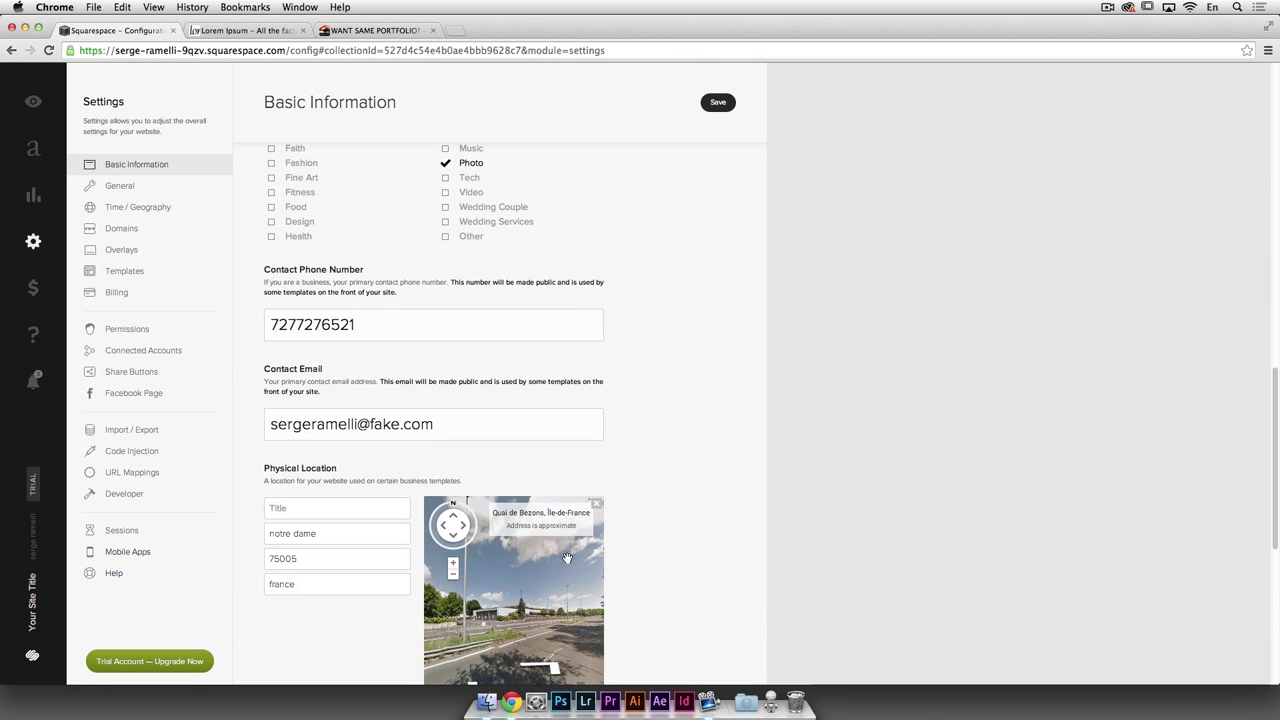
click(597, 506)
drag(425, 580, 462, 558)
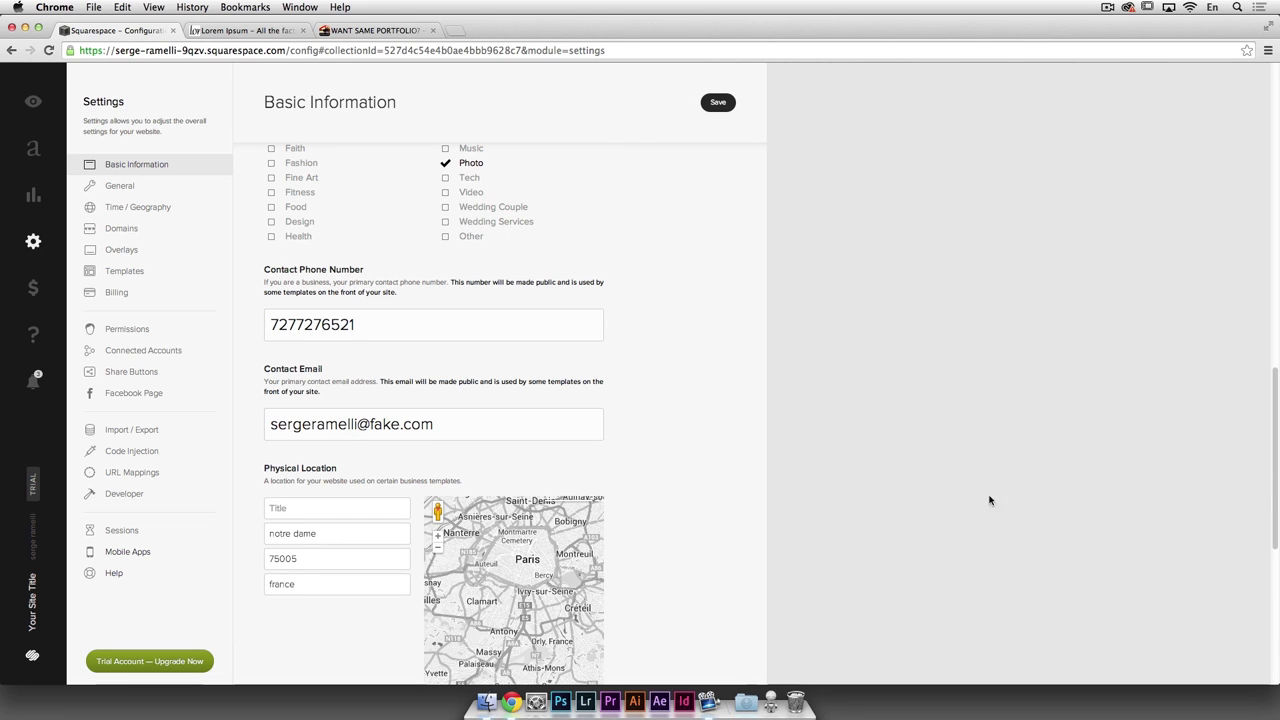
scroll(1050, 490, down, 5)
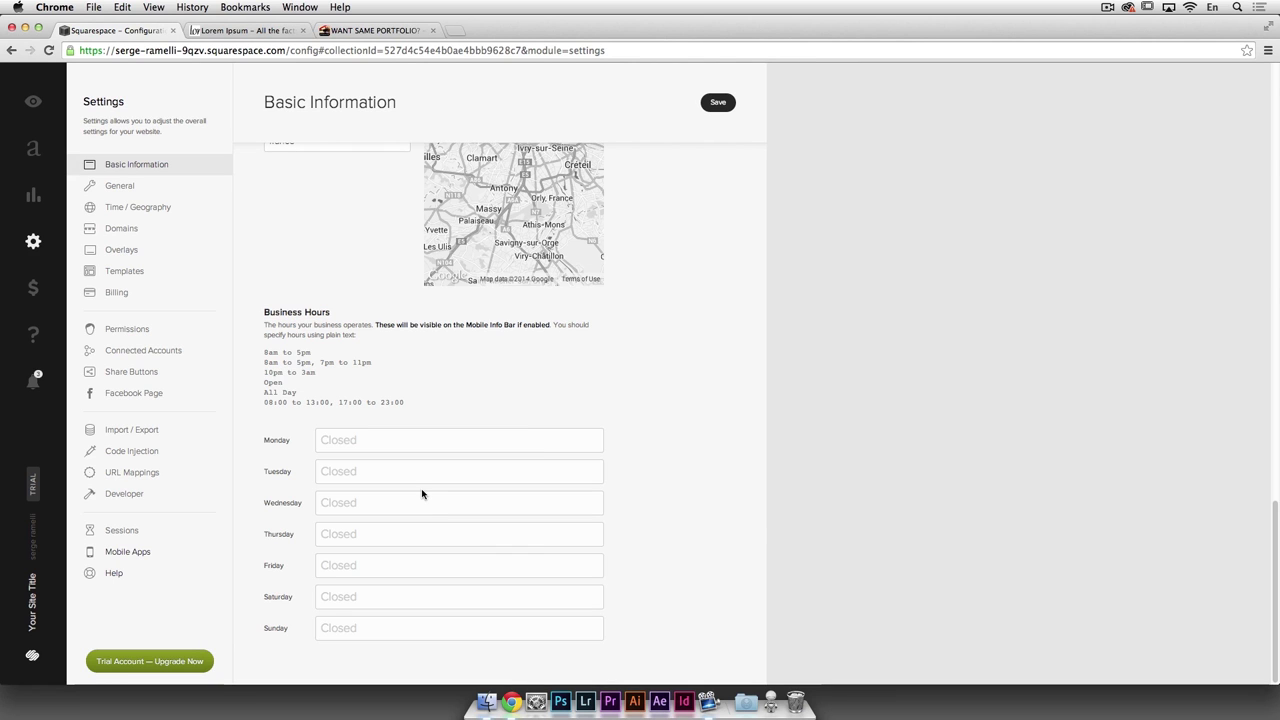
scroll(692, 539, up, 10)
scroll(760, 514, down, 4)
scroll(409, 491, up, 1)
scroll(538, 473, up, 8)
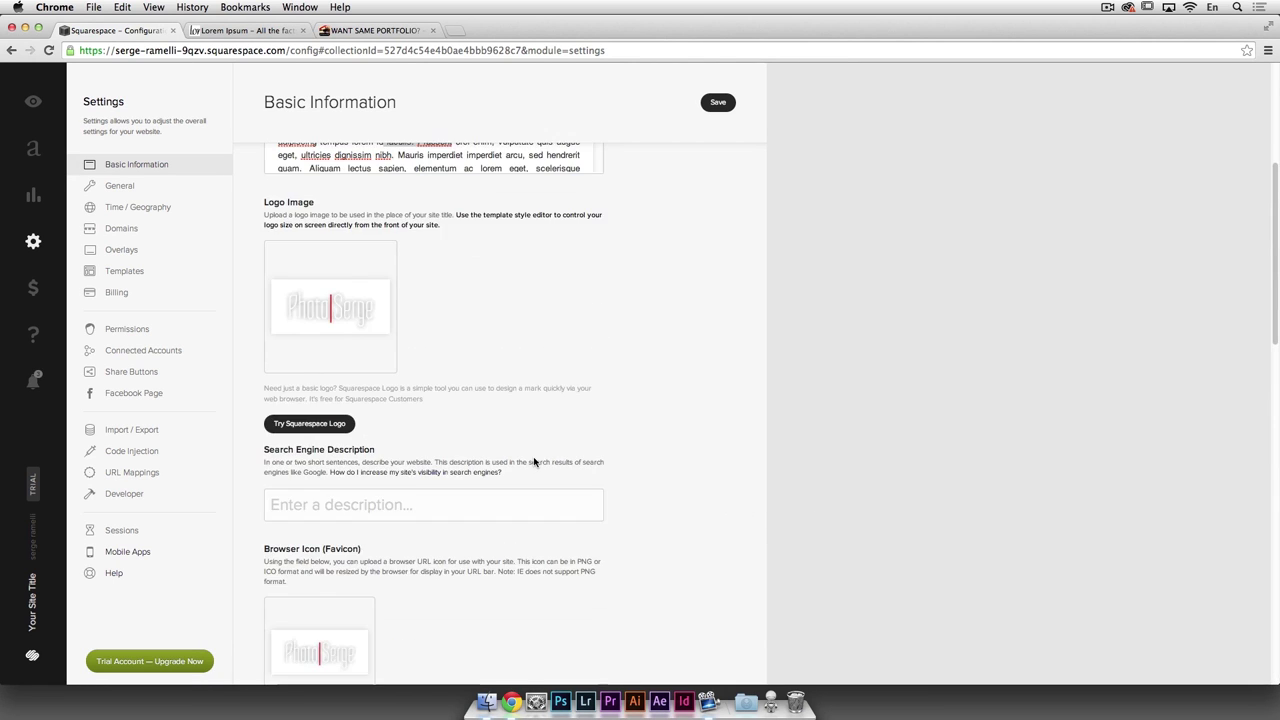
Step: Save the pending Basic Information changes and go to the General settings
click(122, 189)
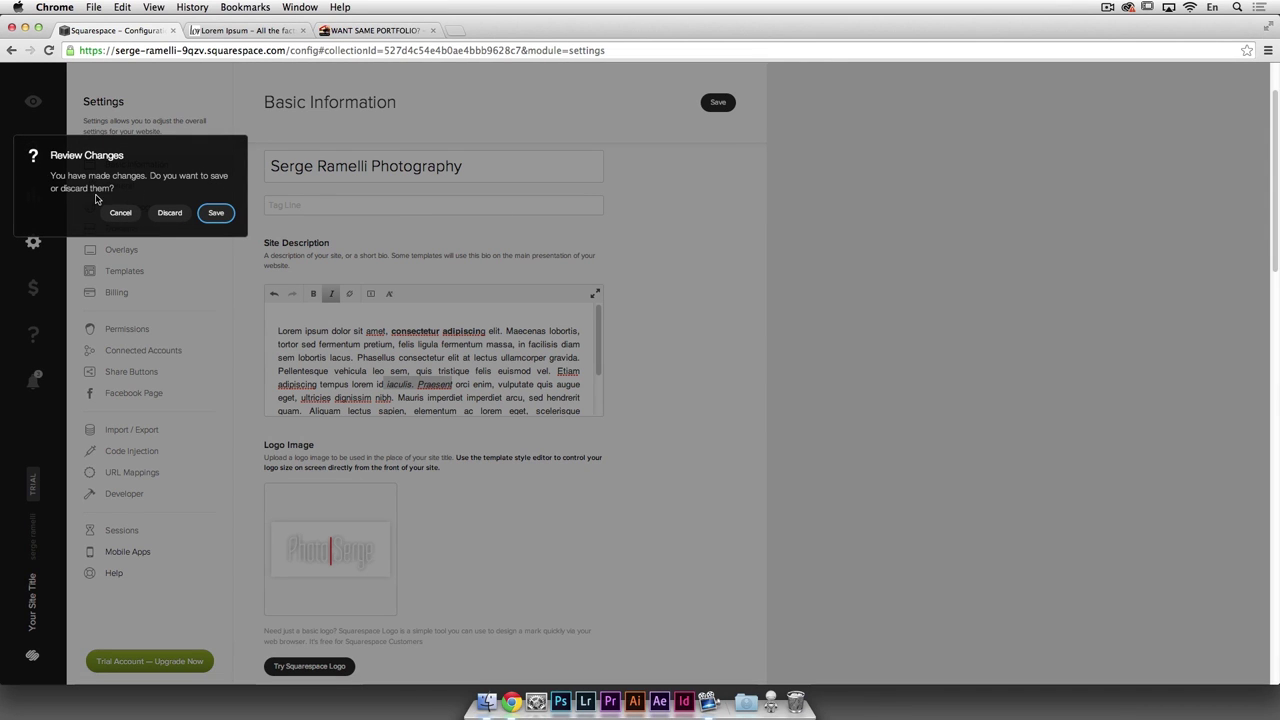
click(218, 213)
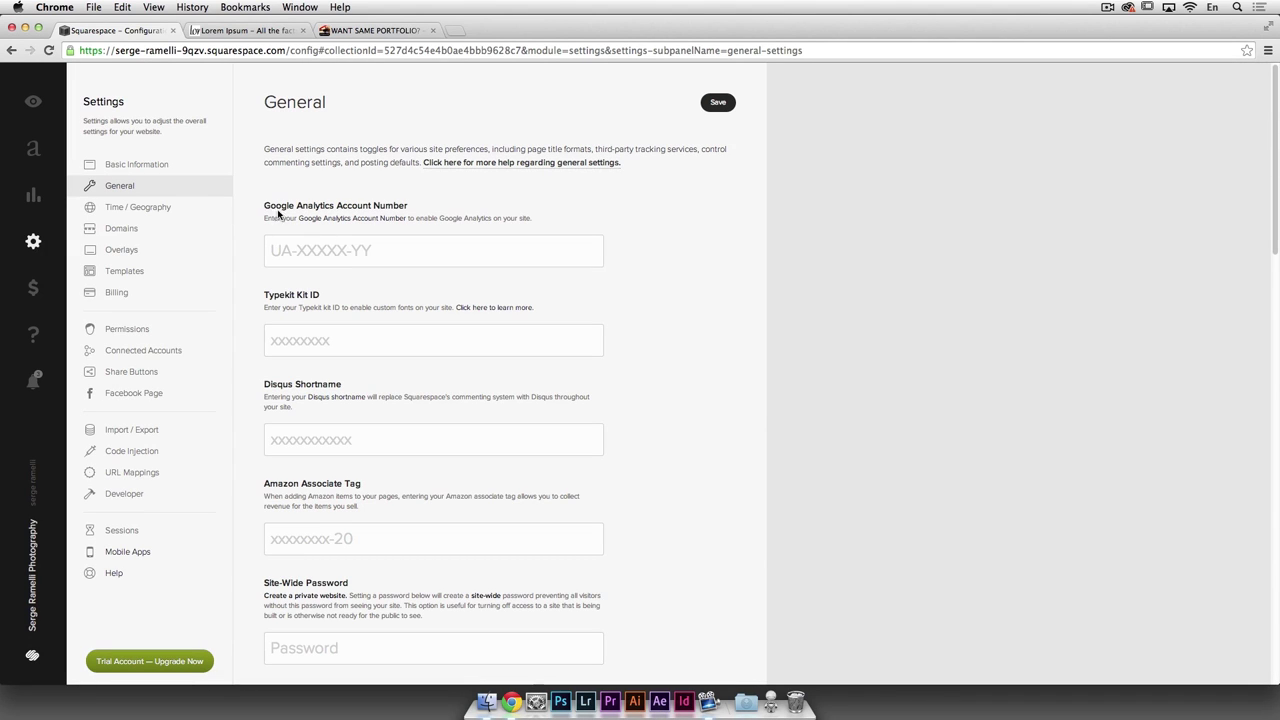
click(384, 252)
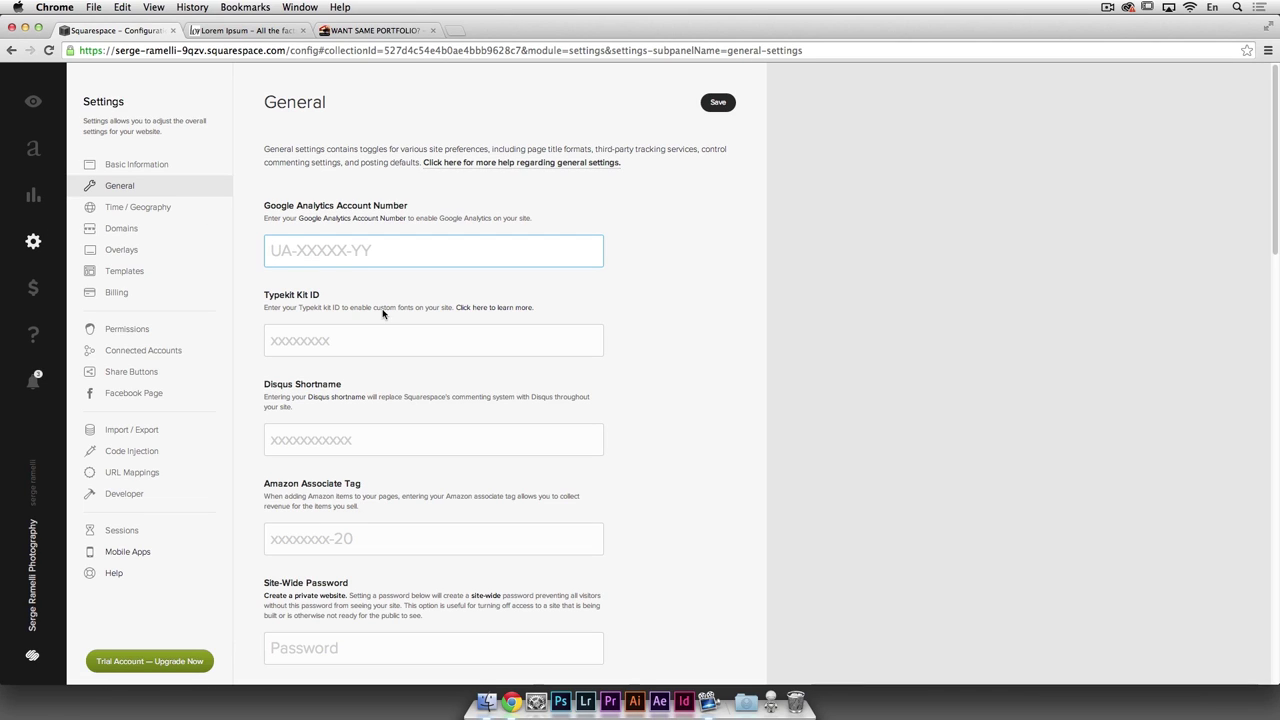
Step: Look over the Google Analytics and Typekit Kit ID fields, leaving them empty
scroll(382, 313, down, 1)
click(281, 298)
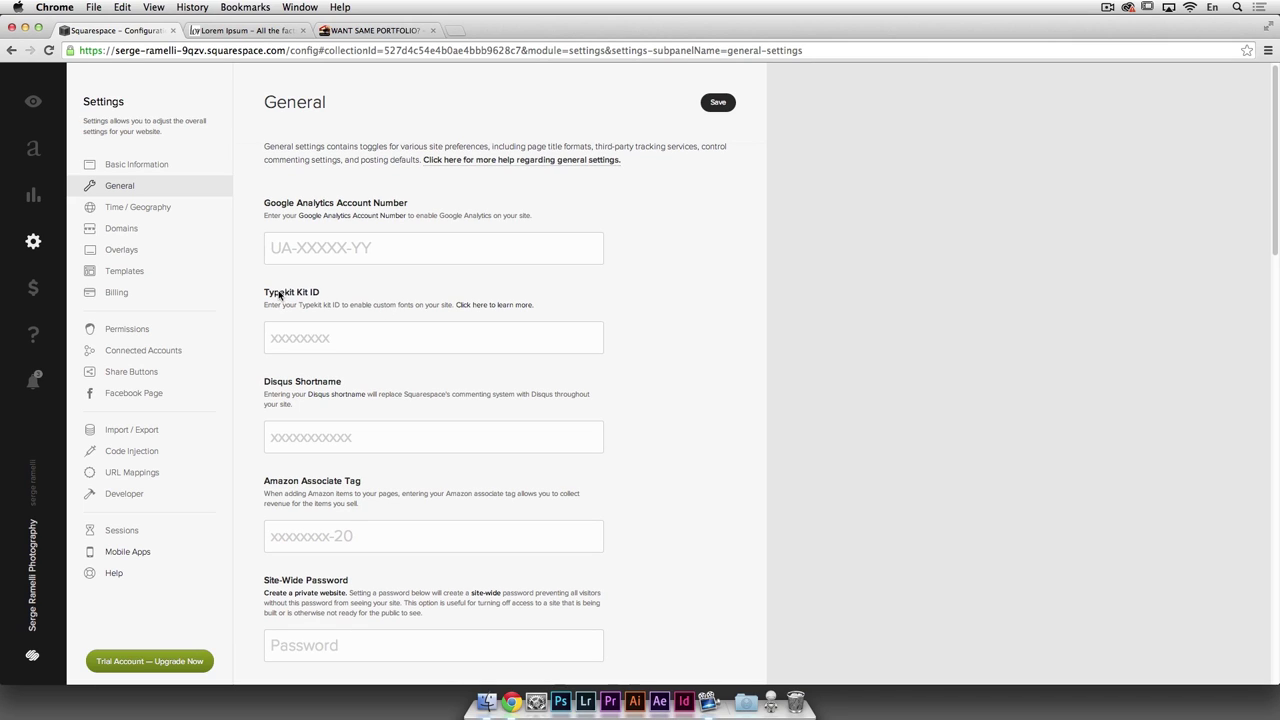
click(375, 333)
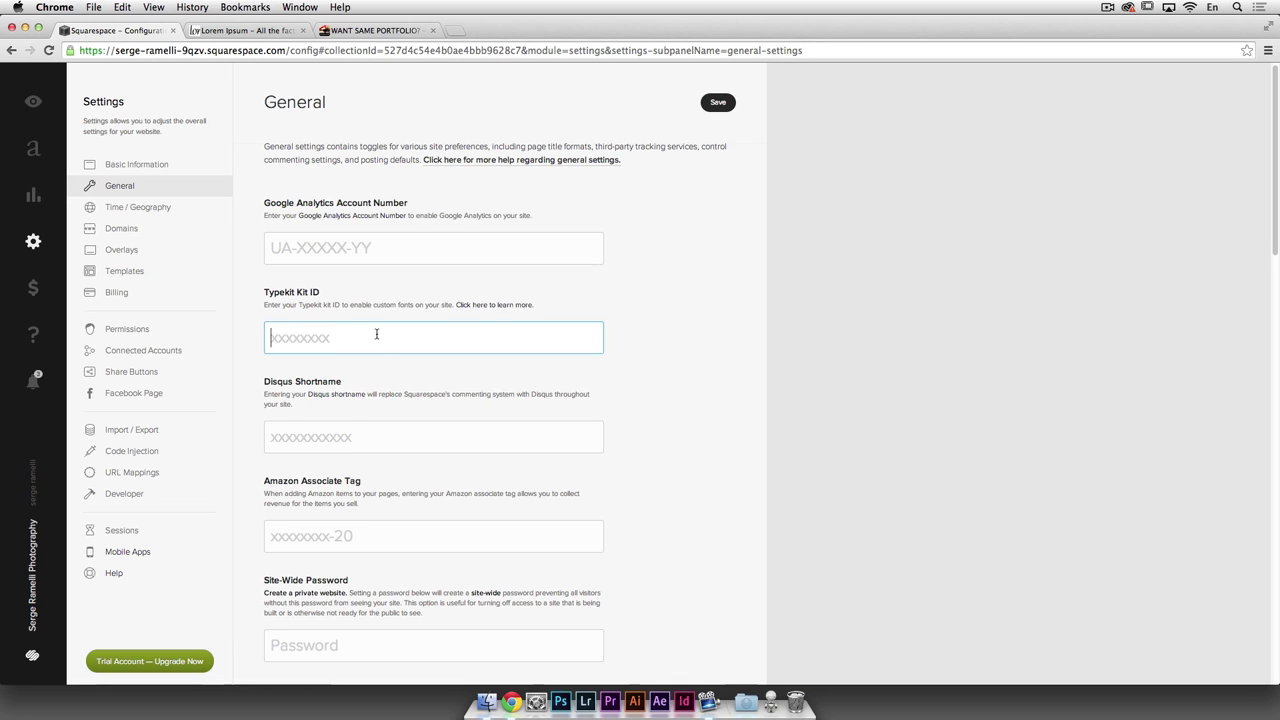
scroll(431, 340, down, 2)
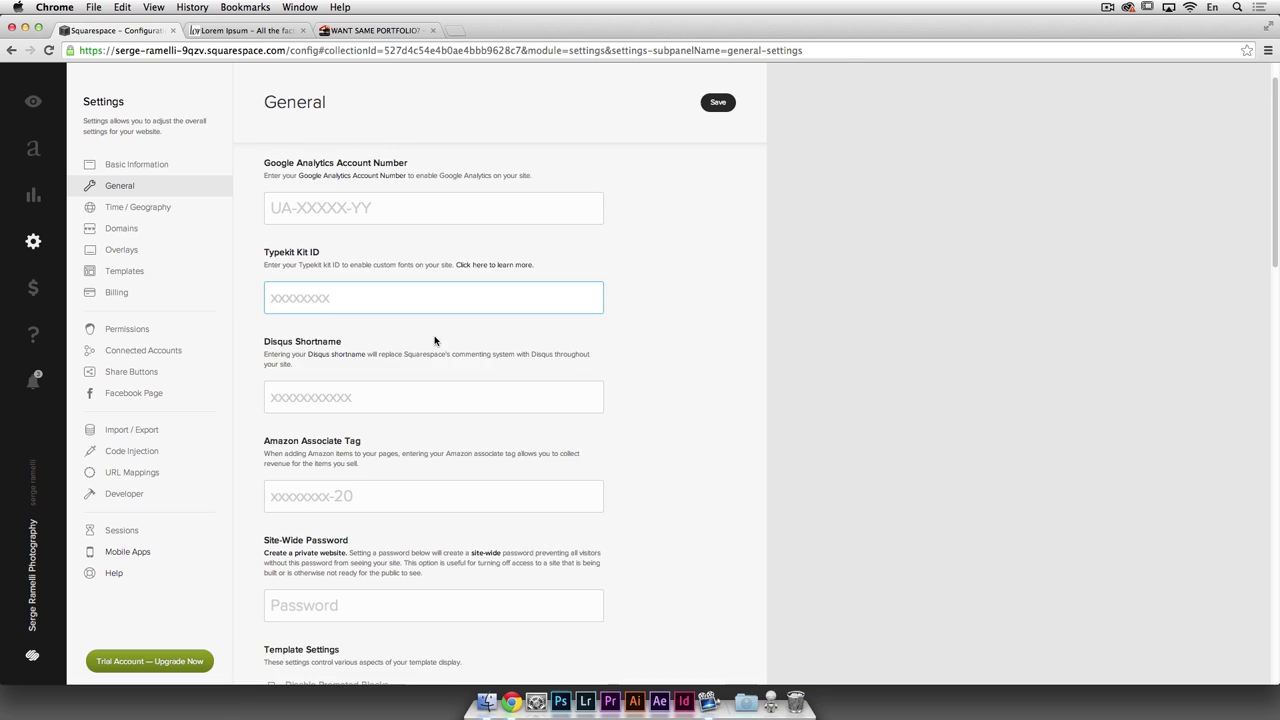
scroll(435, 340, down, 3)
scroll(406, 333, down, 1)
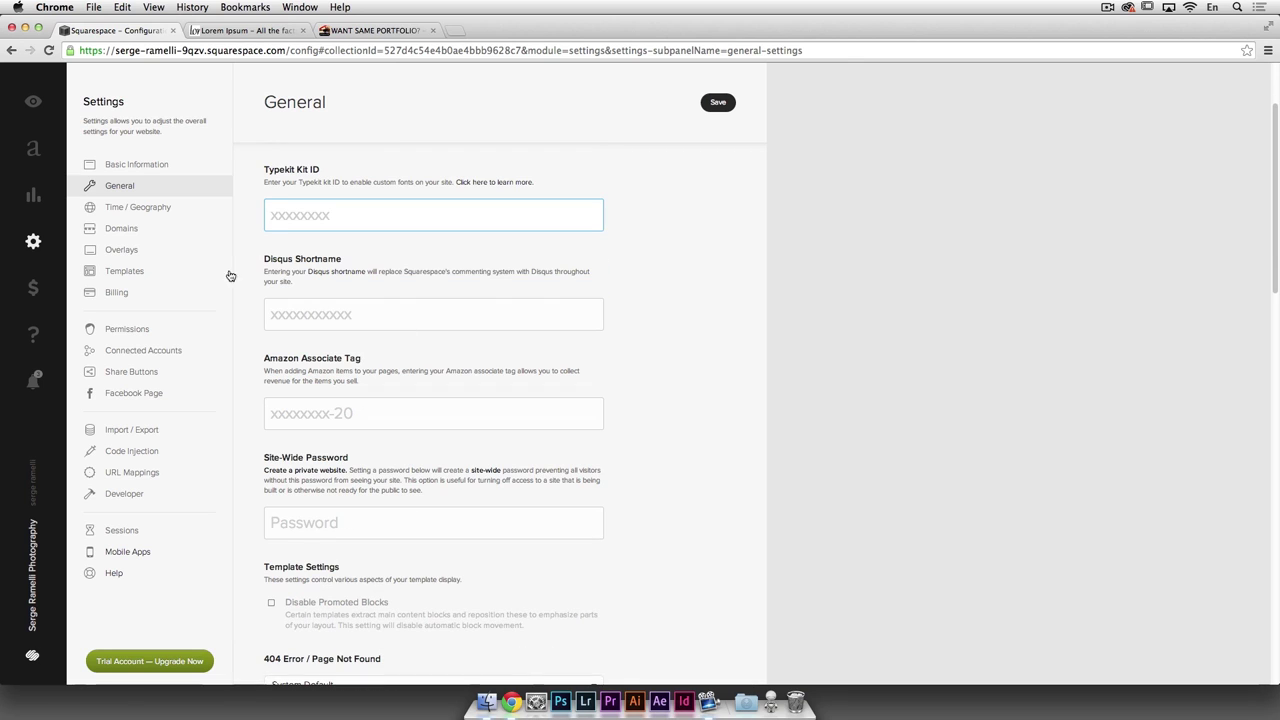
Step: Look over the Disqus Shortname, Amazon Associate Tag and site-wide password fields, leaving them empty
click(393, 311)
scroll(420, 370, down, 1)
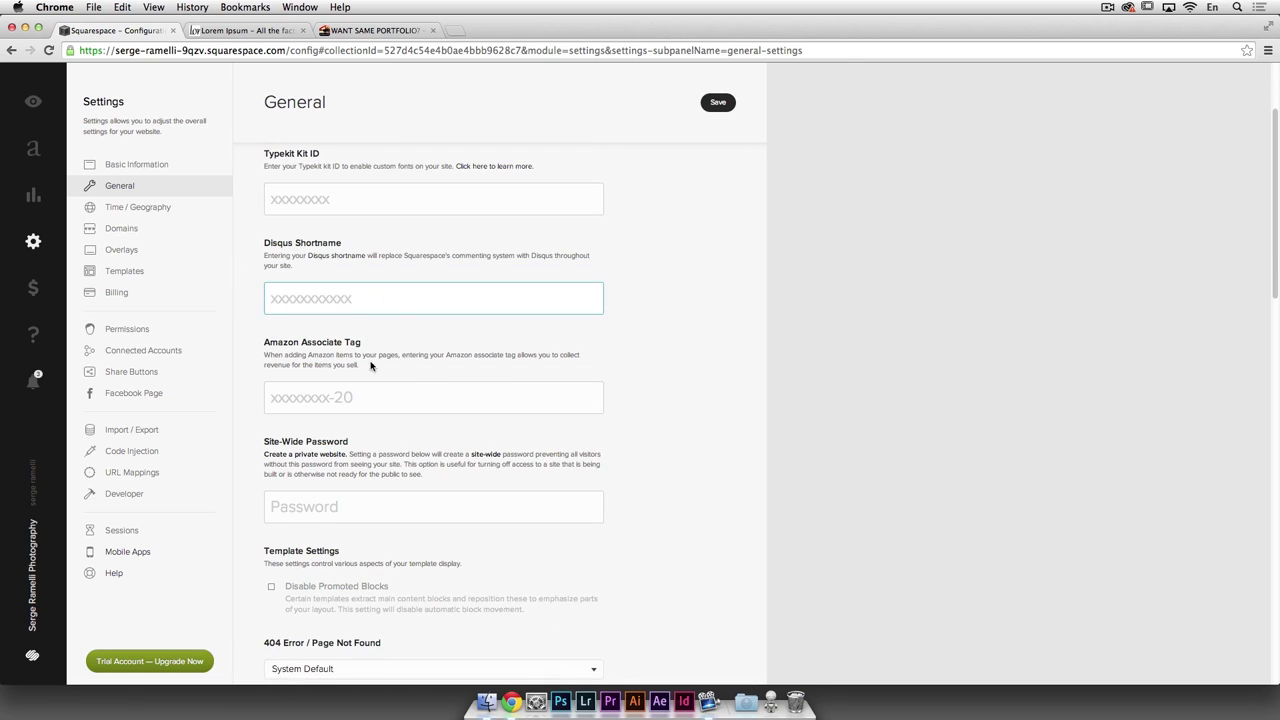
scroll(405, 365, down, 1)
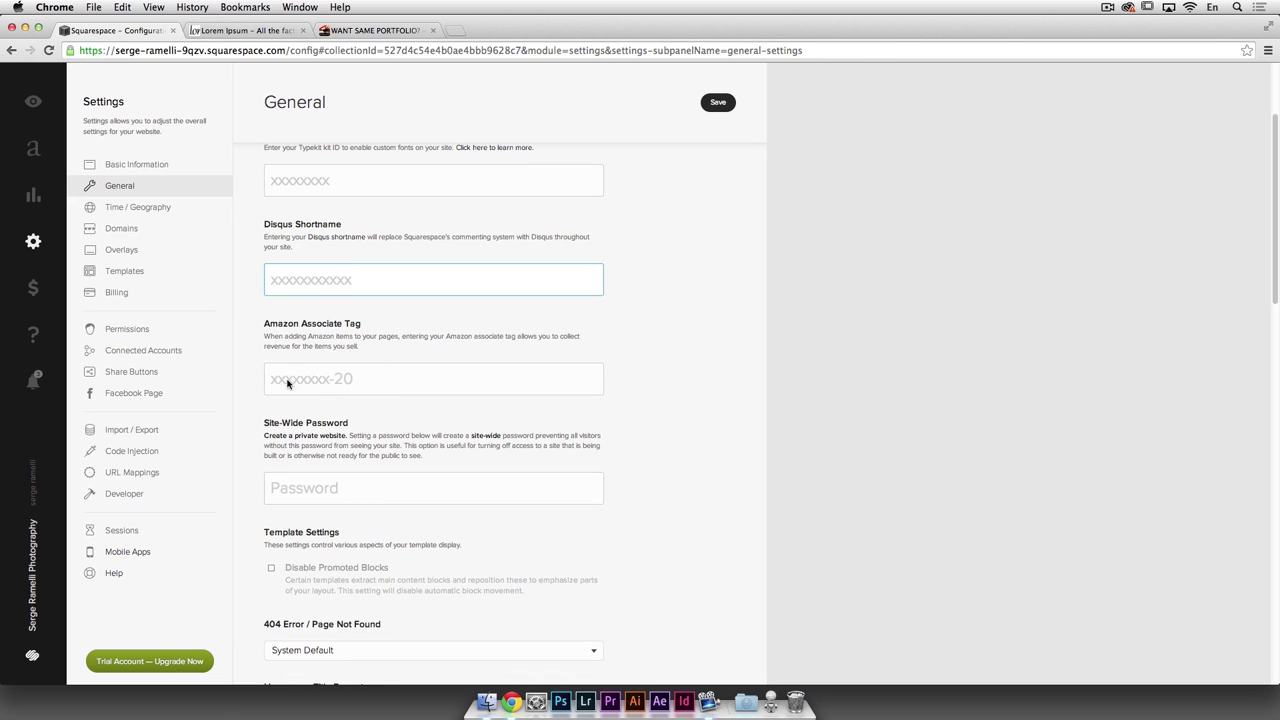
click(380, 379)
scroll(366, 357, down, 5)
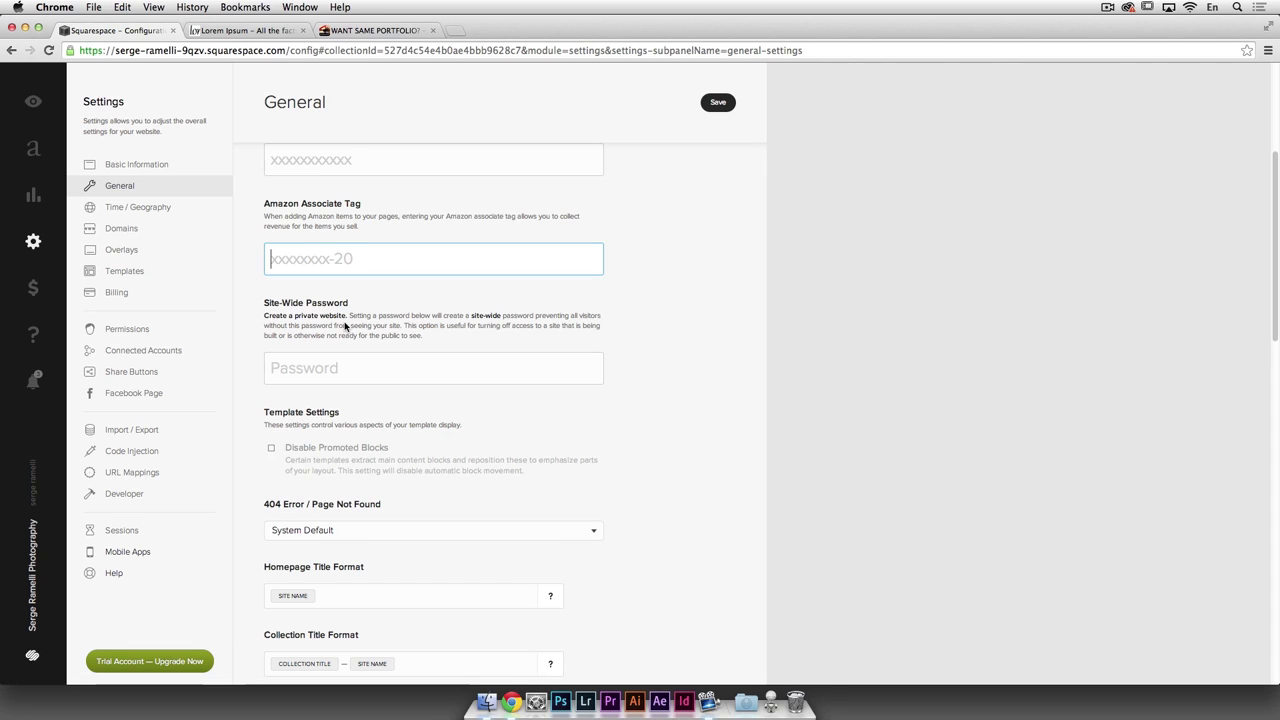
click(358, 382)
scroll(372, 356, down, 1)
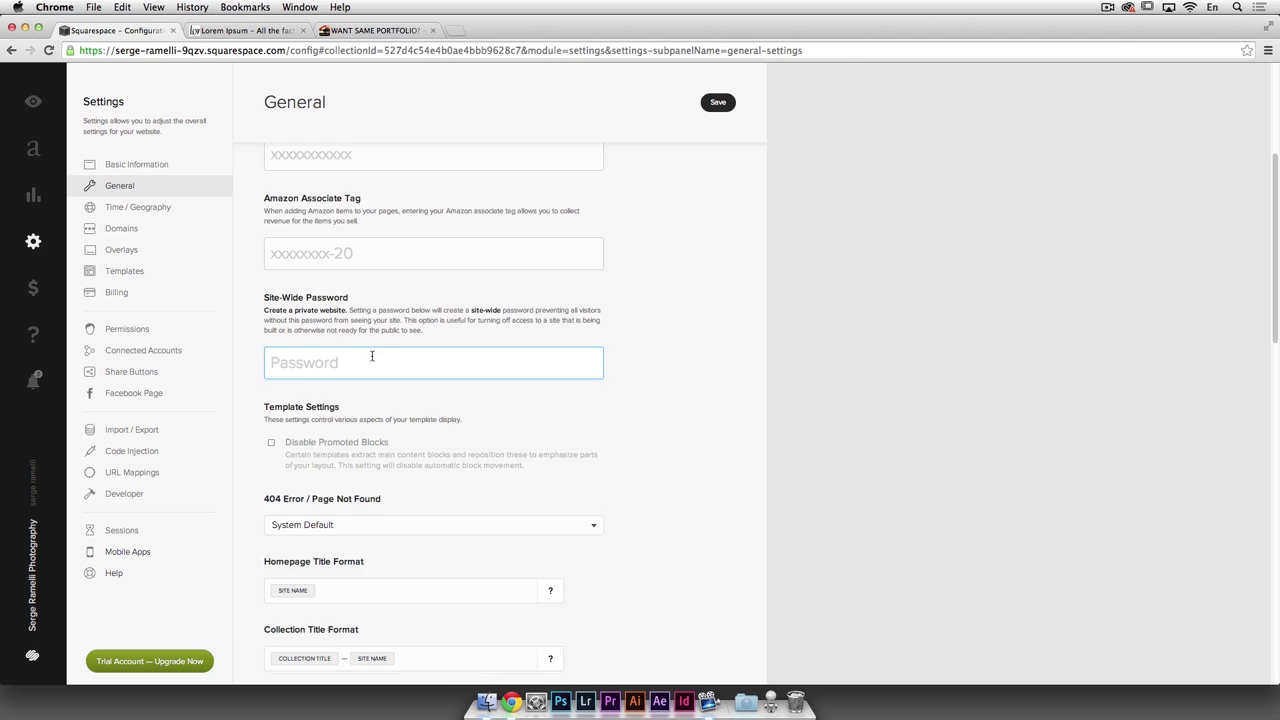
scroll(372, 356, down, 1)
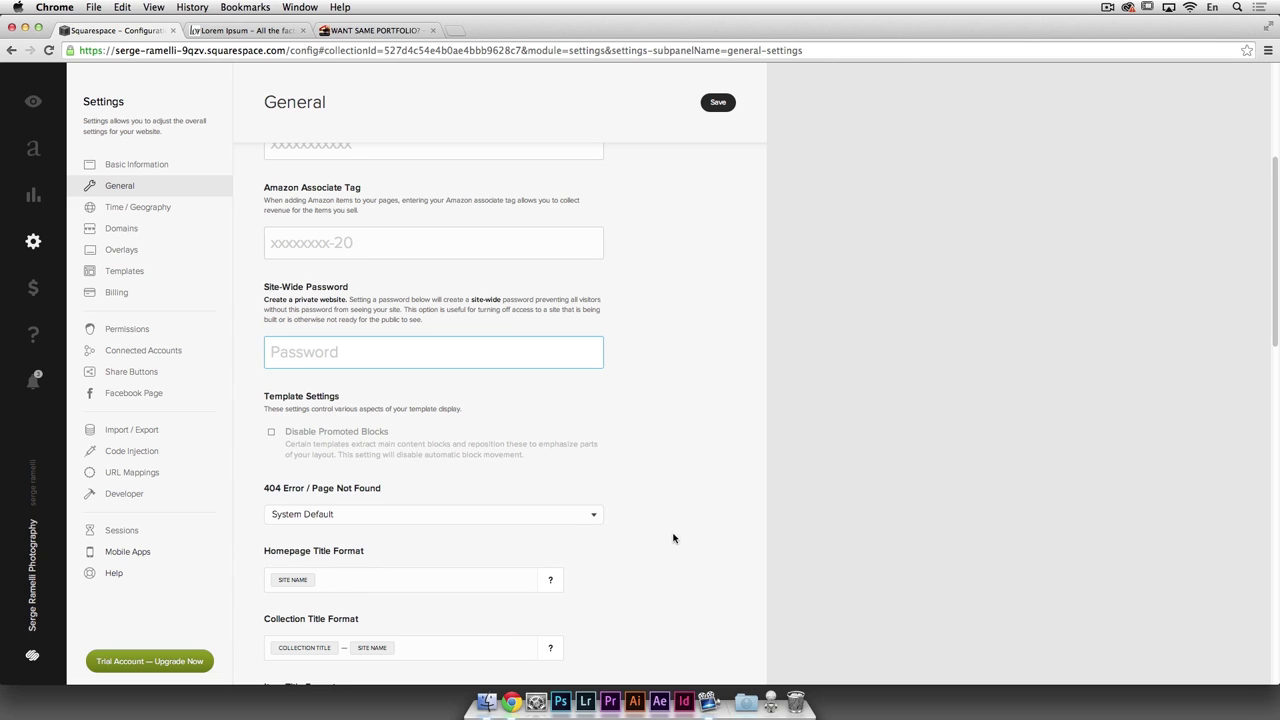
scroll(668, 540, up, 5)
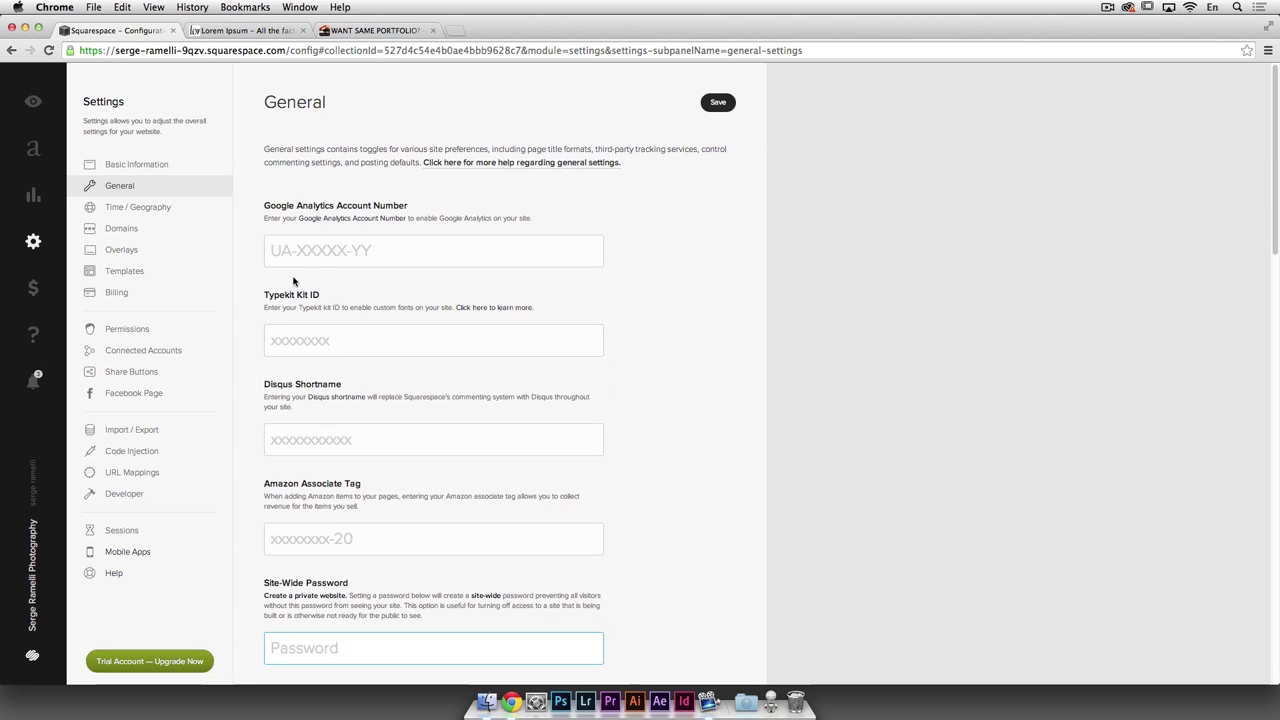
click(305, 252)
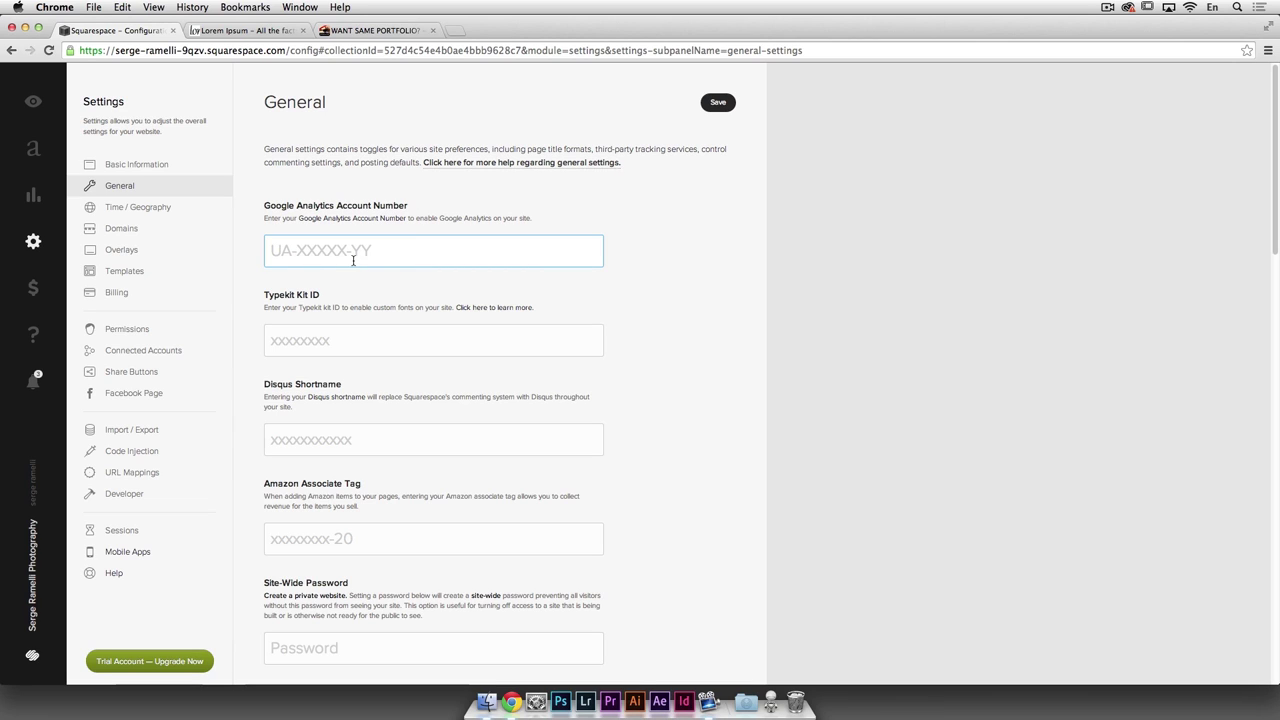
Step: Set the Time / Geography nearest city to Greenwich (Greenwich Mean Time) and save
click(156, 209)
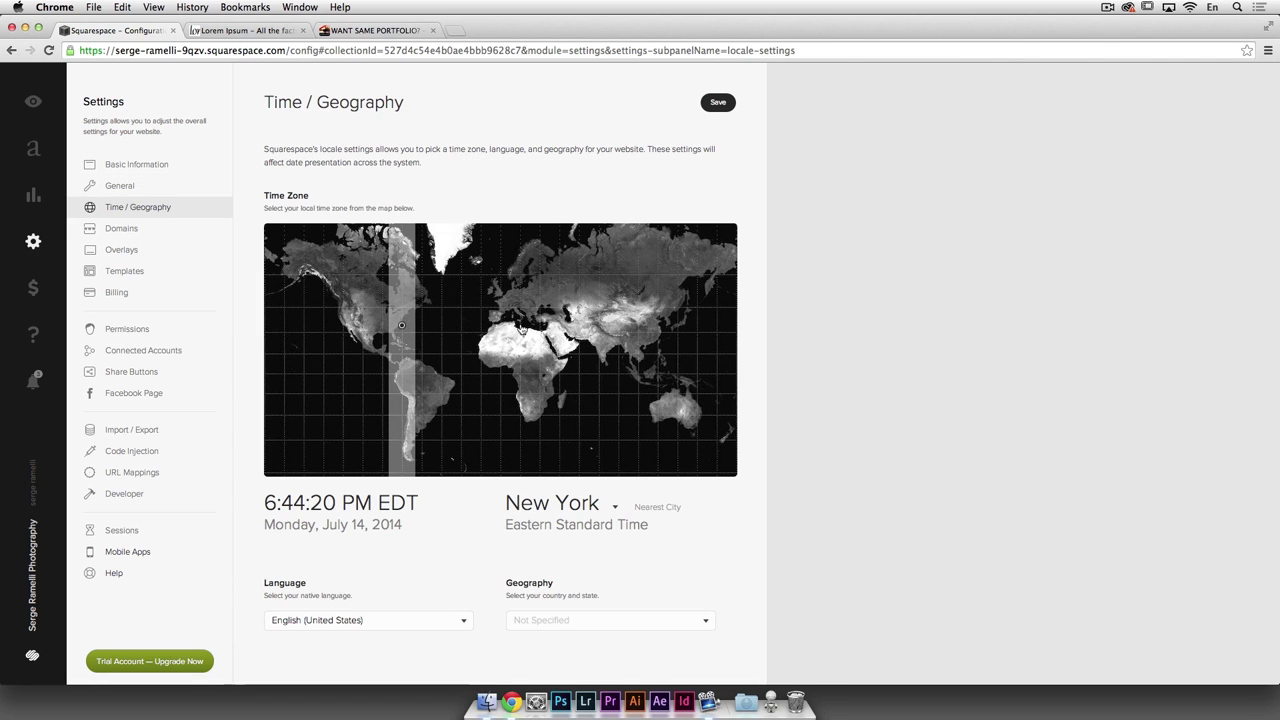
click(518, 326)
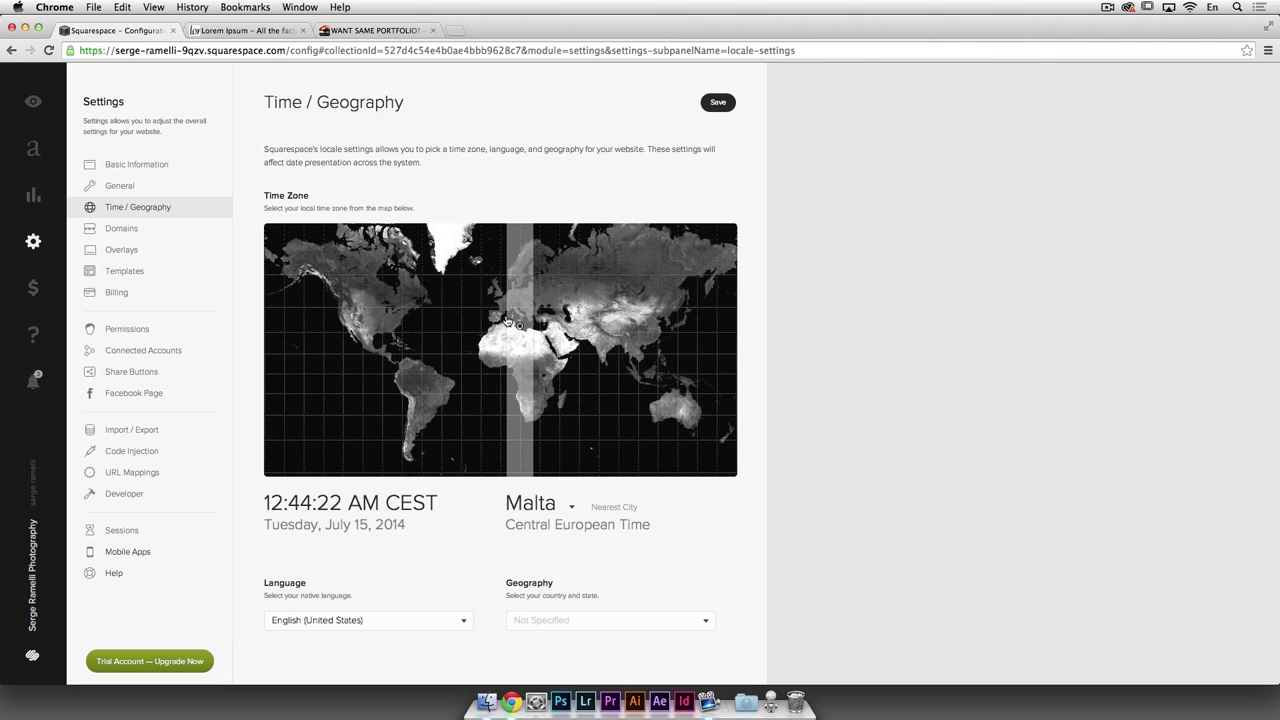
click(504, 329)
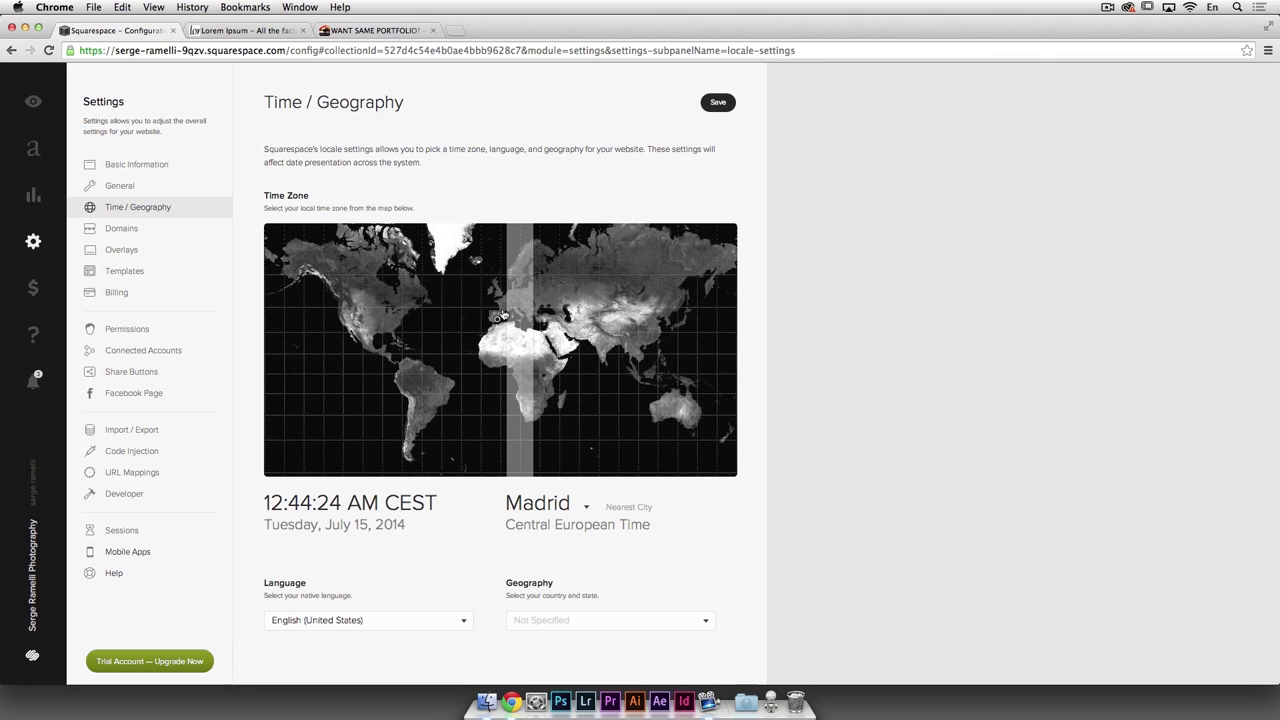
click(501, 309)
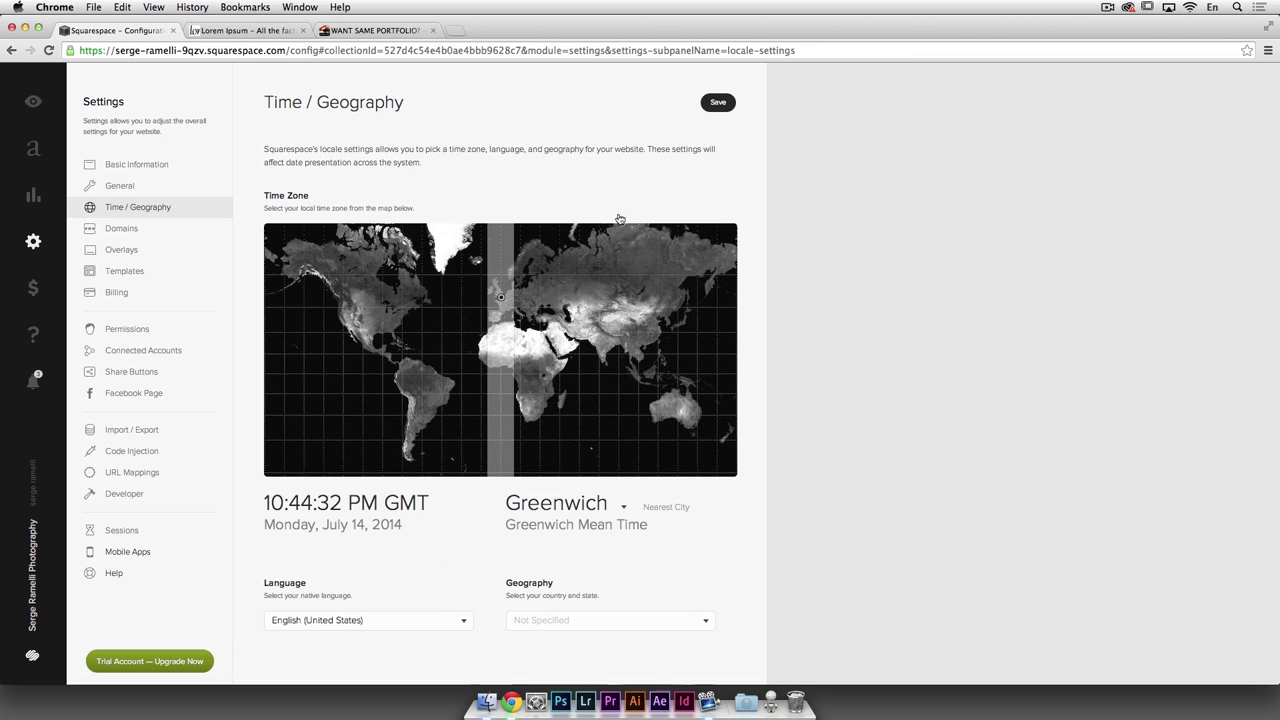
click(714, 106)
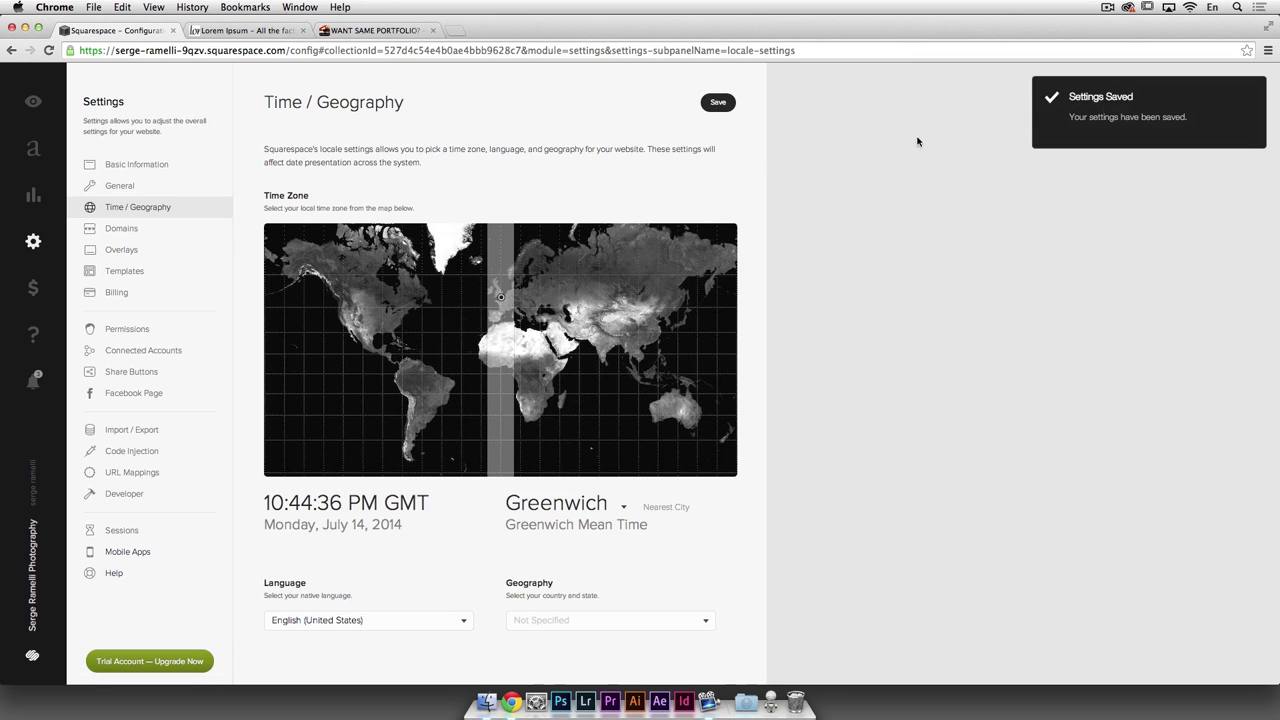
Step: Try Register Free under Domains and decline the Upgrade Required popup with Not now
click(124, 232)
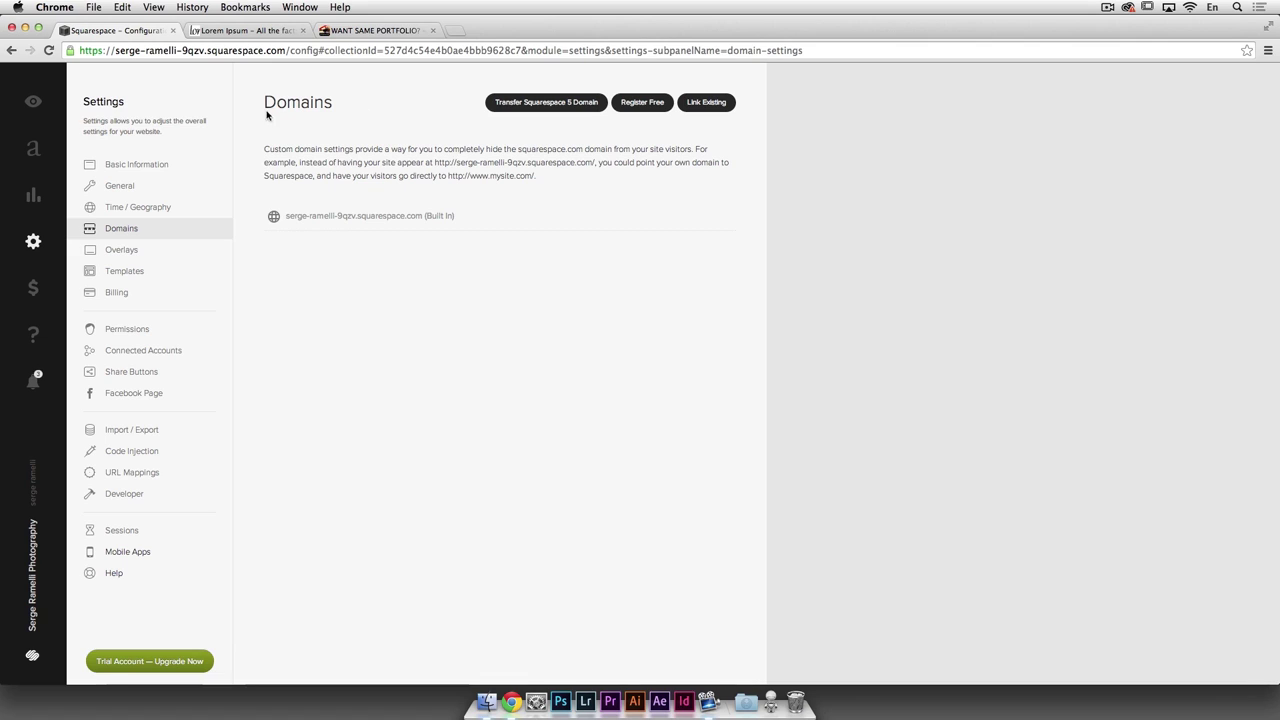
click(639, 104)
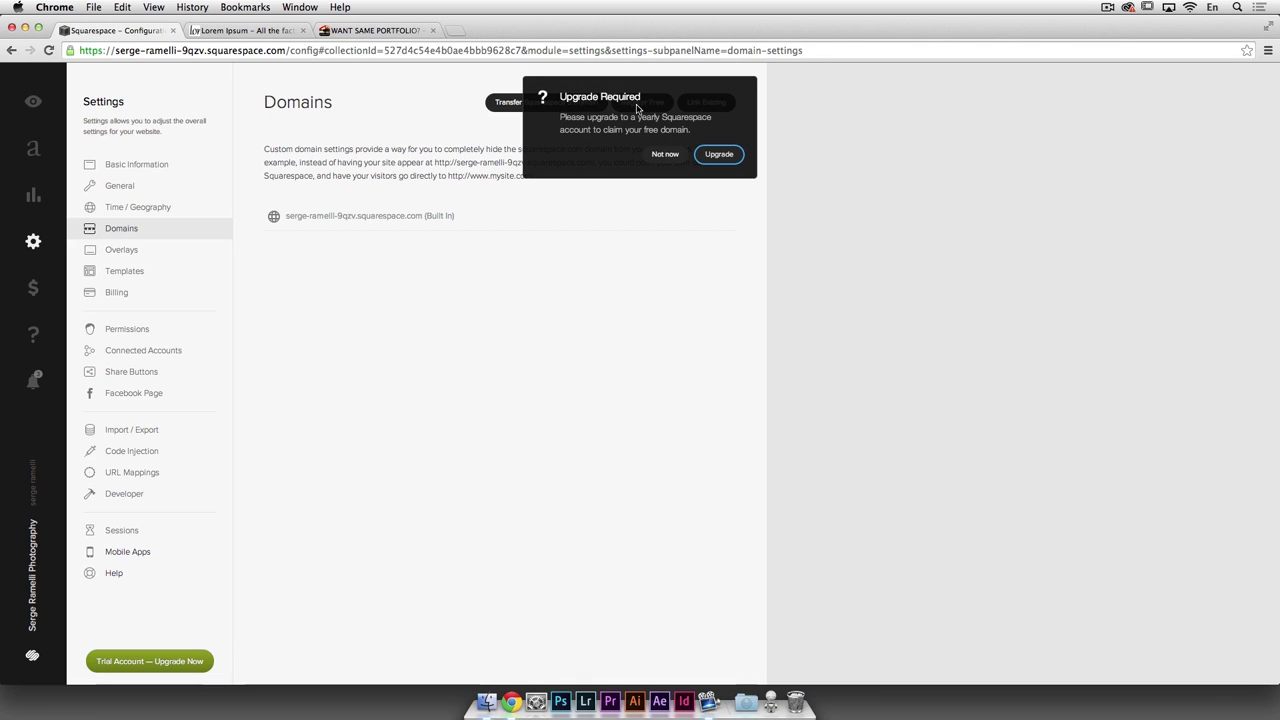
click(665, 155)
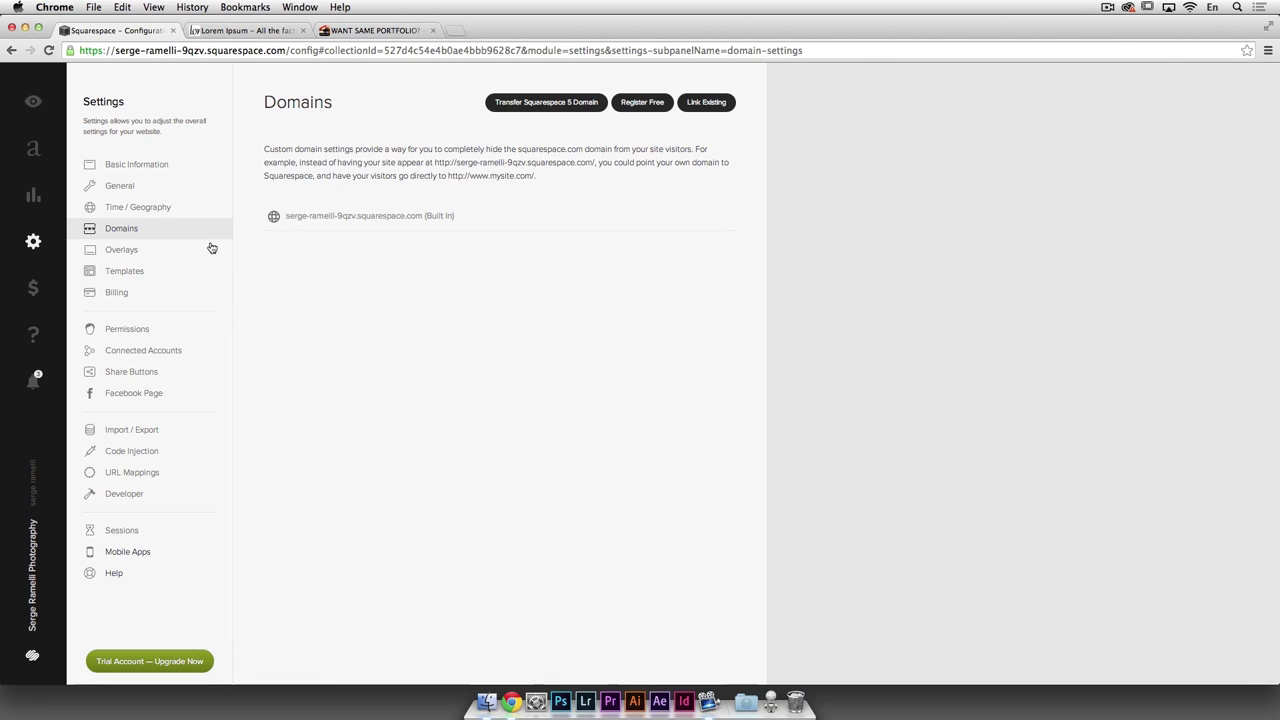
Step: Step through the Overlays, Template, Billing and Connected Accounts settings pages
click(127, 253)
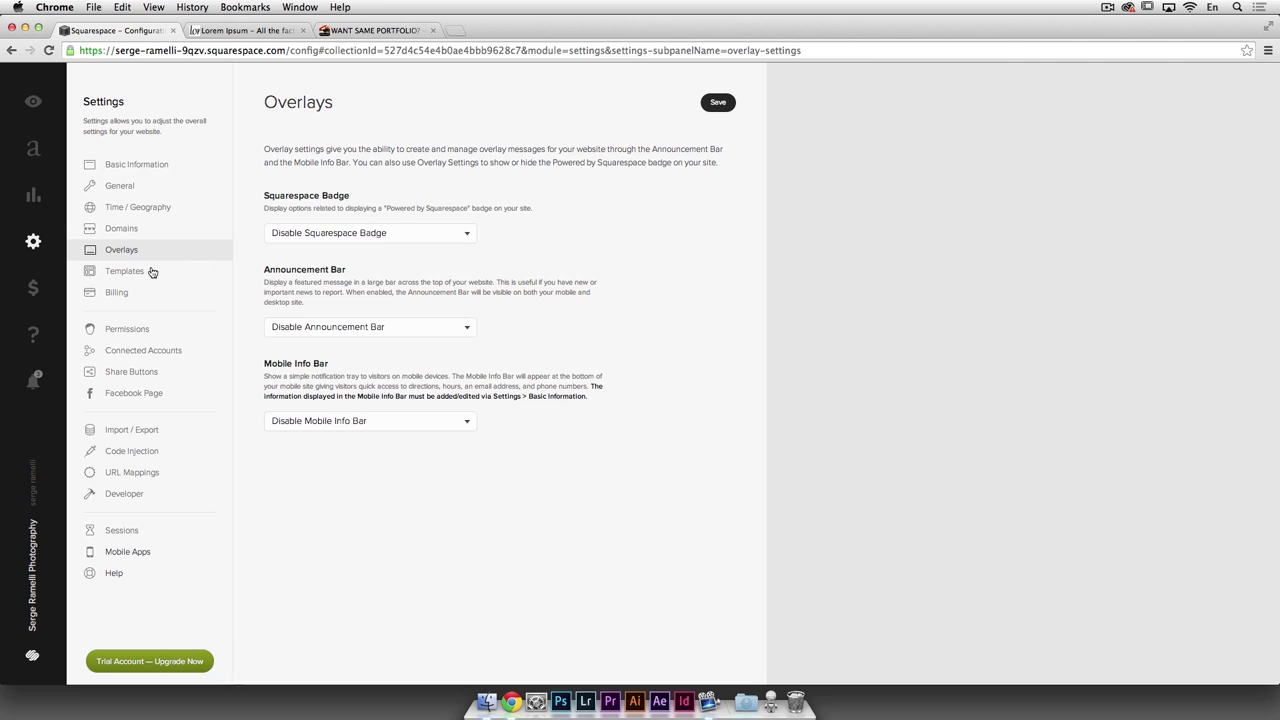
click(150, 275)
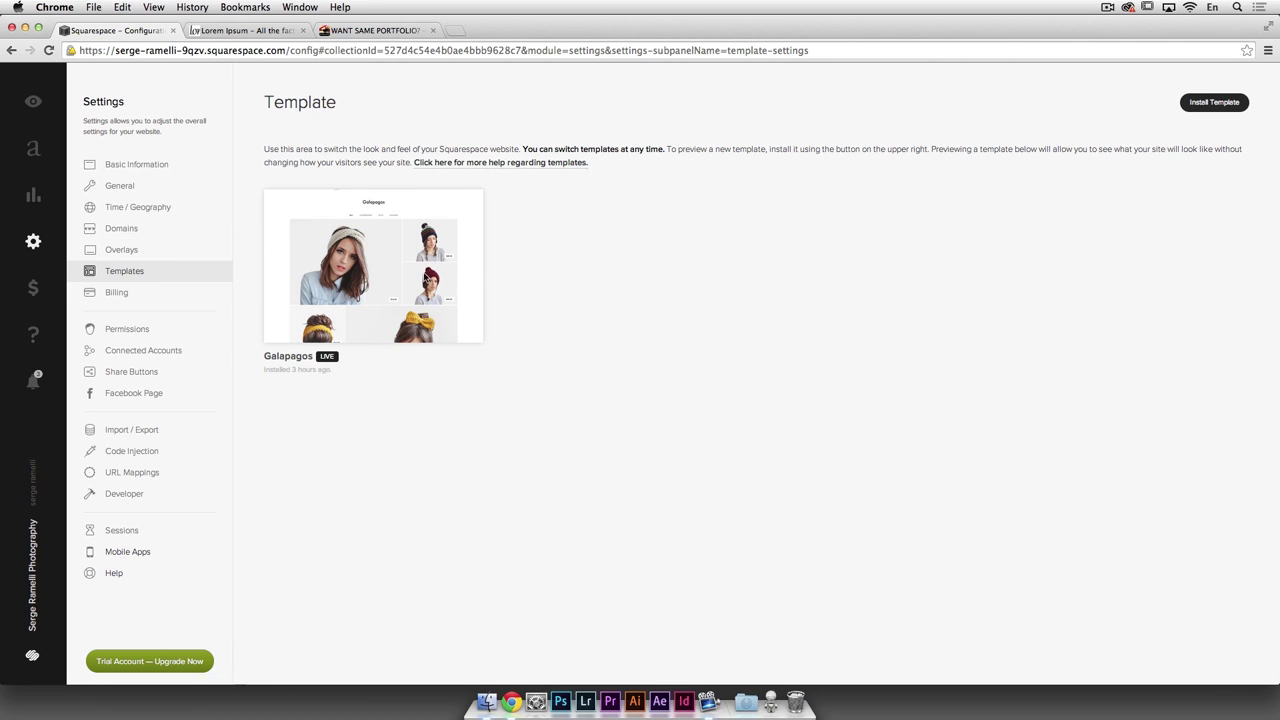
click(180, 295)
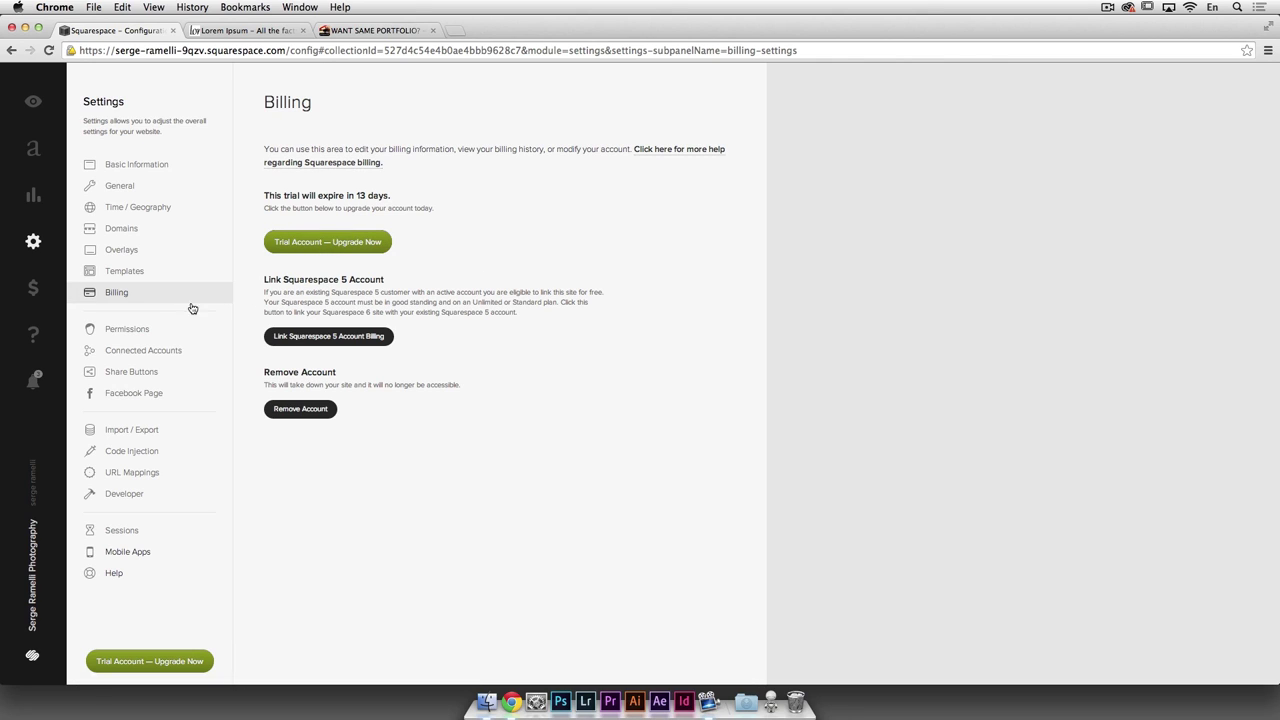
click(169, 356)
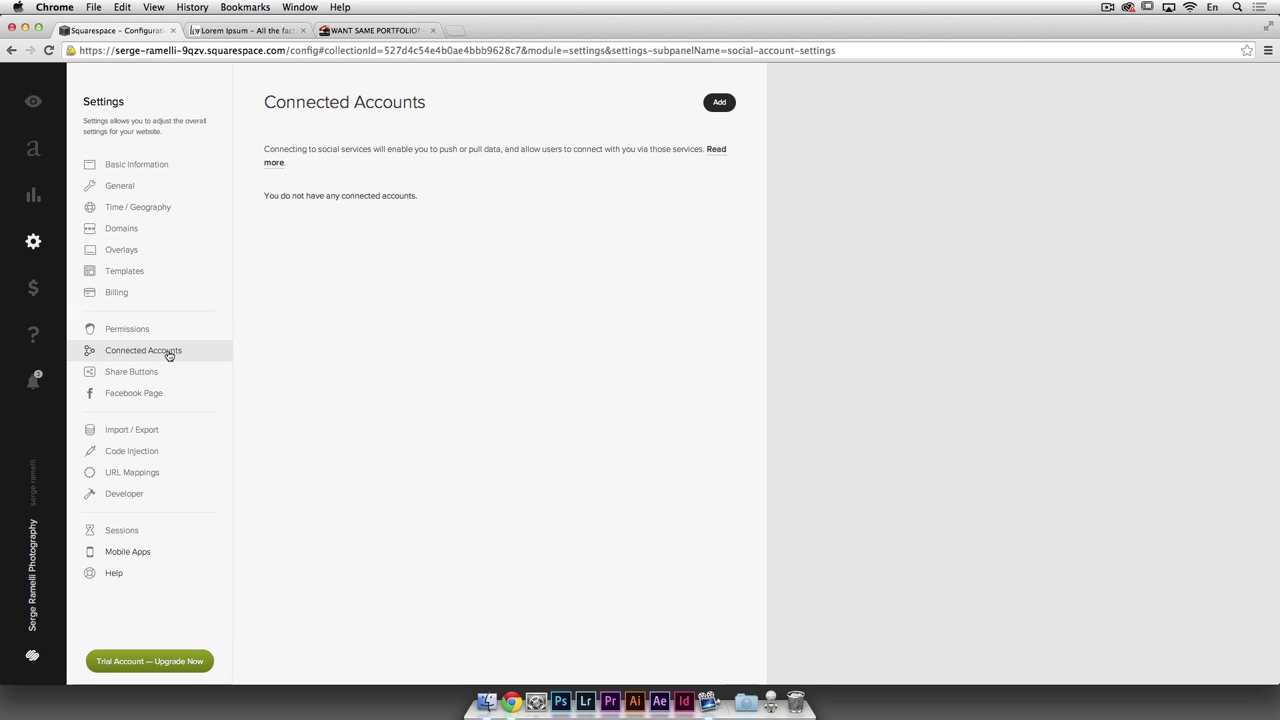
Step: Connect a Facebook account, allowing profile access and posting permission
click(719, 104)
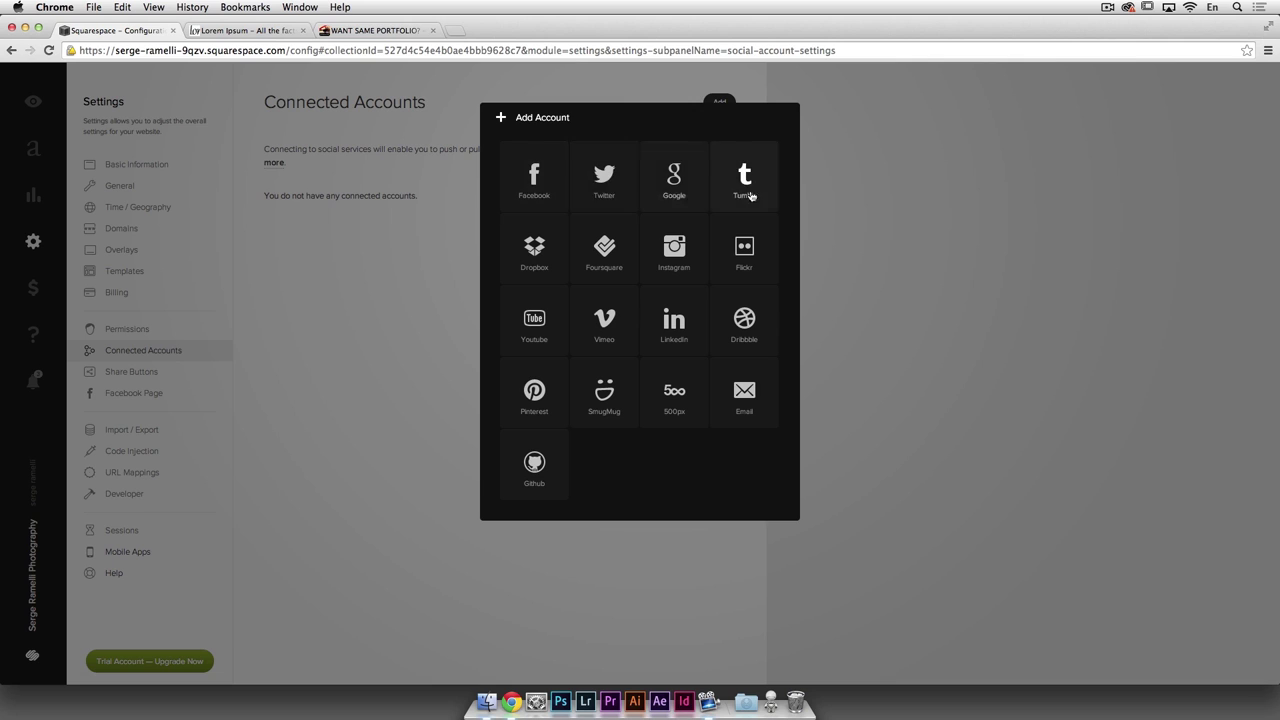
click(536, 192)
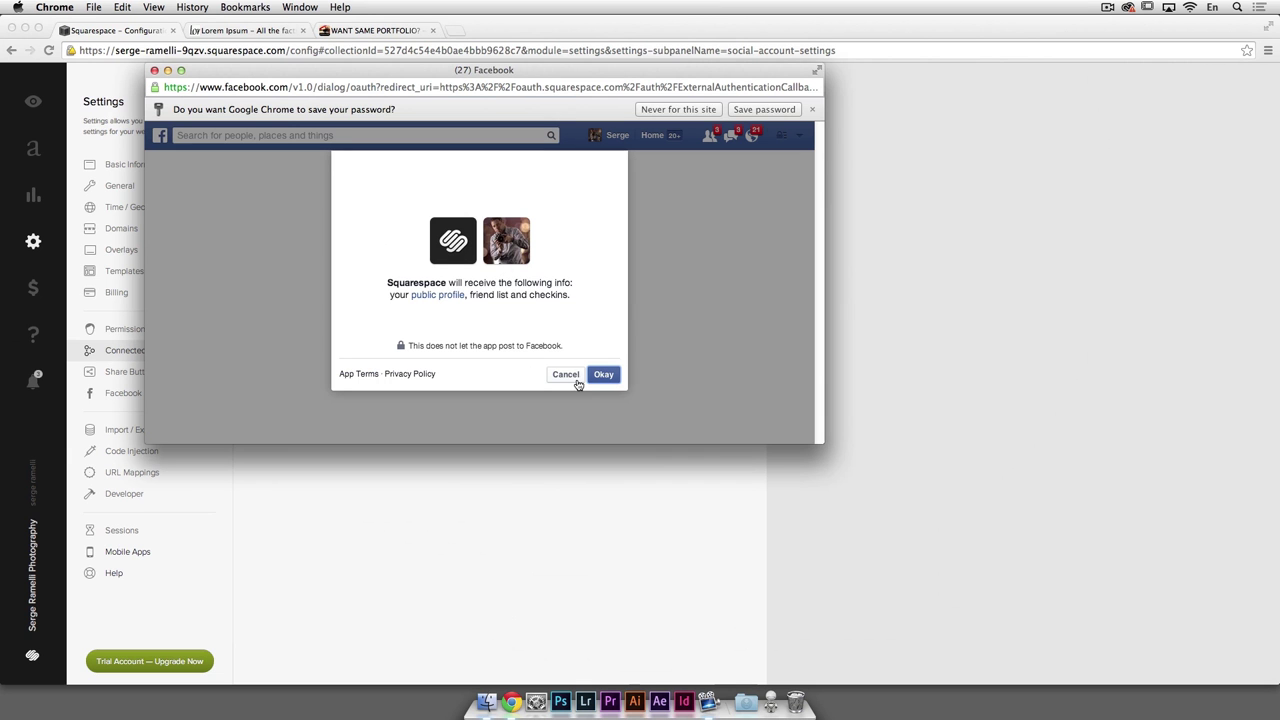
click(603, 376)
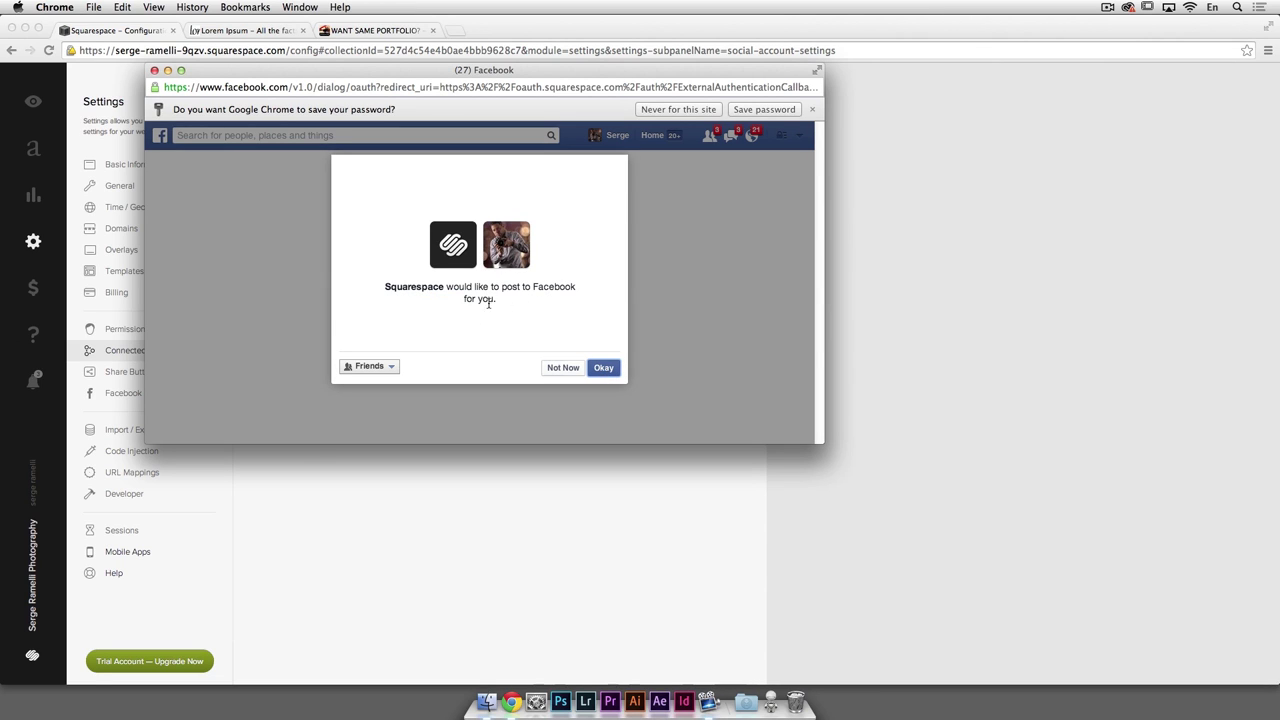
click(565, 367)
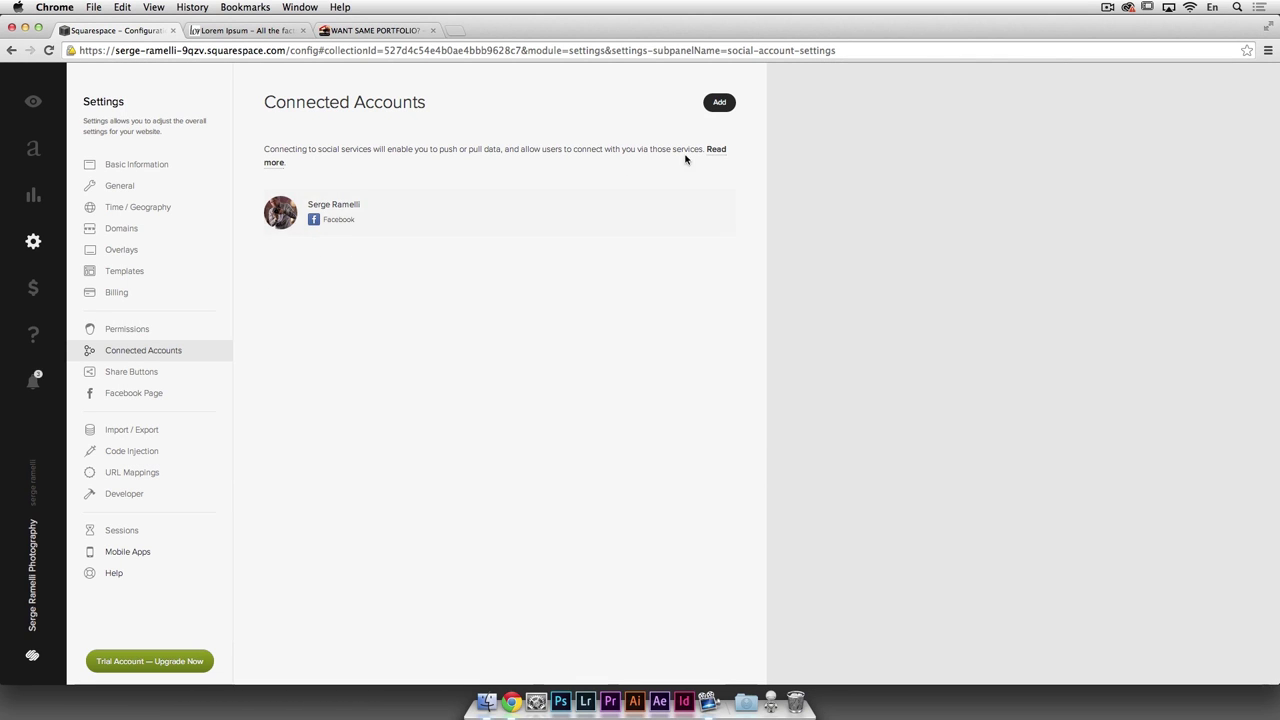
Step: Connect a YouTube account and grant Squarespace access to it
click(719, 103)
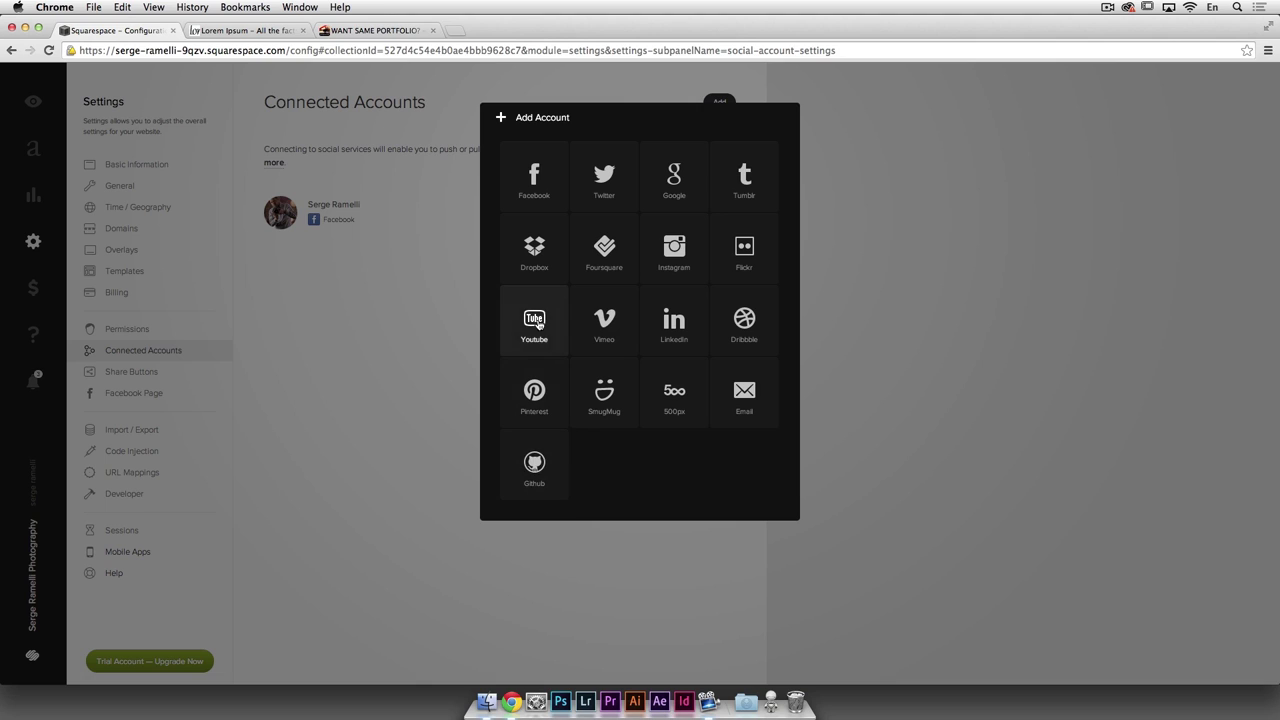
click(538, 324)
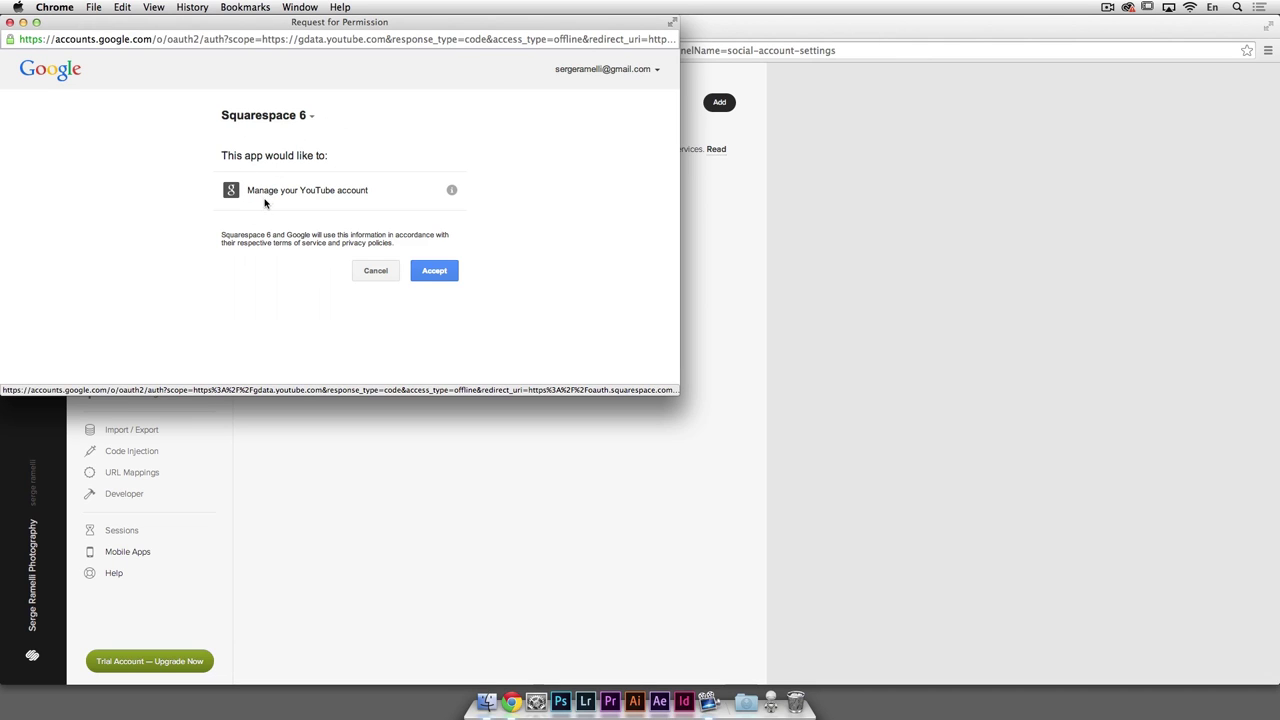
click(433, 272)
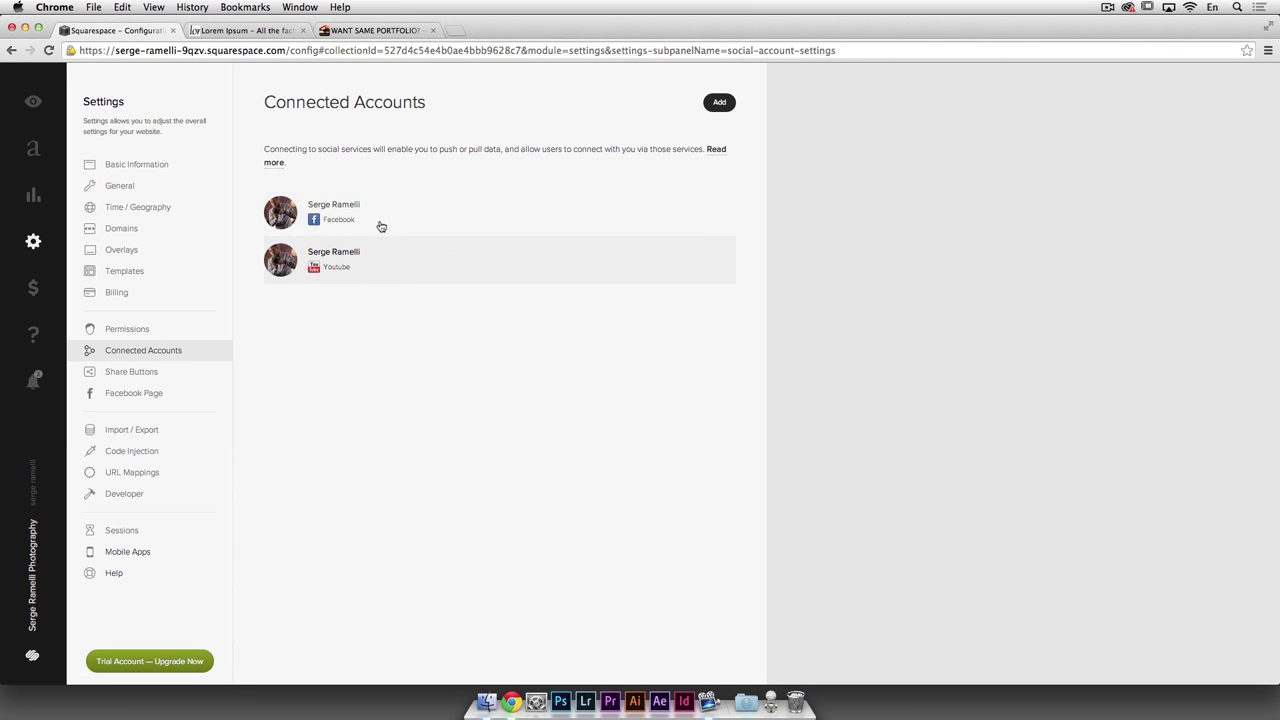
click(166, 372)
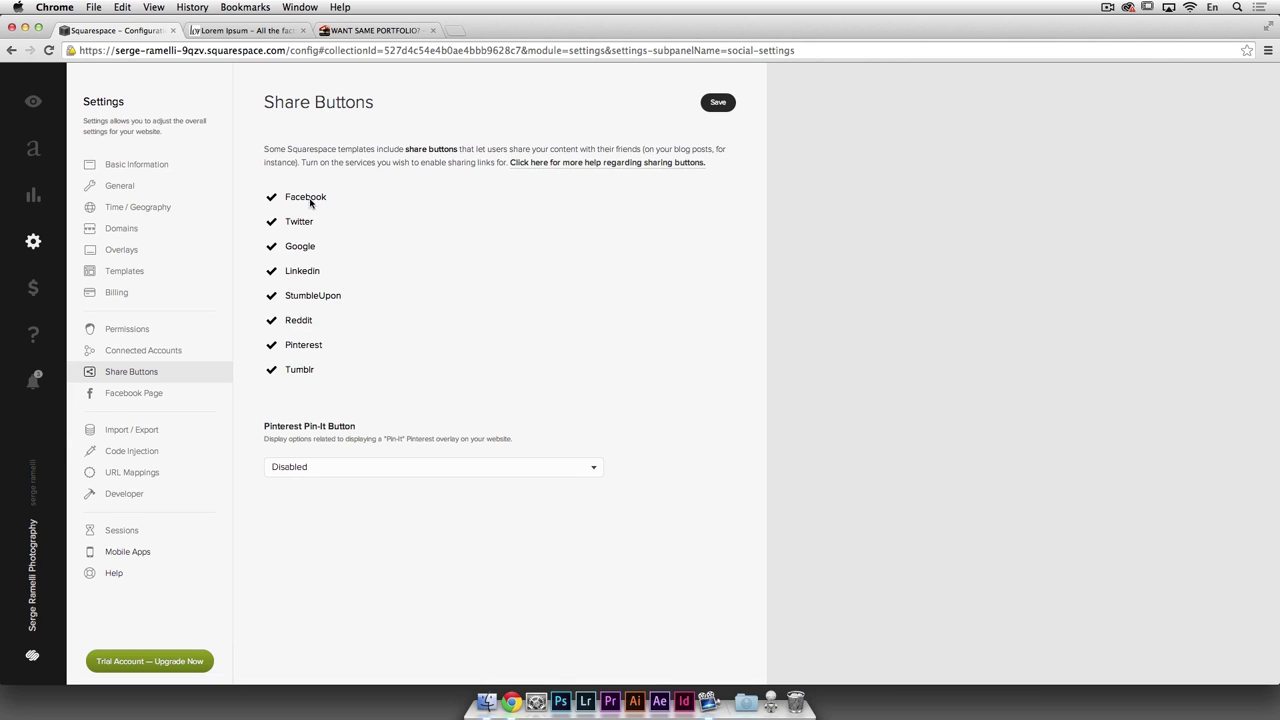
Step: View the Facebook Page settings, which need a Professional upgrade, then return to Domains
click(180, 397)
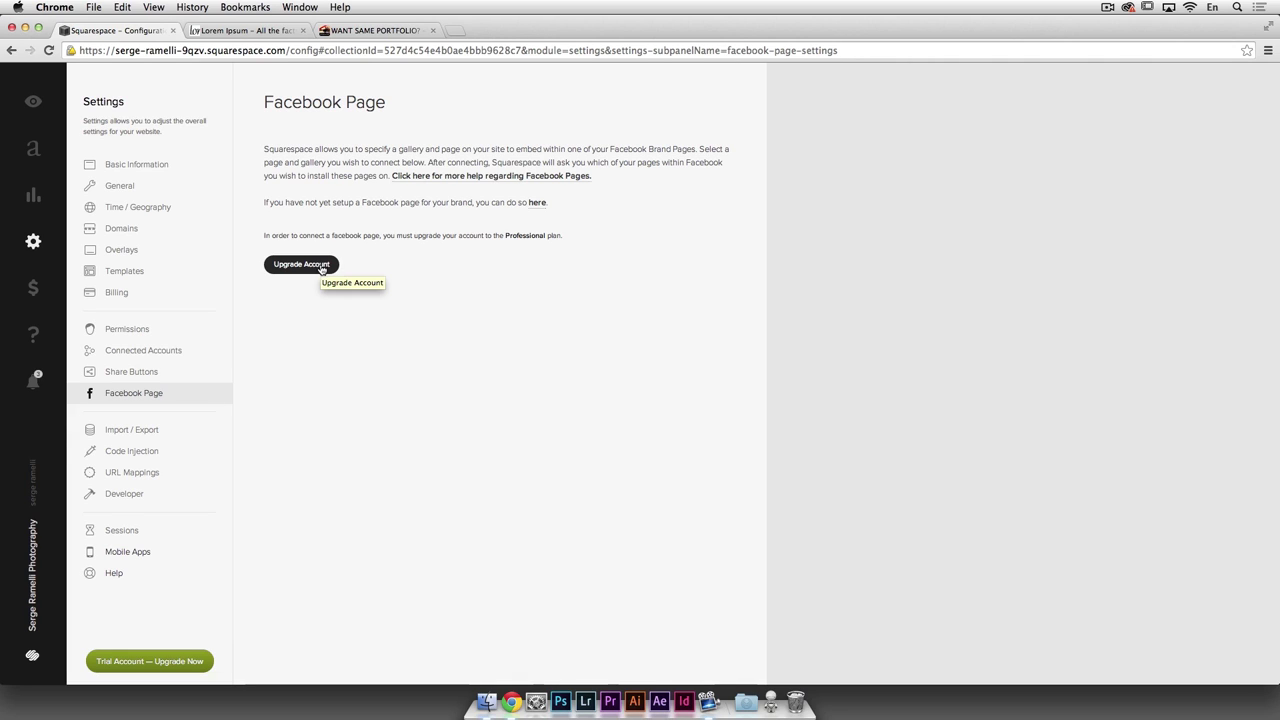
click(132, 231)
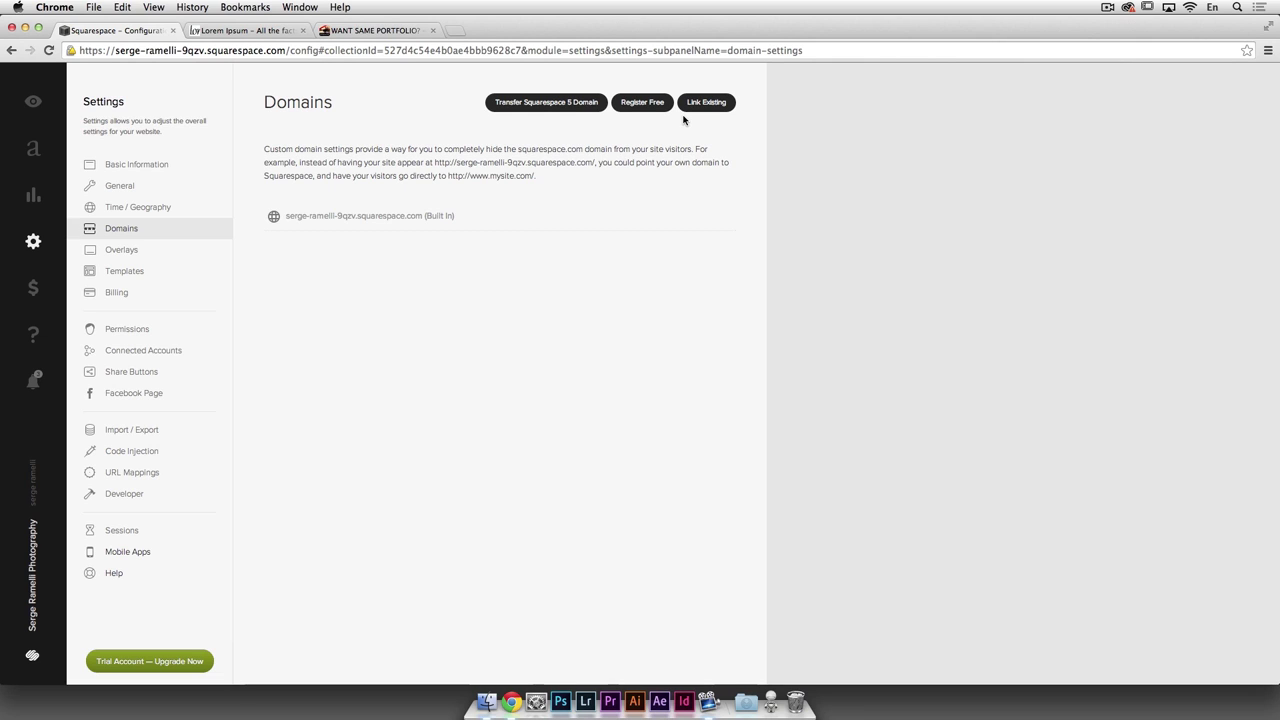
Step: Open a new Chrome tab and search Google for photoshop
click(453, 29)
text(photos)
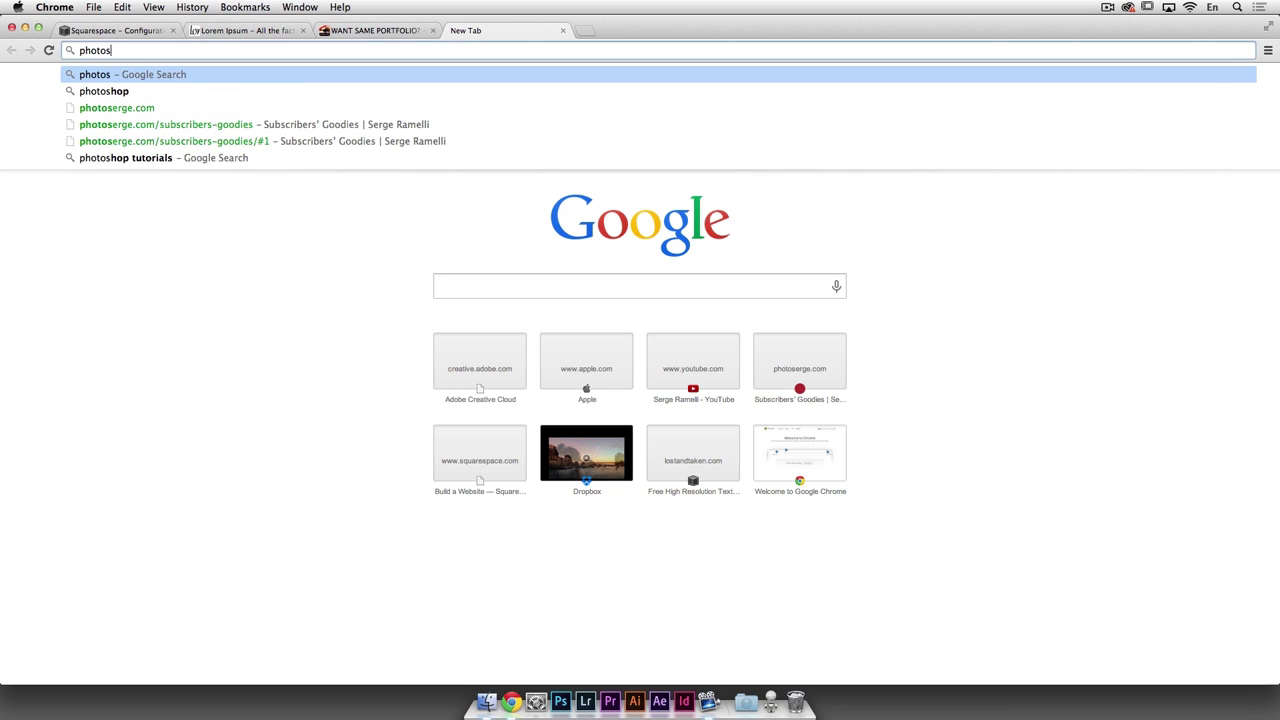
key(Down)
key(Return)
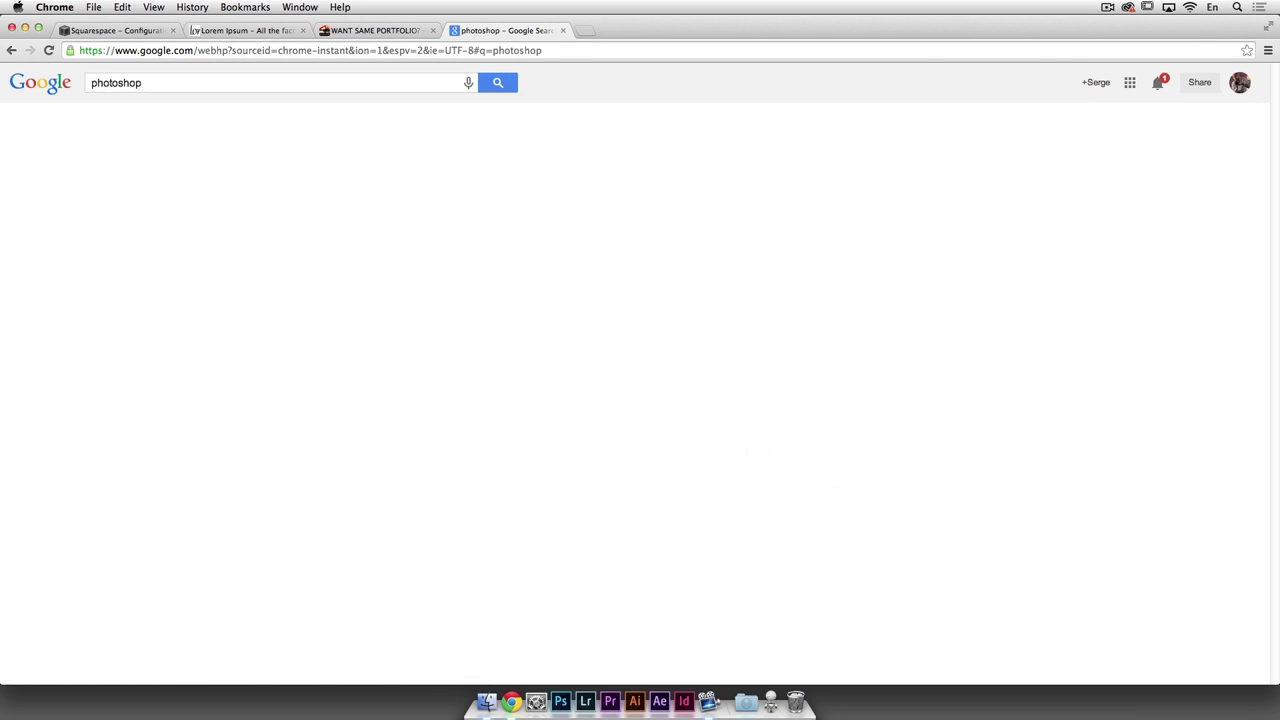
Step: Open photoserge.com's NEWS > SQUARESPACE tutorial page, then return to the Squarespace configuration tab
click(386, 51)
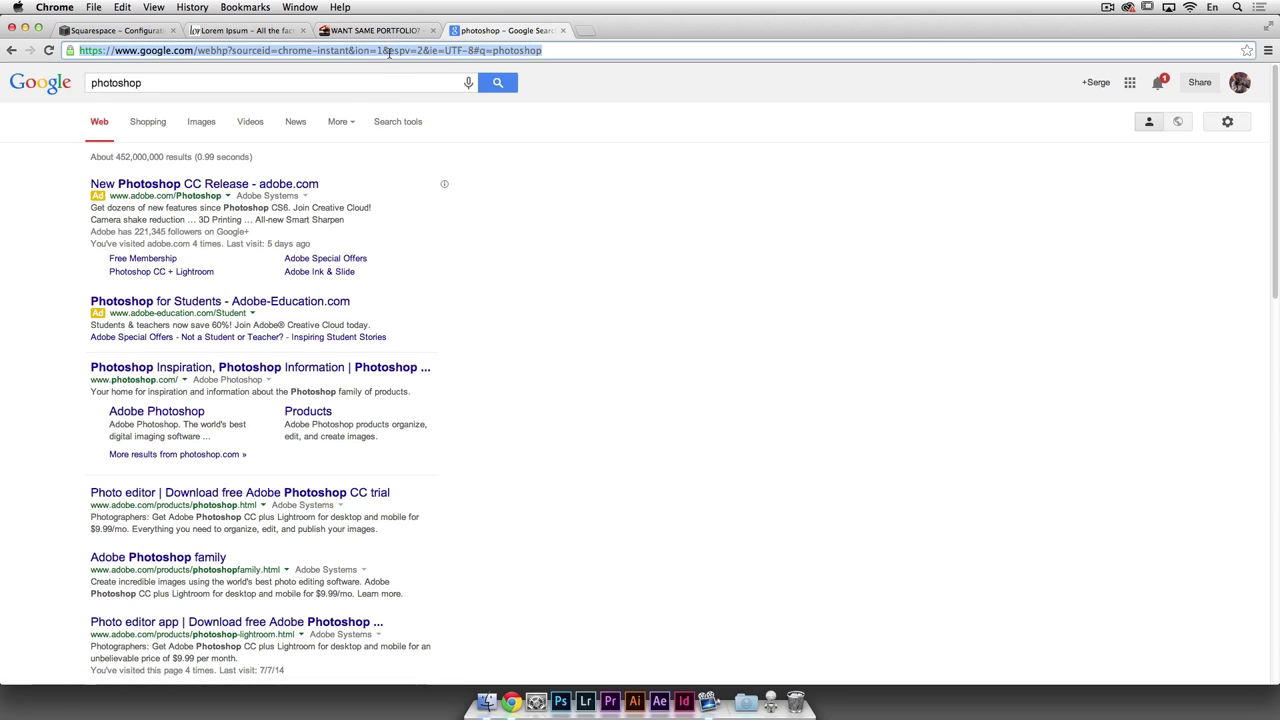
text(photoserge)
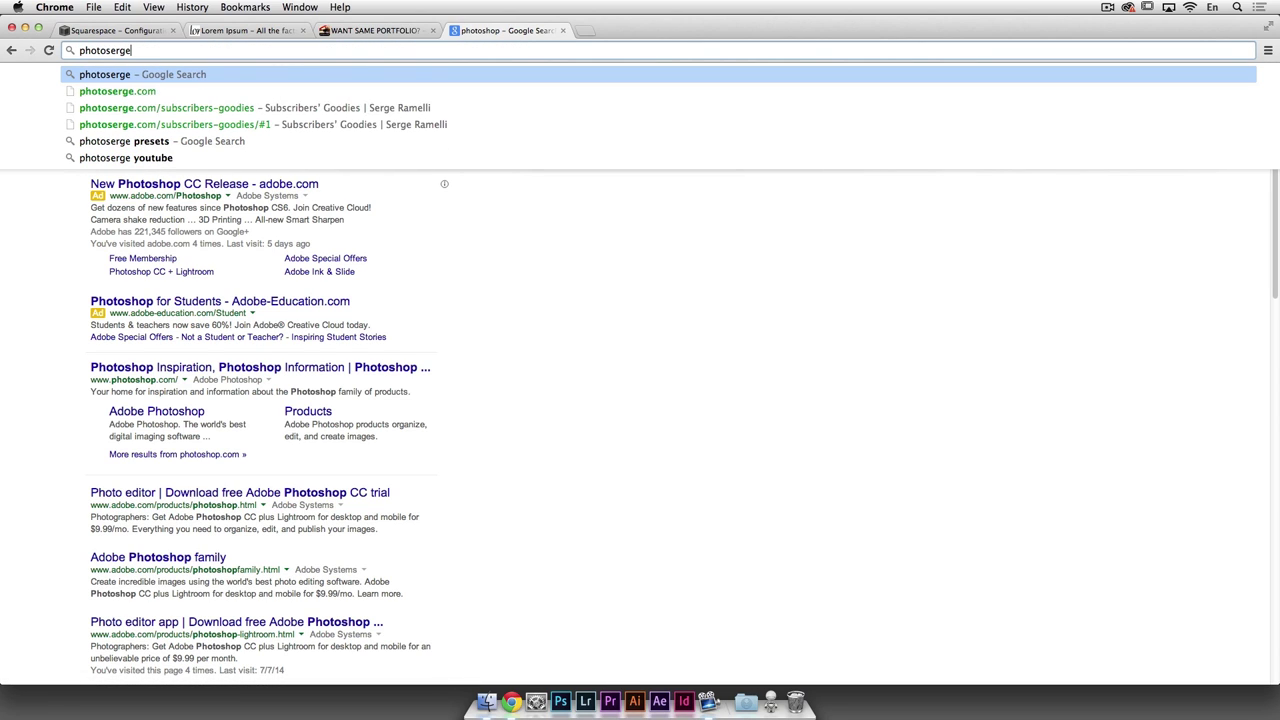
key(Down)
key(Return)
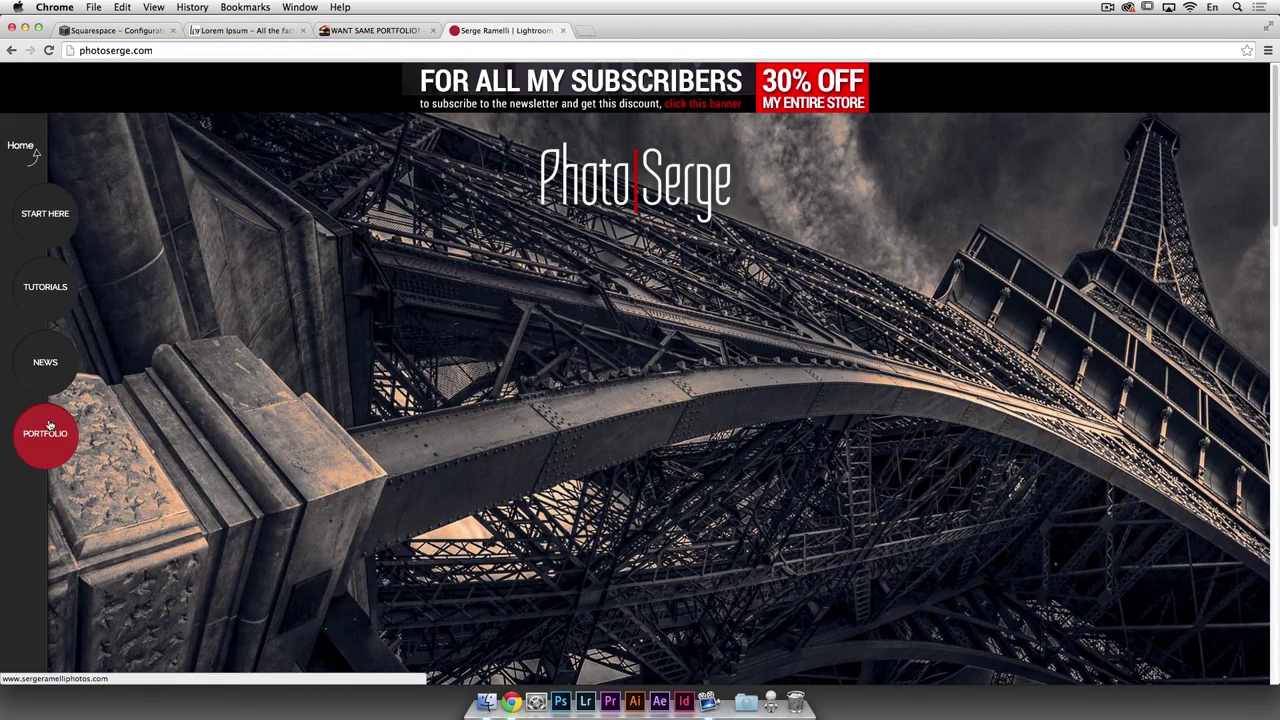
mouse_move(45, 368)
click(123, 430)
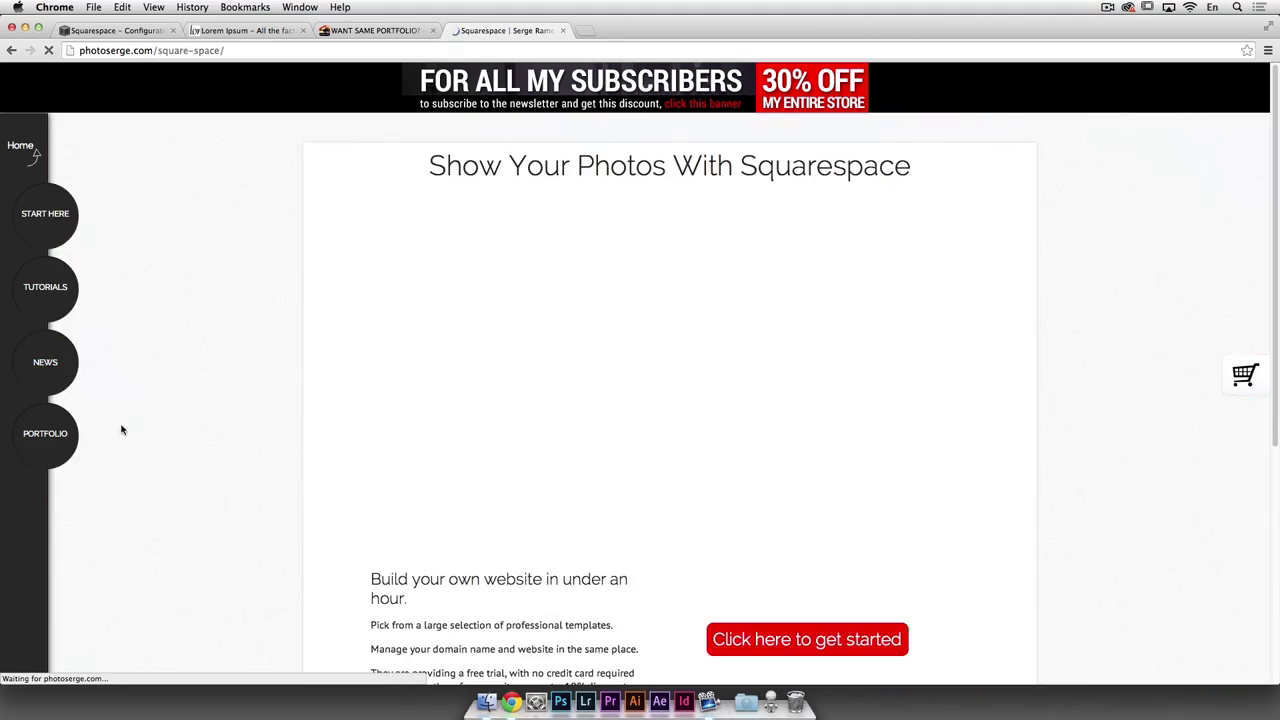
scroll(701, 452, down, 5)
scroll(720, 420, up, 2)
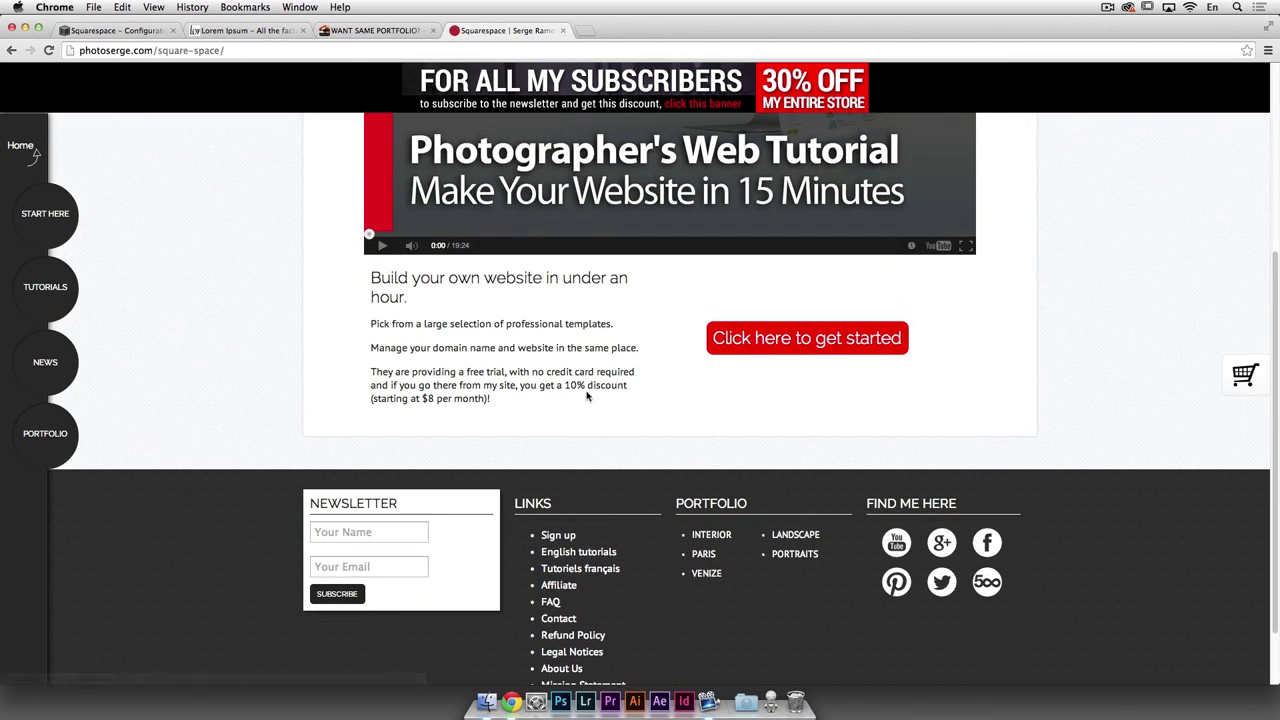
scroll(740, 390, up, 10)
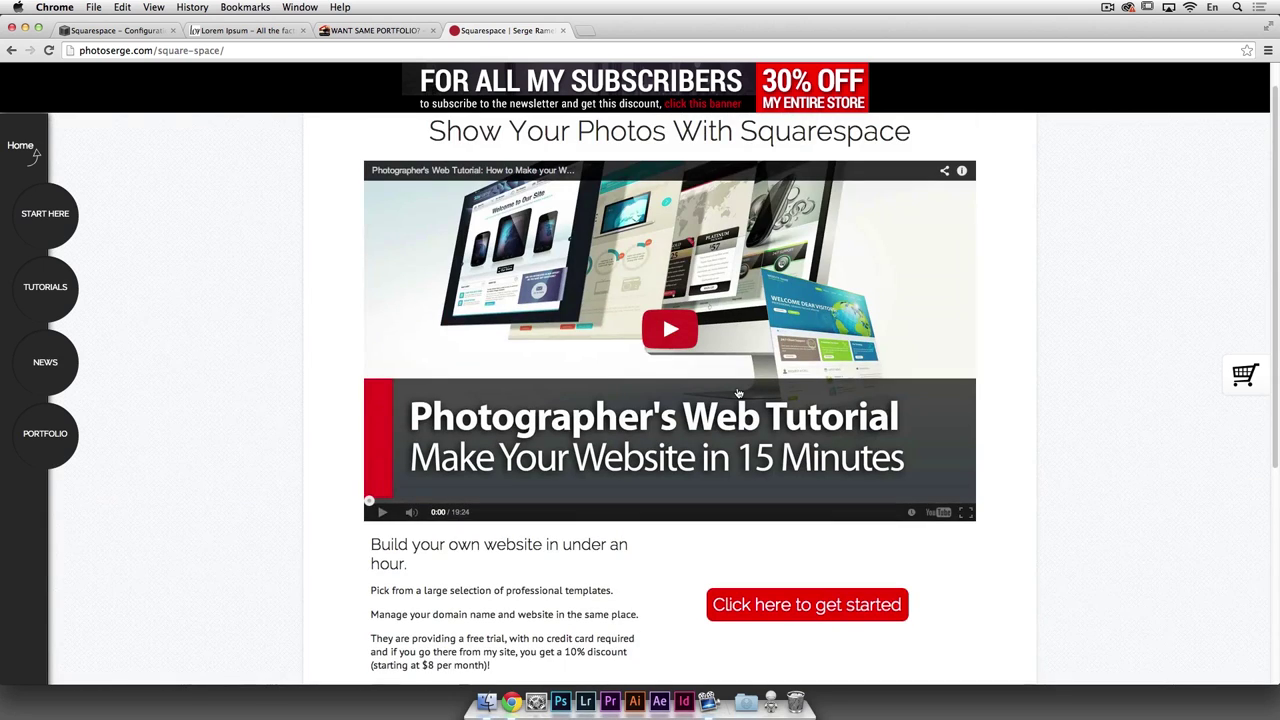
click(120, 30)
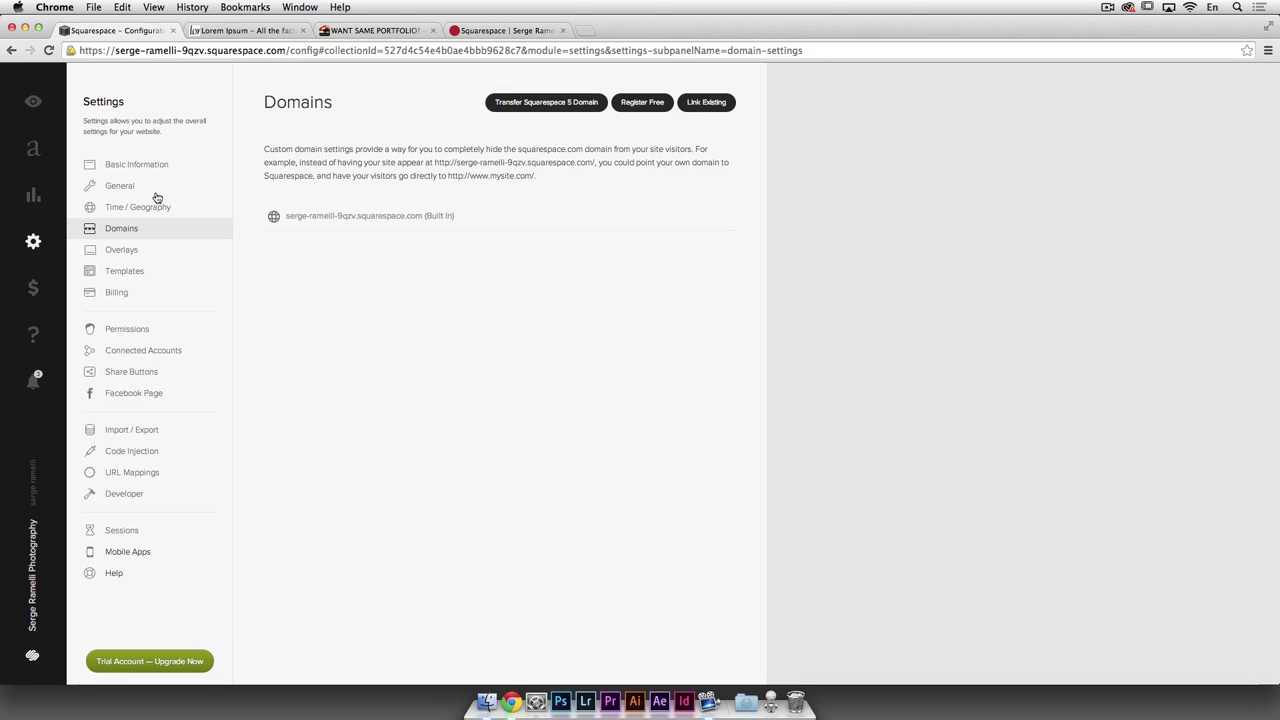
Step: Try to delete the Shop homepage, accept that it can't be removed, and add a new unlinked gallery page
click(33, 148)
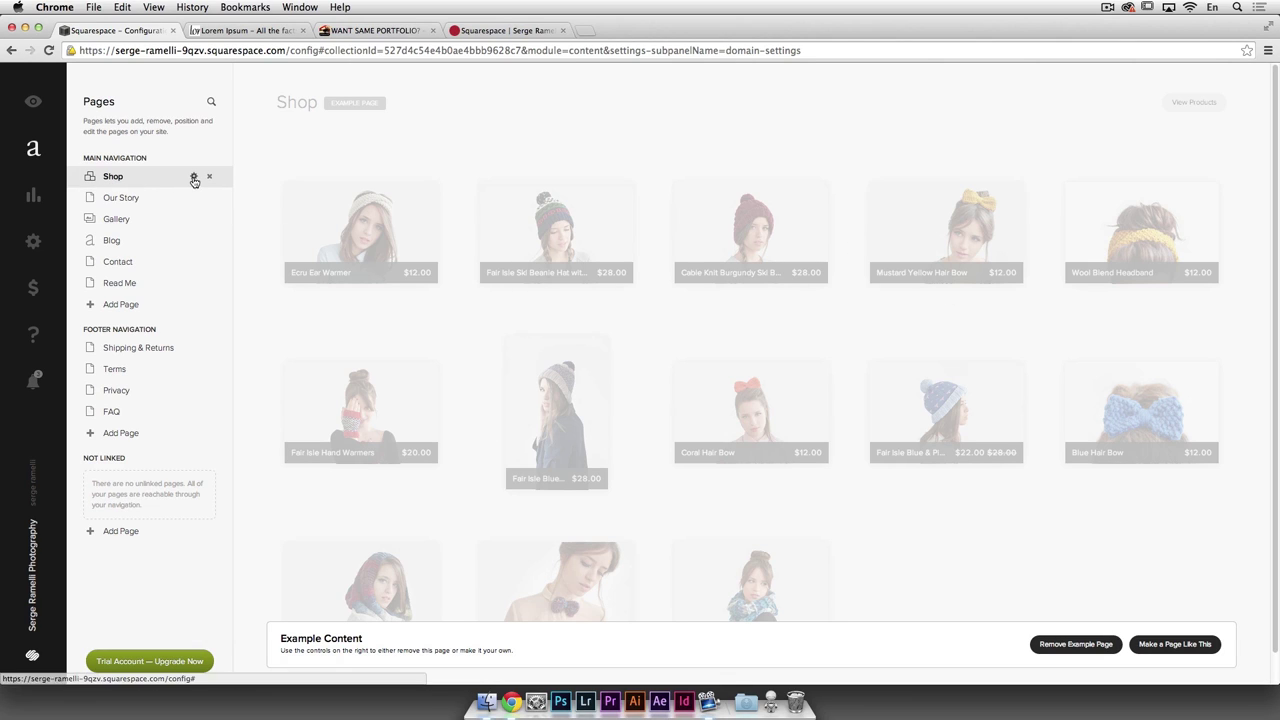
click(209, 177)
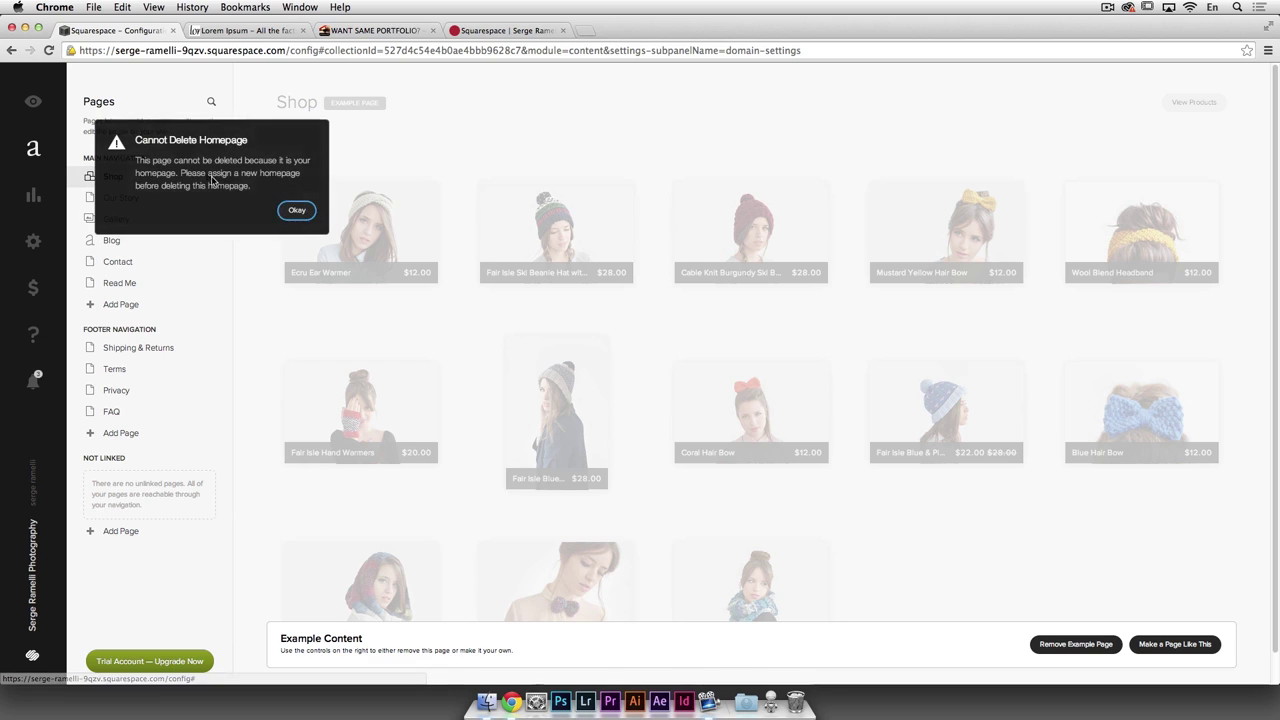
click(292, 210)
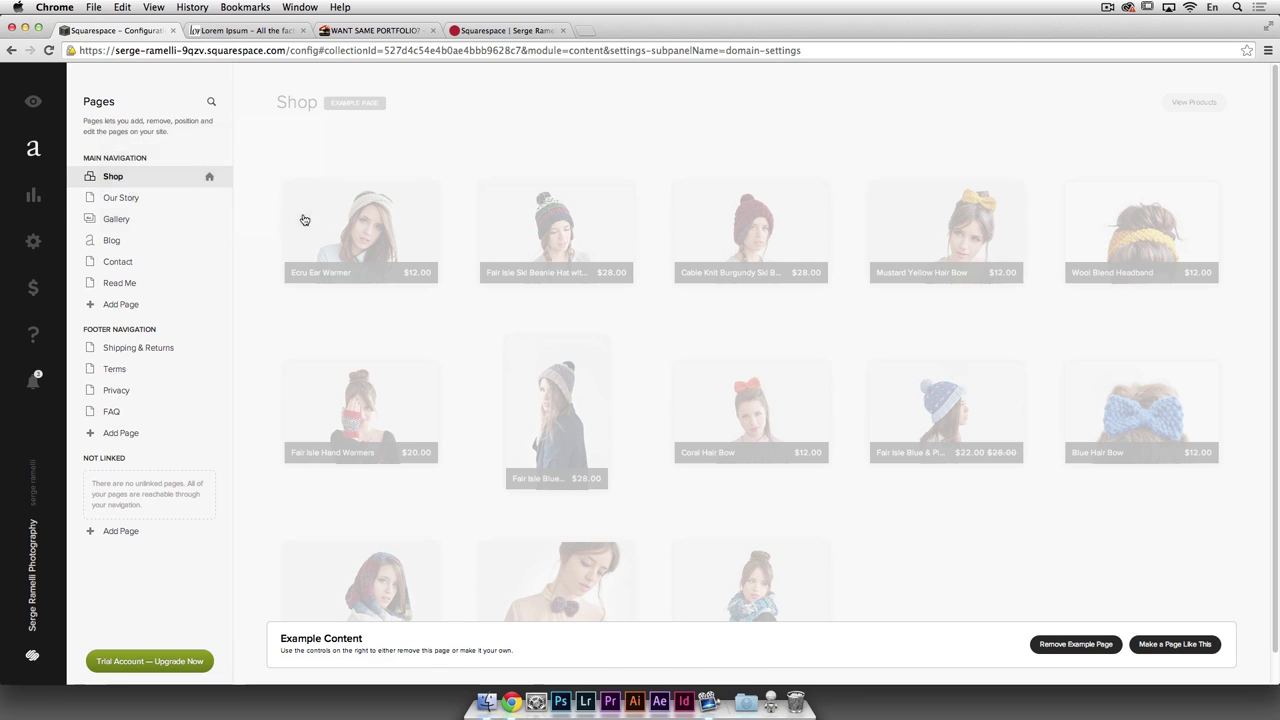
click(209, 177)
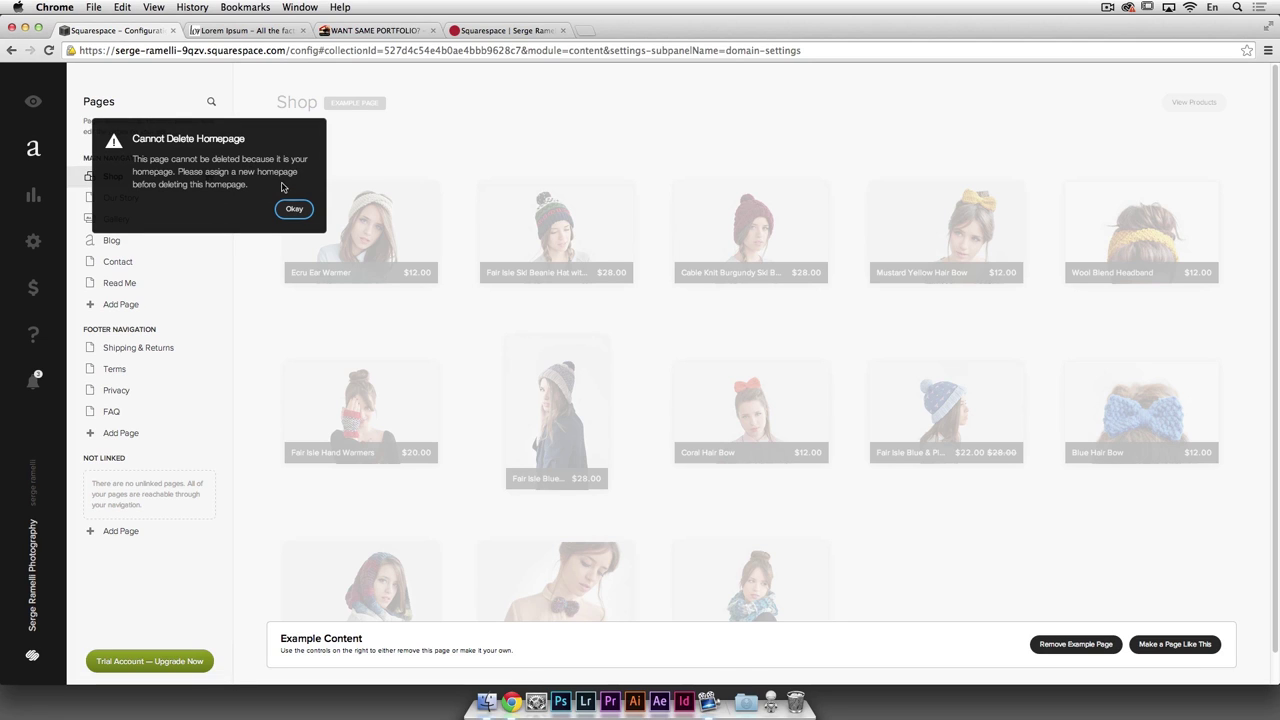
click(294, 209)
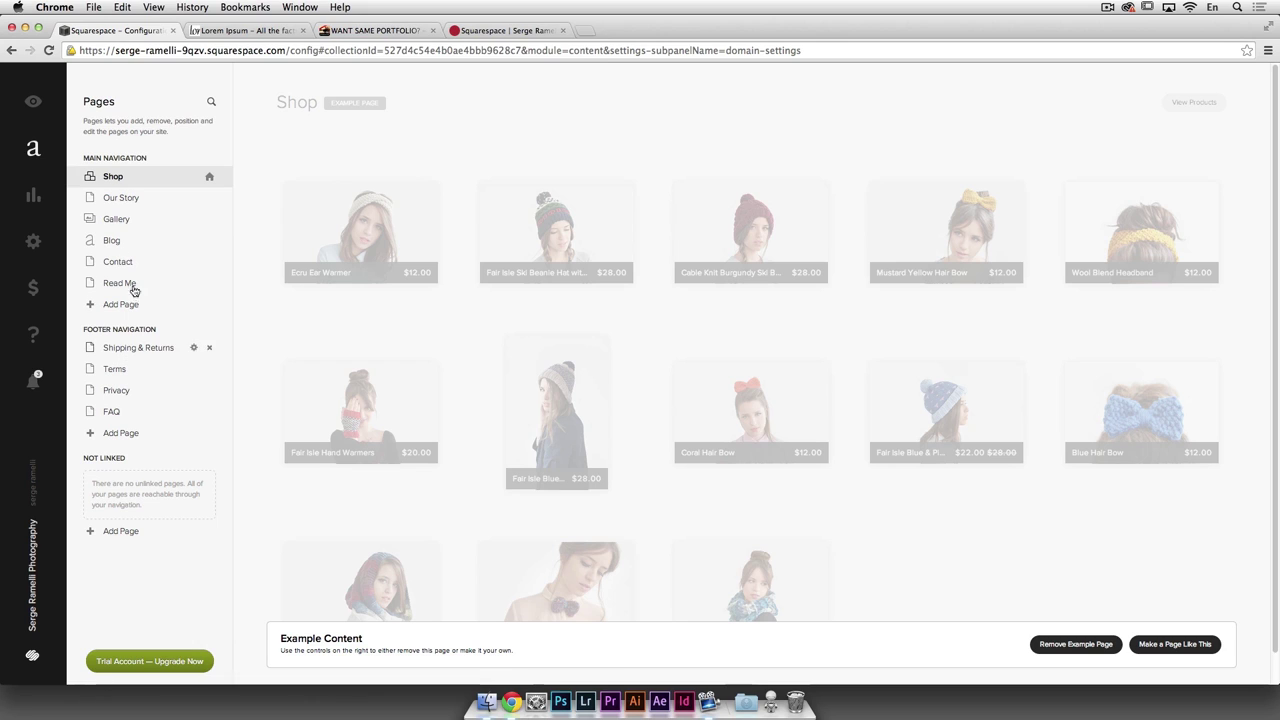
click(119, 533)
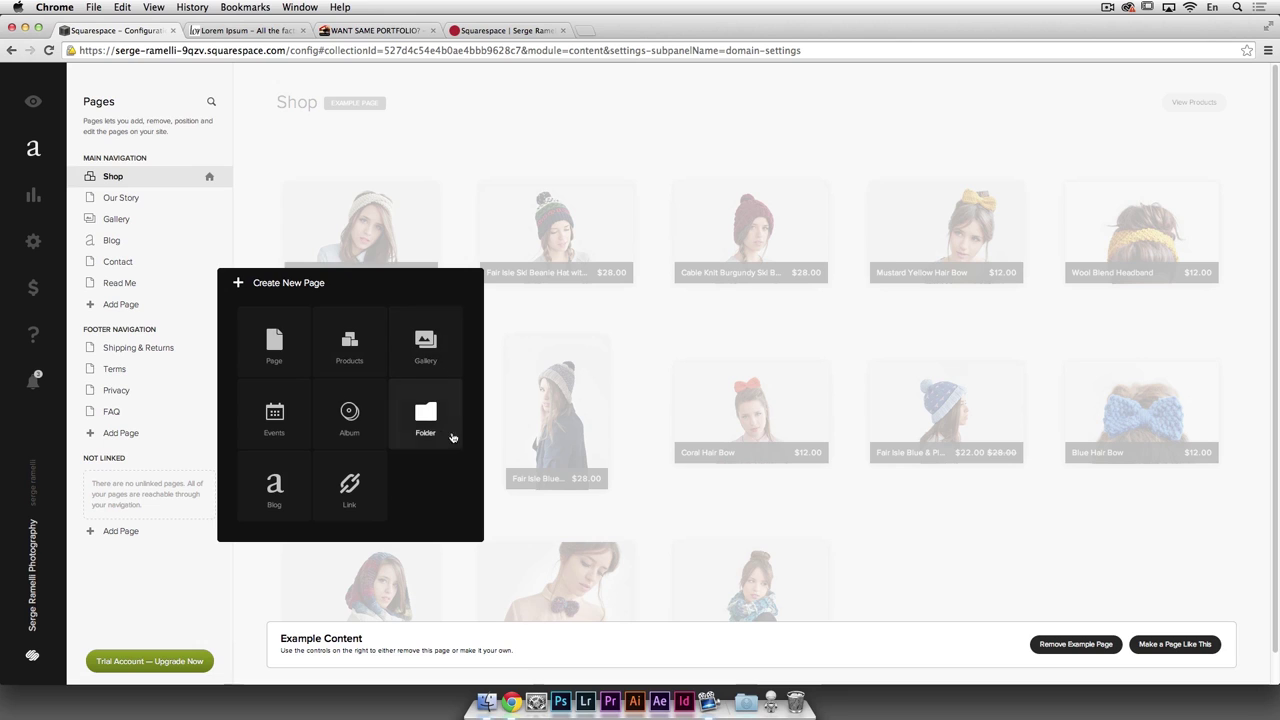
click(425, 345)
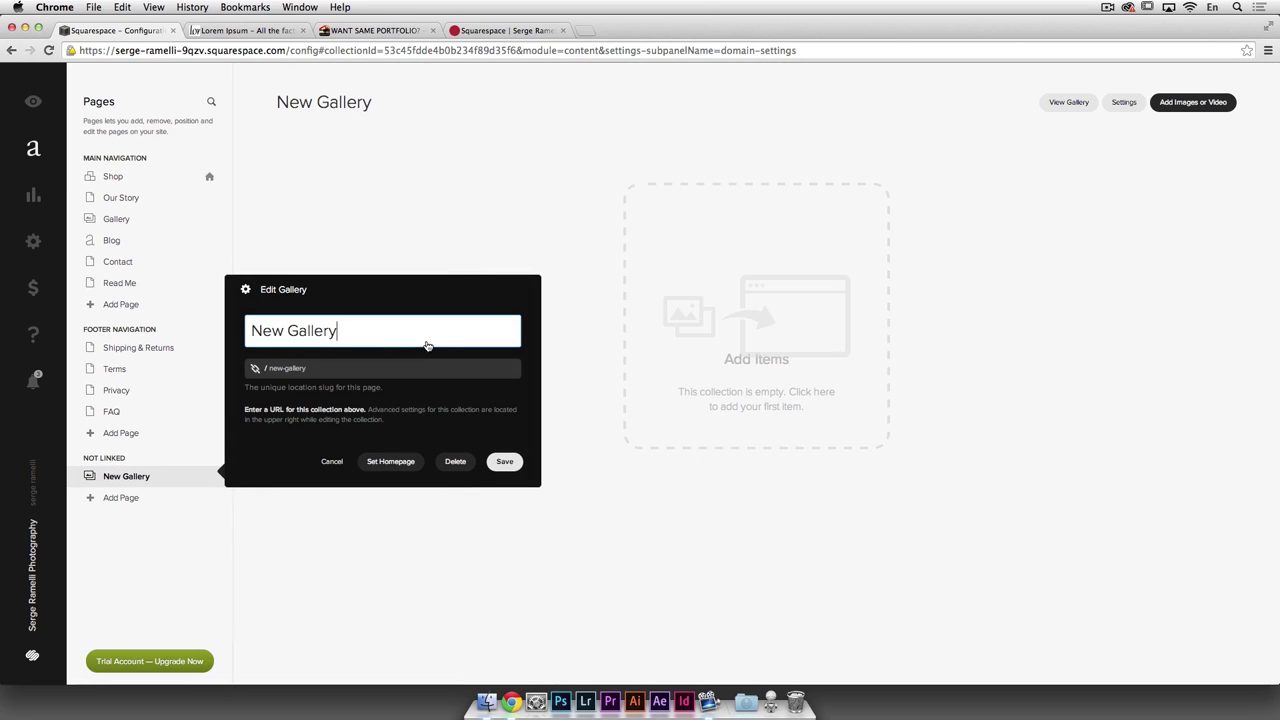
Step: Rename the new gallery to 'Paris', make it the site homepage, and save
drag(340, 332, 243, 322)
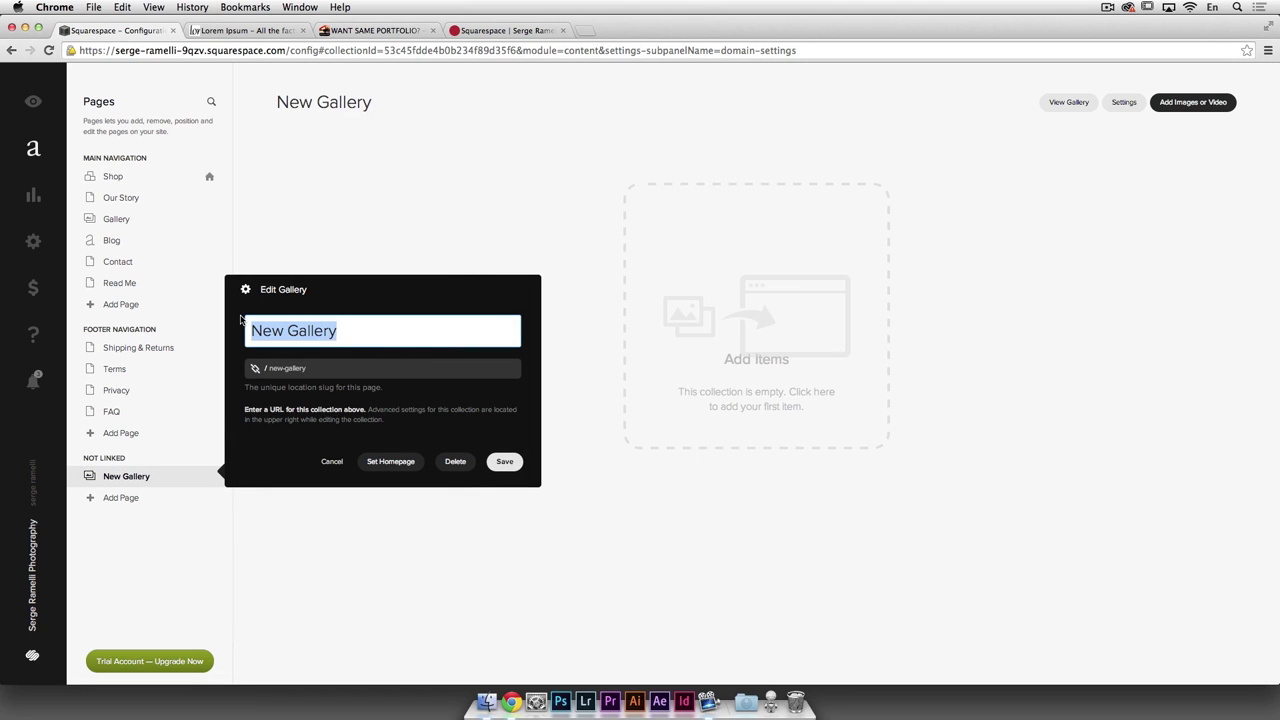
text(Paris)
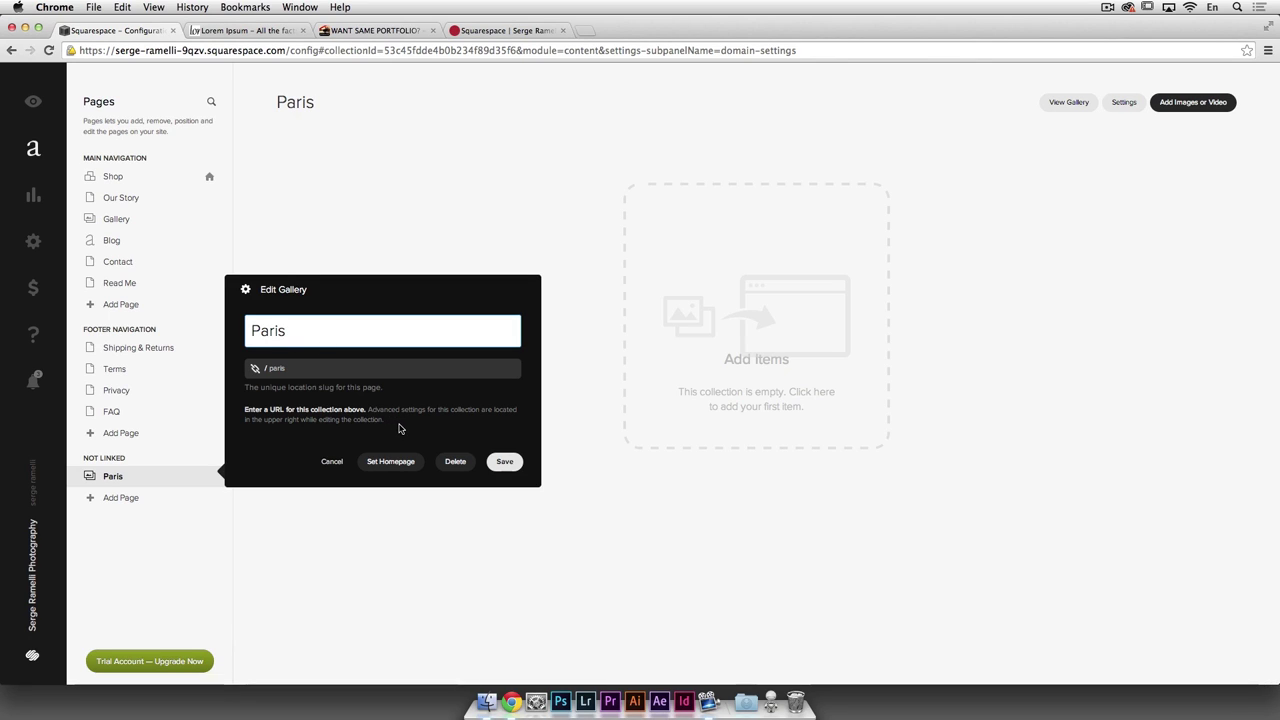
click(397, 462)
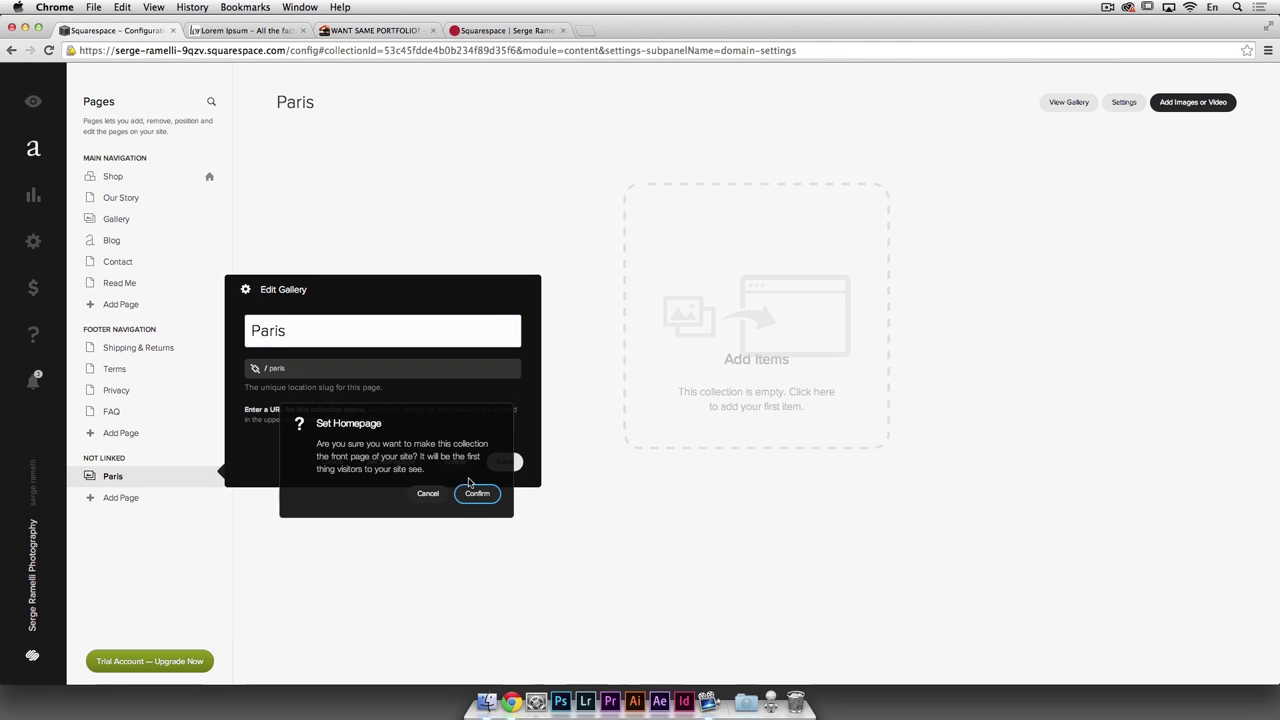
click(477, 494)
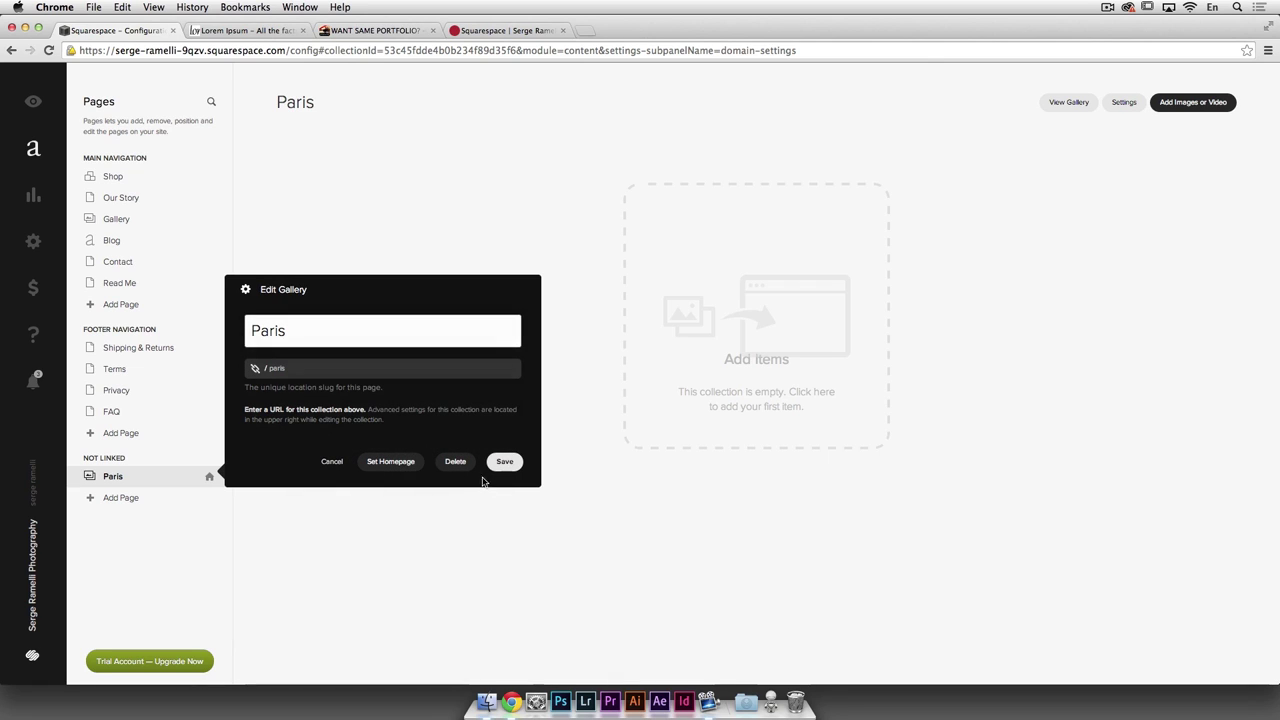
click(505, 463)
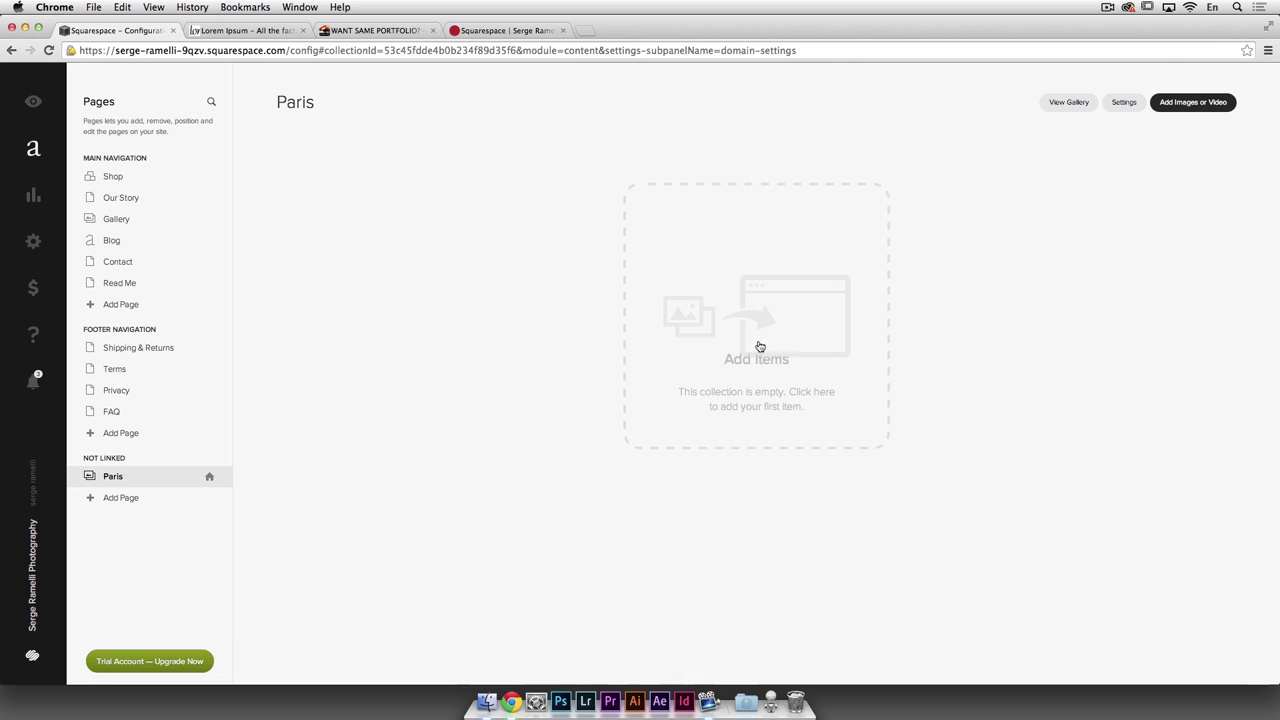
Step: Upload every photo from Photos for website > Paris into the Paris gallery
click(808, 334)
double_click(620, 115)
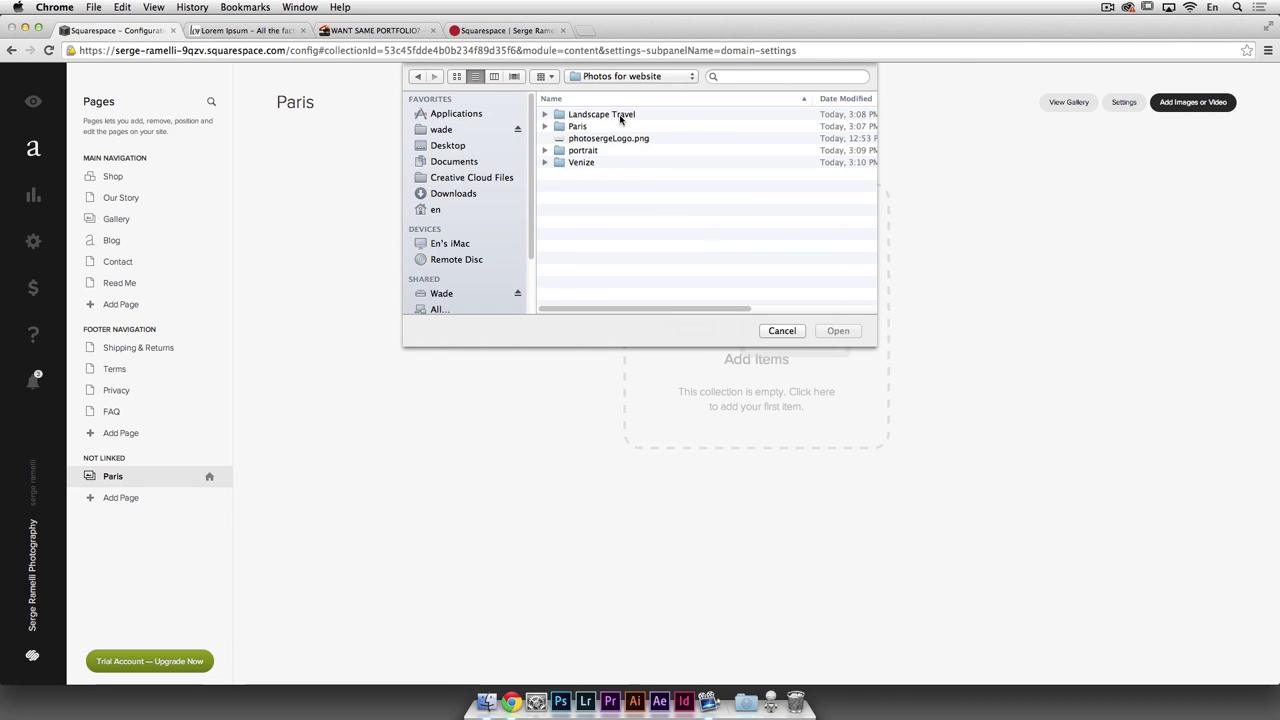
double_click(578, 126)
click(610, 116)
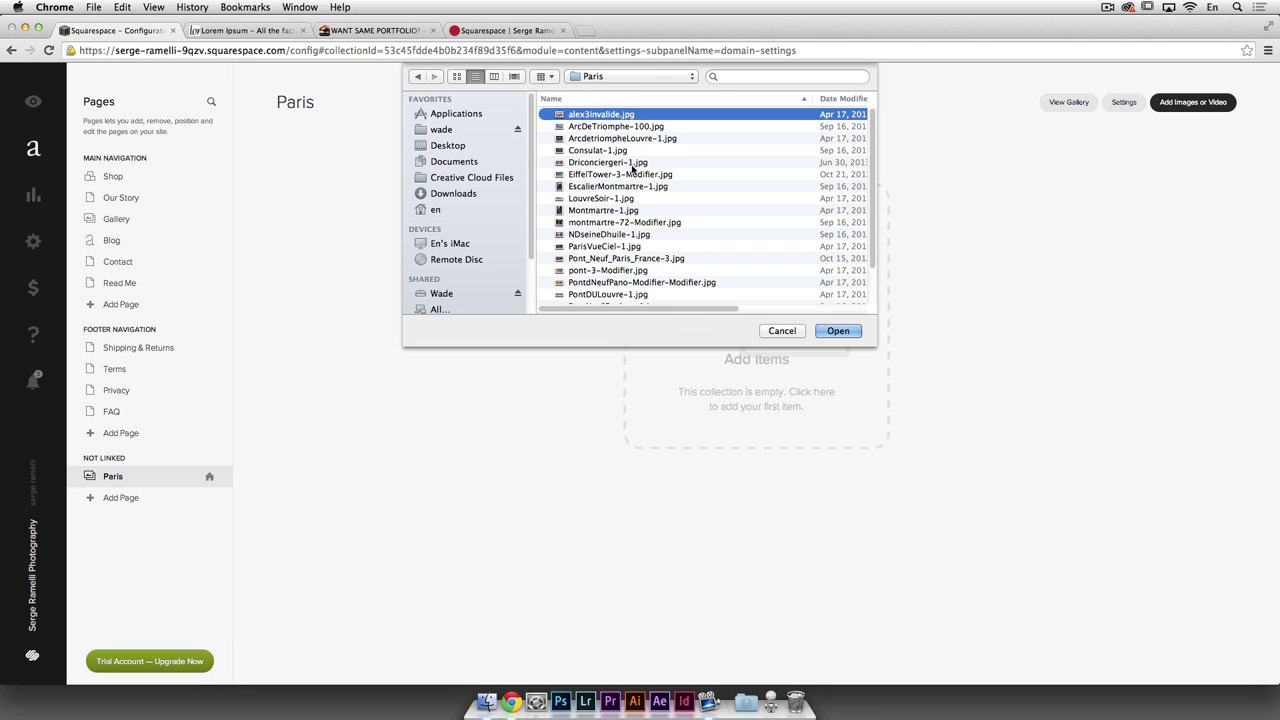
scroll(712, 212, down, 3)
shift+click(654, 298)
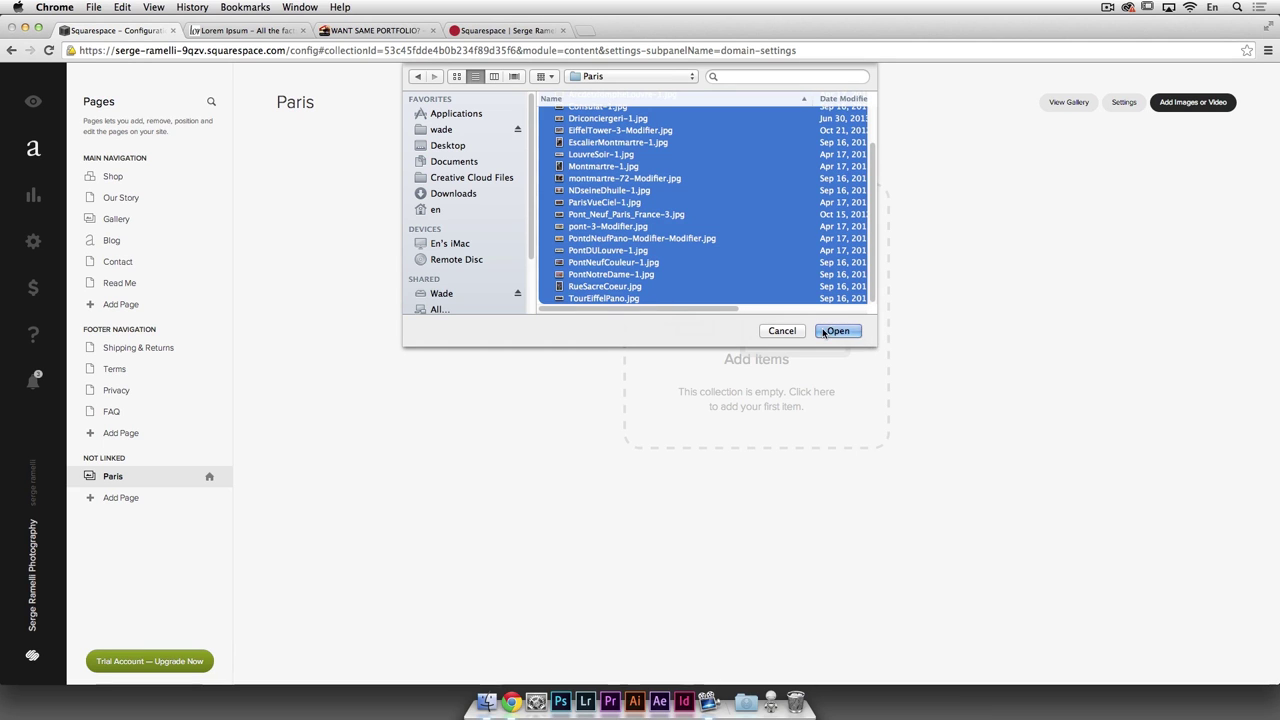
click(836, 331)
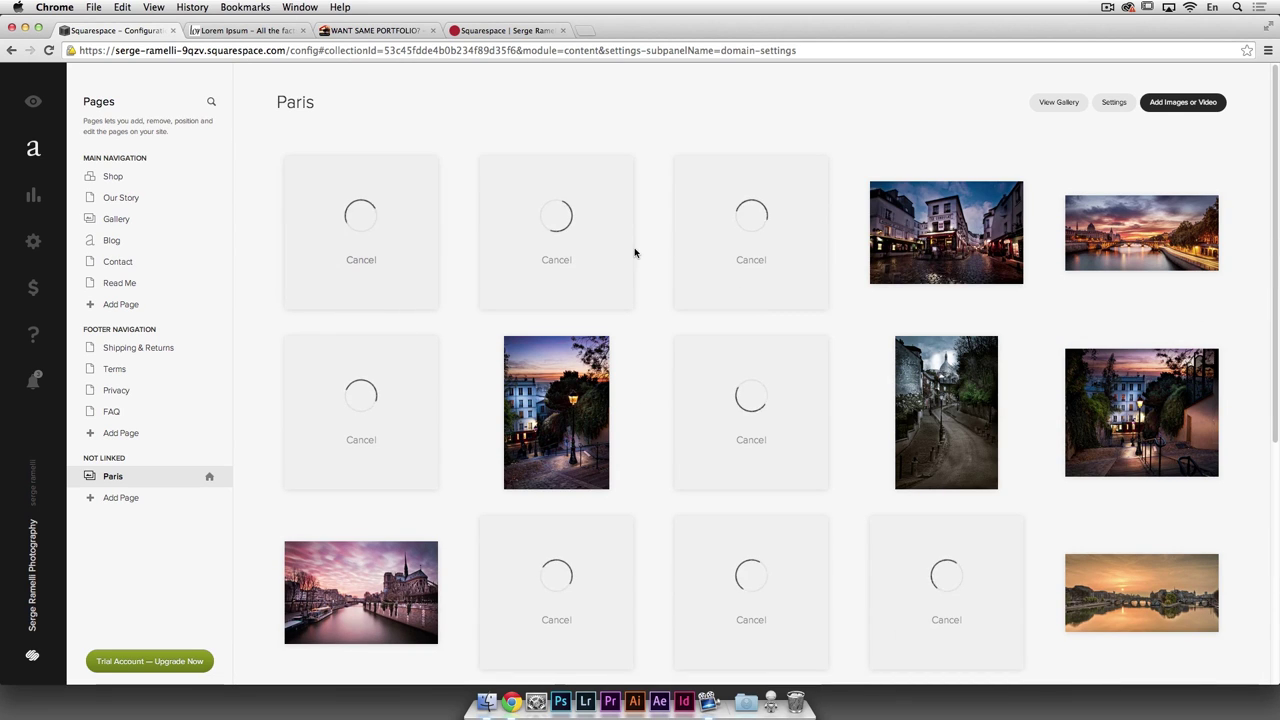
Step: Paste the second lipsum.com paragraph in as the Paris gallery description and save it
click(1114, 103)
click(965, 387)
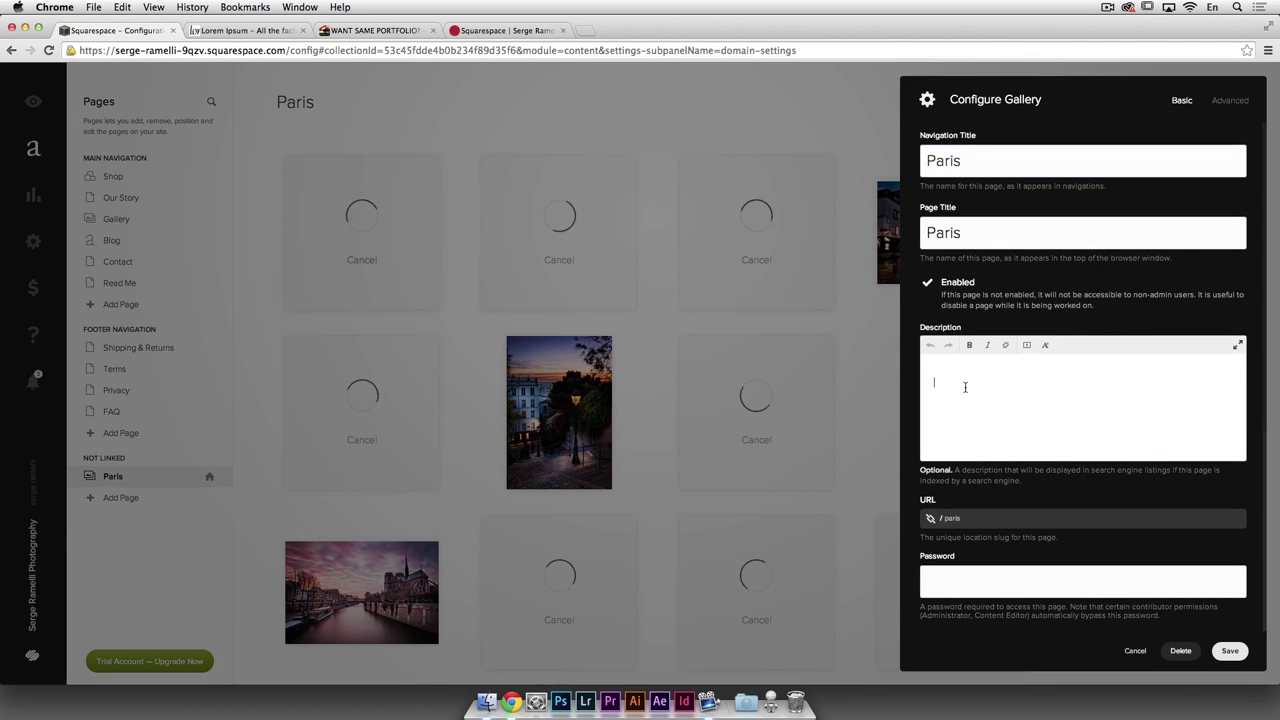
key(super+Tab)
key(super+shift+Tab)
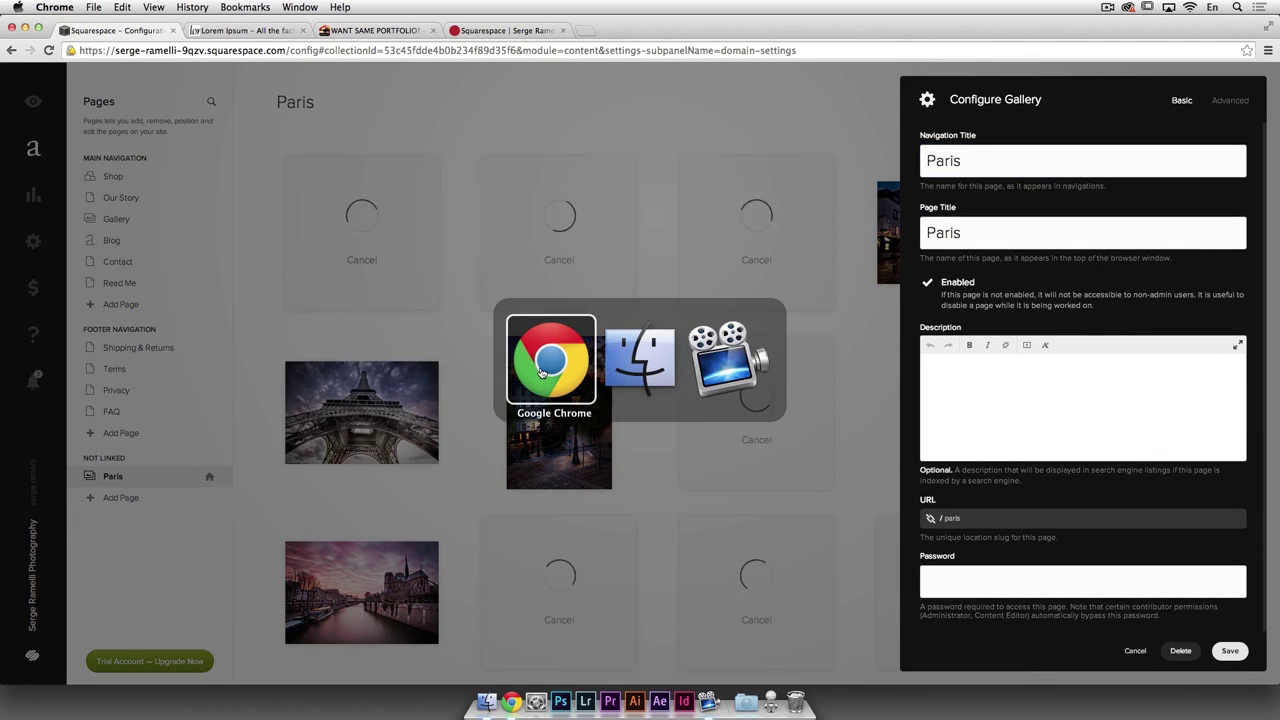
click(245, 30)
drag(403, 374, 637, 388)
key(super+c)
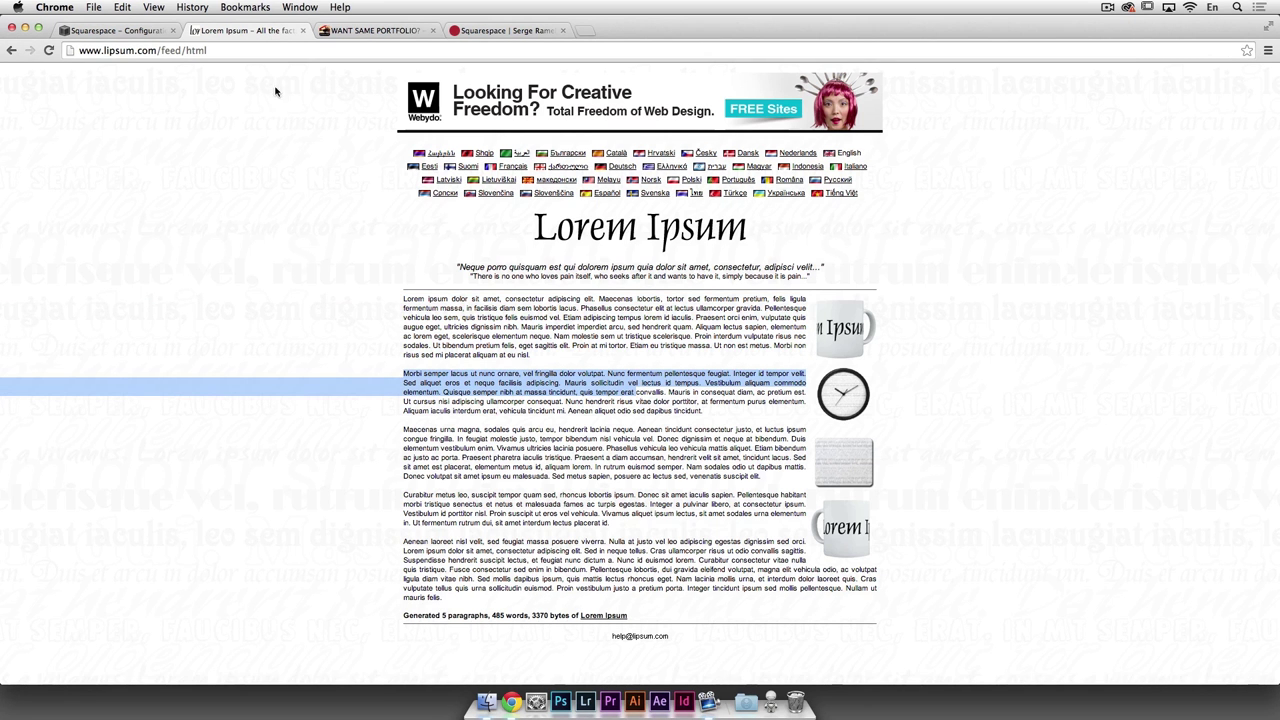
click(115, 30)
key(super+v)
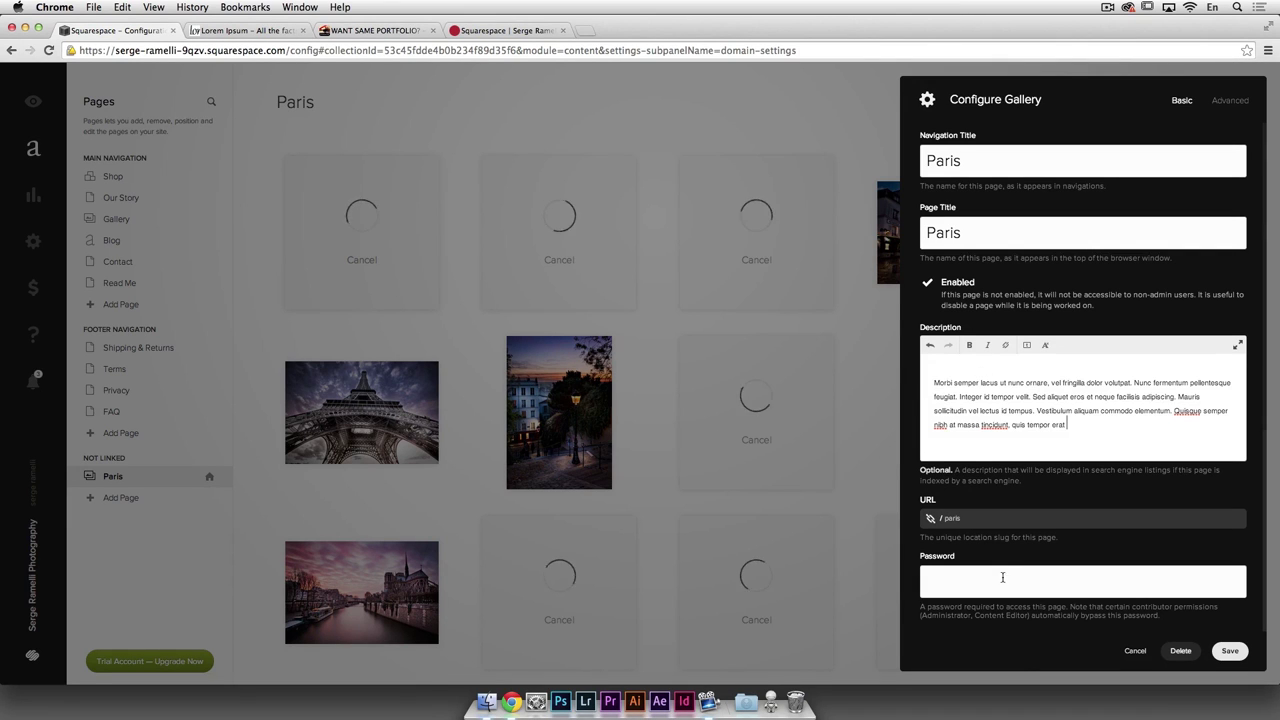
click(1229, 651)
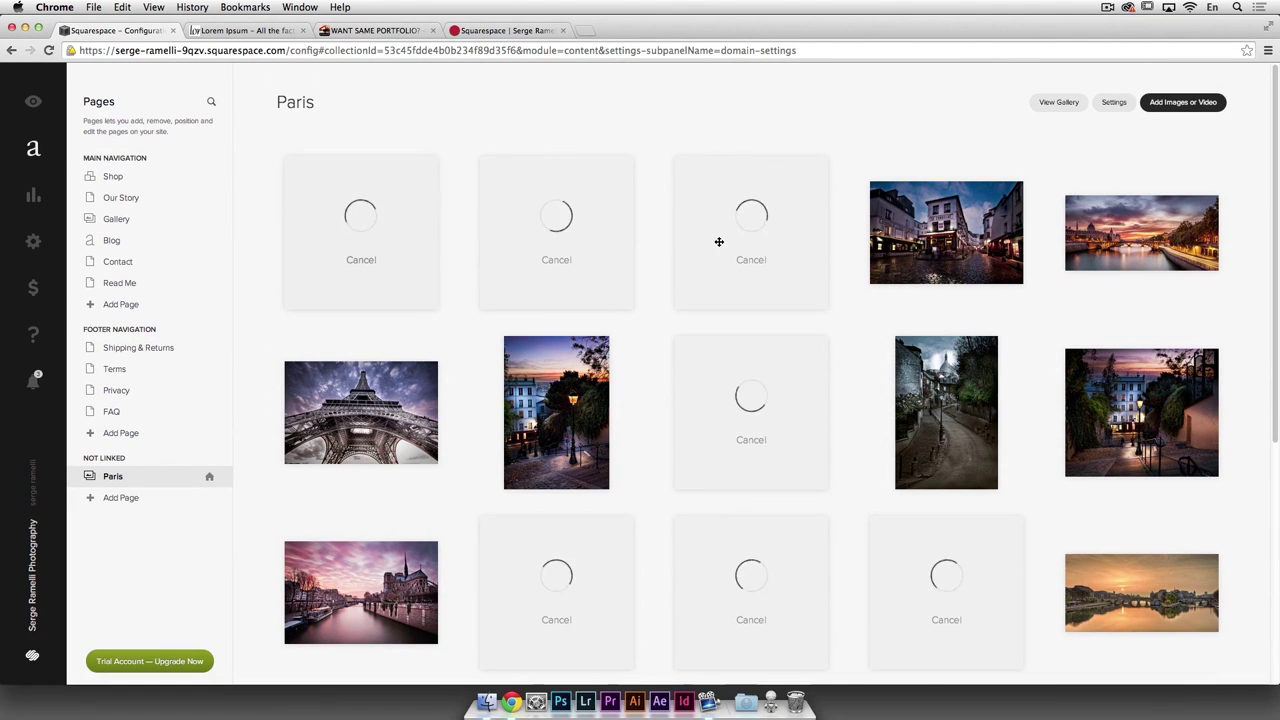
Step: Open the Eiffel Tower photo and enter the title 'Eiffel Tower by night'
scroll(802, 317, down, 5)
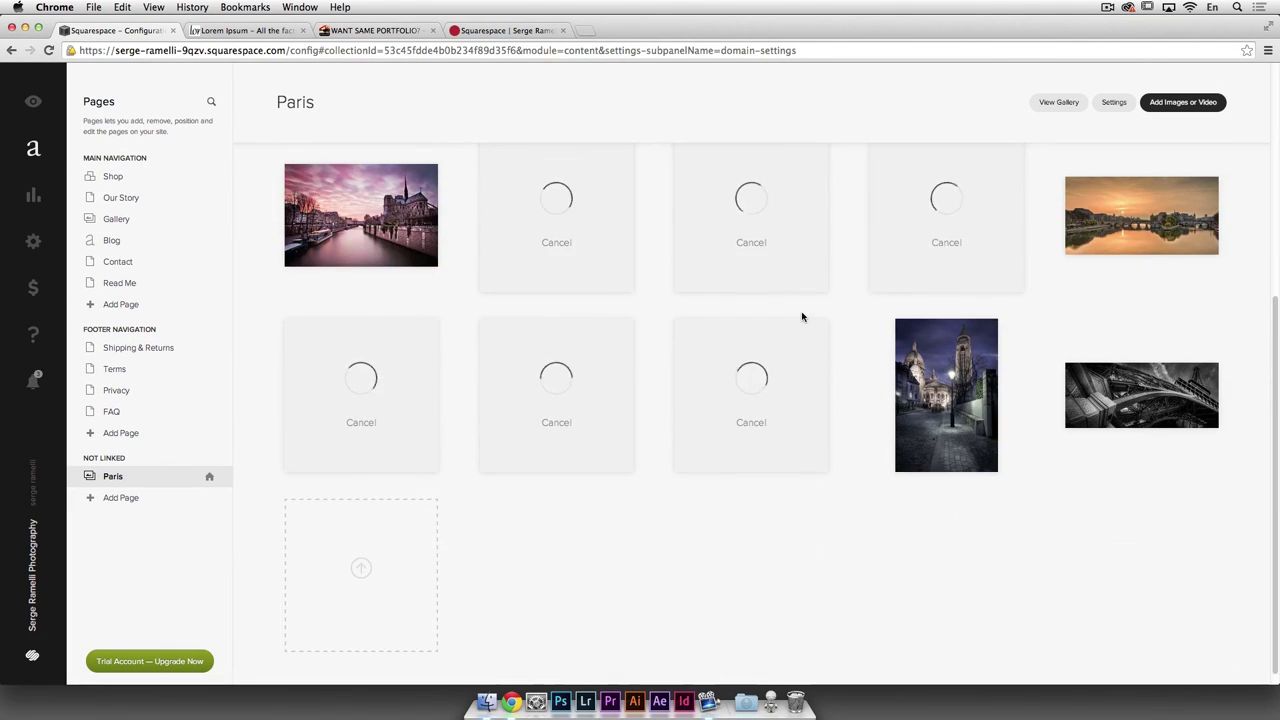
scroll(802, 317, up, 3)
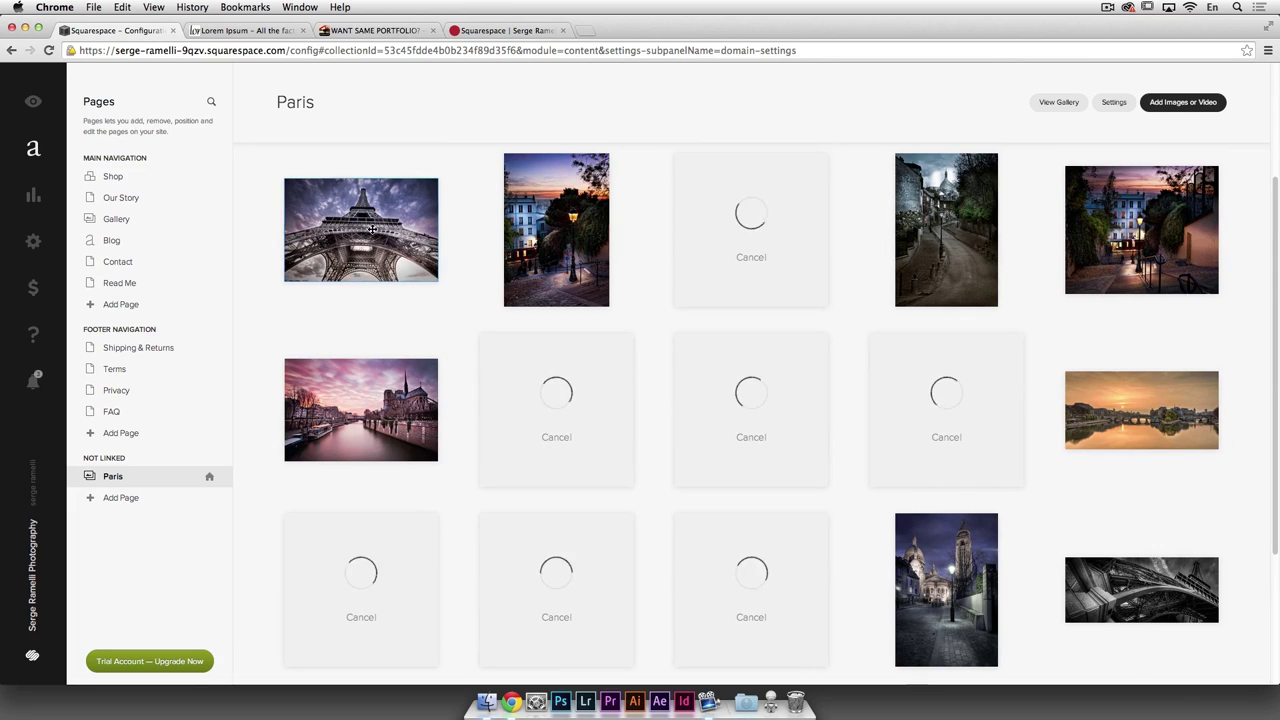
double_click(371, 229)
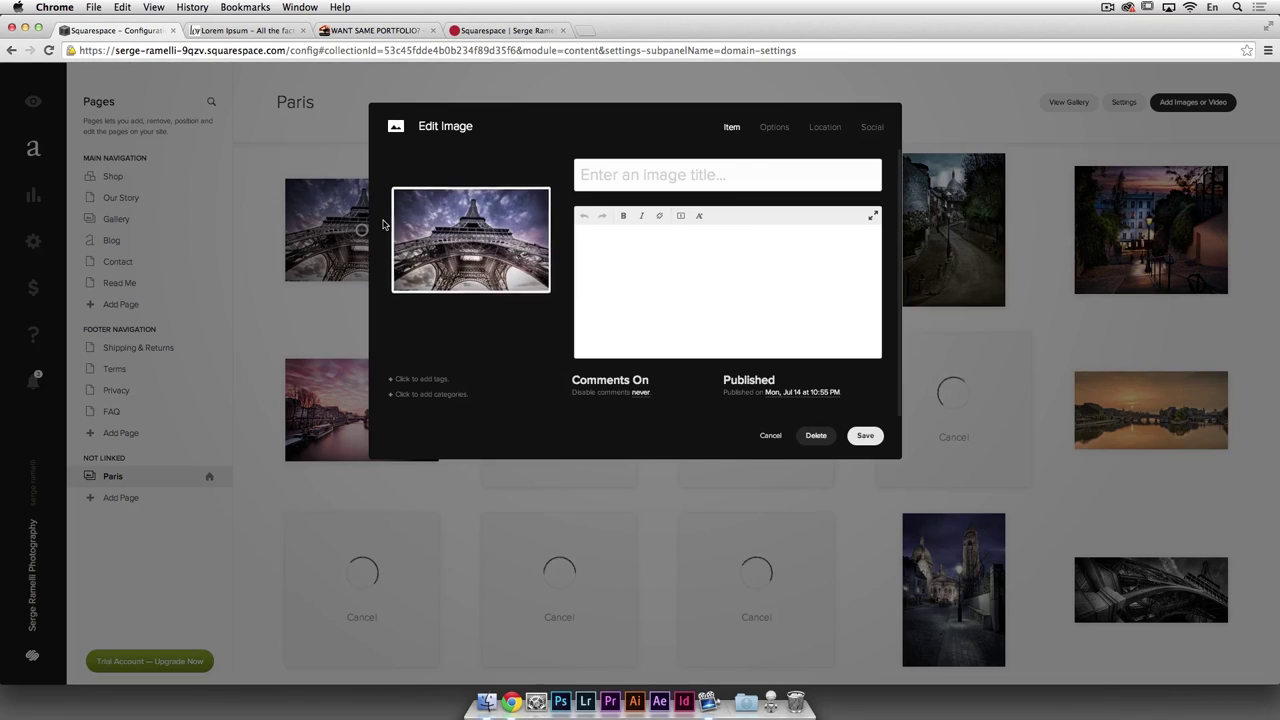
click(634, 173)
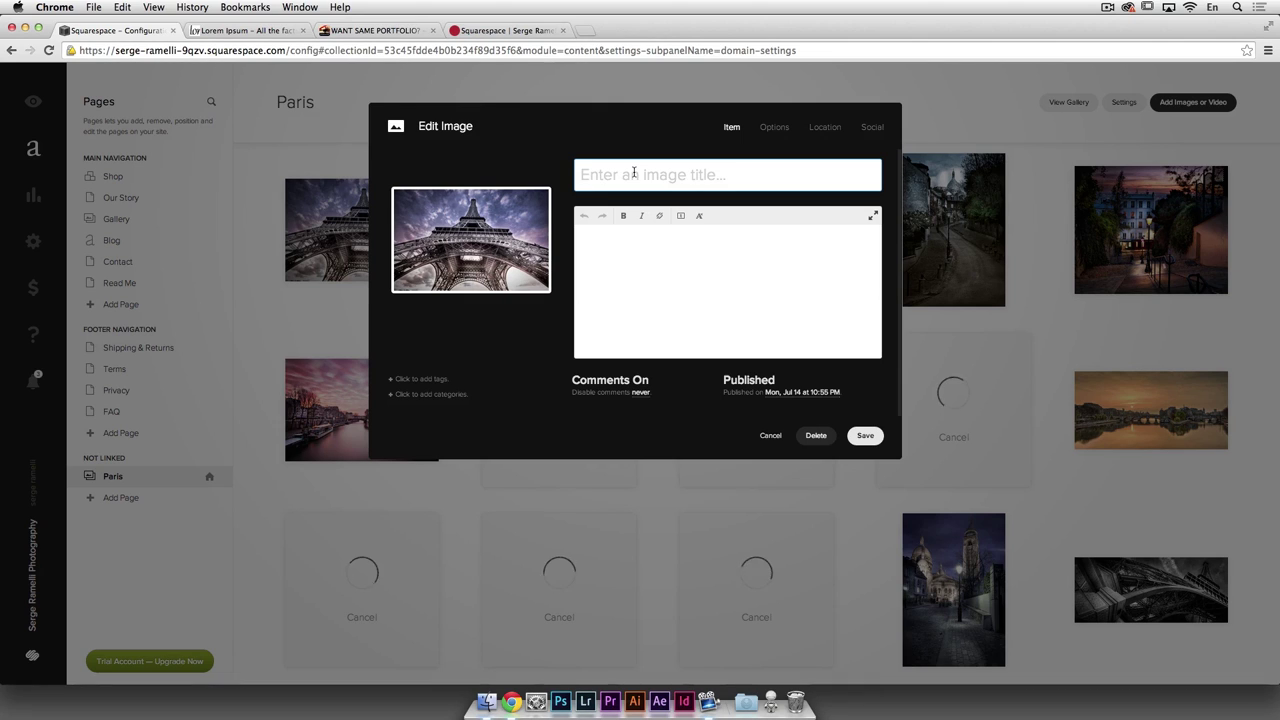
click(630, 265)
click(618, 174)
text(Eiffeil To)
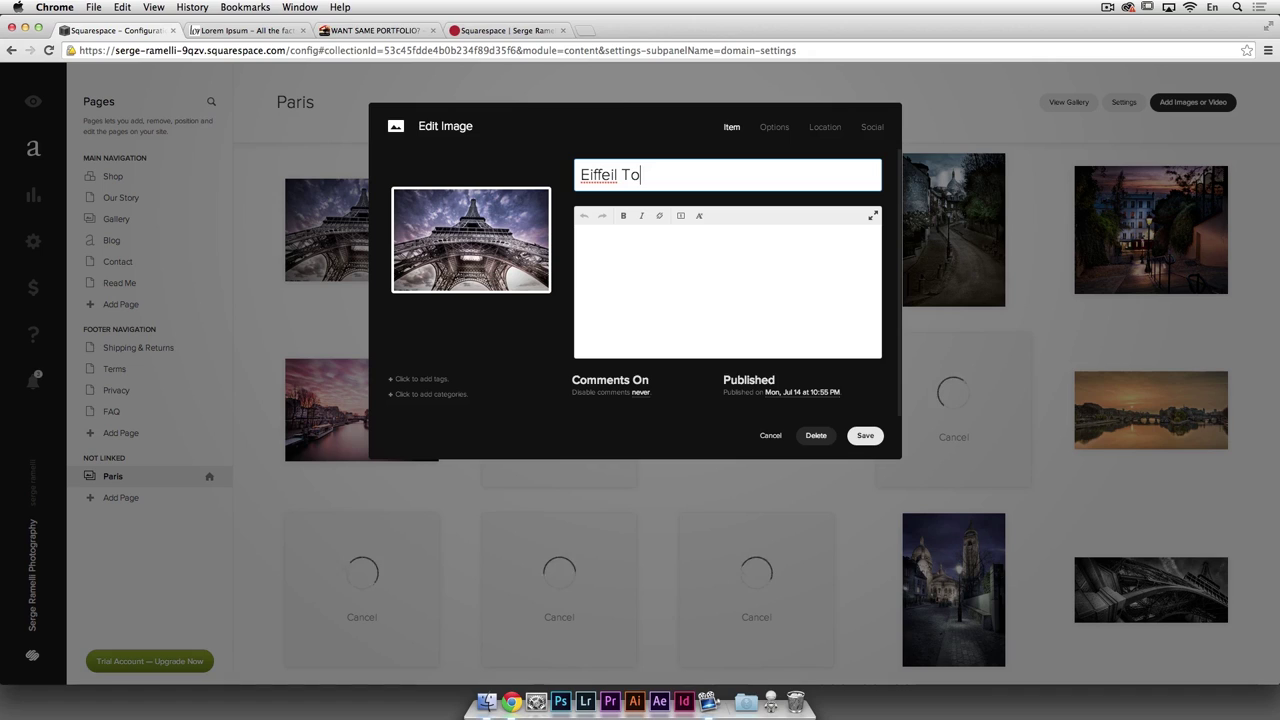
text(wer by night)
Step: Paste the Lorem Ipsum description, fix the 'Eiffel' spelling in the title, and save
click(673, 255)
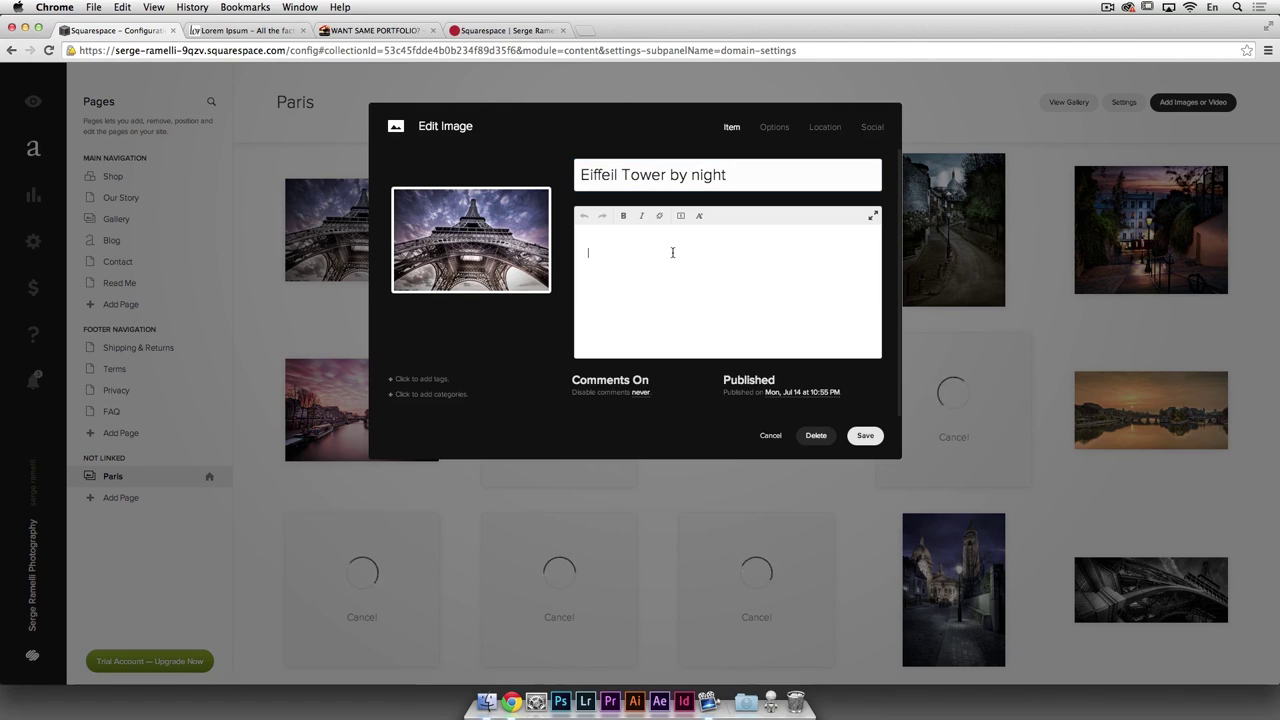
key(super+v)
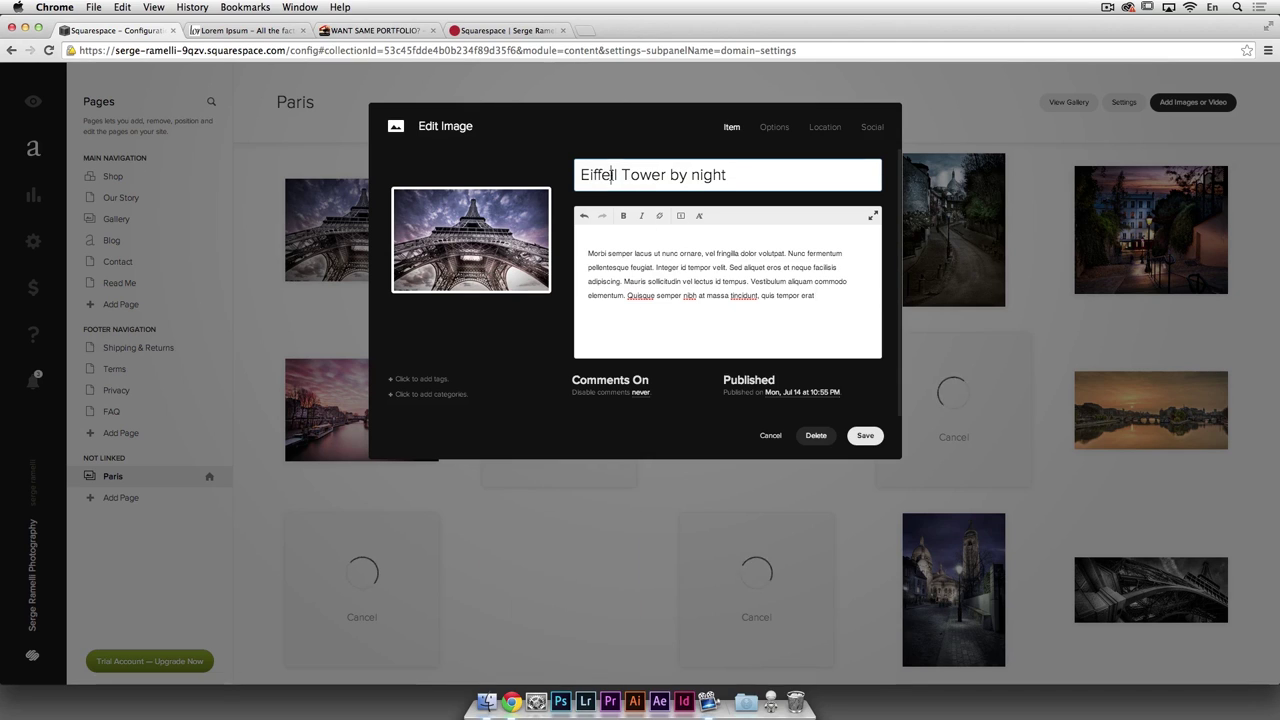
click(612, 175)
key(BackSpace)
text(e)
key(BackSpace)
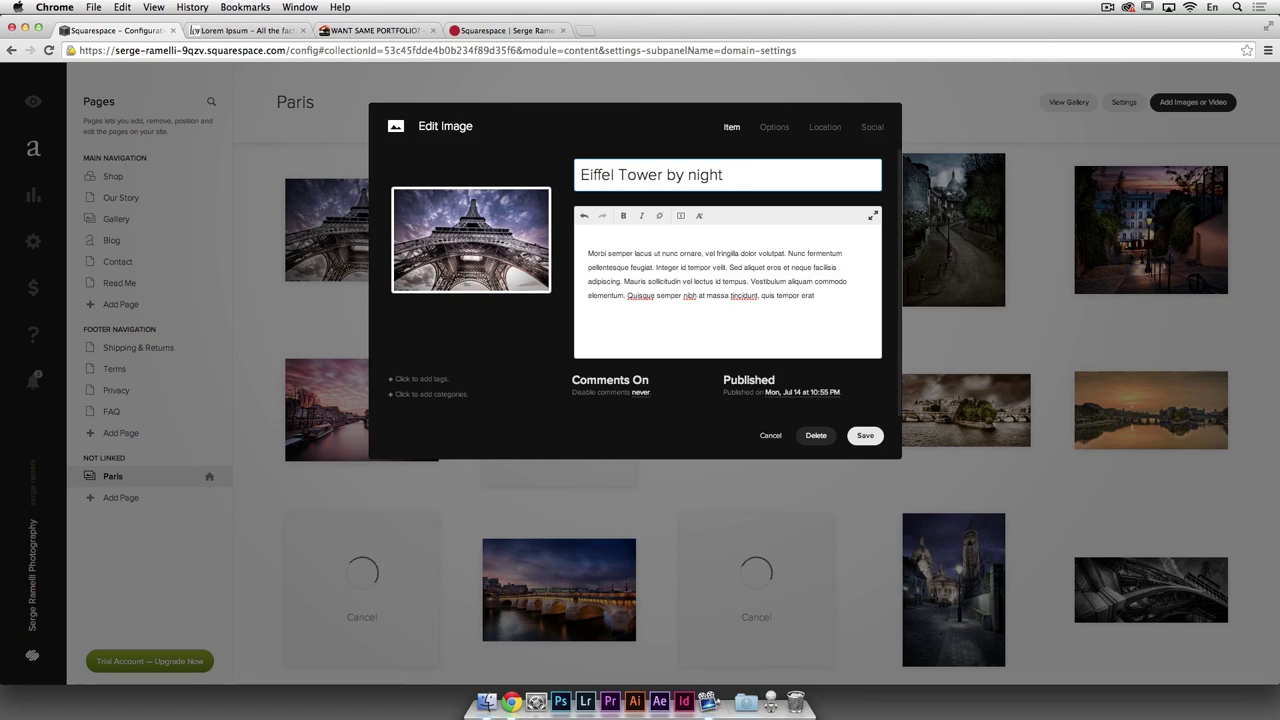
click(688, 268)
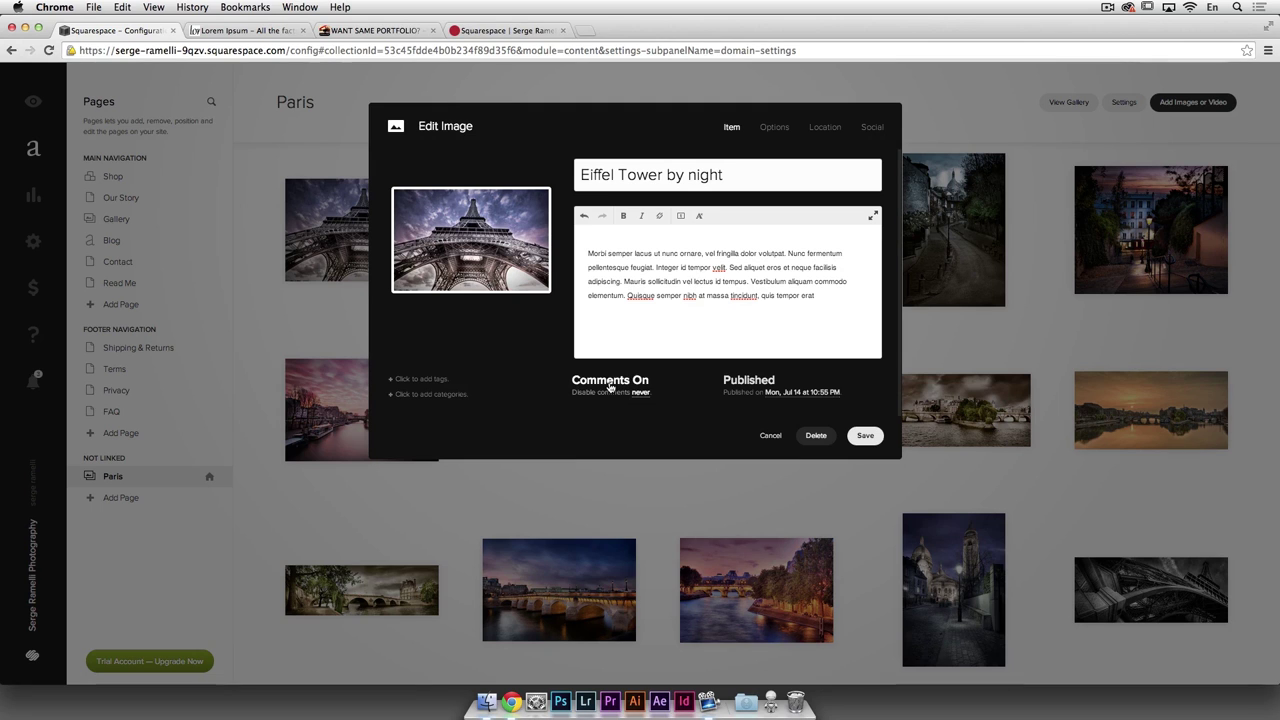
click(866, 436)
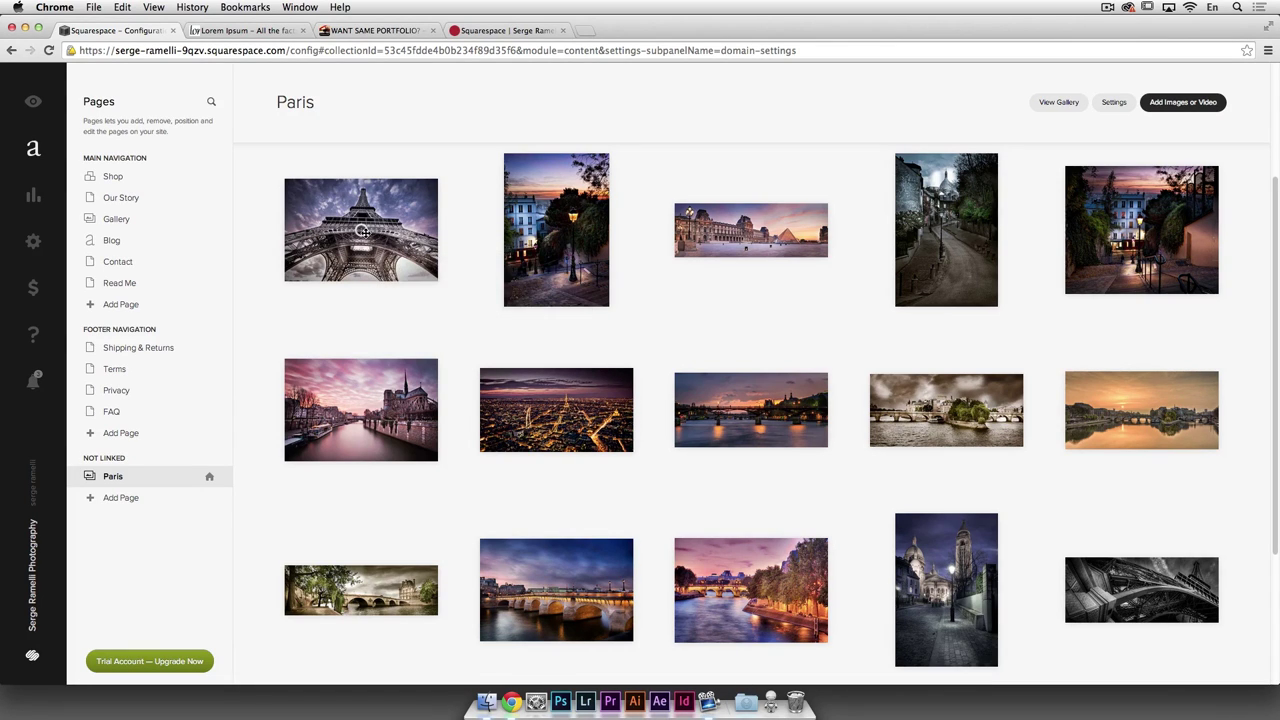
Step: Review the Eiffel Tower photo's details and close them without changes
mouse_move(362, 230)
click(362, 233)
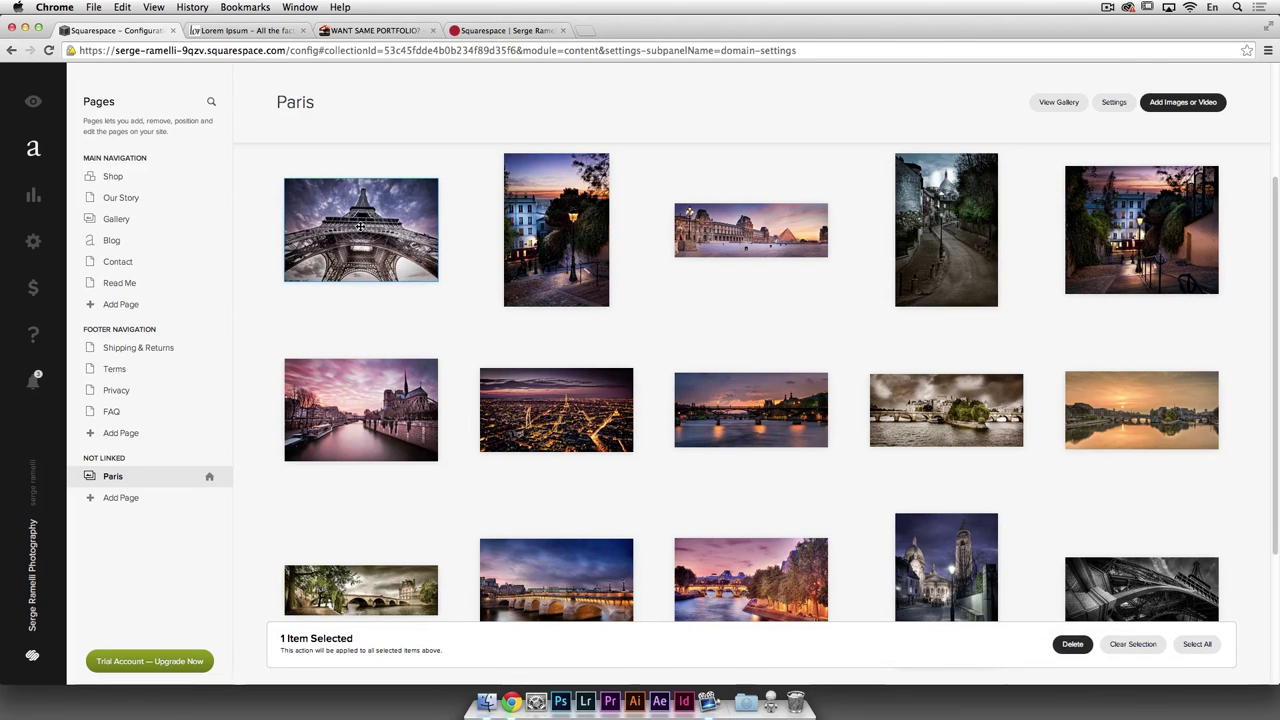
double_click(396, 212)
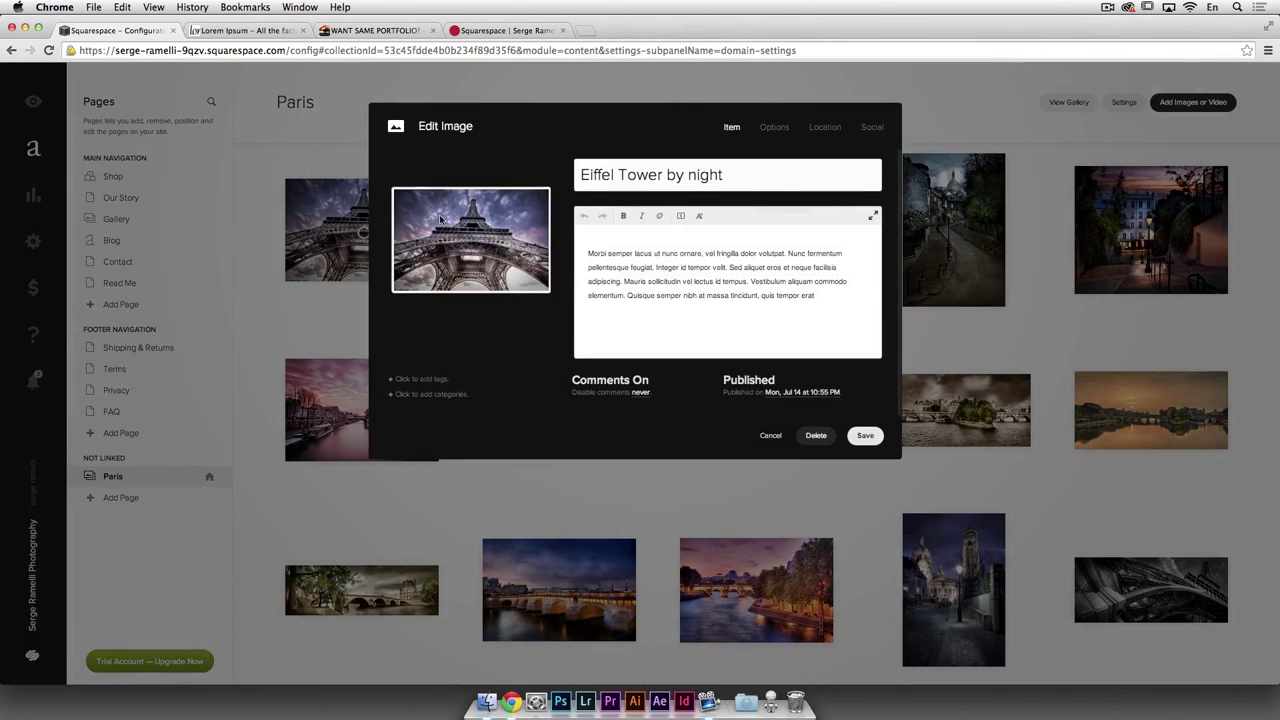
click(749, 263)
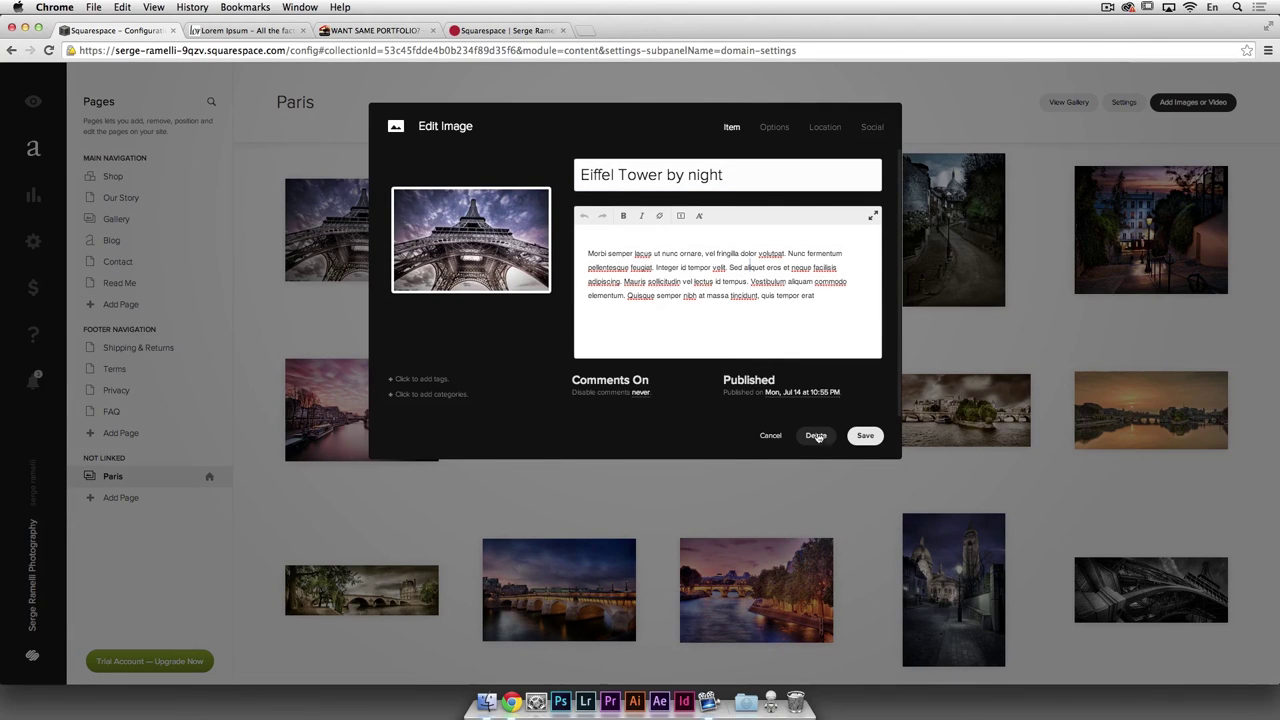
click(778, 437)
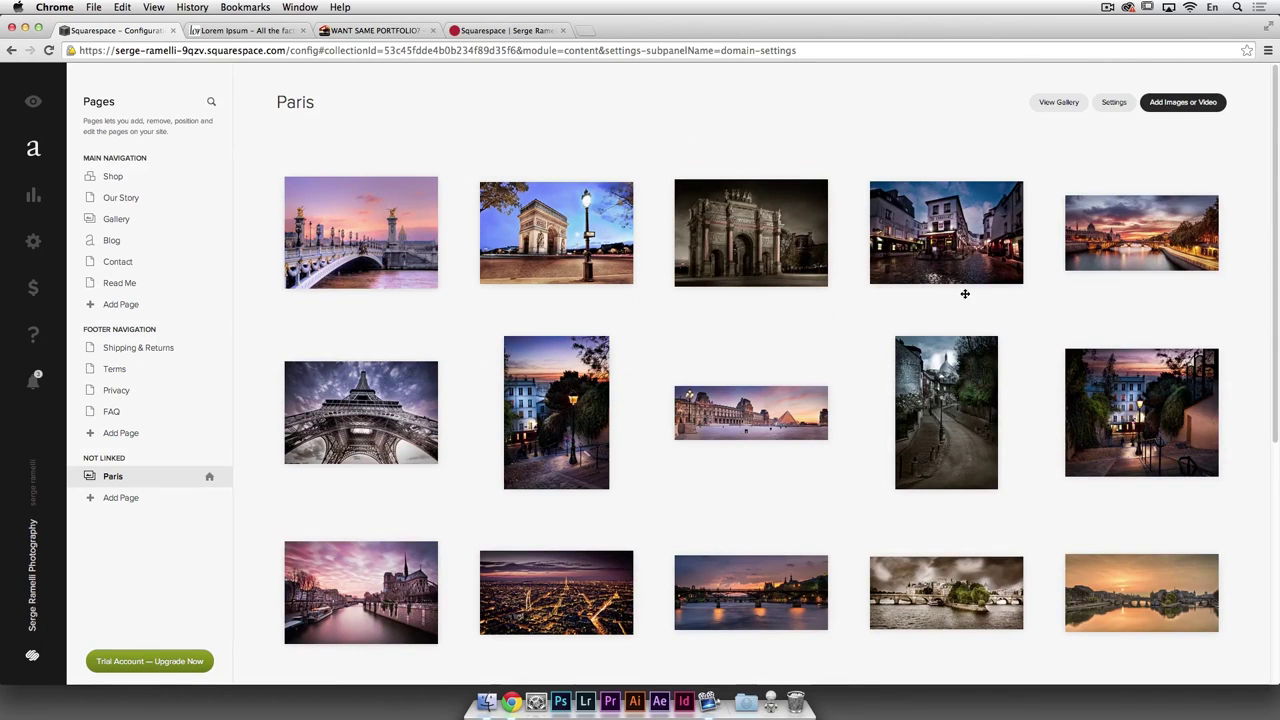
Step: Start a new unlinked page to bring up the page-type choices
scroll(613, 367, down, 1)
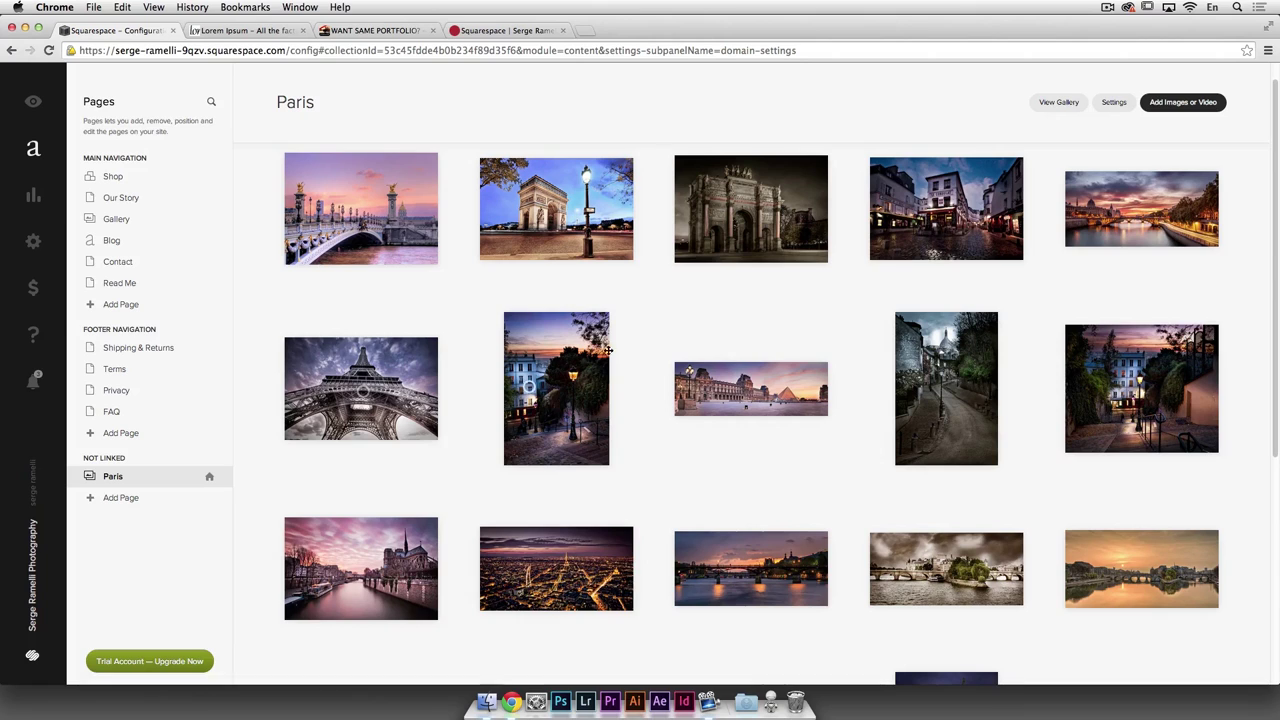
scroll(604, 383, up, 1)
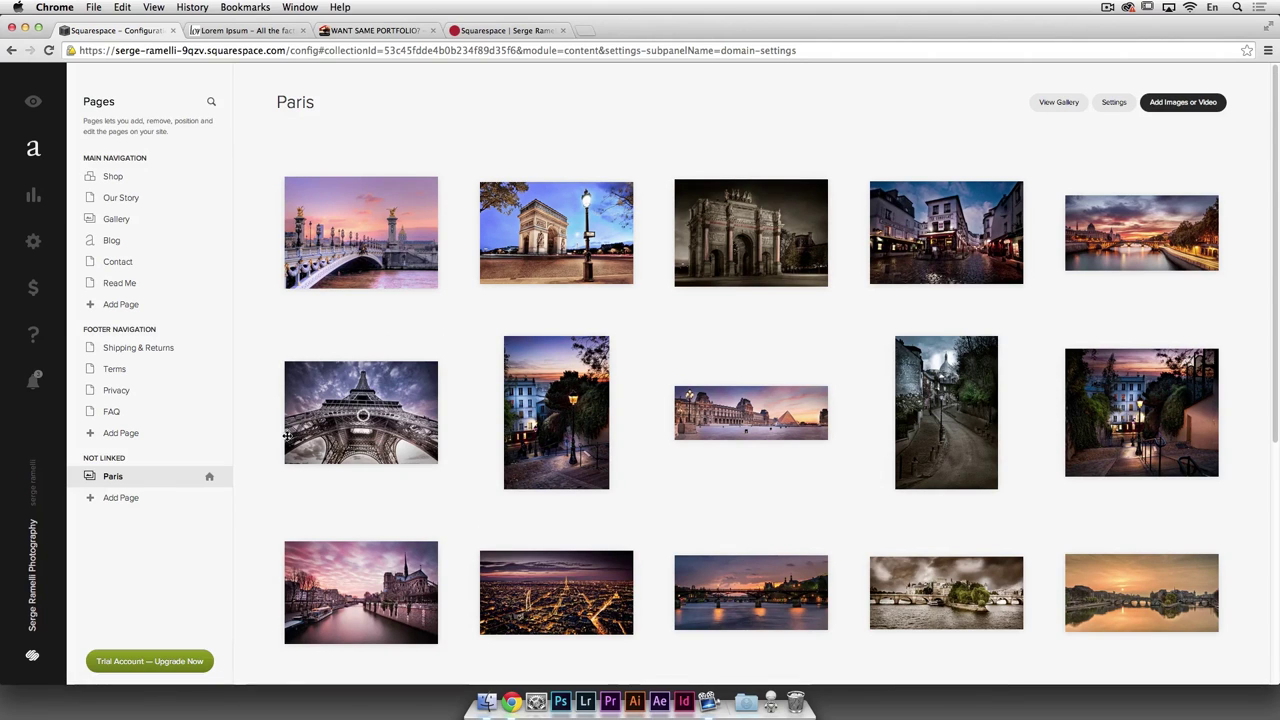
click(129, 505)
Step: Create a new gallery page named 'Travel Landscapes'
click(425, 312)
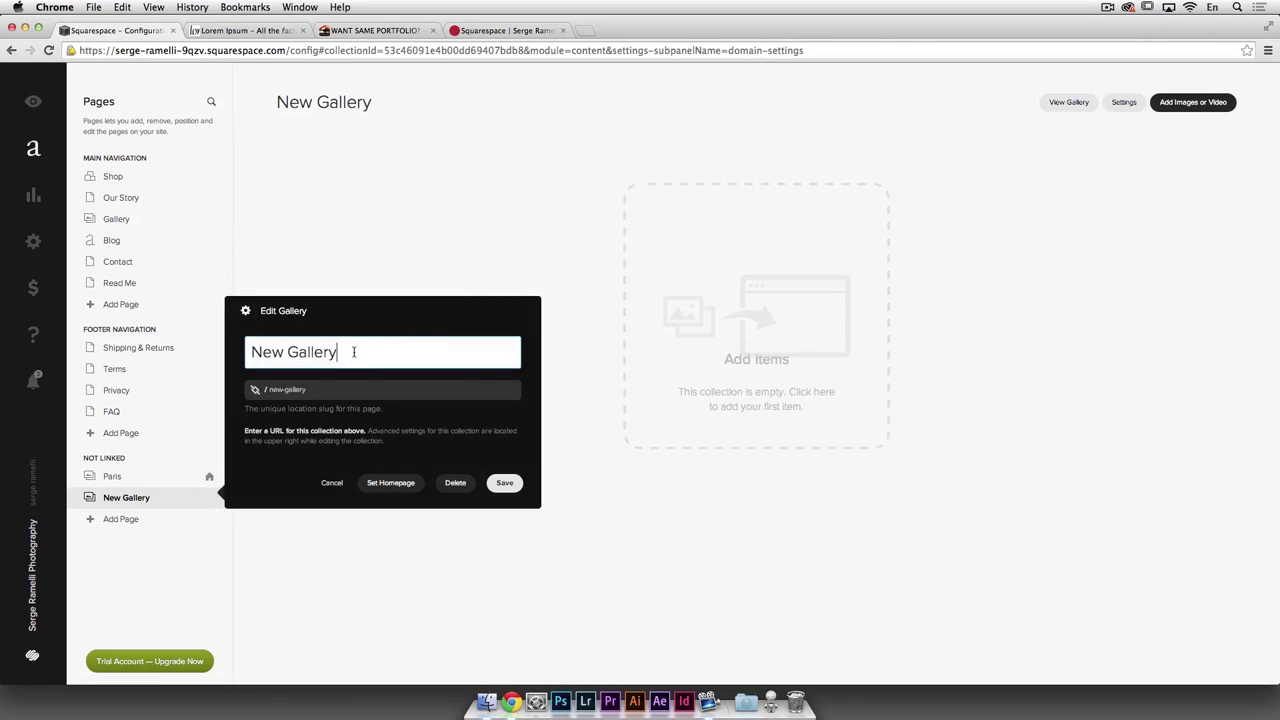
triple_click(353, 352)
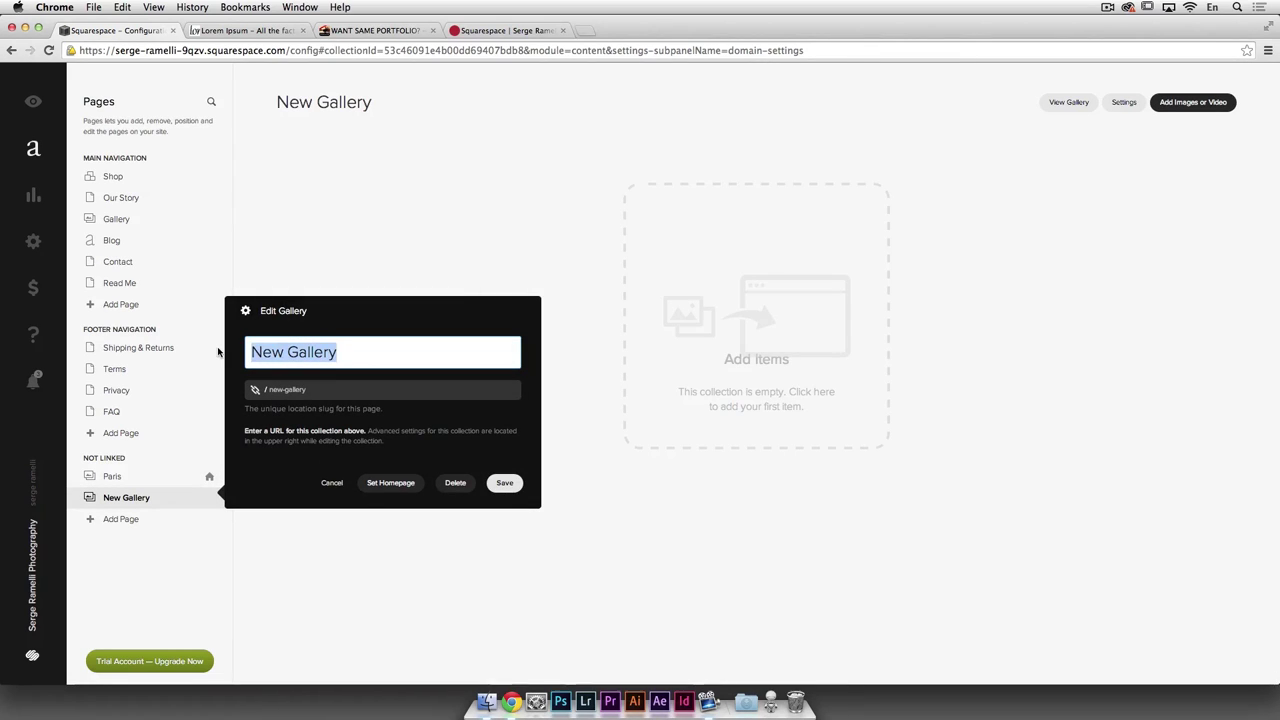
text(Tr)
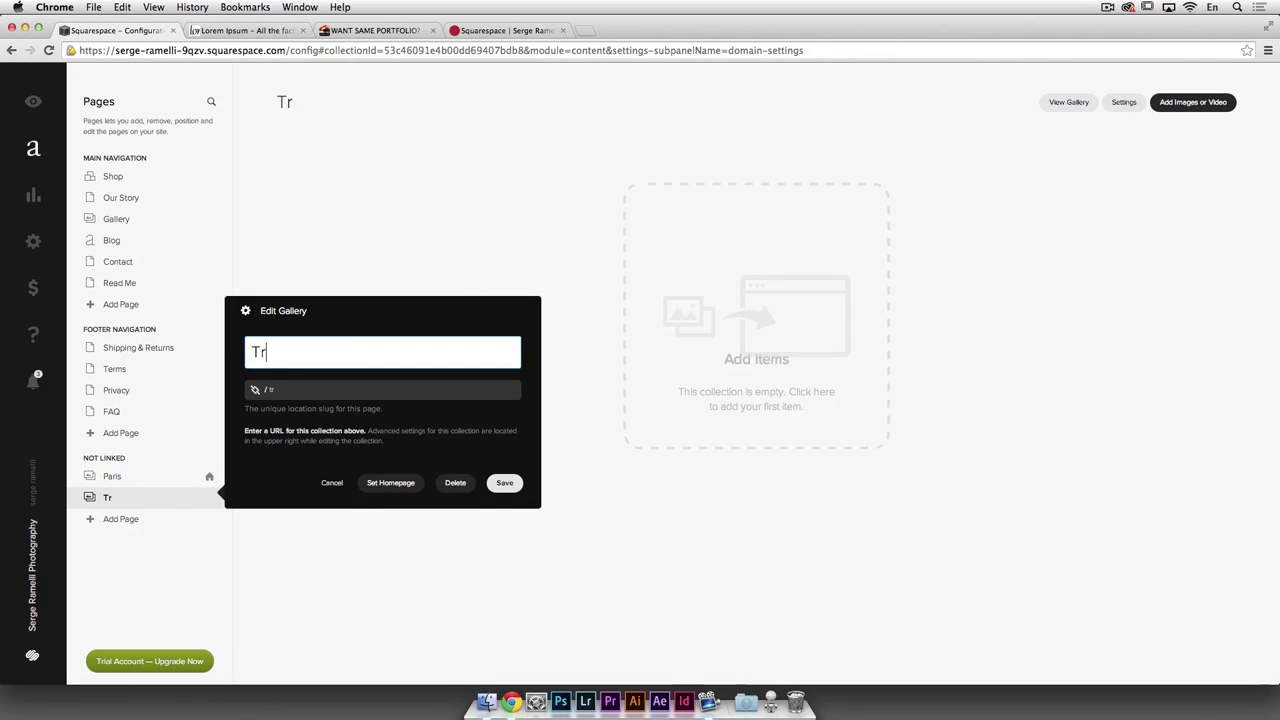
text(avel Landscapes)
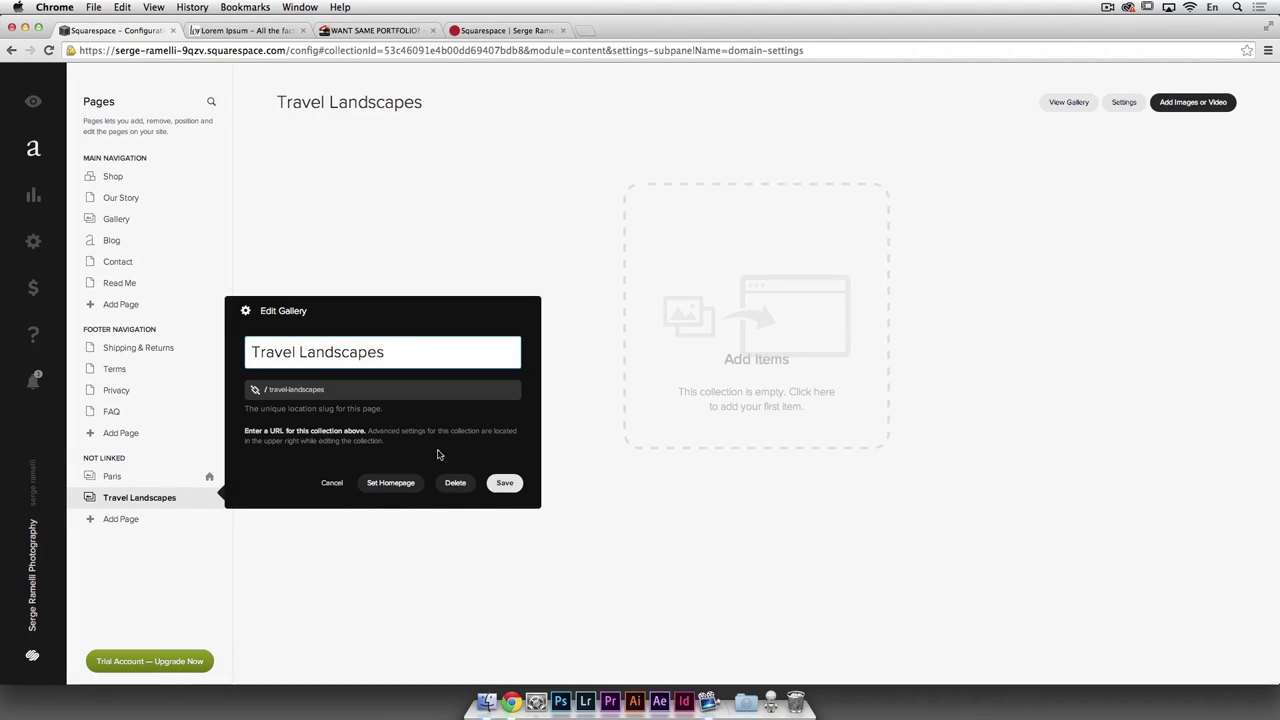
click(505, 485)
Step: Upload every photo from the Landscape Travel folder into Travel Landscapes
click(717, 338)
click(494, 76)
click(655, 97)
click(790, 98)
scroll(713, 252, down, 2)
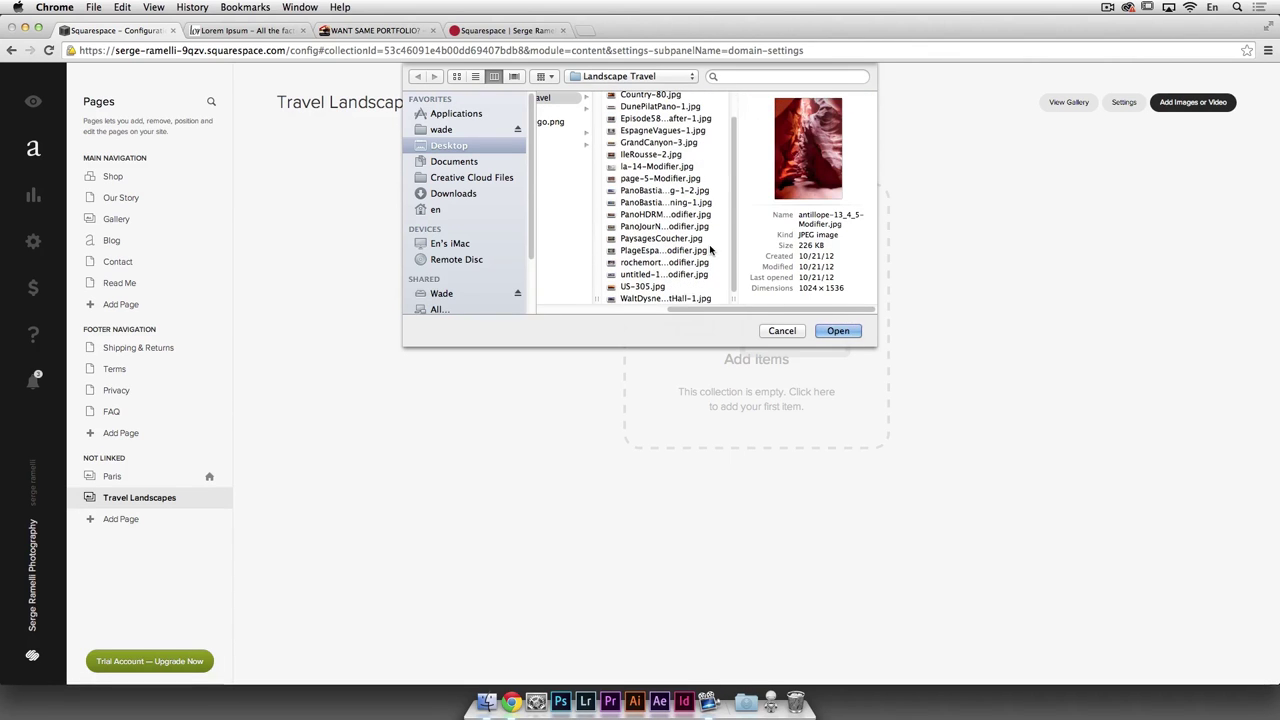
shift+click(683, 298)
click(810, 331)
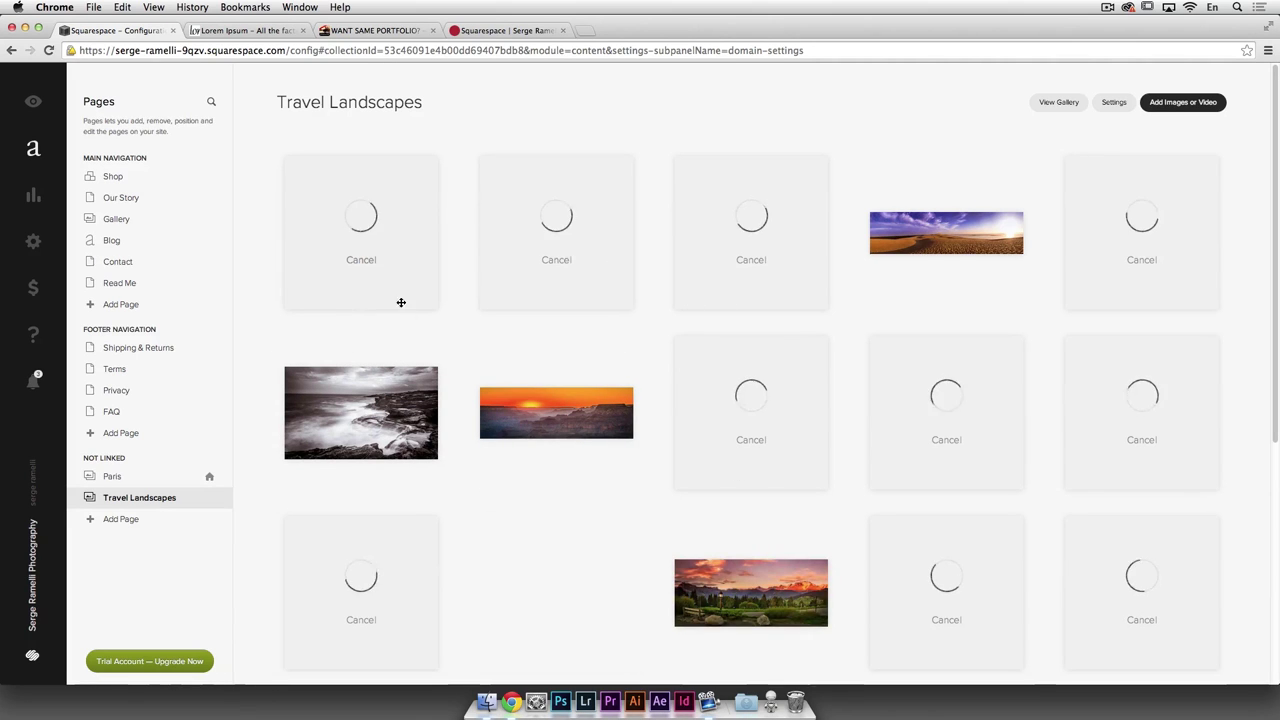
scroll(922, 436, down, 5)
scroll(922, 436, up, 3)
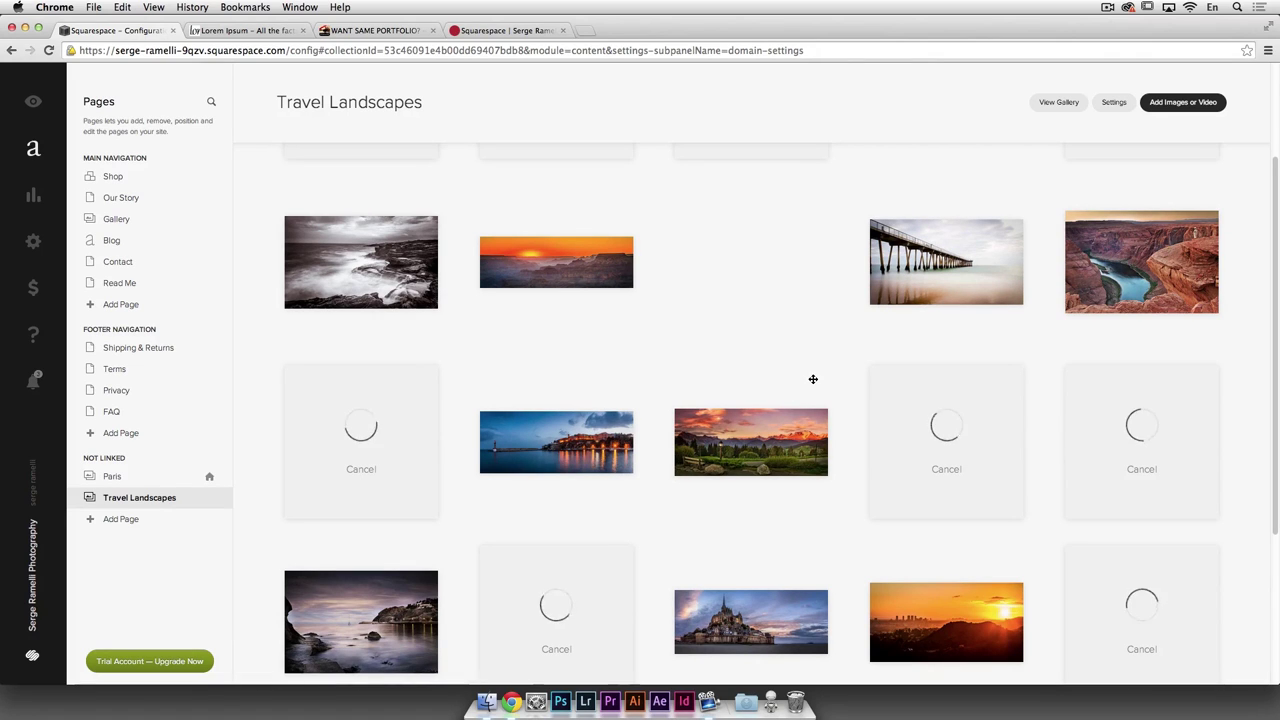
scroll(813, 379, up, 2)
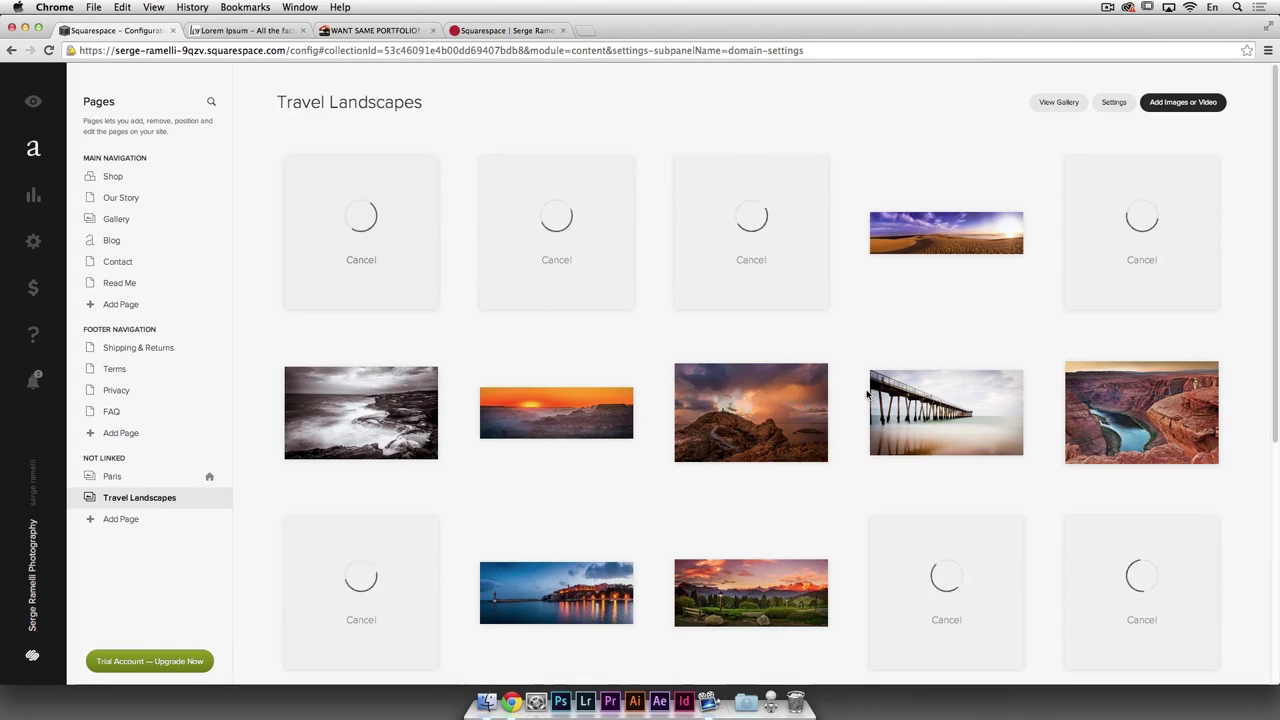
scroll(867, 393, down, 5)
scroll(867, 395, up, 3)
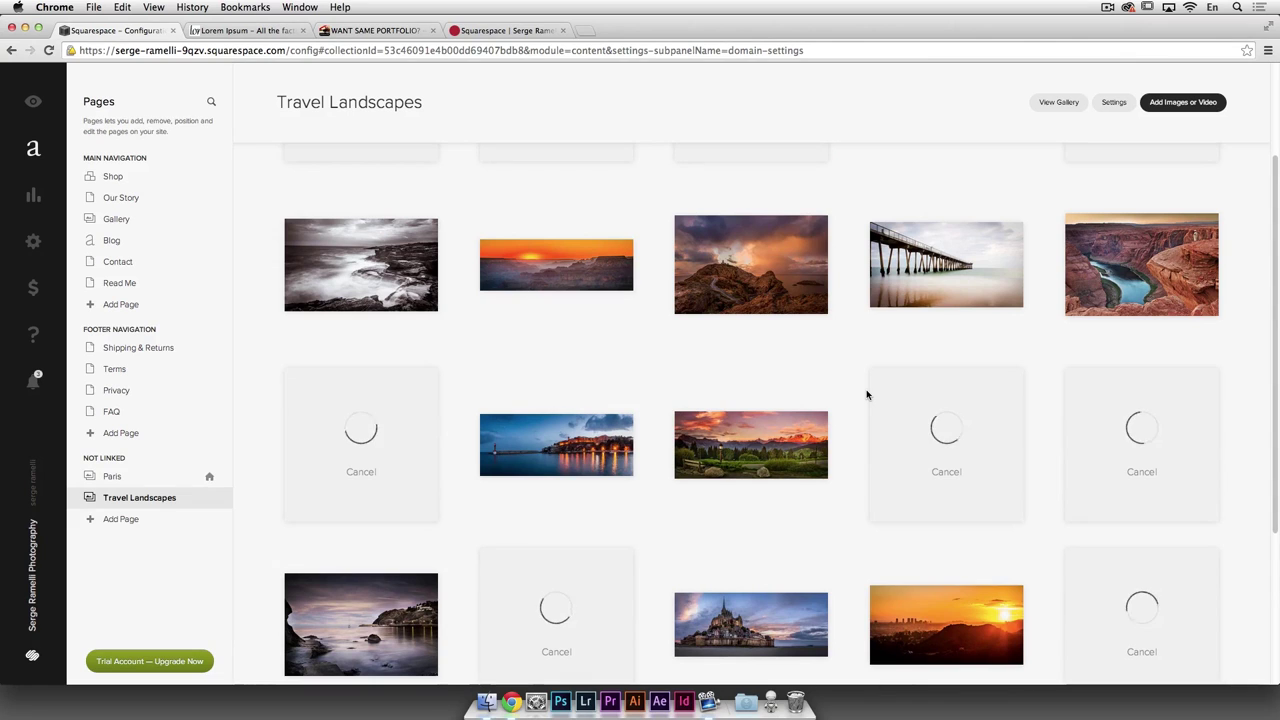
scroll(867, 394, up, 3)
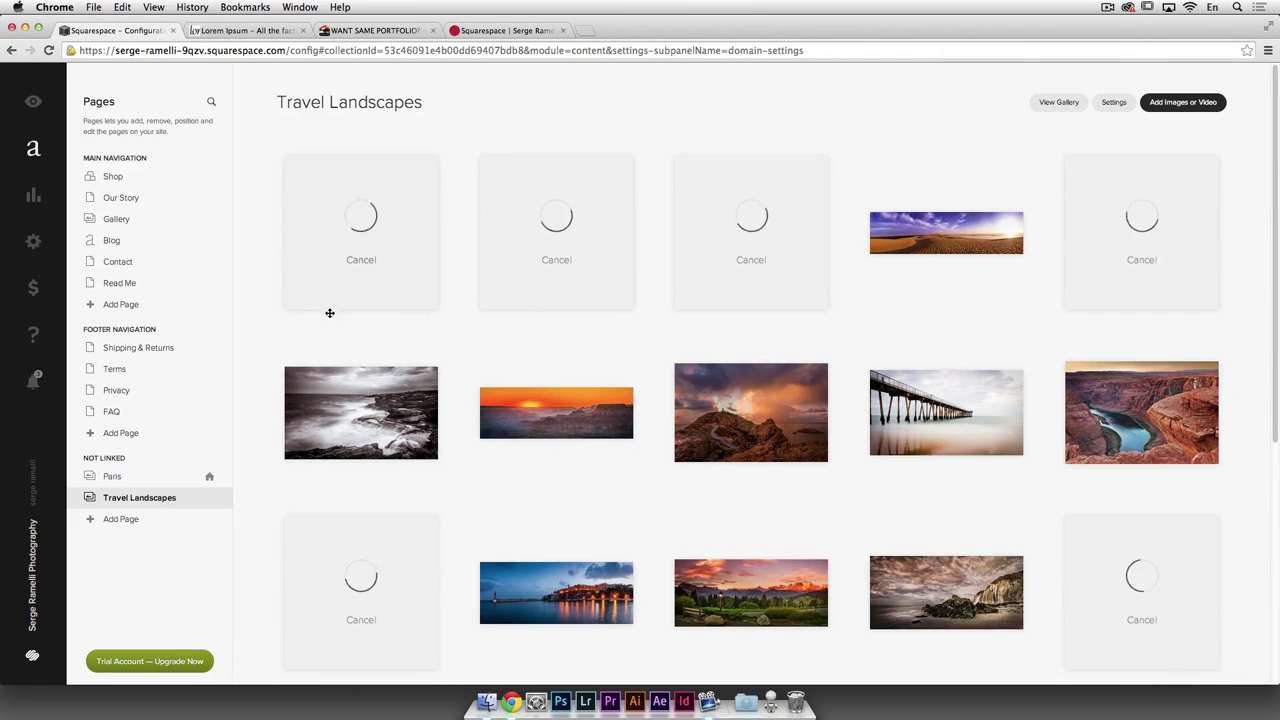
Step: Create another unlinked gallery page named 'Portraits'
click(120, 519)
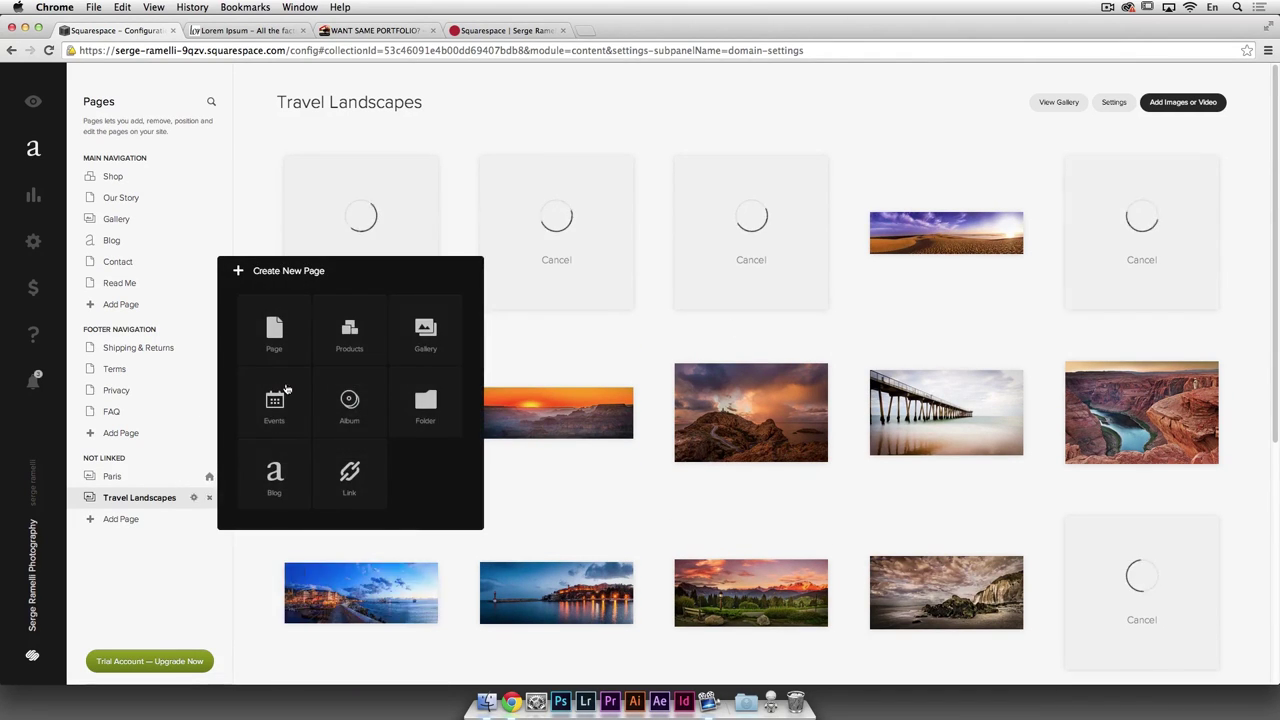
click(430, 340)
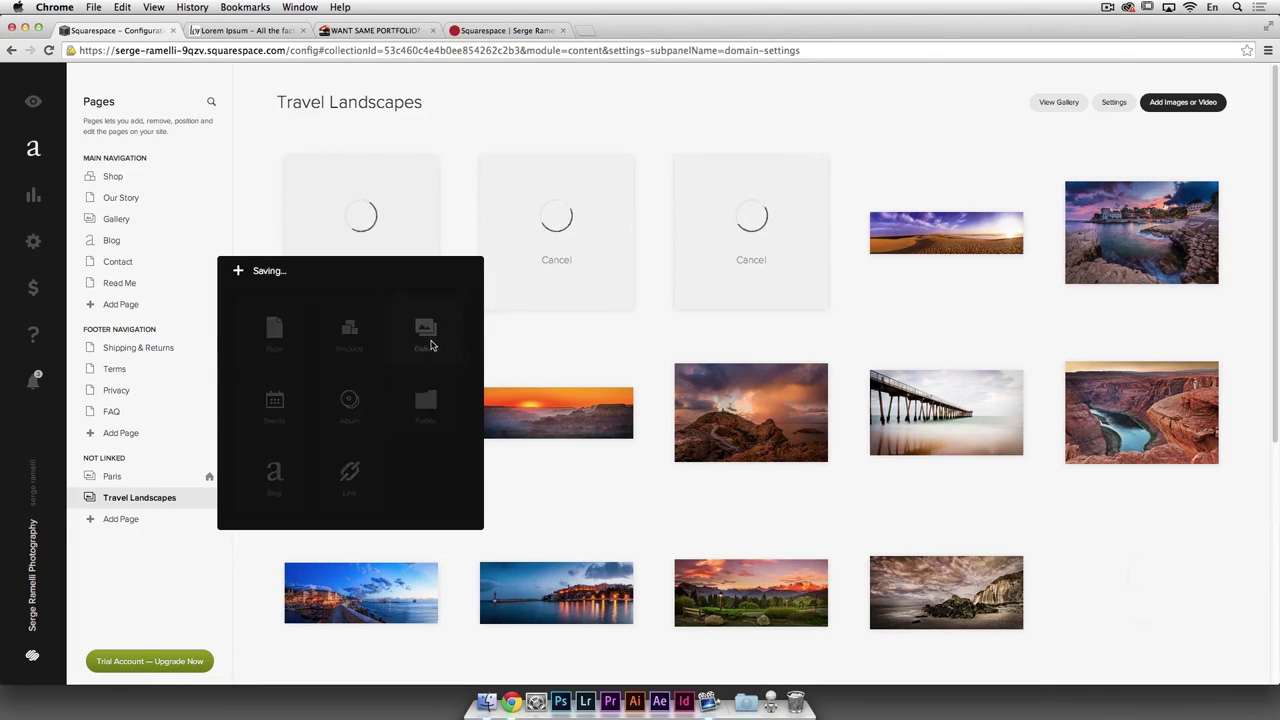
drag(370, 375, 228, 358)
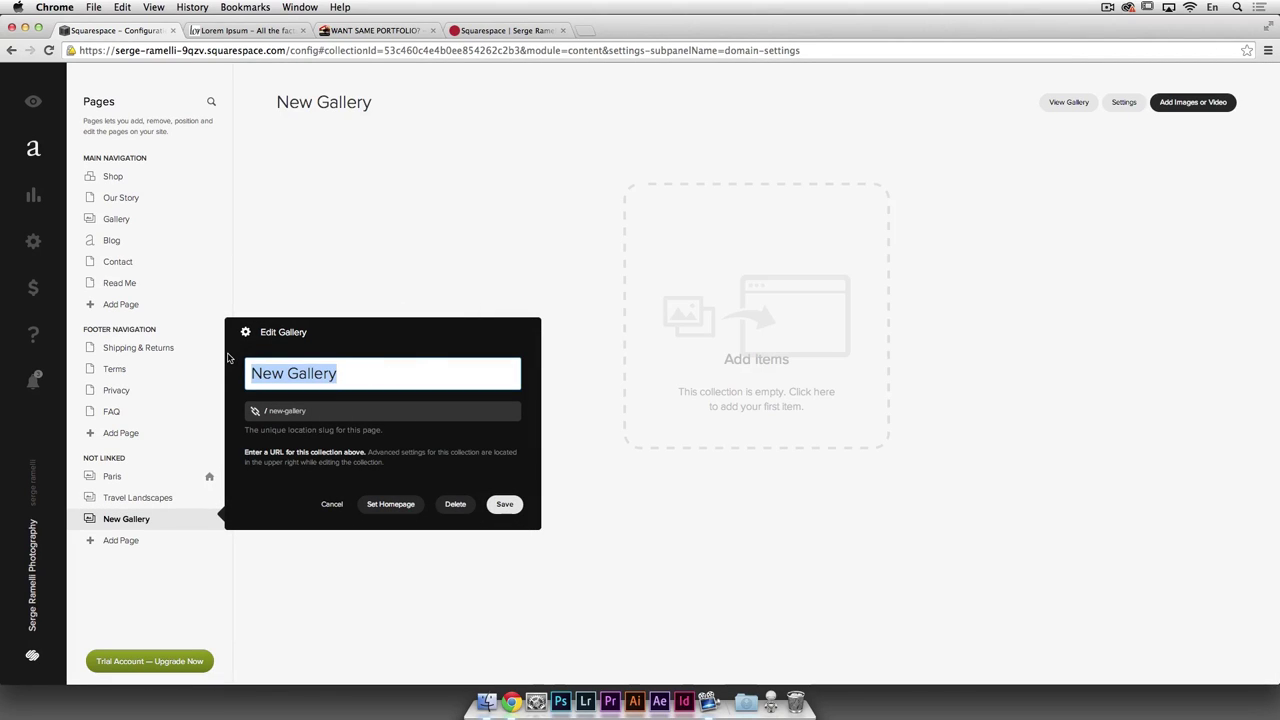
text(Portrai)
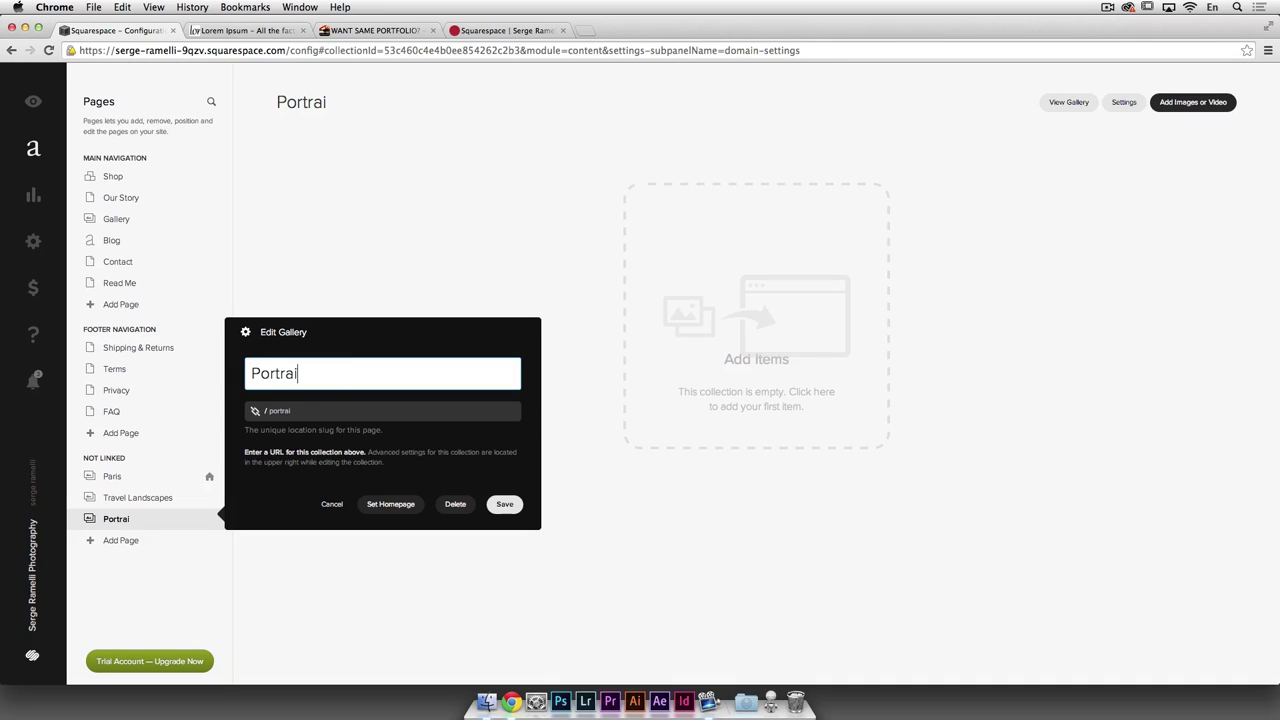
text(ts)
click(505, 504)
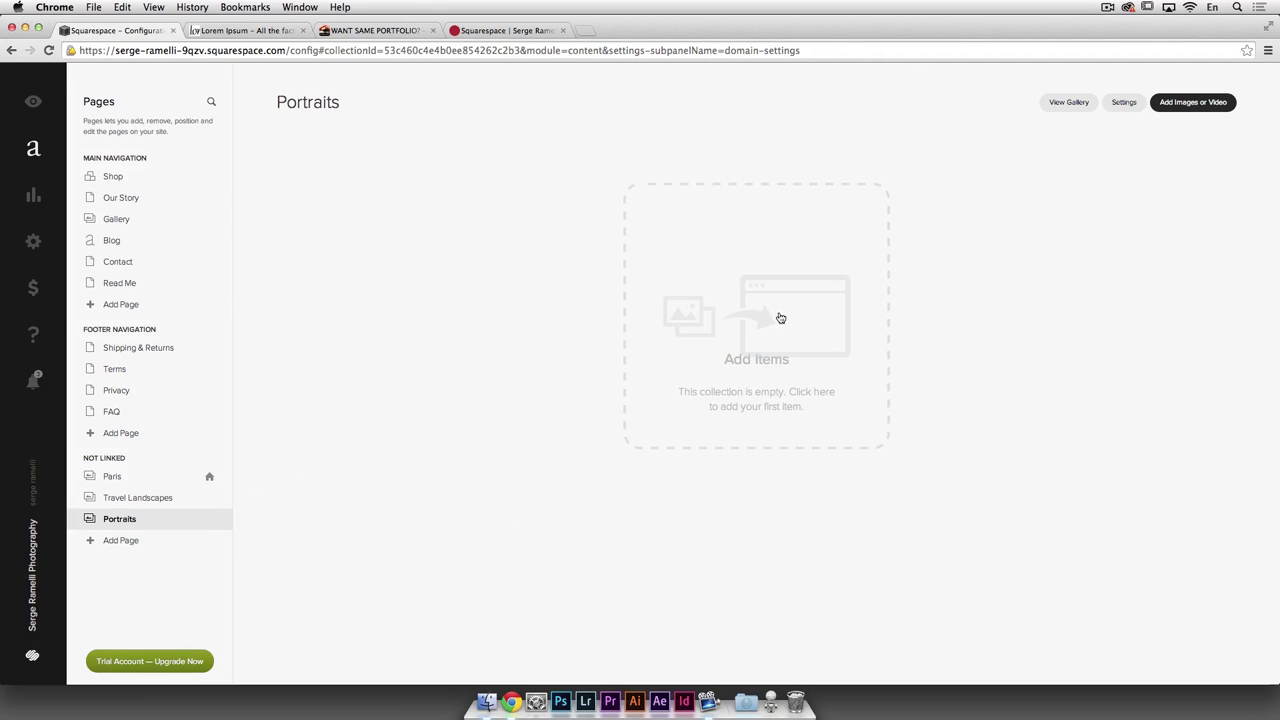
Step: Upload all photos from the portrait folder, AlexBaseball2.jpg onward, into Portraits
click(781, 318)
click(637, 133)
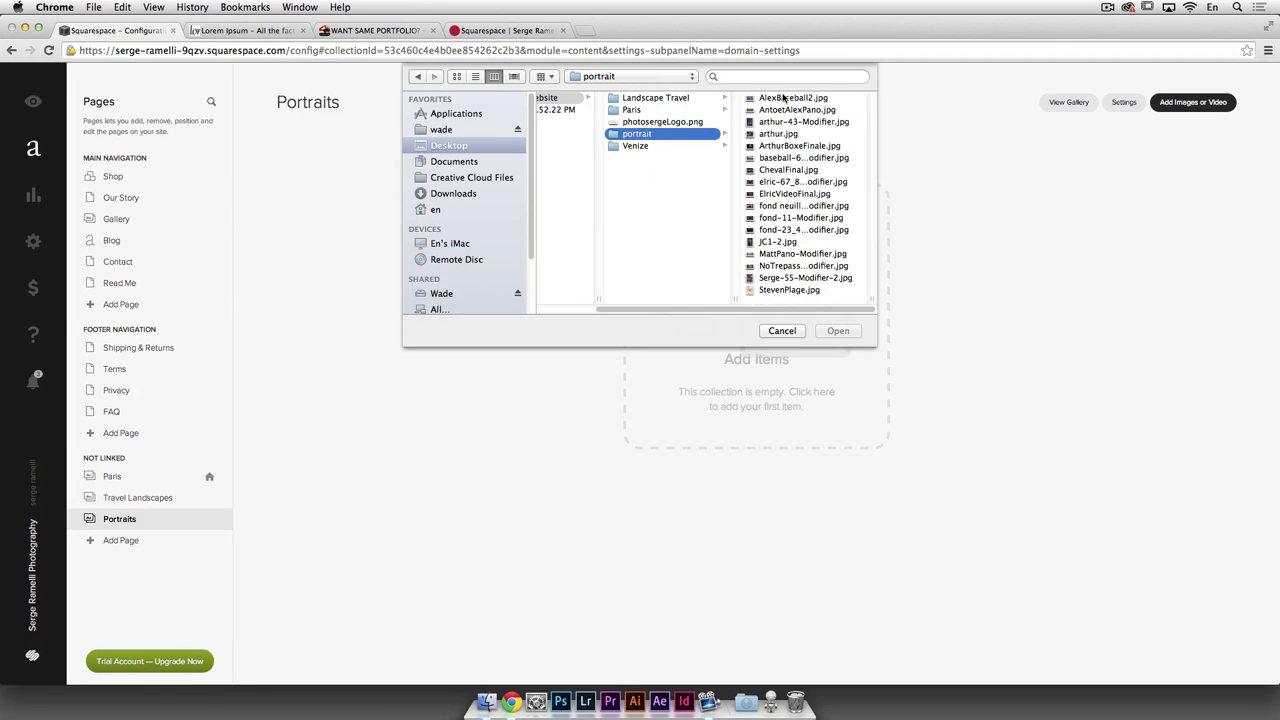
click(783, 97)
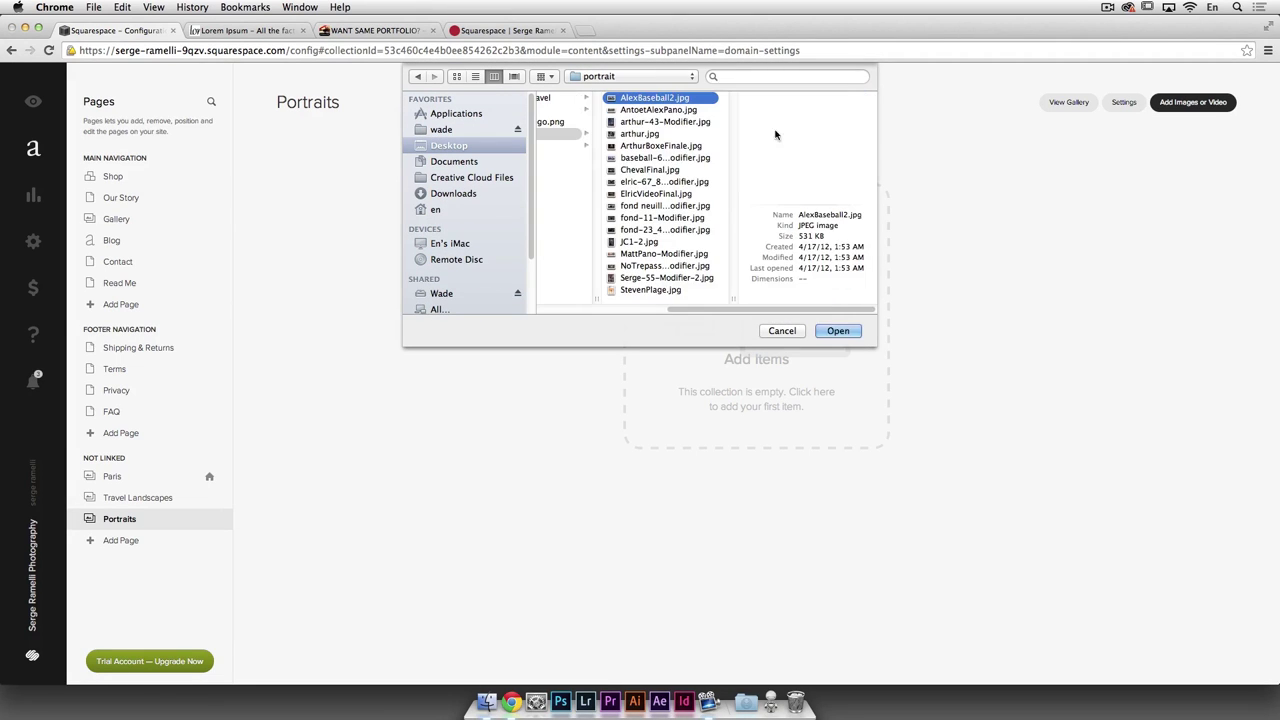
shift+click(650, 290)
click(836, 330)
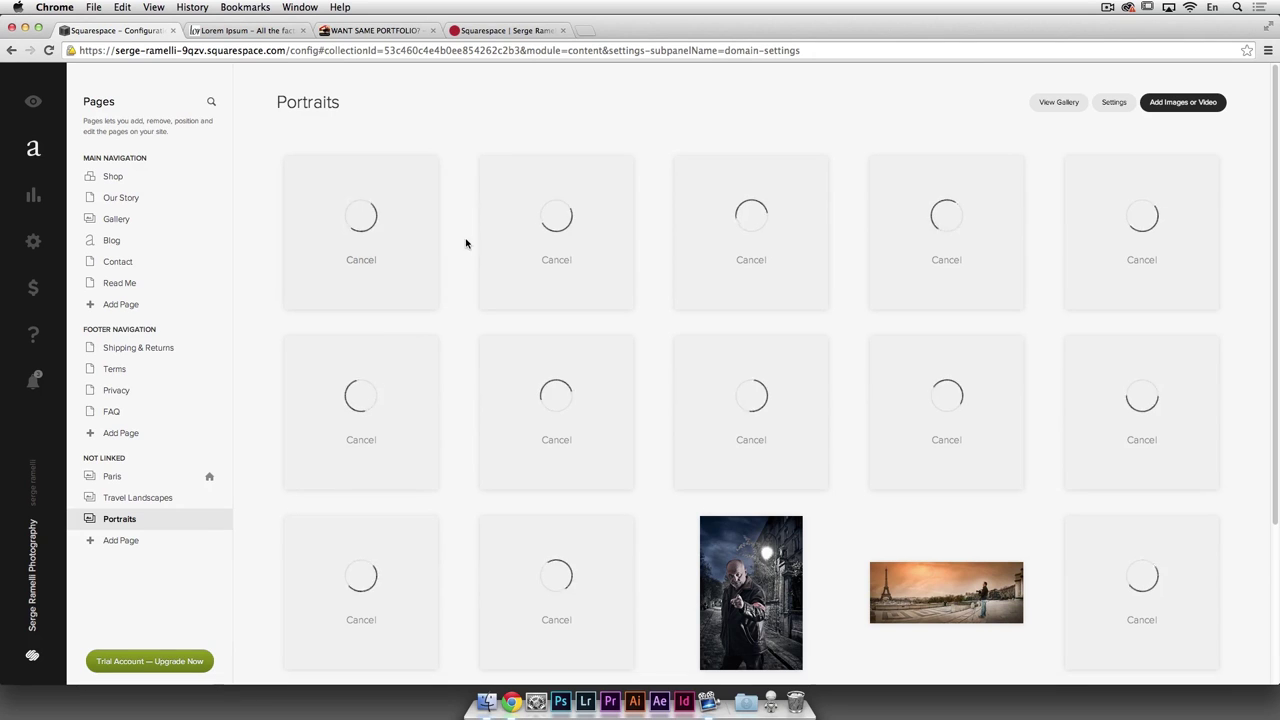
Step: Check the Travel Landscapes and Portraits galleries, then reopen the new-page choices
click(146, 499)
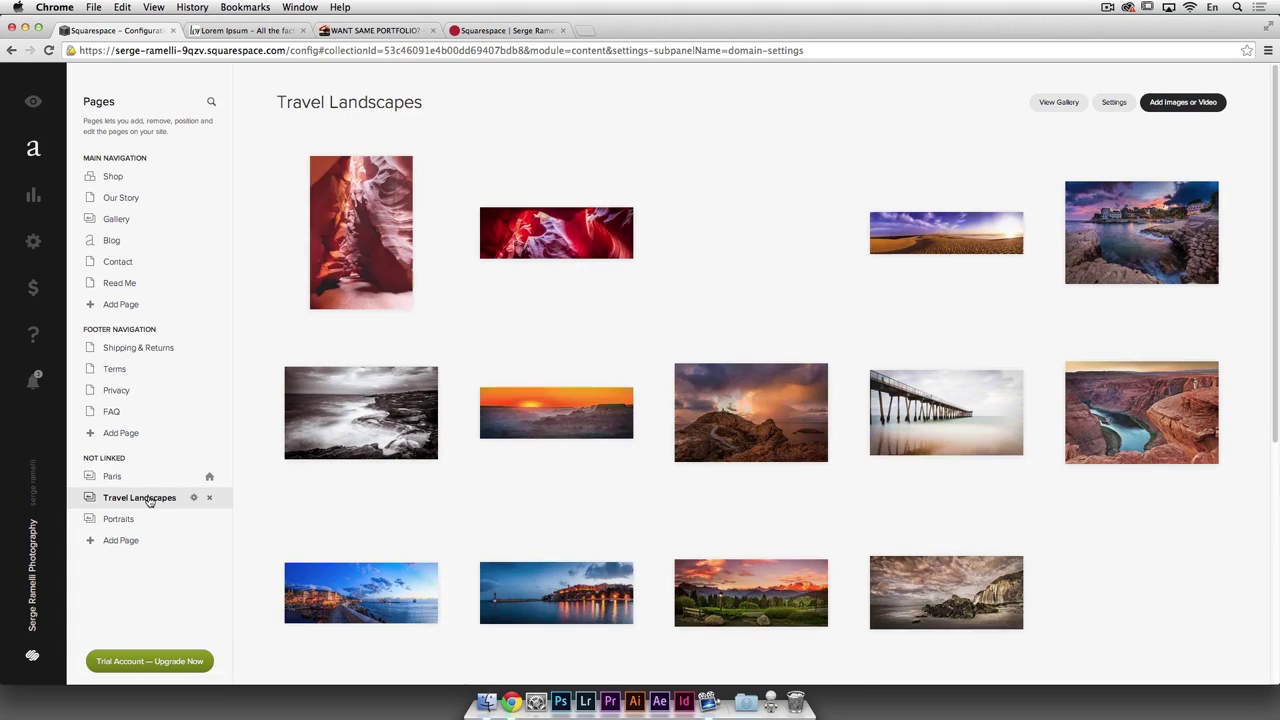
click(137, 518)
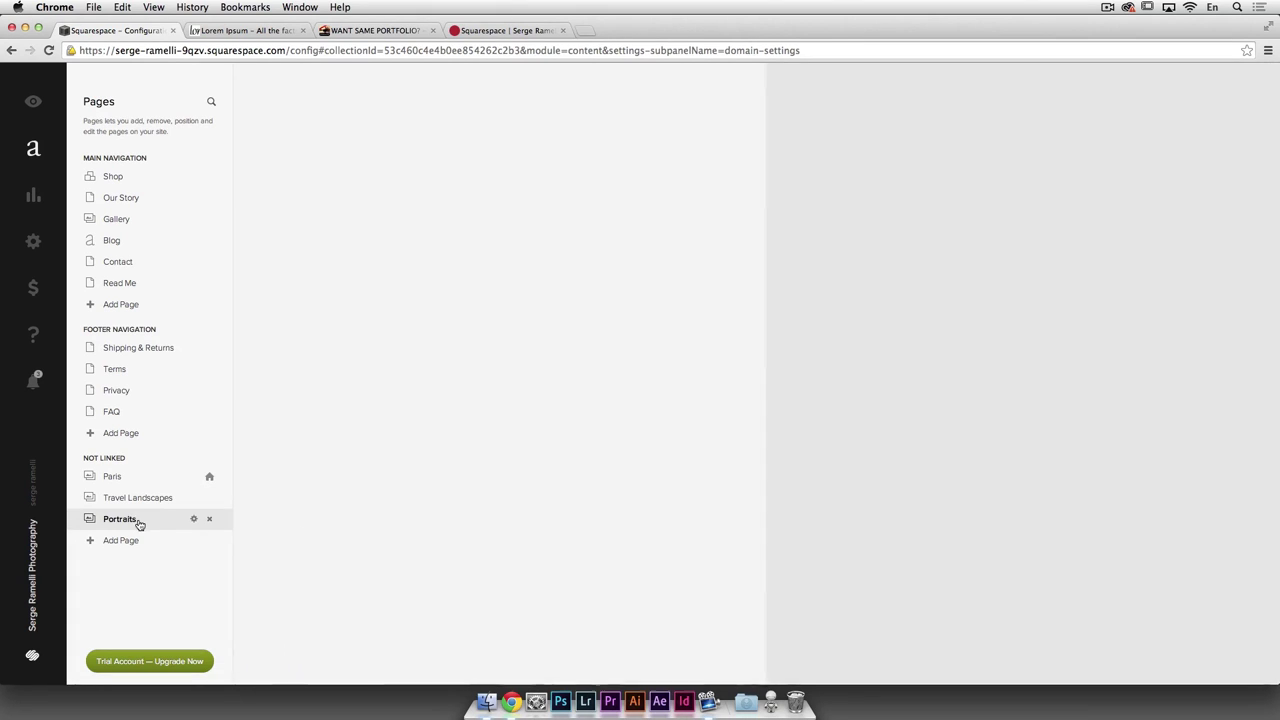
click(124, 540)
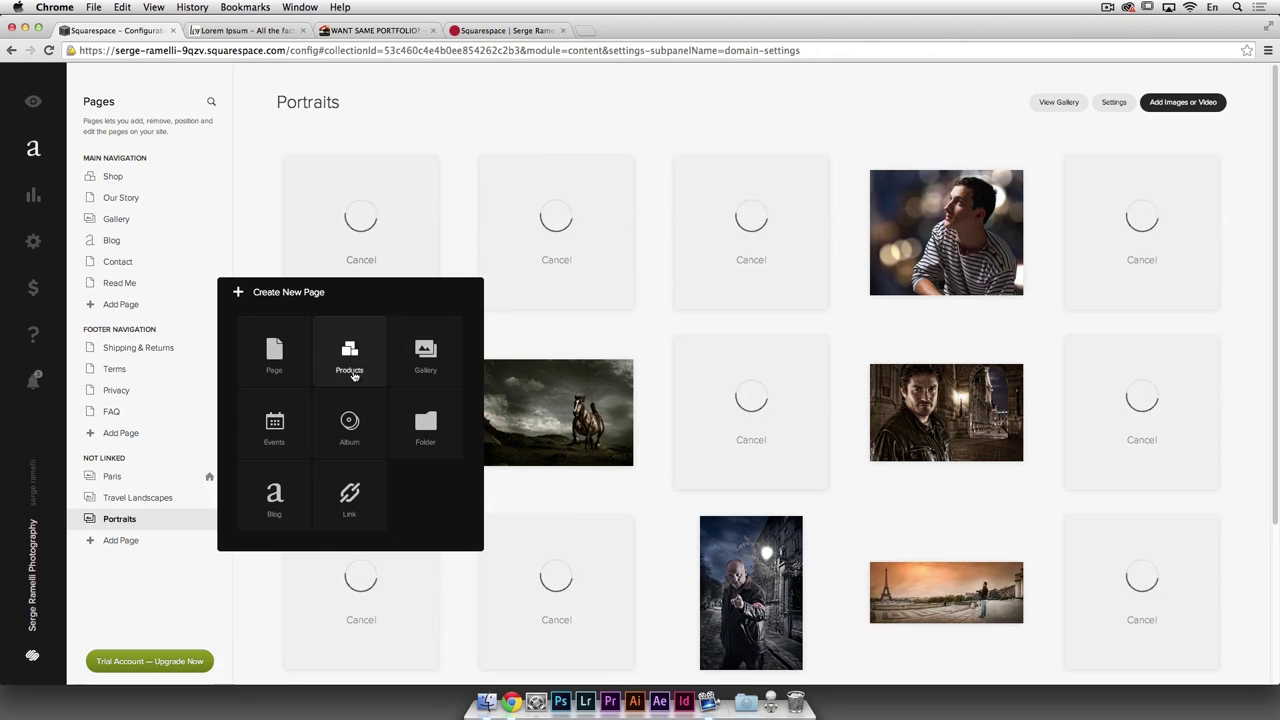
click(193, 580)
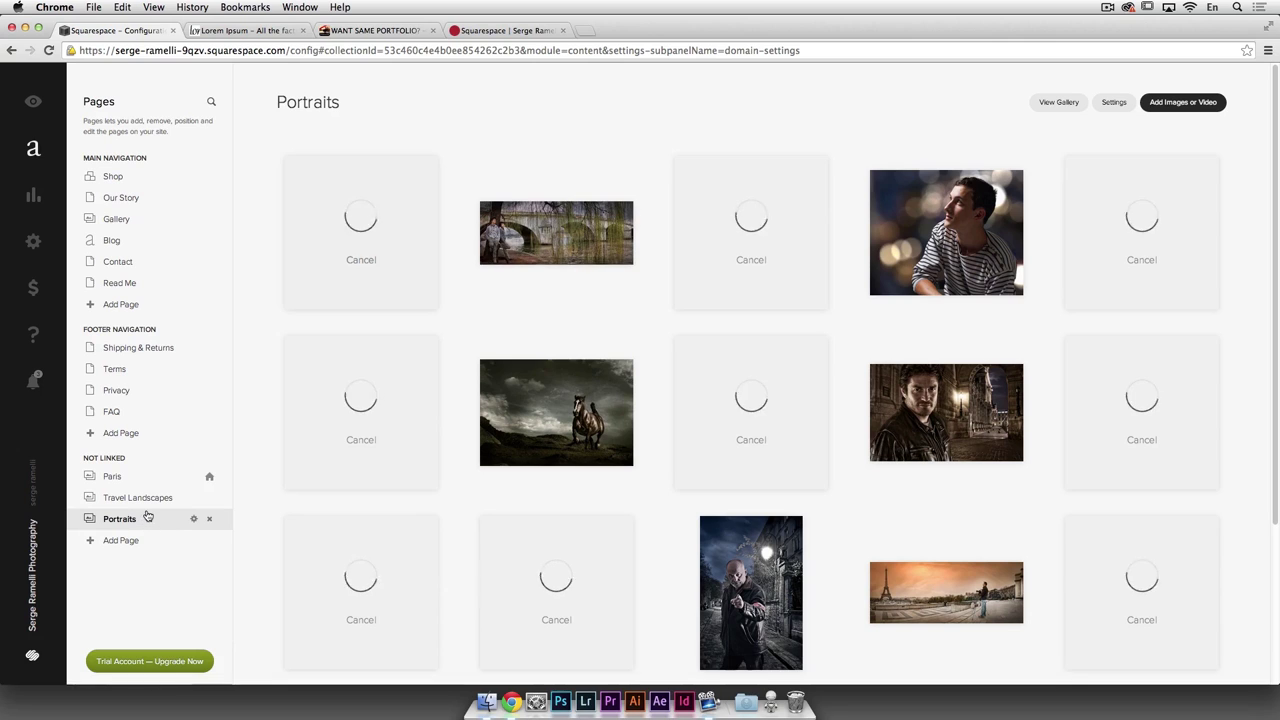
click(134, 542)
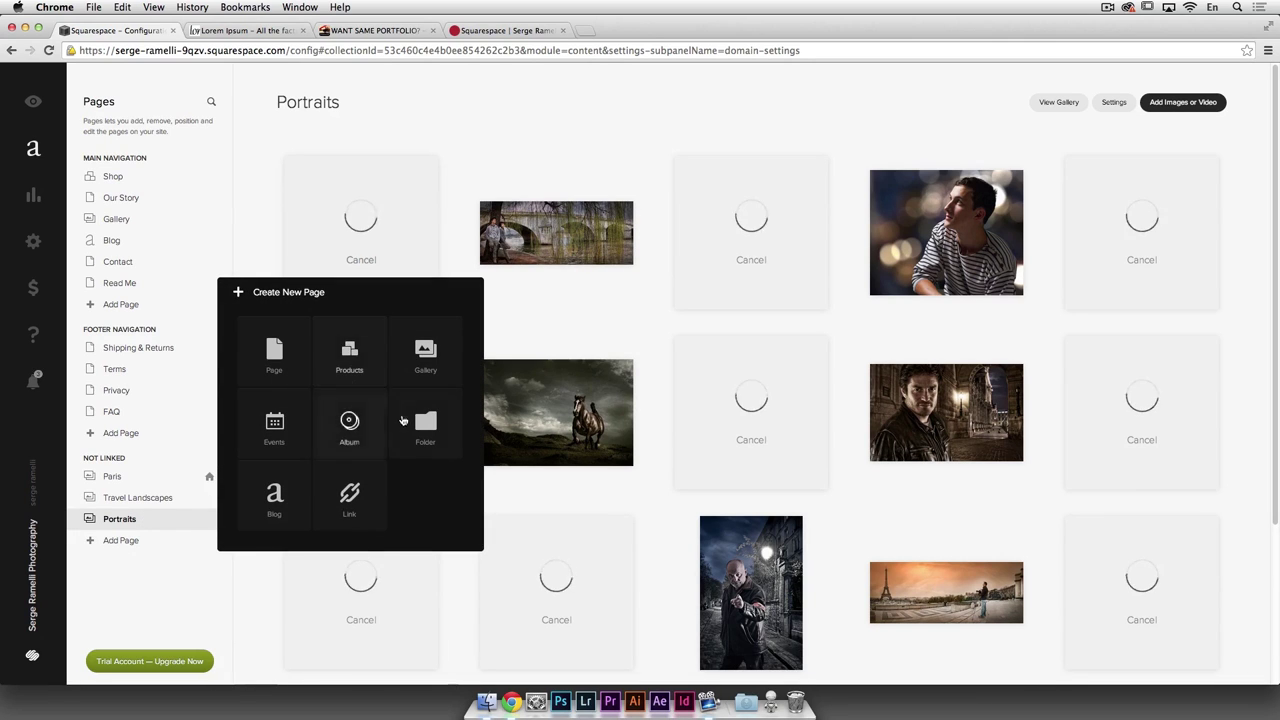
Step: Create a blog page titled with the photographer's name followed by 'Blog'
click(275, 500)
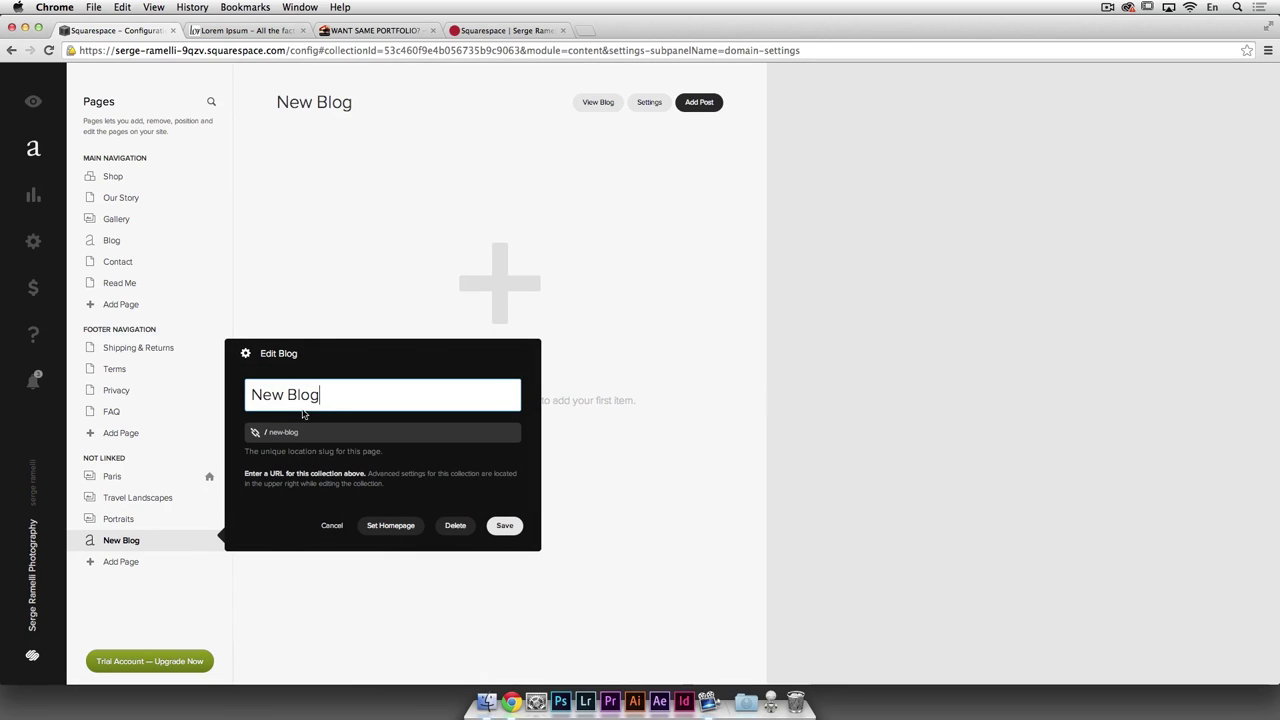
drag(321, 394, 208, 376)
text(S)
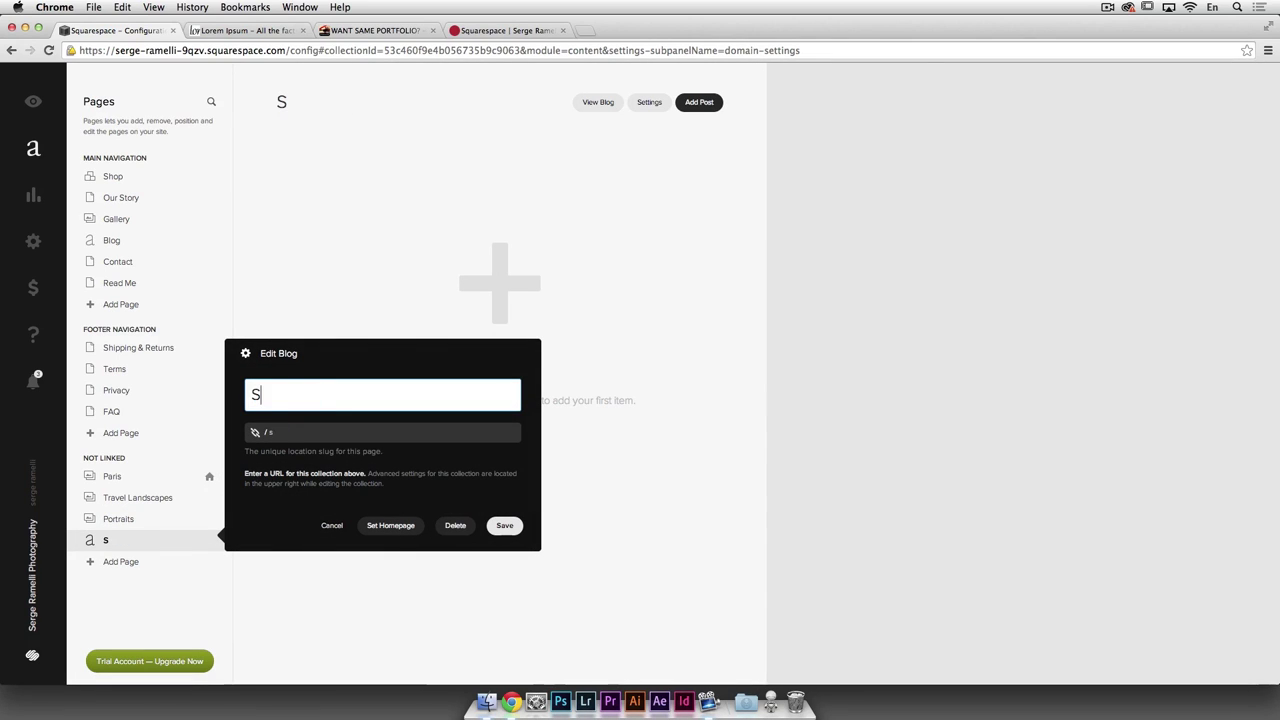
text(erge Ramelli Blog)
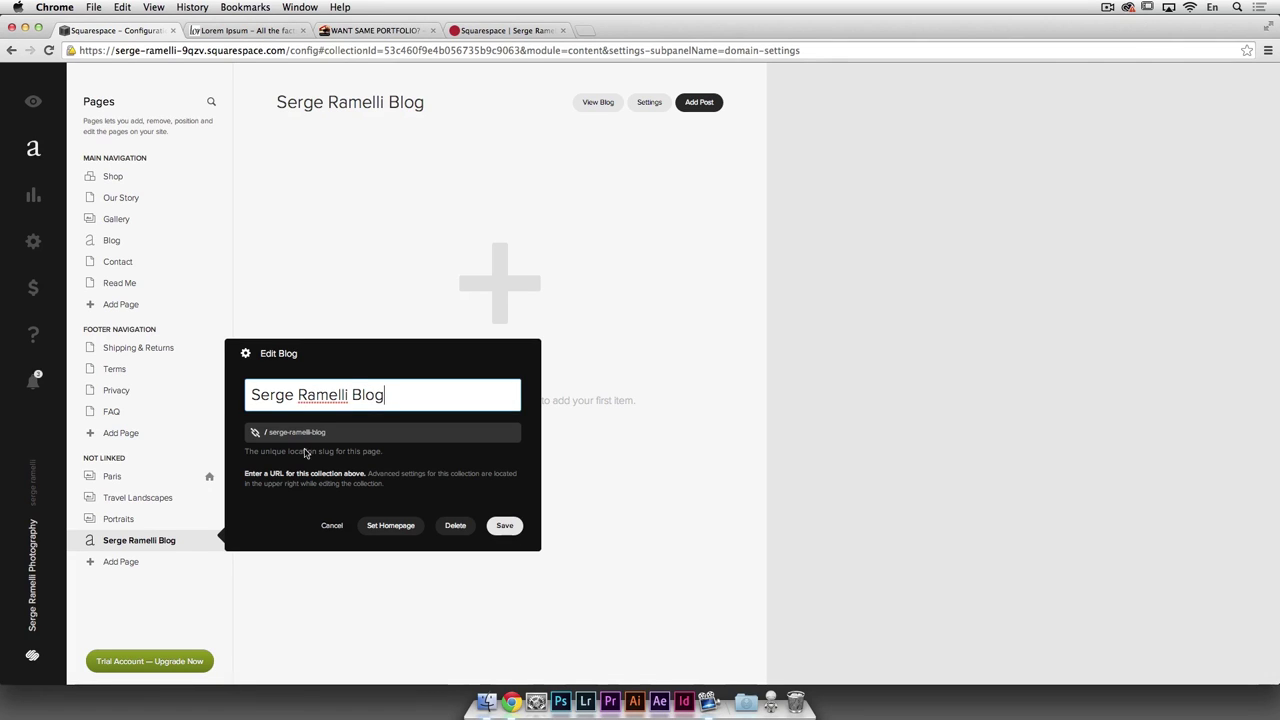
click(505, 525)
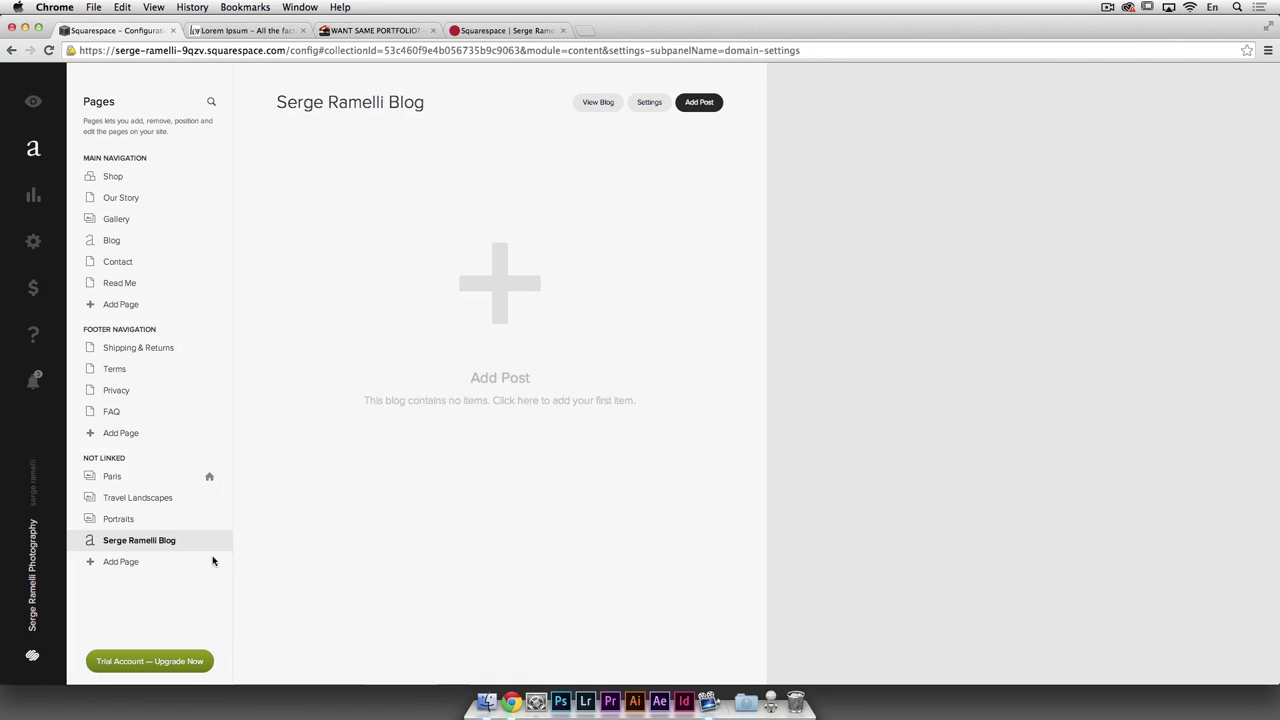
Step: Add an unlinked products page named 'Fine prints'
click(128, 564)
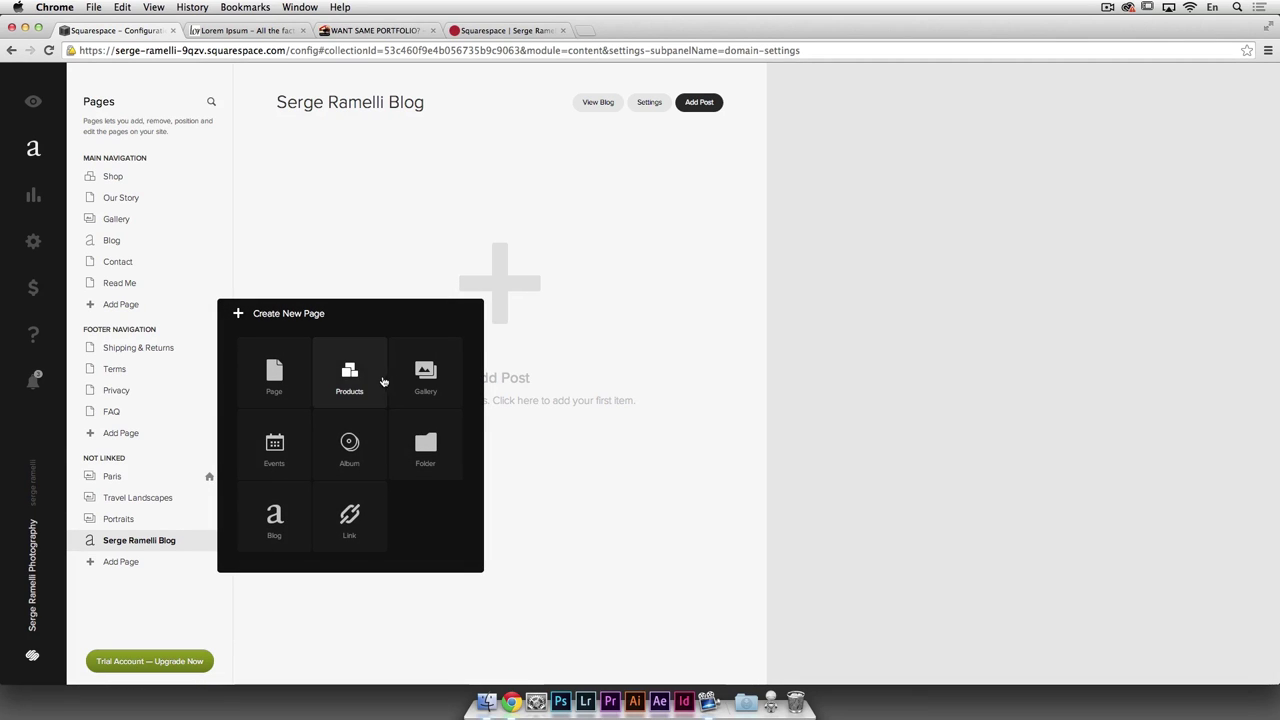
click(350, 373)
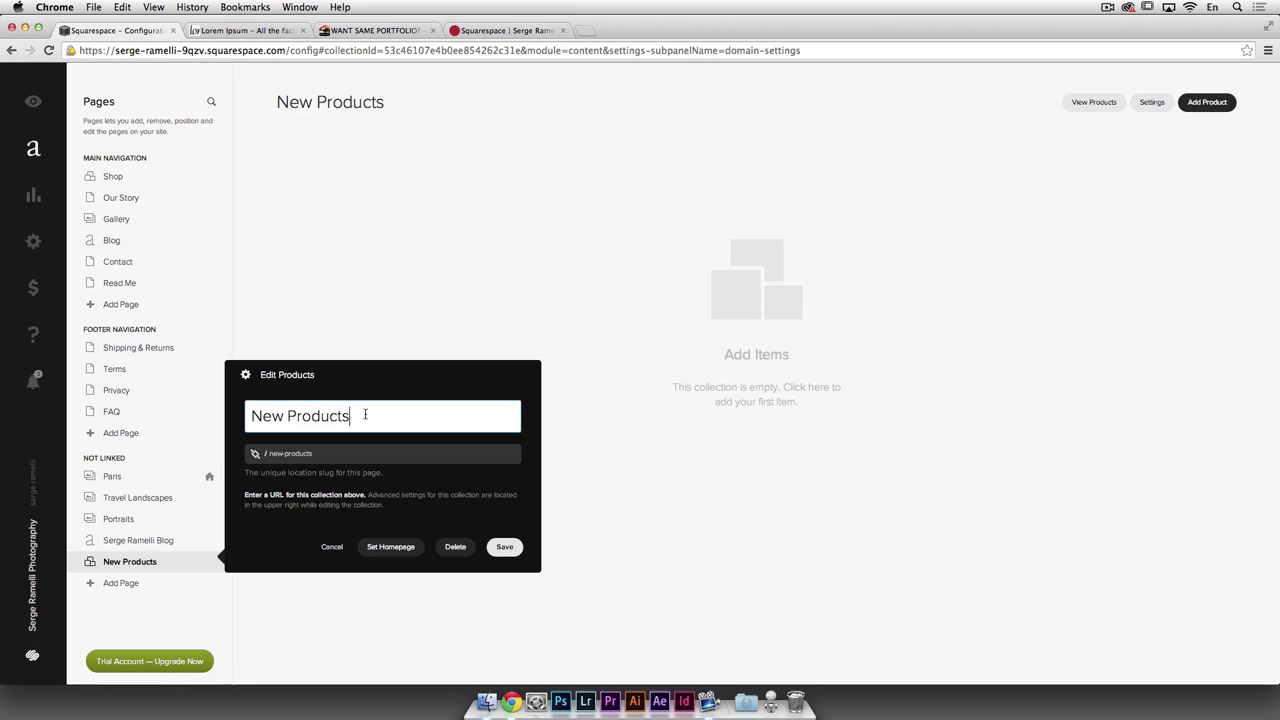
text(Fine)
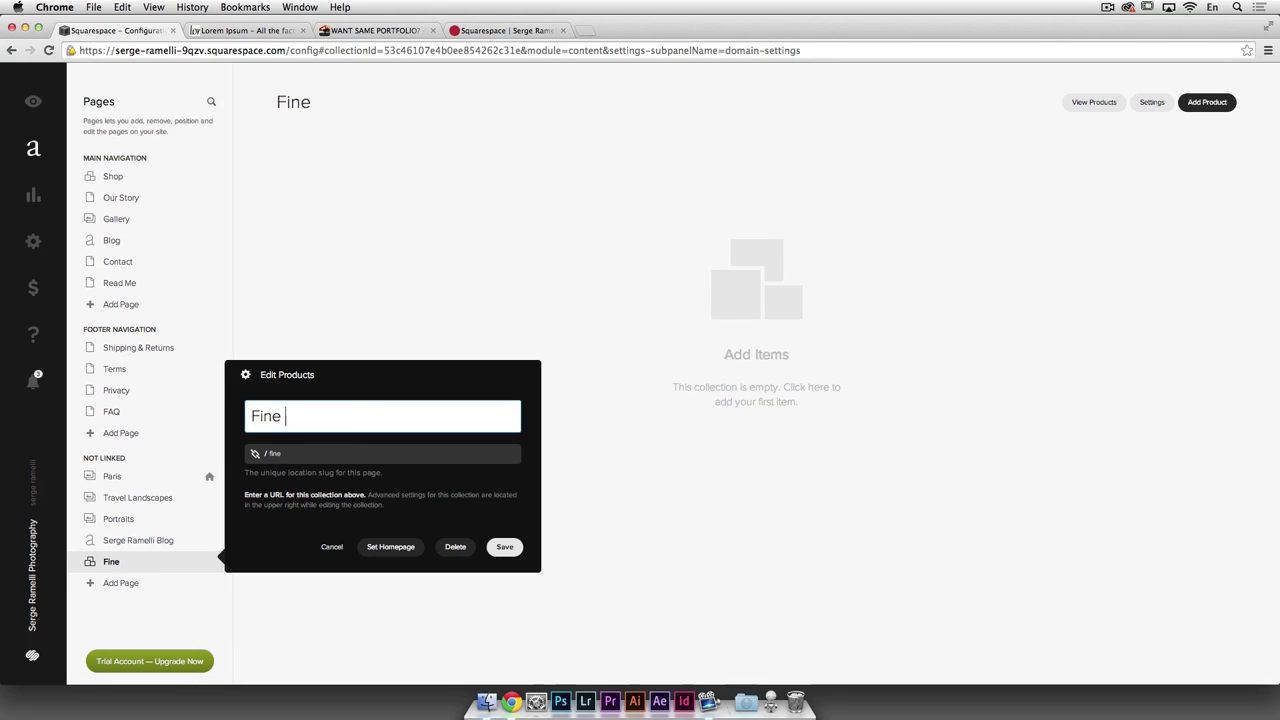
text( prints)
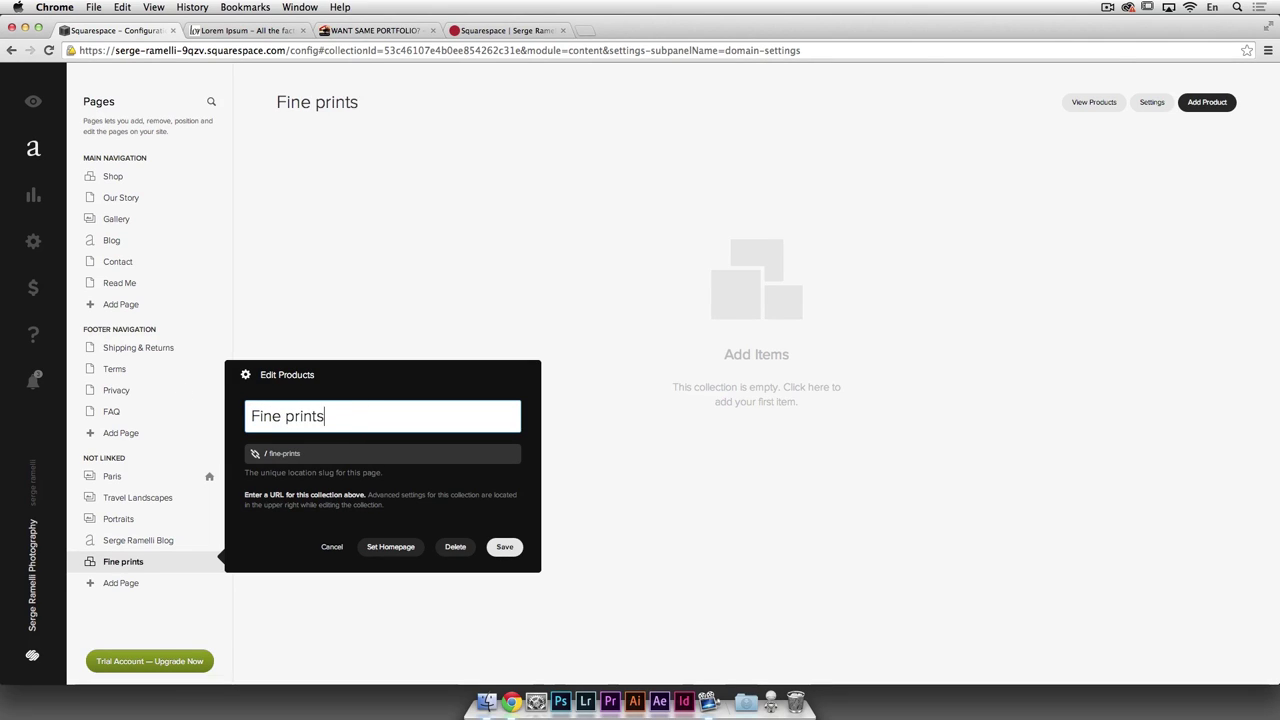
click(514, 551)
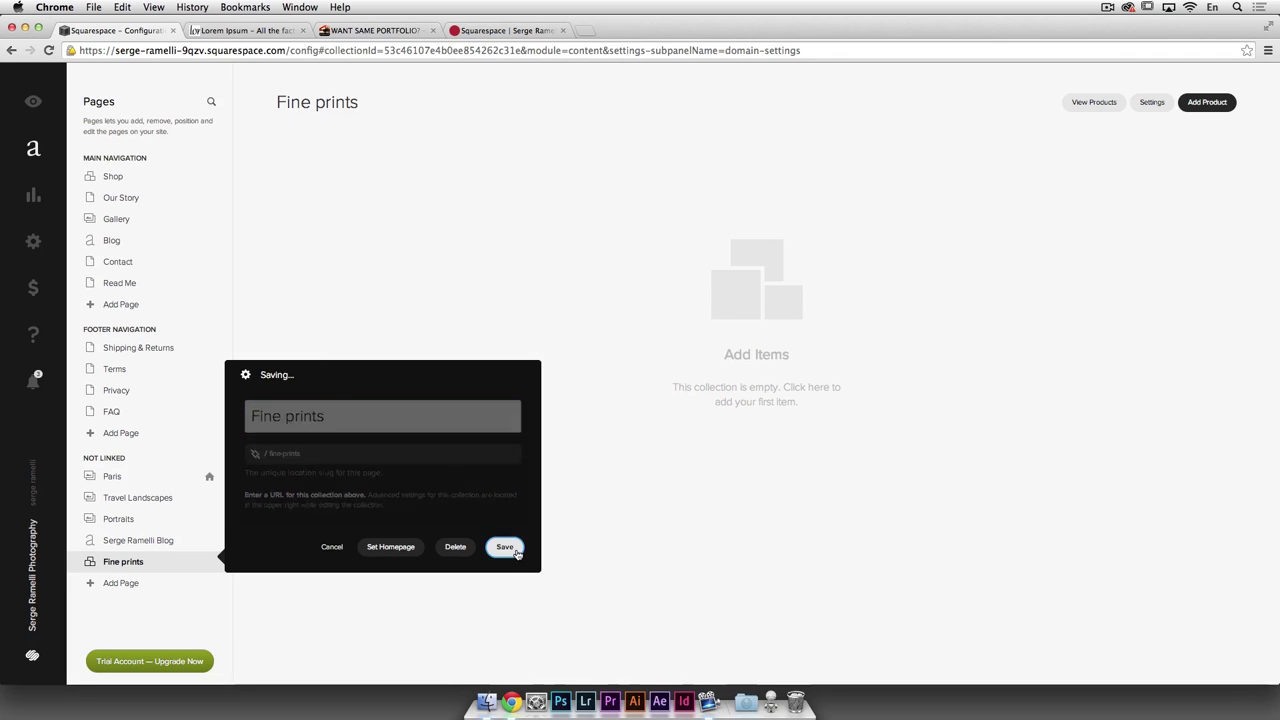
click(116, 583)
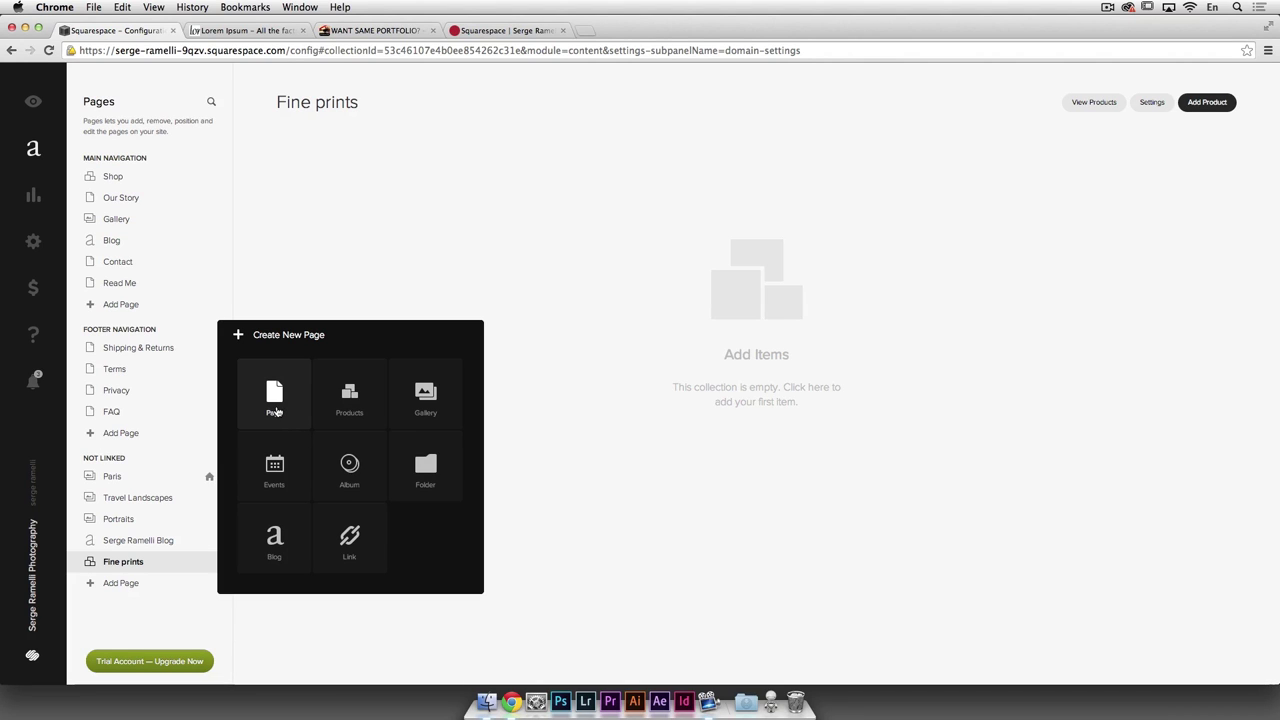
Step: Create an unlinked standard page named 'About Page'
click(276, 400)
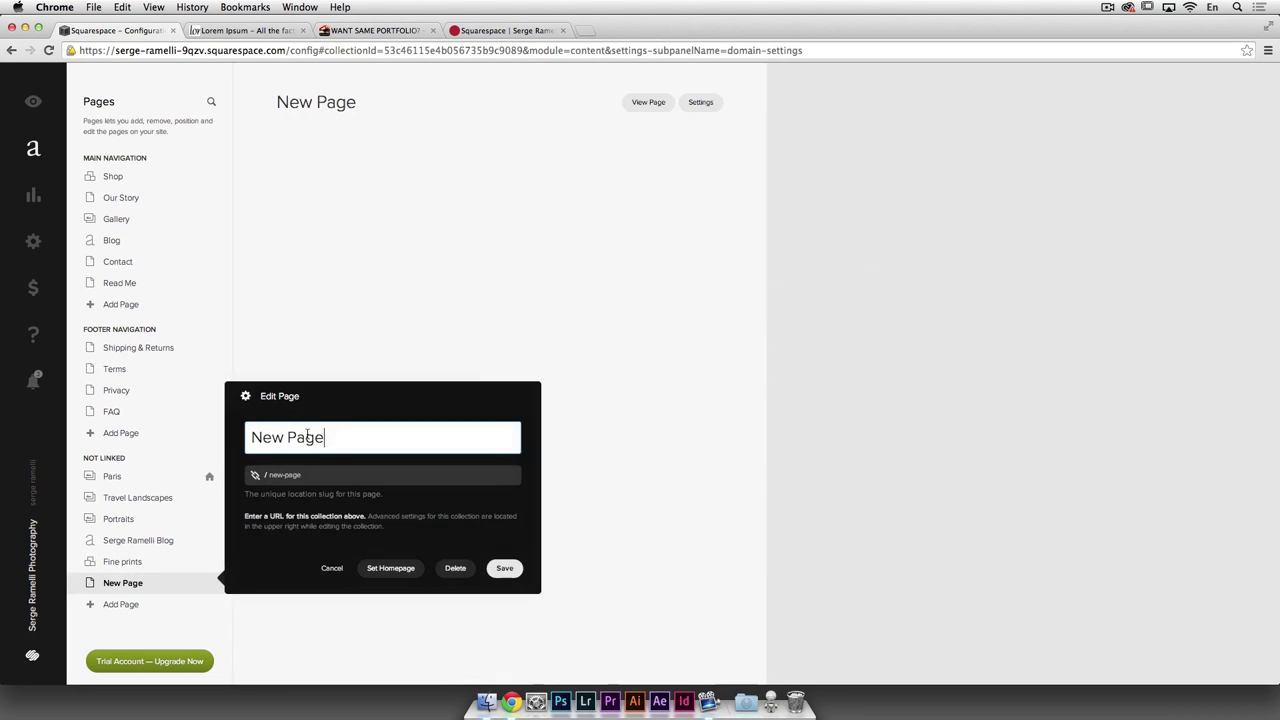
text(About)
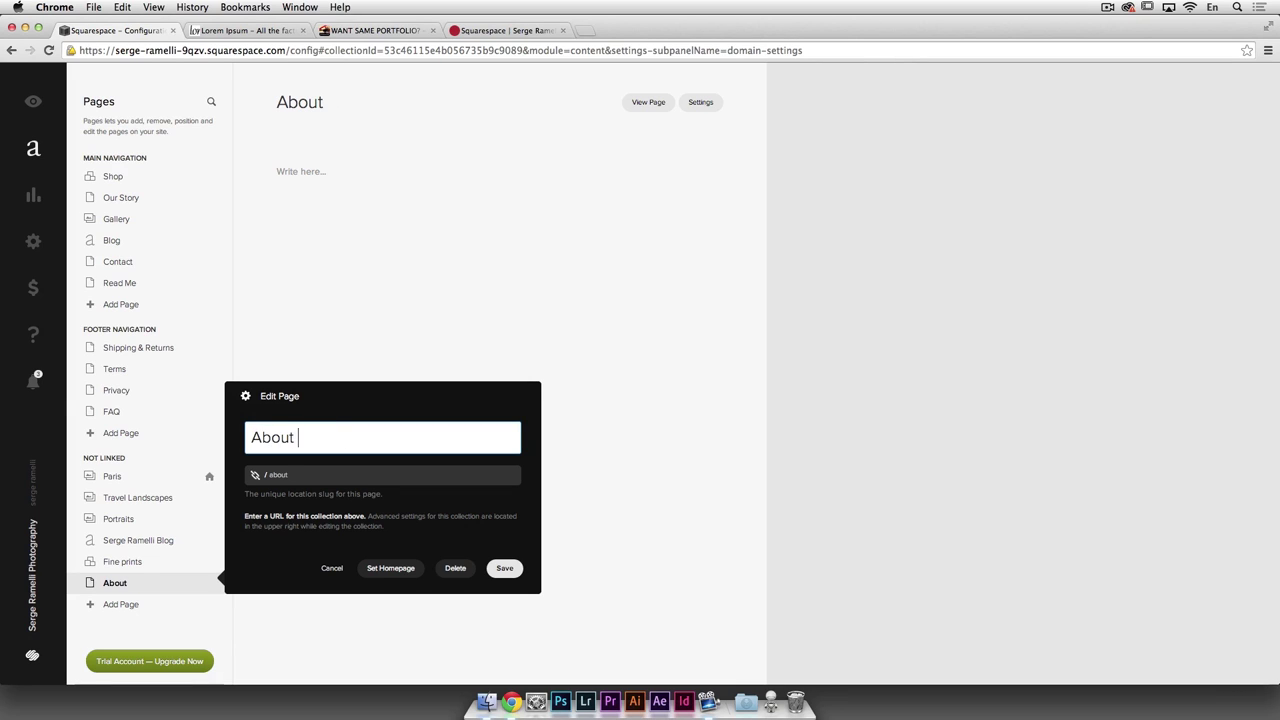
text( Page)
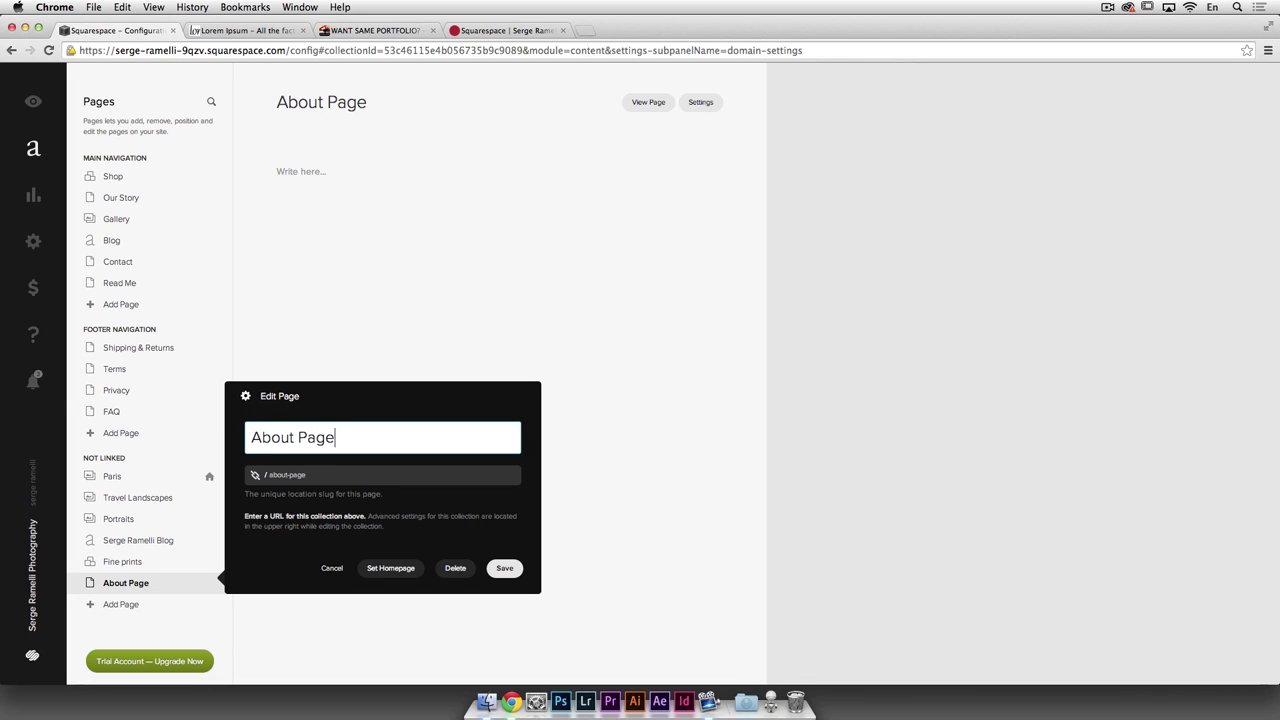
click(503, 568)
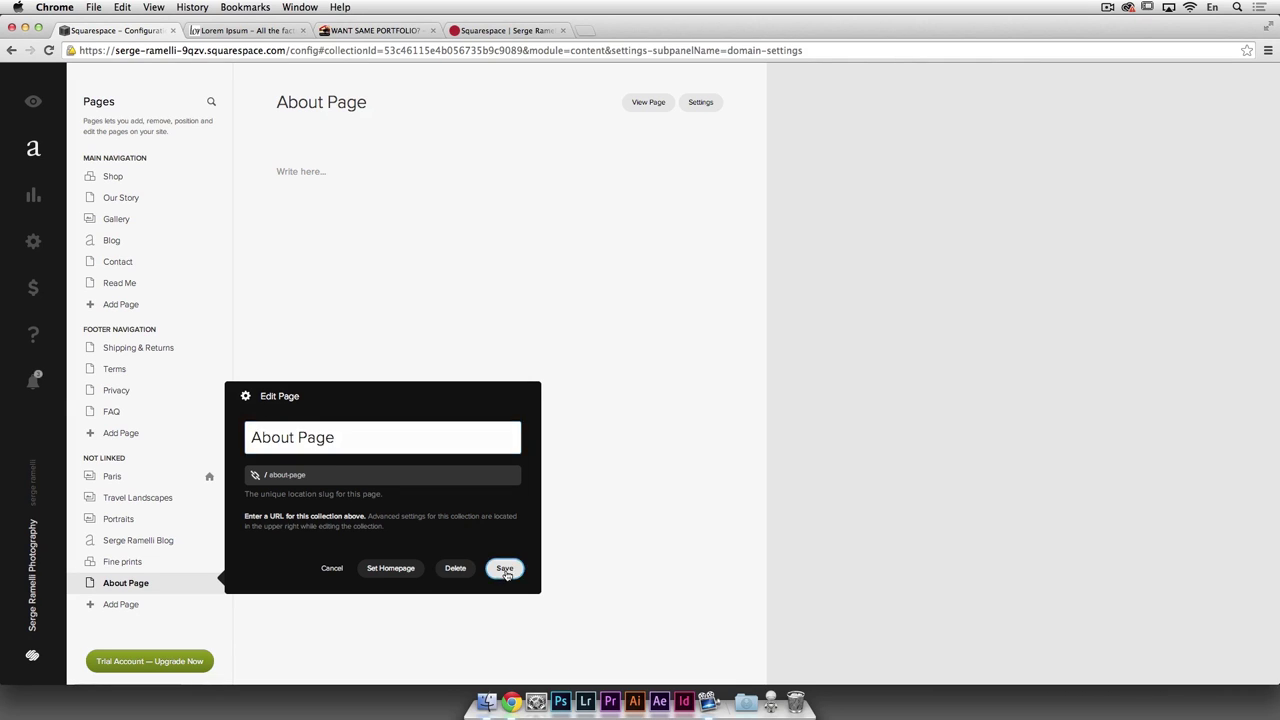
Step: Add a standard page named 'Contact Page', then return to the Paris gallery
click(120, 604)
click(275, 416)
drag(327, 455, 240, 457)
text(Contact Page)
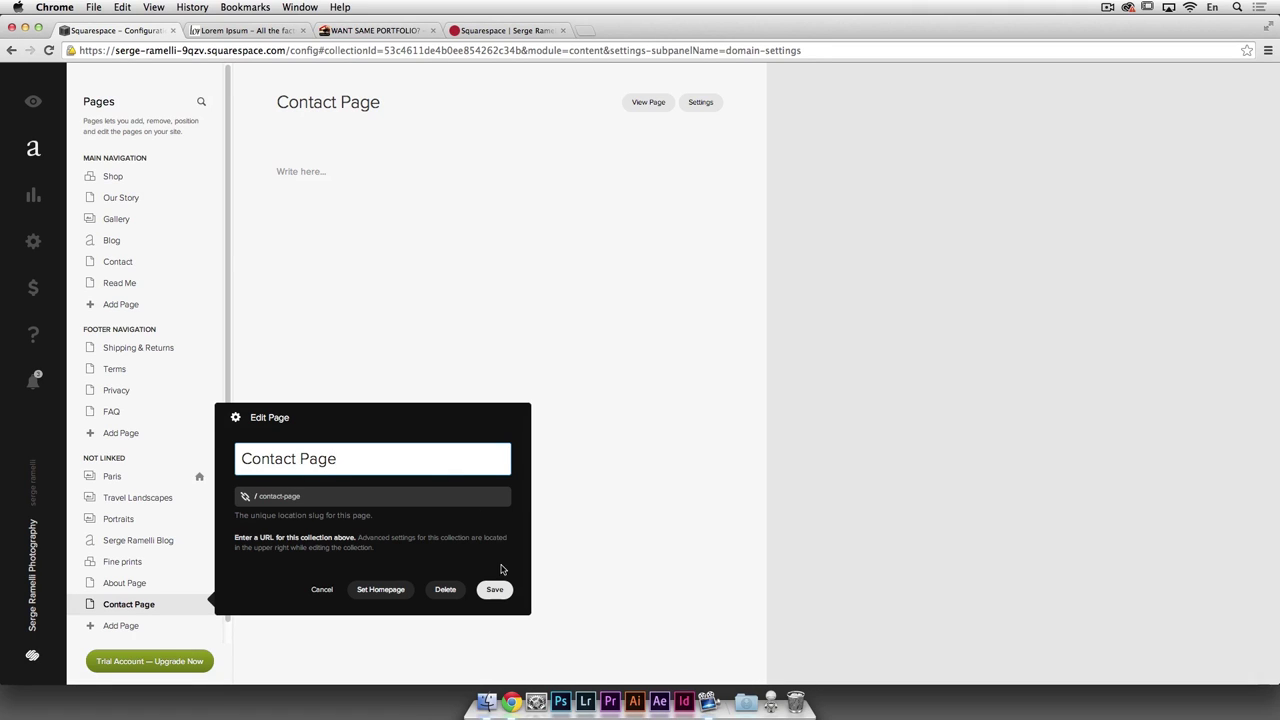
click(494, 589)
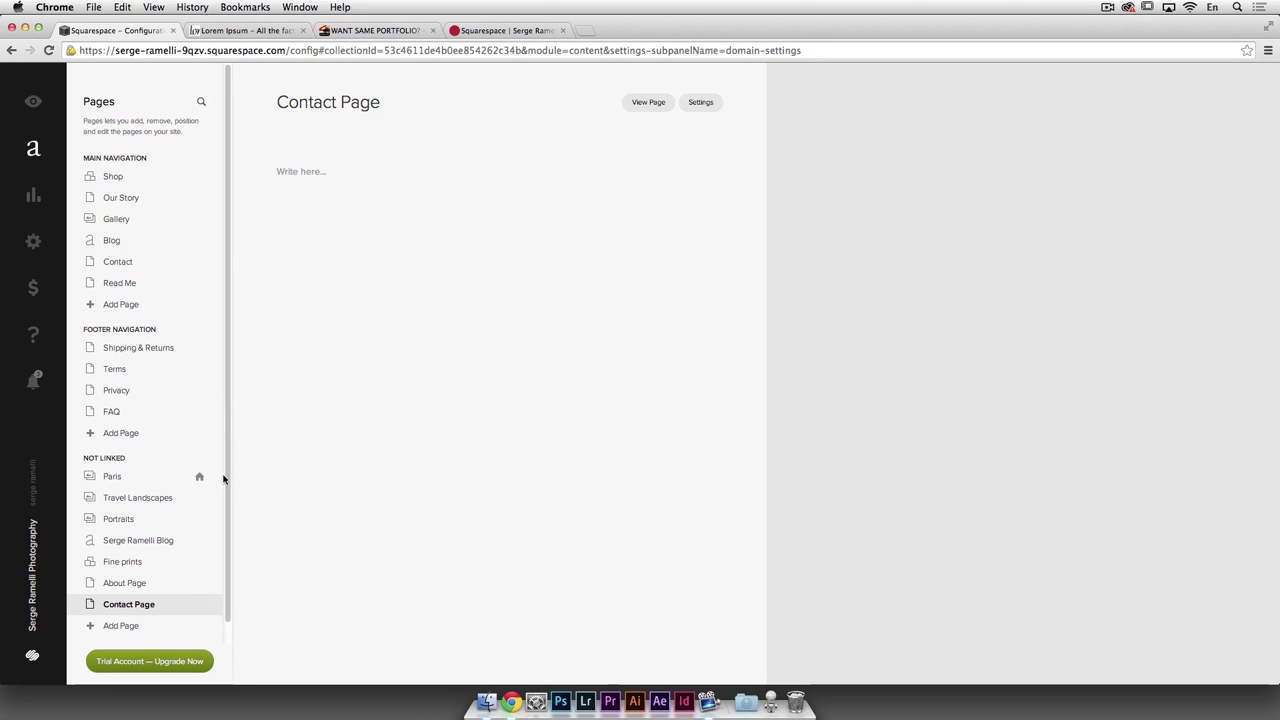
click(108, 477)
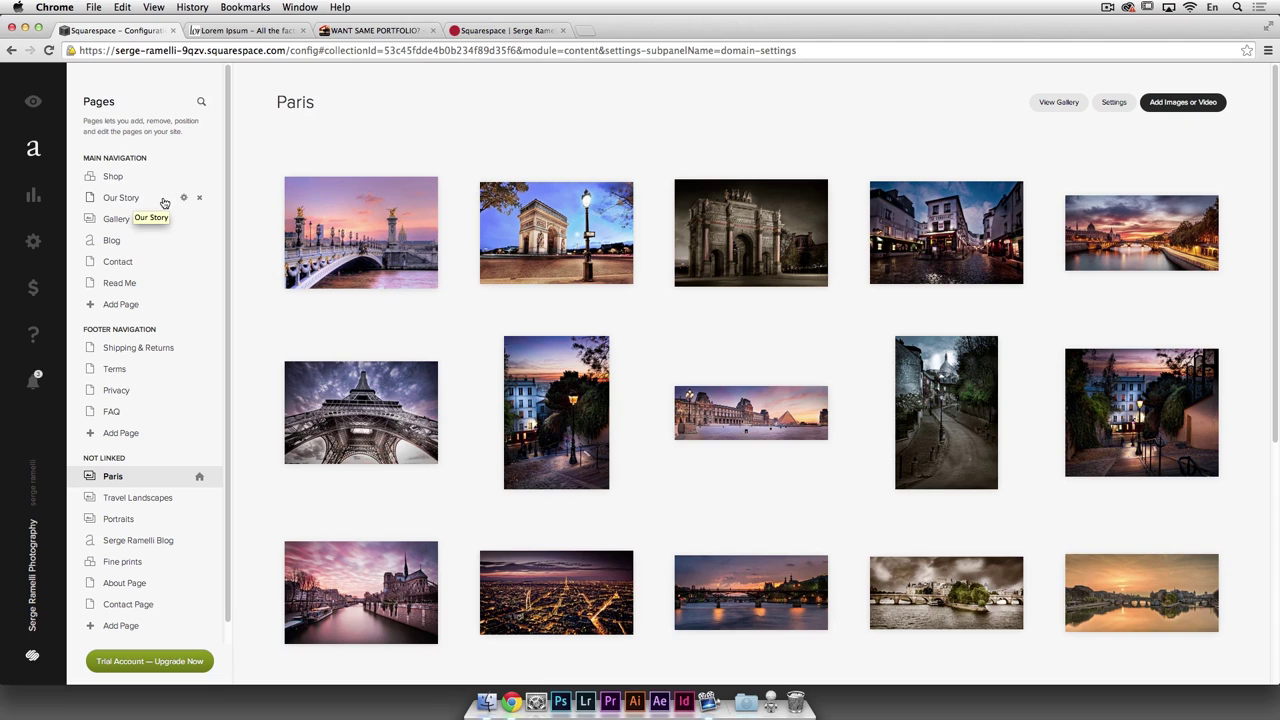
Step: Delete the example pages Our Story, Gallery, Blog, Contact and Read Me, confirming each removal
click(200, 200)
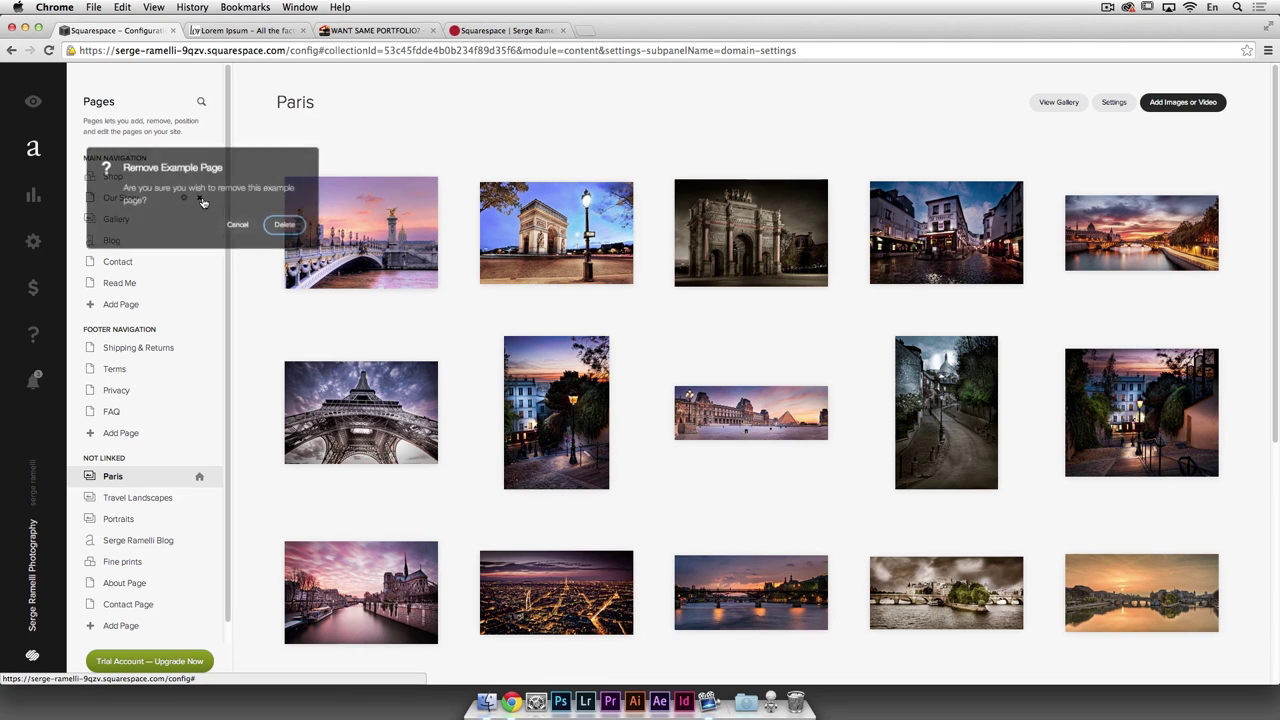
click(285, 225)
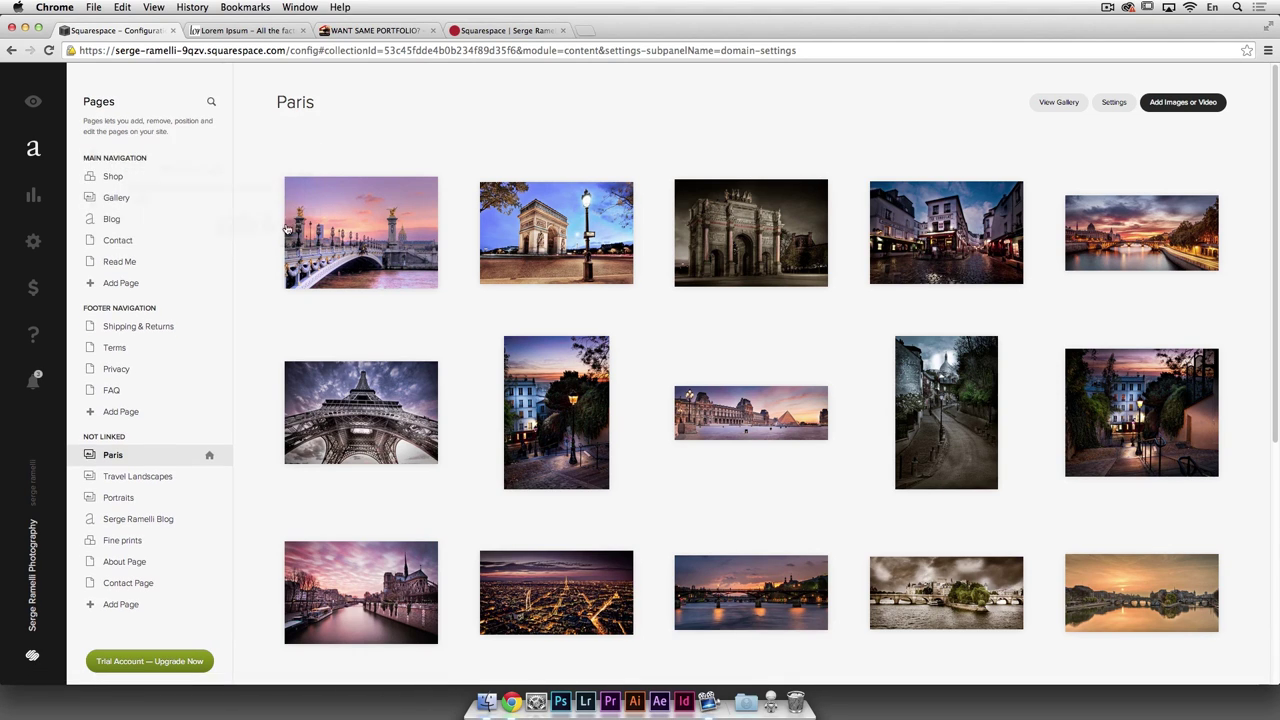
click(209, 198)
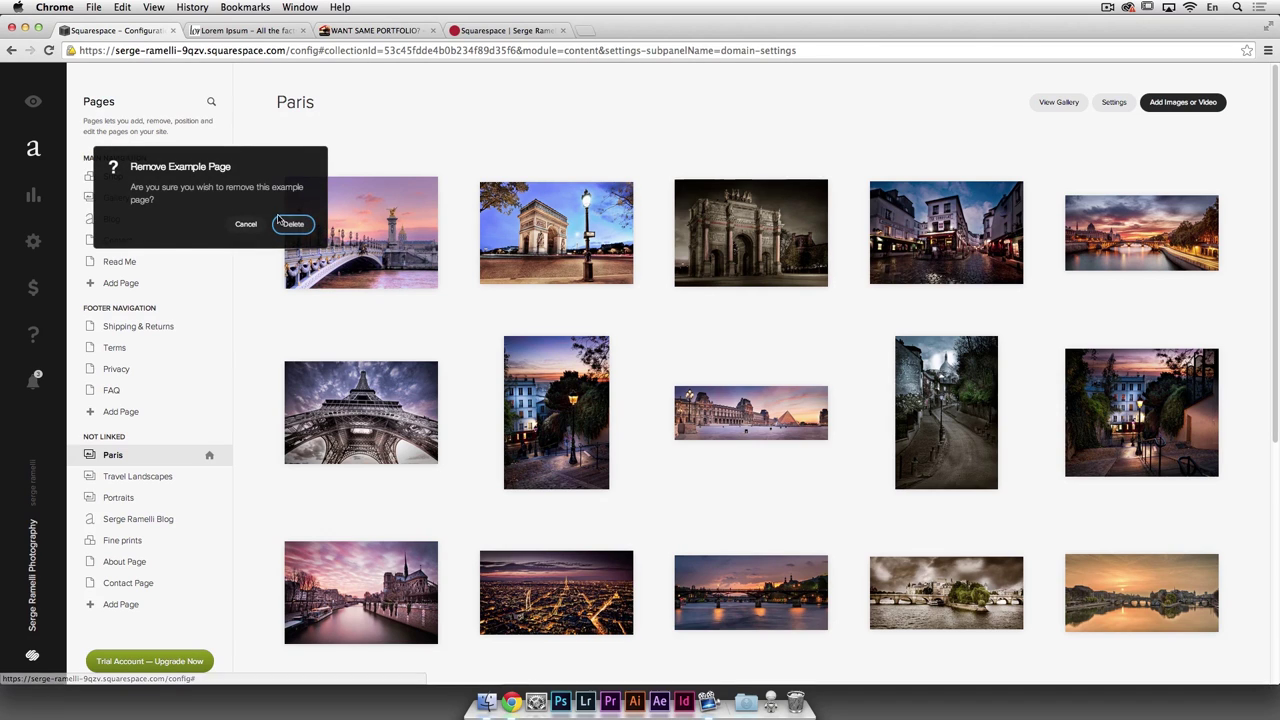
click(286, 223)
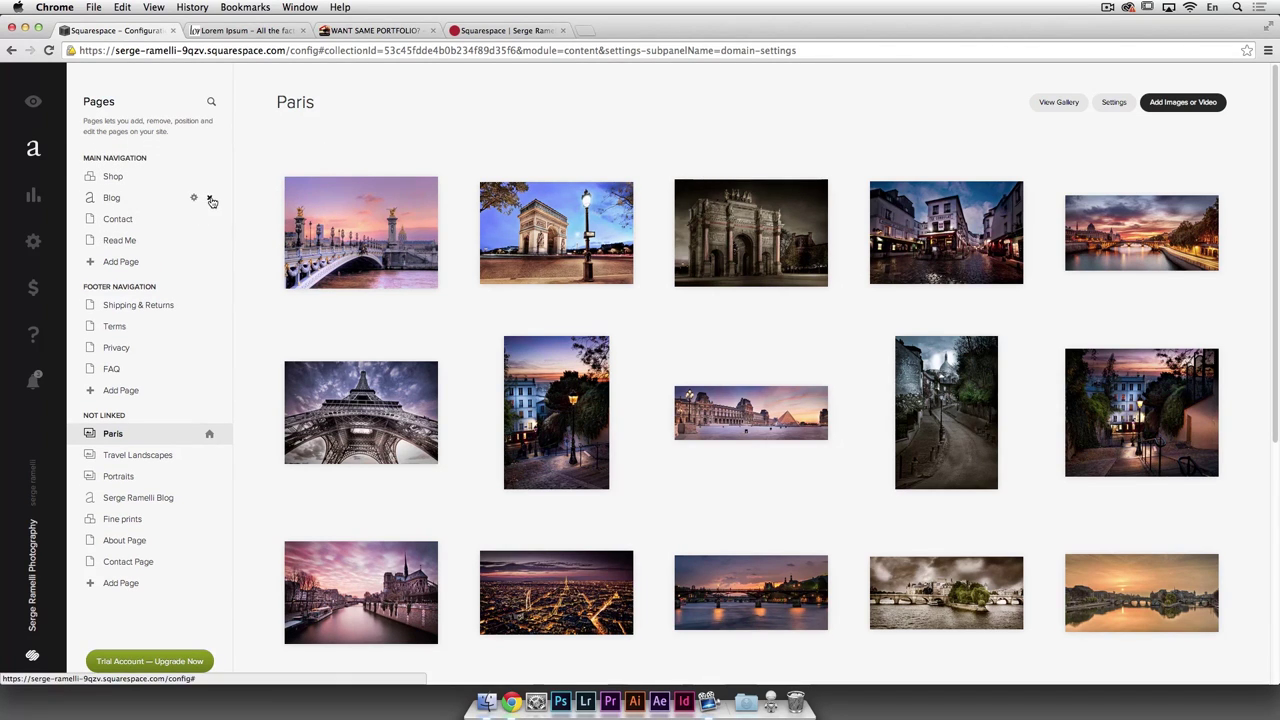
click(209, 198)
click(286, 223)
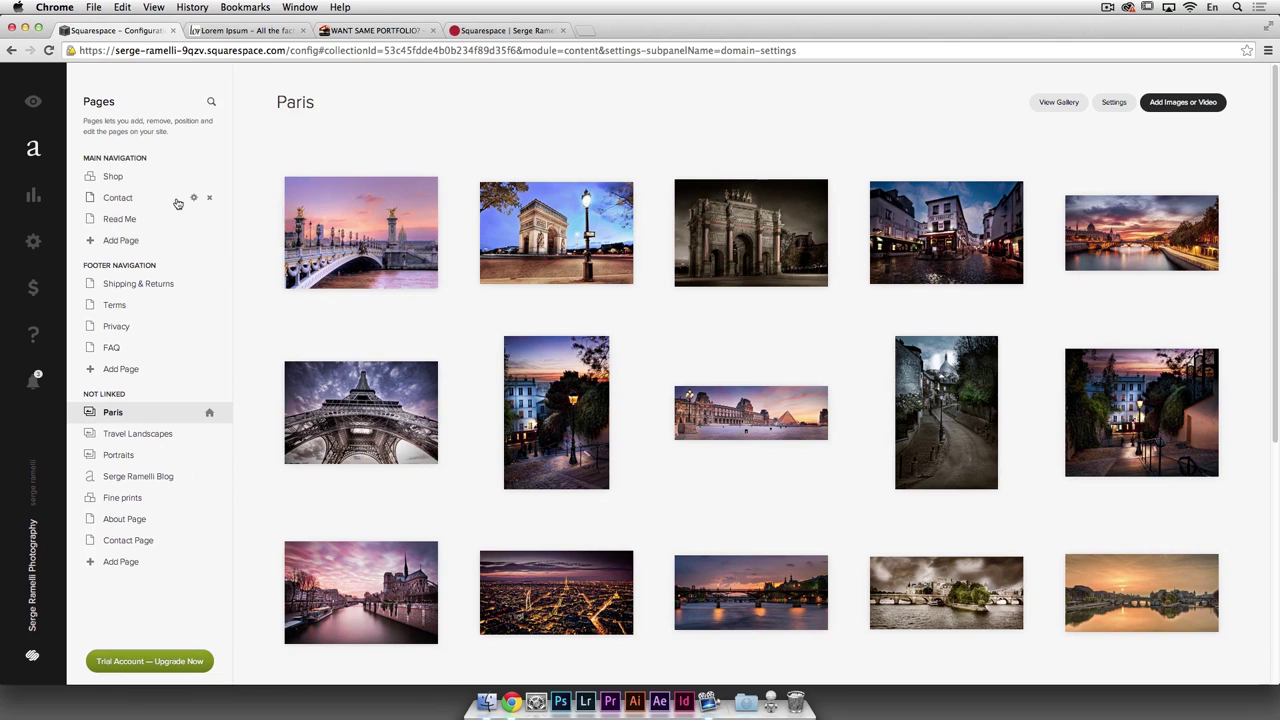
click(209, 198)
click(286, 223)
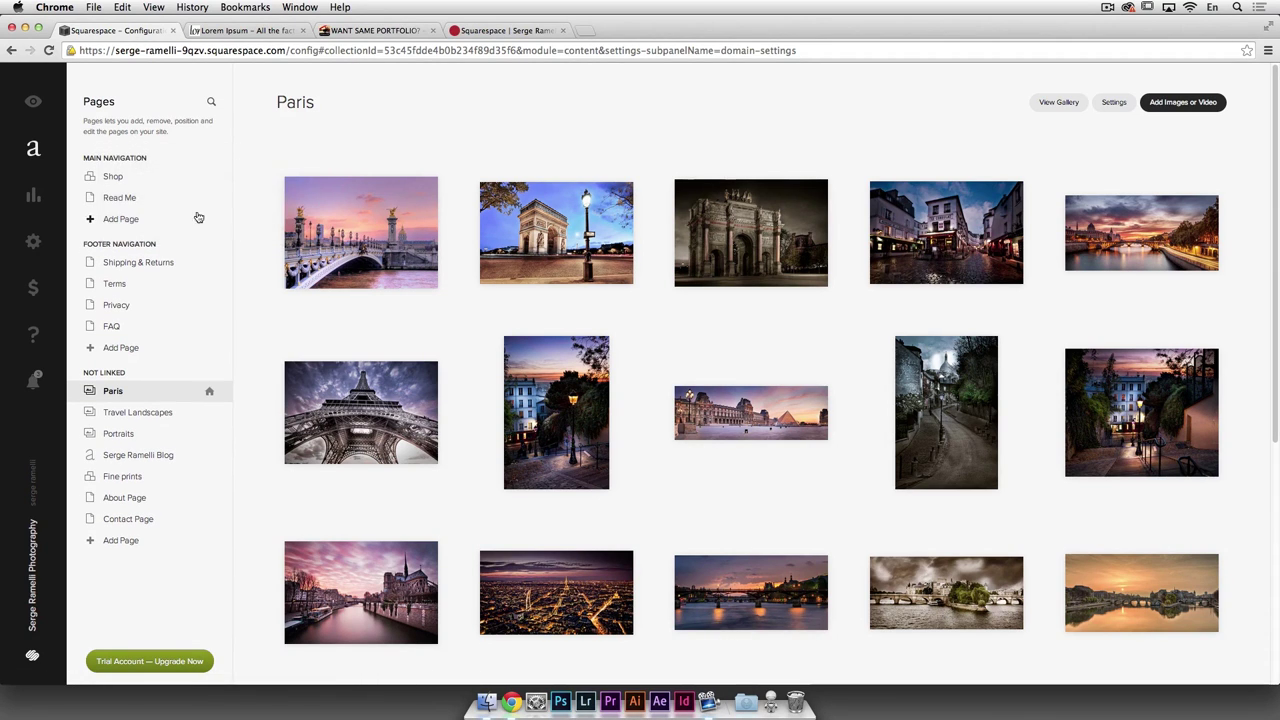
click(209, 198)
click(290, 224)
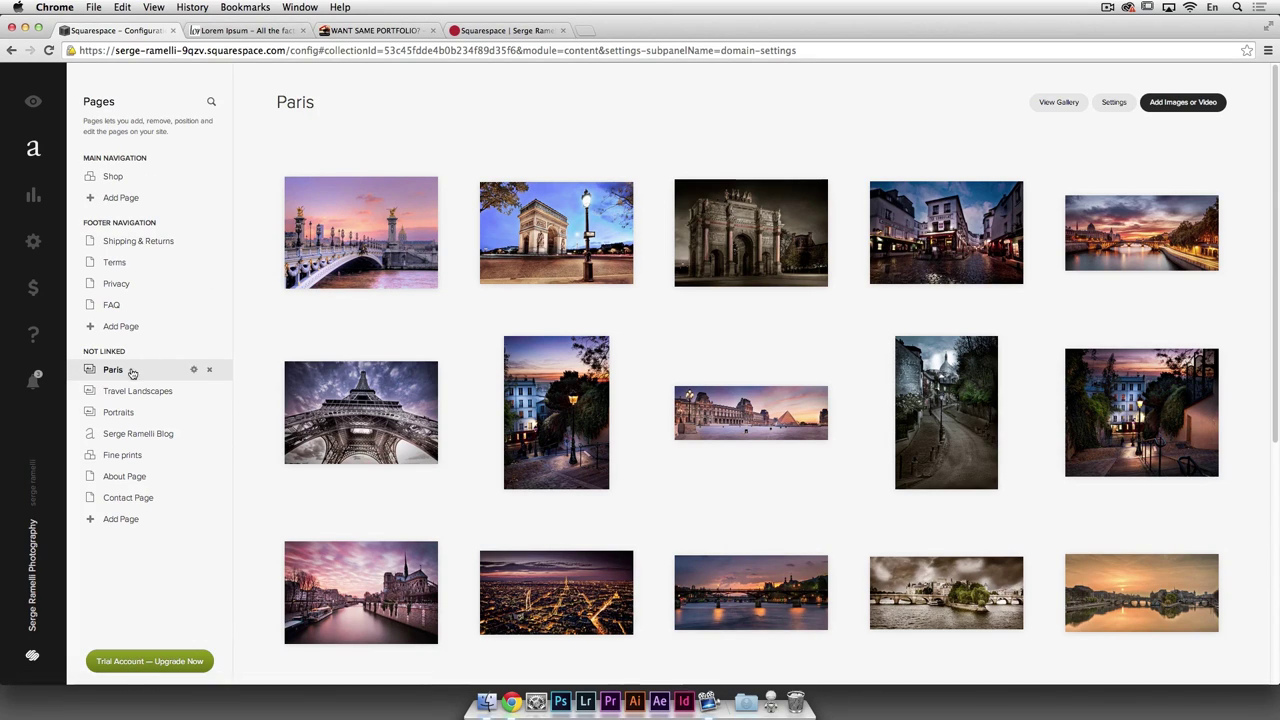
Step: Add Paris and Travel Landscapes to main navigation, delete Shop, and move Portraits to the footer
drag(127, 375, 120, 197)
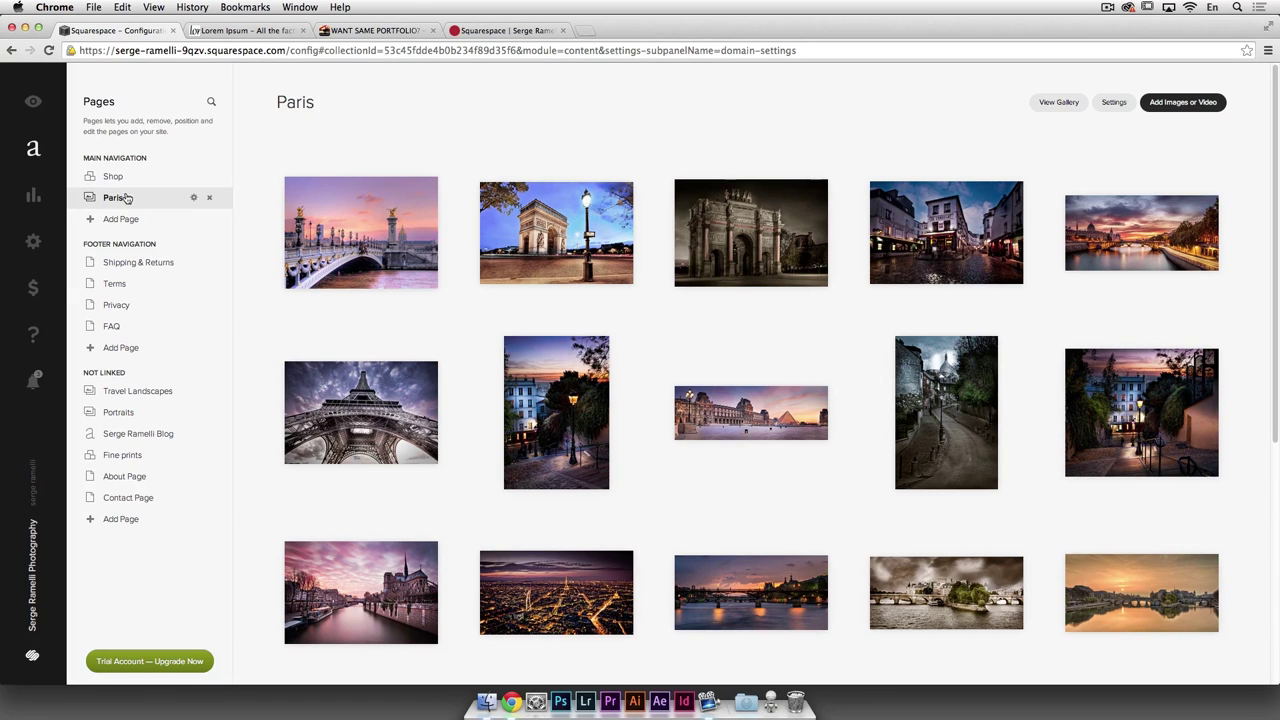
click(213, 178)
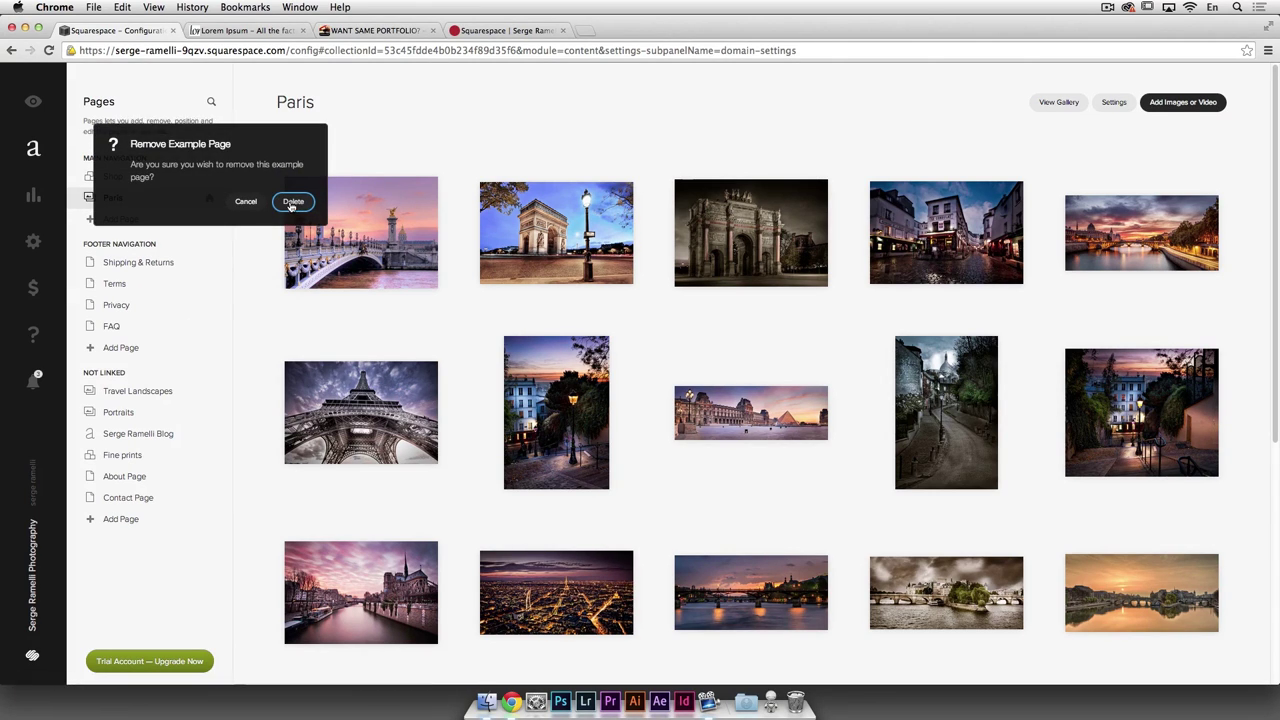
click(290, 204)
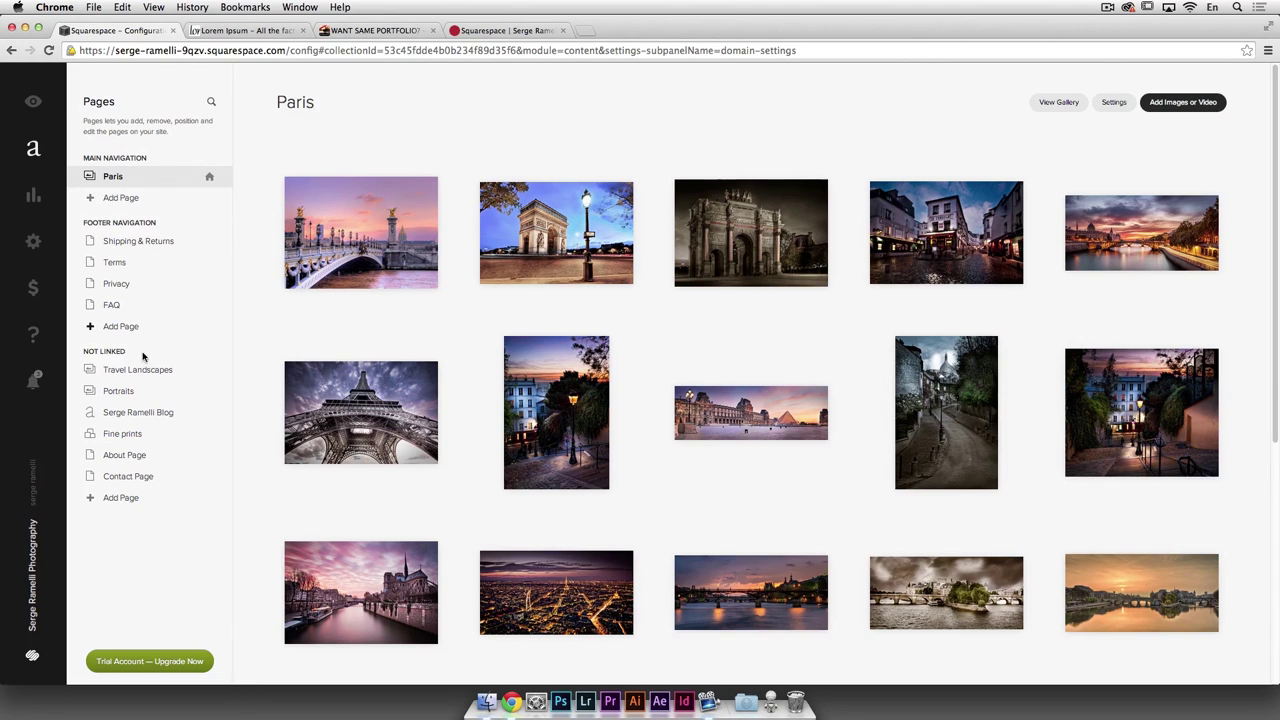
drag(128, 378, 117, 192)
drag(118, 397, 115, 294)
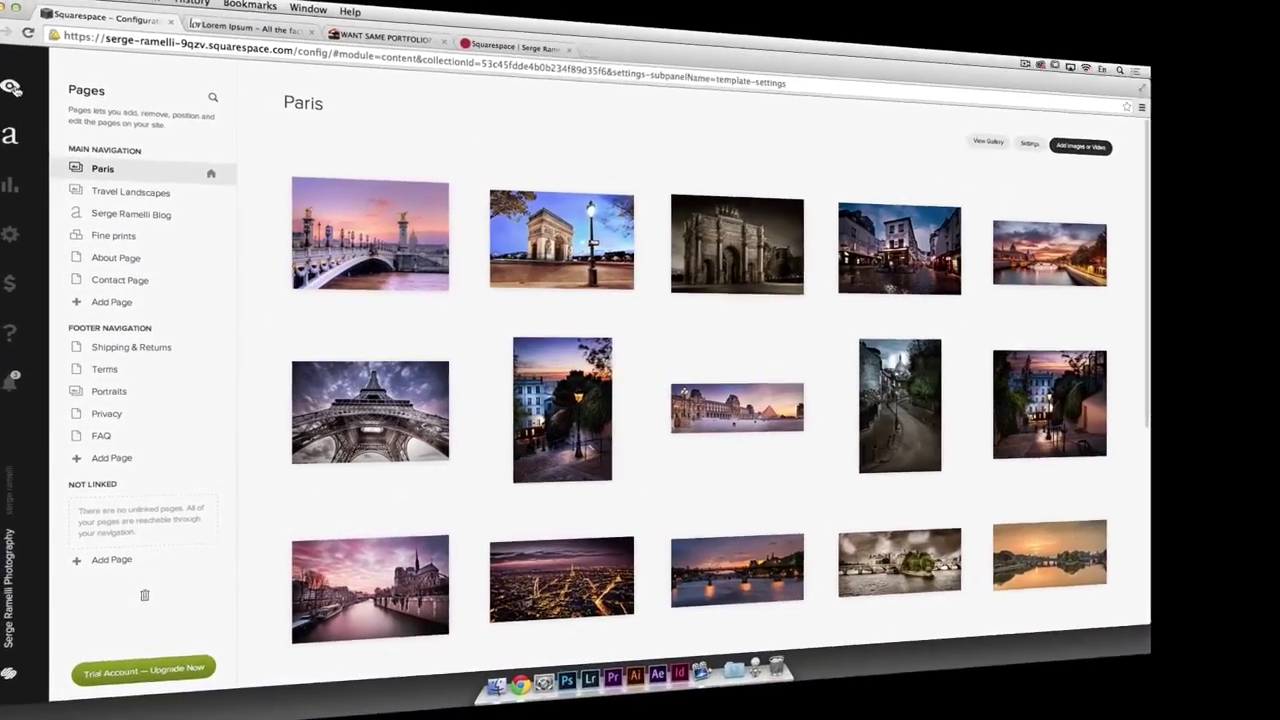
Step: Visit Paris, Travel Landscapes, Serge Ramelli Blog, Fine Prints, About and Contact pages, then return to Paris
click(10, 88)
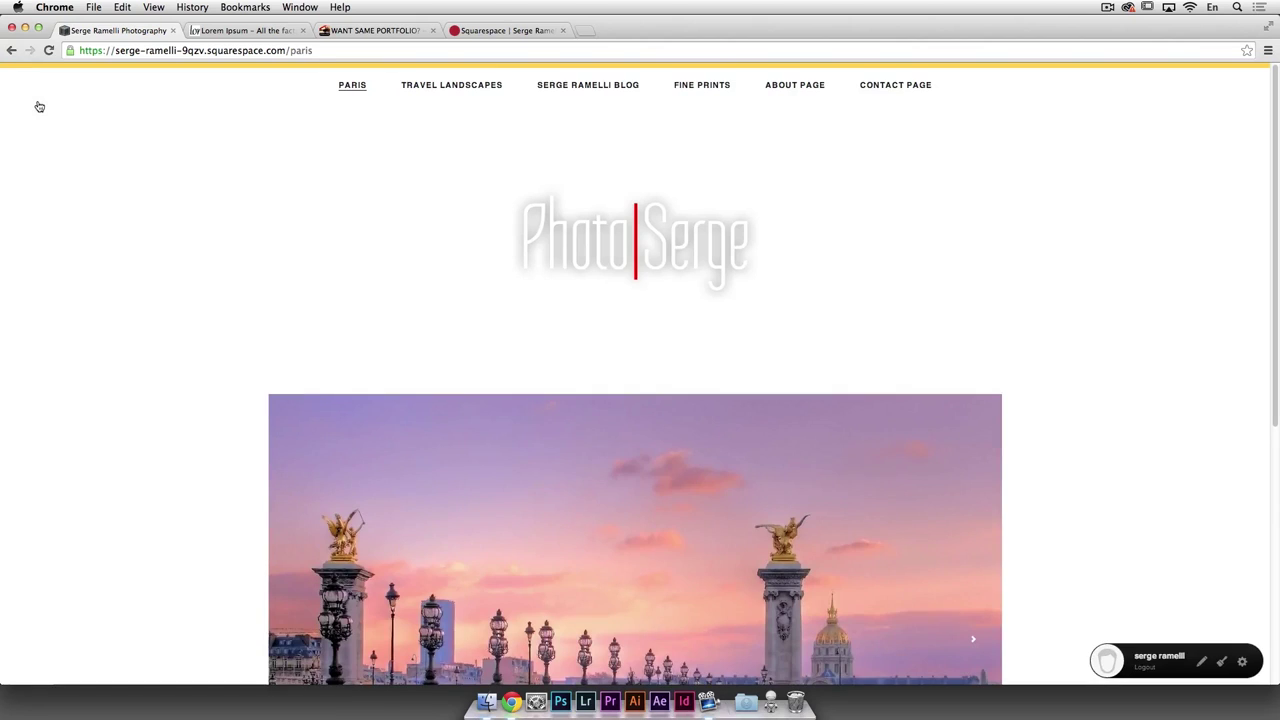
click(453, 86)
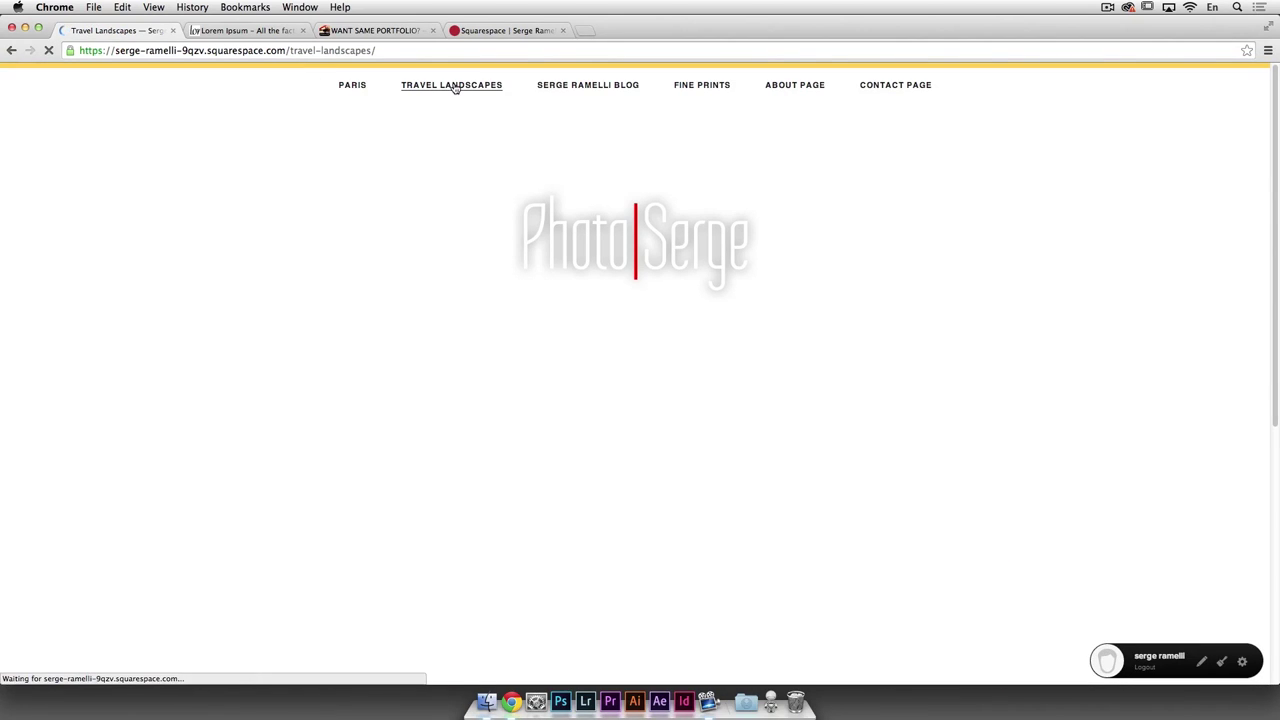
click(597, 87)
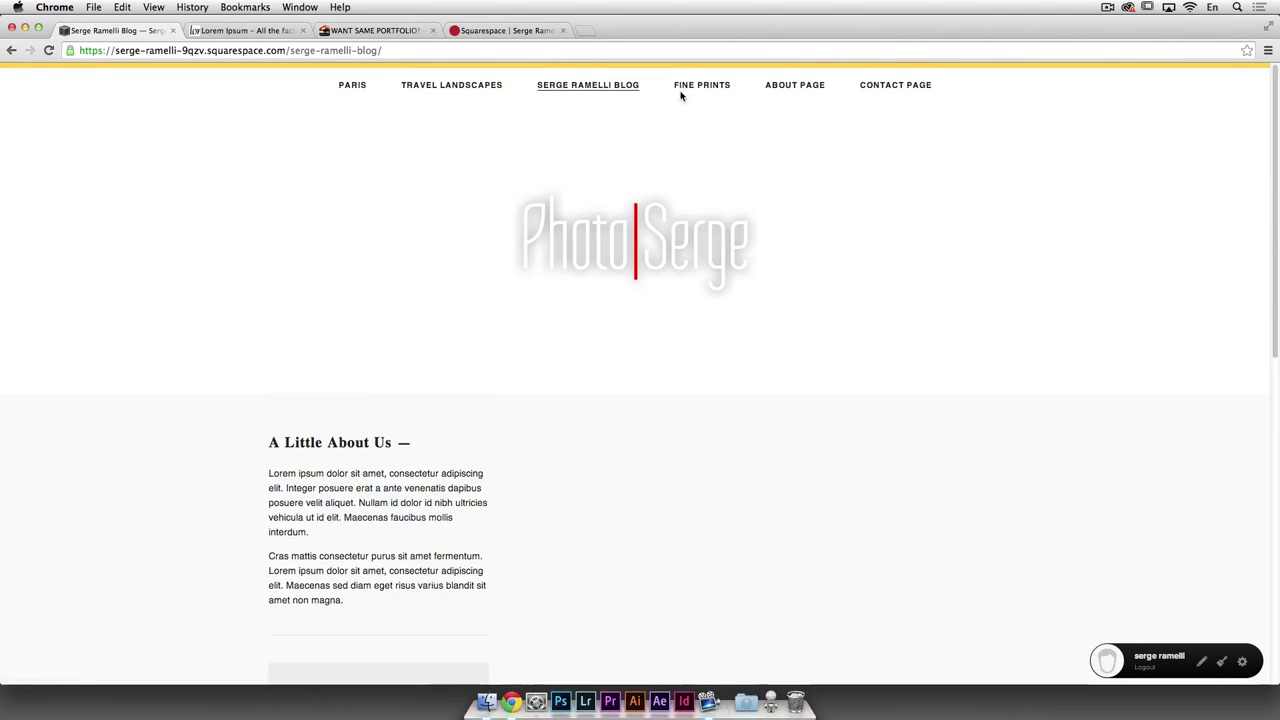
click(708, 86)
click(806, 87)
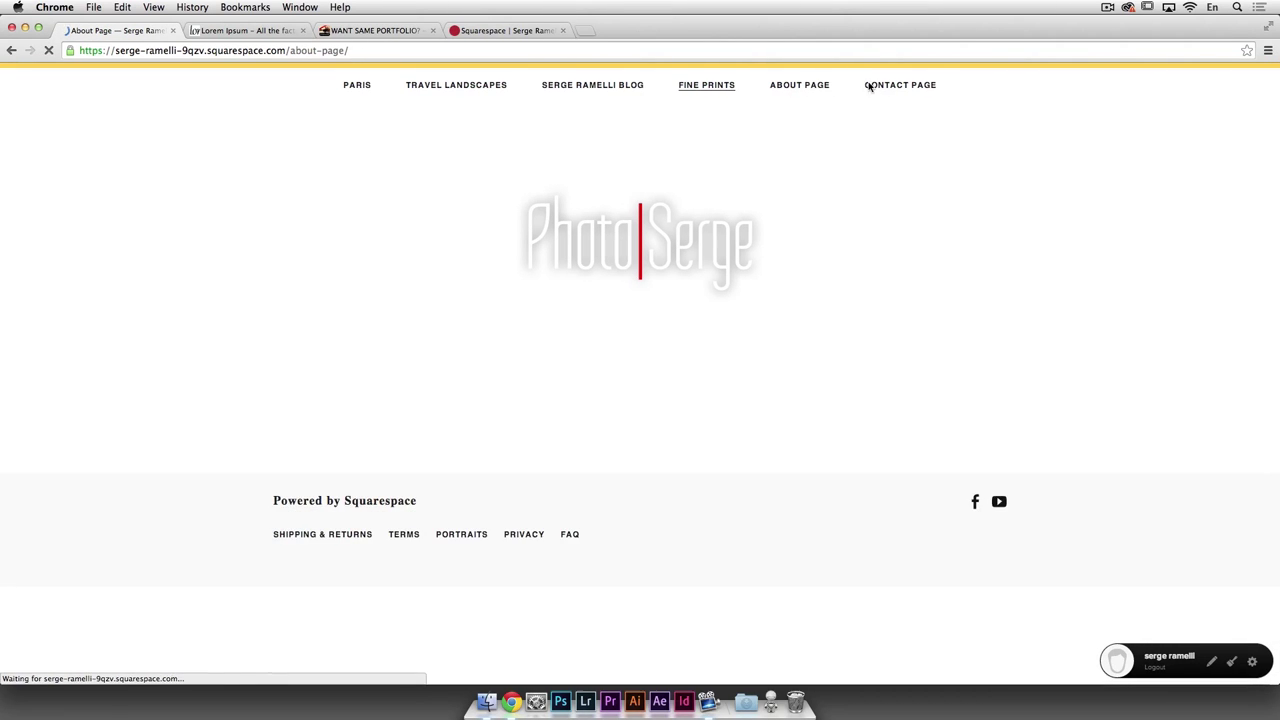
click(902, 87)
click(357, 86)
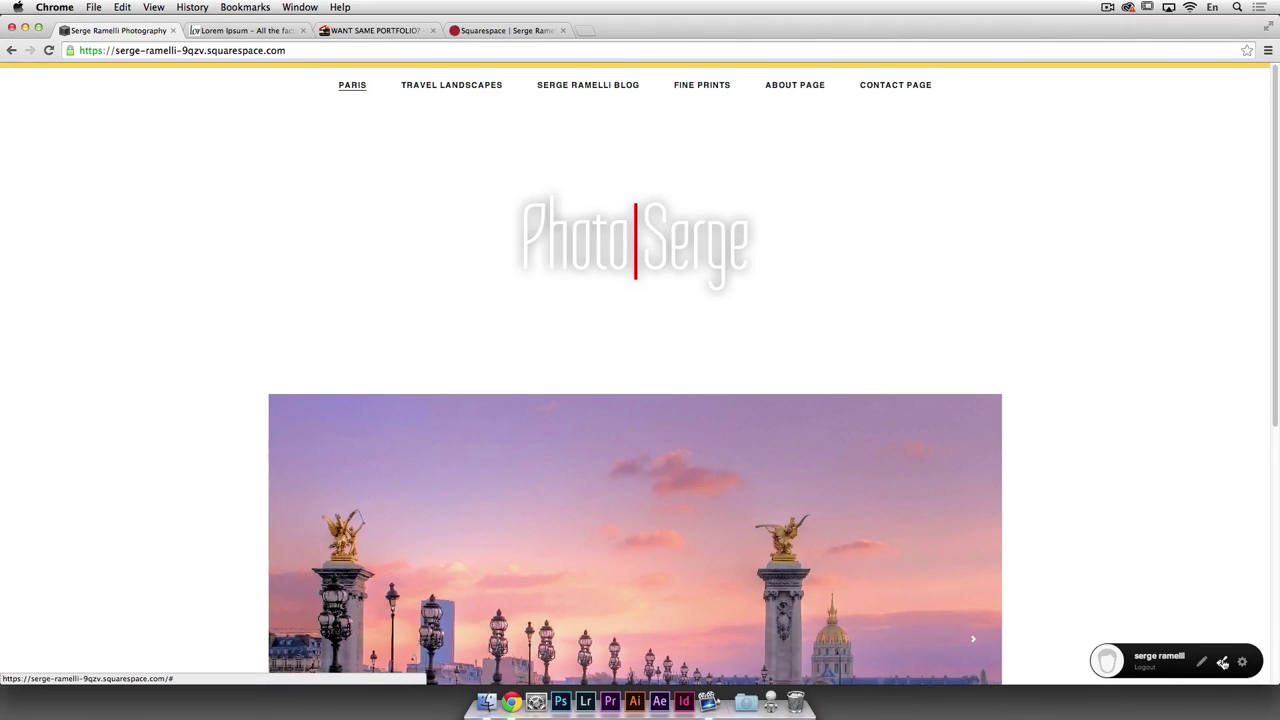
click(1221, 661)
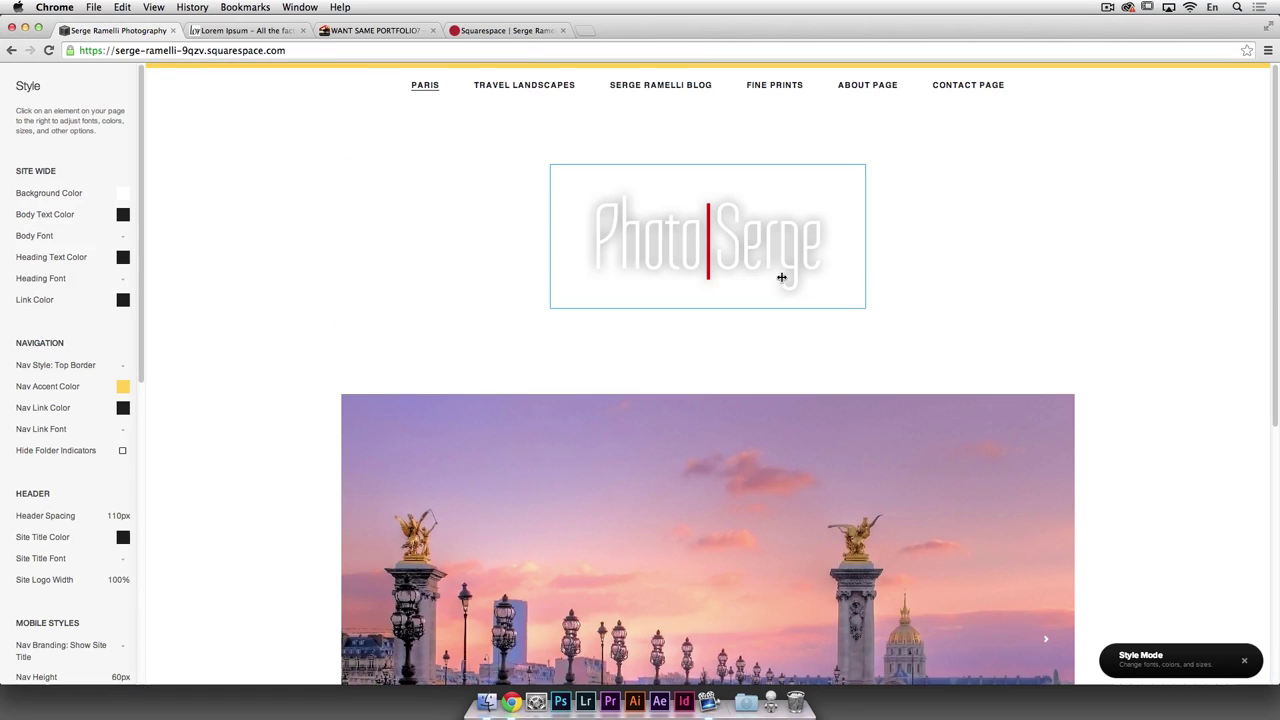
Step: Reduce the PhotoSerge site logo width to about 22%
click(690, 240)
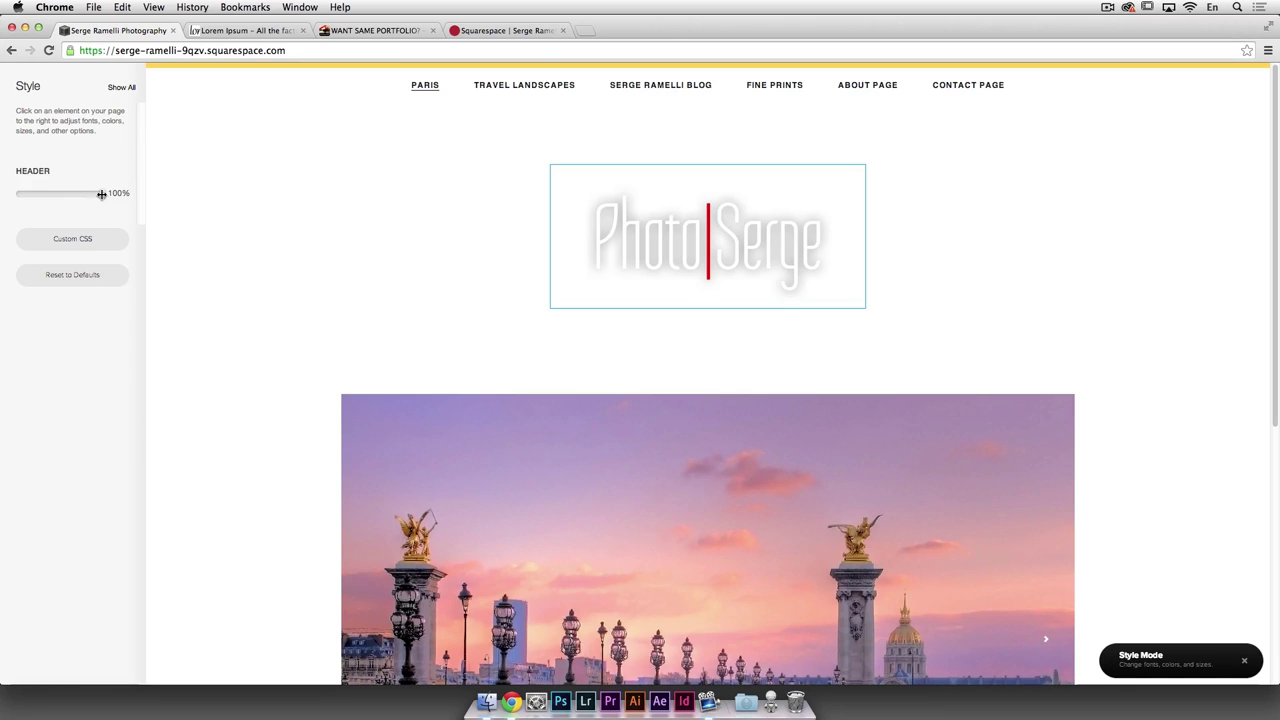
click(83, 199)
drag(98, 237, 56, 237)
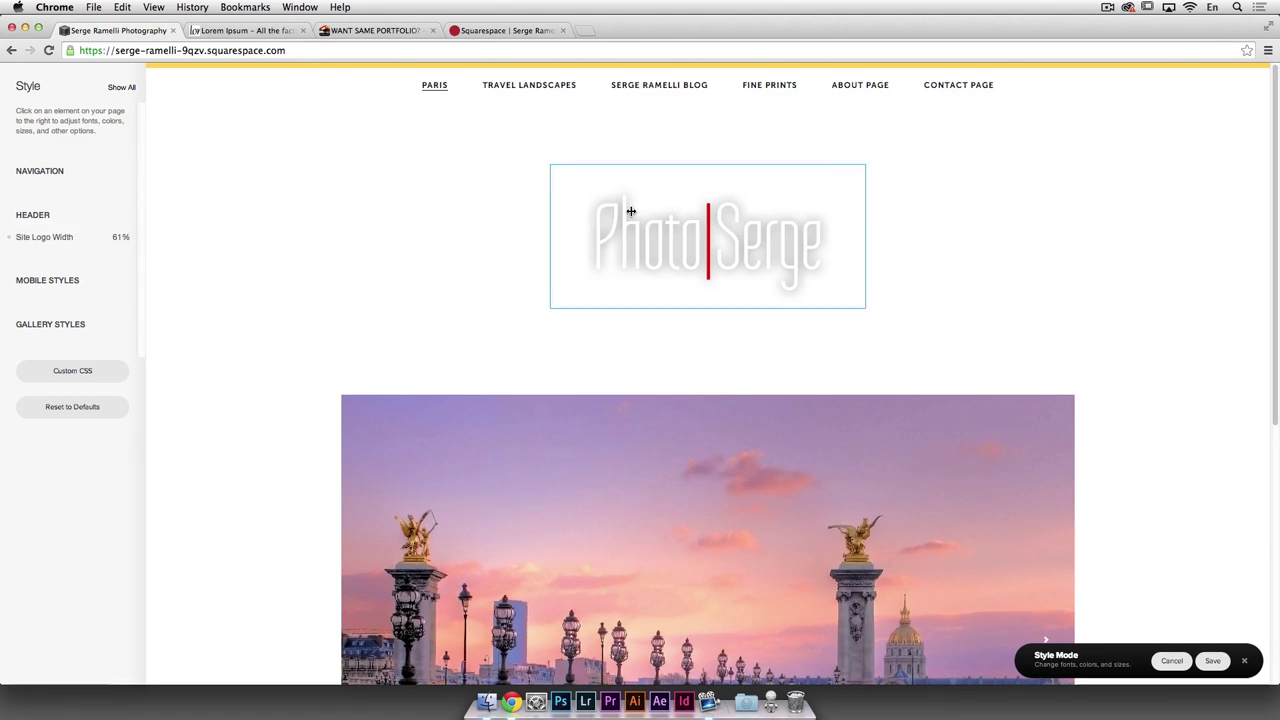
mouse_move(119, 197)
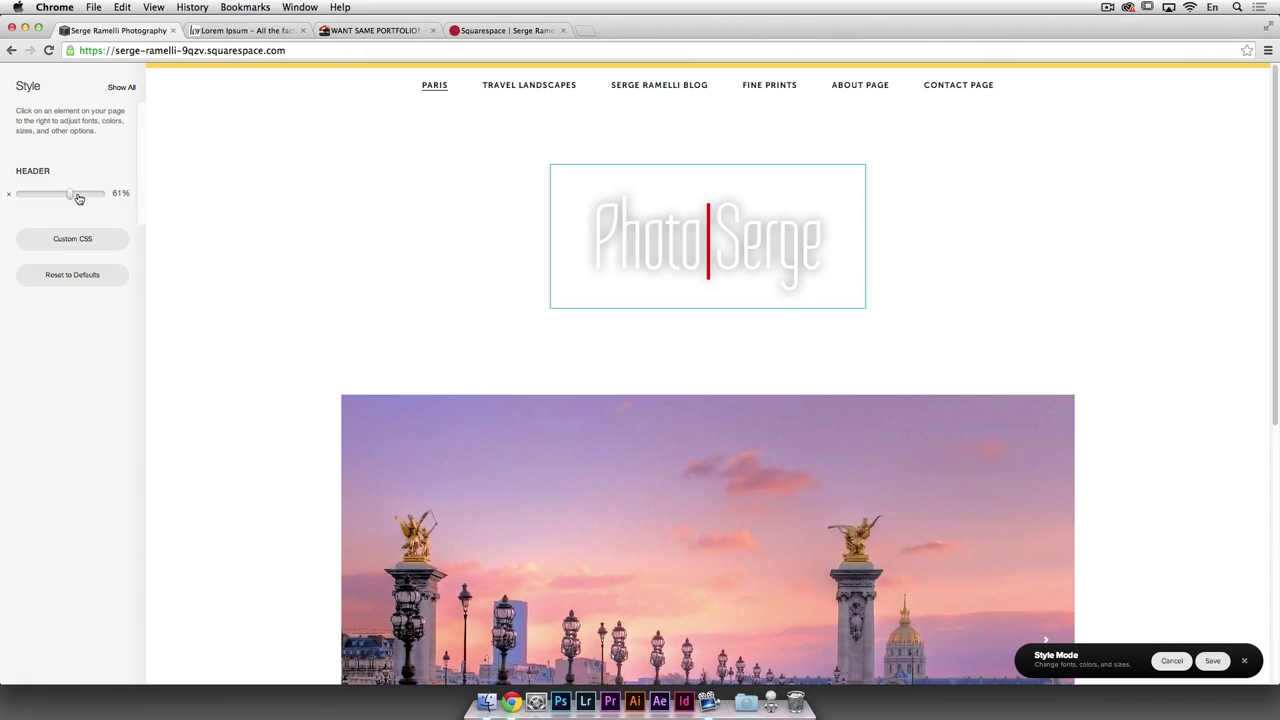
drag(72, 197, 39, 193)
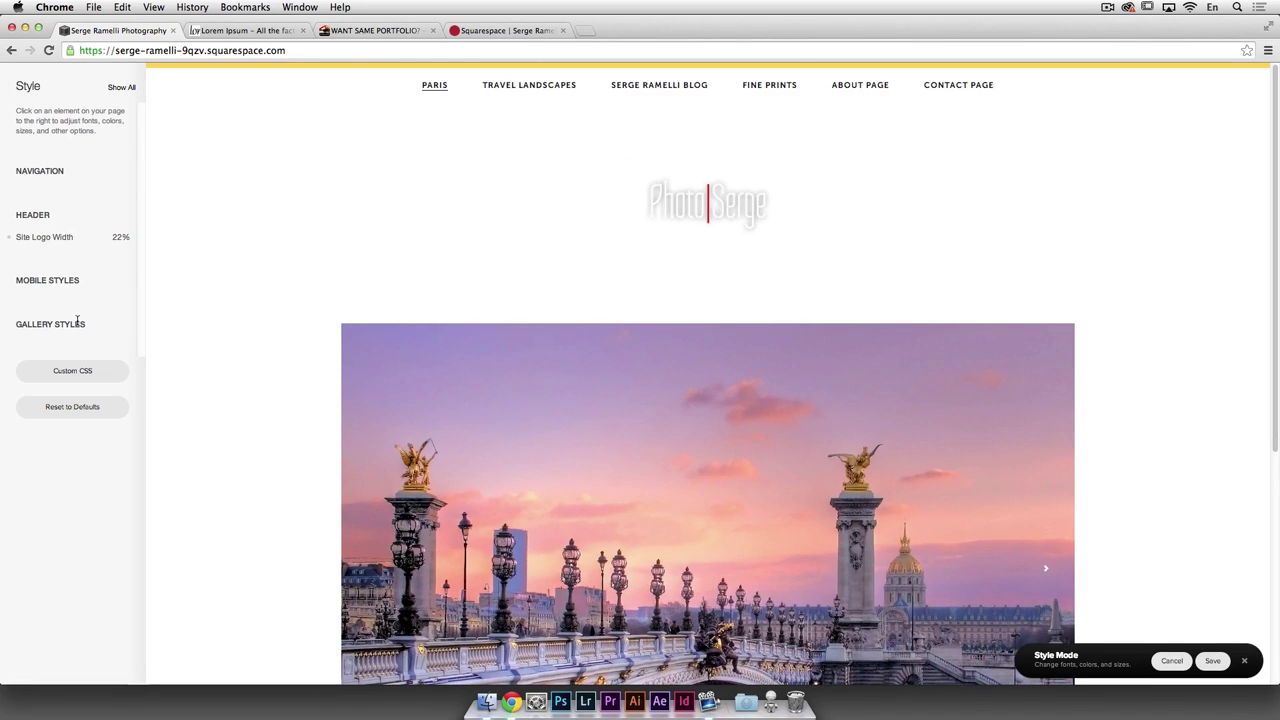
click(435, 85)
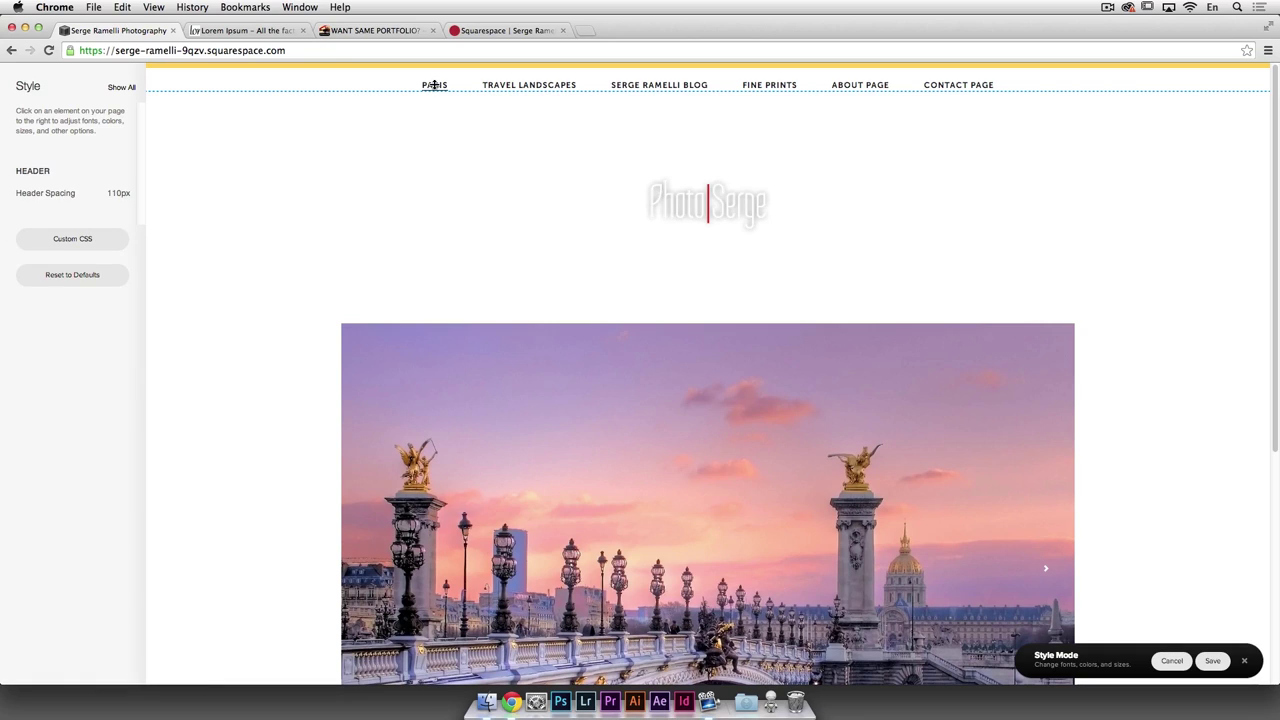
click(506, 86)
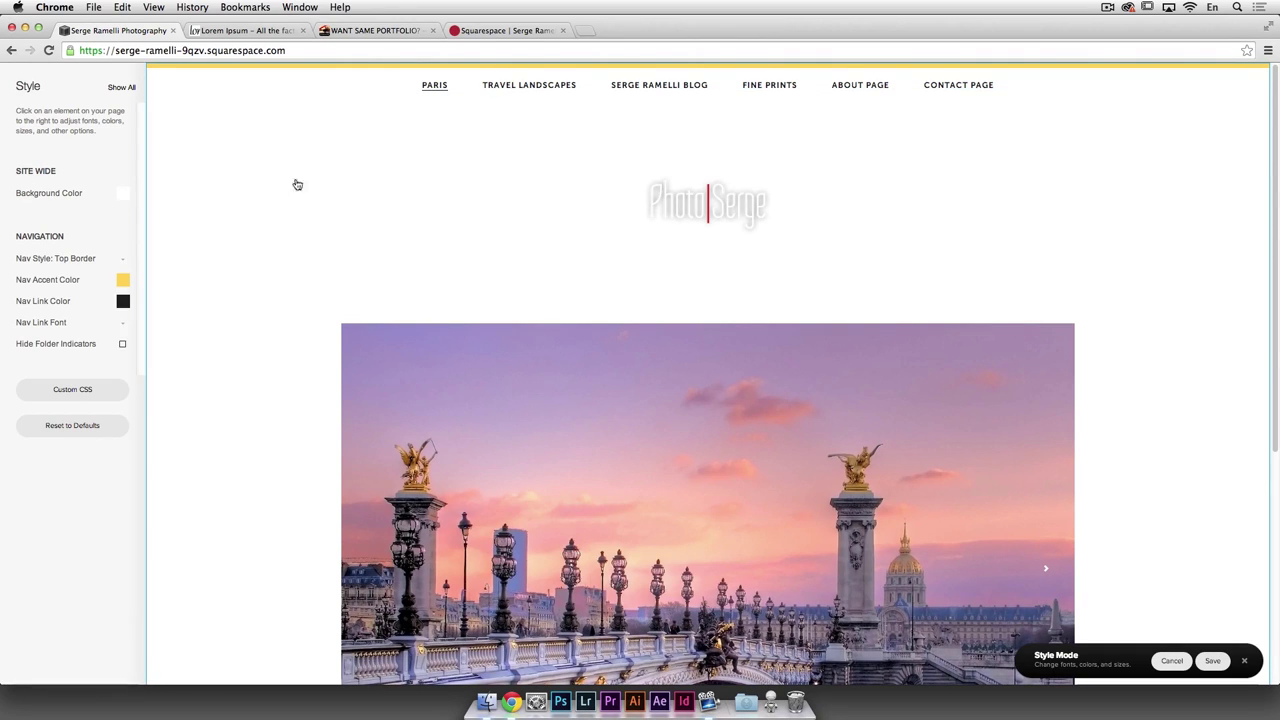
Step: Set the navigation accent colour to the very pale blue #f0f3ff
click(122, 282)
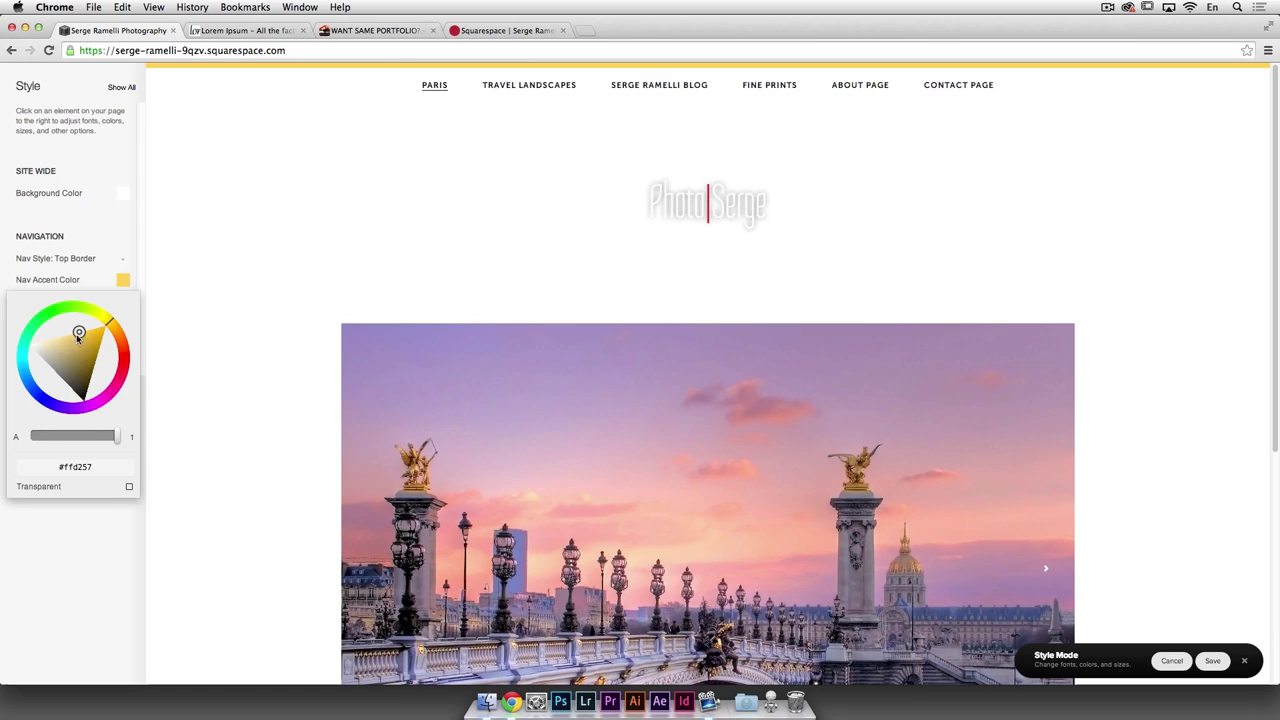
drag(78, 340, 38, 344)
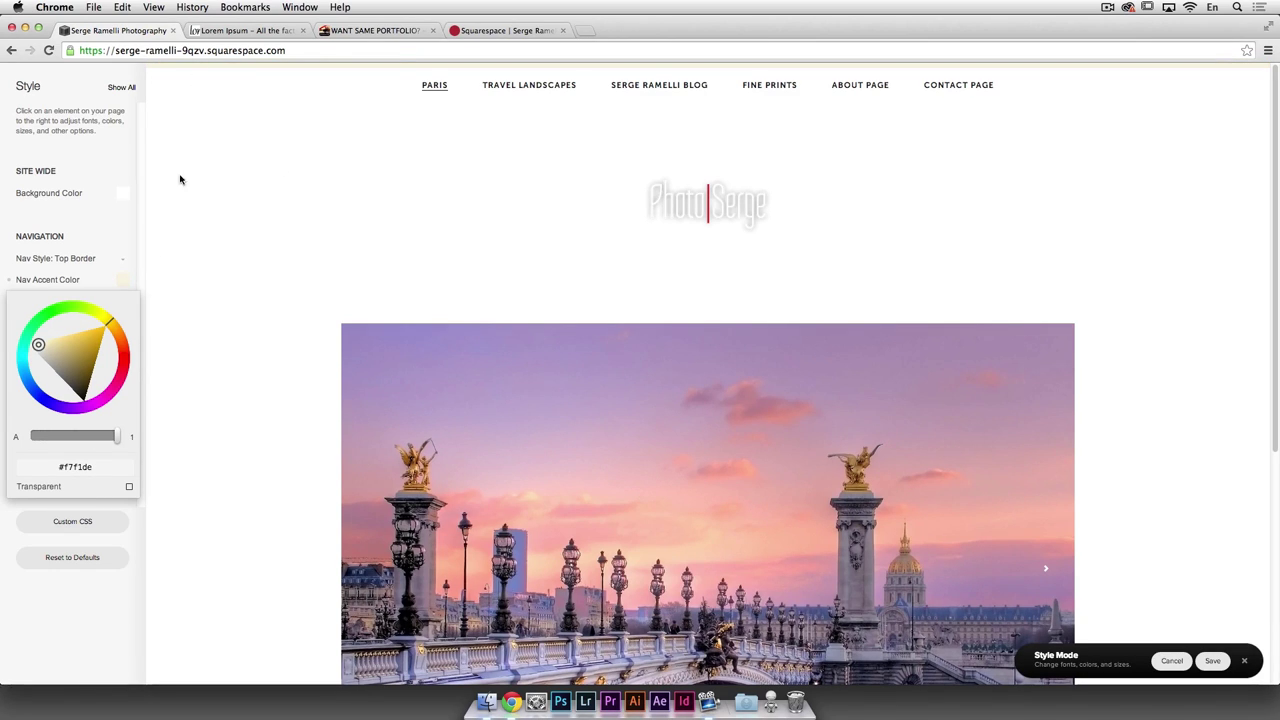
click(35, 390)
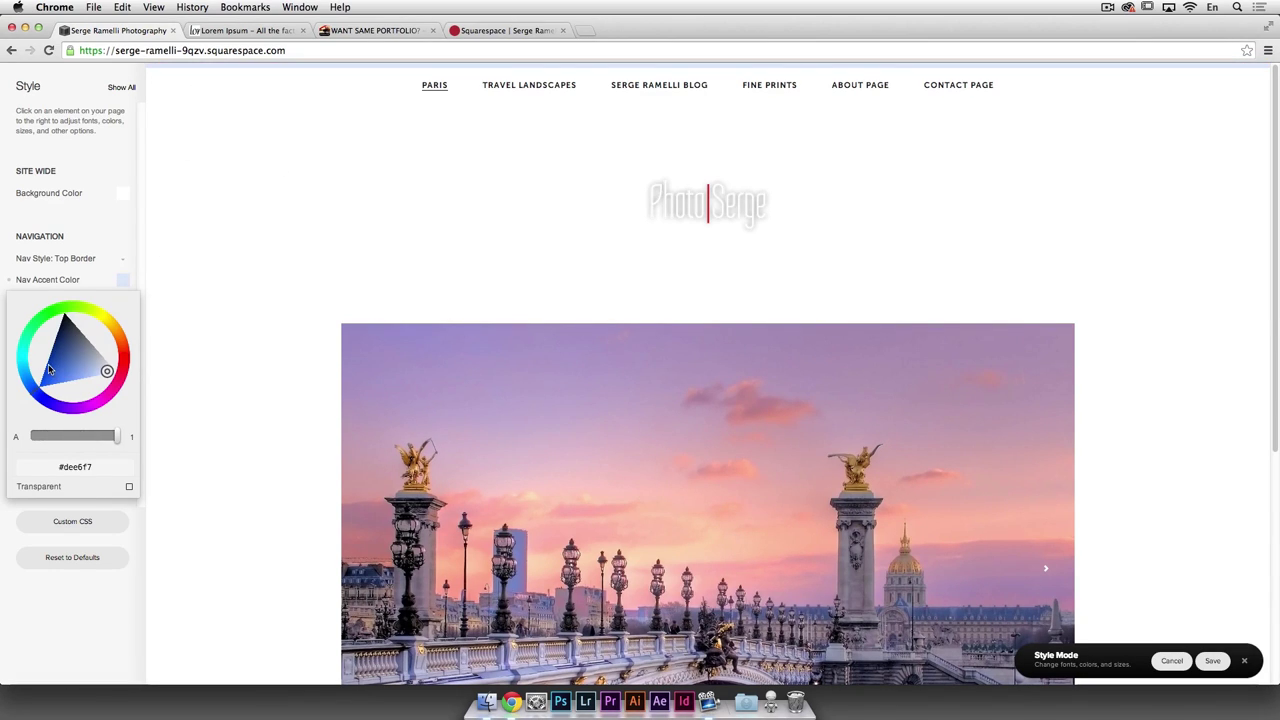
drag(35, 397, 38, 400)
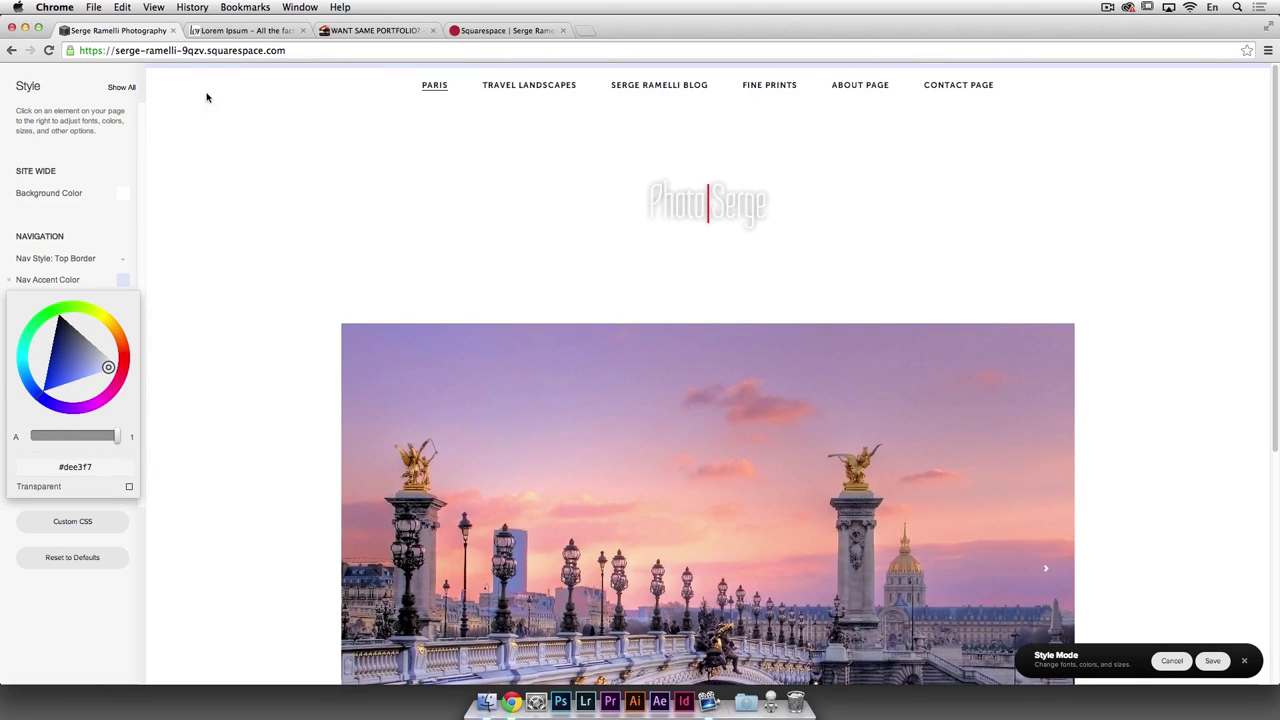
mouse_move(96, 372)
mouse_down()
mouse_move(82, 376)
mouse_move(111, 369)
mouse_up()
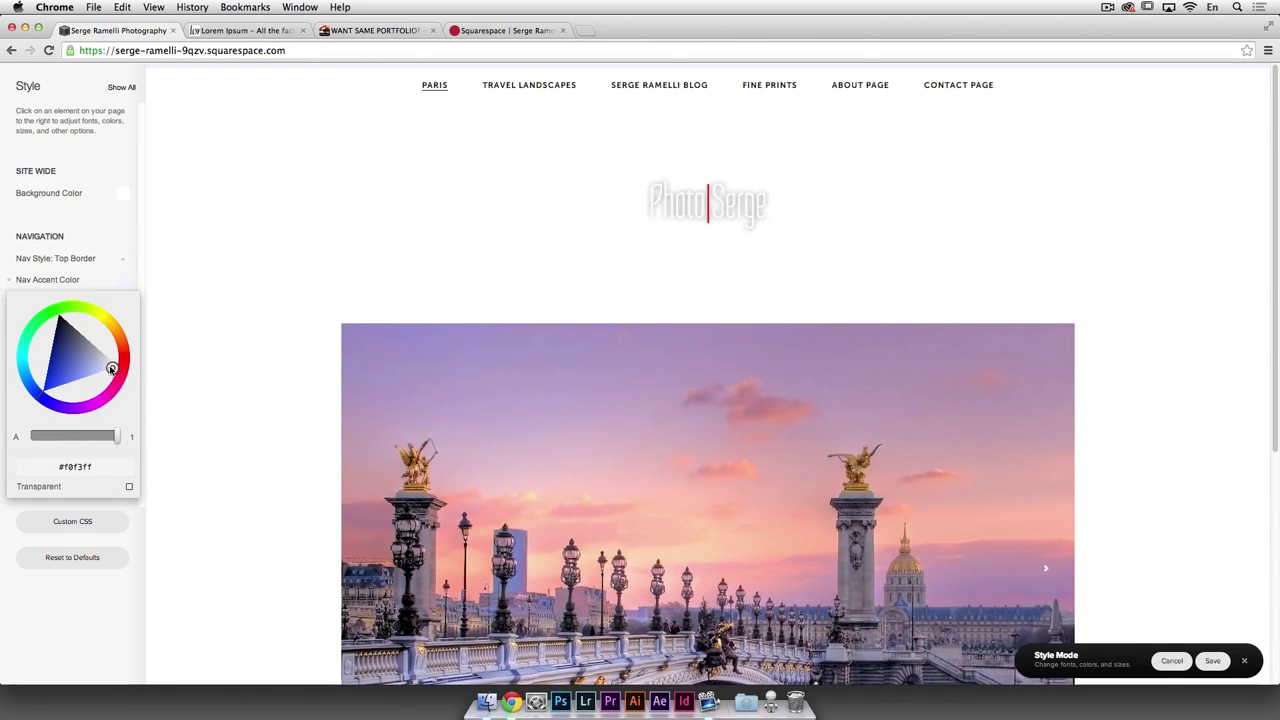
click(103, 270)
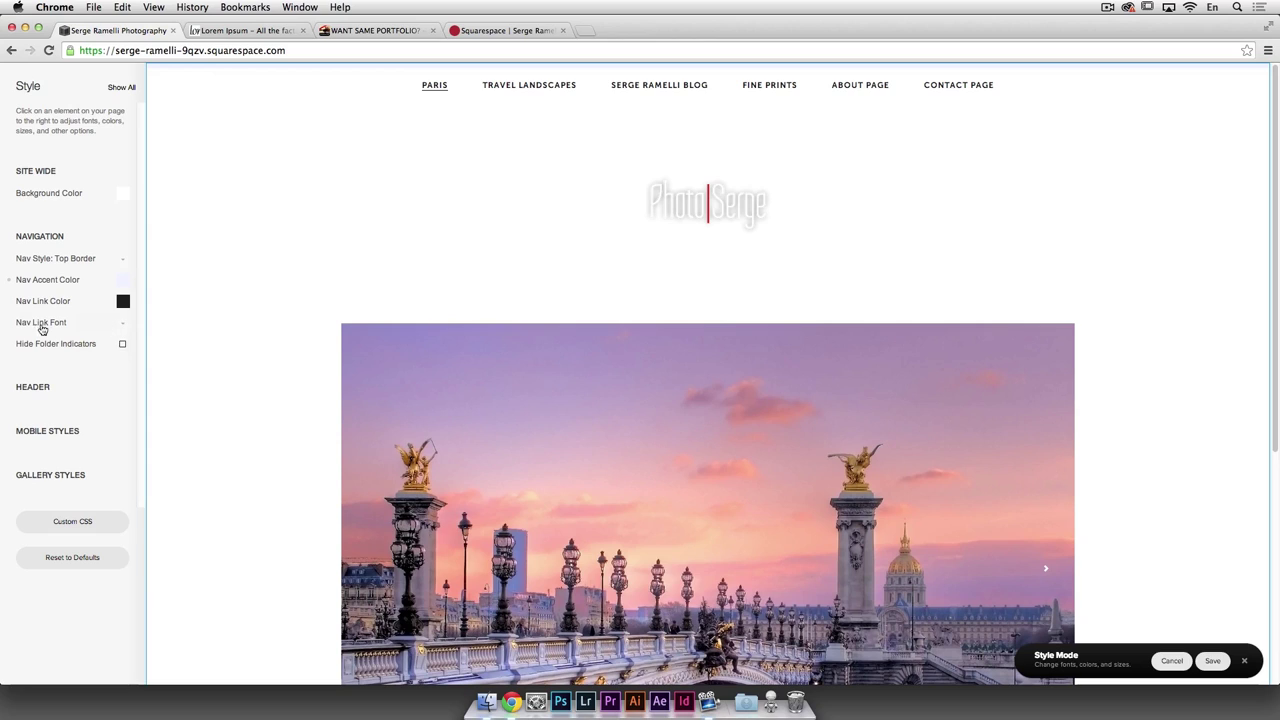
Step: Change the navigation link font to Arial, after briefly trying Hellenic Wide
click(121, 327)
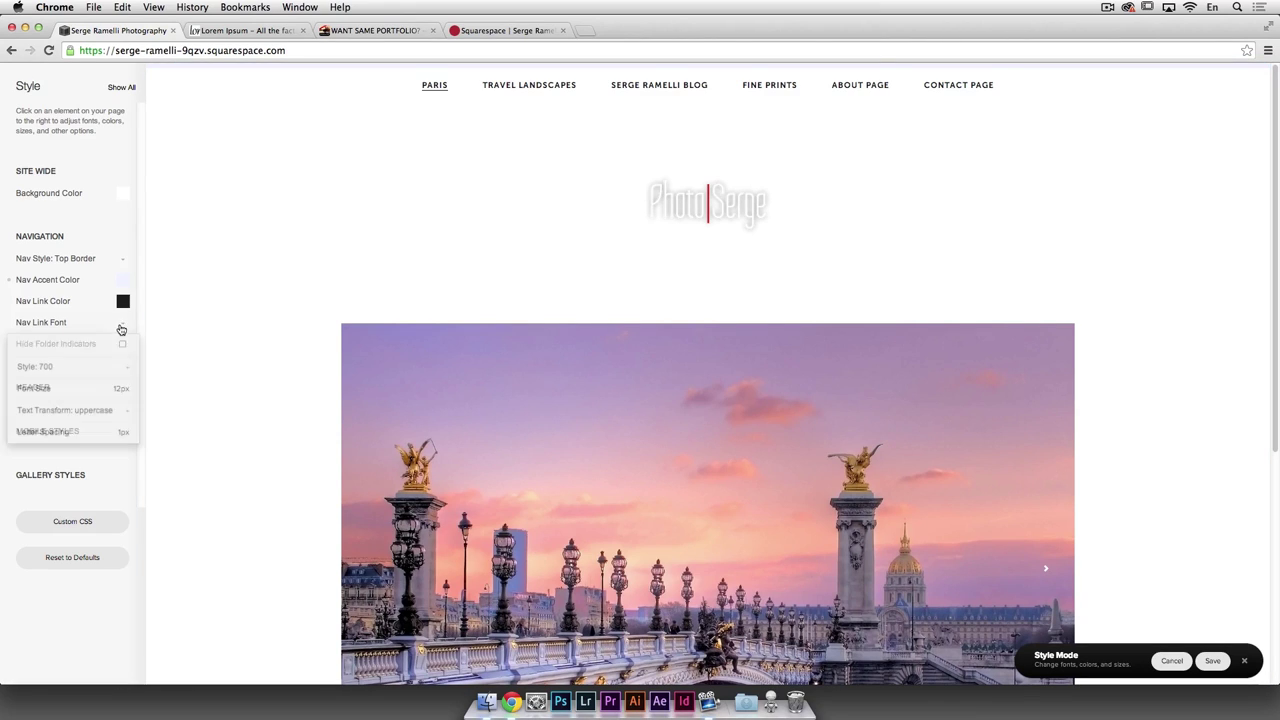
mouse_move(25, 390)
drag(26, 389, 33, 389)
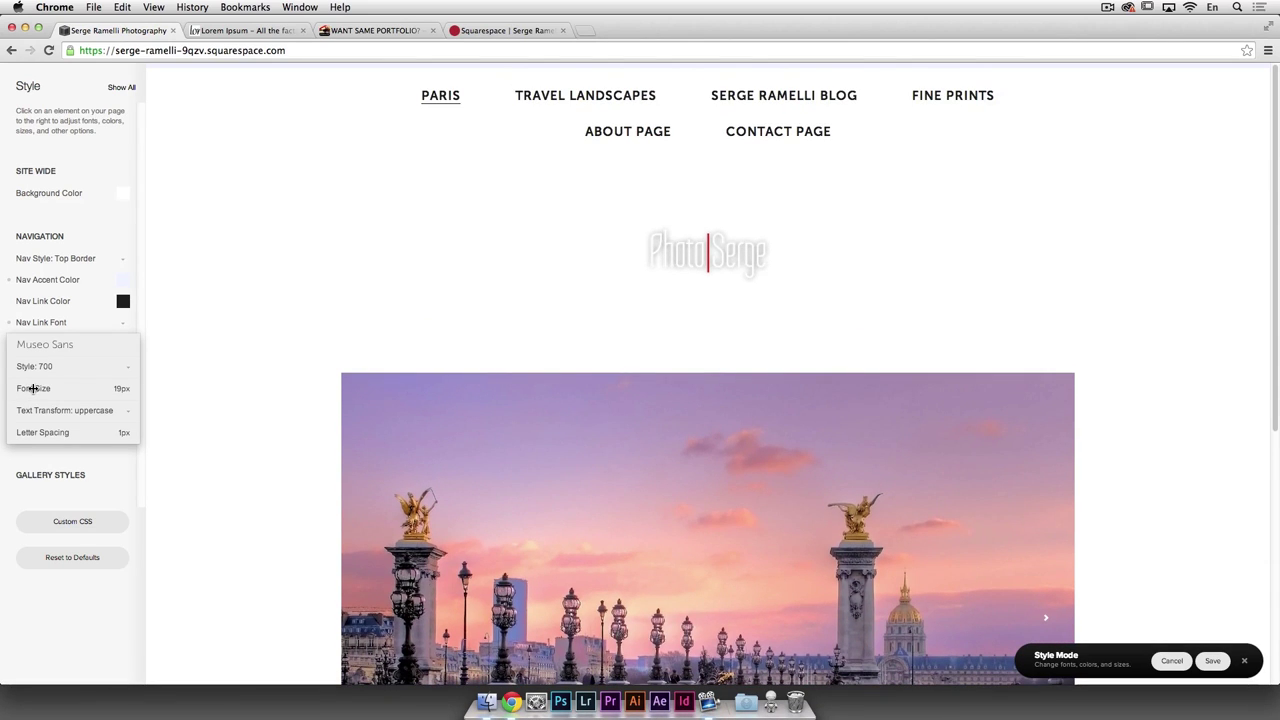
drag(33, 390, 25, 389)
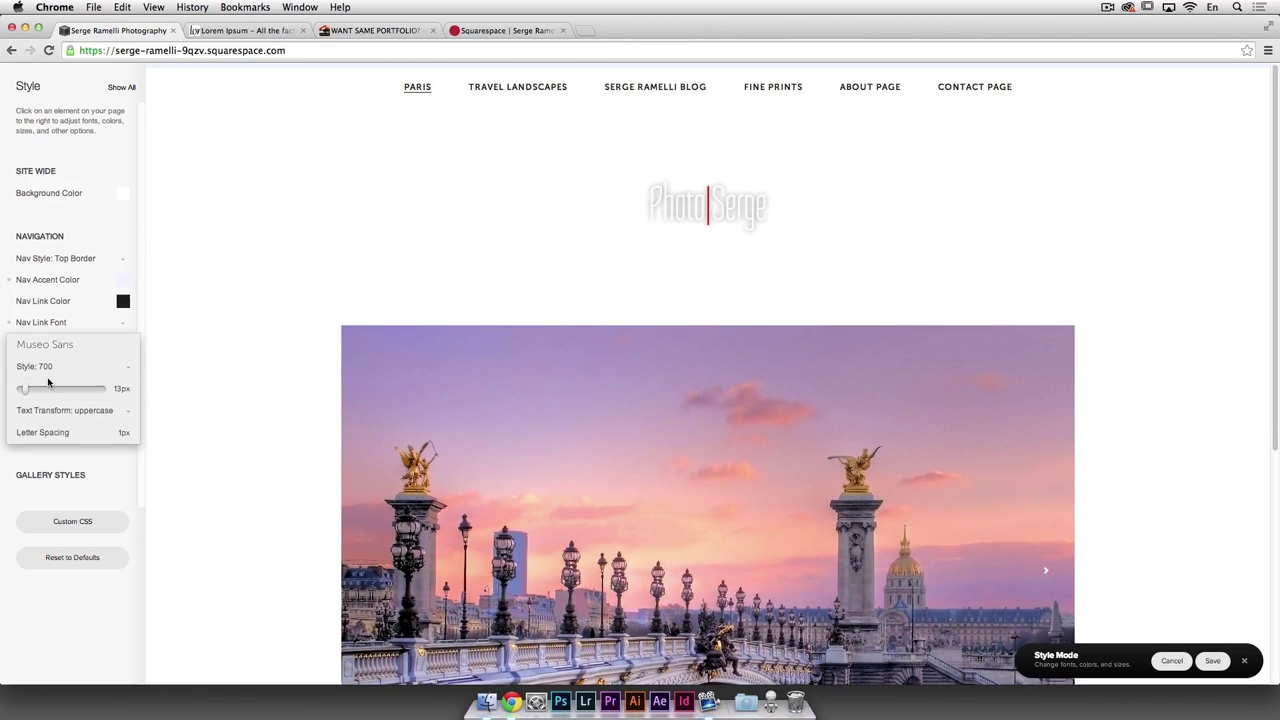
click(99, 344)
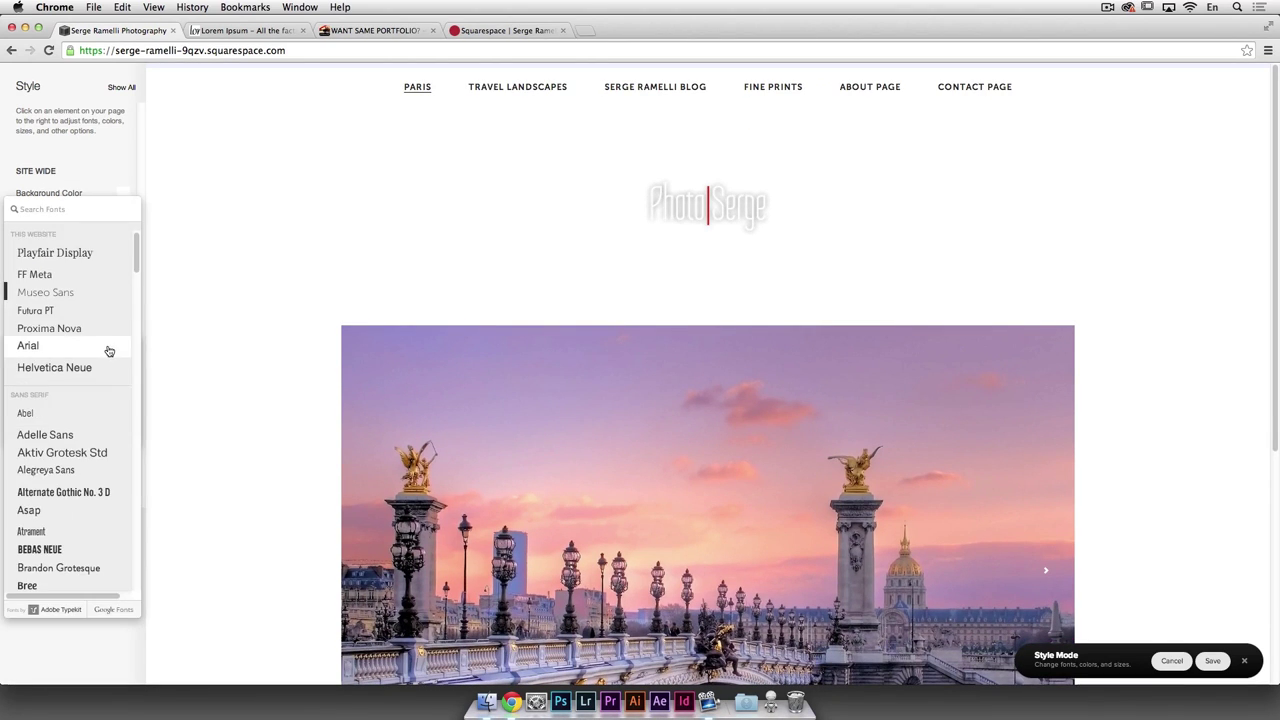
click(80, 346)
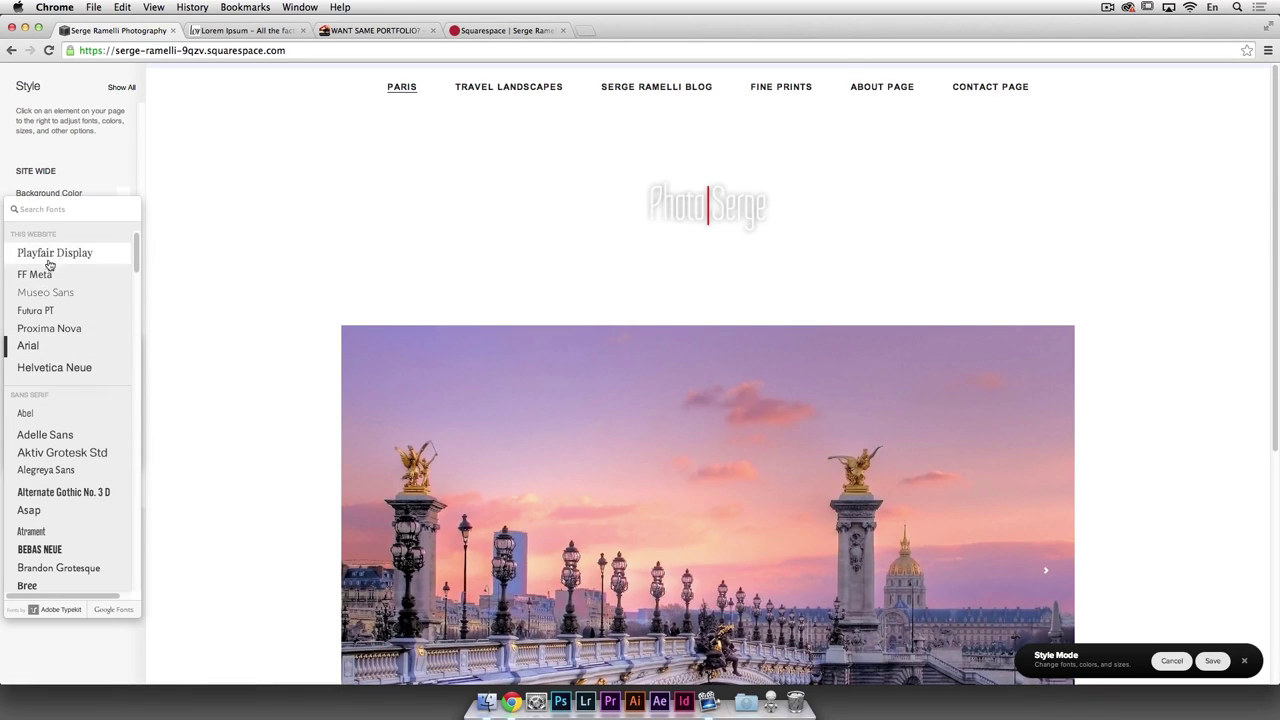
drag(137, 259, 138, 460)
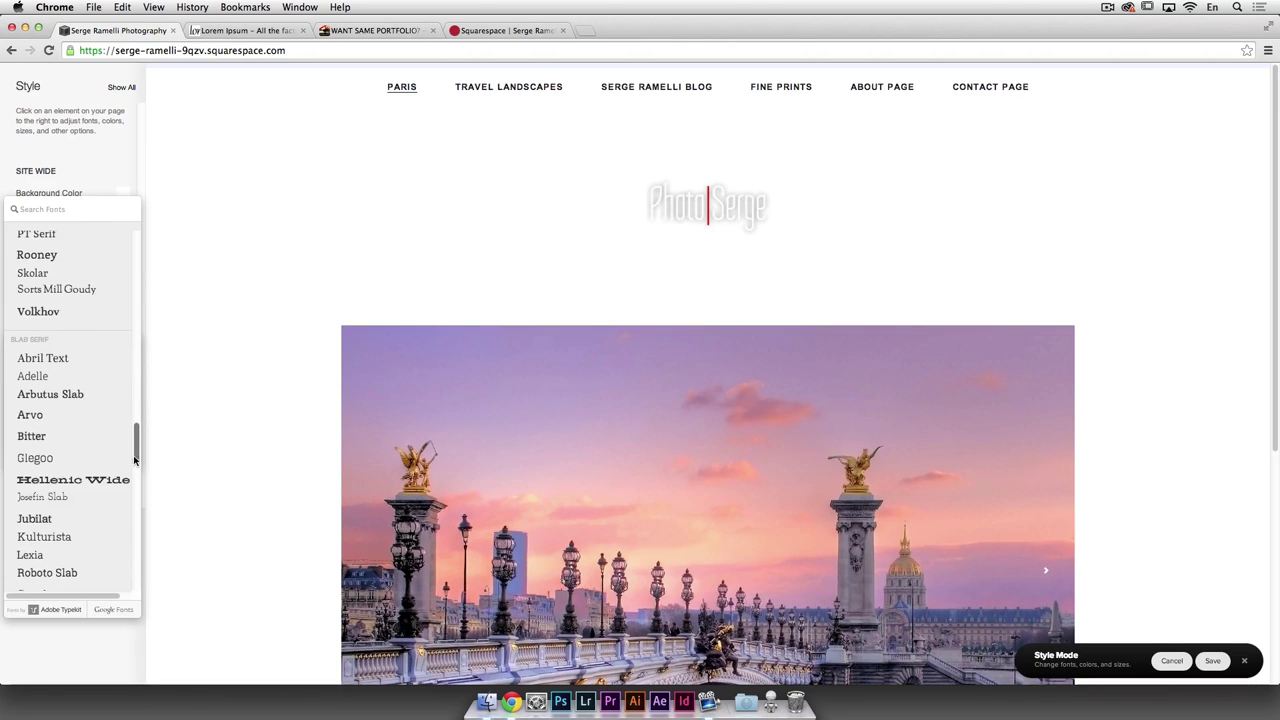
click(107, 481)
drag(138, 452, 136, 248)
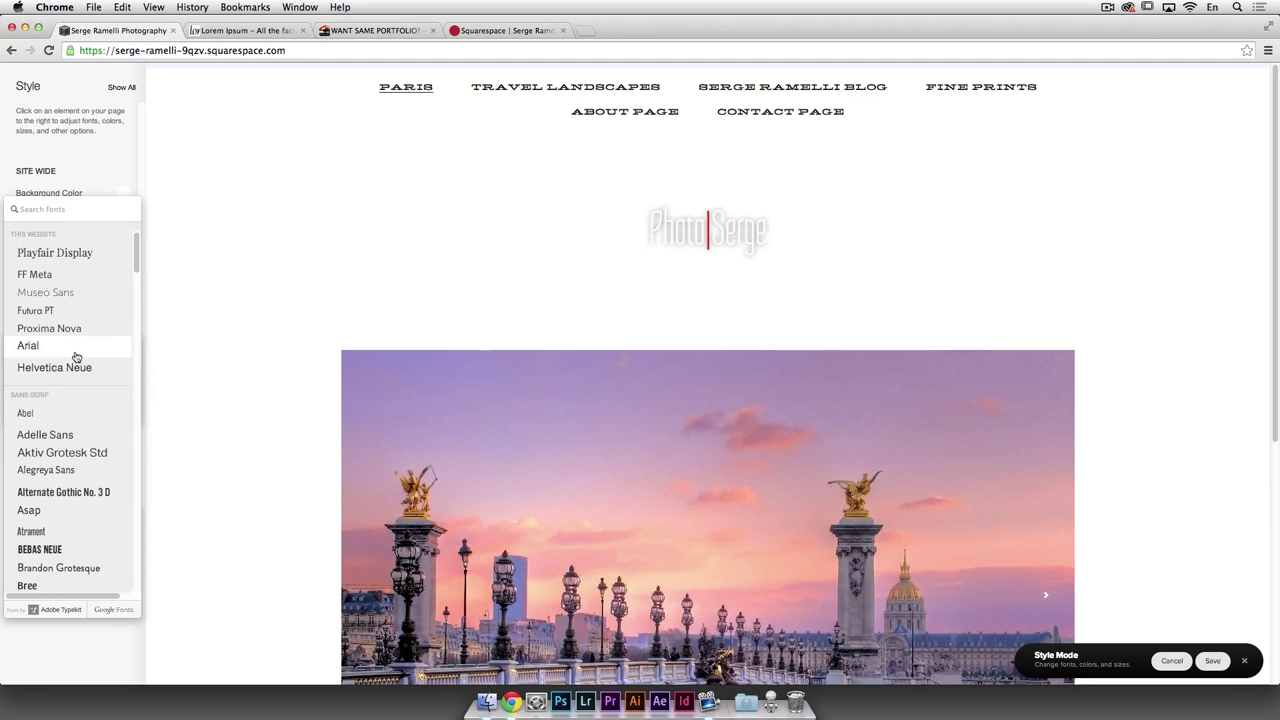
click(74, 352)
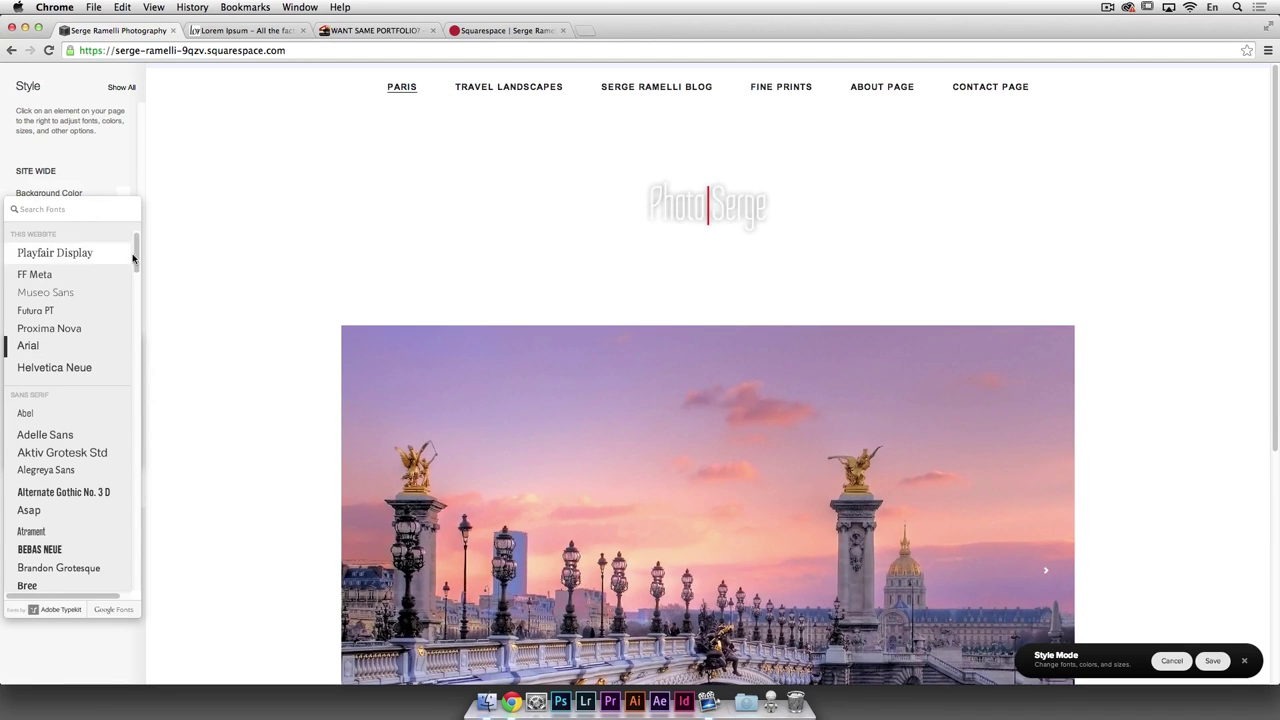
click(110, 176)
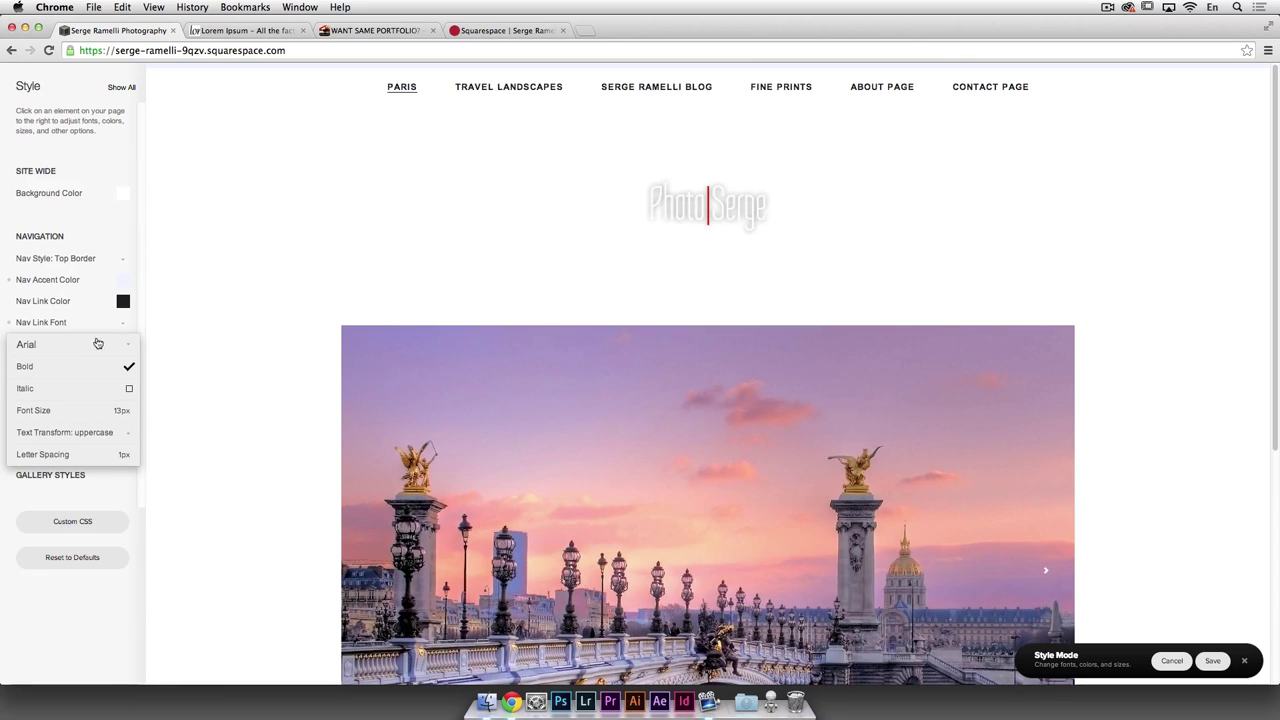
Step: Make the navigation links non-bold at 15px with tighter letter spacing
click(128, 366)
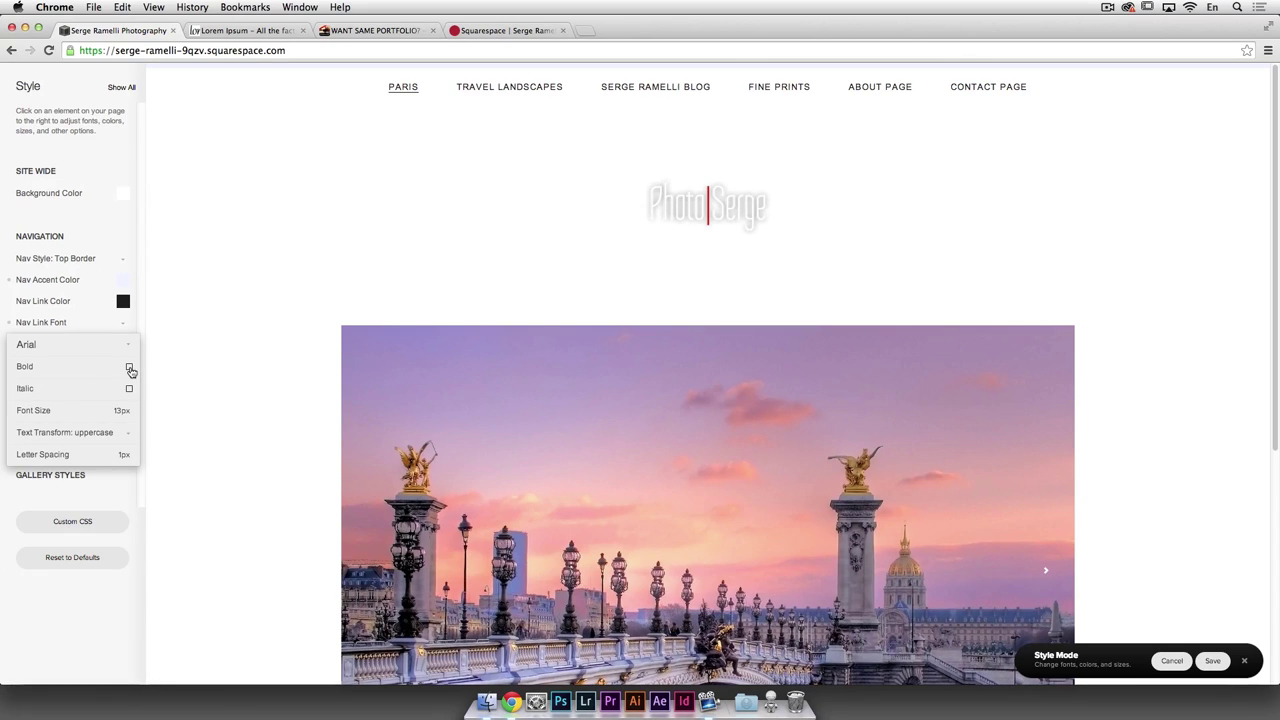
mouse_move(100, 421)
drag(24, 411, 24, 411)
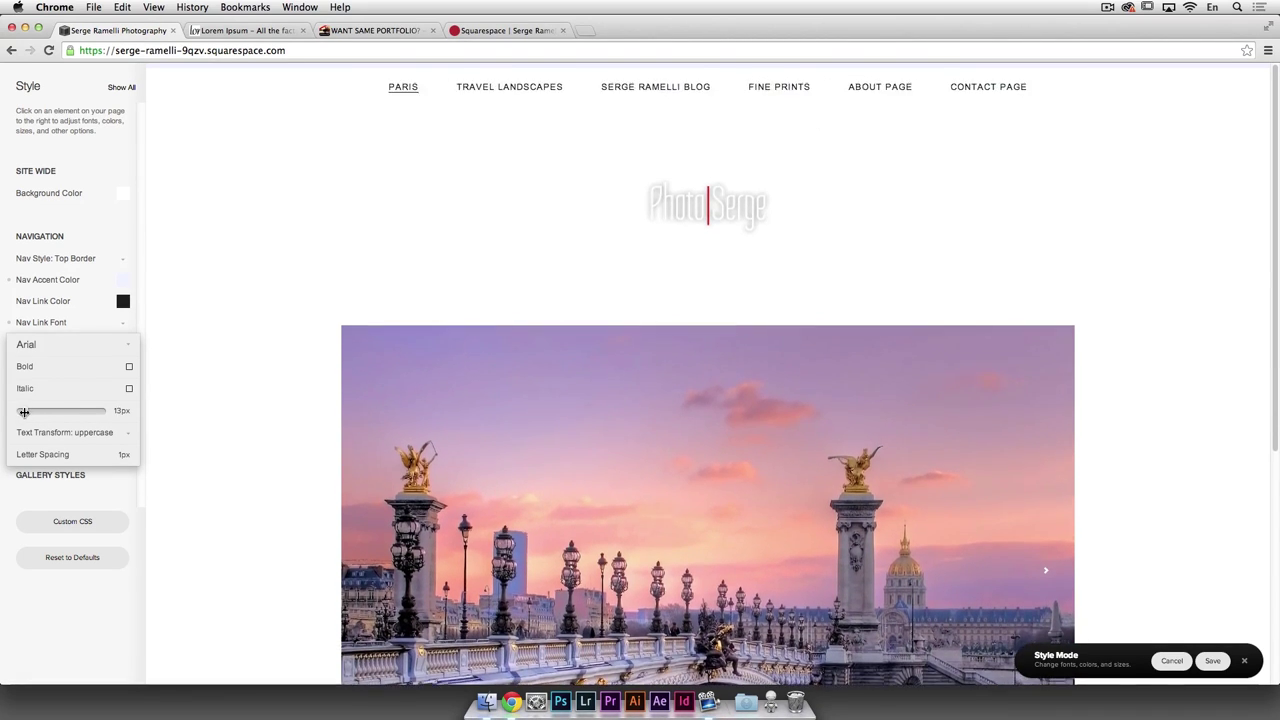
mouse_move(125, 455)
drag(40, 455, 35, 456)
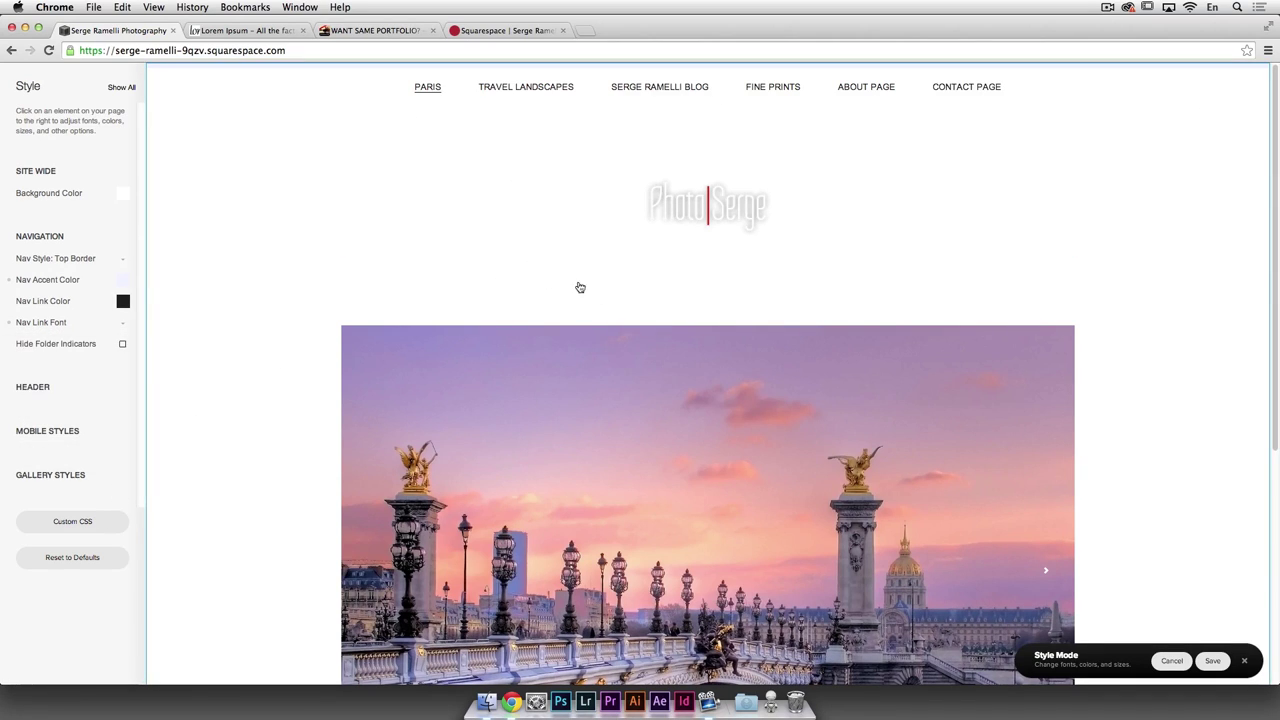
click(666, 373)
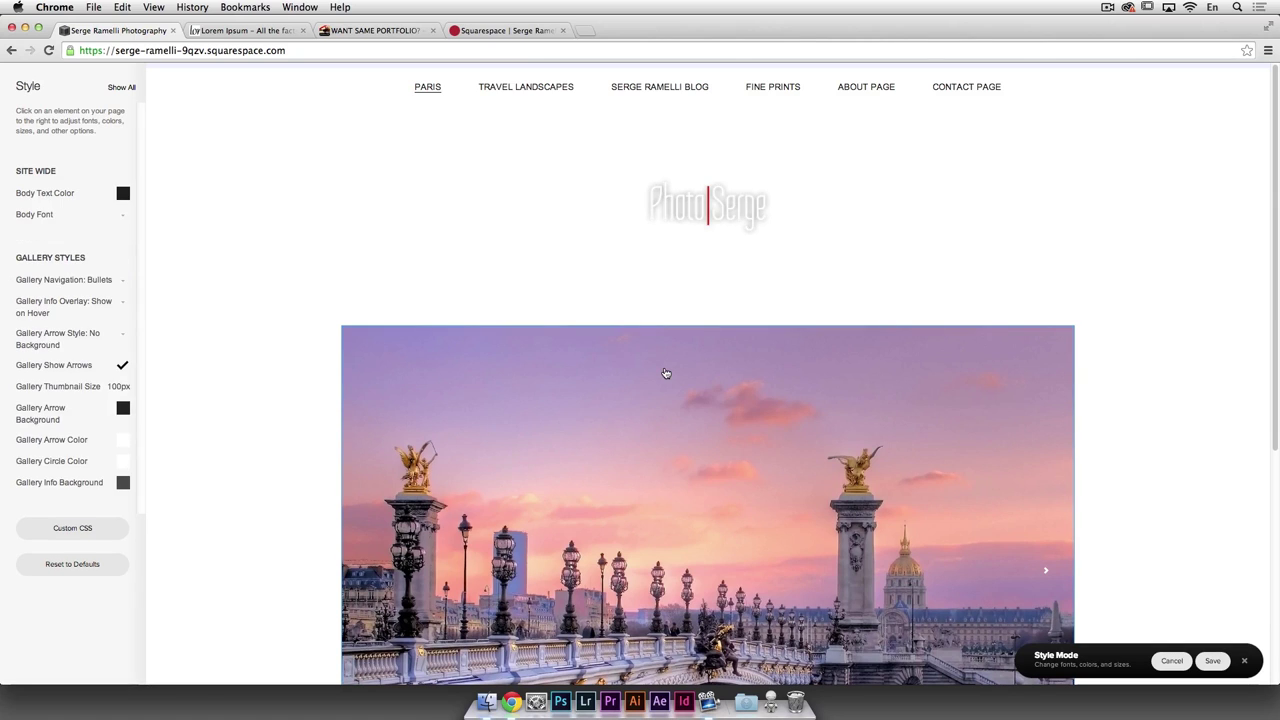
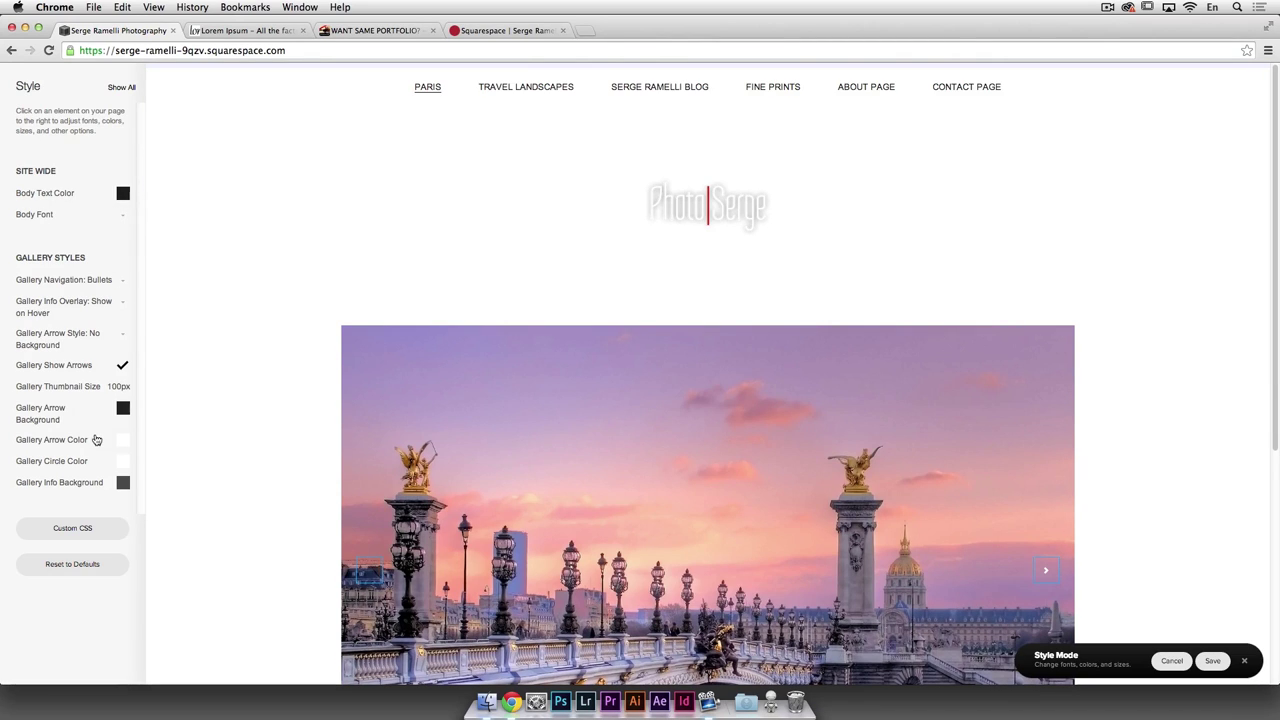
Step: Show all site style settings and try grey background shades, leaving the background white (#ffffff)
click(547, 87)
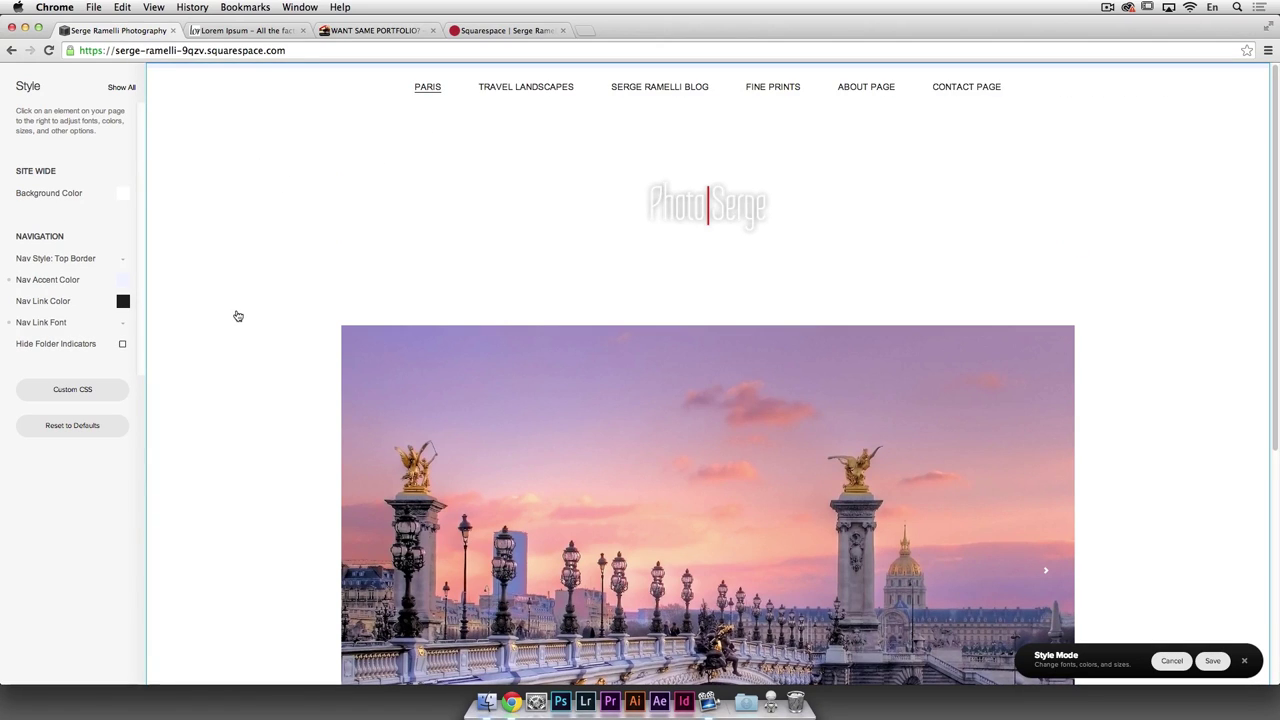
click(121, 87)
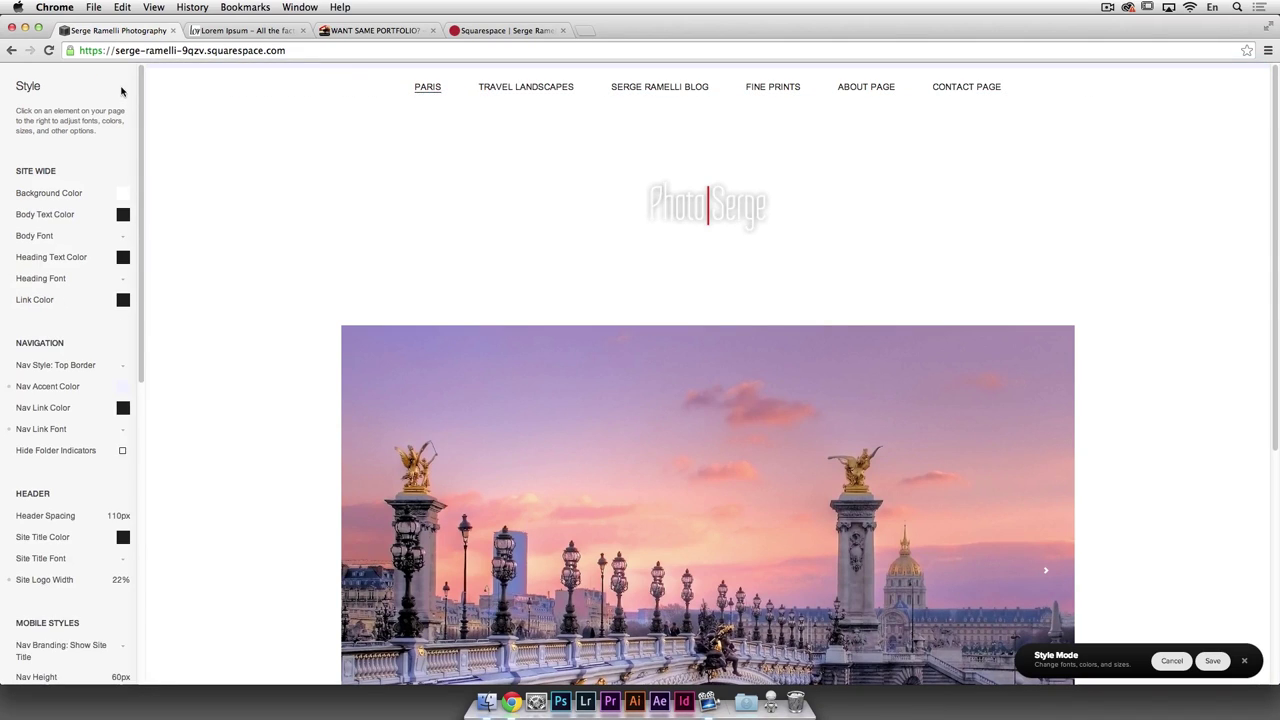
click(58, 194)
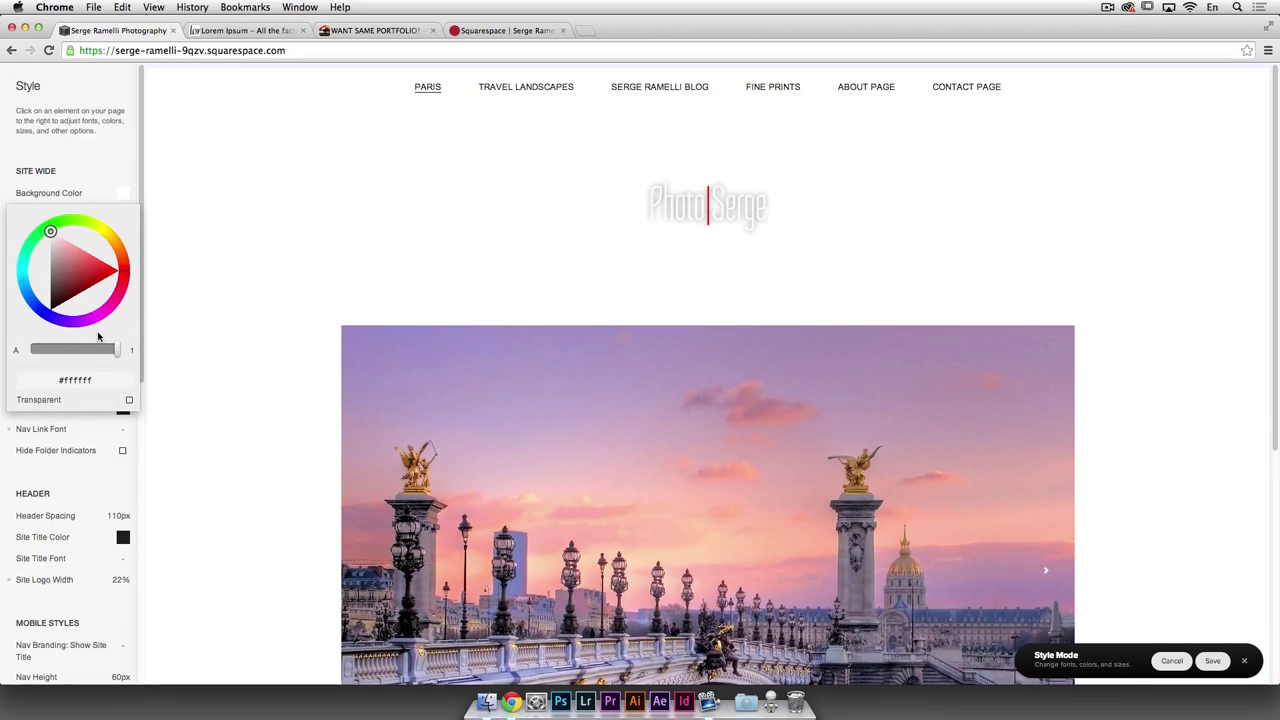
drag(46, 314, 51, 300)
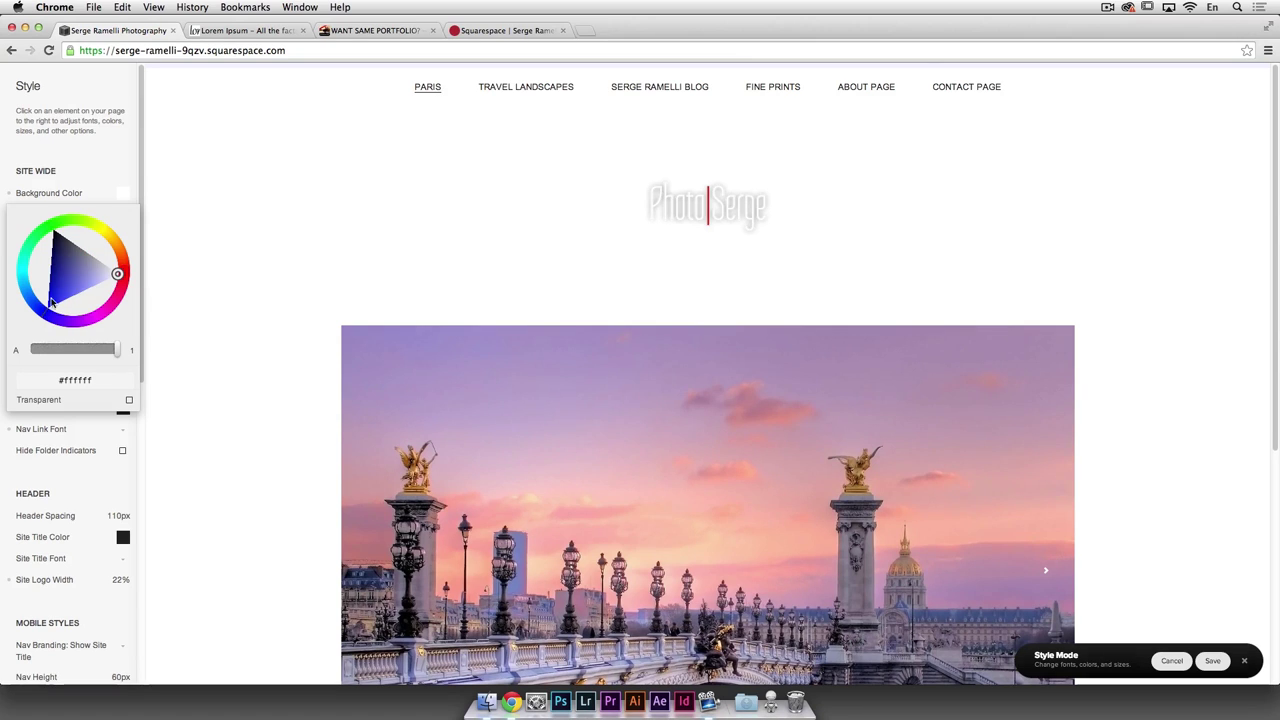
mouse_move(120, 276)
mouse_down()
mouse_move(91, 246)
mouse_move(127, 268)
mouse_move(52, 304)
mouse_move(154, 265)
mouse_up()
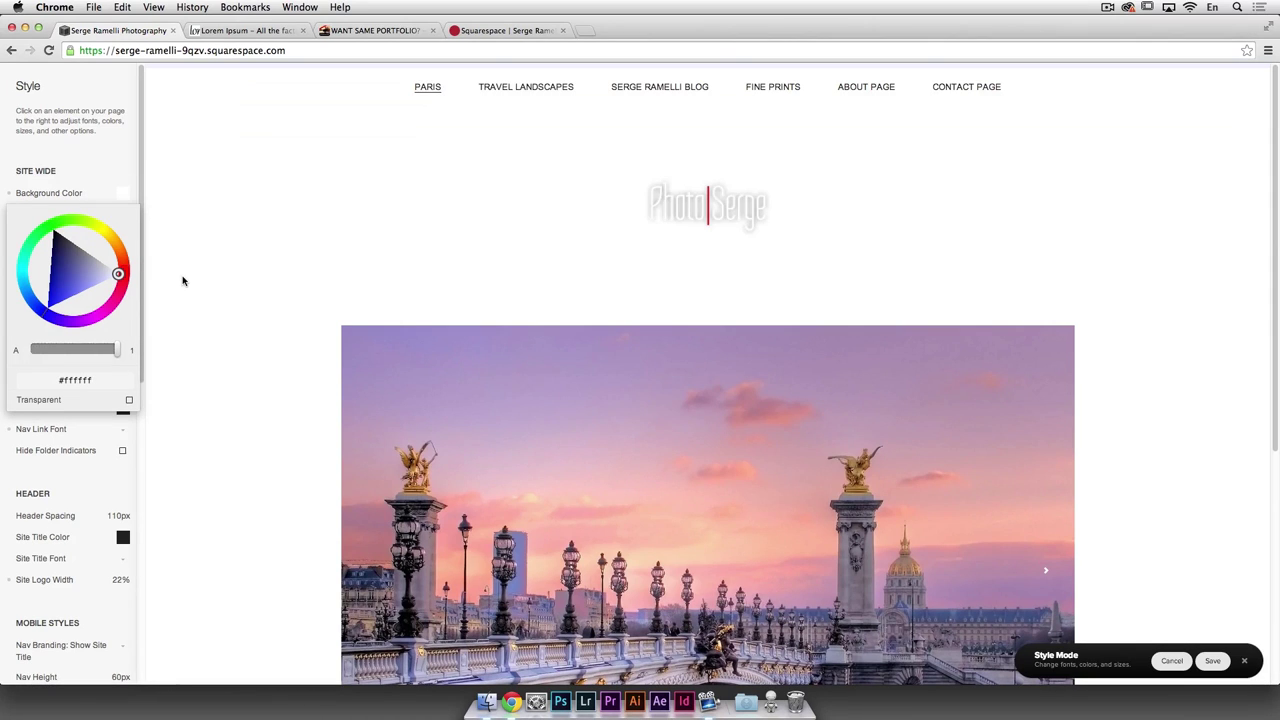
scroll(694, 305, down, 1)
click(123, 195)
scroll(285, 200, down, 6)
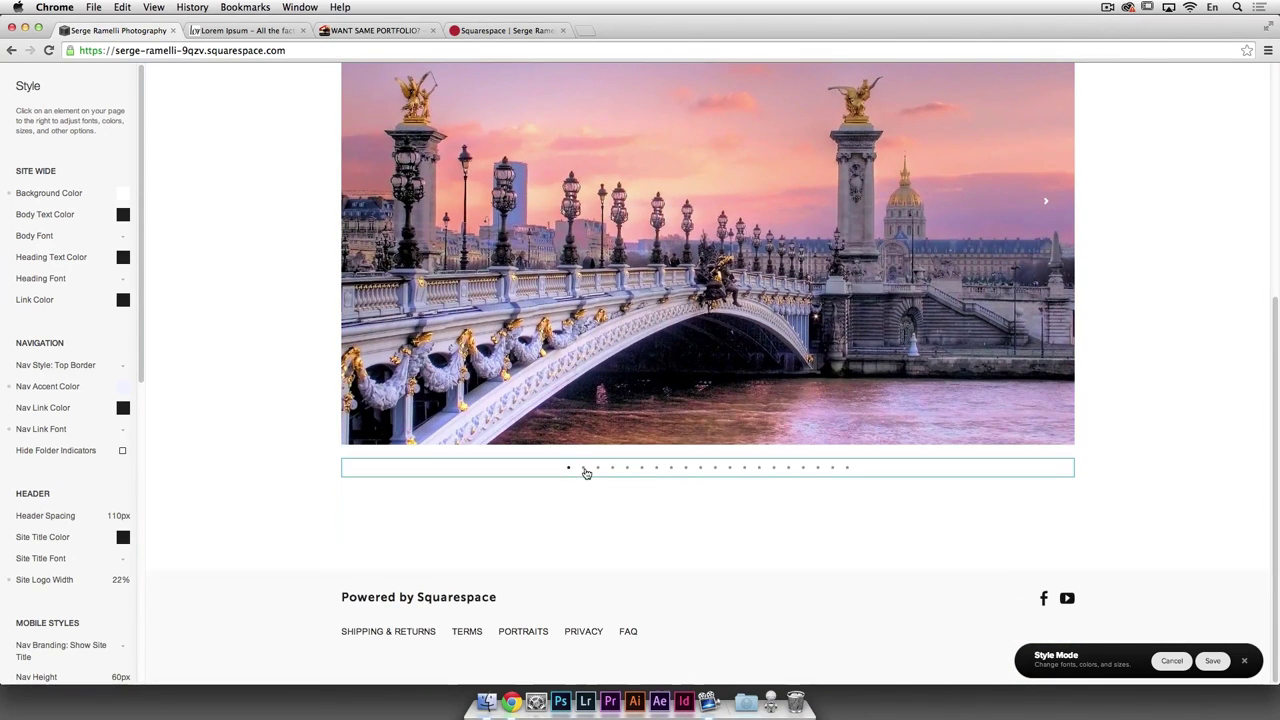
Step: Switch the Paris slideshow's gallery navigation from dots to Thumbnails
click(588, 470)
scroll(628, 449, up, 7)
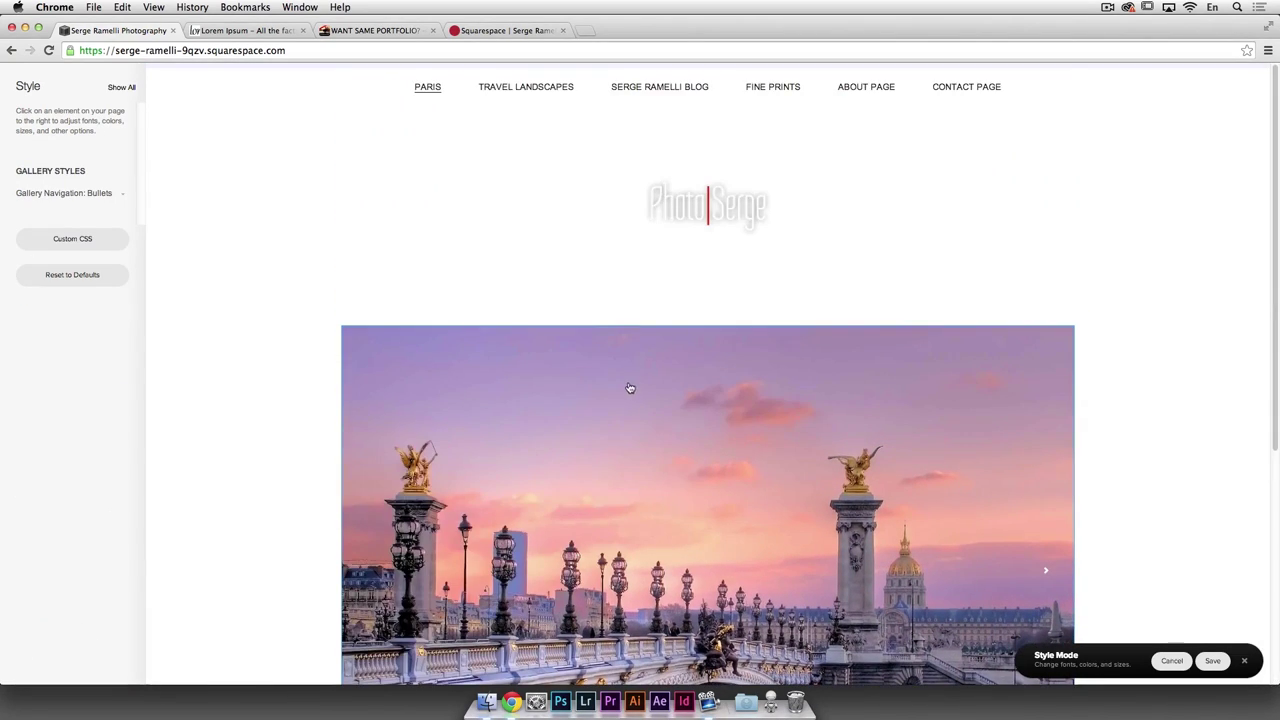
click(117, 196)
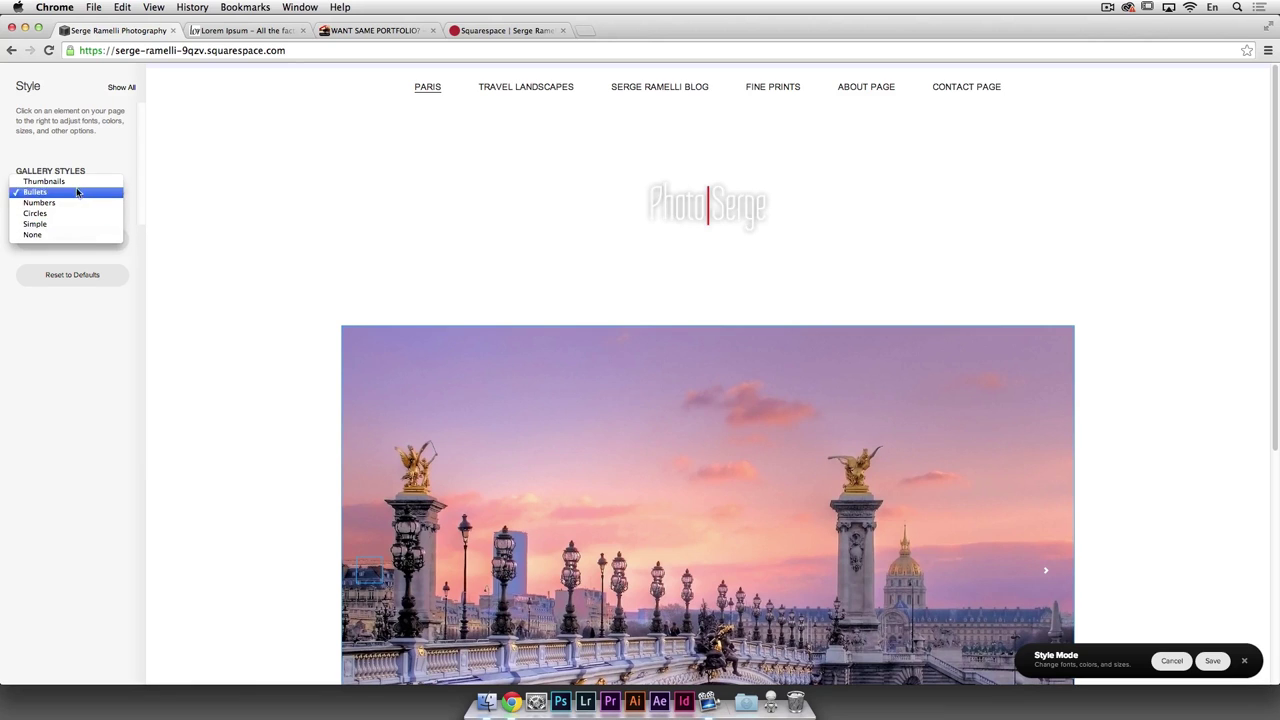
click(81, 182)
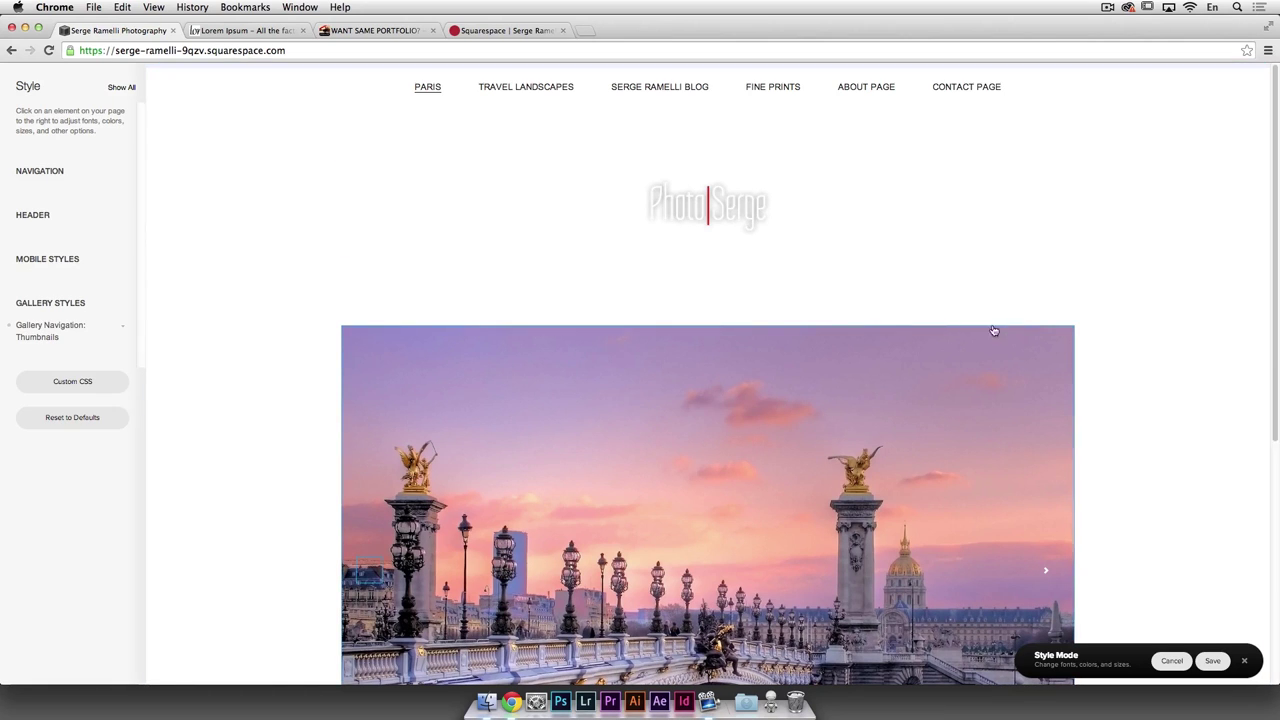
scroll(1000, 330, down, 5)
scroll(250, 450, up, 1)
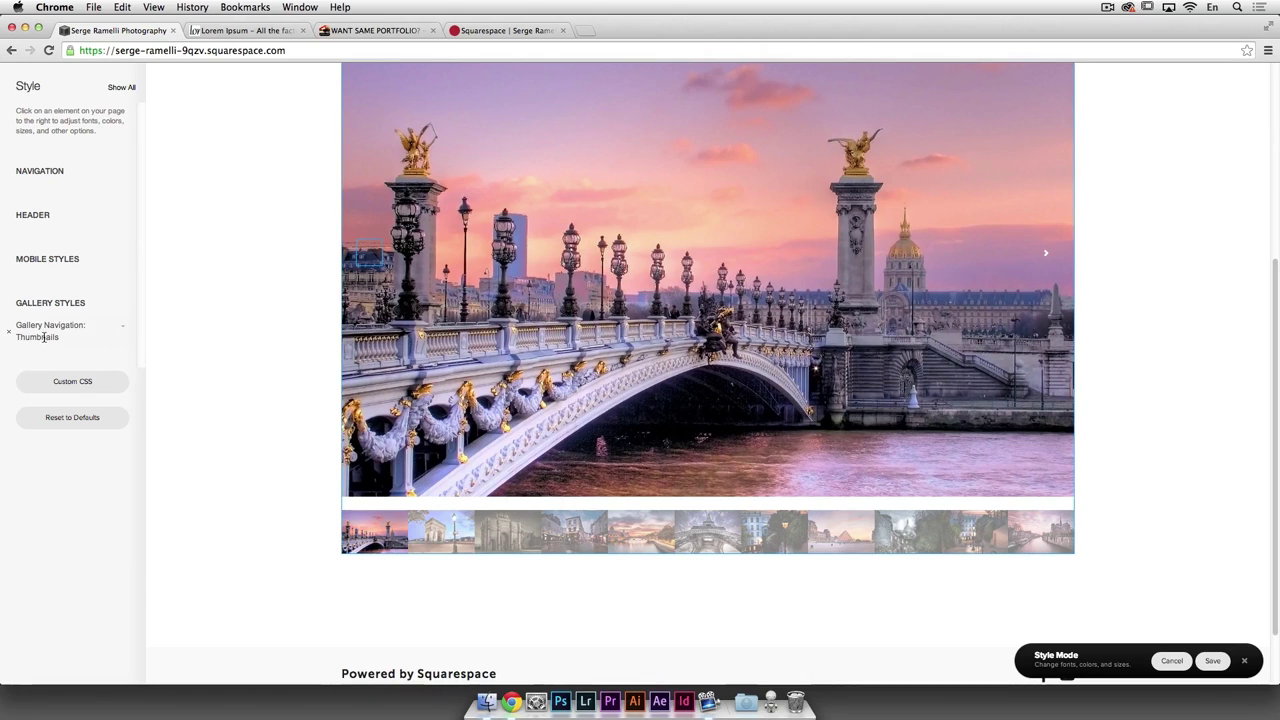
Step: Compare Numbers and Circles navigation, then settle on Thumbnails and save the style
click(119, 330)
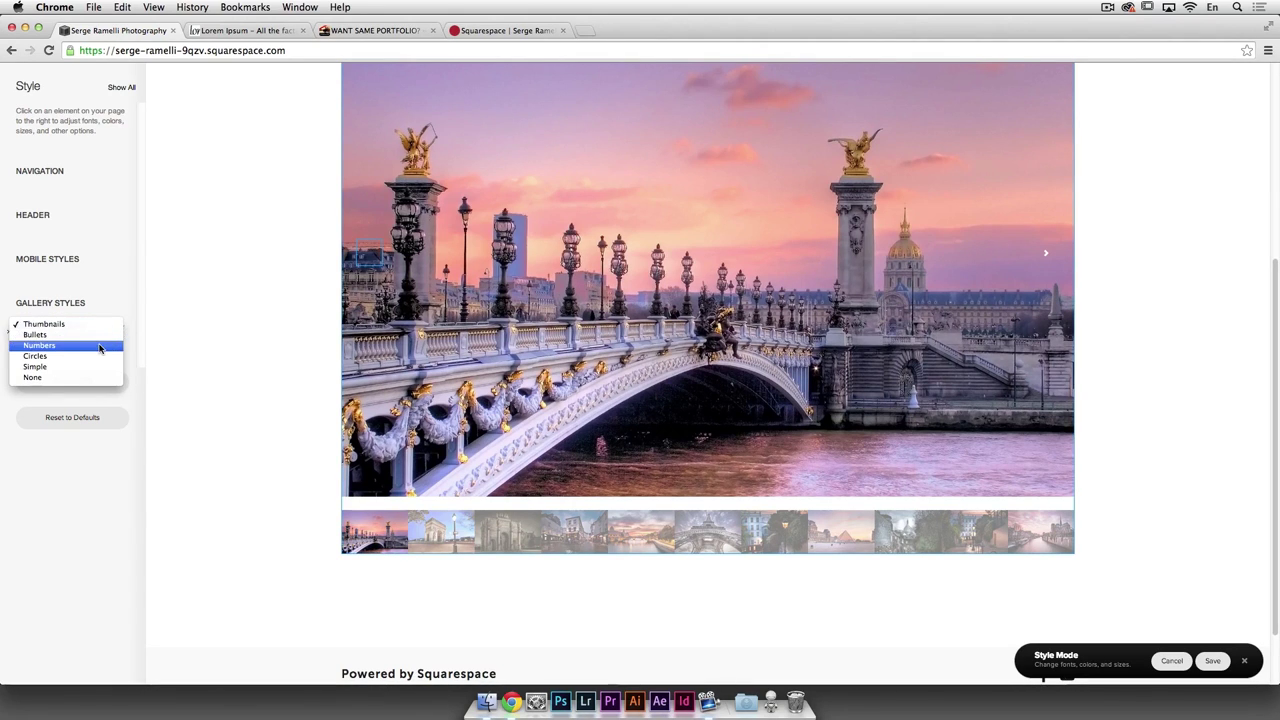
click(100, 348)
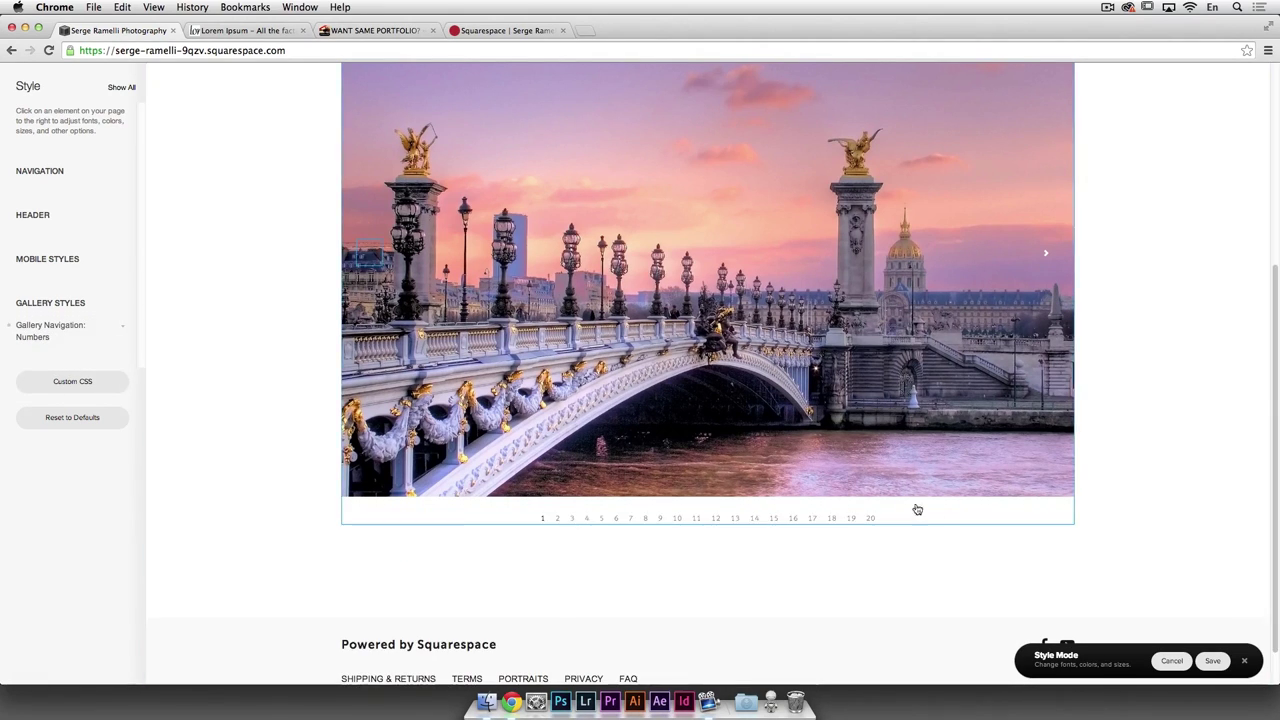
scroll(902, 453, up, 2)
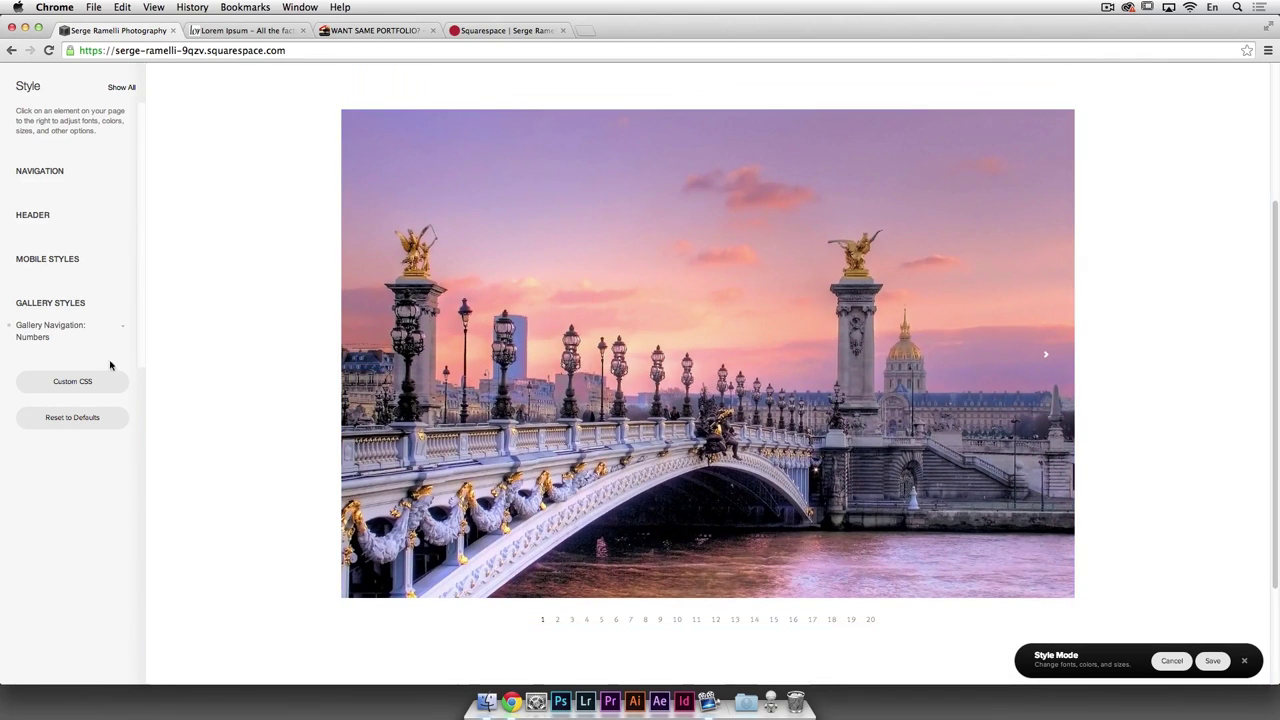
click(124, 333)
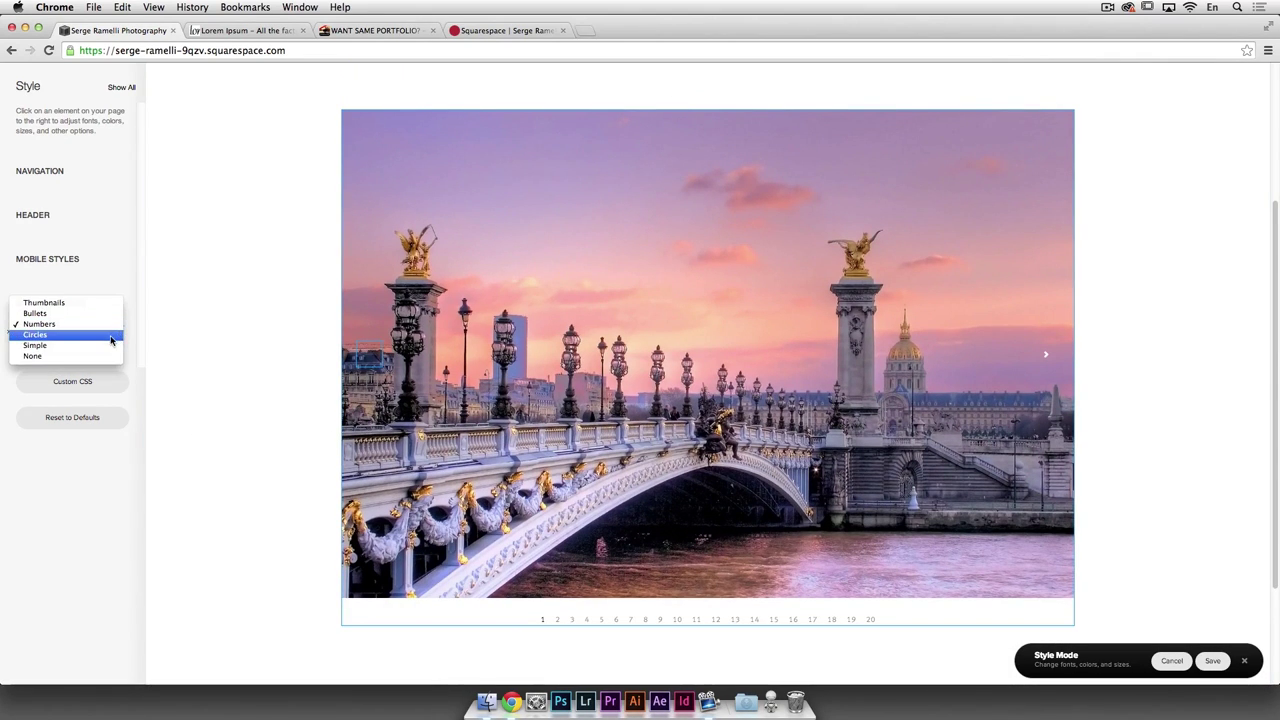
click(125, 336)
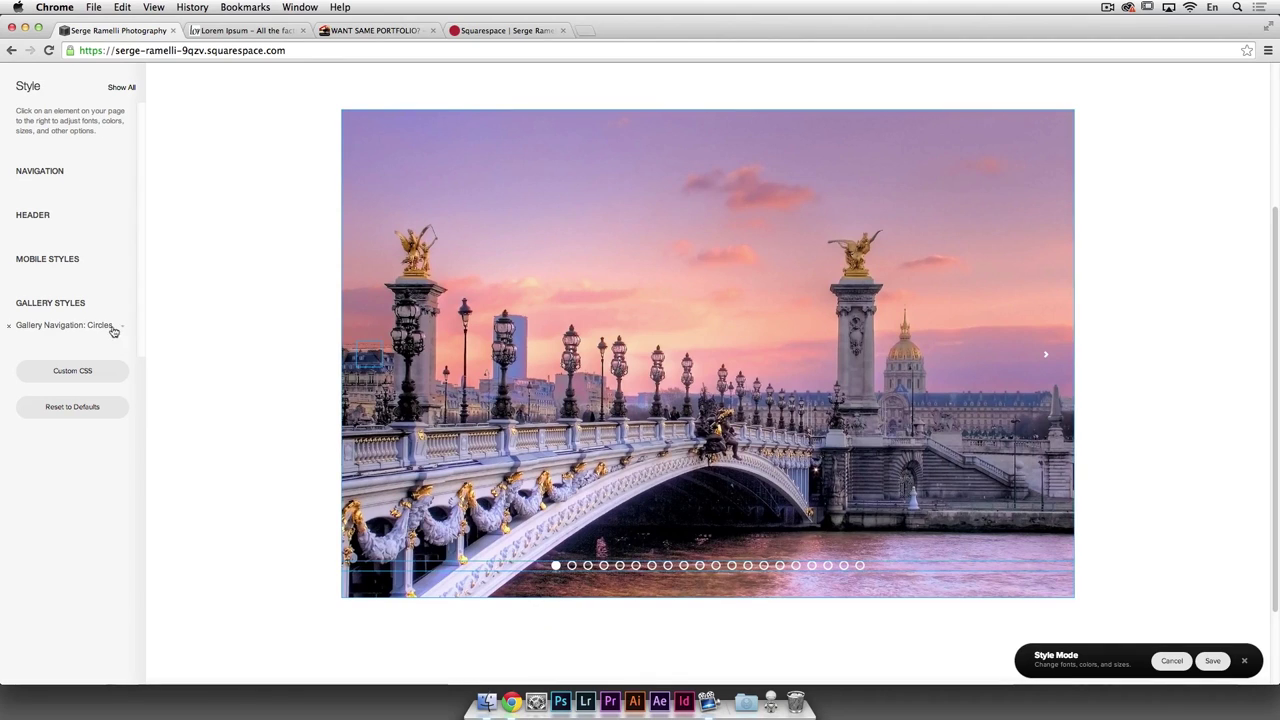
click(114, 327)
click(97, 294)
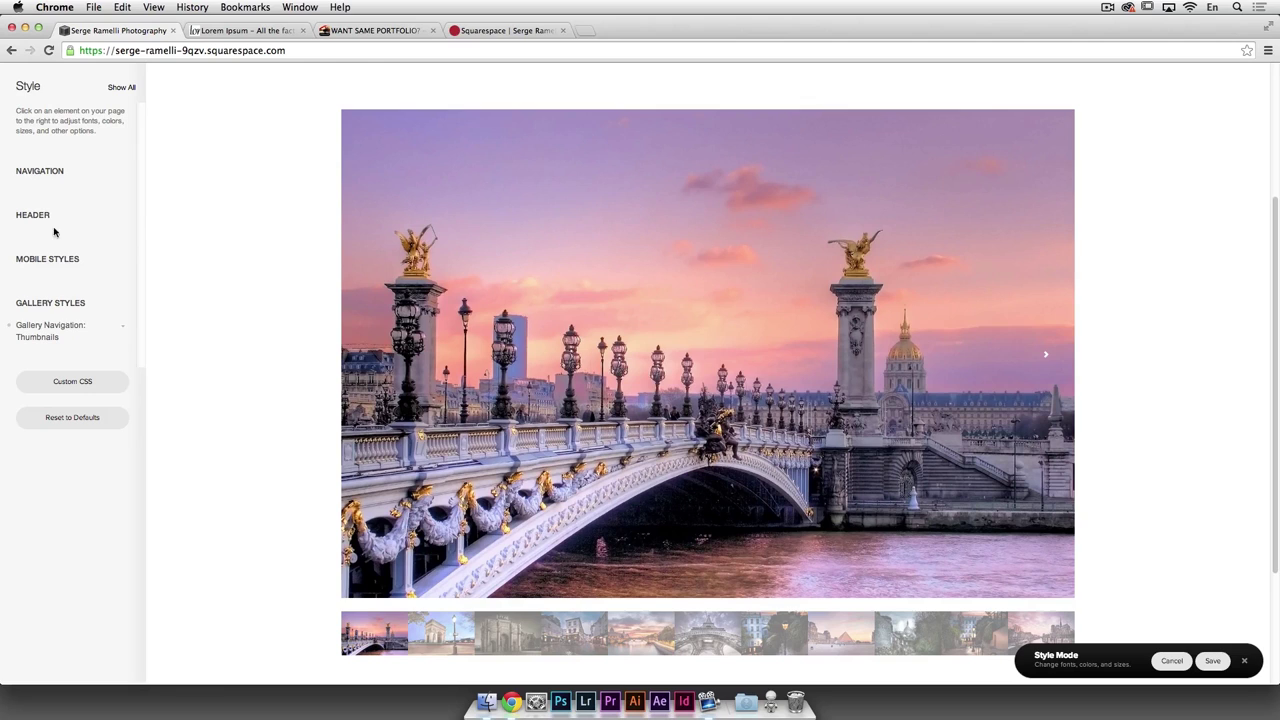
click(1213, 661)
Step: Leave the Style editor, show the Arc de Triomphe photo, and open the Paris gallery in Pages
scroll(201, 314, down, 1)
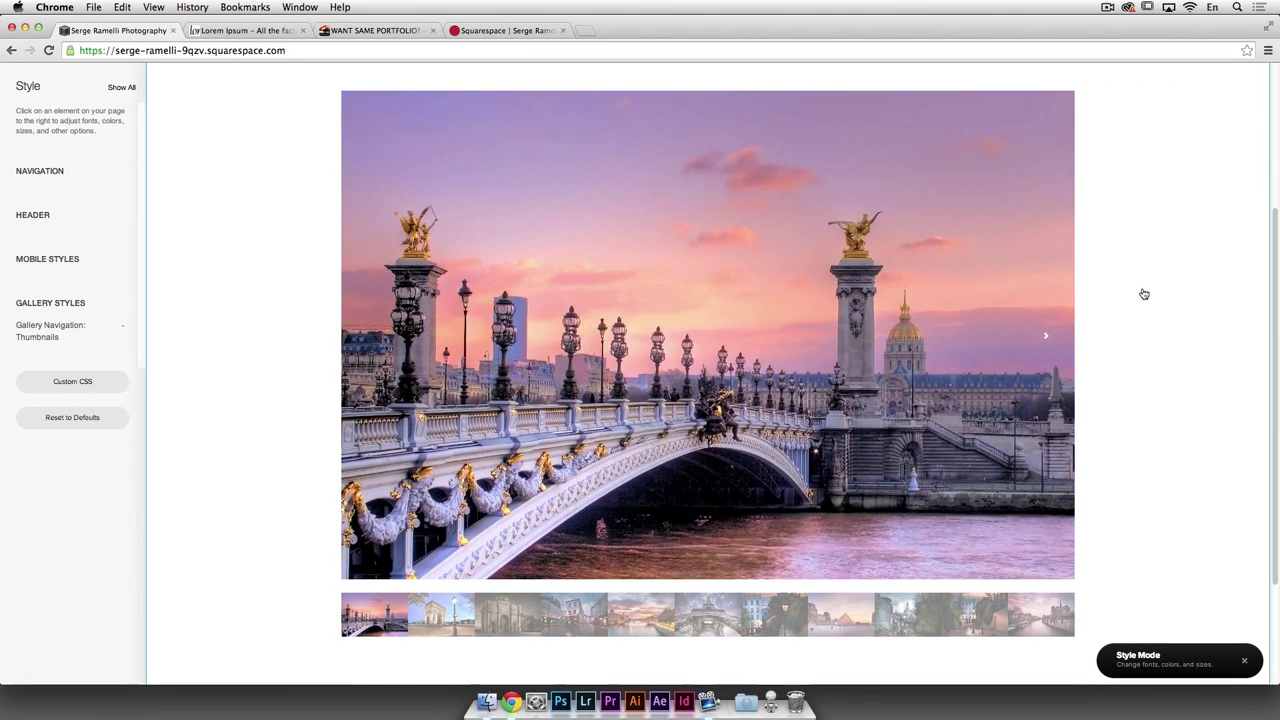
key(Escape)
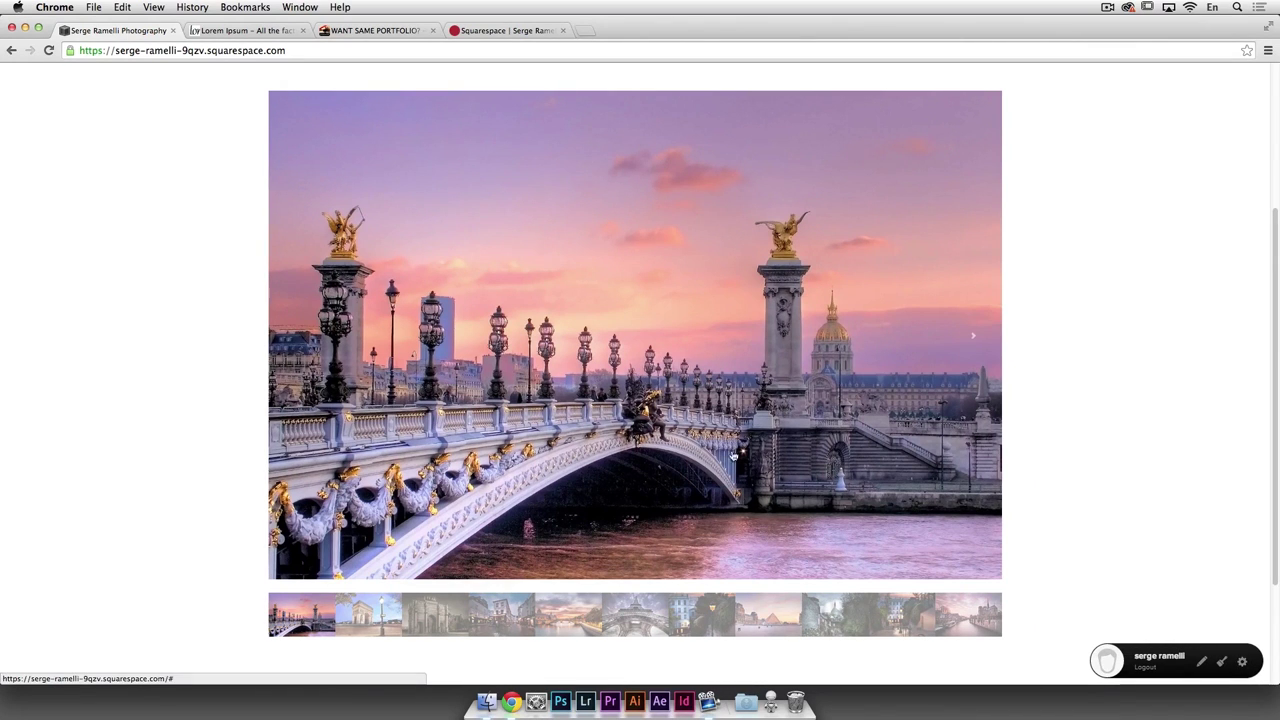
click(379, 620)
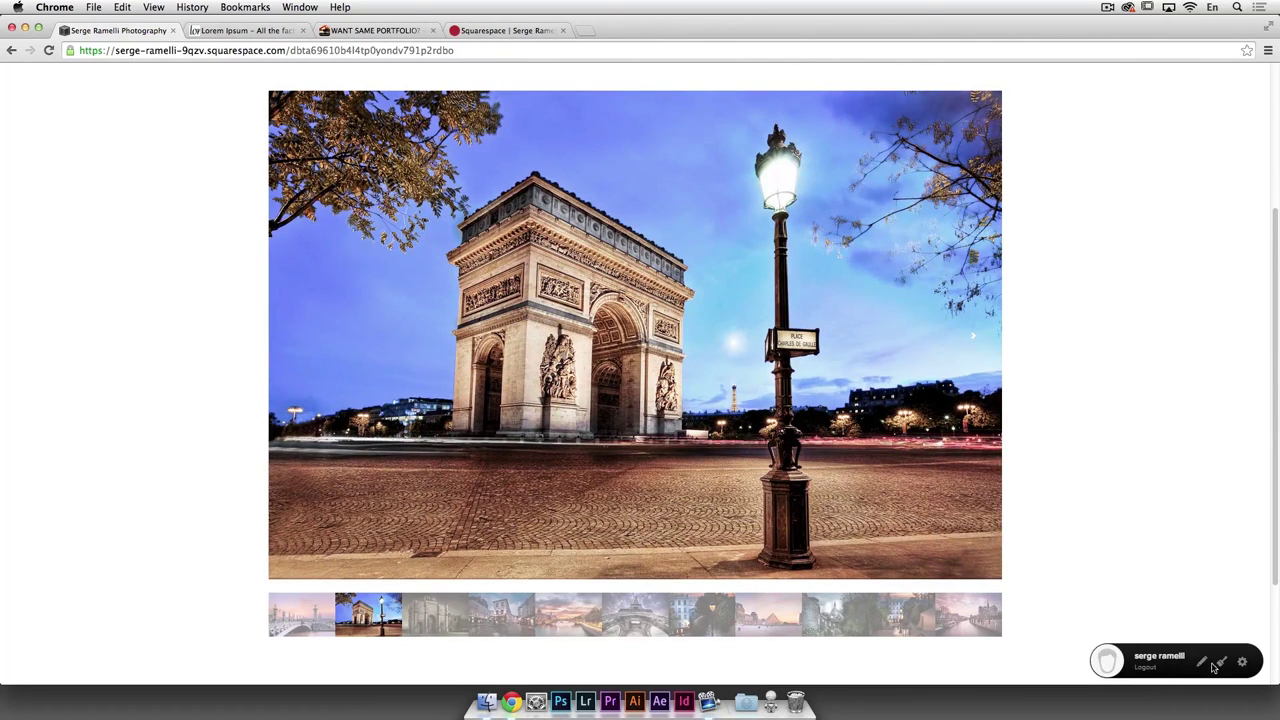
click(1243, 662)
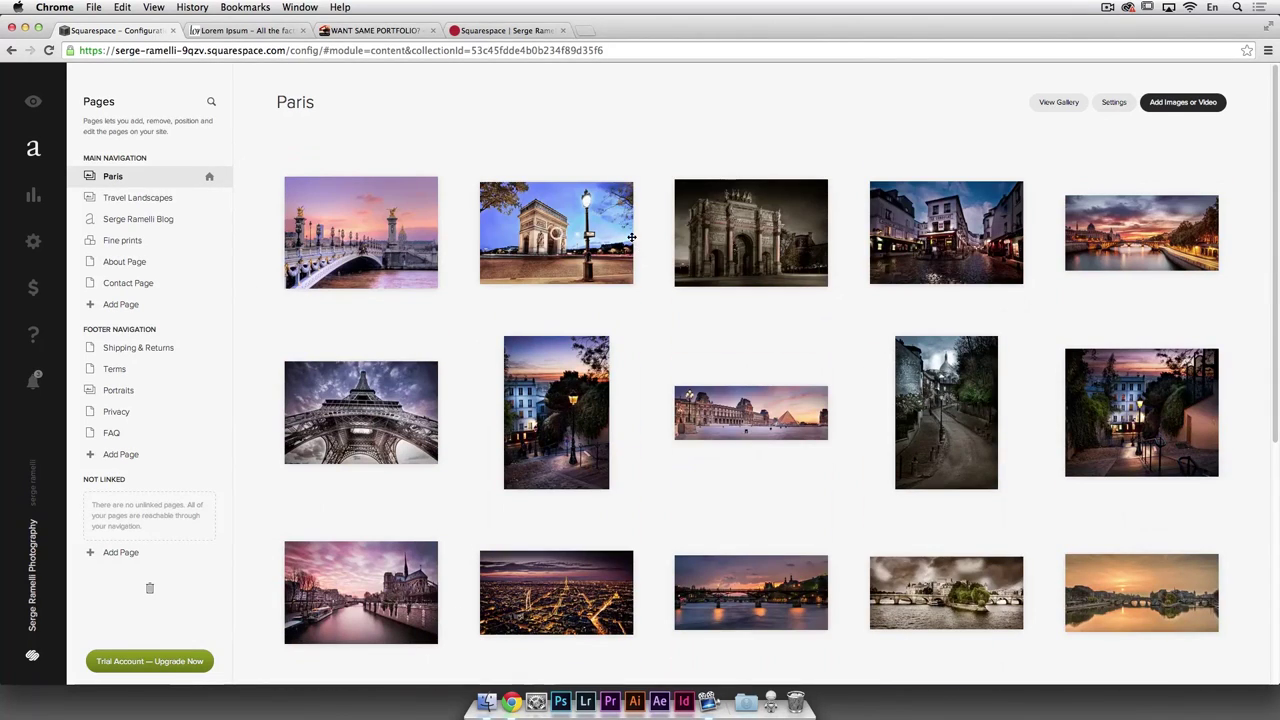
Step: Inspect the Paris gallery's settings, including the Advanced tab, and cancel without changes
click(1112, 102)
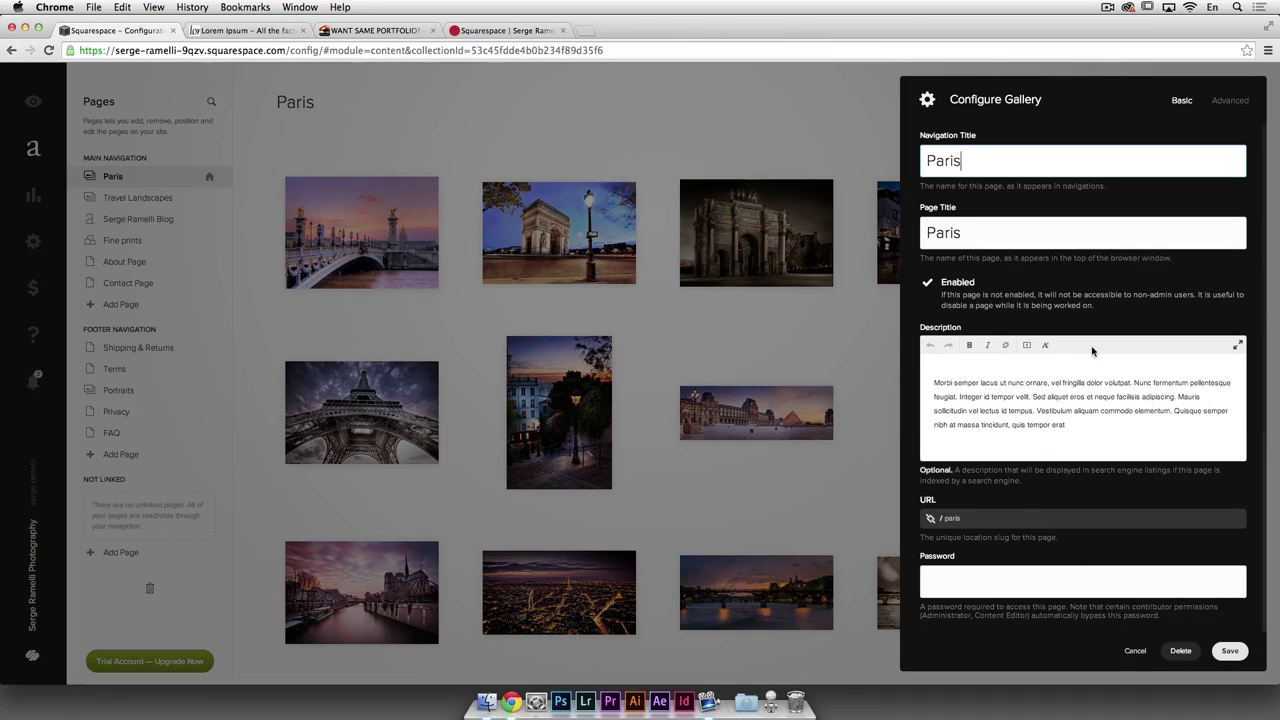
click(1241, 101)
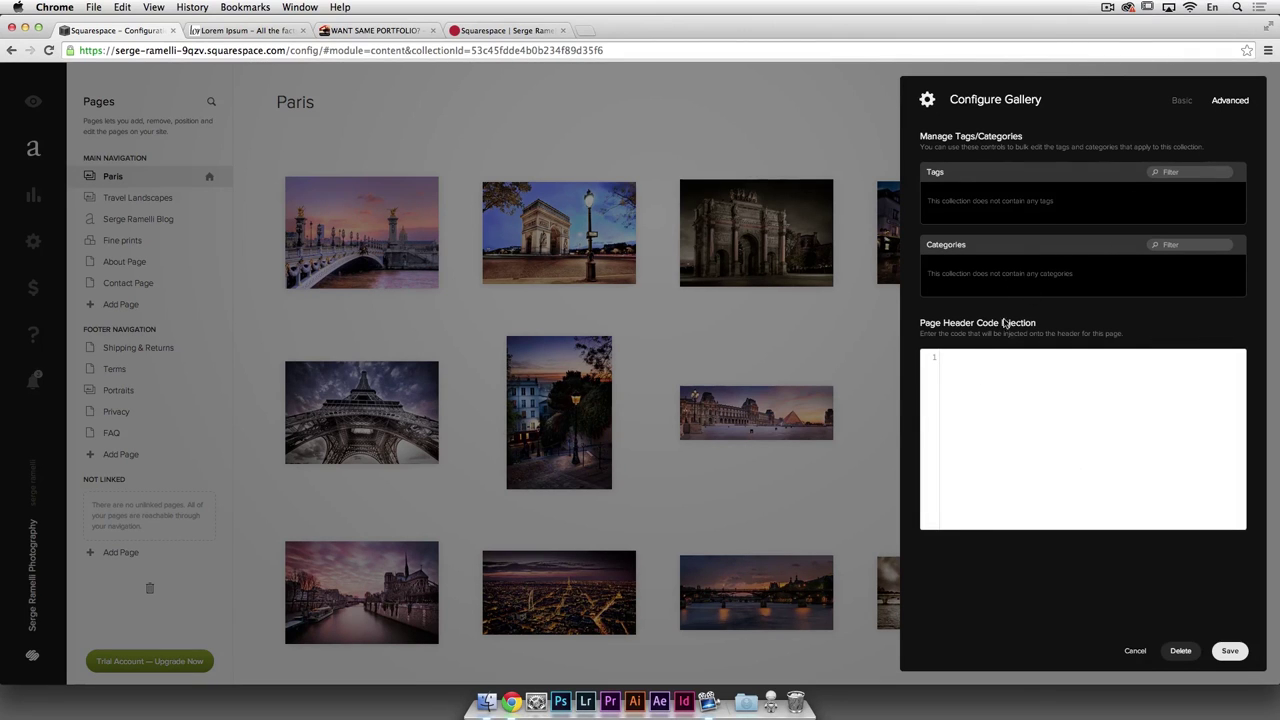
click(1135, 651)
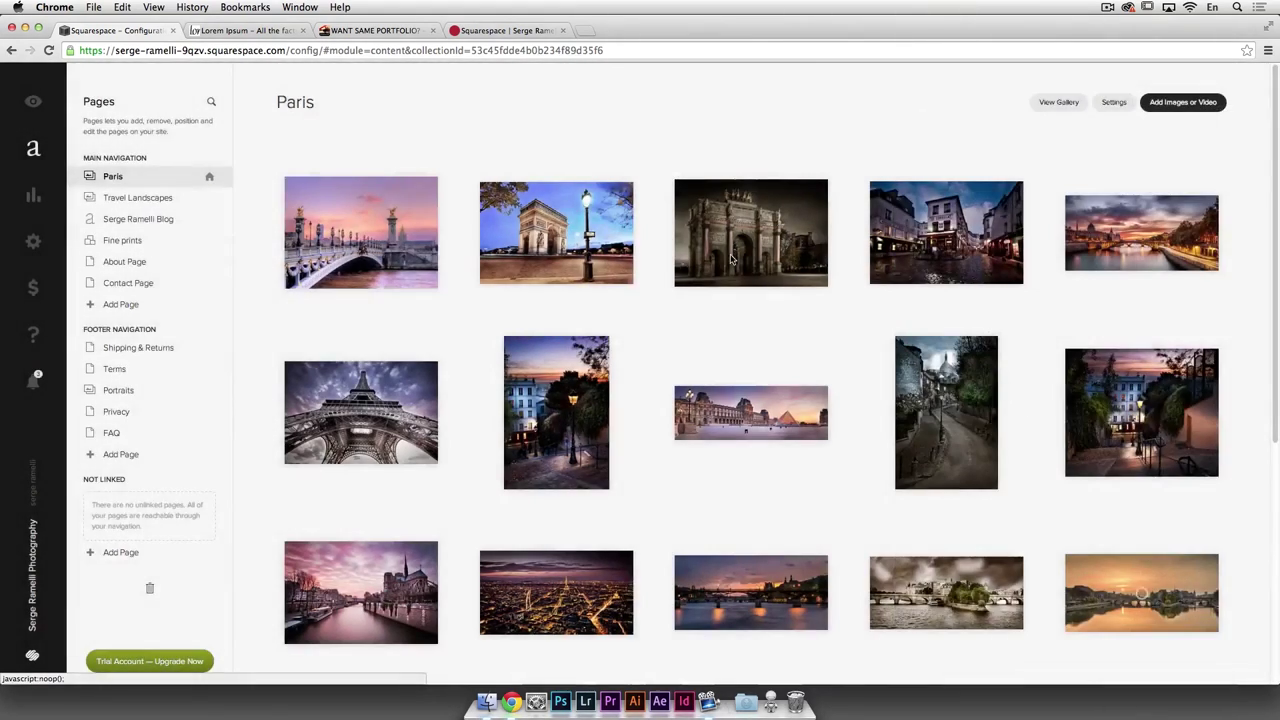
Step: View the Serge Ramelli Blog and Travel Landscapes pages, then preview the live Paris page
click(138, 200)
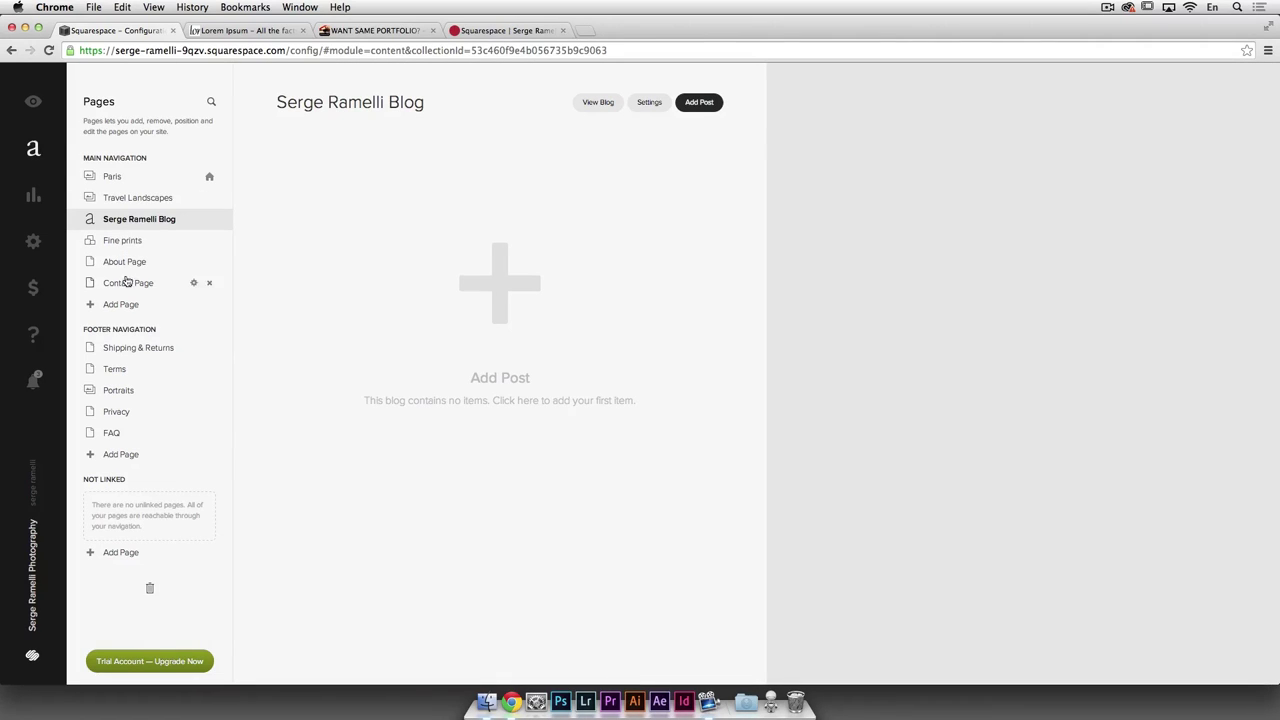
click(122, 198)
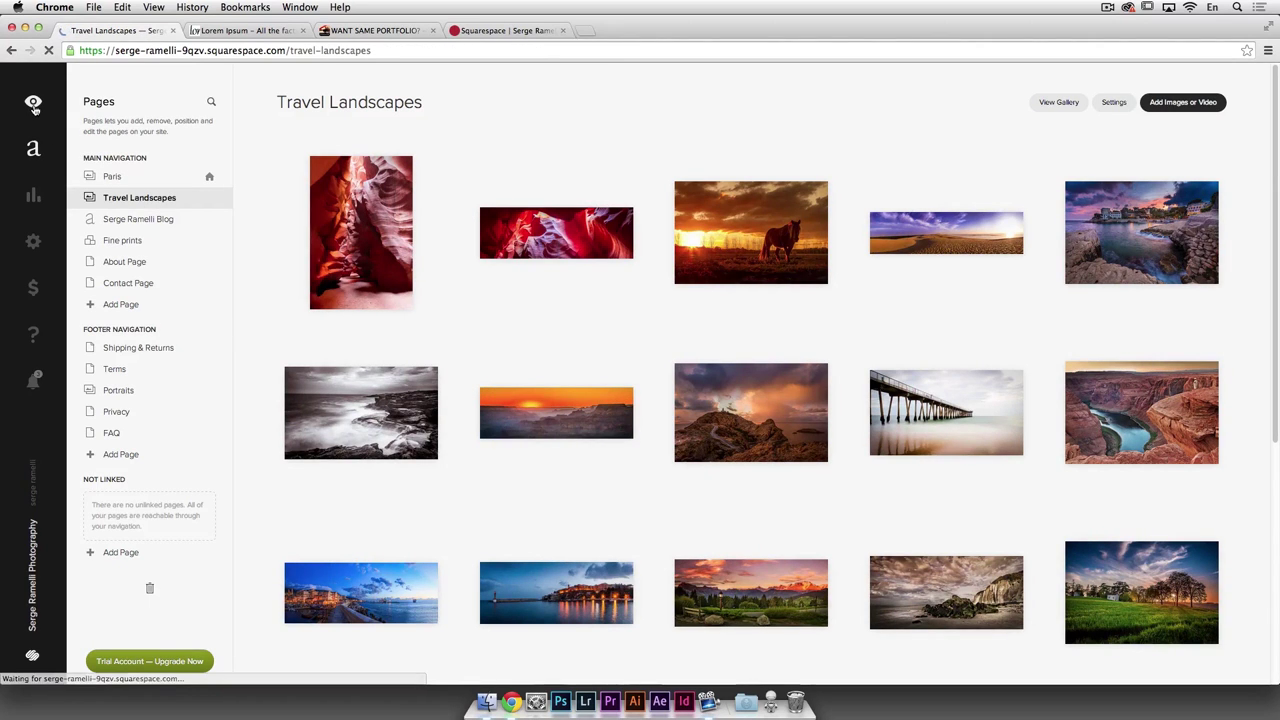
click(33, 105)
click(357, 88)
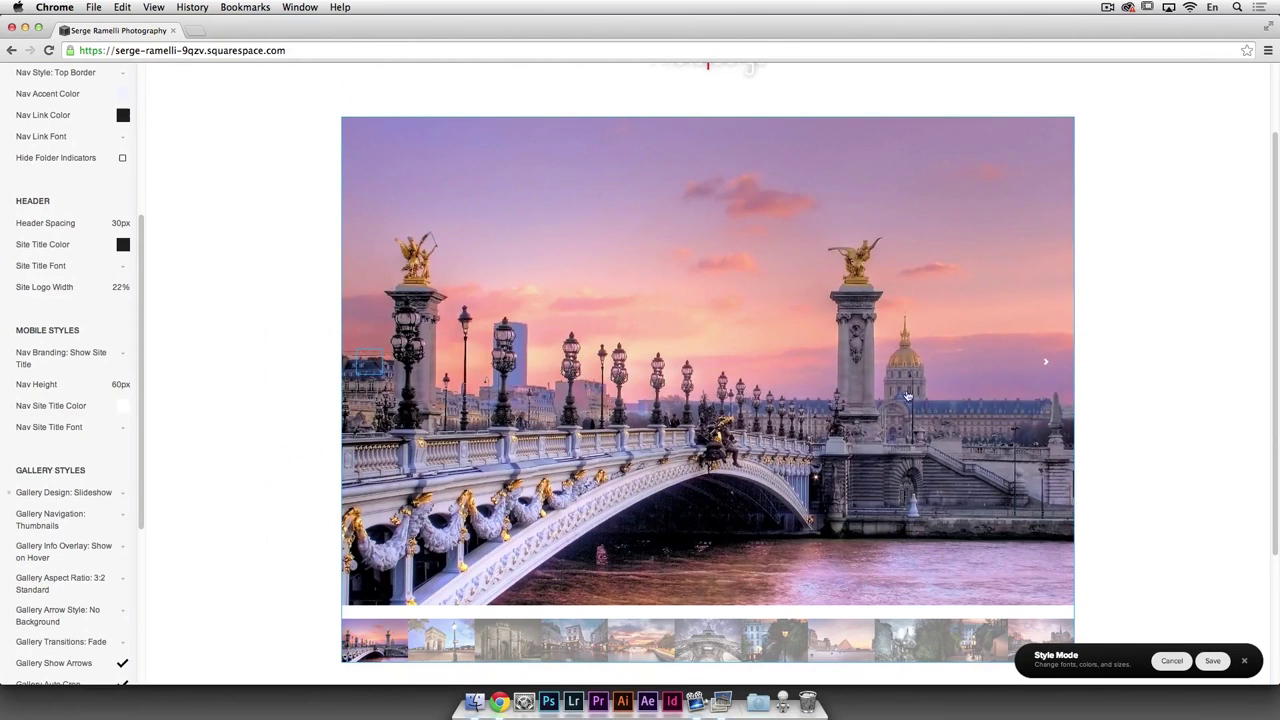
Step: Bring up all style settings from the gallery thumbnails and set Gallery Design to Grid
scroll(898, 393, down, 1)
click(436, 630)
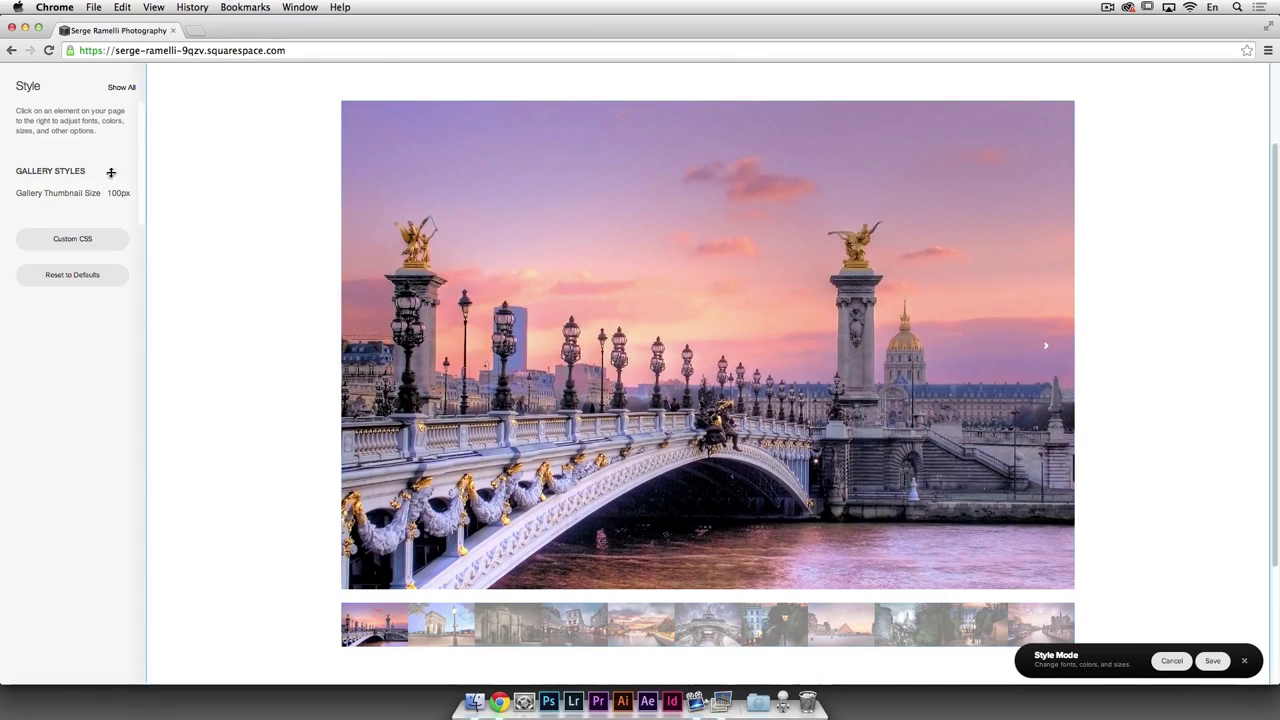
click(121, 88)
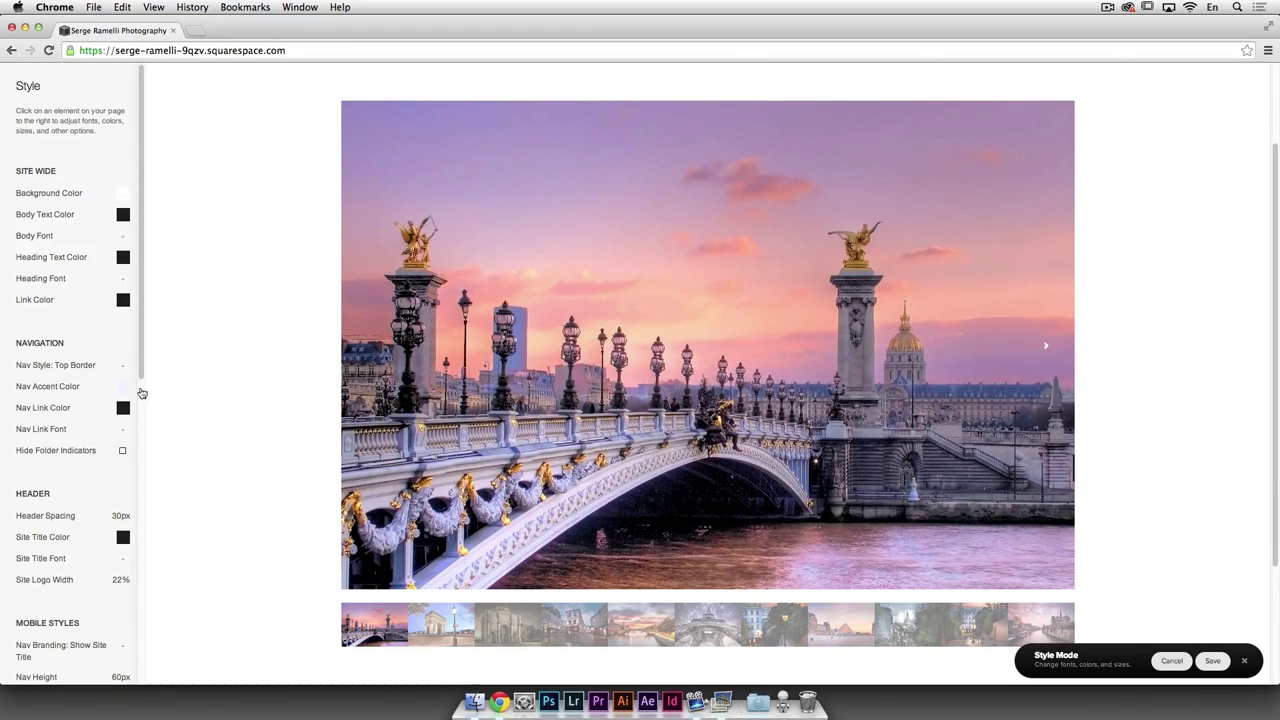
scroll(141, 393, down, 7)
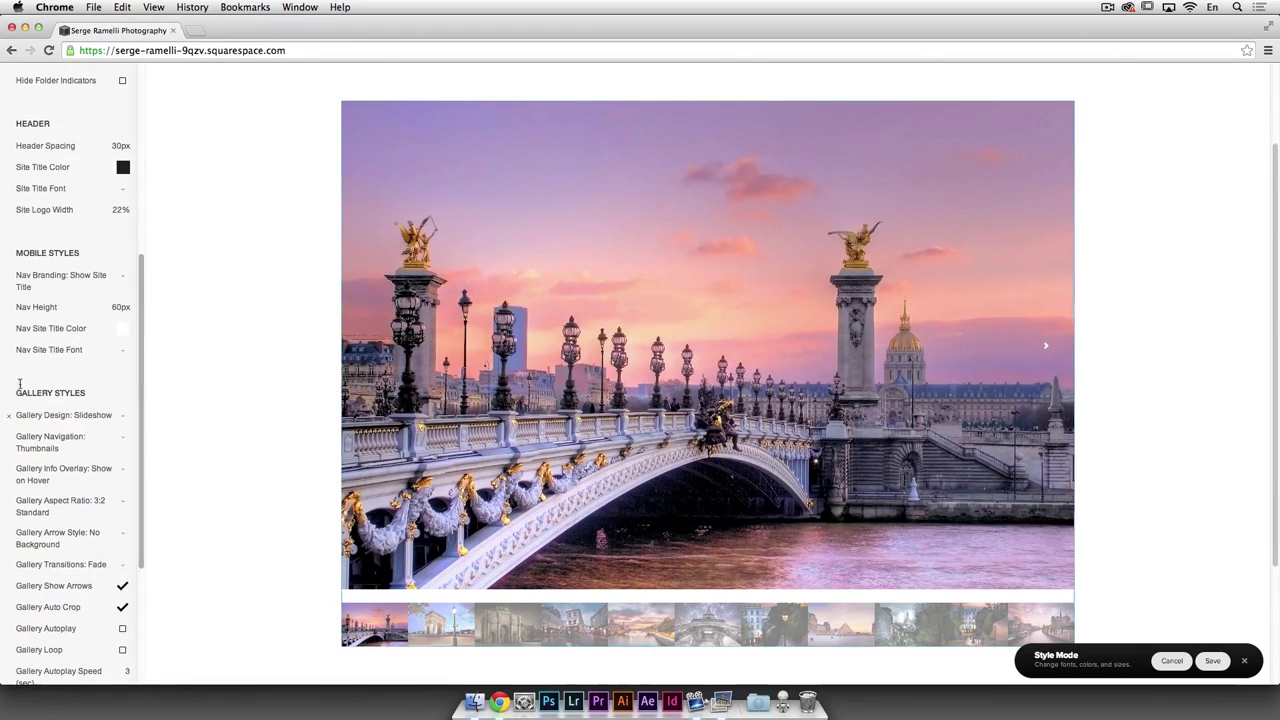
scroll(83, 289, down, 1)
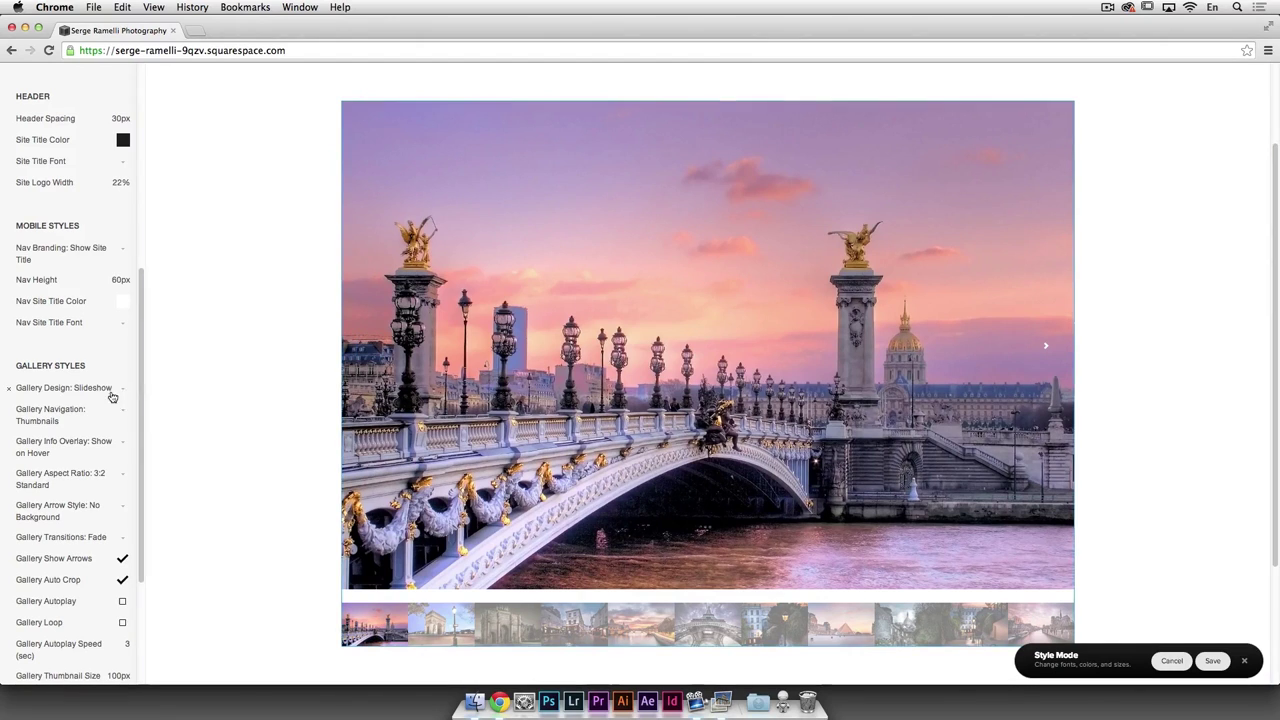
click(112, 389)
click(98, 398)
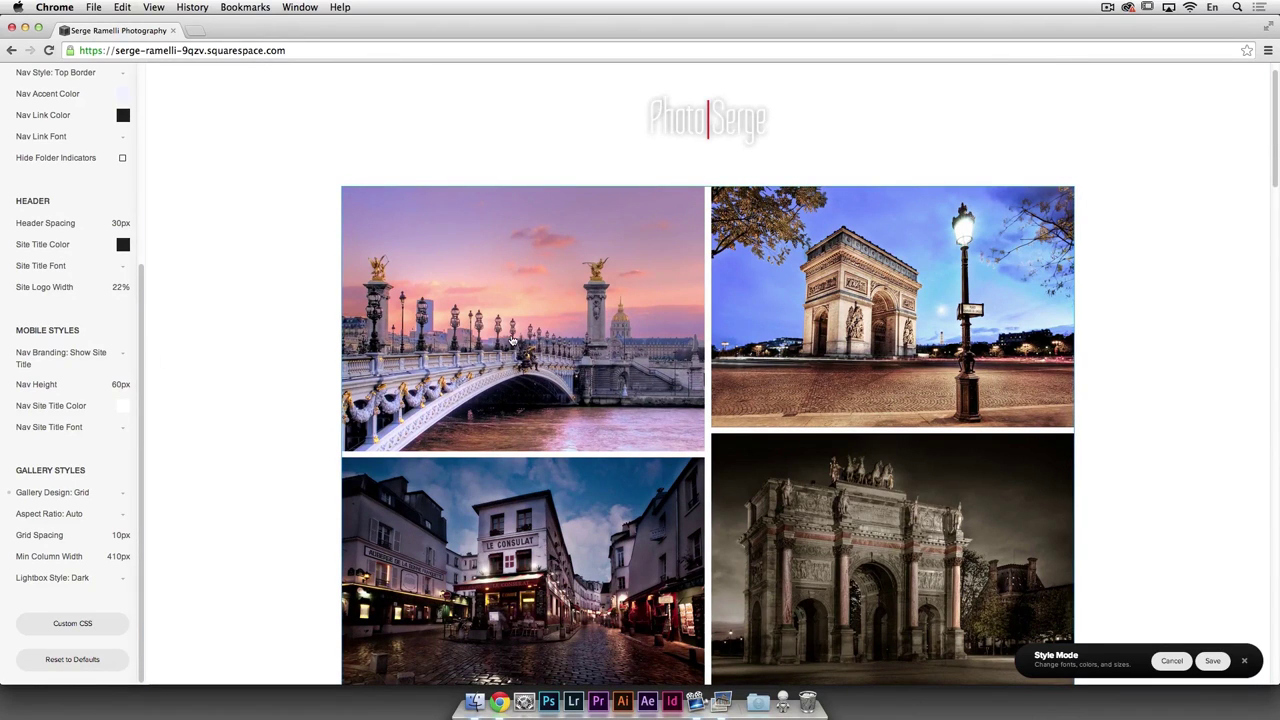
click(89, 358)
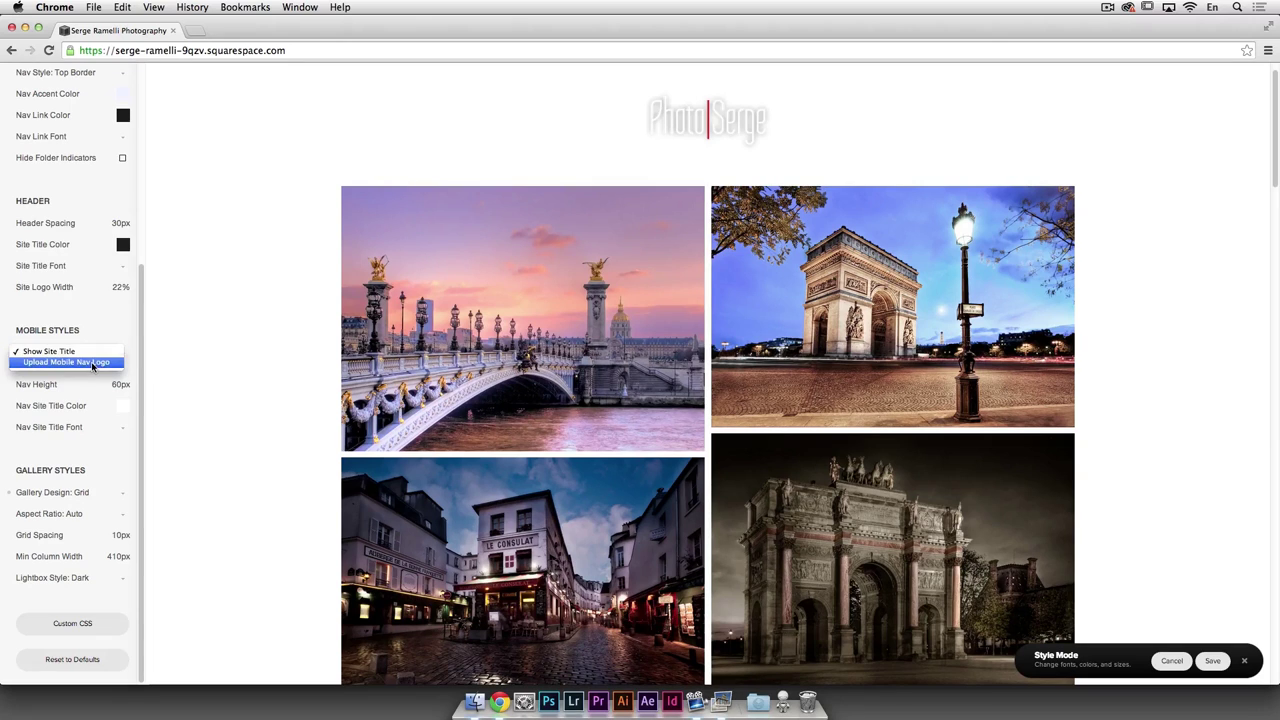
click(107, 494)
Step: Try Gallery Design as Slideshow, then return it to a two-column Grid with 10px spacing
click(108, 495)
click(101, 481)
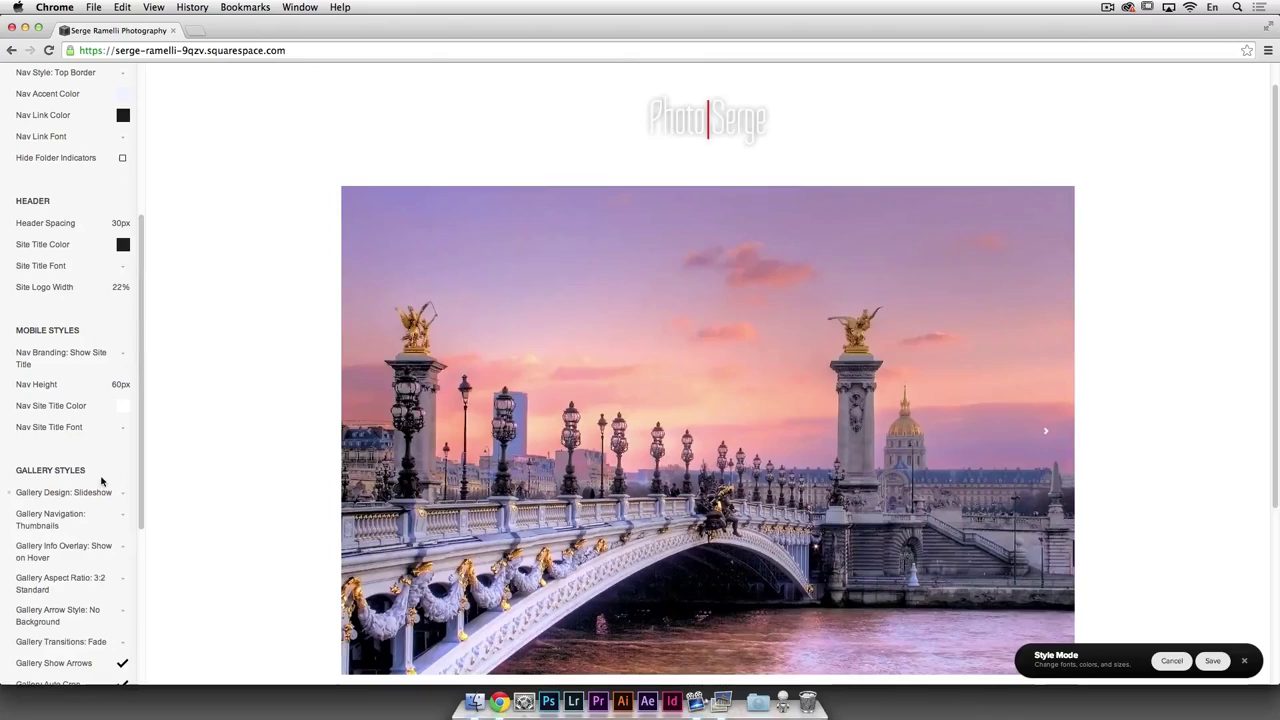
click(112, 496)
click(50, 506)
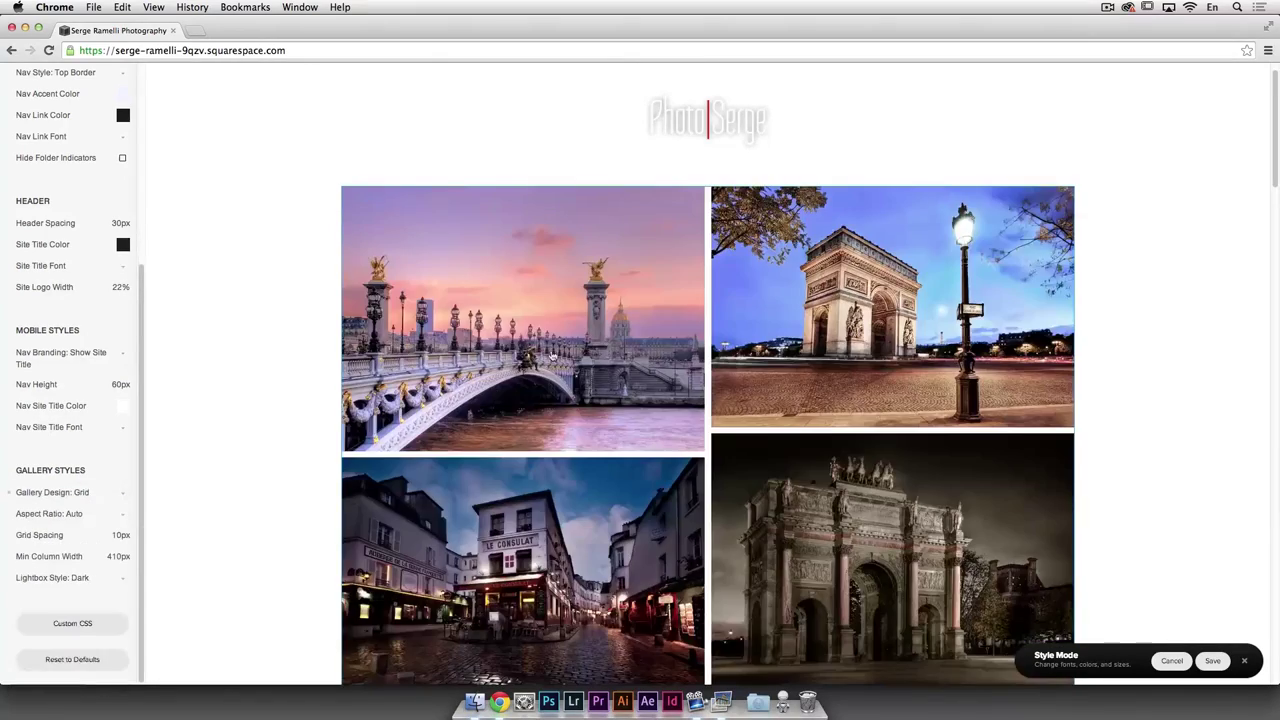
scroll(613, 375, down, 10)
scroll(688, 336, up, 2)
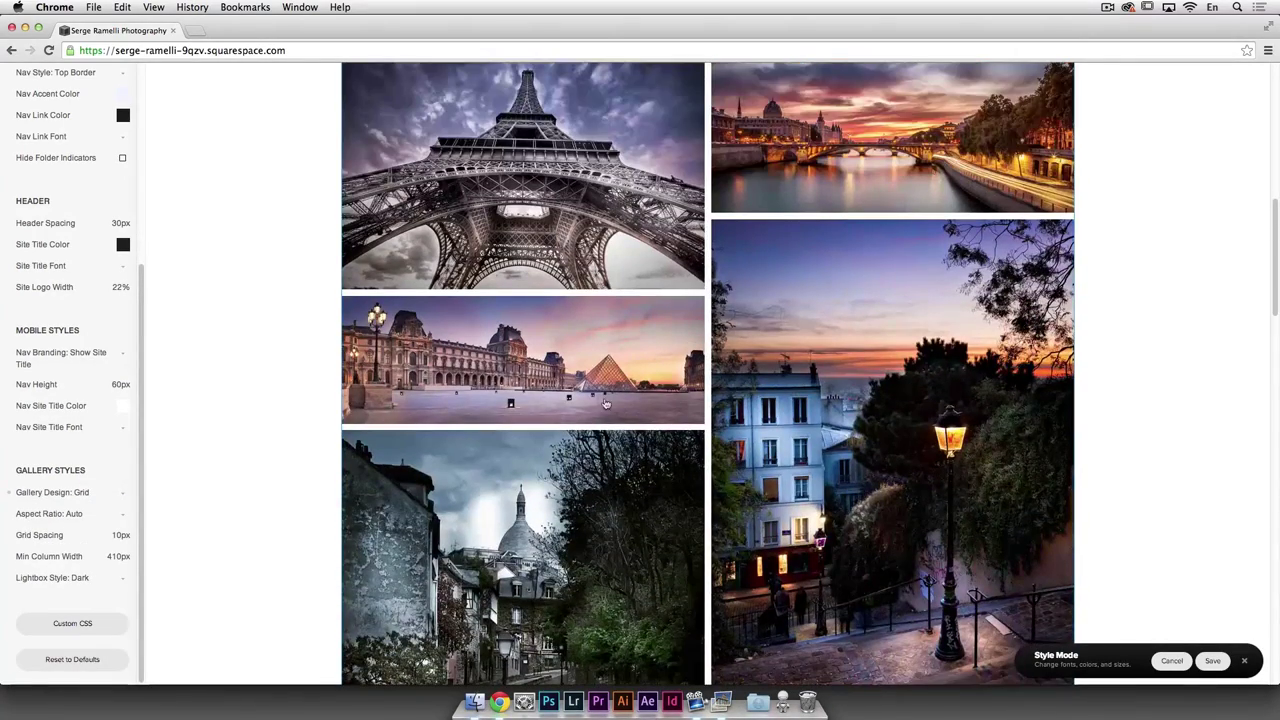
scroll(743, 313, up, 4)
scroll(743, 313, up, 5)
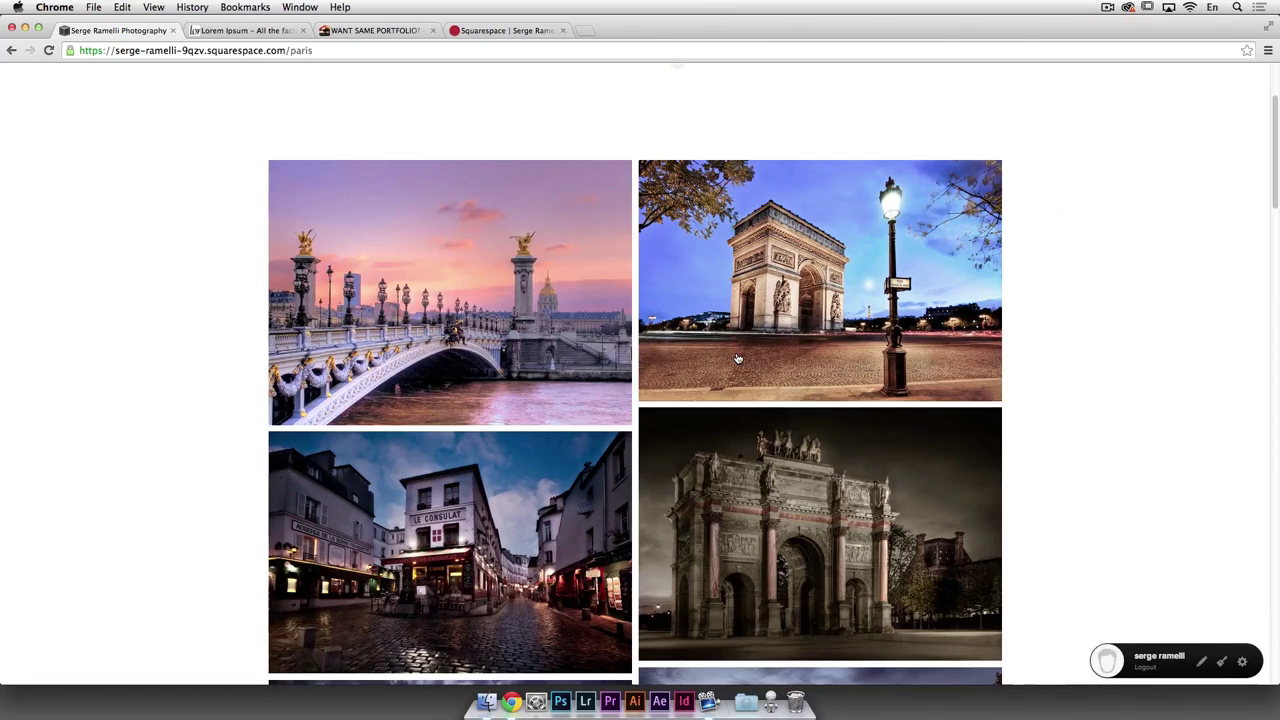
Step: Browse the Paris photos in the lightbox from the Arc du Carrousel, then return to Paris
click(737, 358)
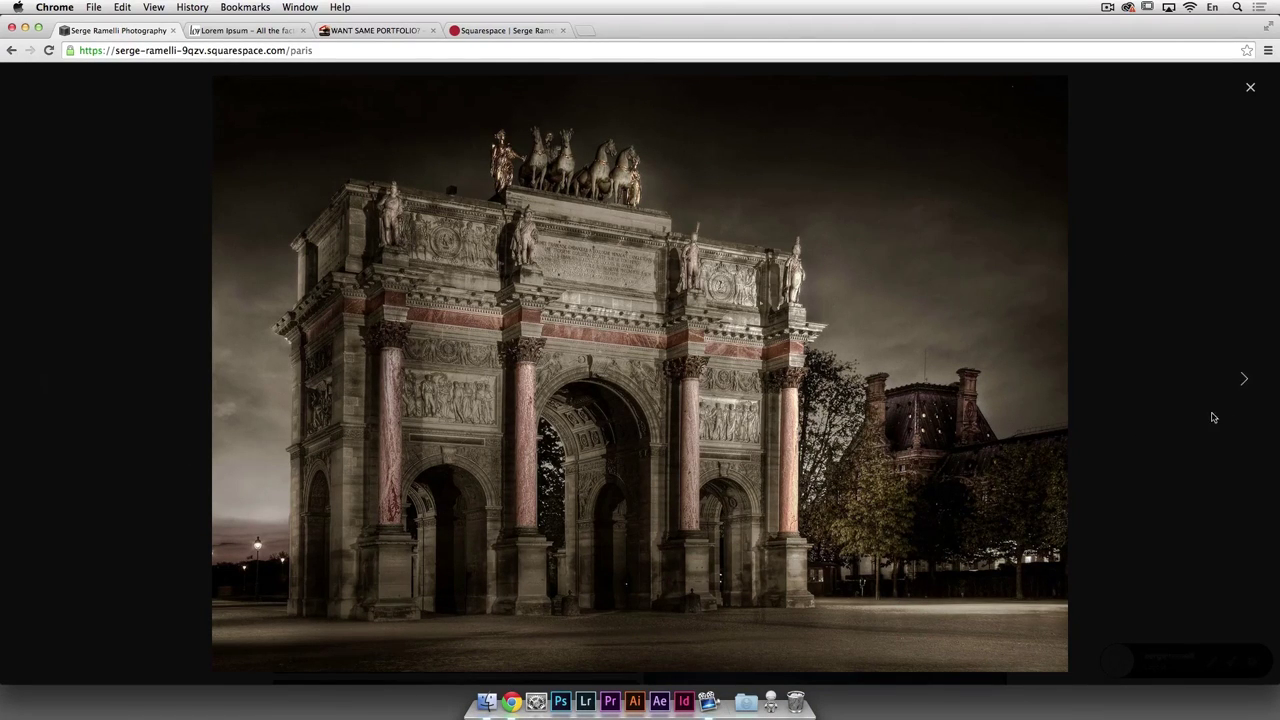
click(1243, 381)
click(1243, 381)
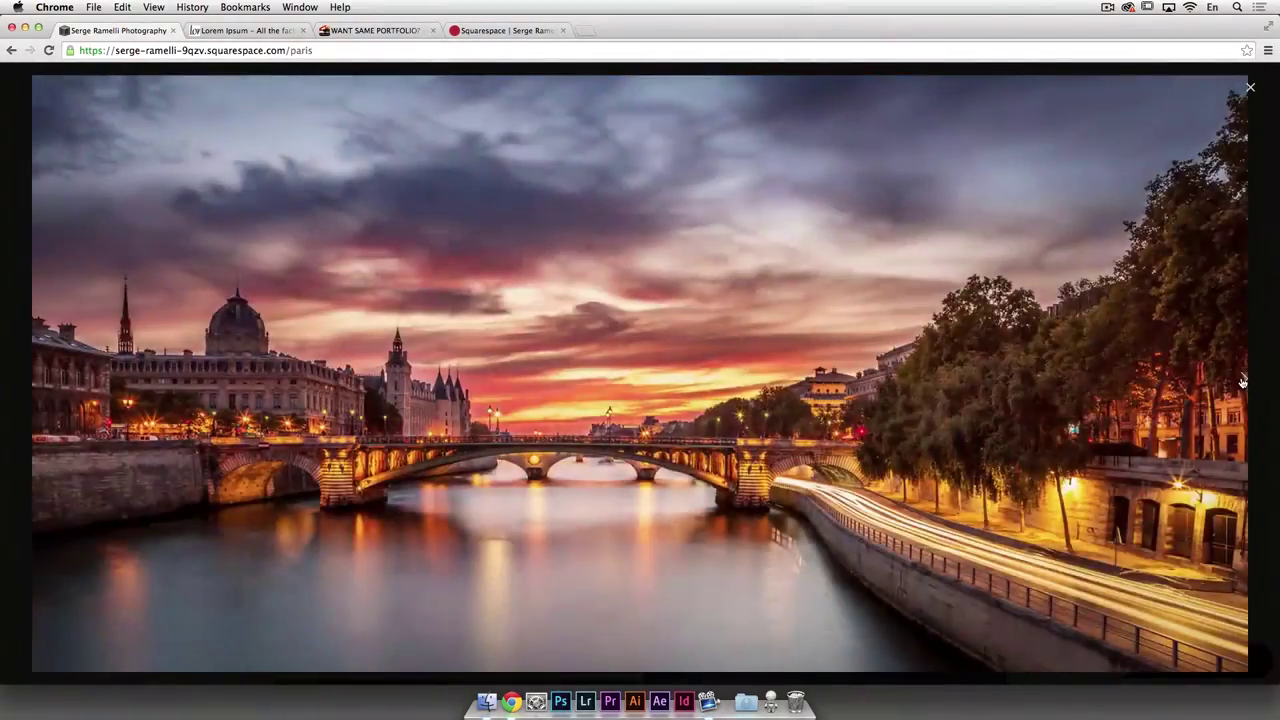
click(1243, 381)
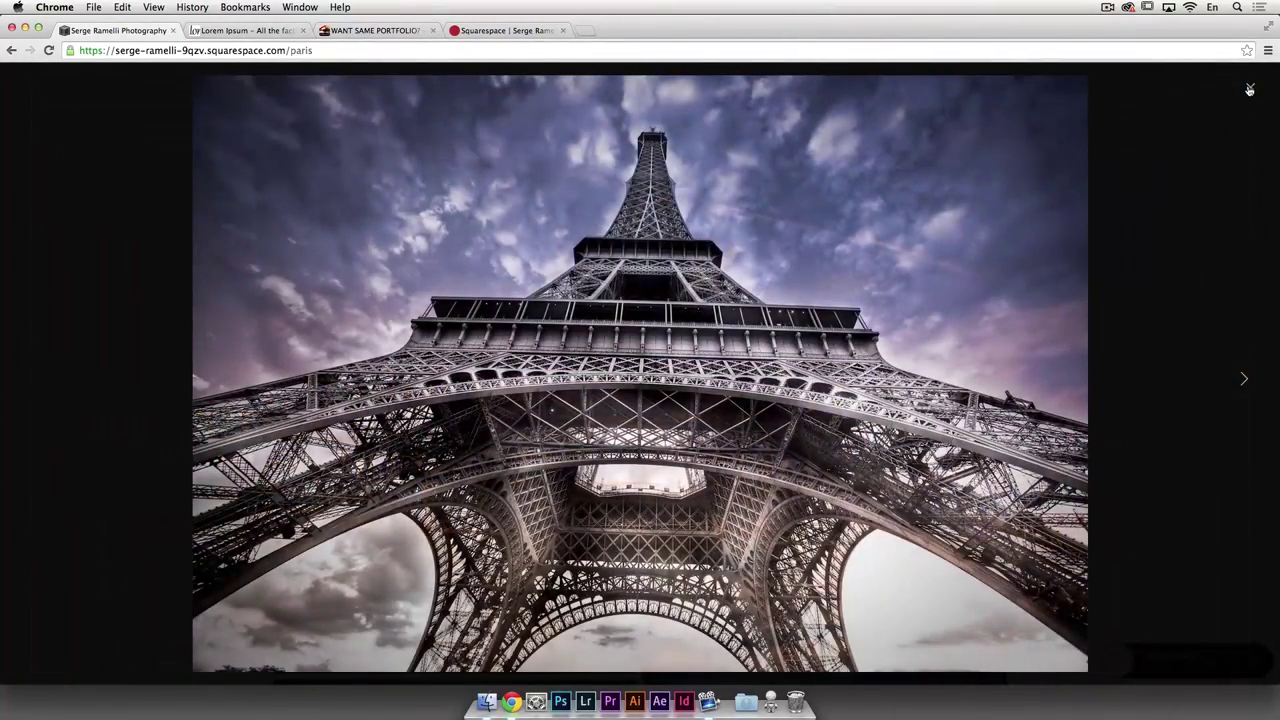
click(1249, 90)
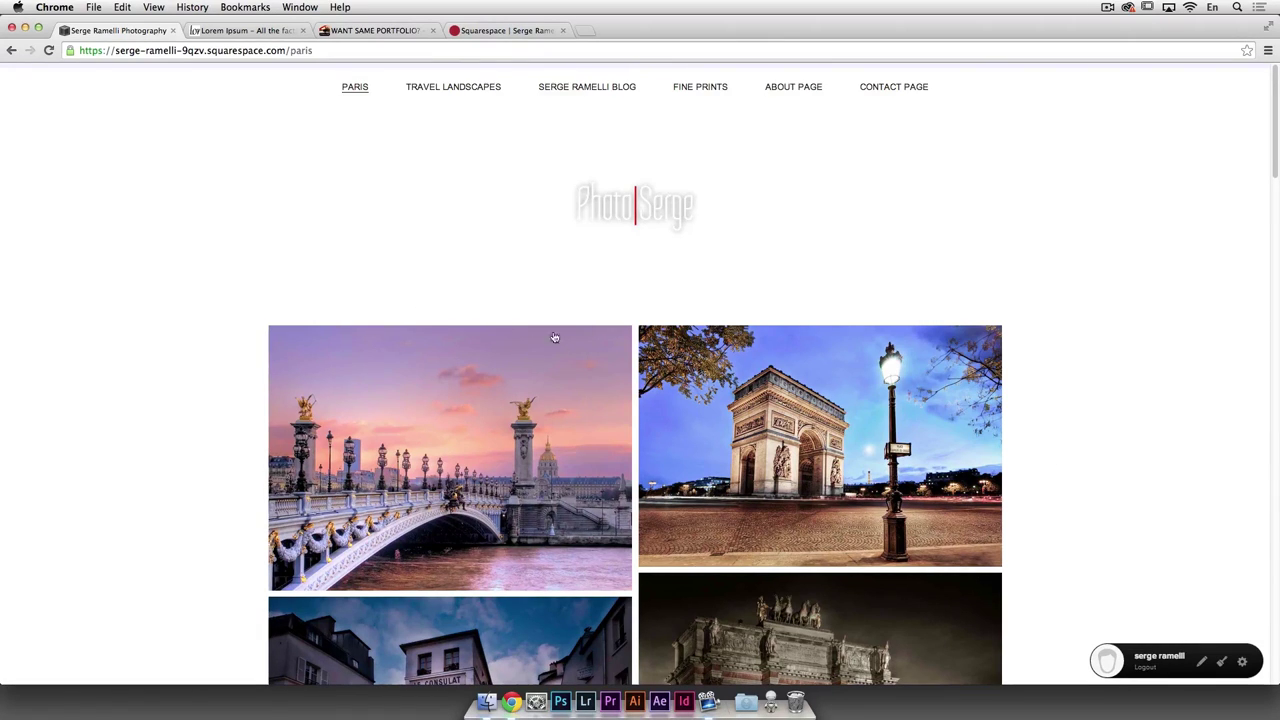
click(355, 87)
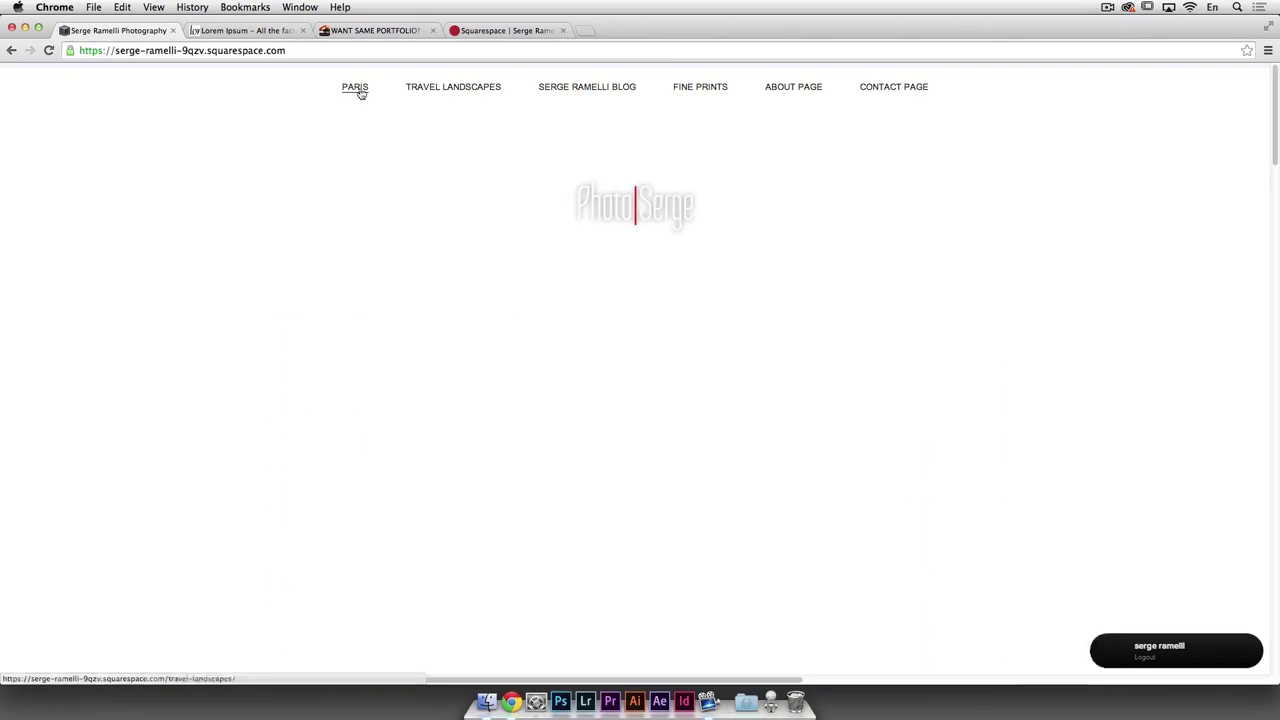
Step: Open Travel Landscapes in the page manager and drag Portraits into Main Navigation below it
click(433, 88)
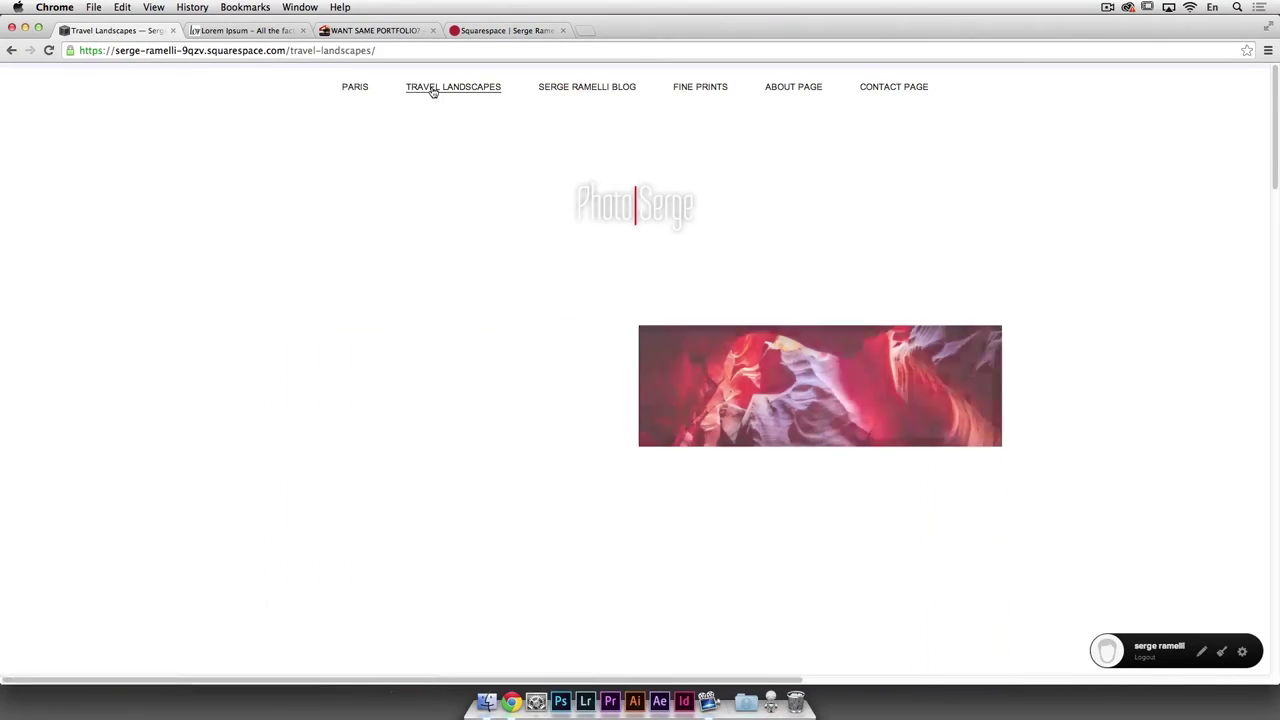
scroll(490, 110, down, 10)
scroll(543, 120, up, 10)
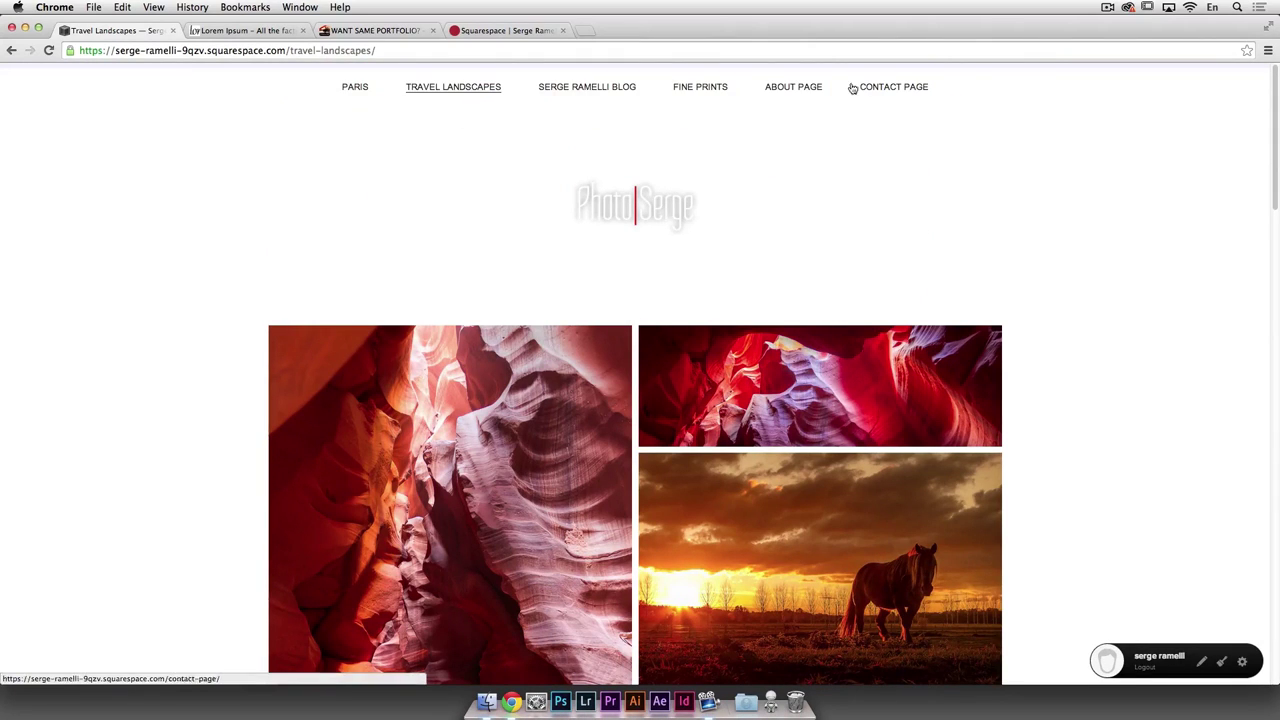
click(1244, 665)
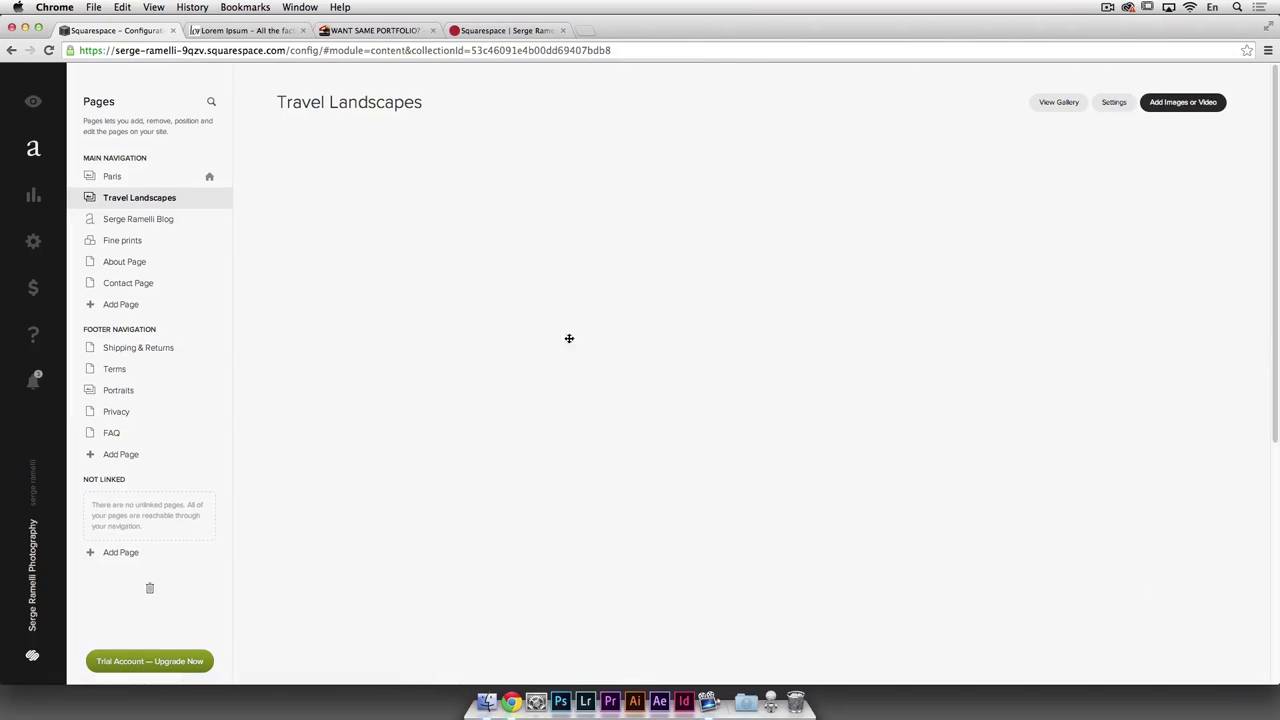
drag(134, 392, 152, 214)
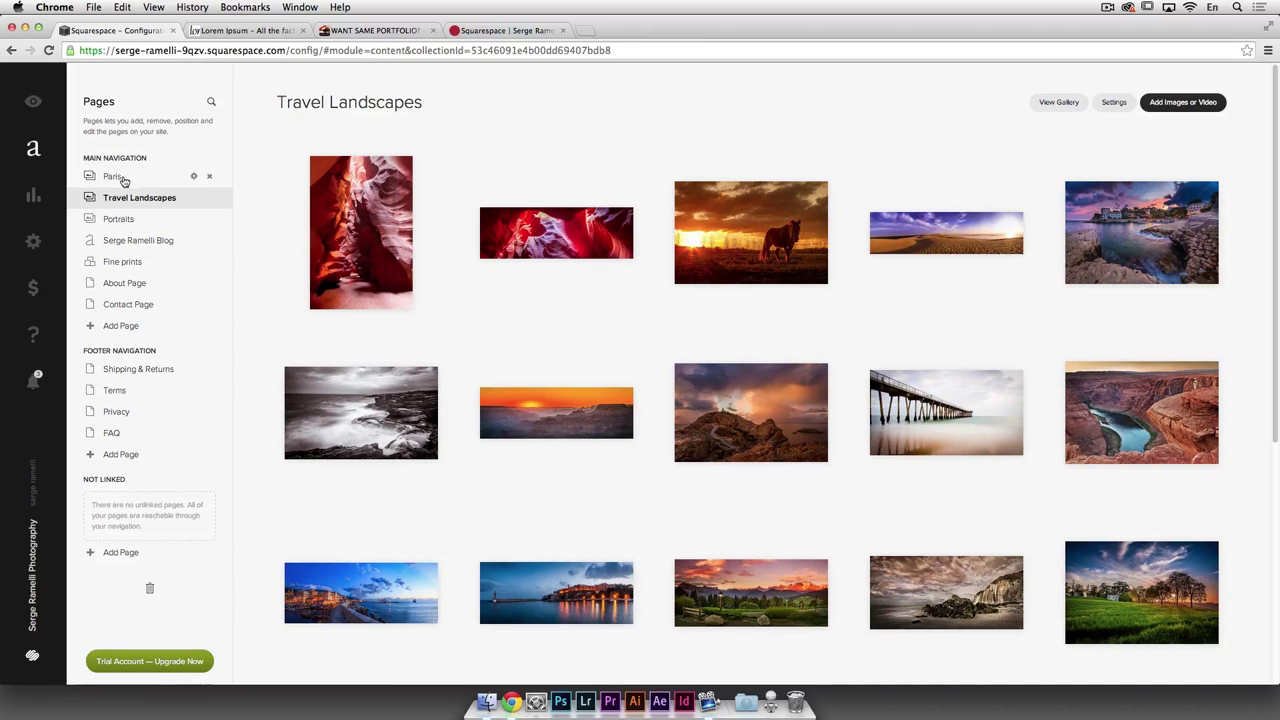
Step: Preview the live site's Paris, Travel Landscapes, Portraits and Serge Ramelli Blog pages
click(33, 104)
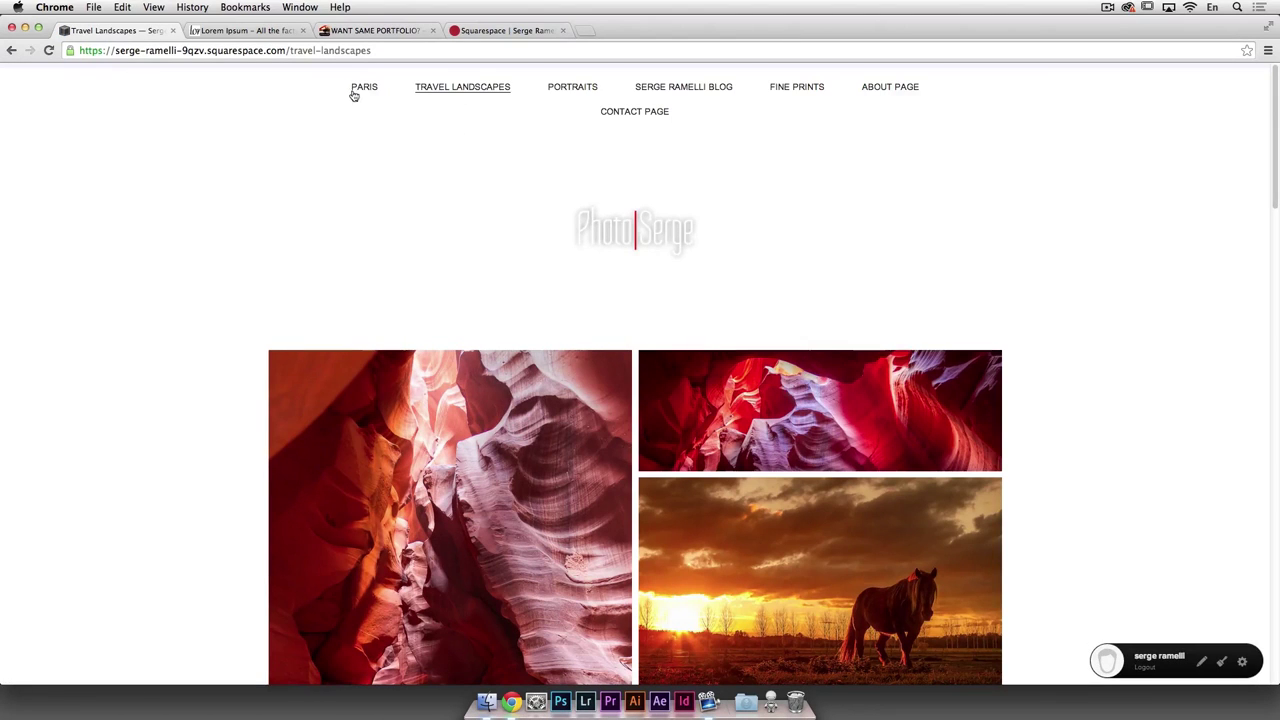
click(354, 92)
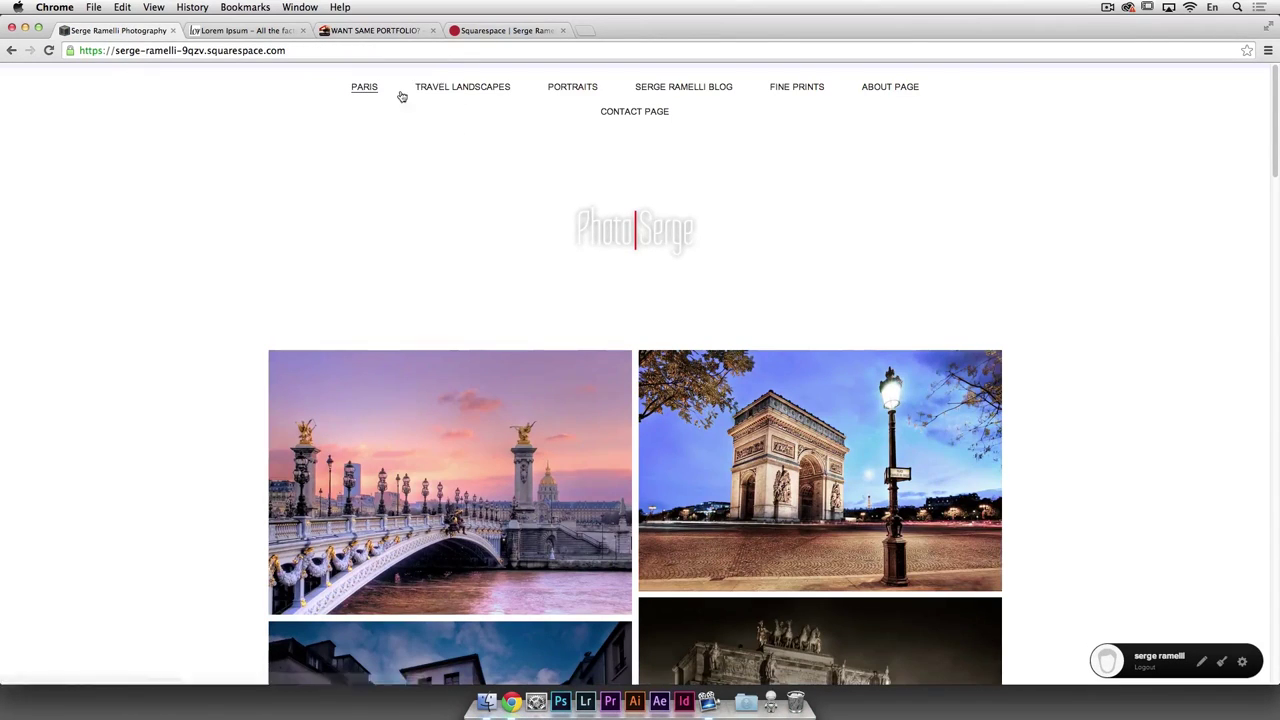
click(452, 88)
click(566, 91)
click(684, 88)
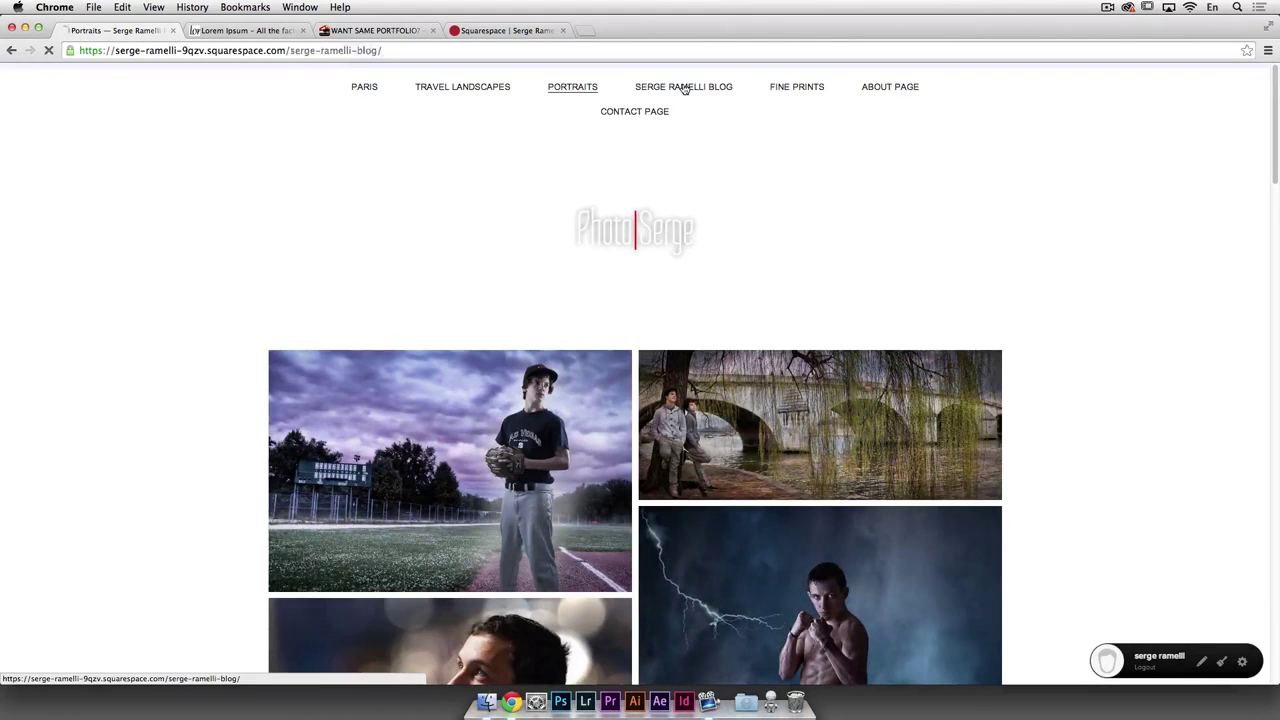
Step: Look over the empty blog page and open it in the page manager
scroll(789, 373, down, 3)
scroll(789, 371, up, 3)
scroll(720, 420, down, 3)
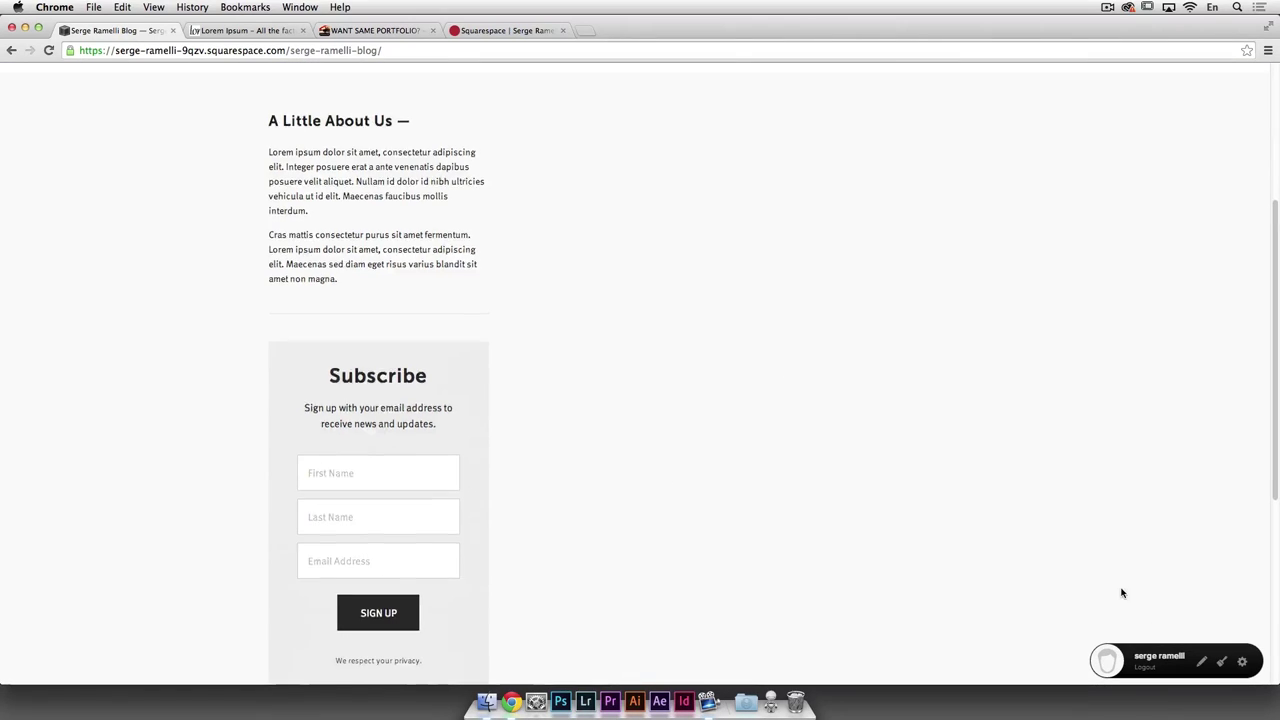
scroll(1027, 305, up, 3)
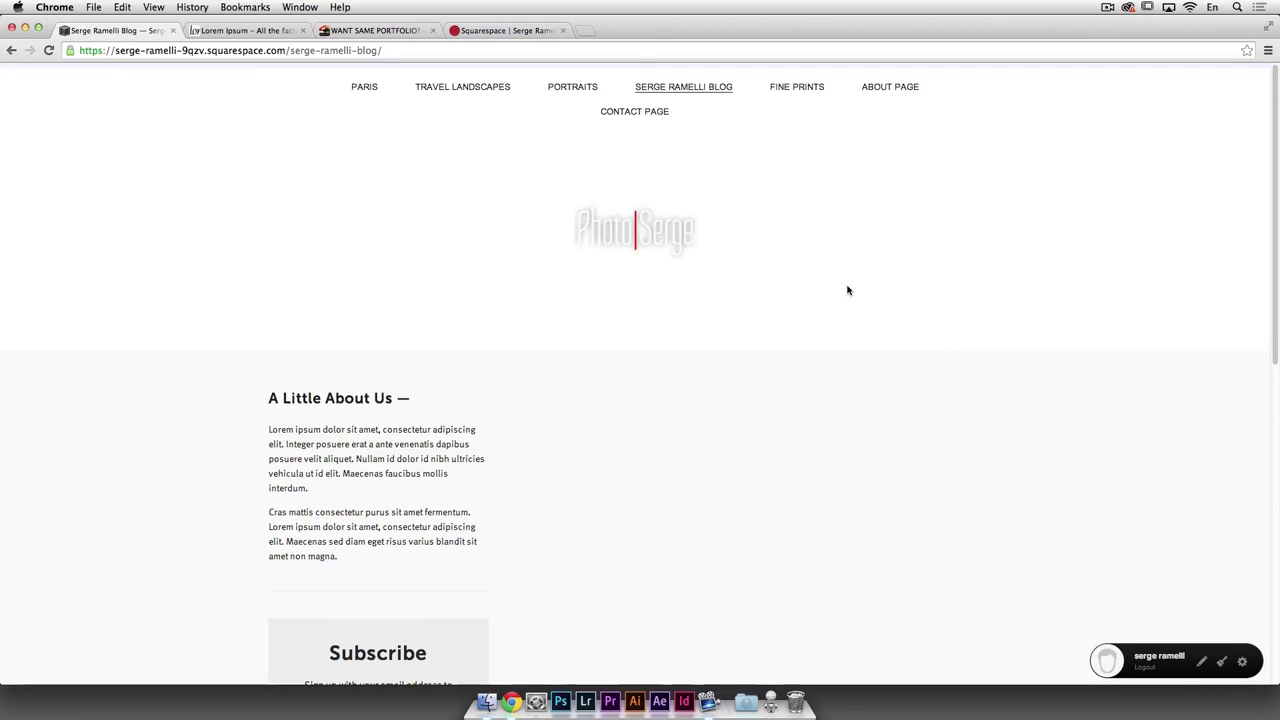
scroll(645, 318, down, 1)
scroll(645, 318, down, 2)
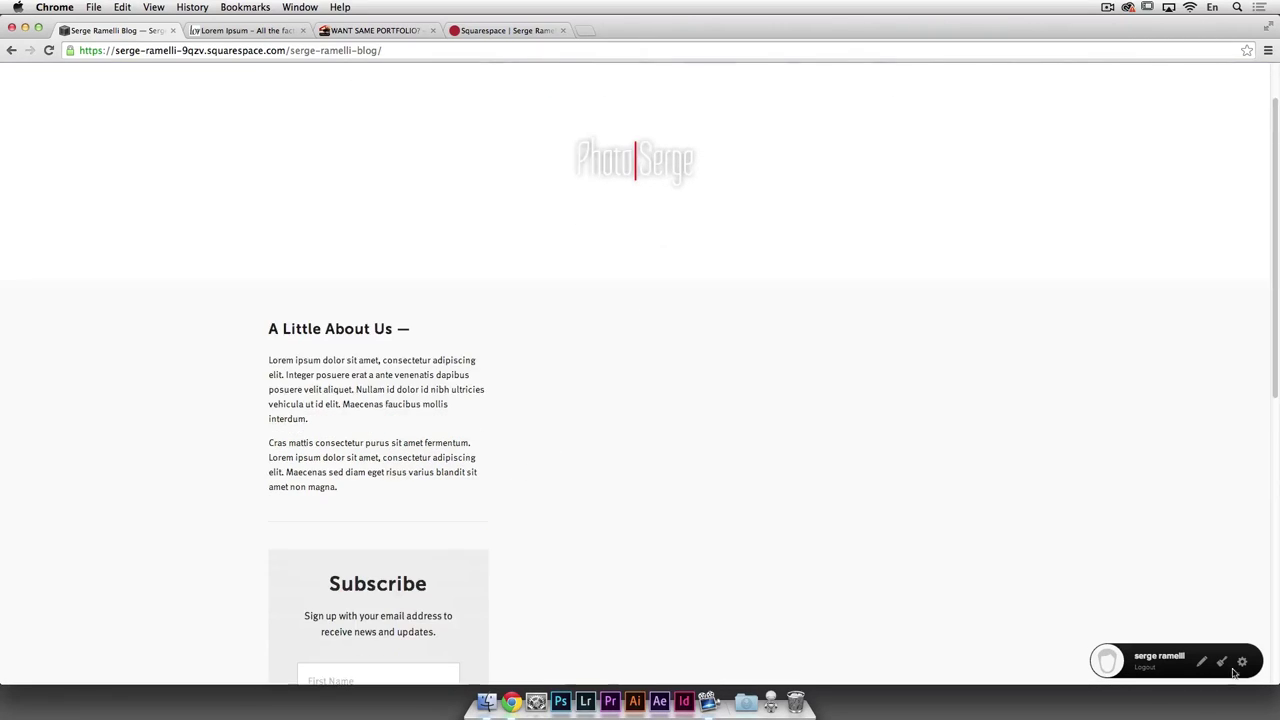
click(1243, 664)
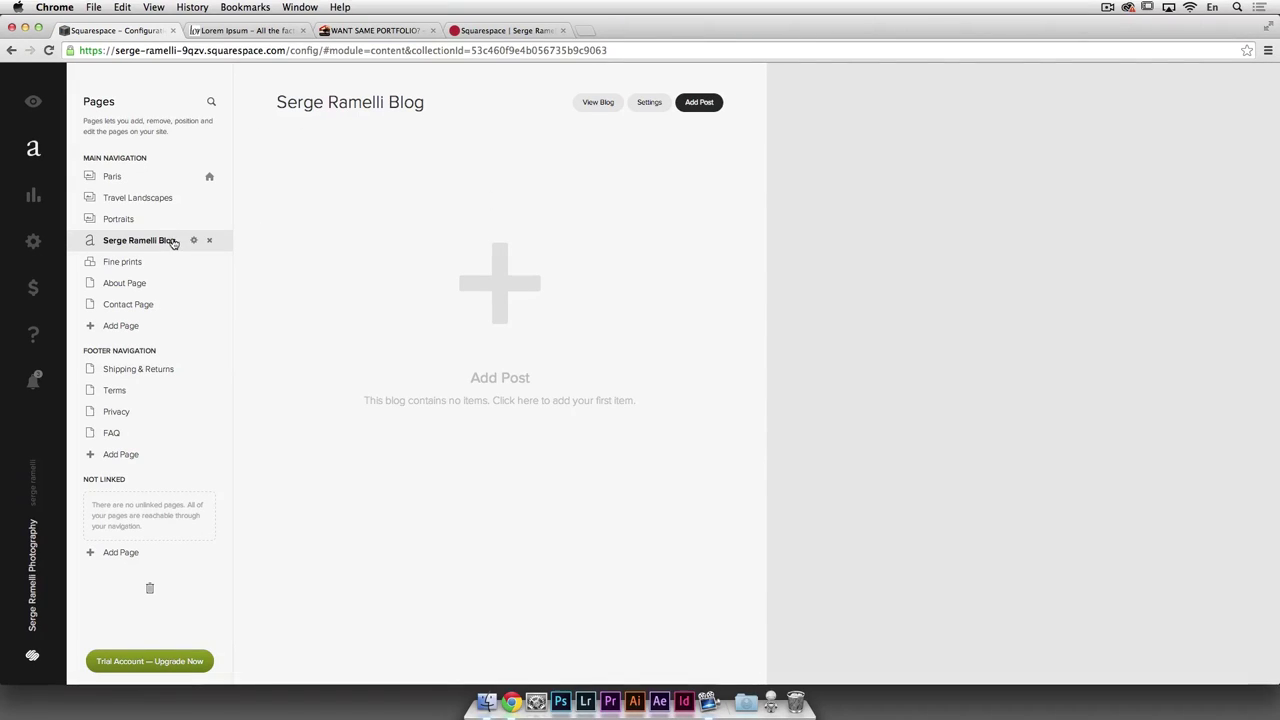
Step: Start a new blog post titled 'Photos of Paris'
click(508, 291)
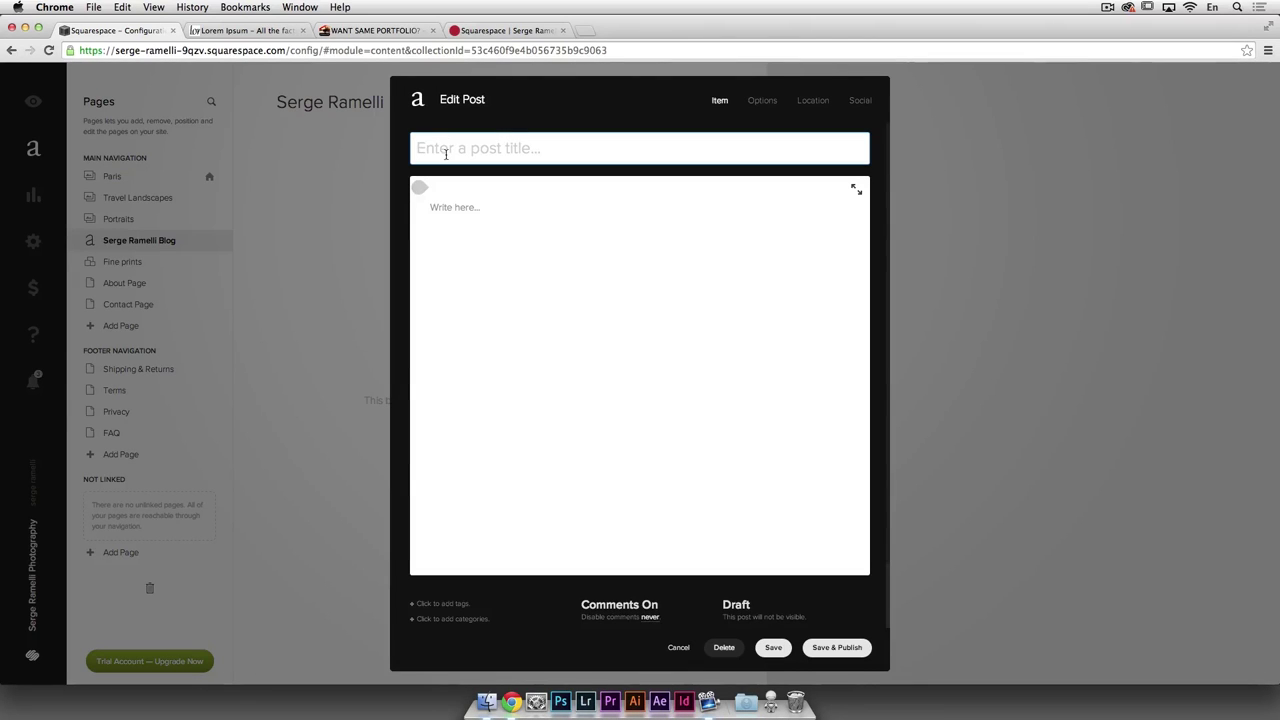
text(Photos of Paris)
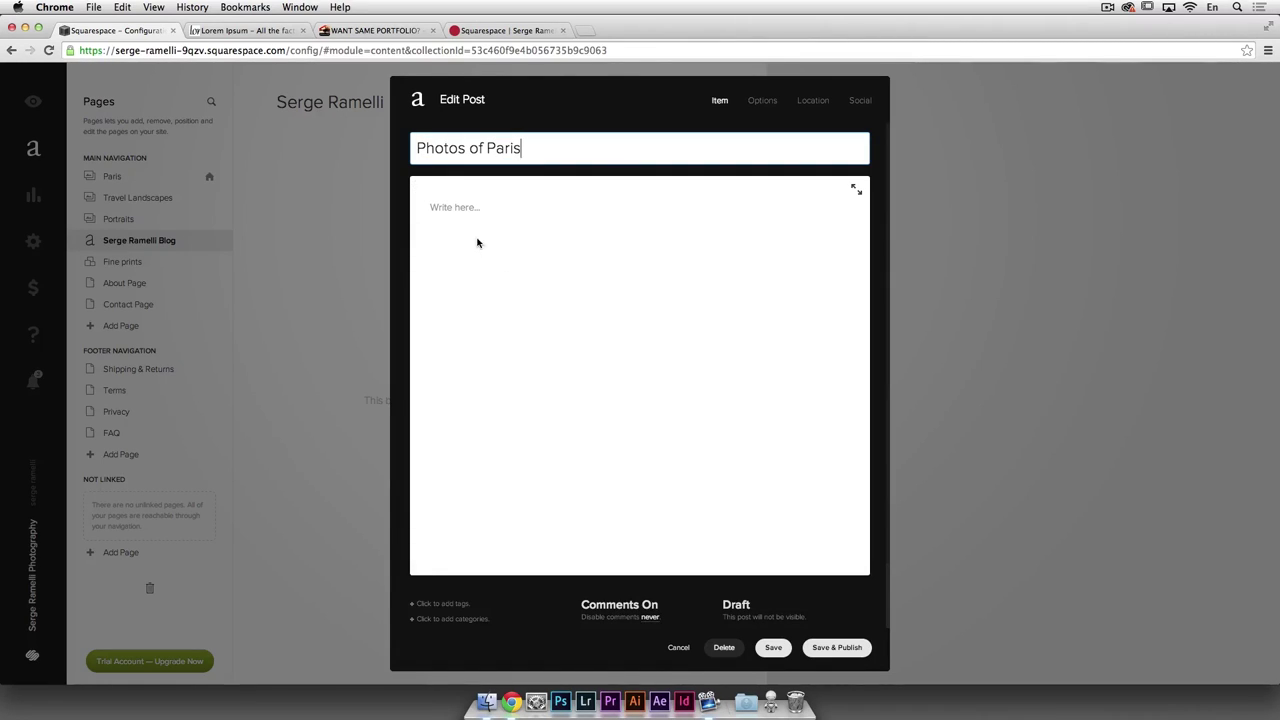
click(477, 242)
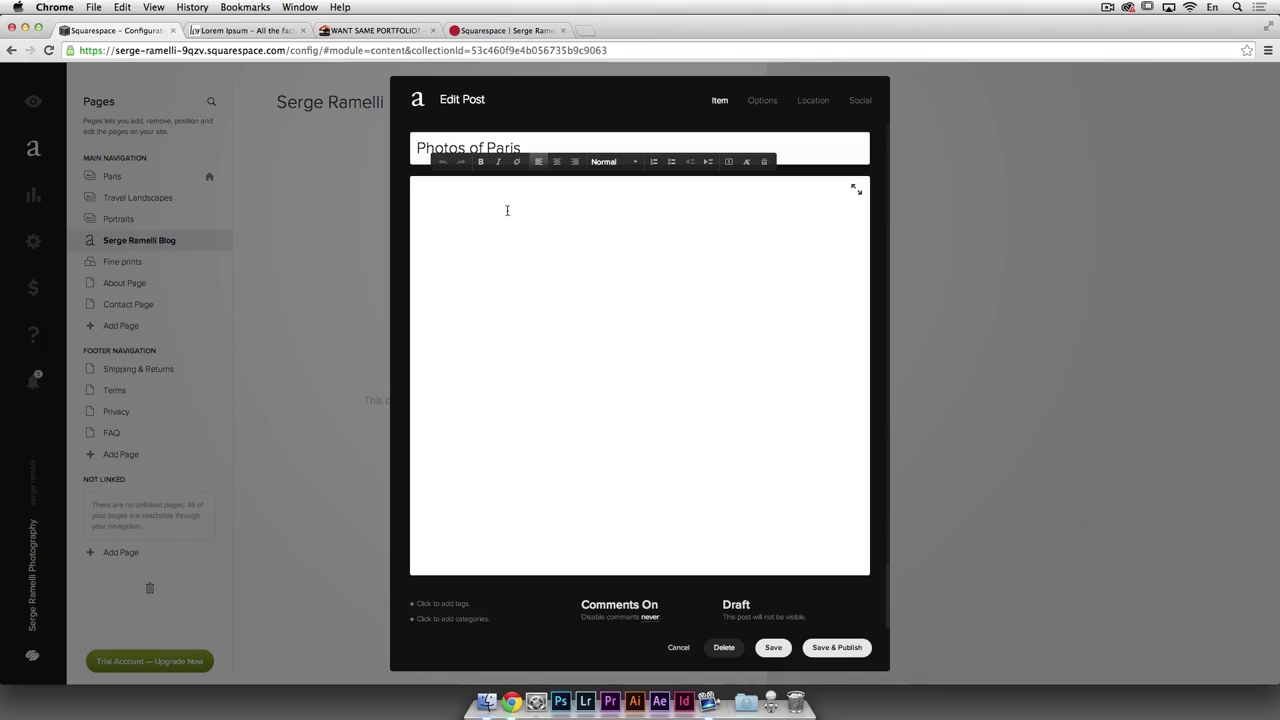
Step: Copy the first Lorem ipsum paragraph from lipsum.com and paste it into the post body
click(259, 32)
drag(402, 298, 553, 360)
key(super+c)
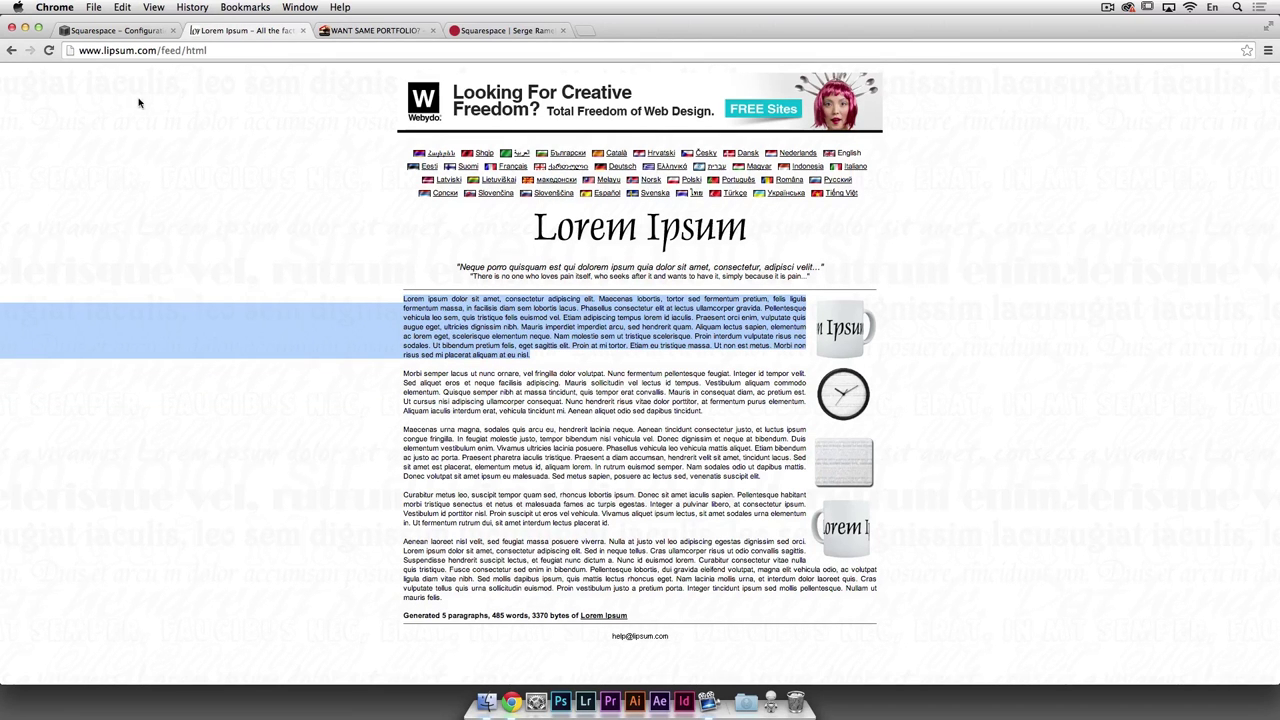
click(118, 31)
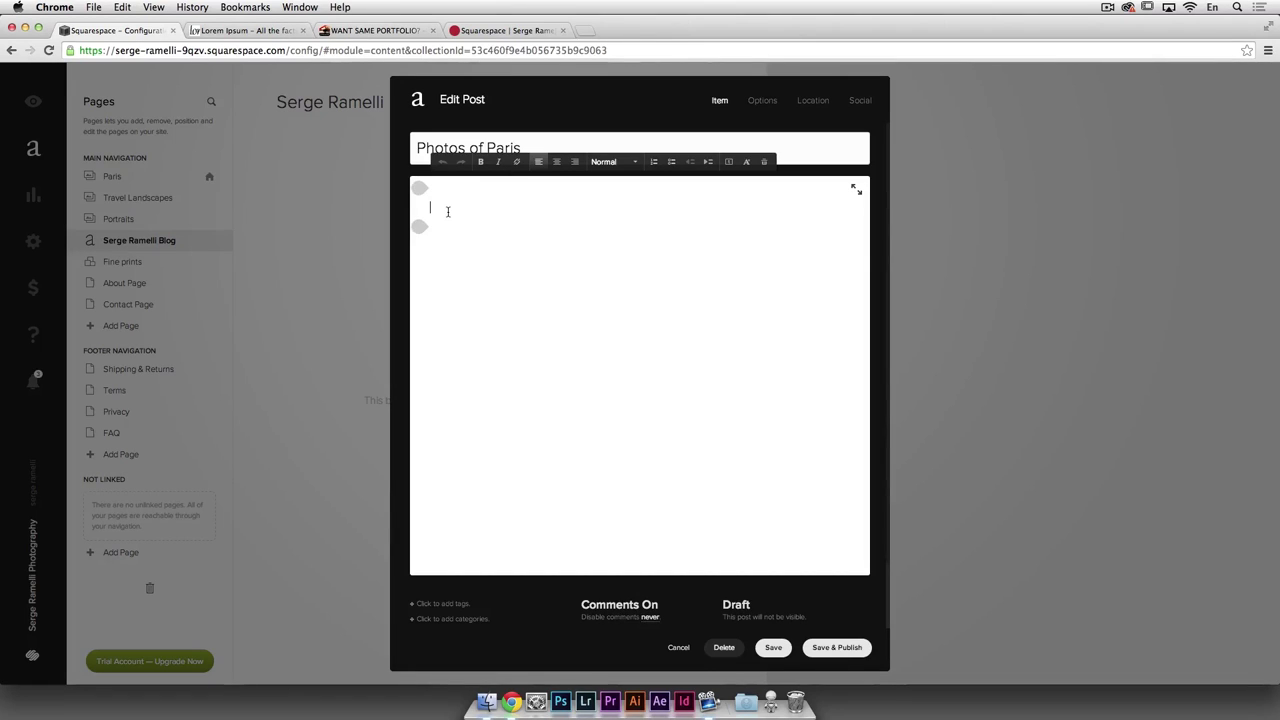
key(super+v)
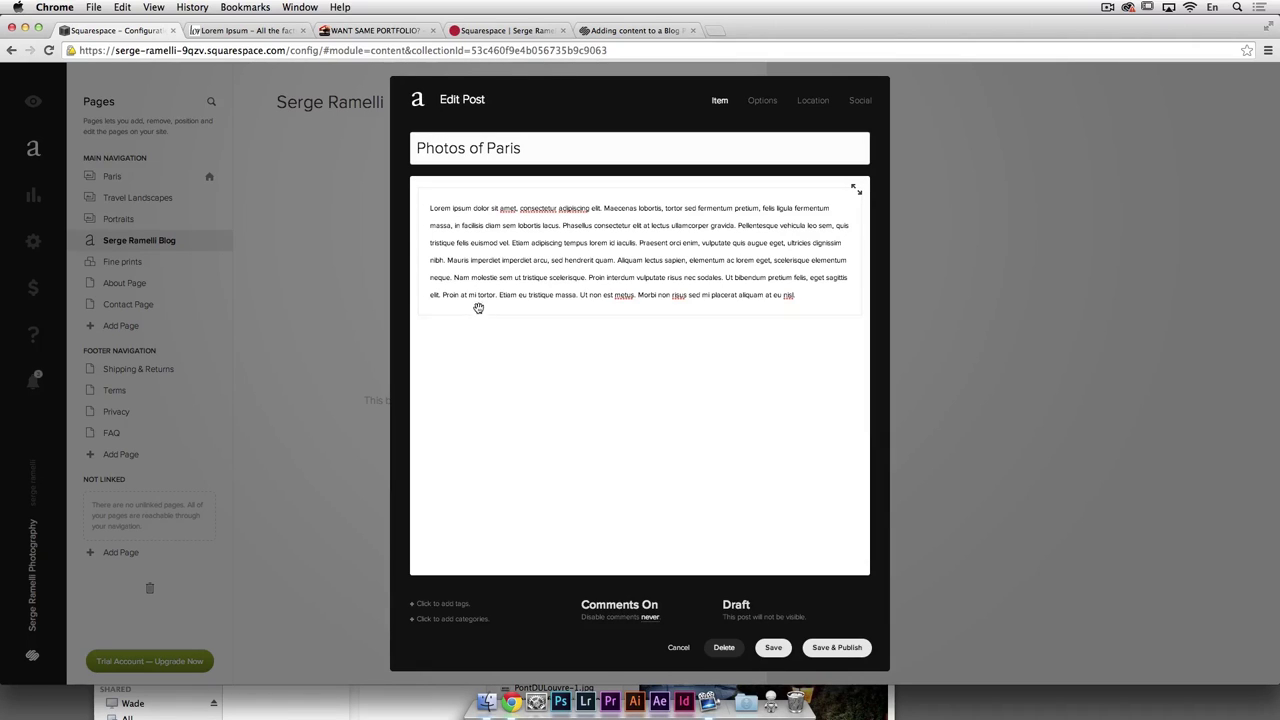
drag(419, 314, 421, 317)
Step: Add an image block with alex3invalide.jpg, caption below the image, and save it
click(420, 317)
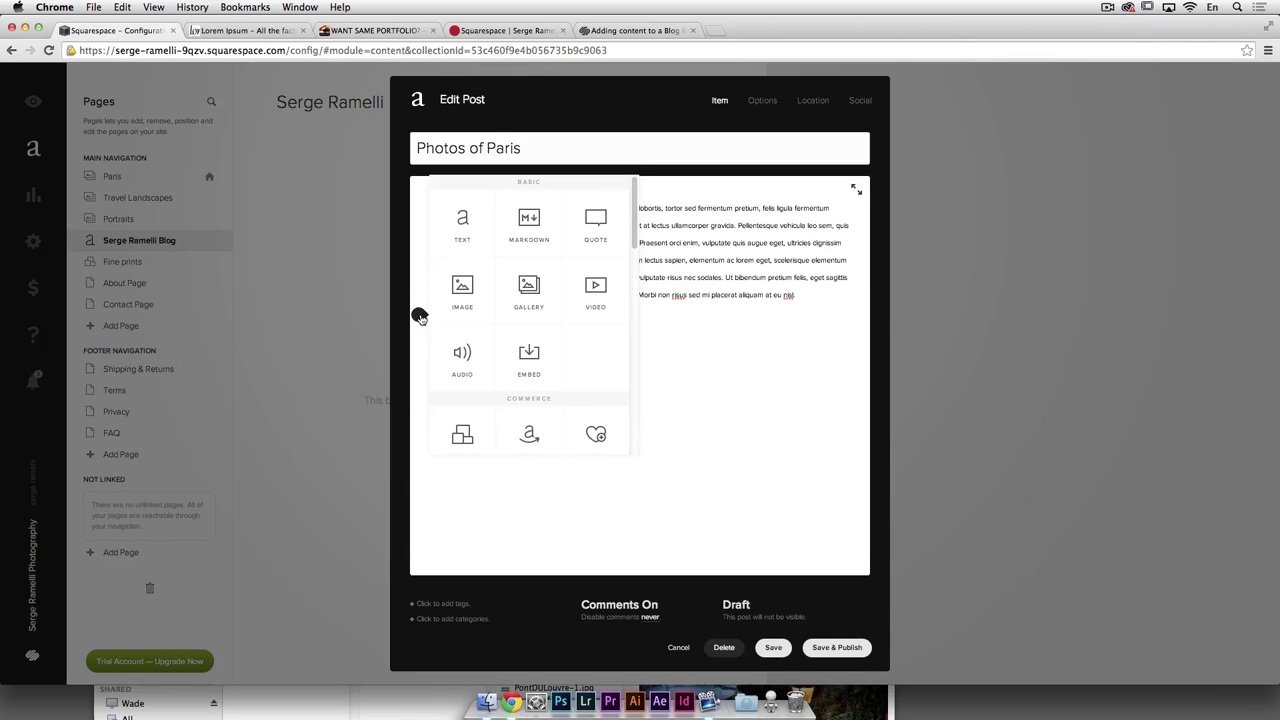
click(465, 286)
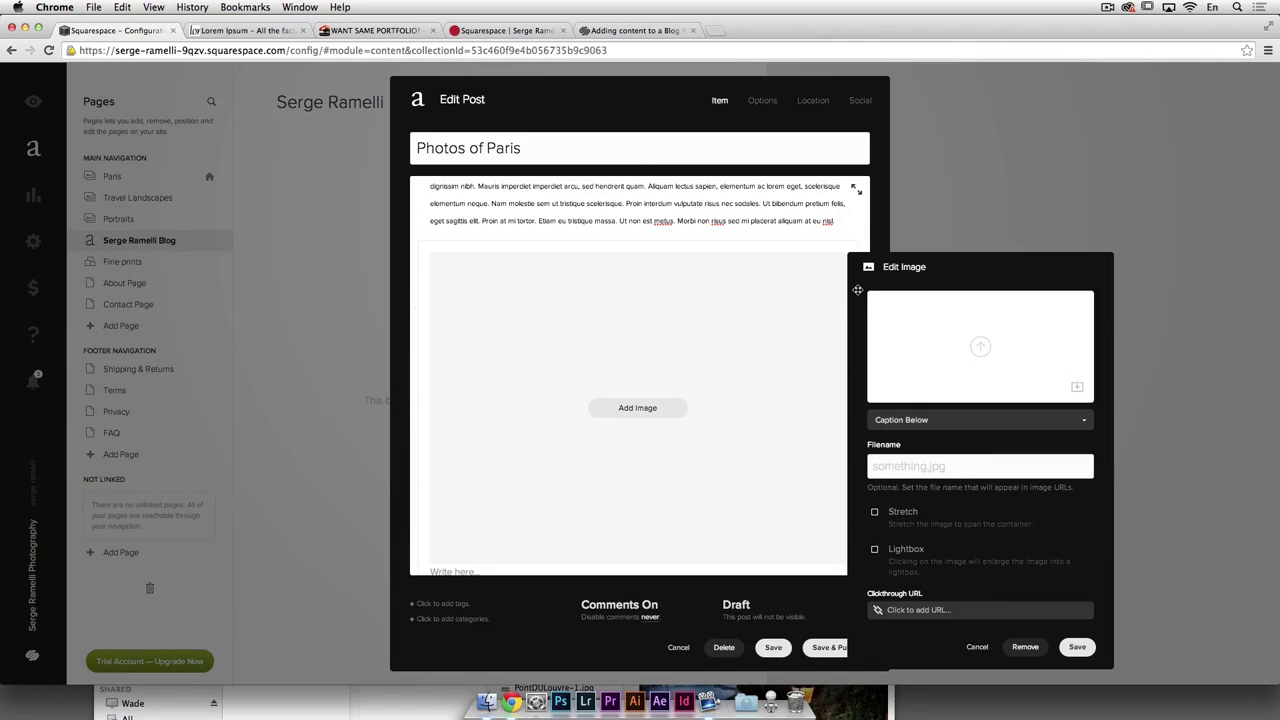
click(981, 346)
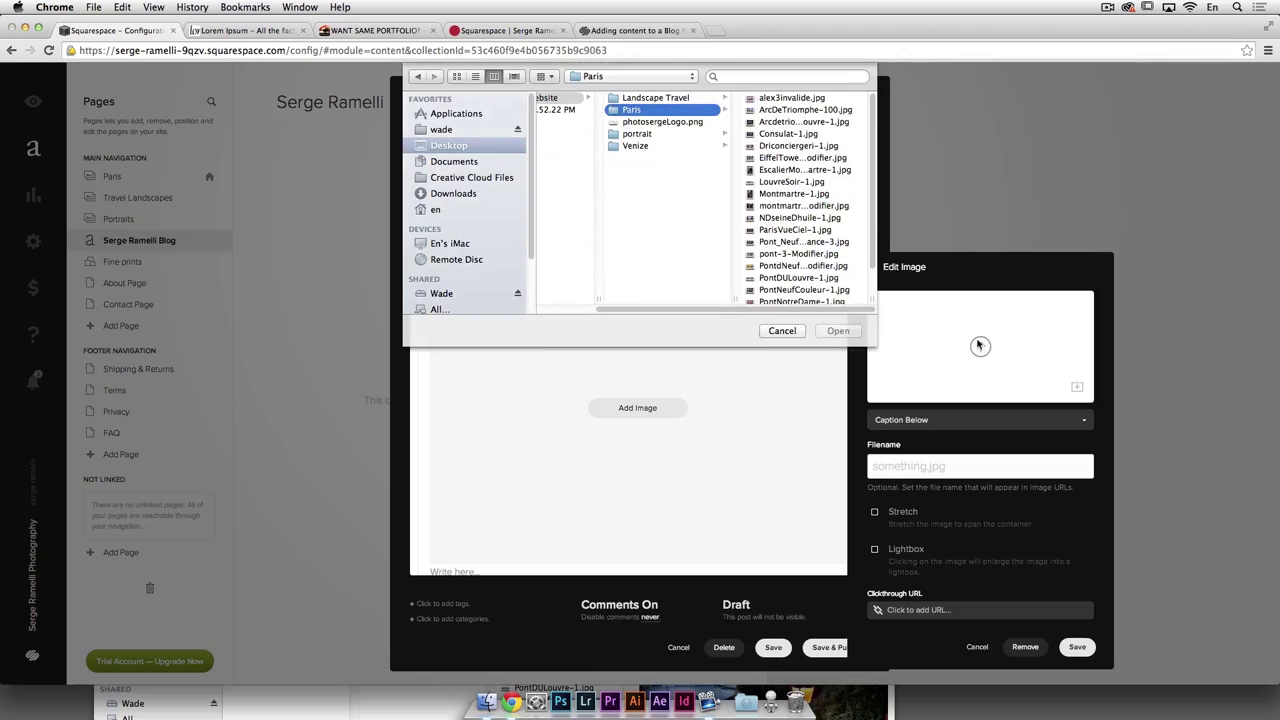
double_click(792, 100)
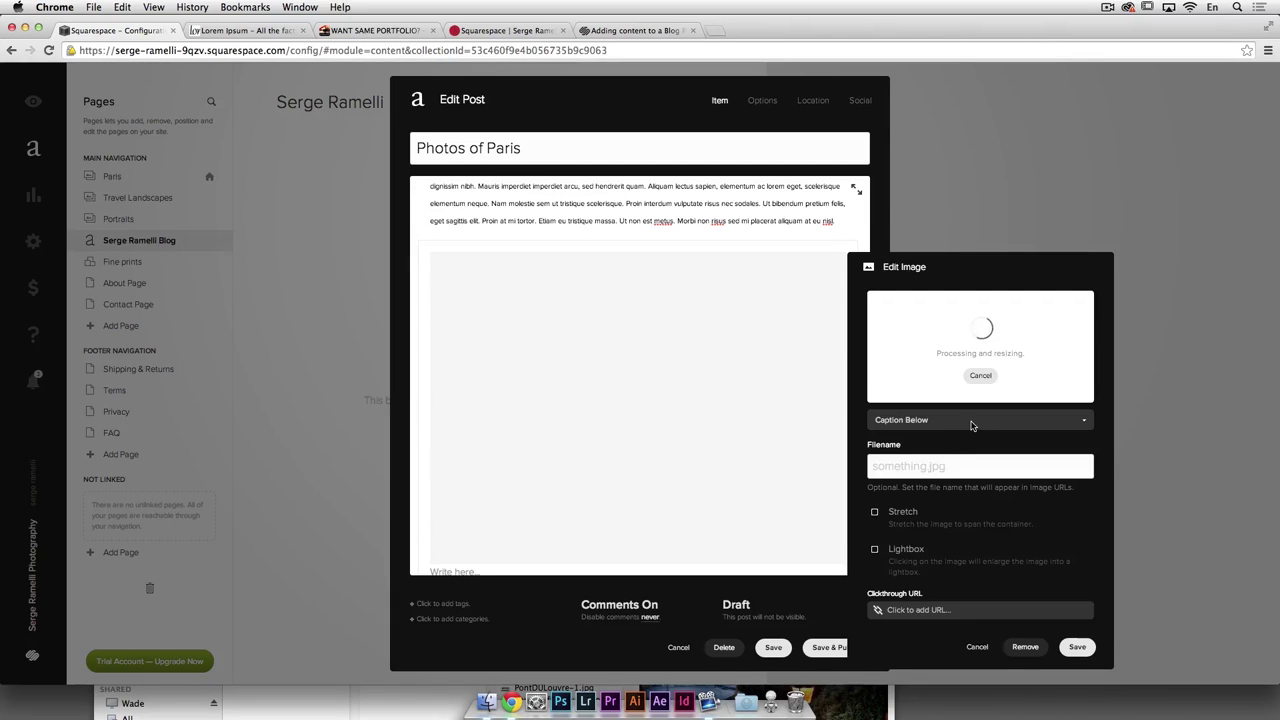
click(1084, 422)
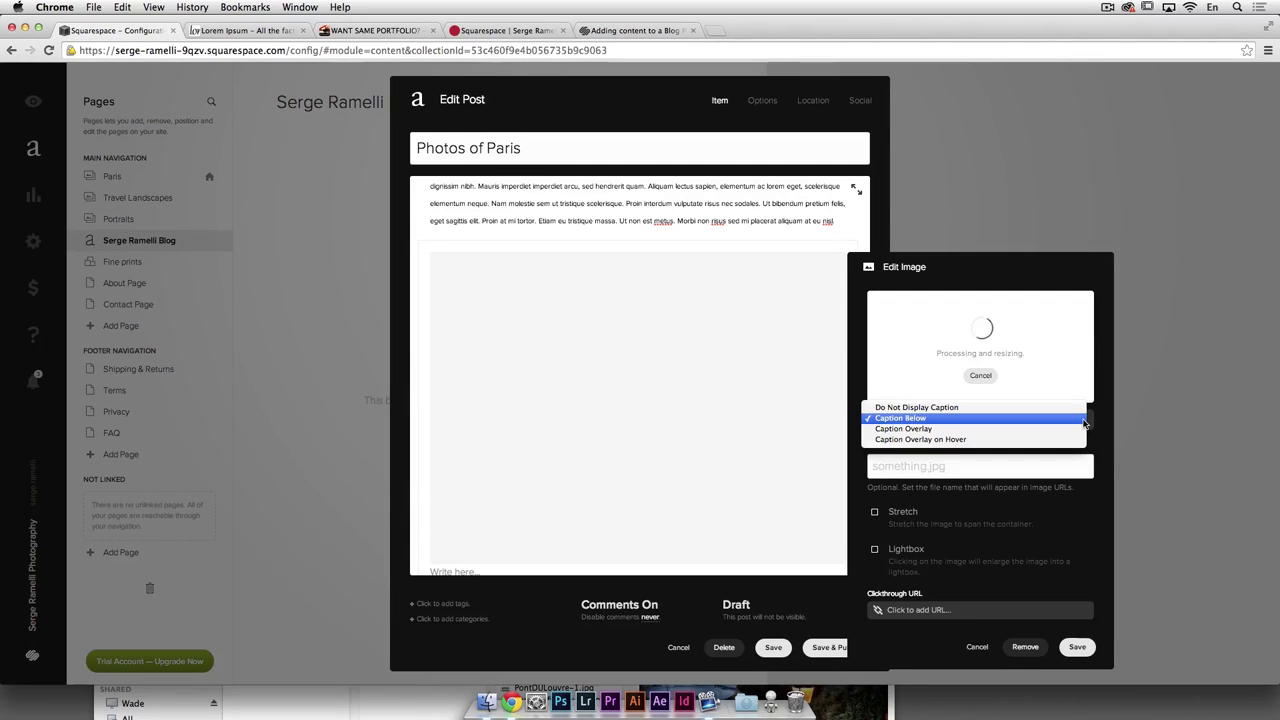
click(1083, 419)
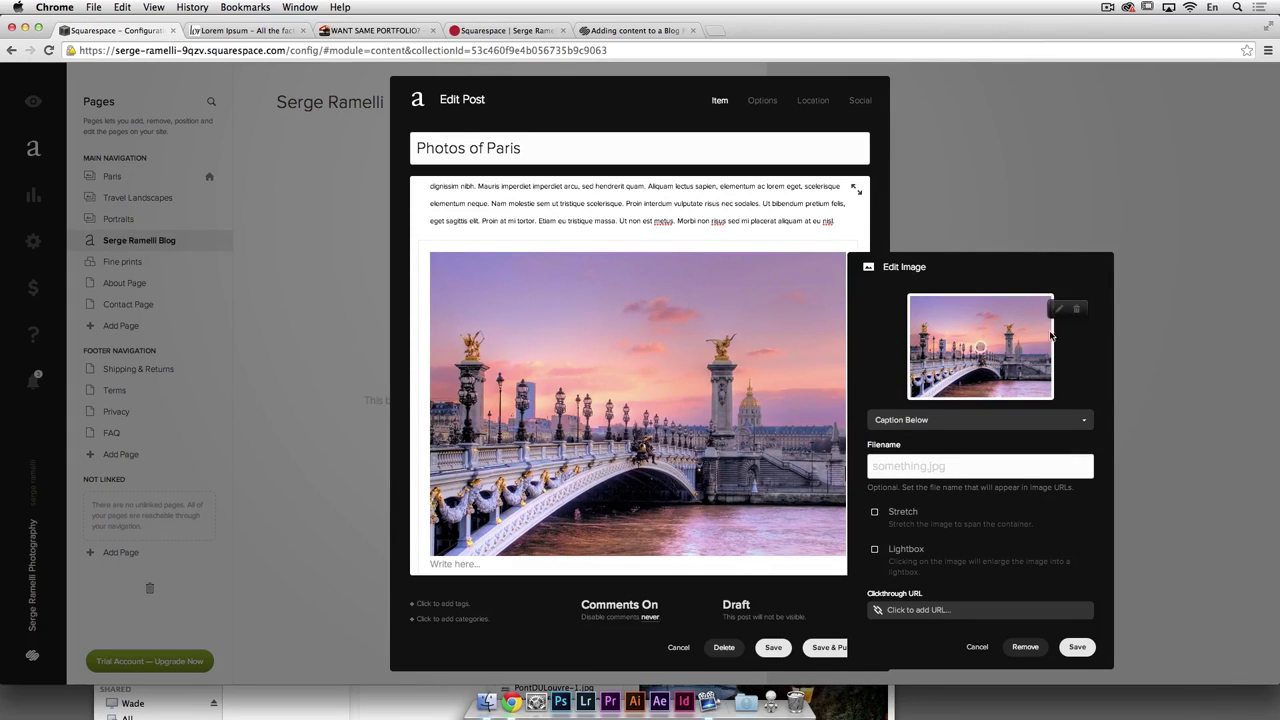
click(1076, 647)
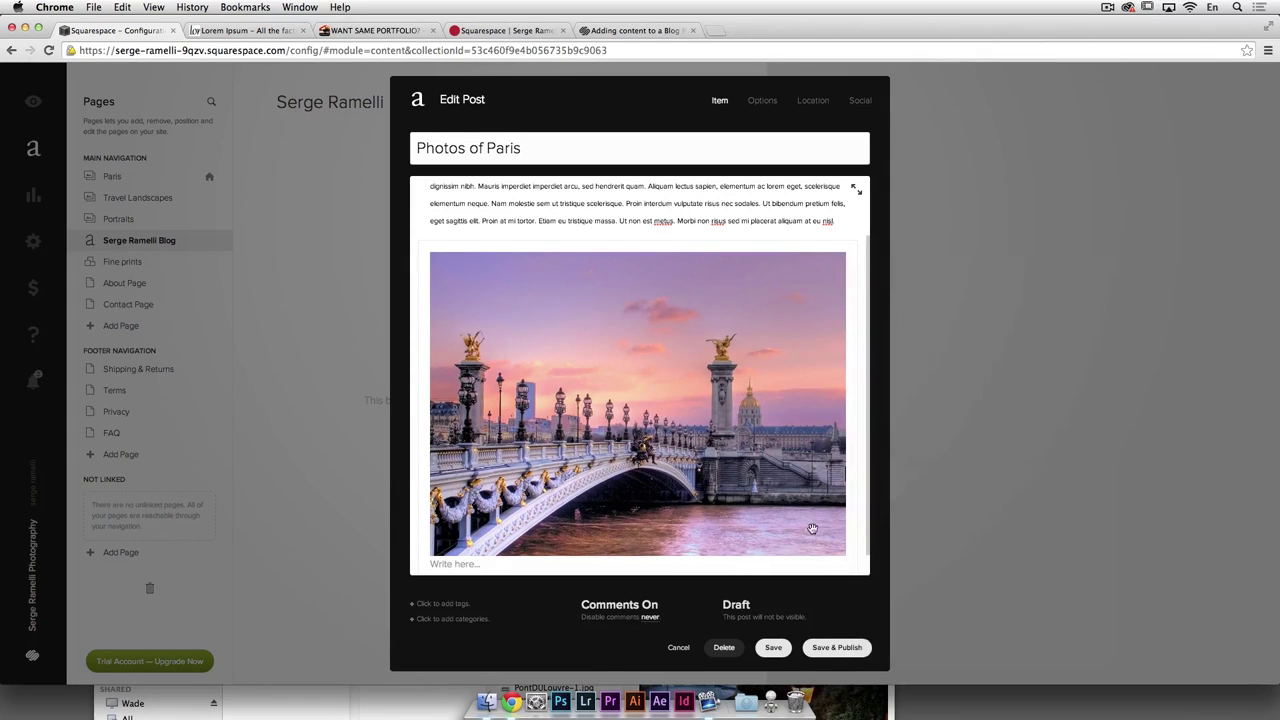
scroll(645, 500, down, 2)
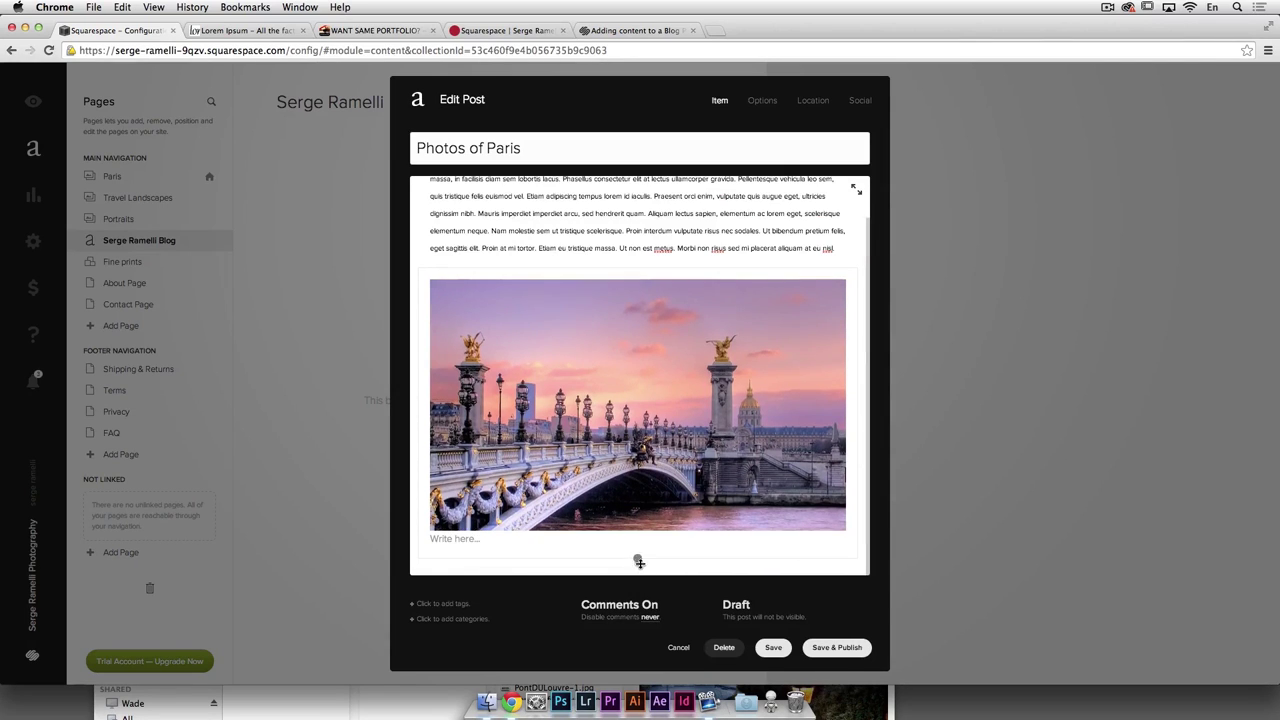
scroll(456, 527, down, 1)
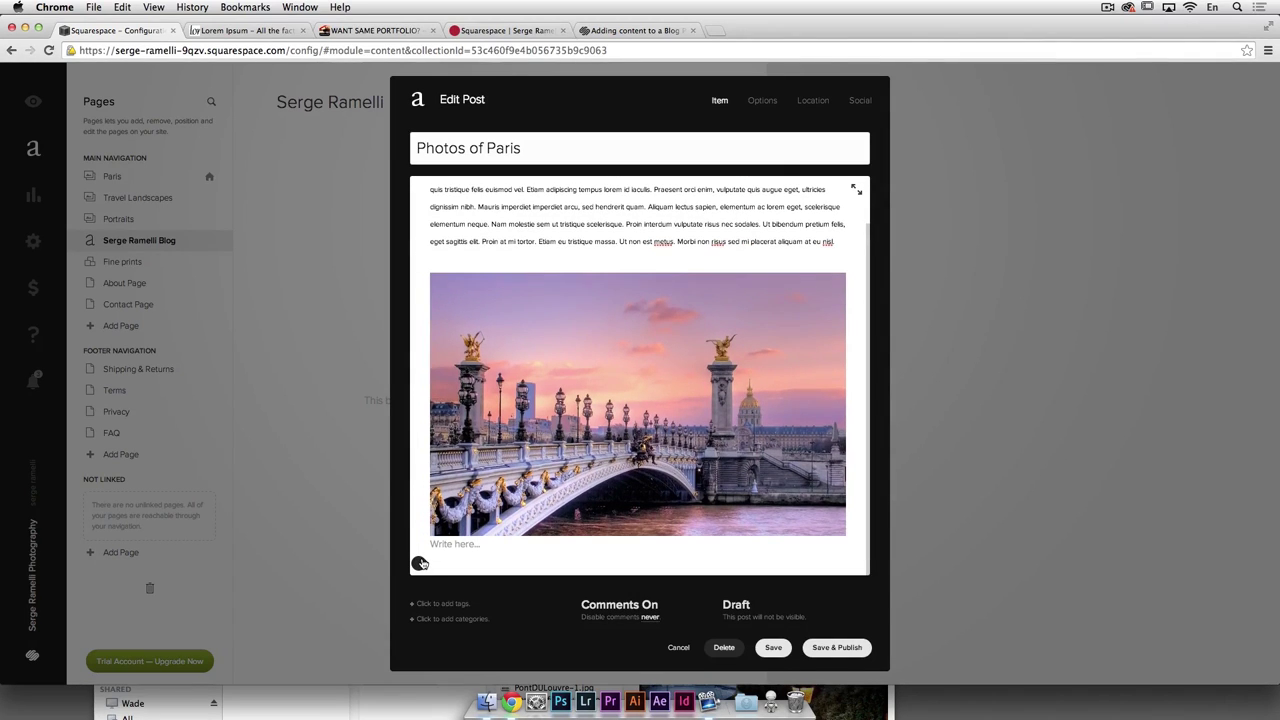
Step: Embed the YouTube 'How to Shoot at Night Without a Tripod - PLP #137' video and save the post
click(420, 565)
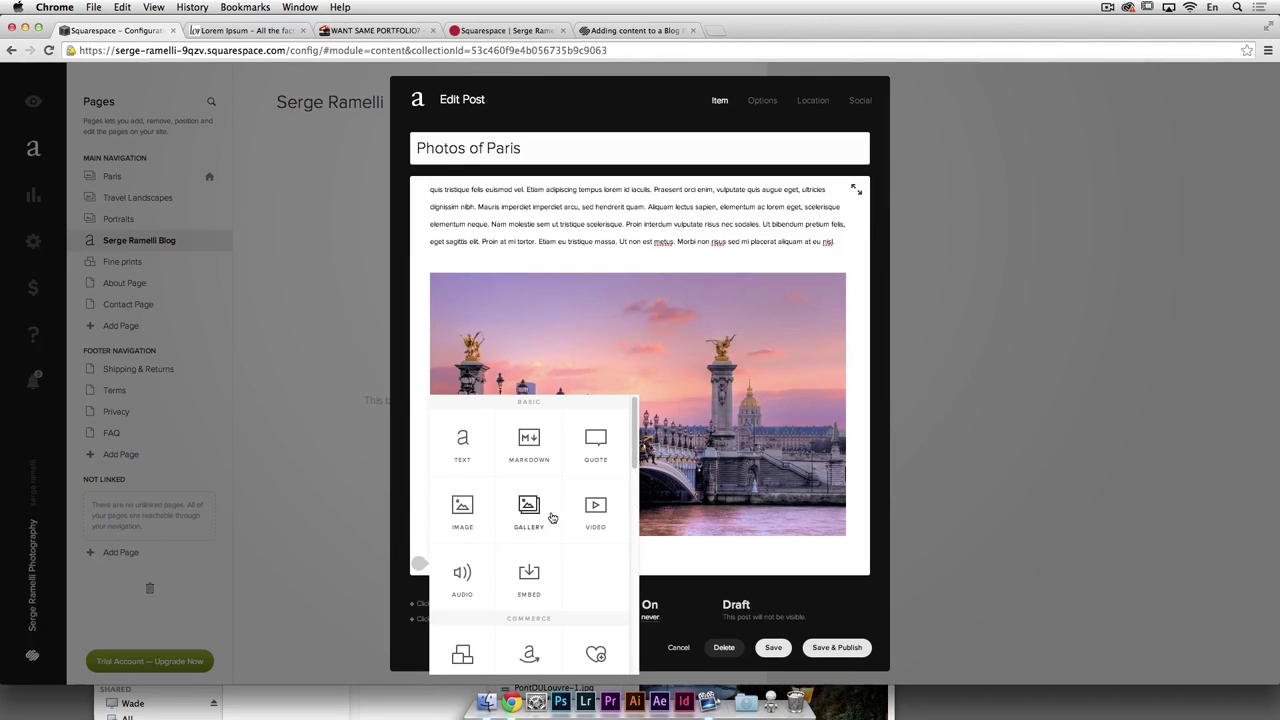
click(595, 510)
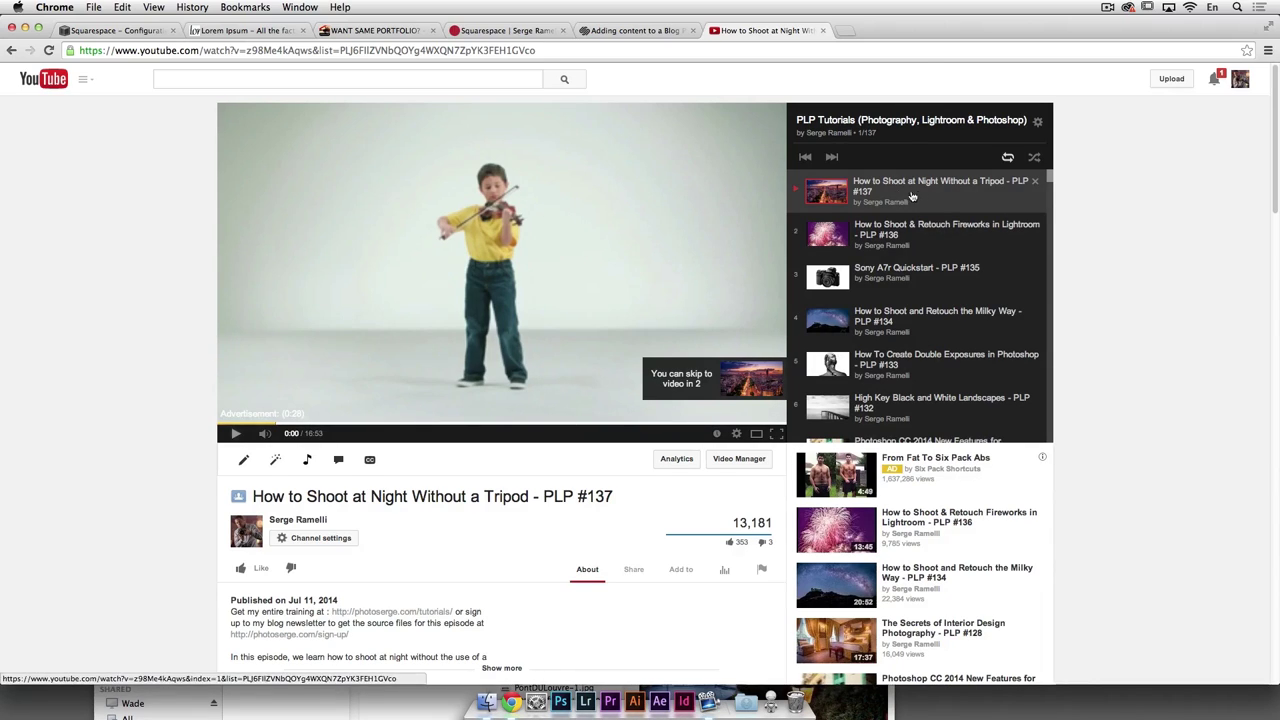
click(394, 55)
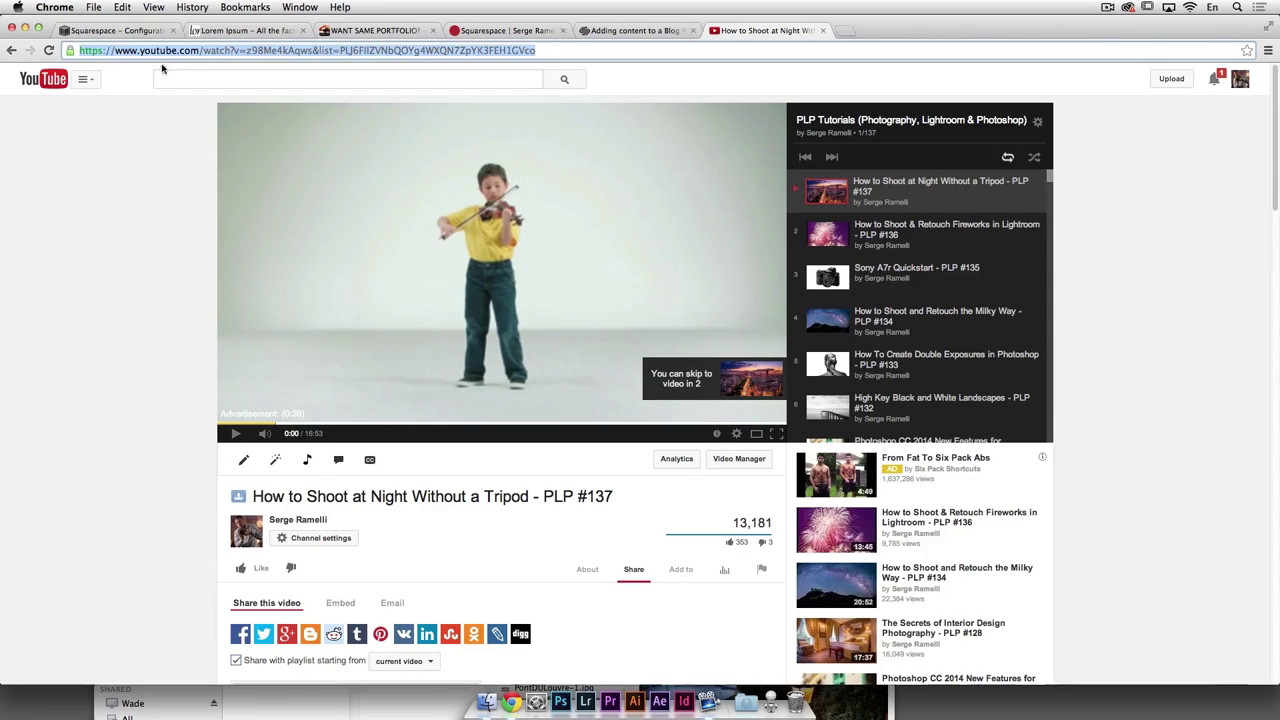
key(super+1)
key(super+v)
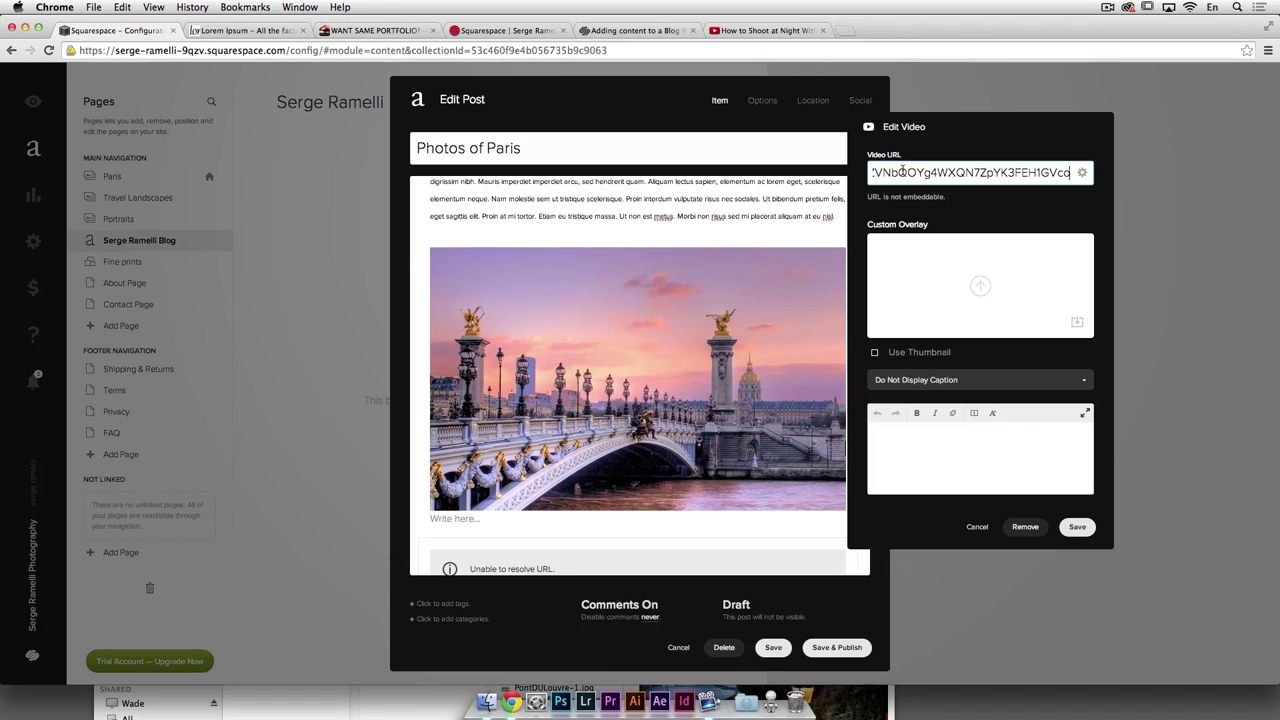
click(1078, 527)
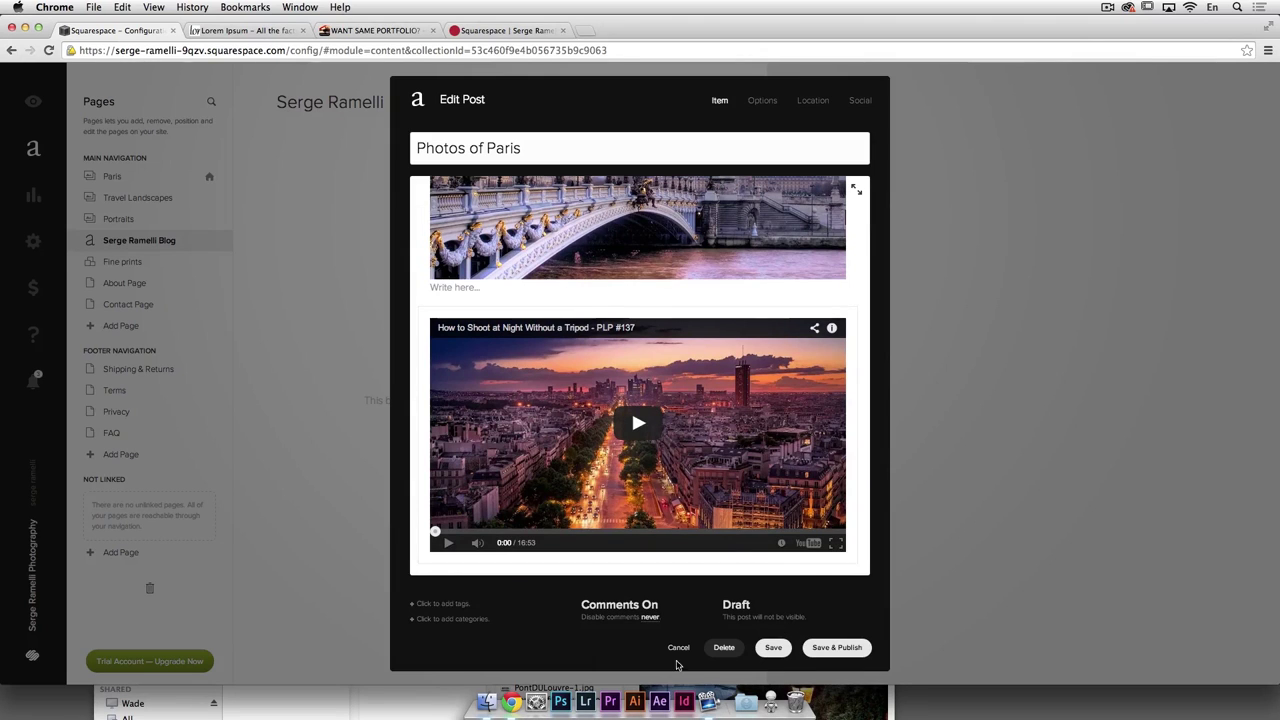
click(830, 648)
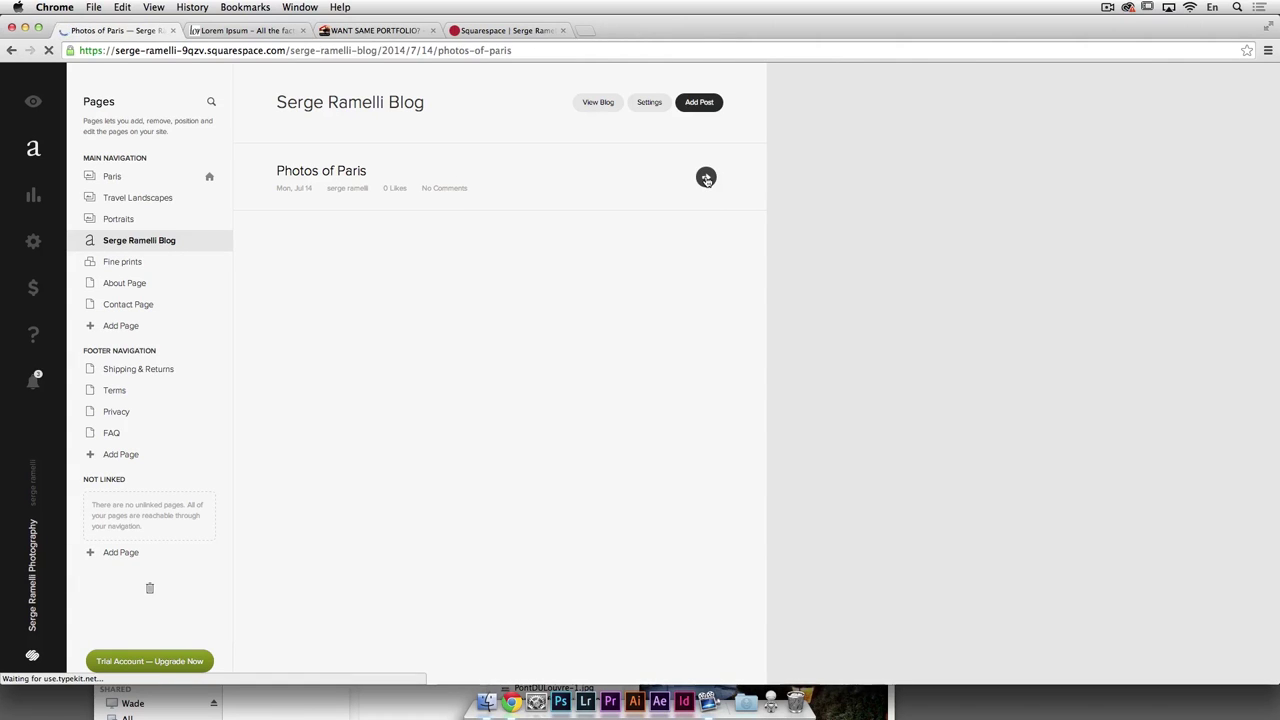
Step: Review the published Photos of Paris post on the live blog, then return to the blog's post list
scroll(615, 199, down, 7)
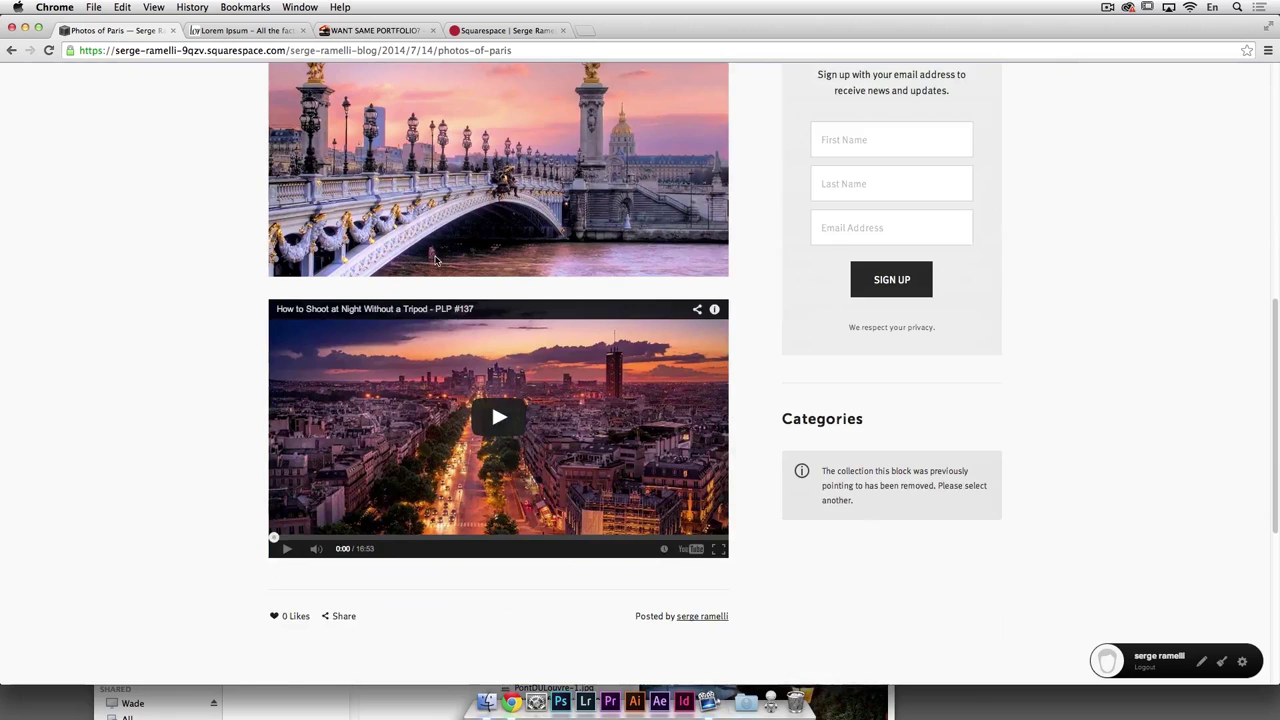
scroll(446, 256, up, 7)
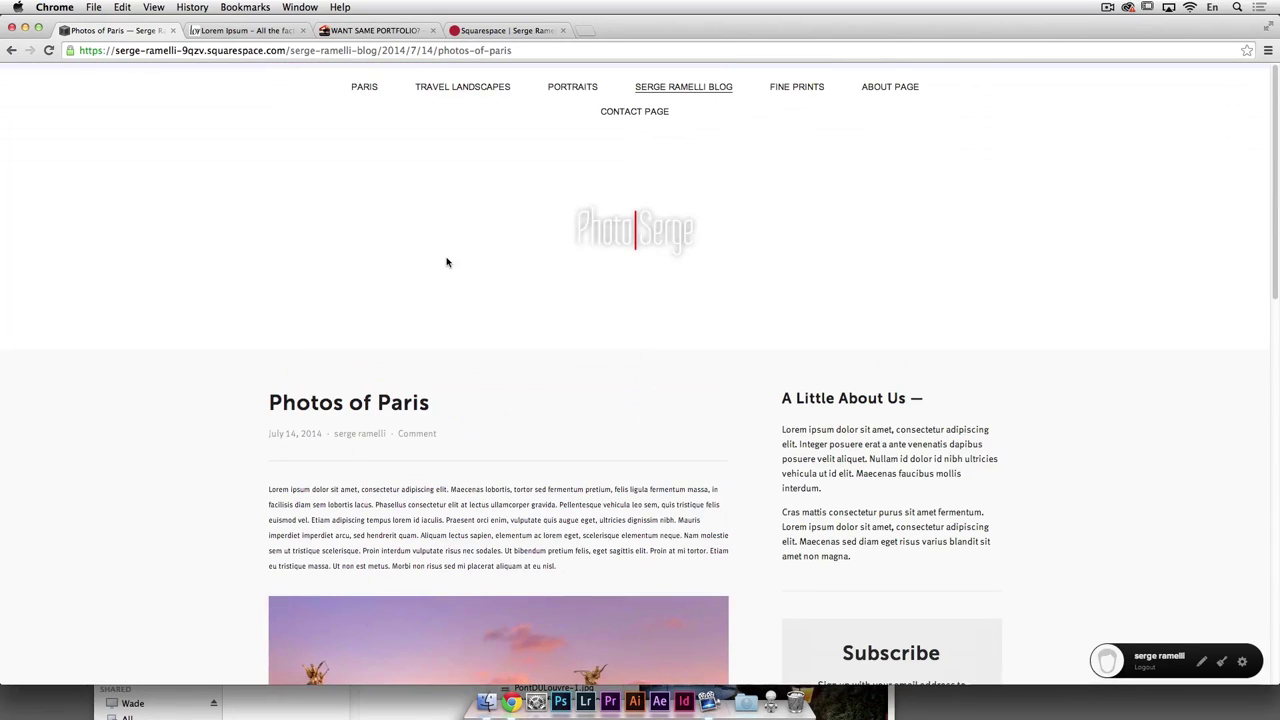
scroll(447, 262, down, 2)
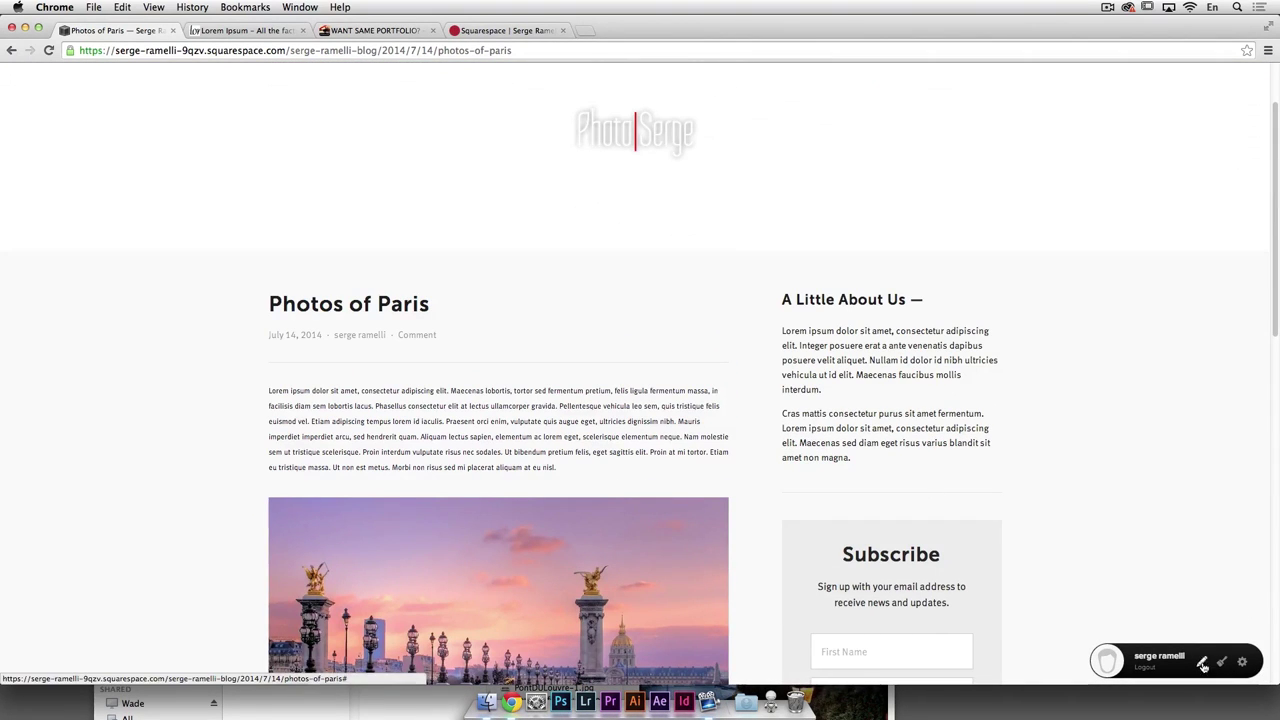
click(1242, 663)
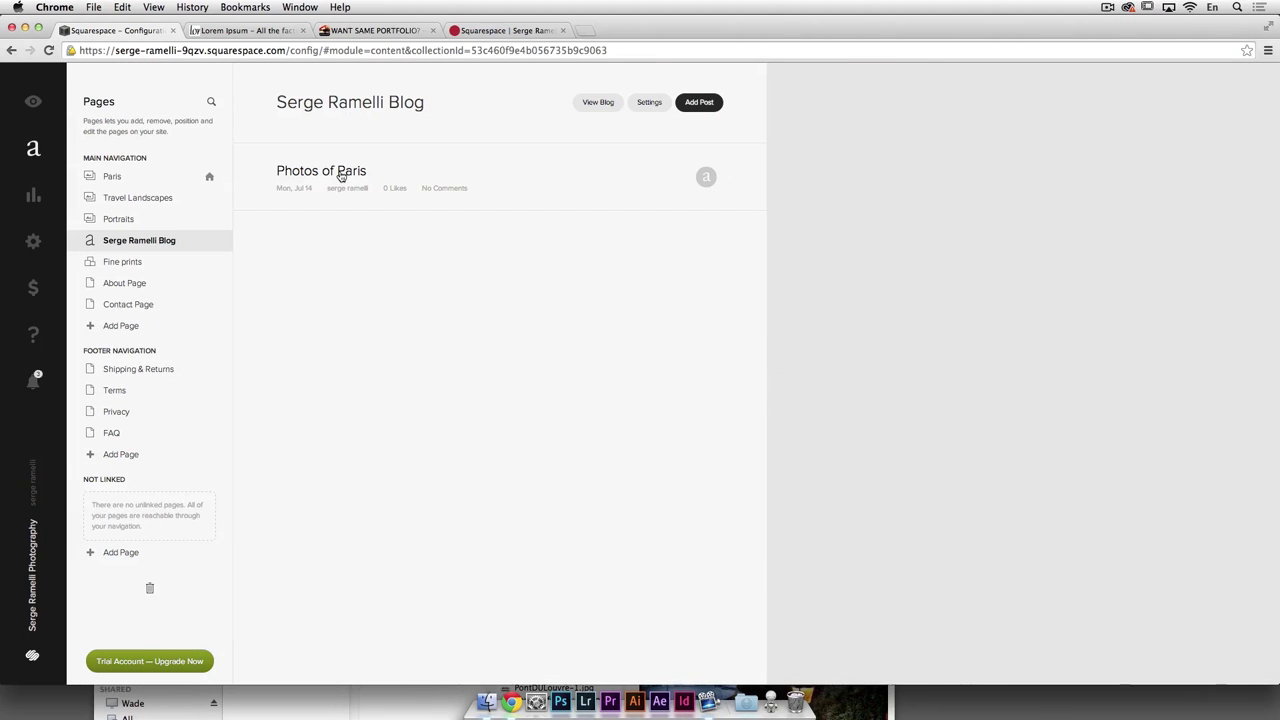
Step: Create a new category named Tutorials, assign it to the Photos of Paris post, and save
click(340, 175)
scroll(631, 460, down, 10)
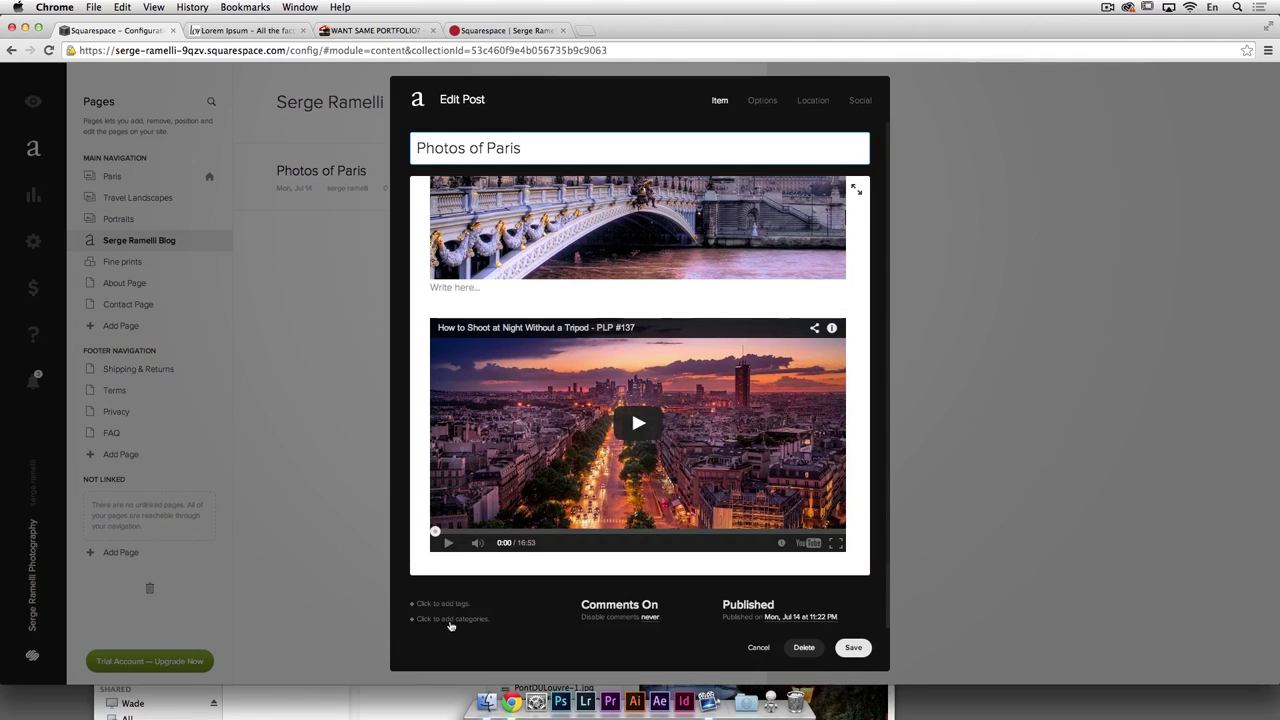
click(450, 620)
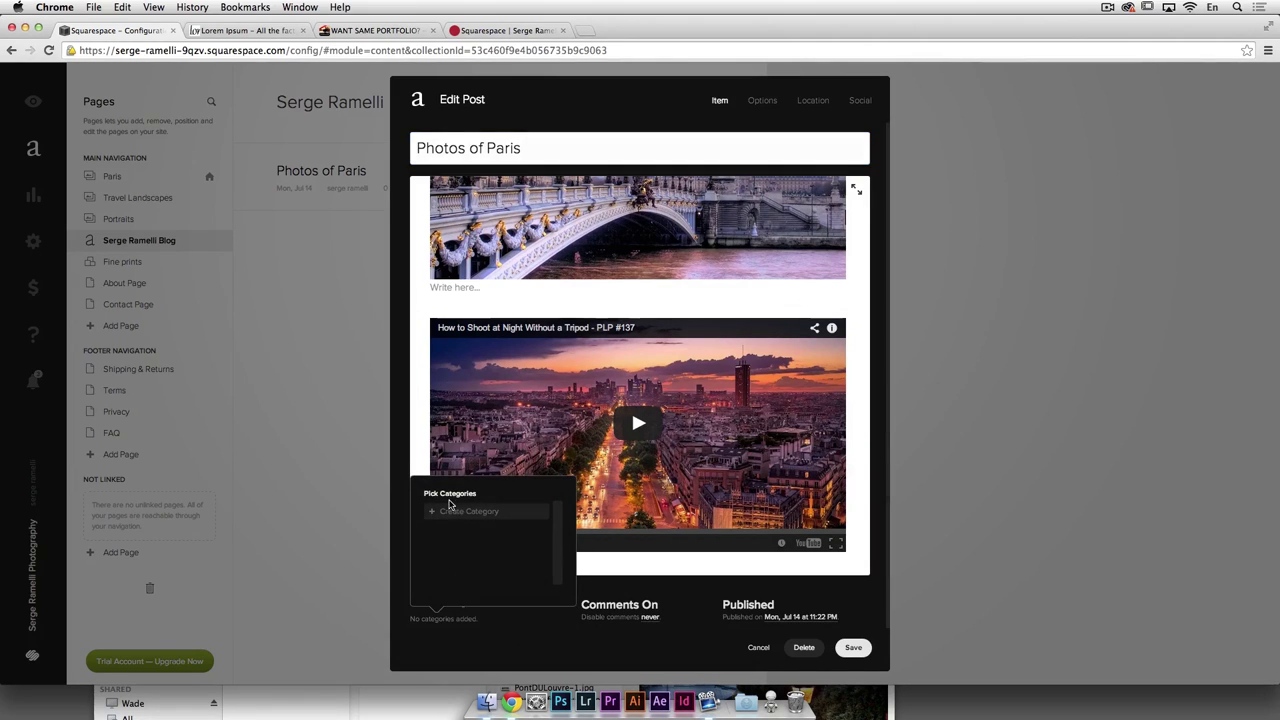
click(458, 512)
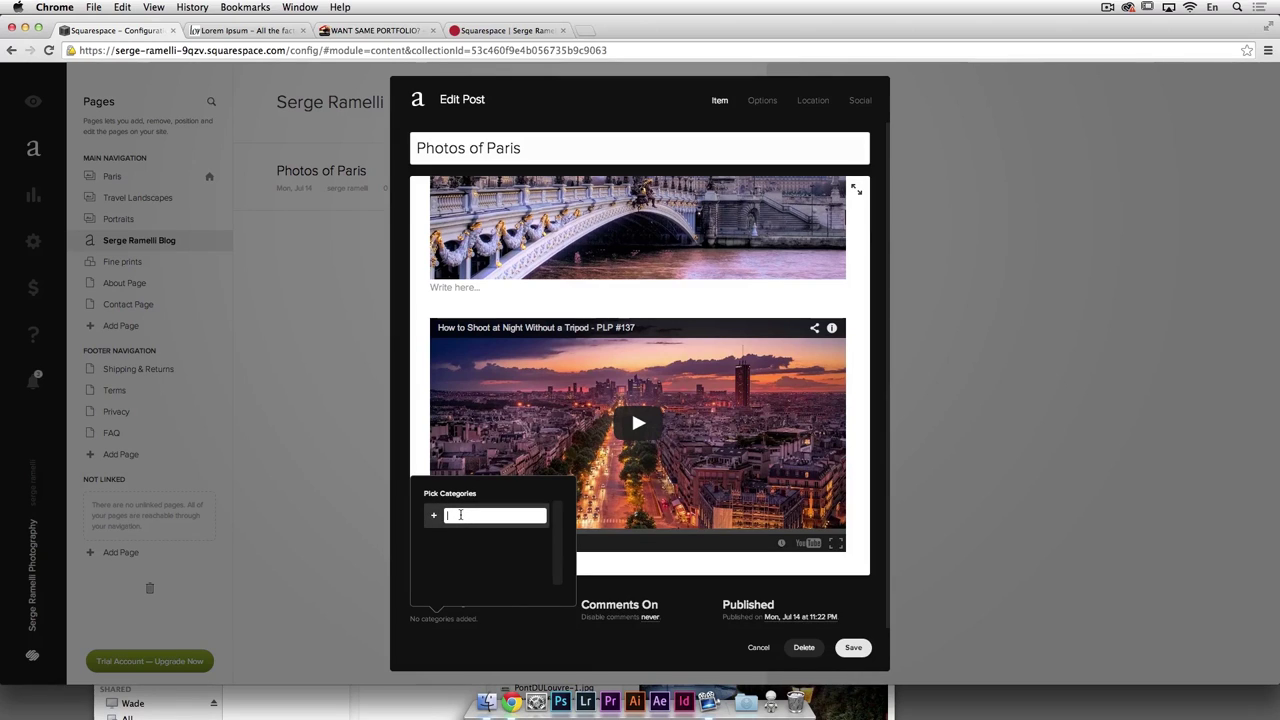
text(Pghoto)
key(BackSpace)
key(BackSpace)
key(BackSpace)
key(BackSpace)
key(BackSpace)
key(BackSpace)
text(Paris)
key(Return)
text(Tutorials)
key(Return)
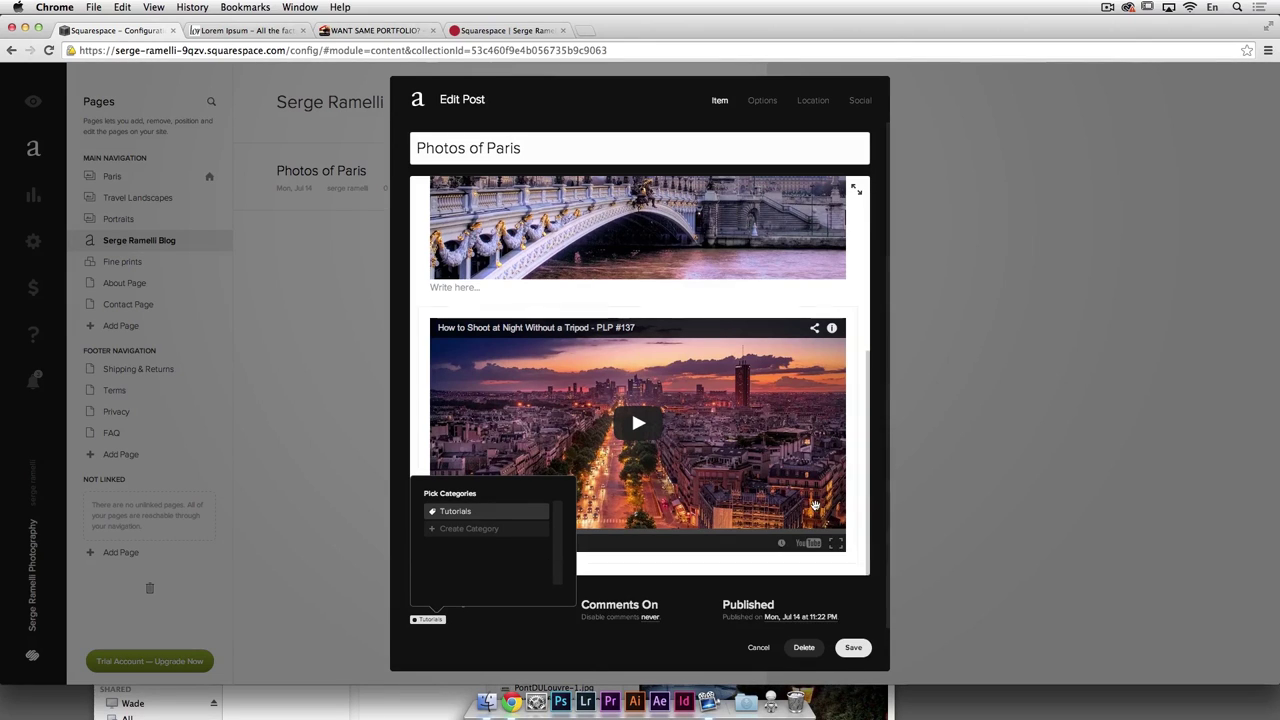
click(860, 648)
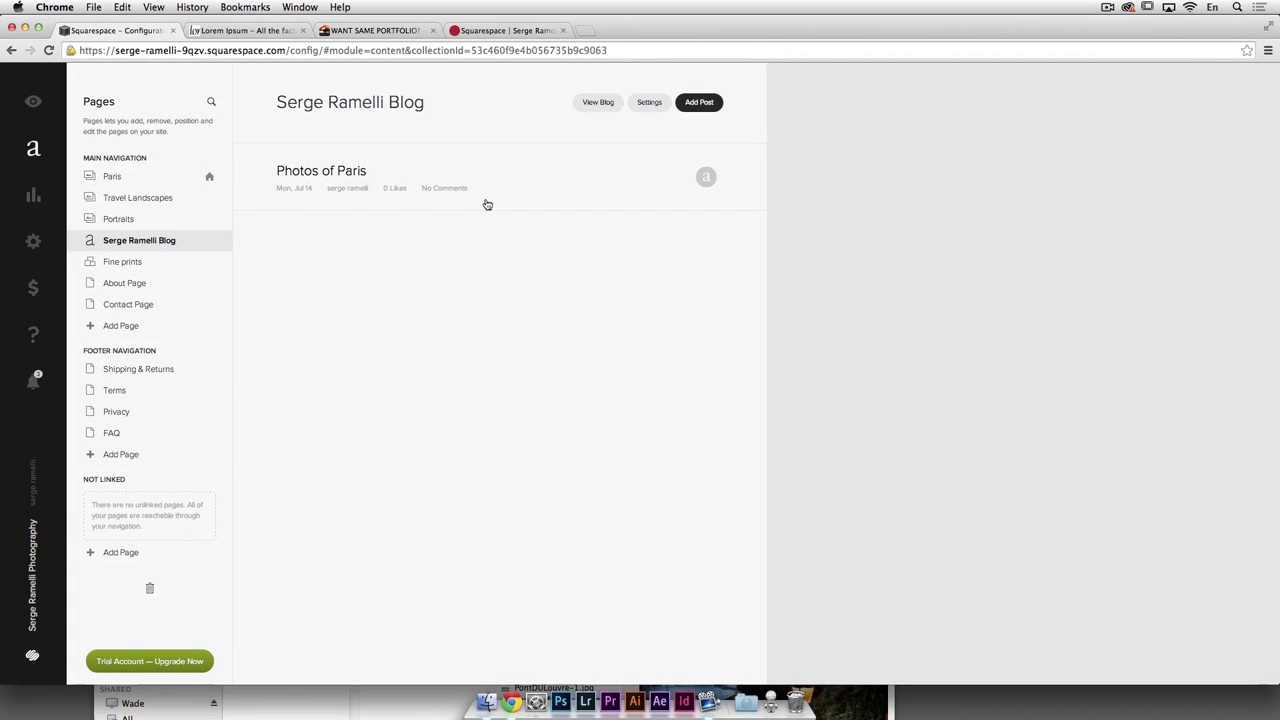
Step: Save the Photos of Paris post and check its video and Tutorials category on the live site
click(323, 173)
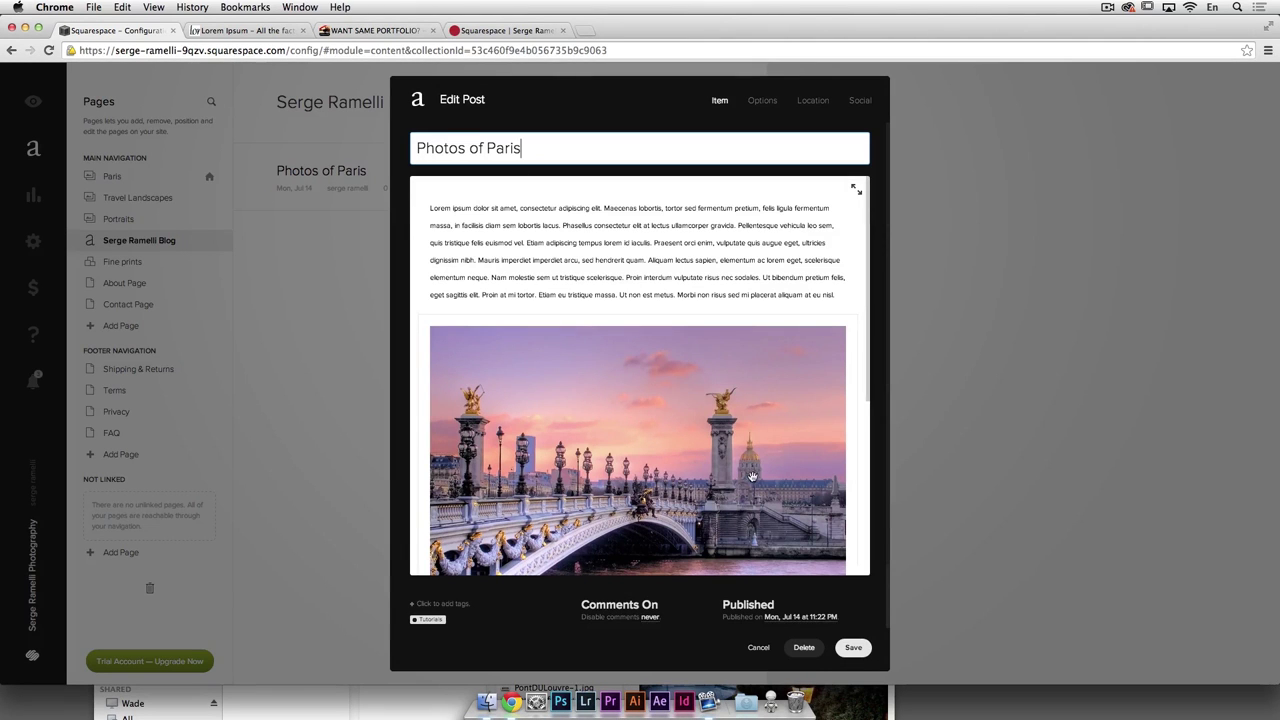
click(853, 647)
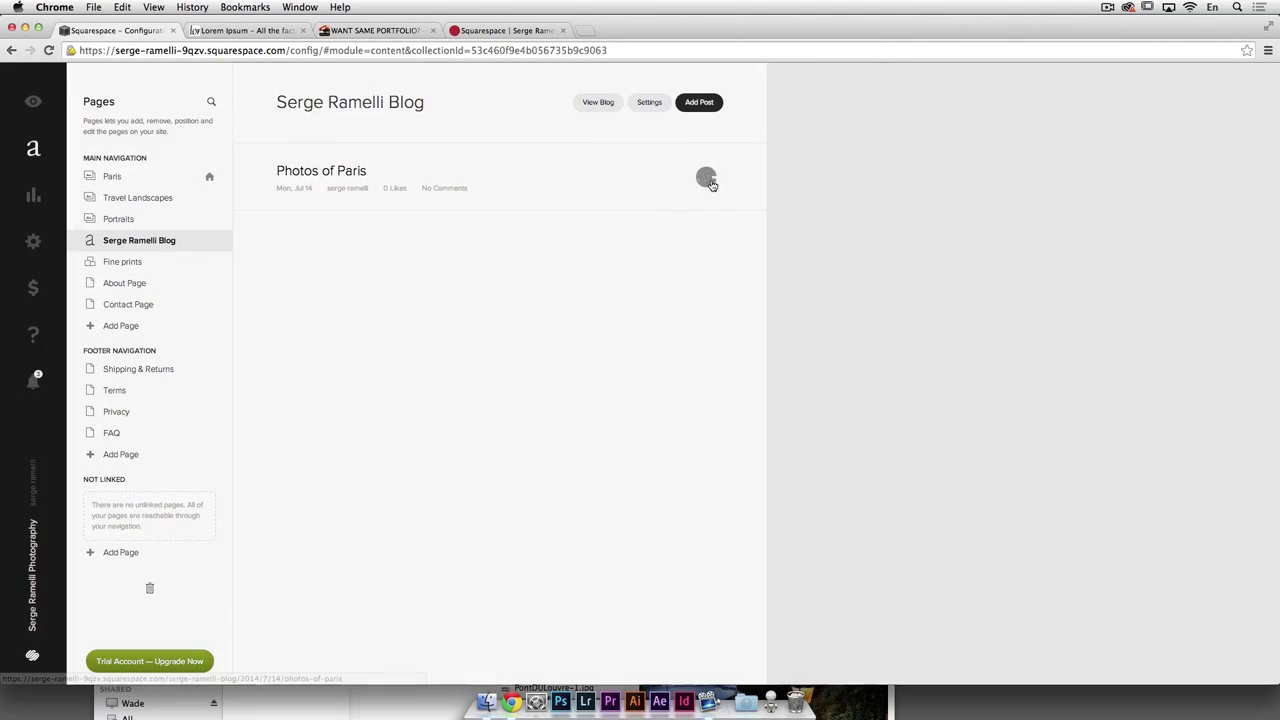
click(707, 180)
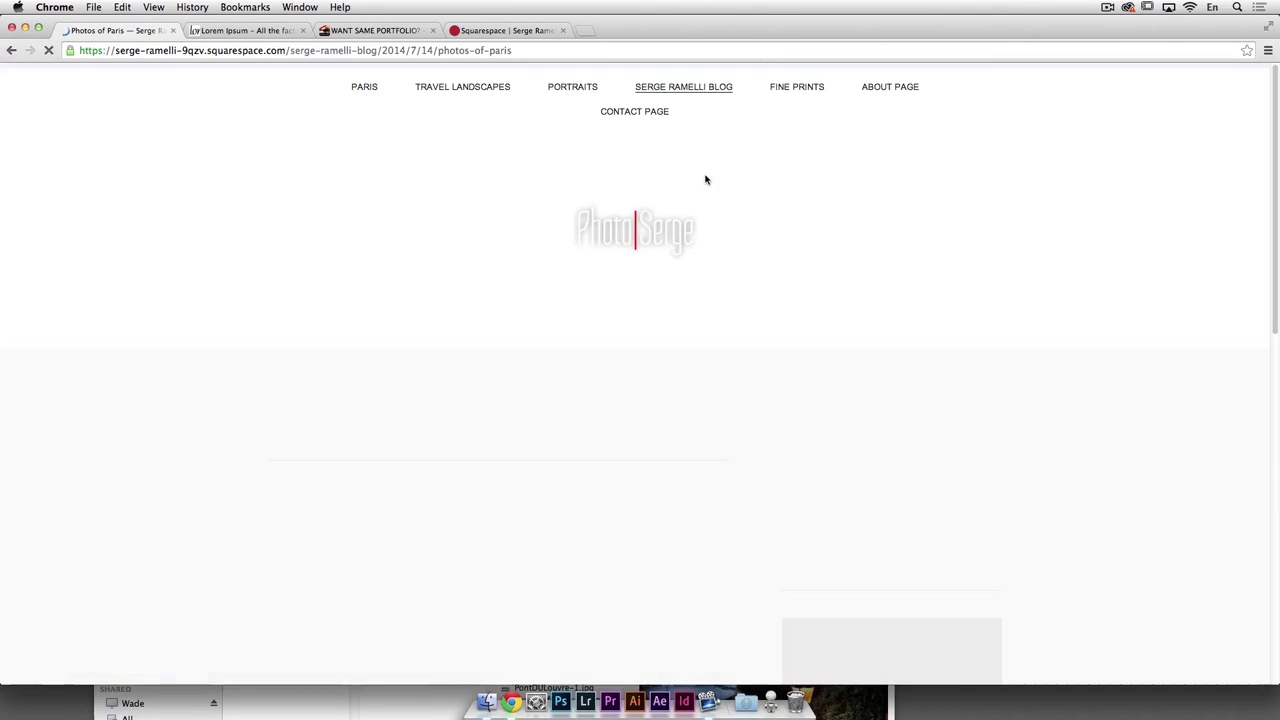
scroll(634, 271, down, 5)
scroll(439, 222, up, 1)
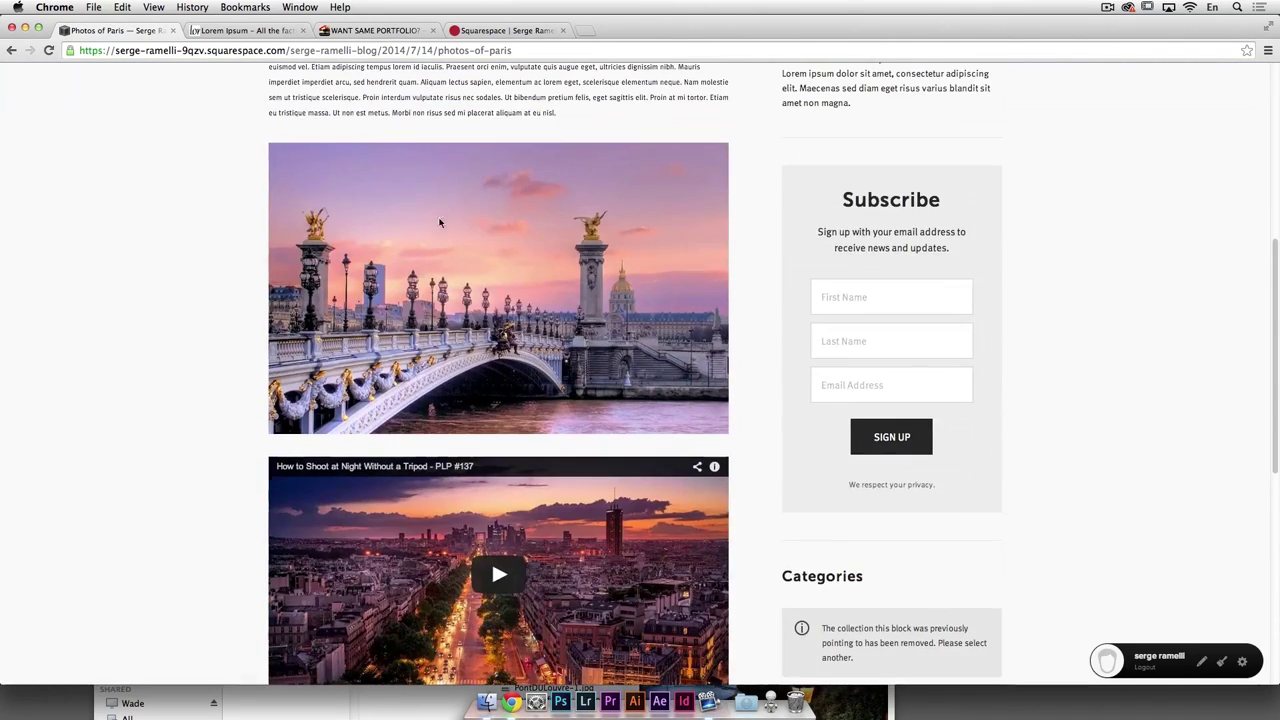
scroll(439, 222, up, 5)
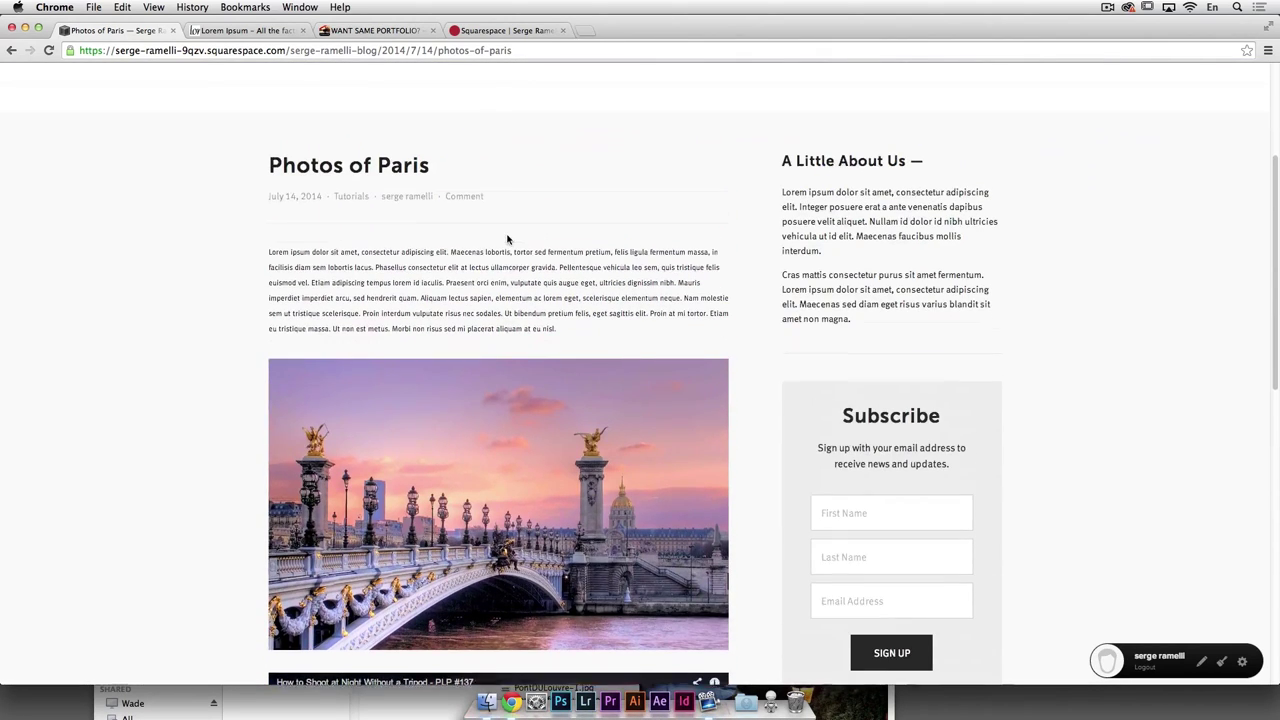
scroll(507, 239, down, 1)
scroll(430, 251, down, 10)
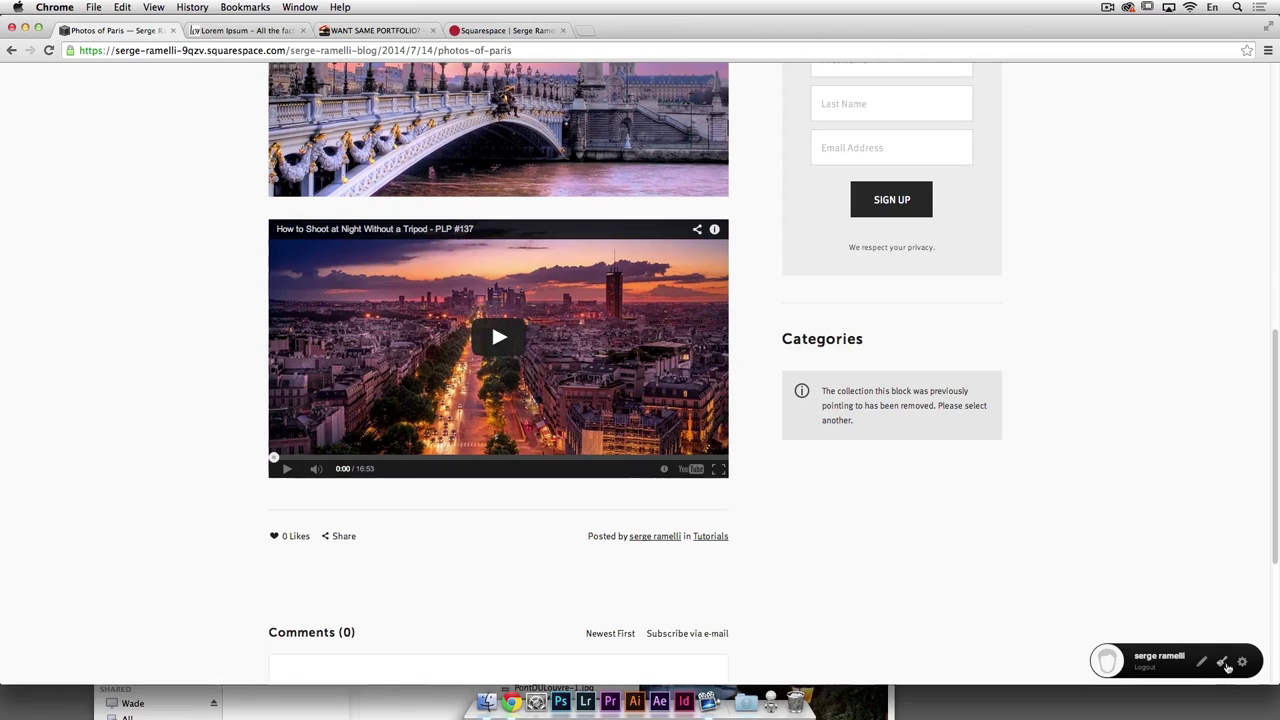
click(1222, 665)
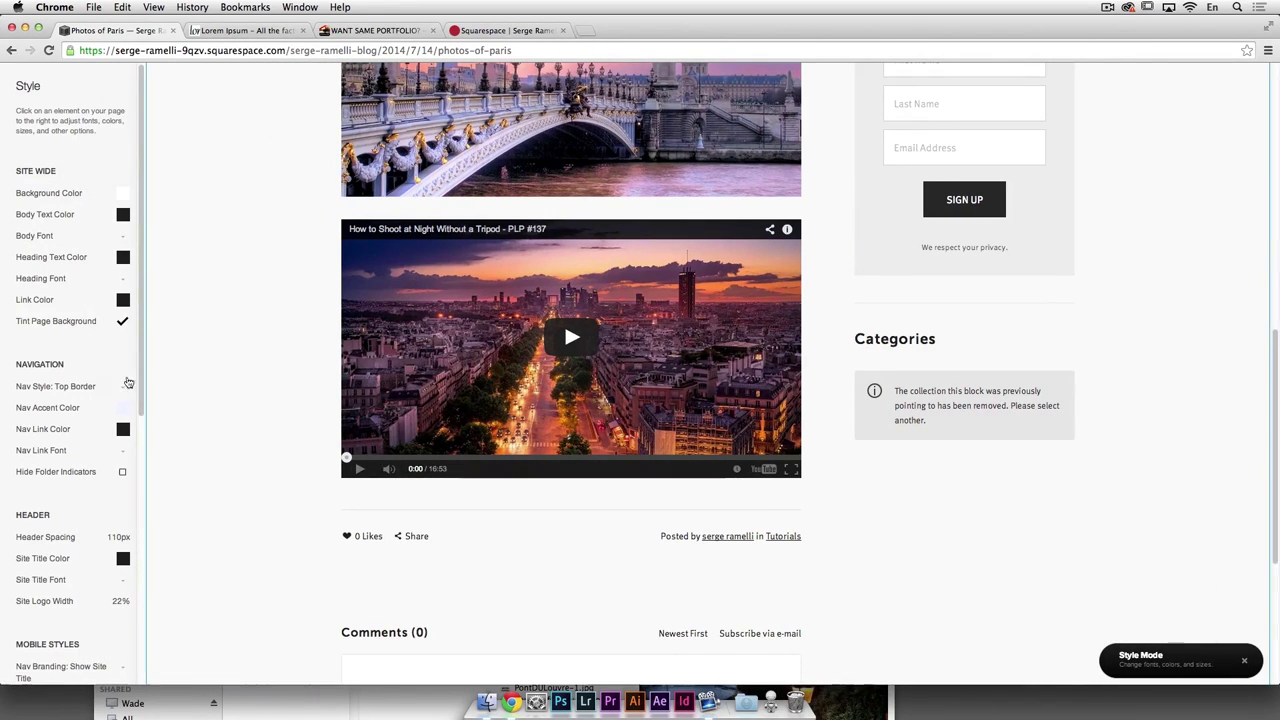
Step: Turn on the blog sidebar and review the Photos of Paris post's fonts and colours
scroll(144, 455, down, 3)
scroll(144, 455, down, 4)
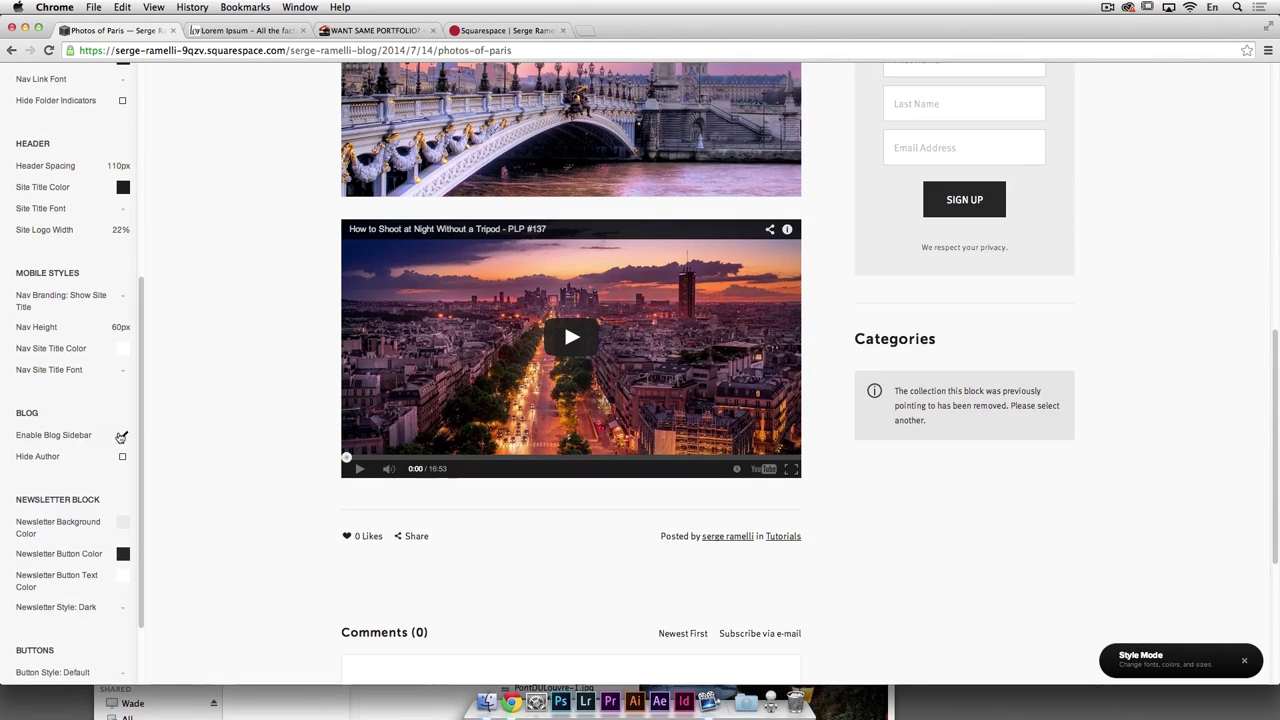
click(121, 436)
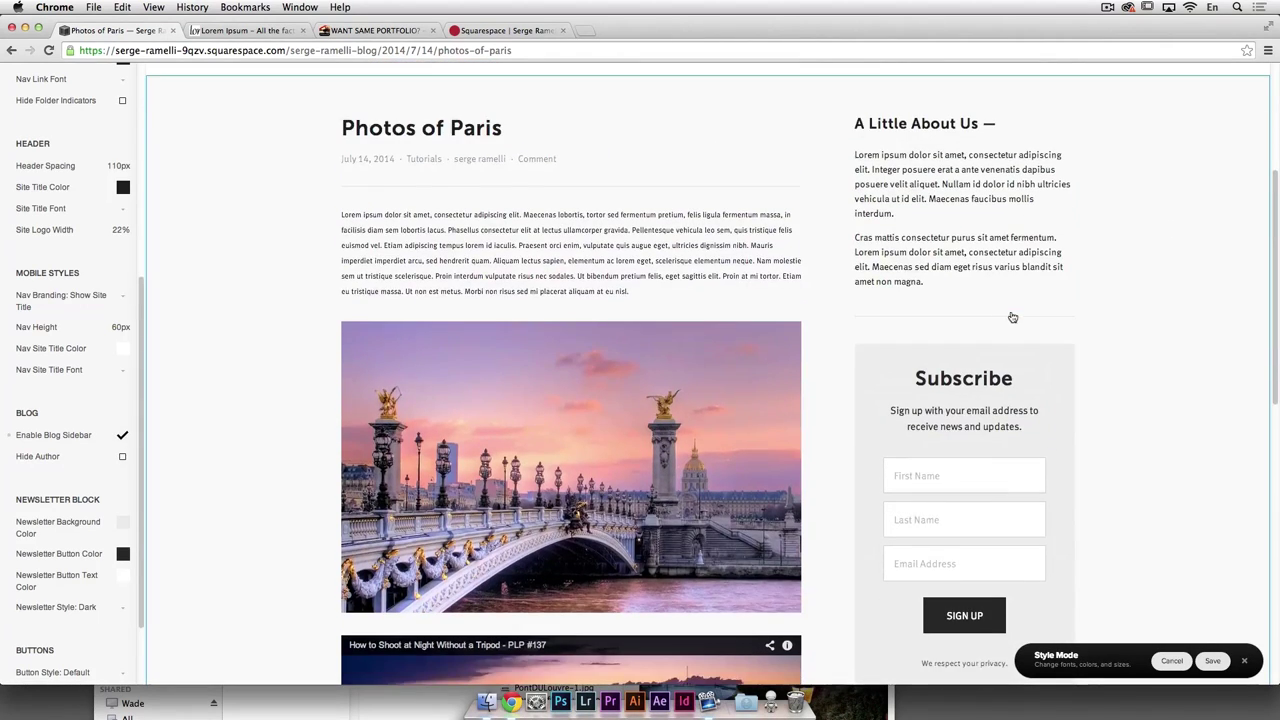
scroll(1008, 314, down, 2)
scroll(997, 520, down, 3)
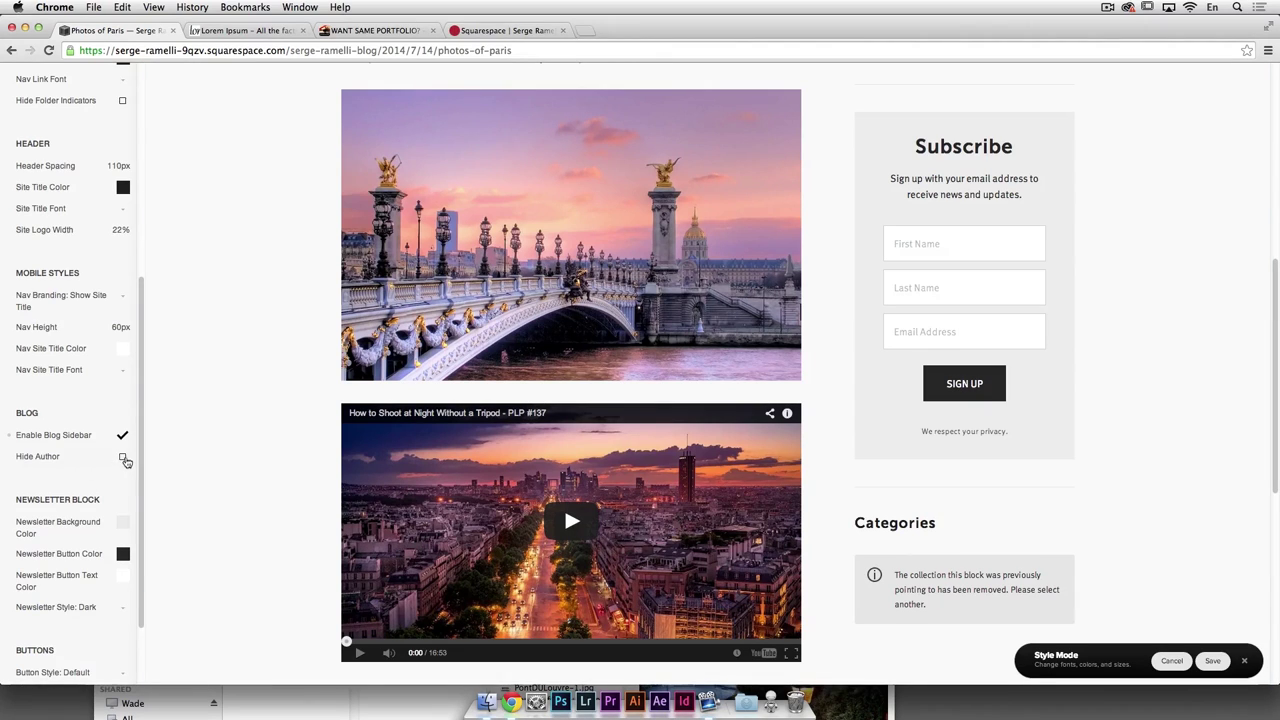
scroll(111, 451, down, 1)
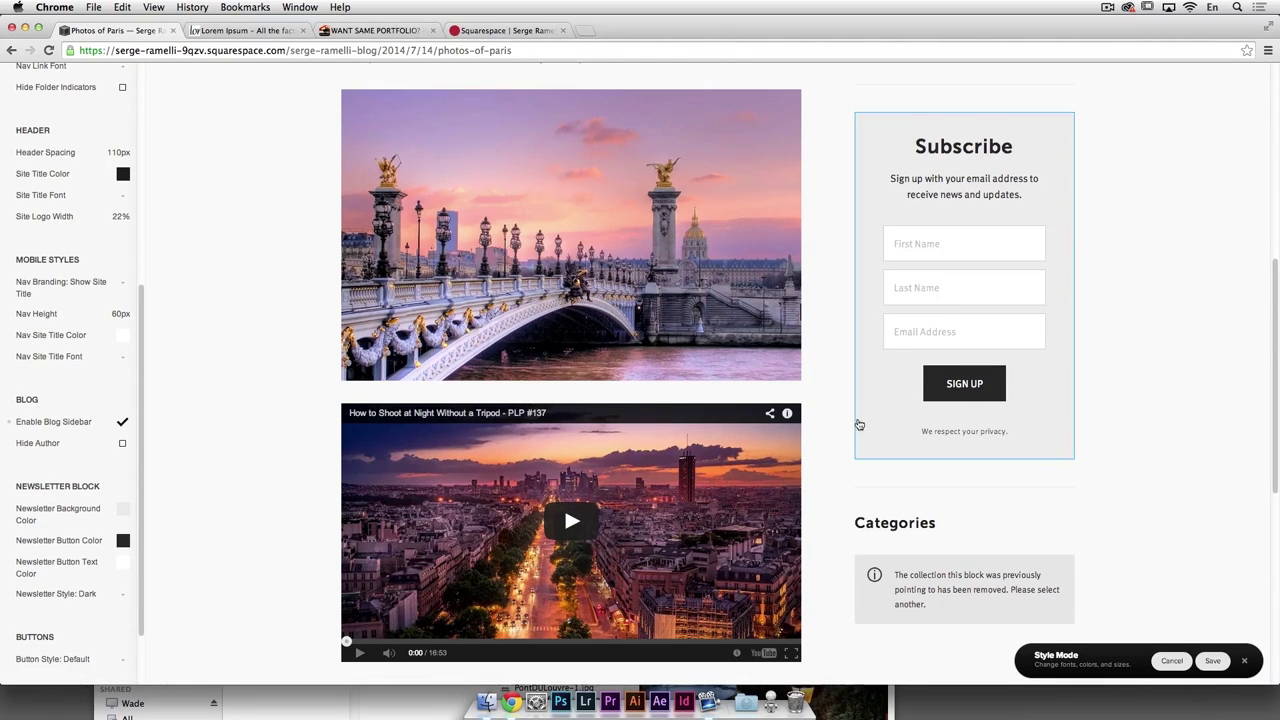
scroll(857, 420, up, 1)
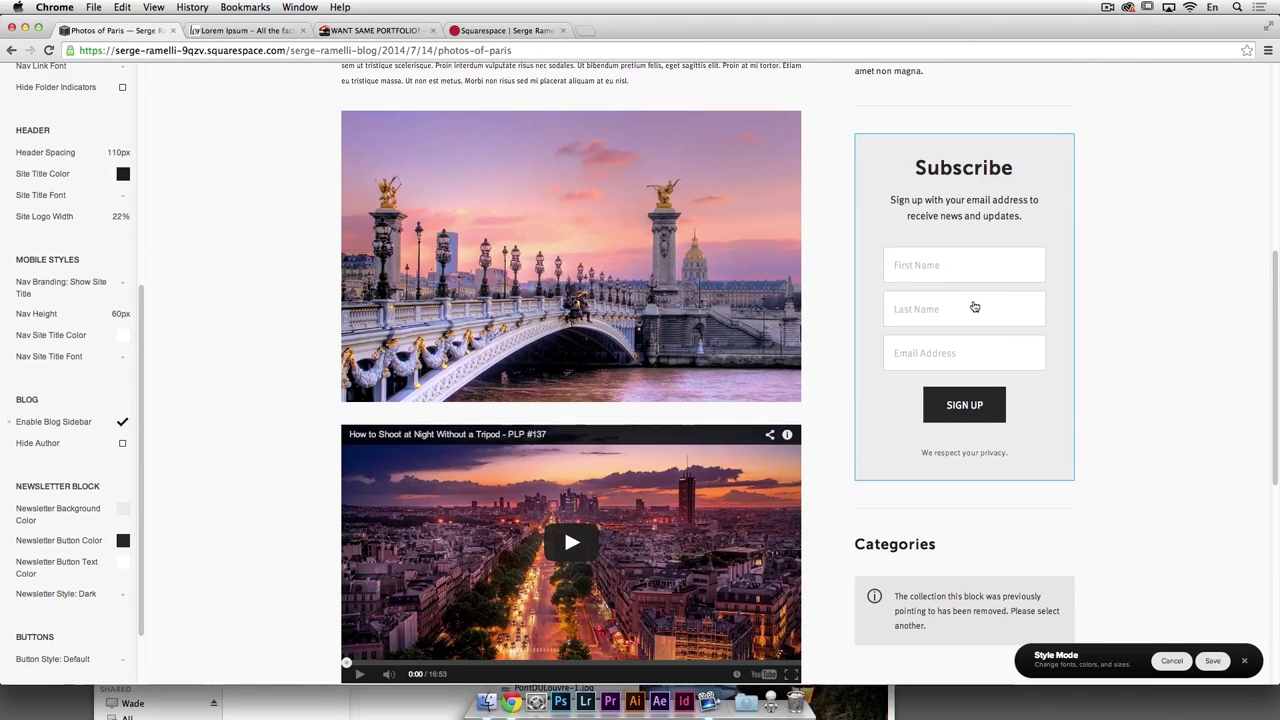
scroll(335, 578, down, 5)
scroll(134, 491, down, 2)
scroll(129, 508, up, 5)
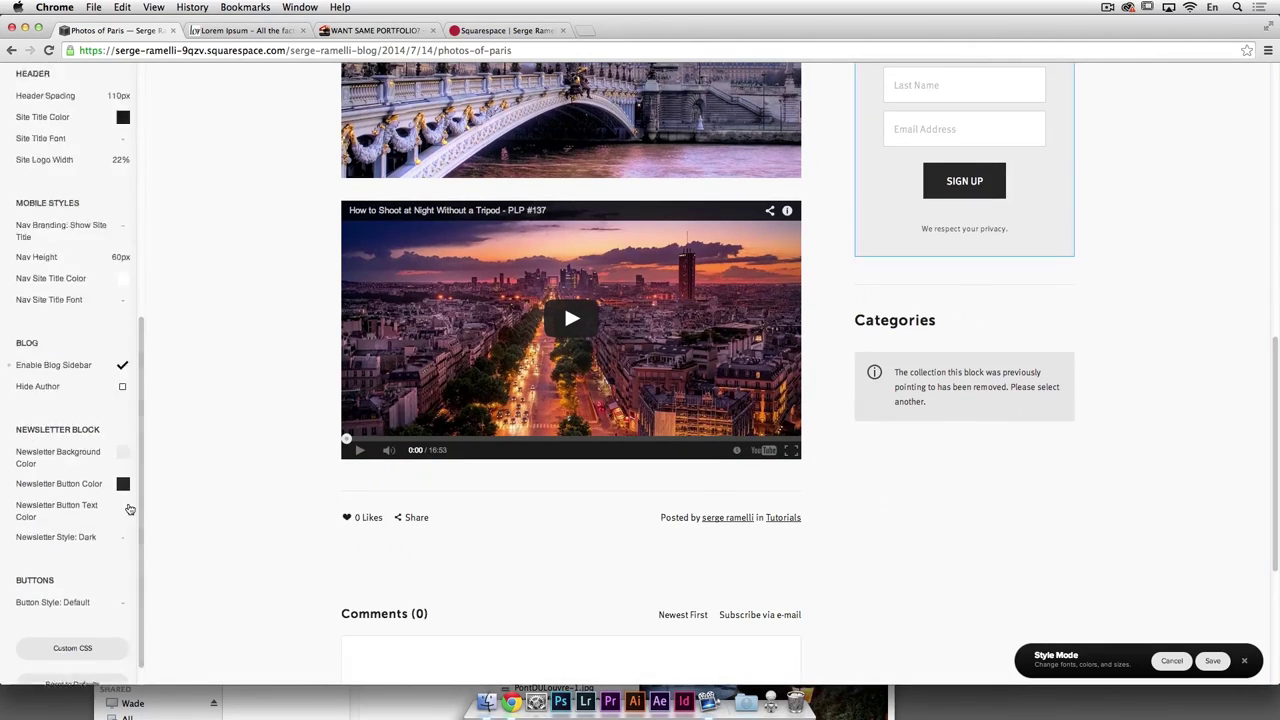
scroll(943, 323, up, 4)
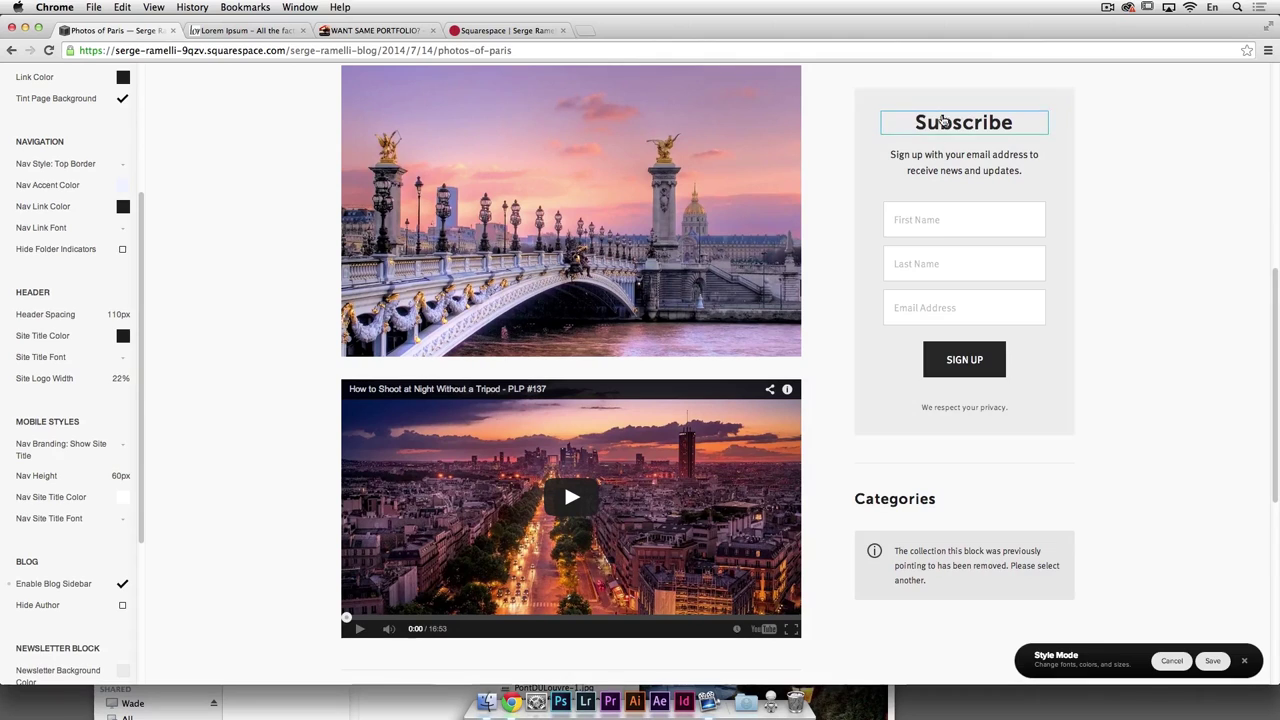
scroll(940, 385, down, 1)
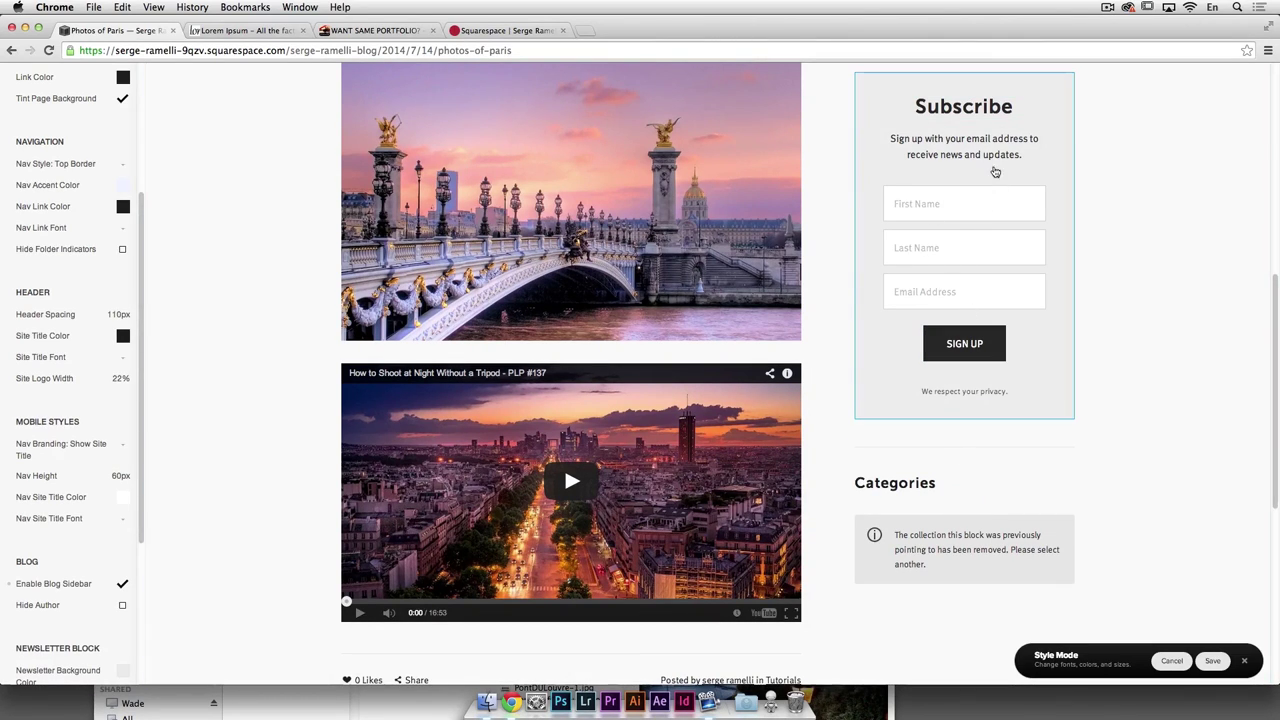
Step: Review the Subscribe block's style options, then save the style settings
click(995, 185)
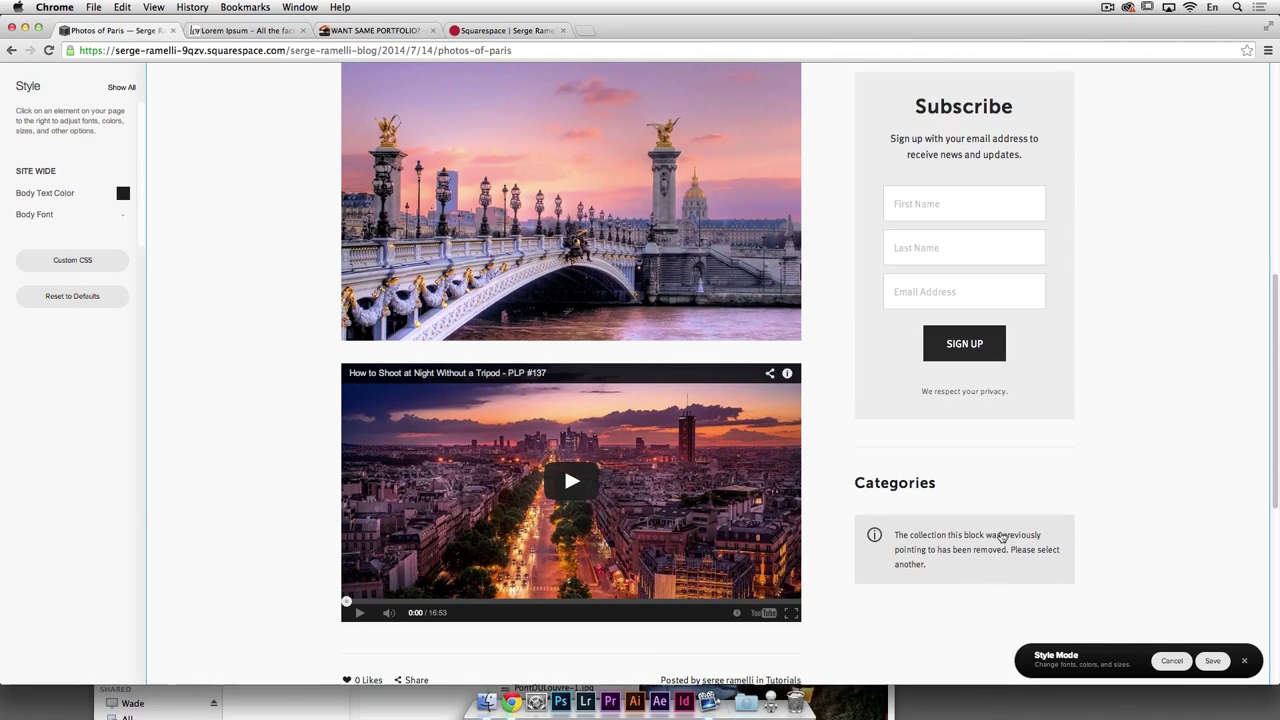
scroll(613, 385, down, 1)
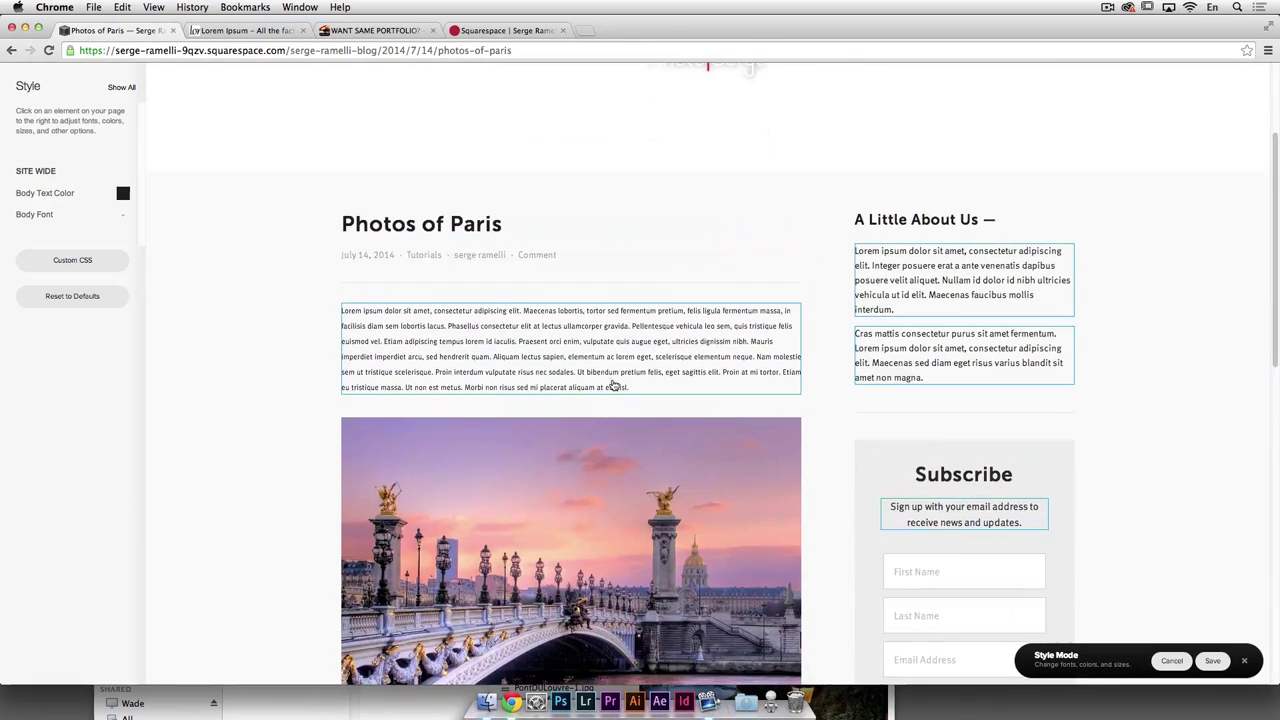
scroll(613, 385, up, 3)
scroll(613, 385, down, 5)
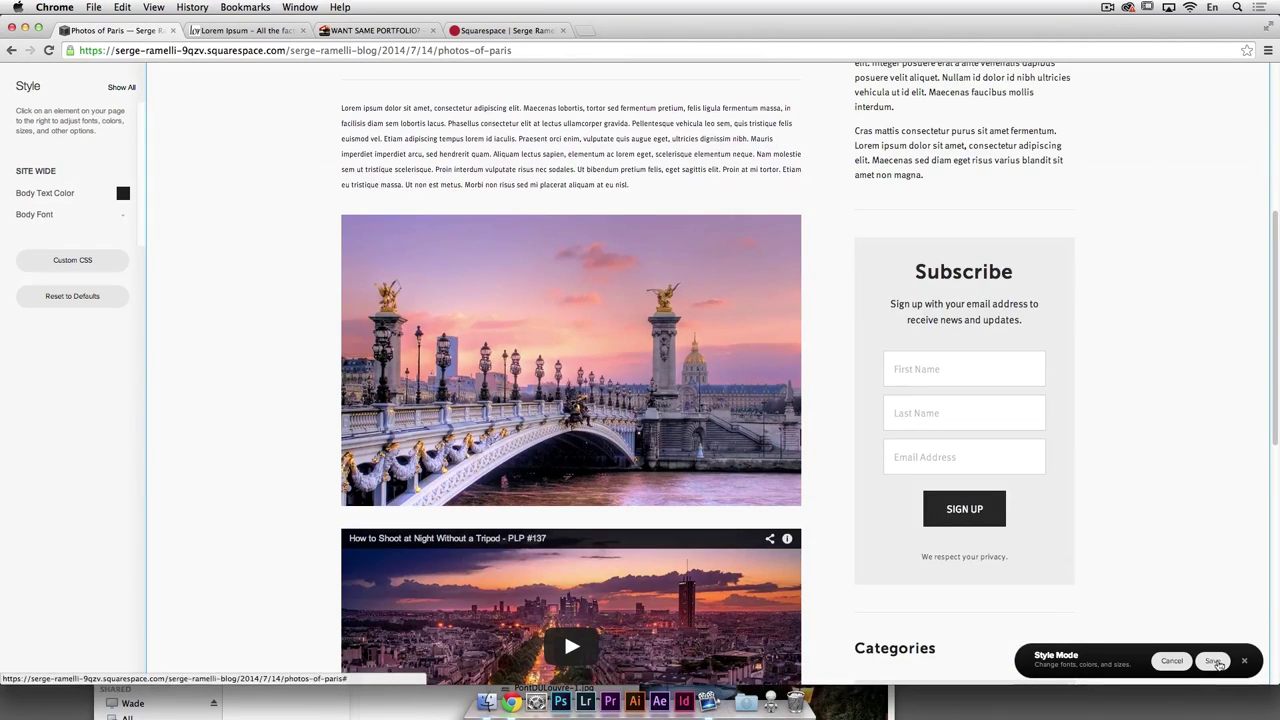
click(1213, 662)
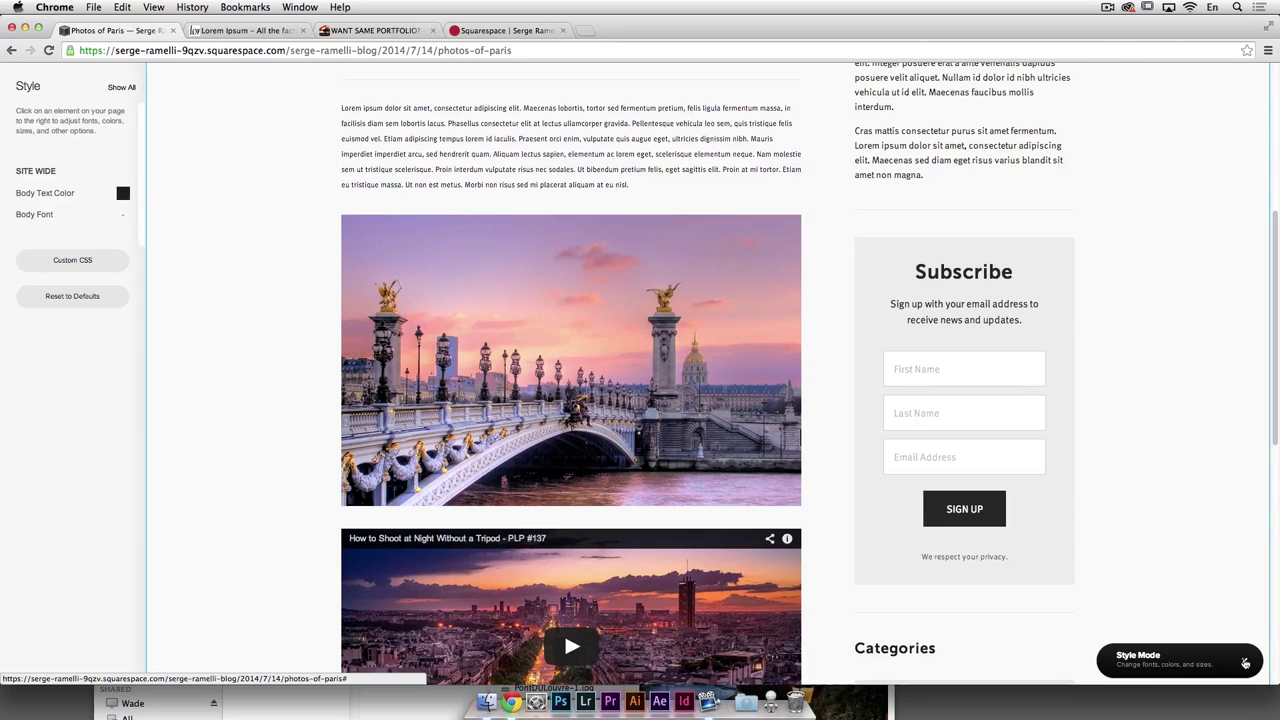
Step: Exit Style Mode and go back to the Serge Ramelli Blog post list in Configuration
click(1245, 663)
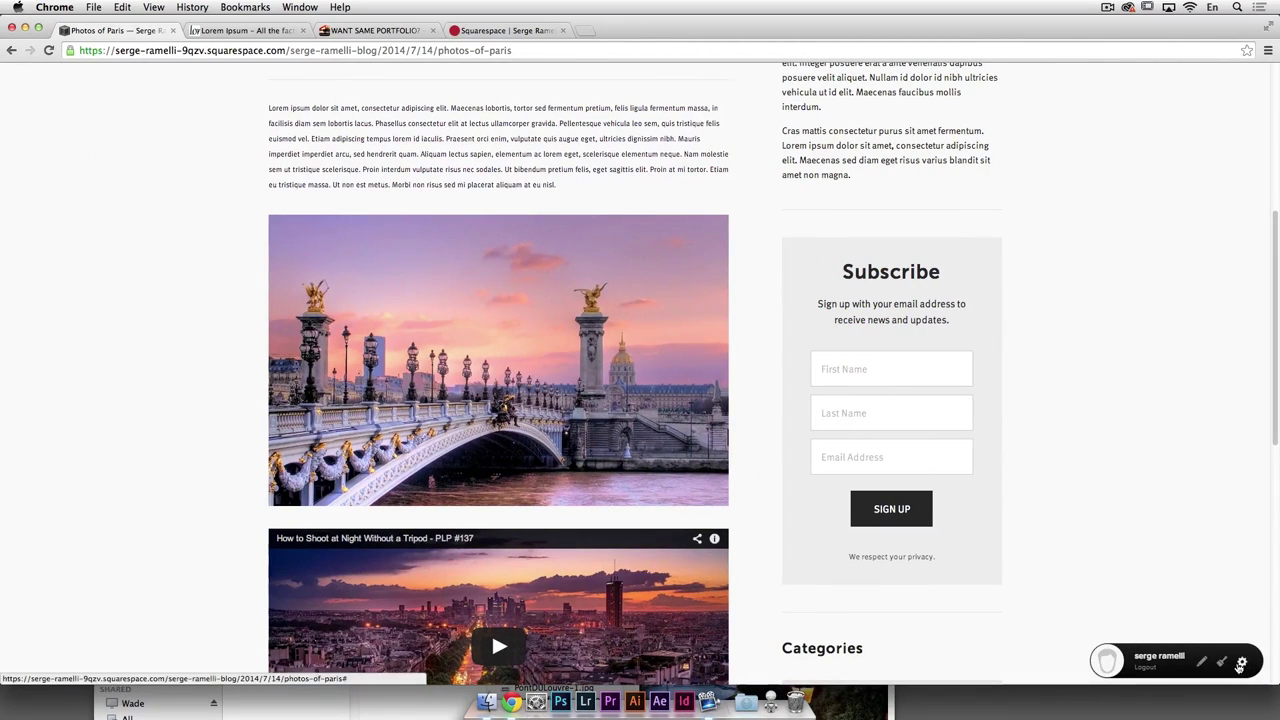
click(1243, 663)
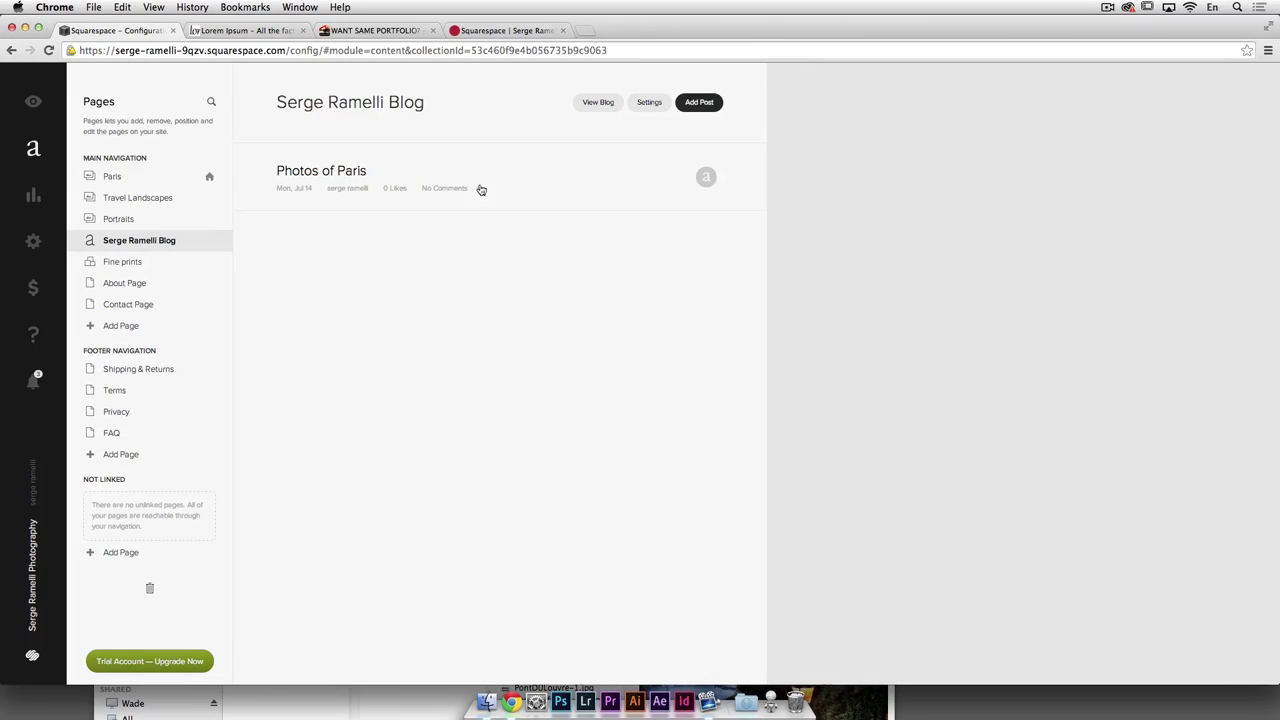
Step: Add a post titled 'Photos of Los Angeles' with a Lorem Ipsum paragraph from lipsum.com as its body
click(699, 103)
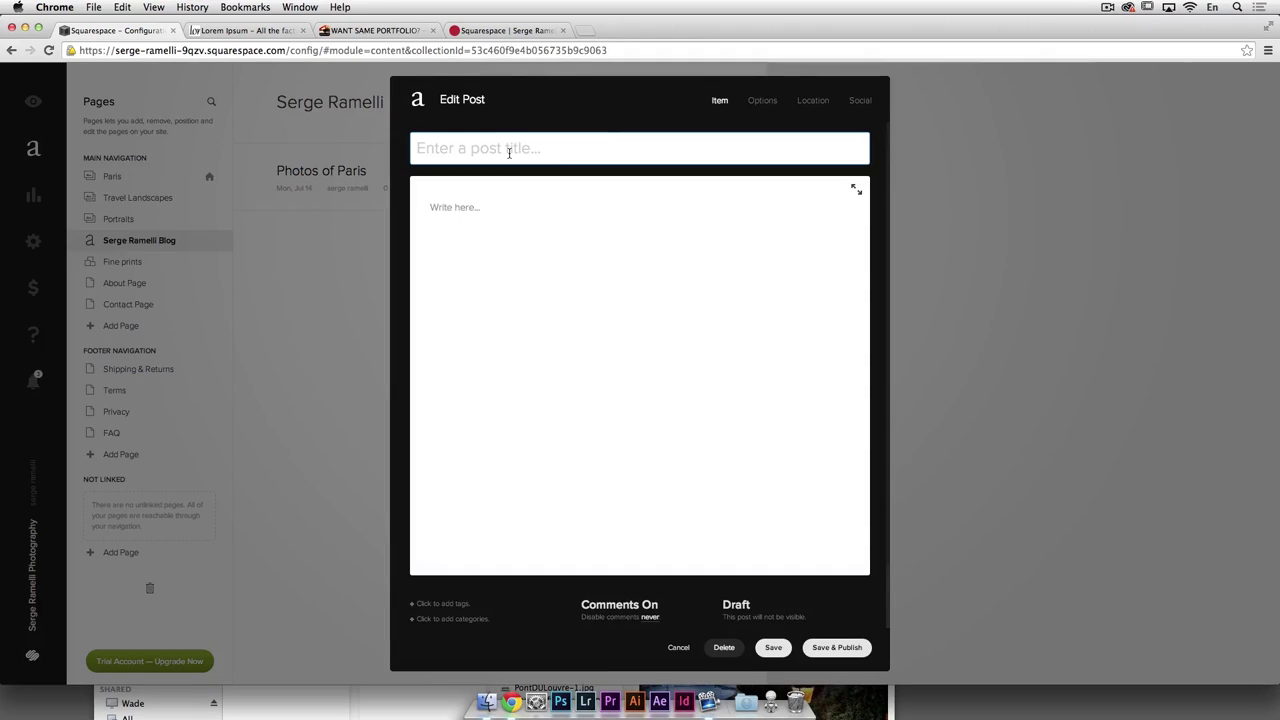
text(Photos)
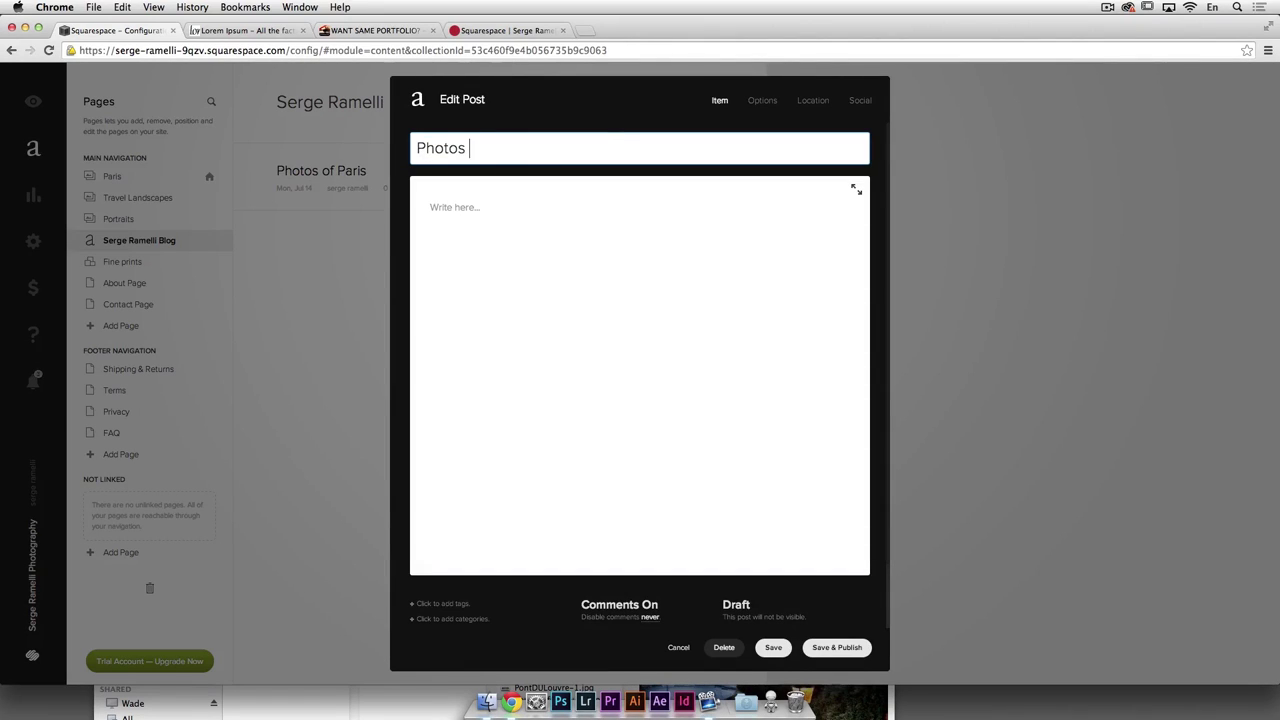
text( of Los Angeles)
click(425, 209)
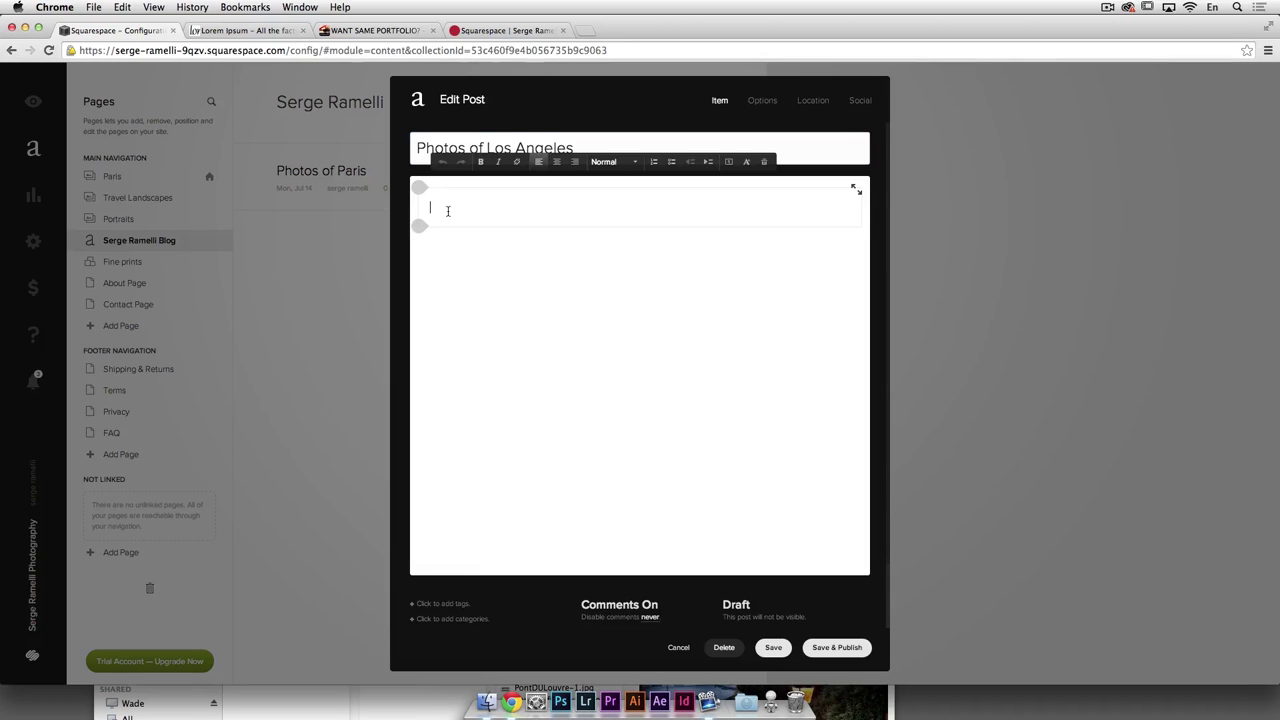
click(231, 31)
drag(402, 373, 570, 409)
key(super+c)
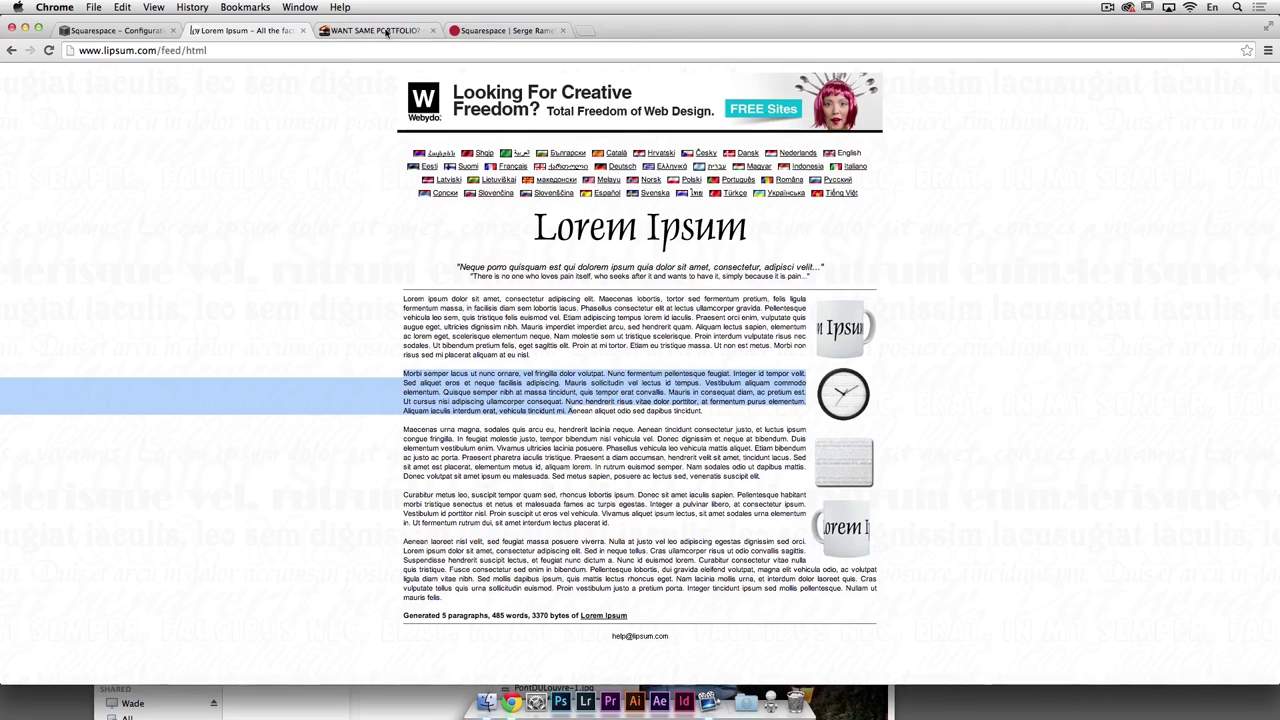
click(505, 31)
click(115, 31)
key(super+v)
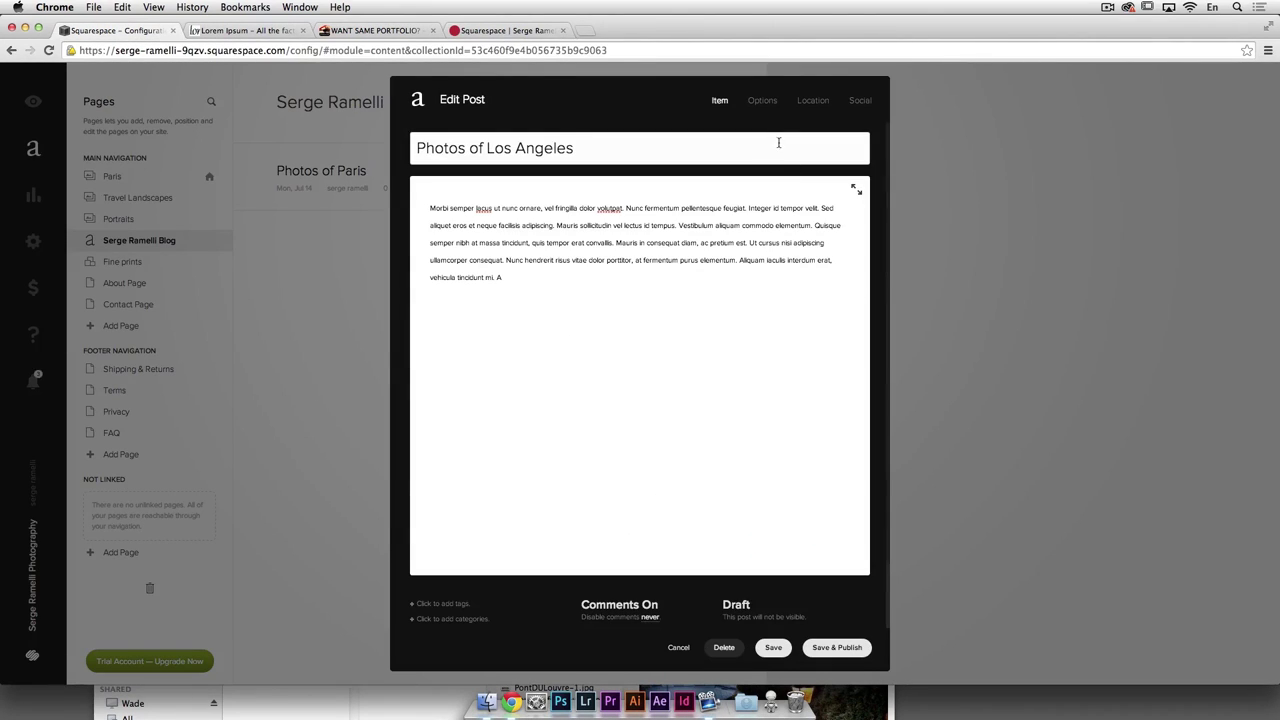
Step: Insert an image block with US-305.jpg from the Landscape Travel folder, with Lightbox enabled
click(420, 297)
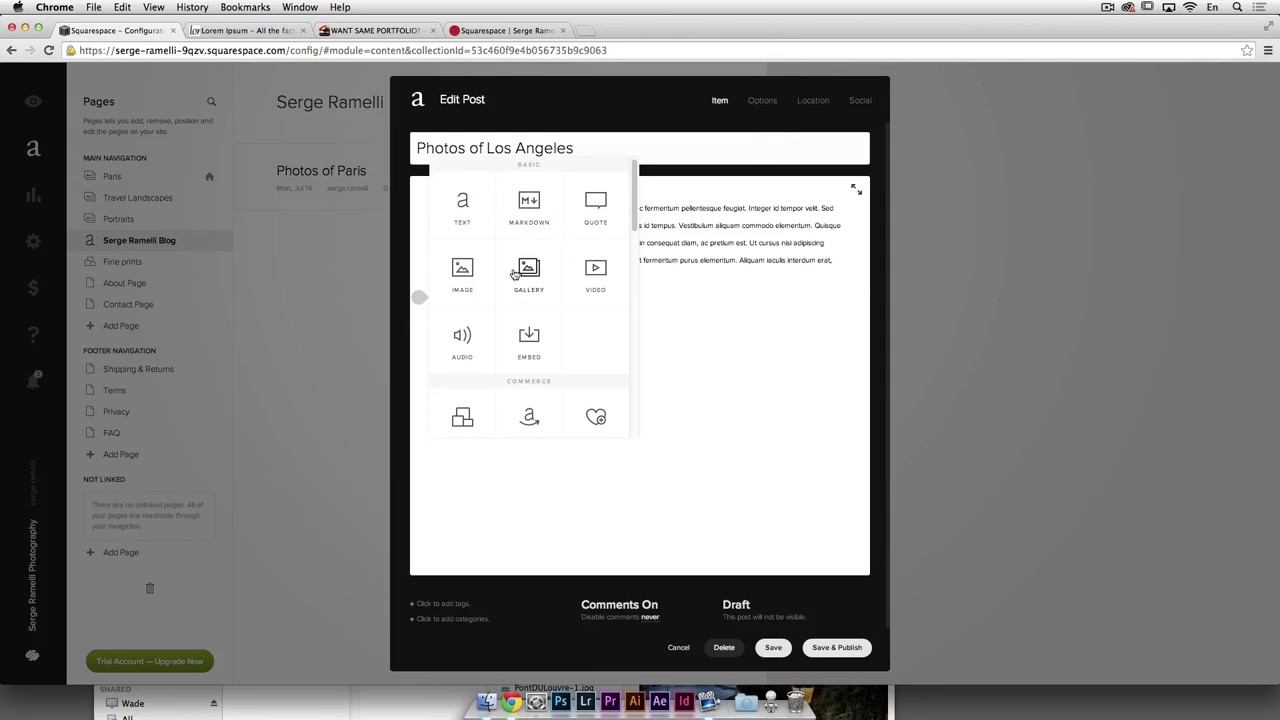
click(470, 280)
click(985, 350)
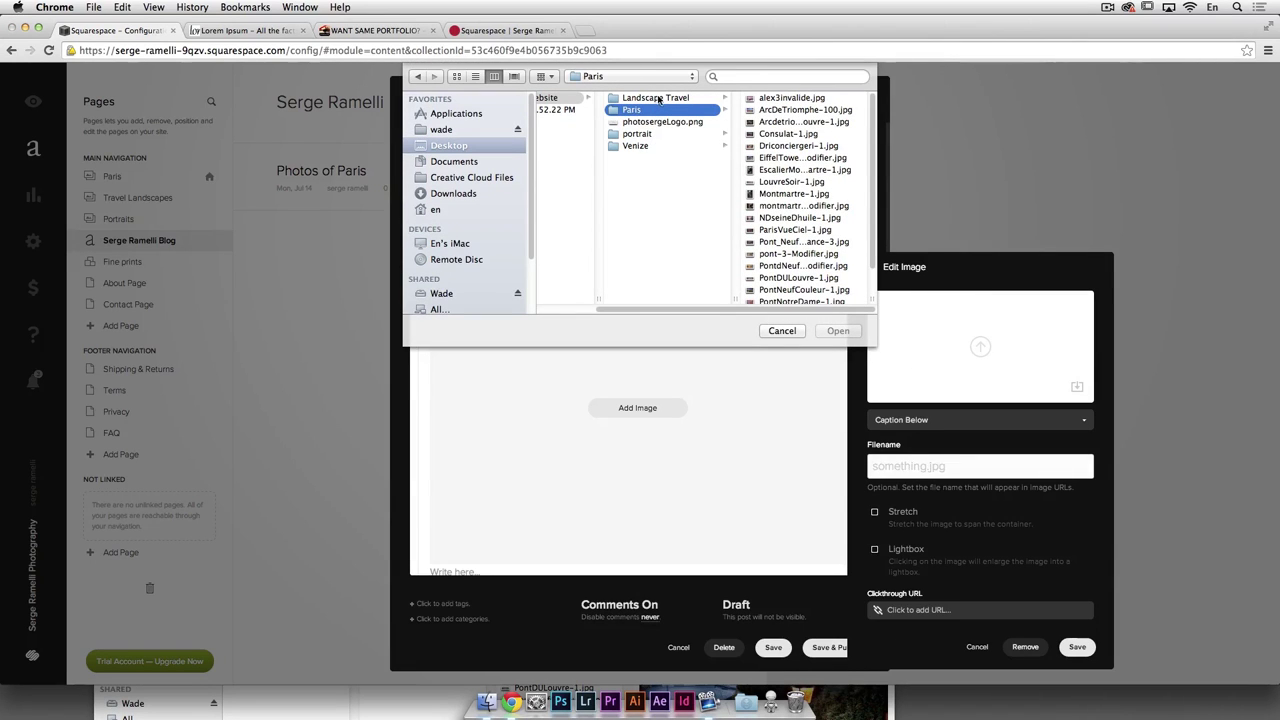
click(658, 98)
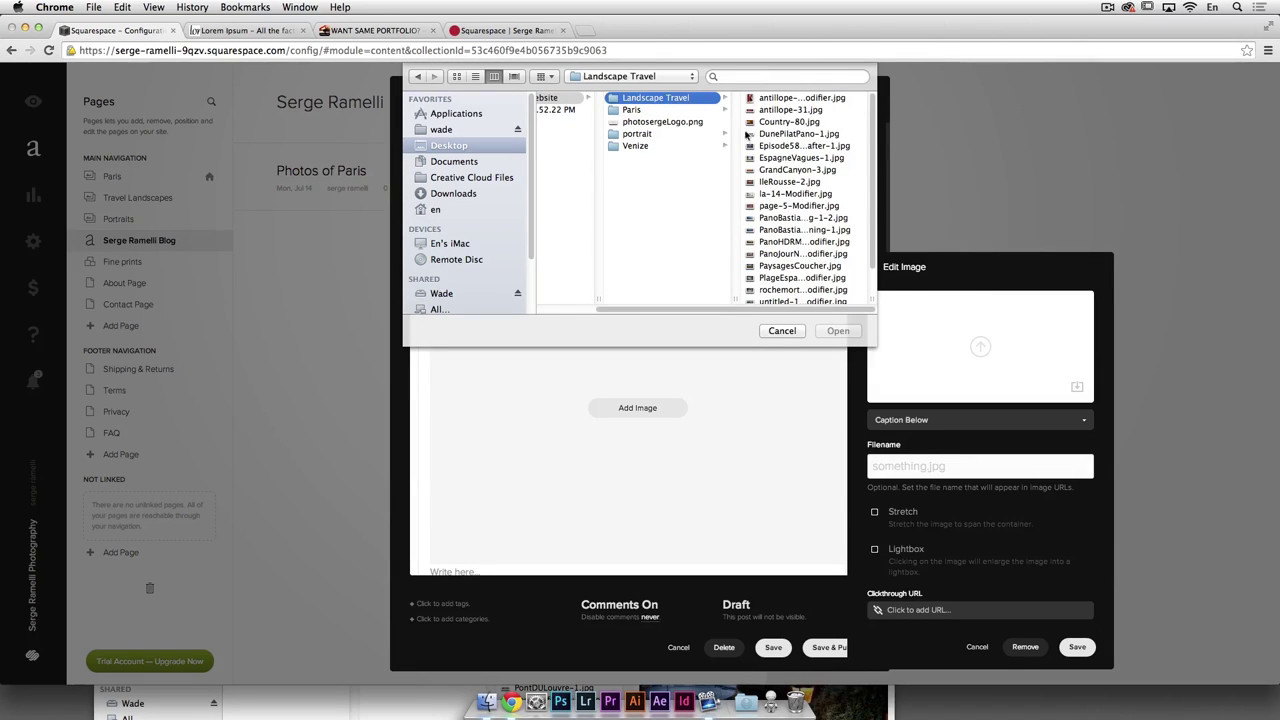
click(457, 77)
scroll(775, 215, down, 5)
click(606, 263)
key(Return)
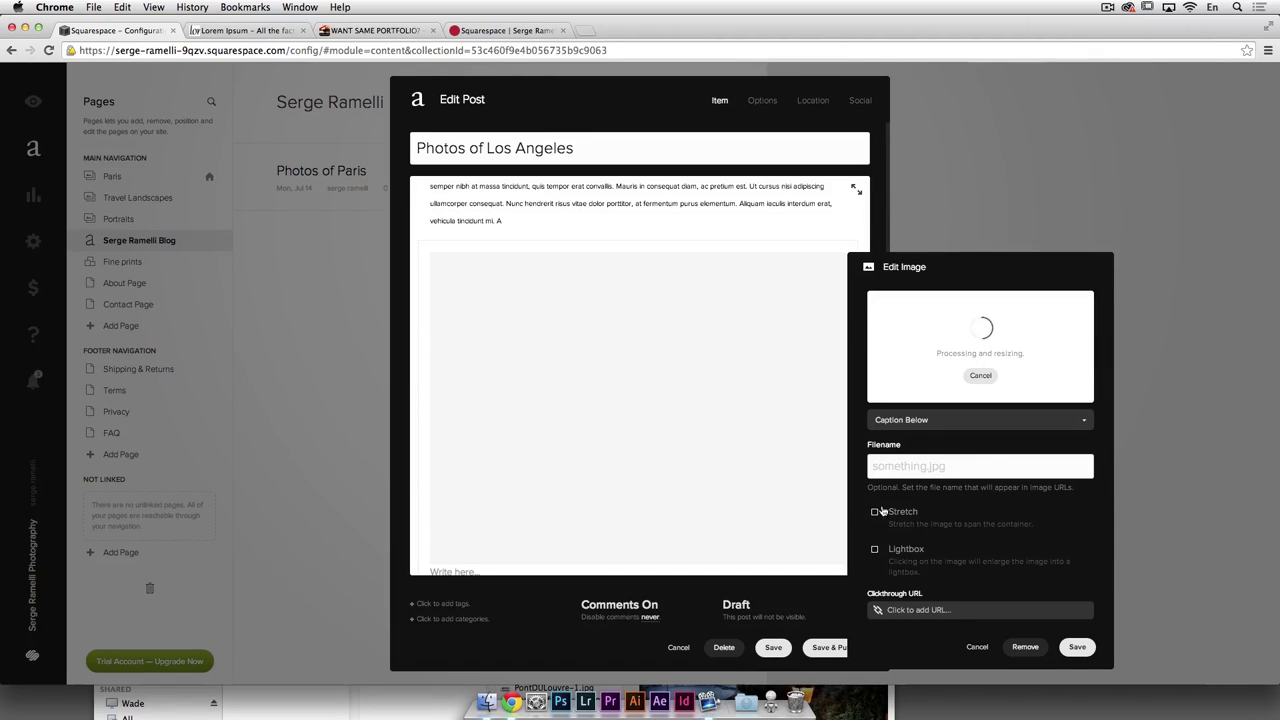
click(875, 550)
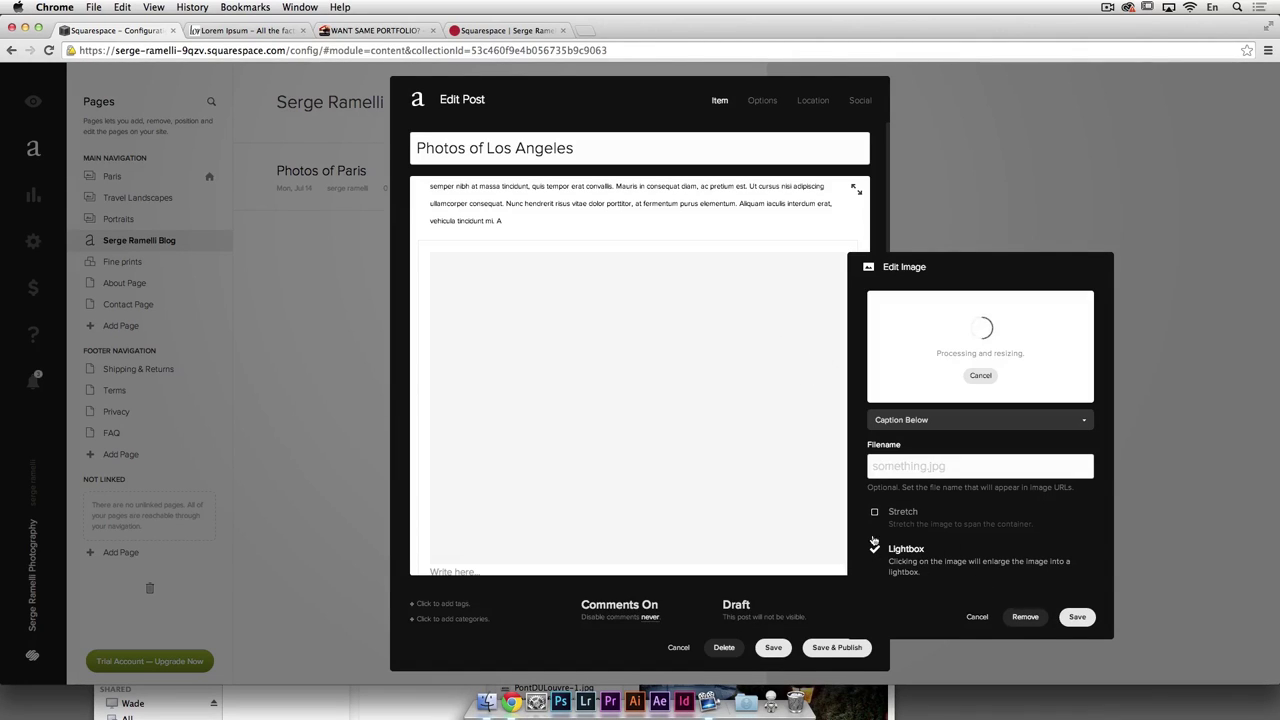
click(1077, 617)
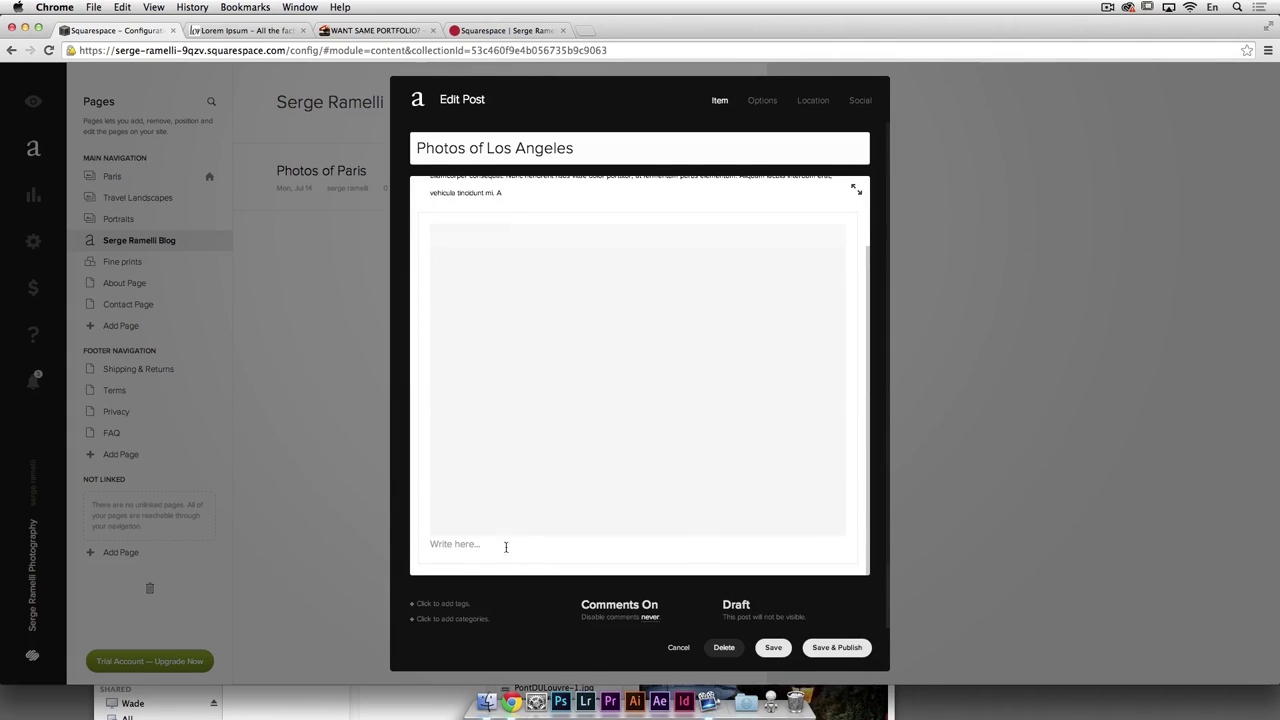
Step: Paste another Lorem Ipsum paragraph below the image
click(454, 547)
text(Morbi semper lacus ut nunc ornare, vel fringilla dolor volutpat. Nunc fermentum pellentesque feugiat. Integer id tempor velit. Sed aliquet eros et neque facilisis adipiscing. Mauris sollicitudin vel lectus id tempus. Vestibulum aliquam commodo elementum. Quisque semper nibh at massa tincidunt, quis tempor erat convallis. Mauris in consequat diam, ac pretium est. Ut cursus nisl adipiscing ullamcorper consequat. Nunc hendrerit risus vitae dolor porttitor, at fermentum purus elementum. Aliquam iaculis interdum erat, vehicula tincidunt mi. A)
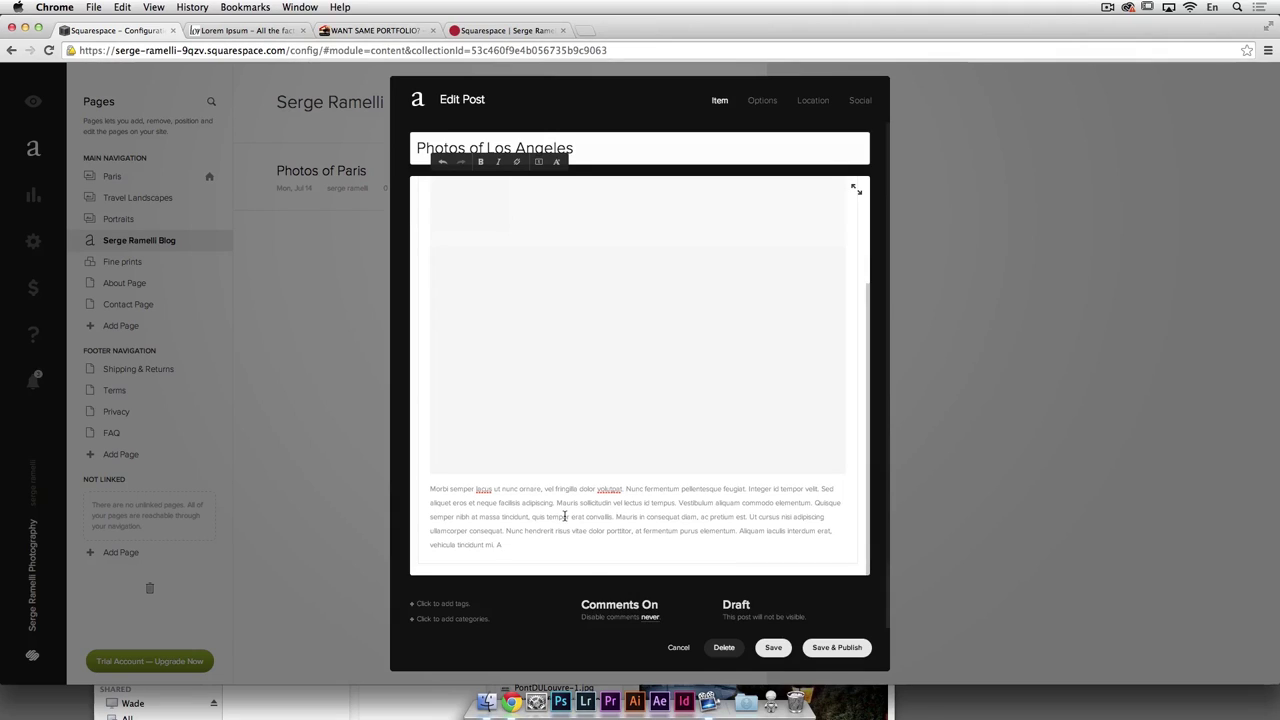
click(453, 620)
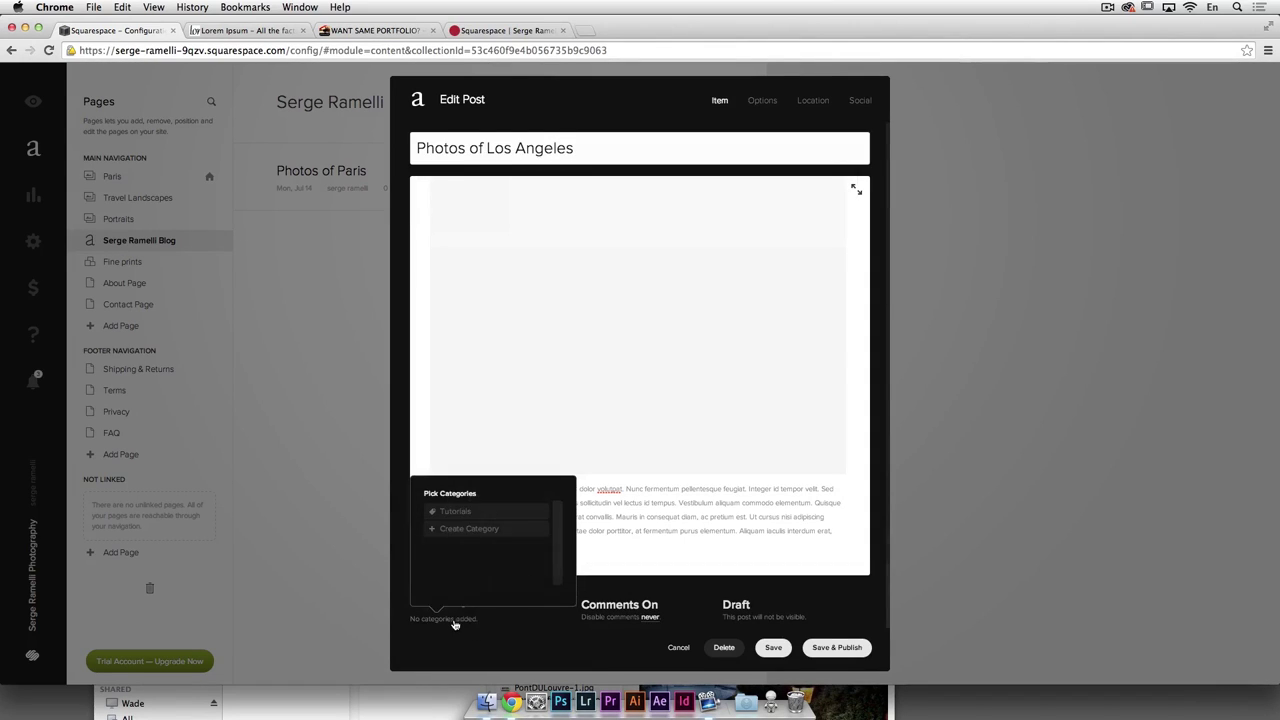
Step: Create a Los Angeles category for the post, then save and publish it
click(435, 533)
text(Los Angeles)
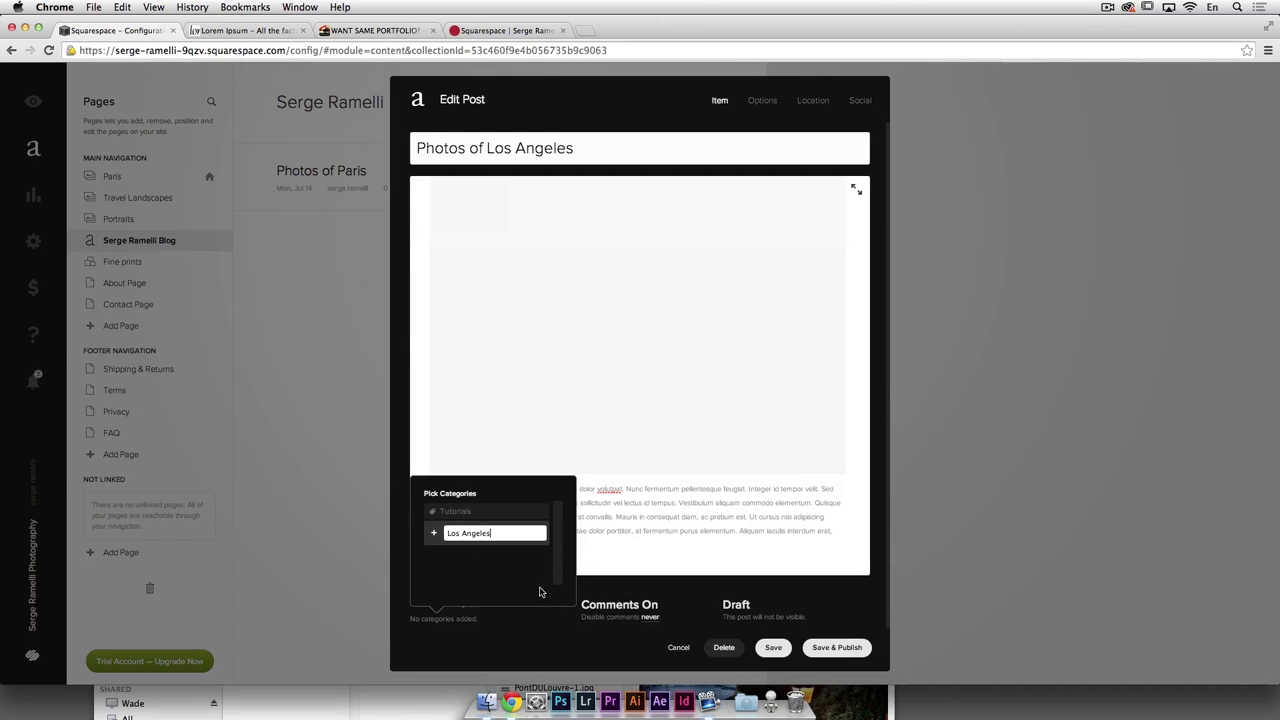
key(Return)
click(853, 647)
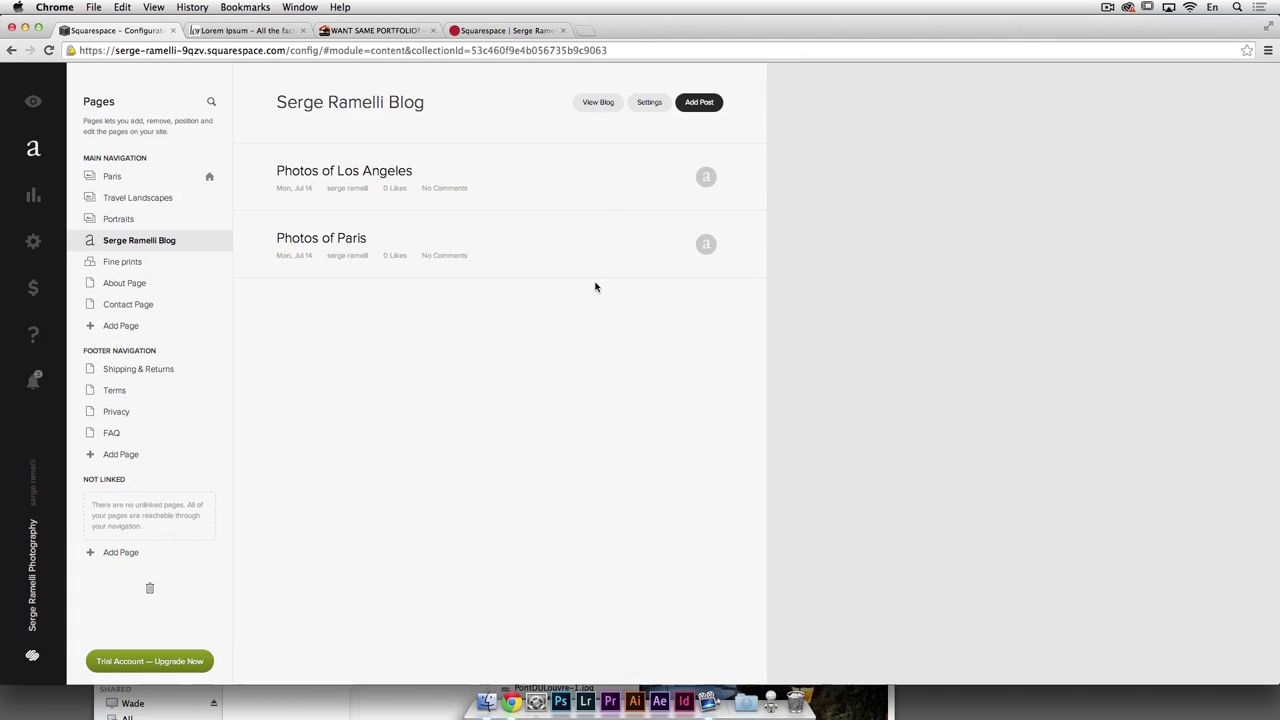
click(598, 103)
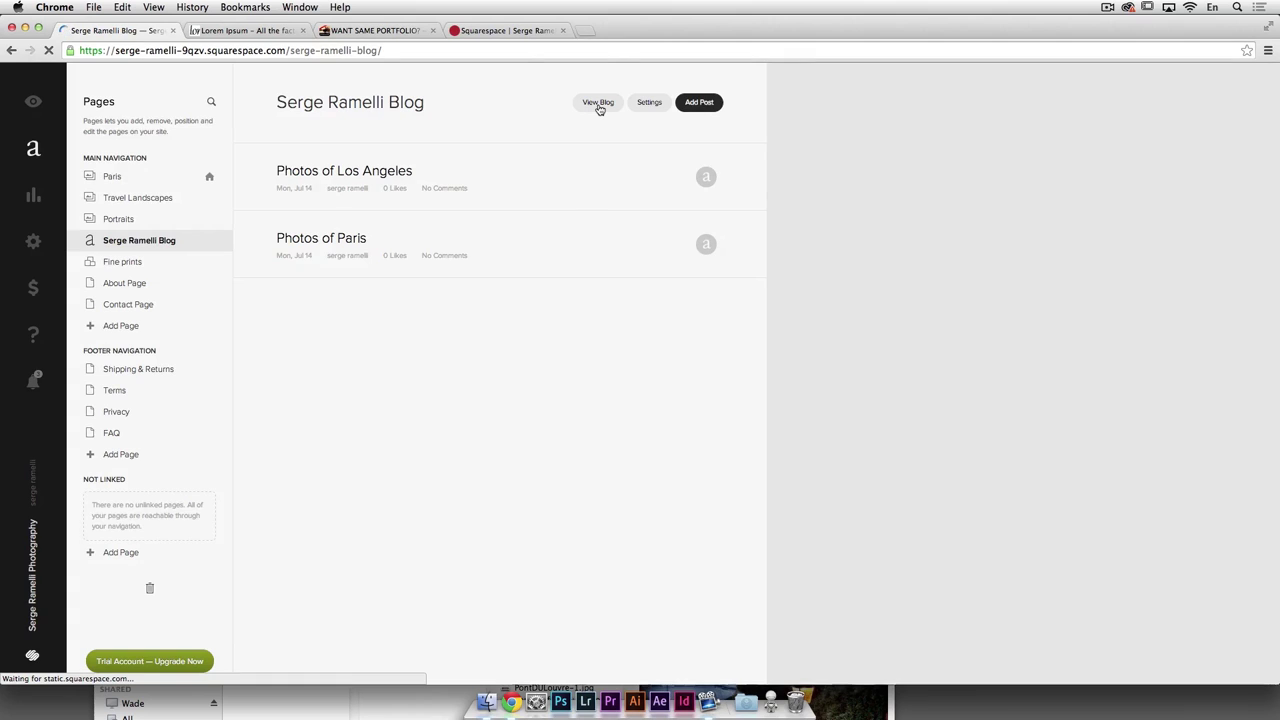
scroll(435, 285, down, 5)
scroll(441, 274, down, 6)
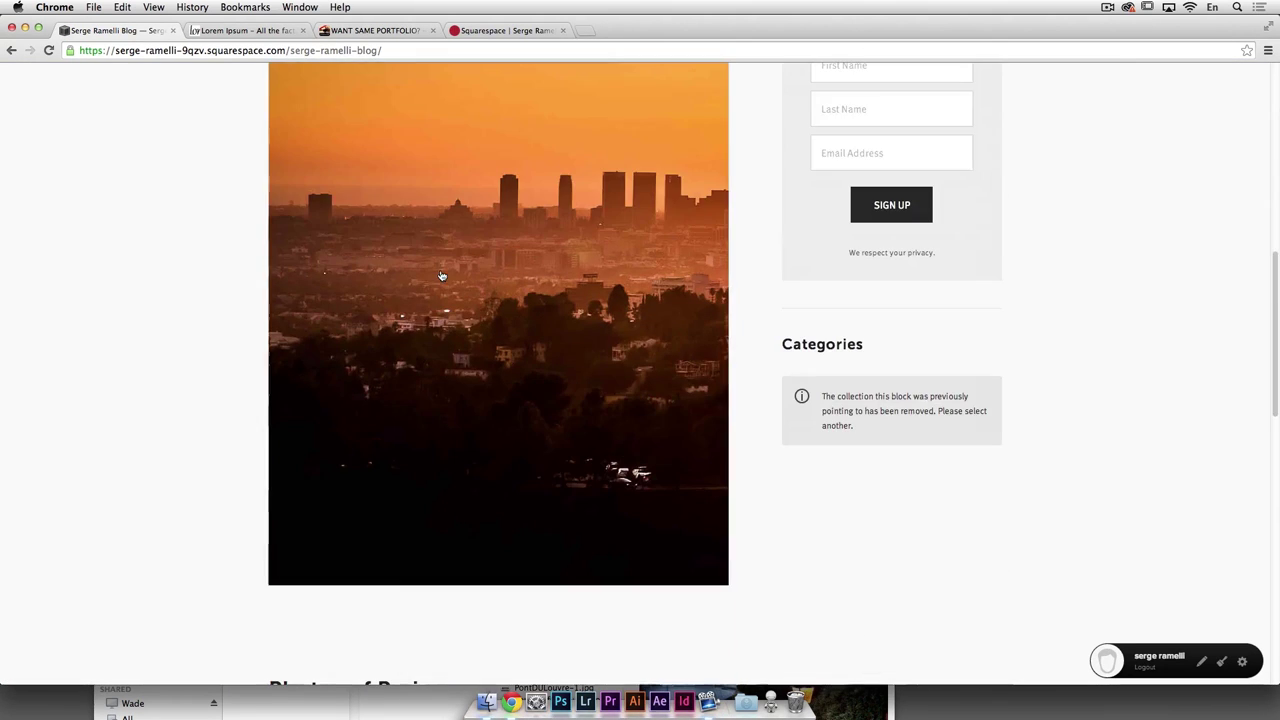
scroll(568, 318, up, 10)
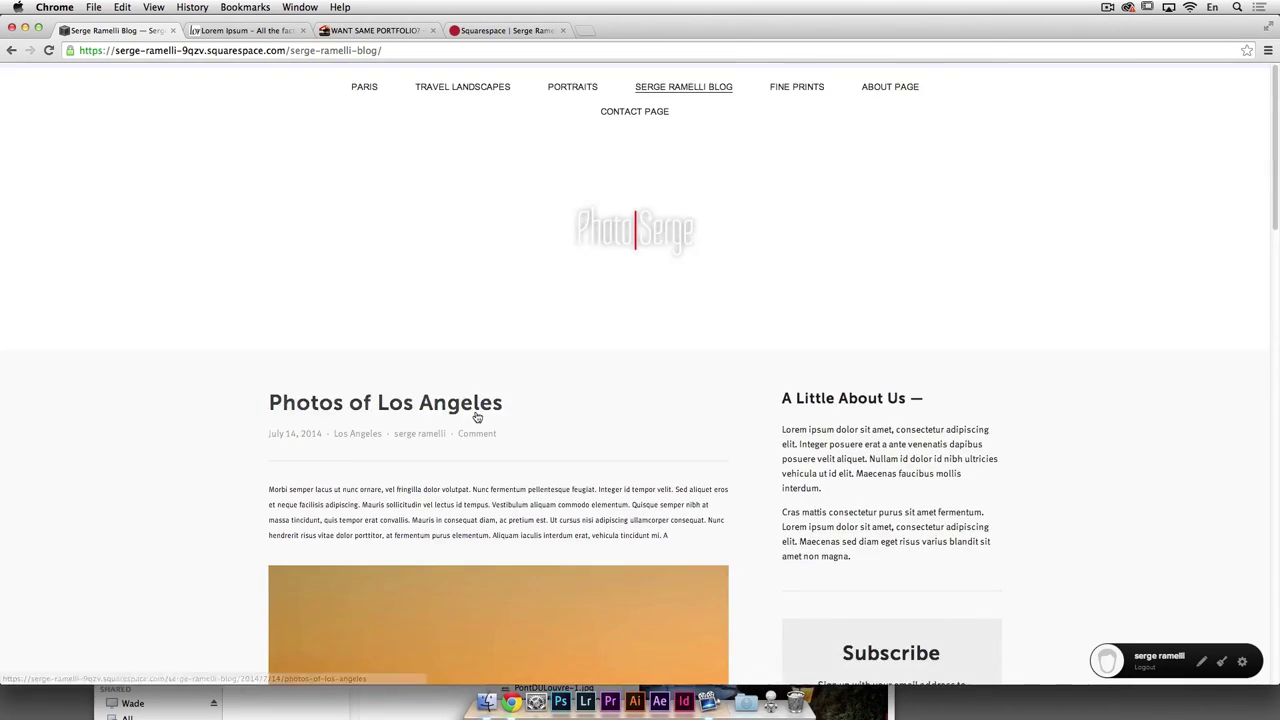
scroll(520, 412, down, 7)
scroll(500, 410, down, 4)
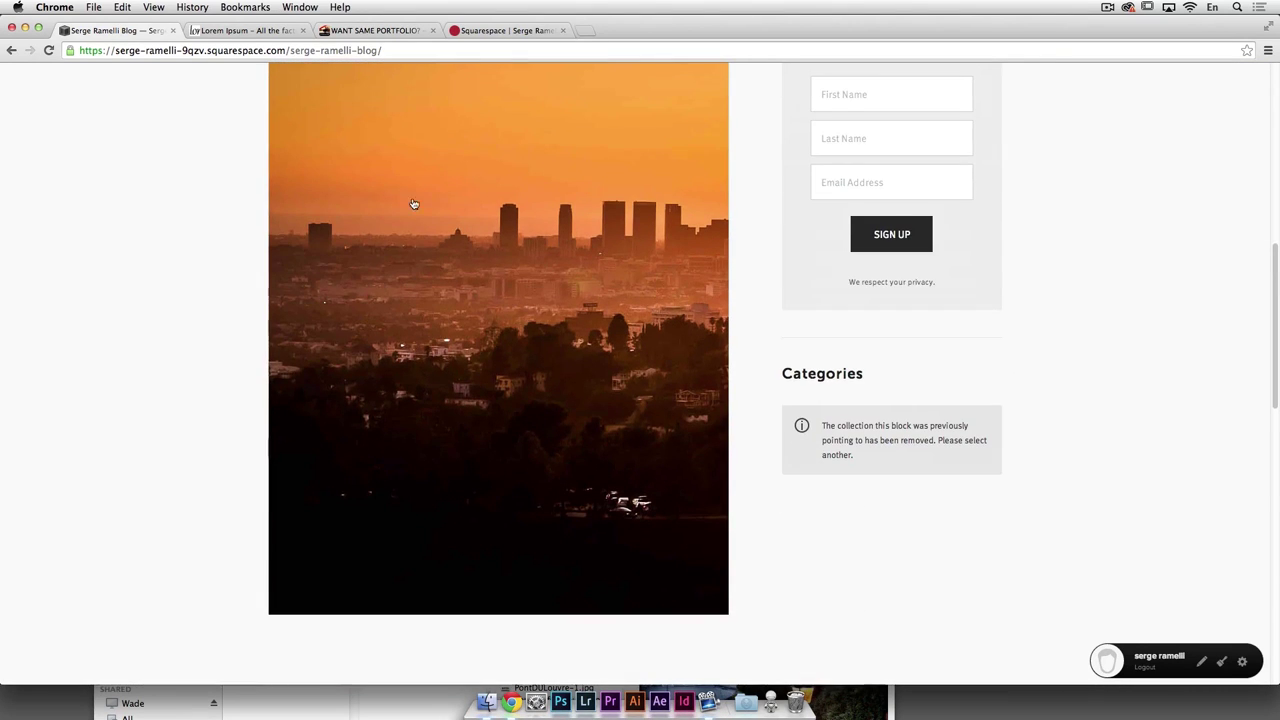
scroll(590, 378, up, 3)
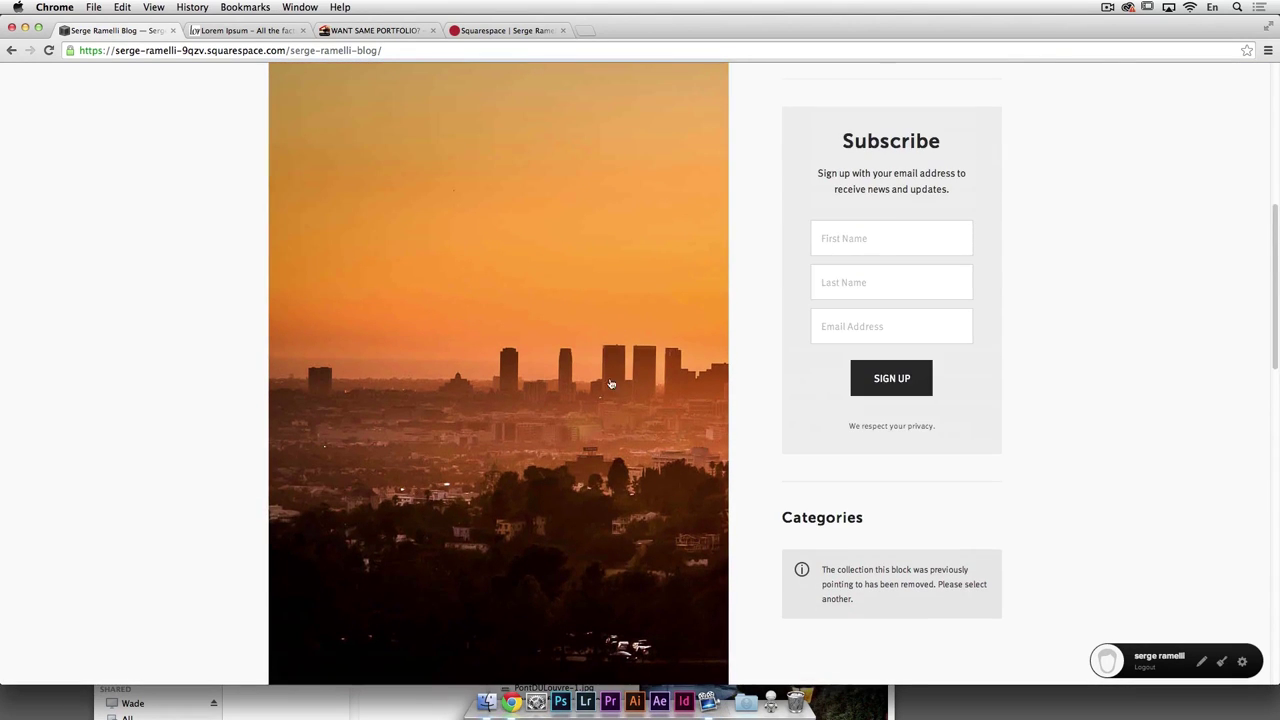
scroll(623, 372, down, 15)
scroll(620, 369, up, 8)
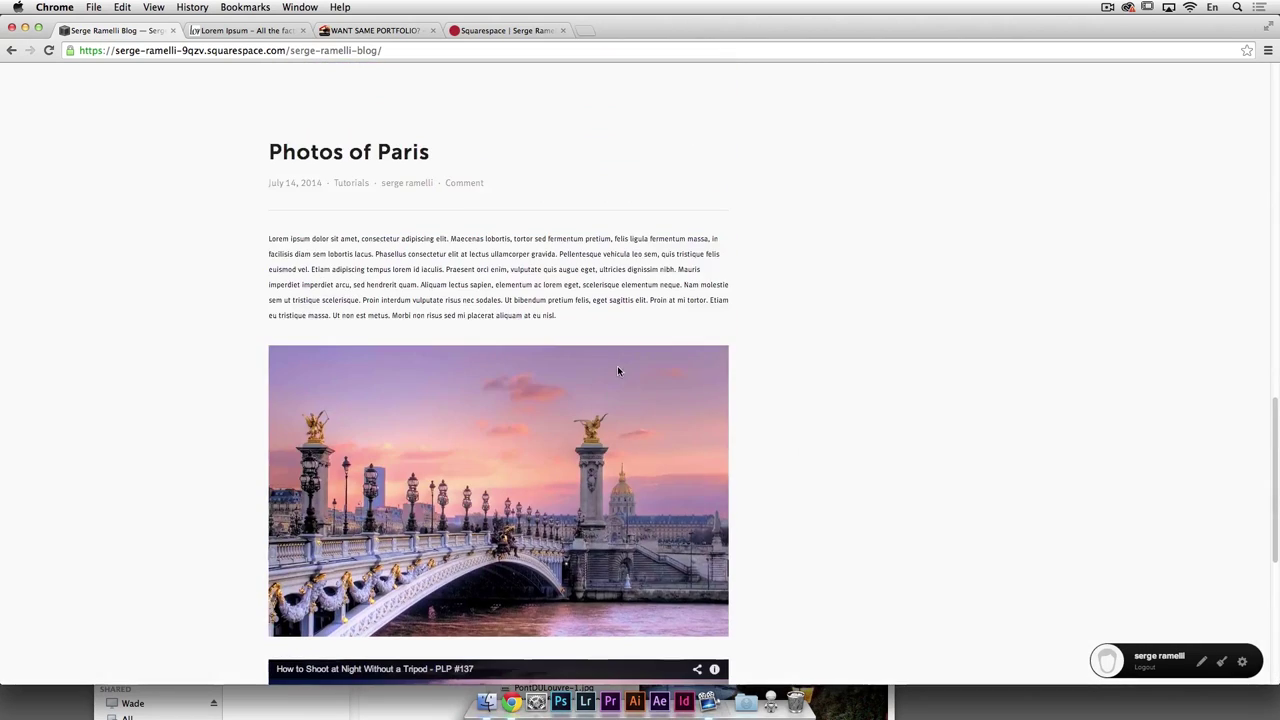
scroll(600, 385, up, 5)
scroll(592, 396, up, 5)
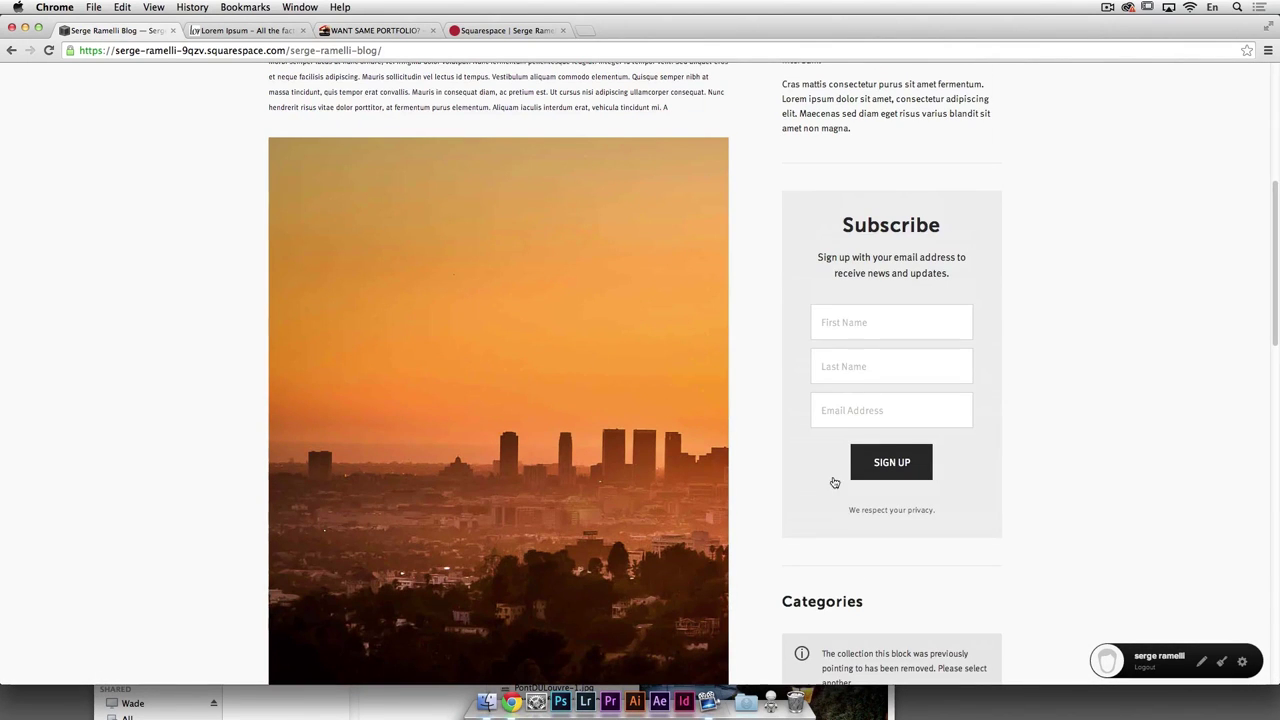
scroll(812, 459, up, 4)
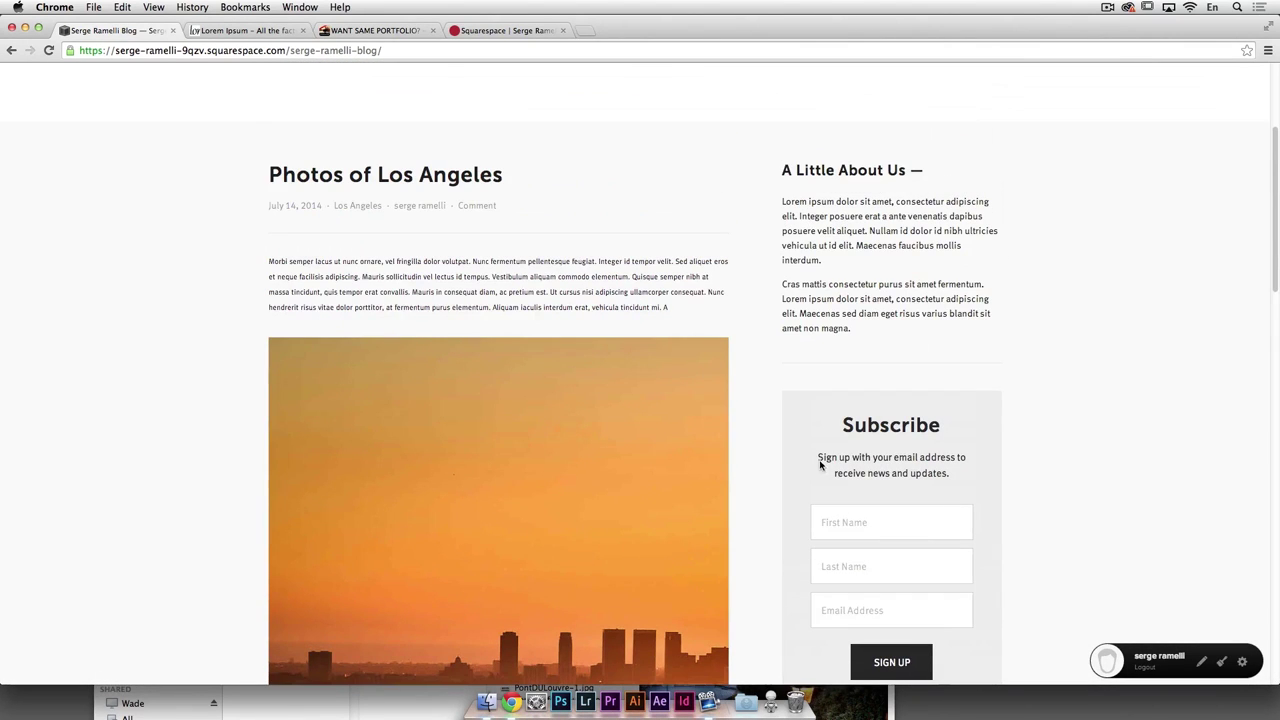
click(1242, 662)
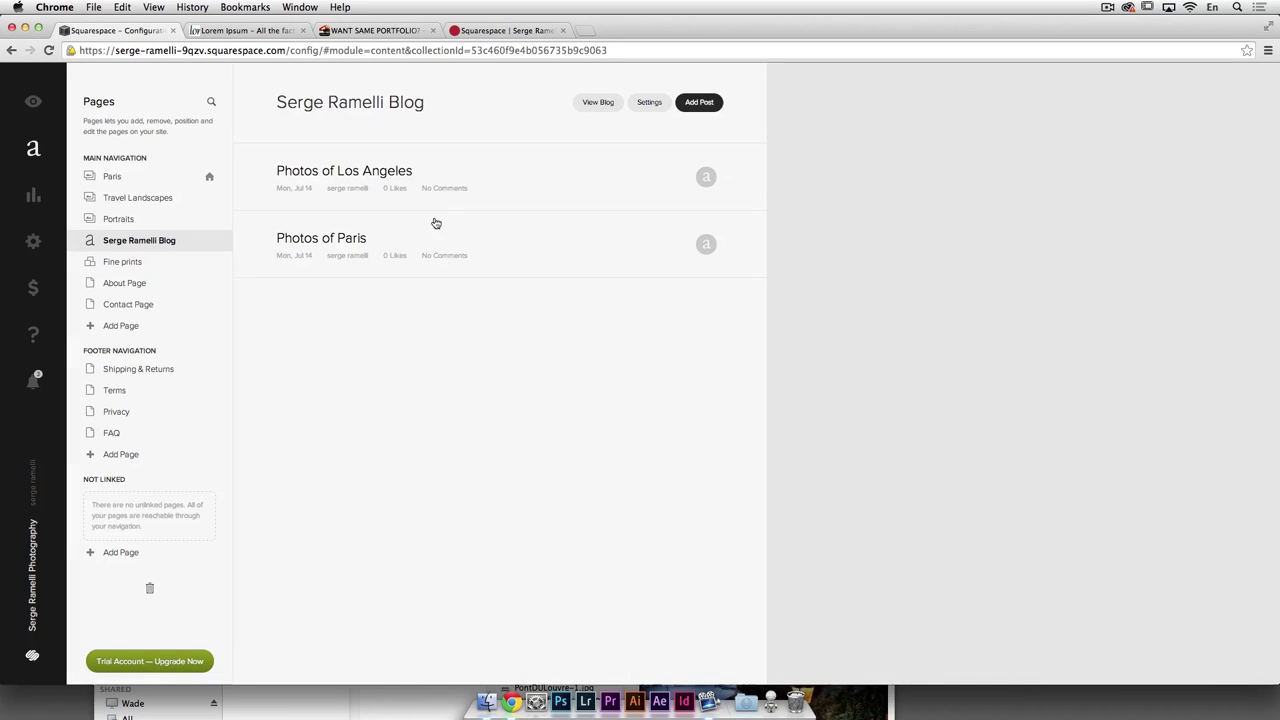
Step: Turn on Stretch for the skyline photo in the Photos of Los Angeles post and save the post
click(466, 173)
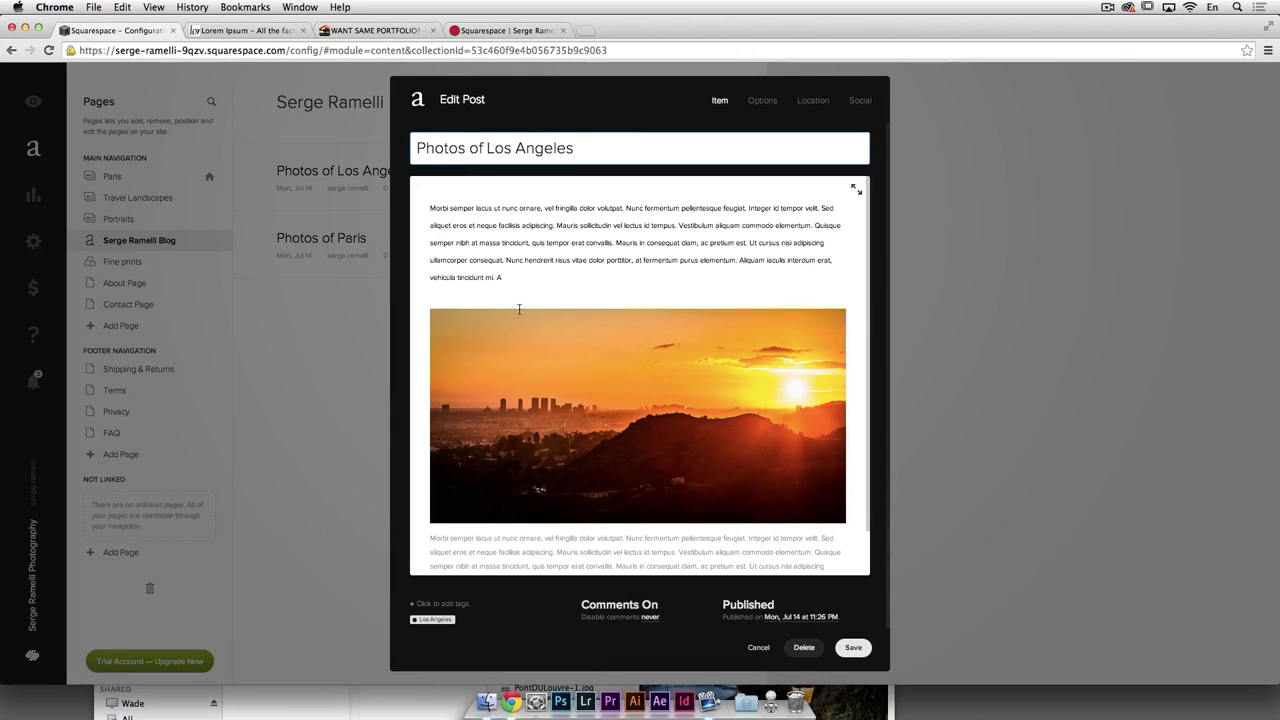
scroll(712, 422, down, 1)
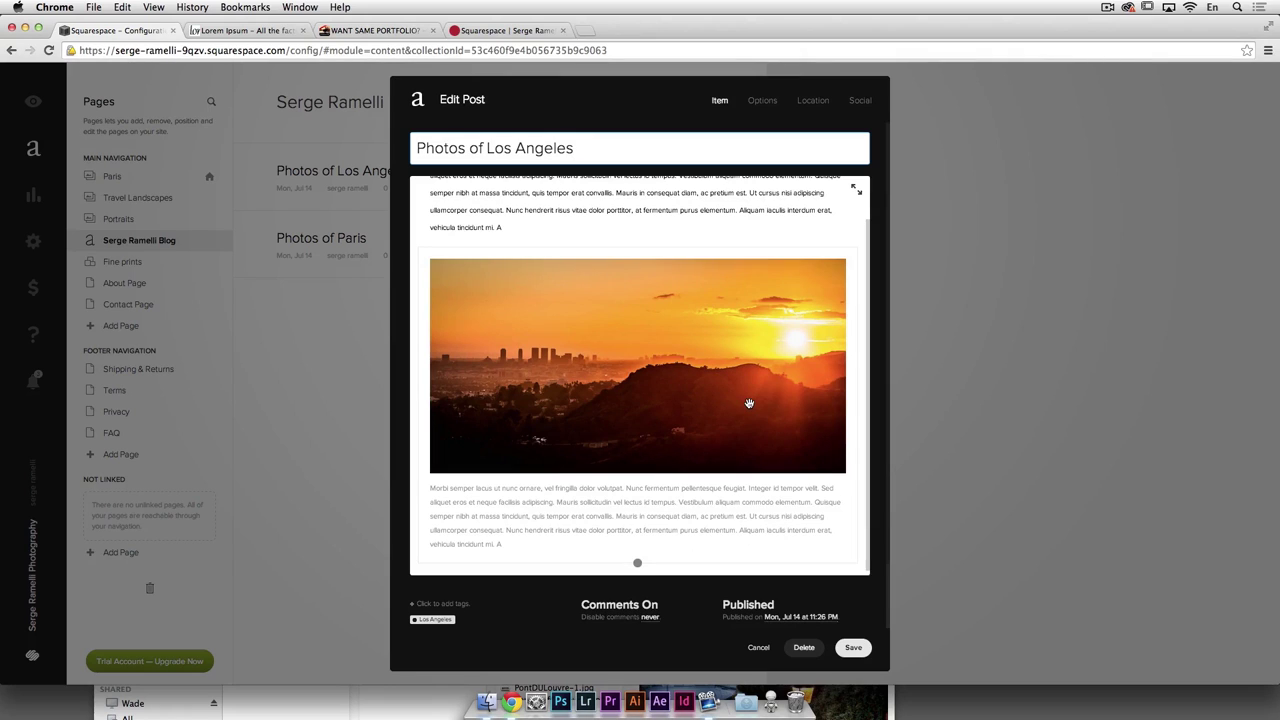
click(720, 381)
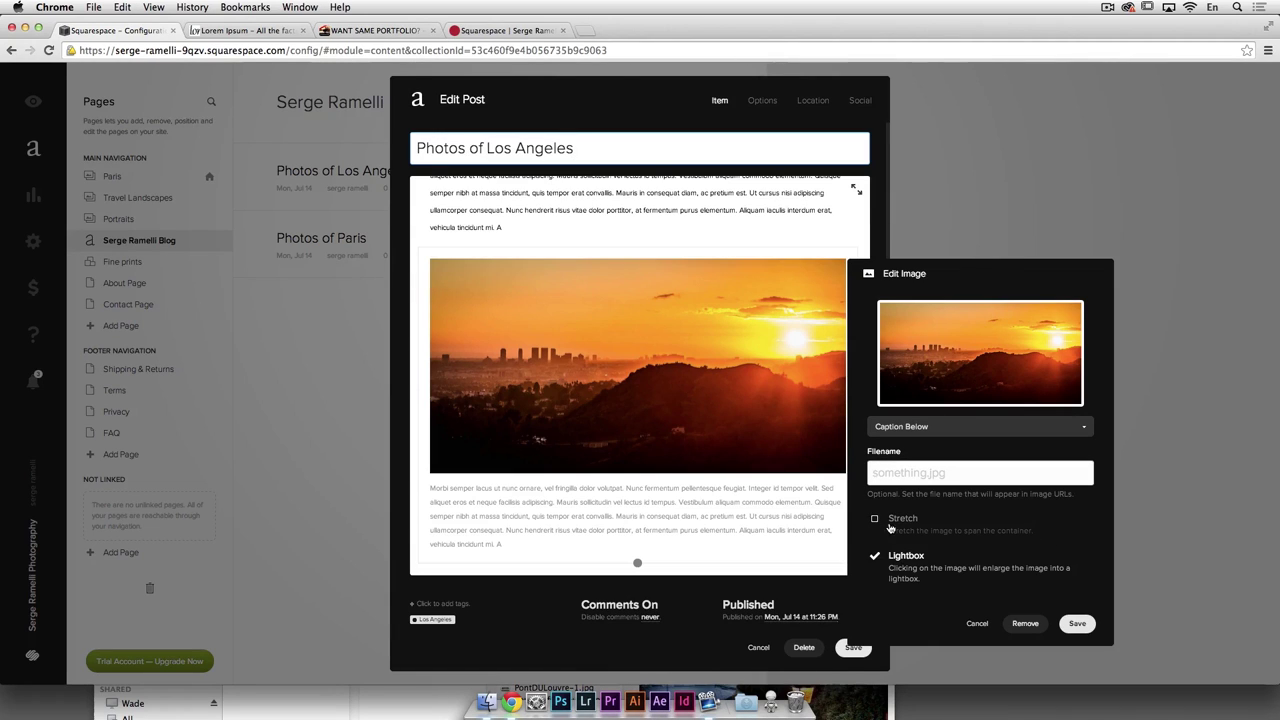
click(875, 520)
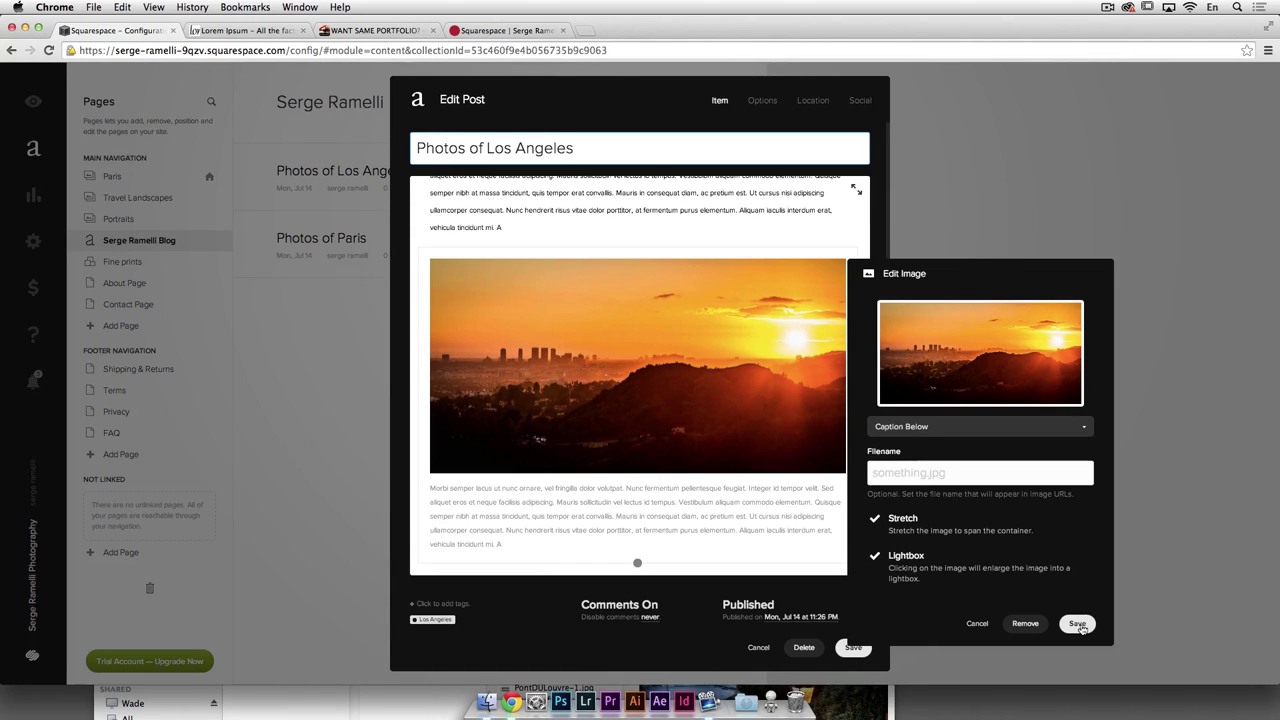
click(1078, 624)
click(854, 655)
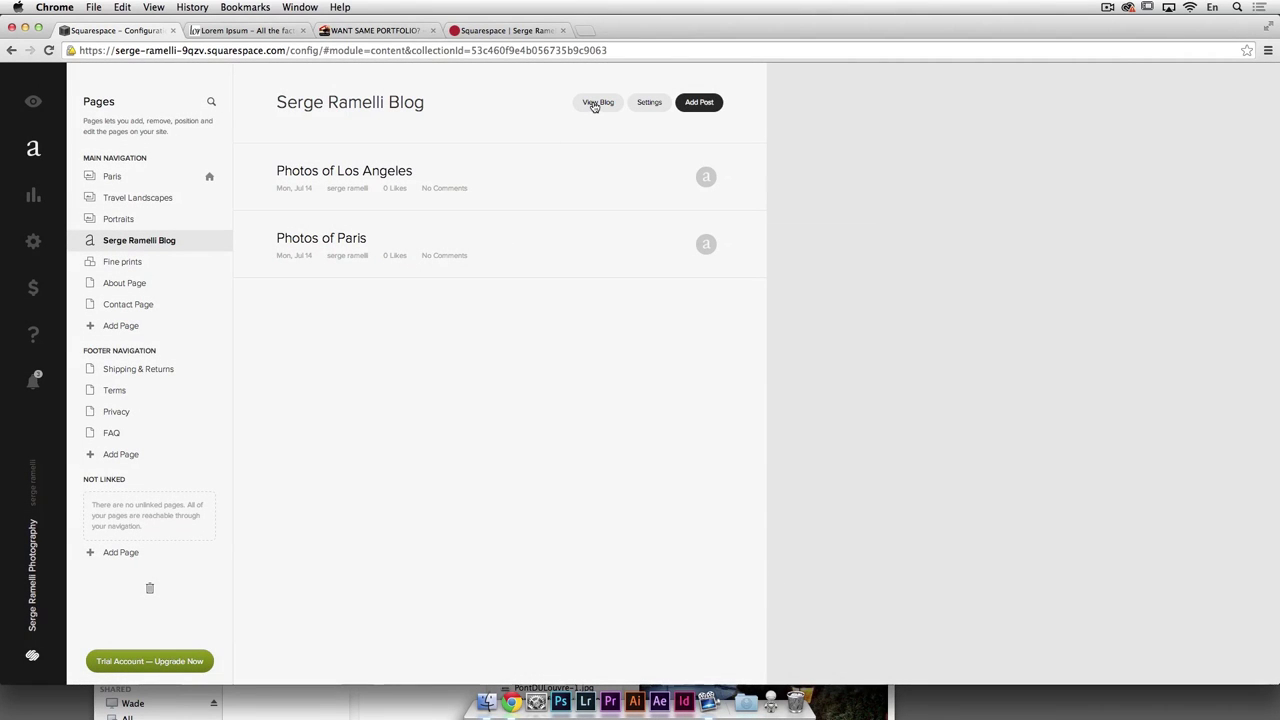
Step: View the live blog and scroll through the Photos of Los Angeles and Photos of Paris posts
click(598, 102)
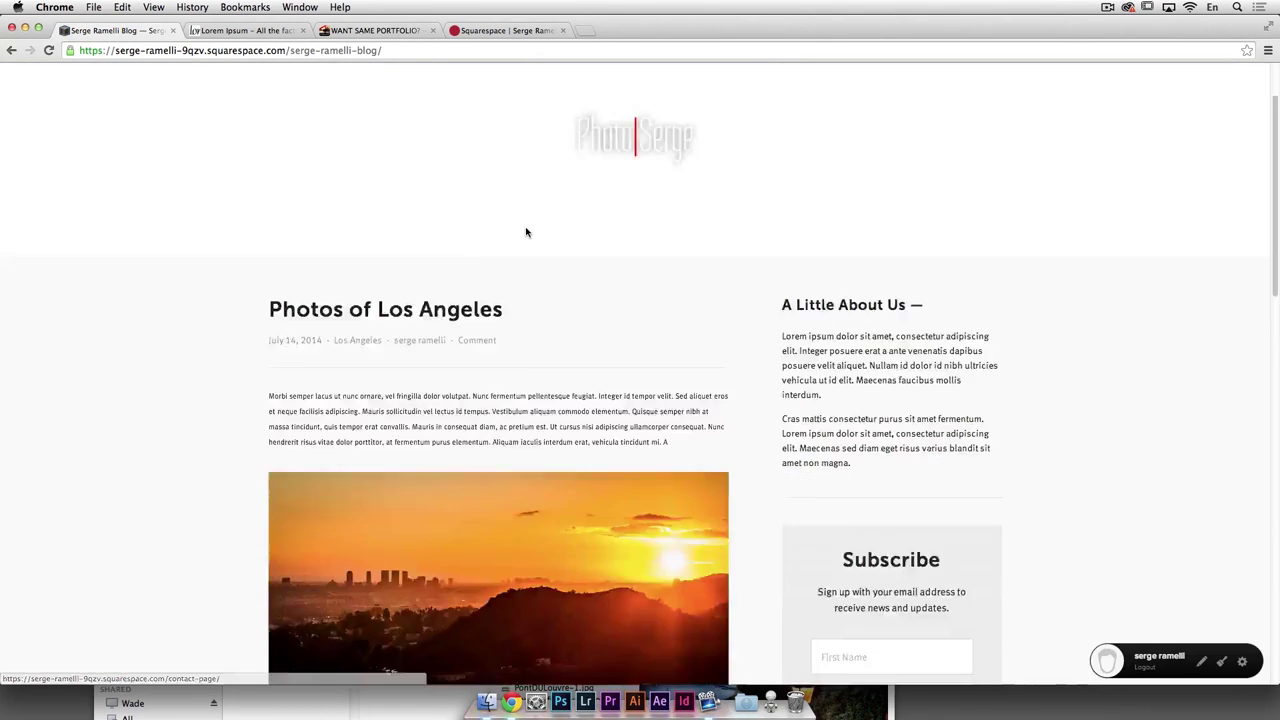
scroll(440, 260, down, 5)
scroll(666, 277, up, 2)
scroll(543, 231, down, 10)
scroll(538, 245, up, 6)
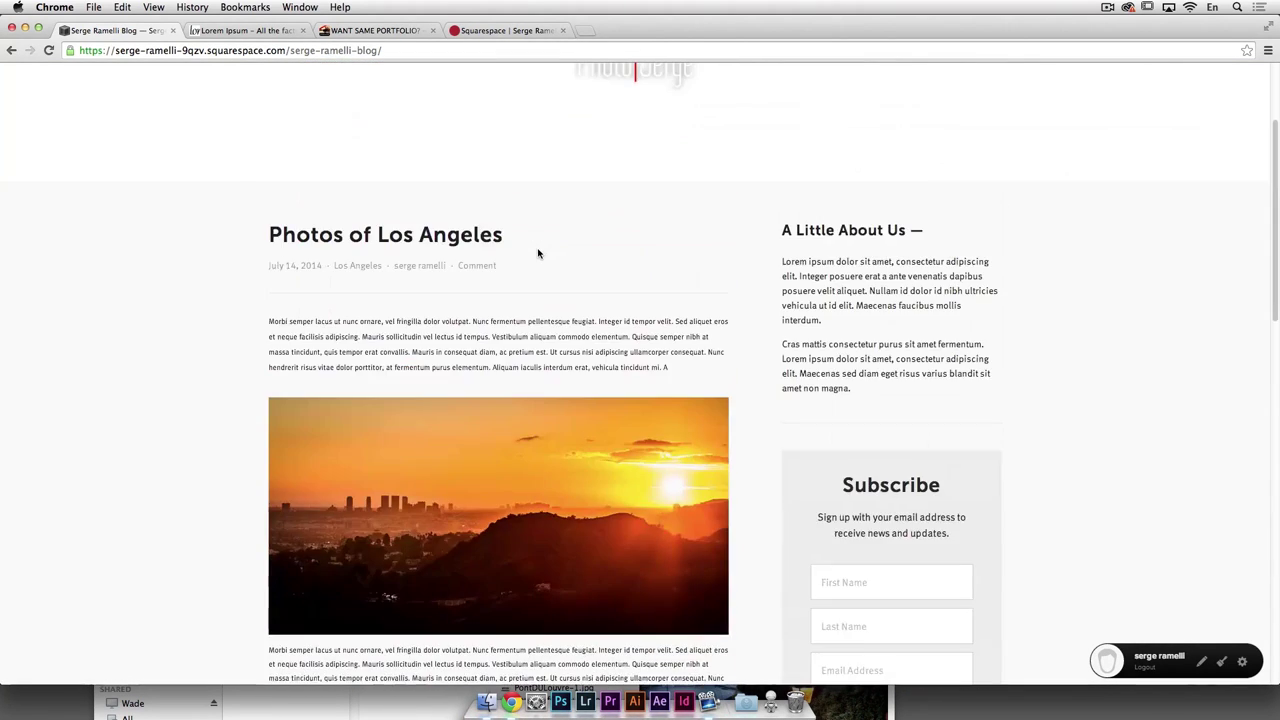
scroll(537, 251, down, 4)
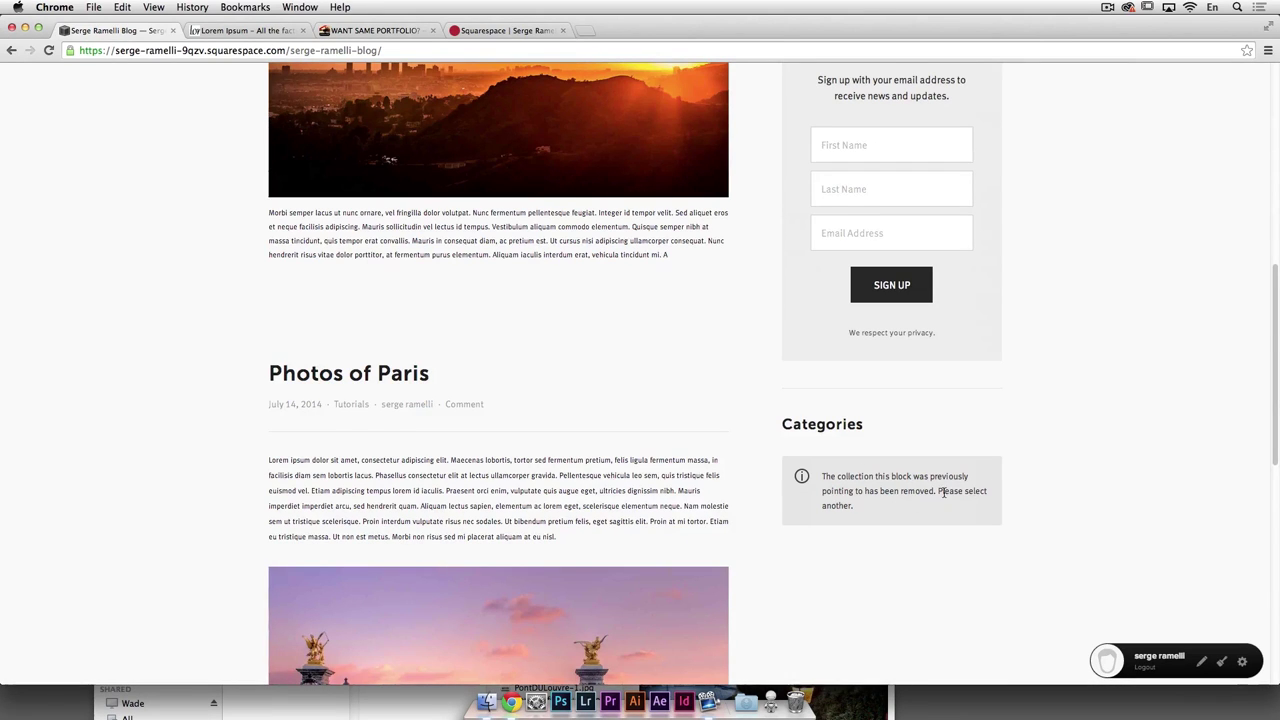
scroll(943, 494, down, 4)
scroll(937, 491, up, 10)
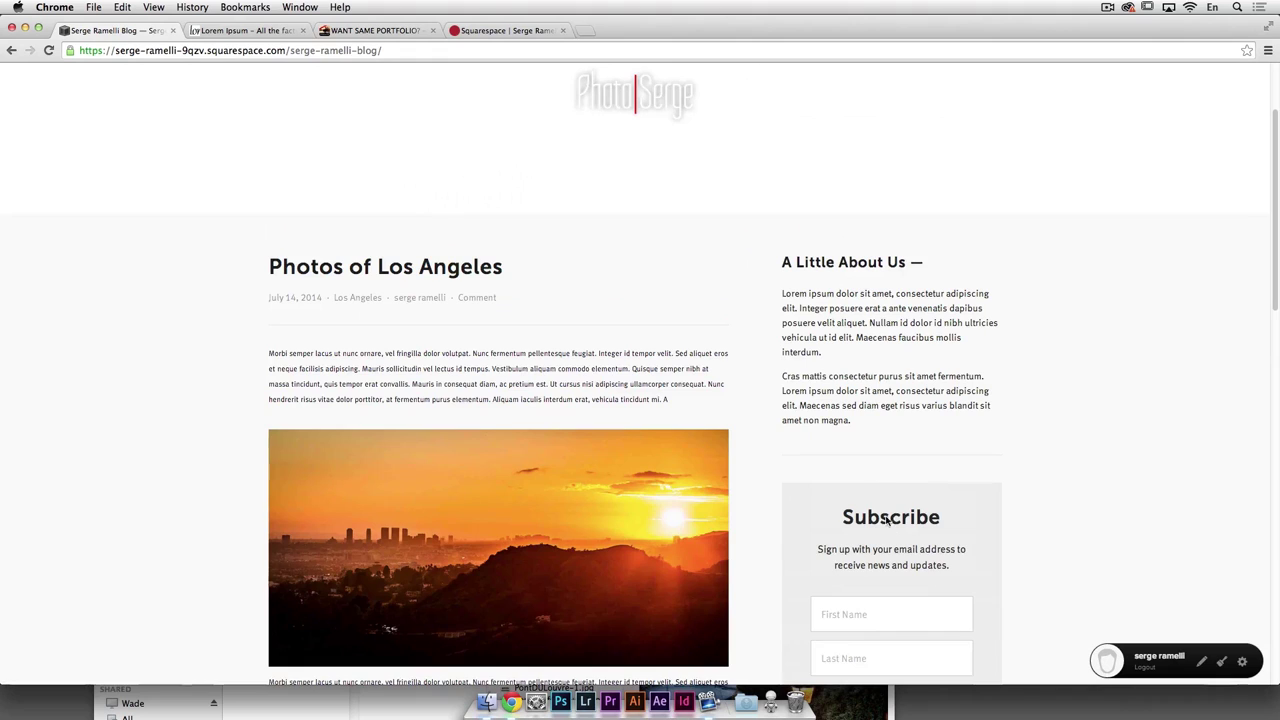
scroll(470, 393, down, 2)
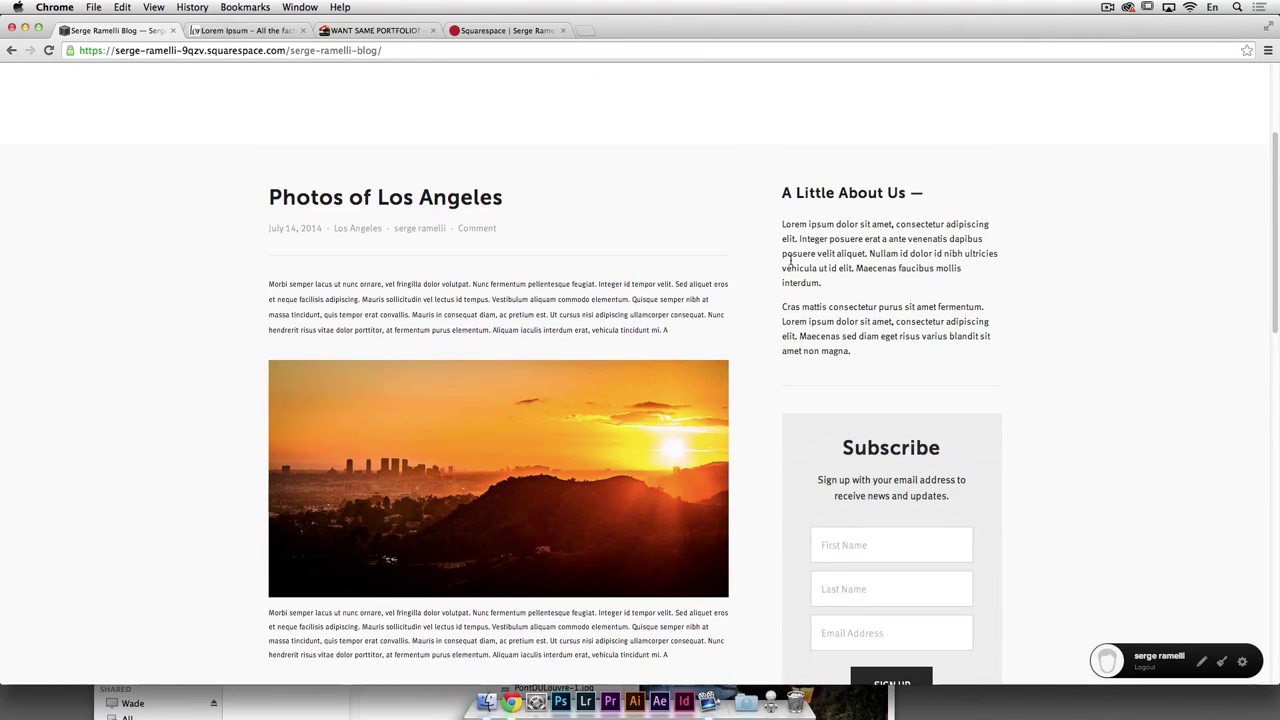
scroll(622, 333, down, 15)
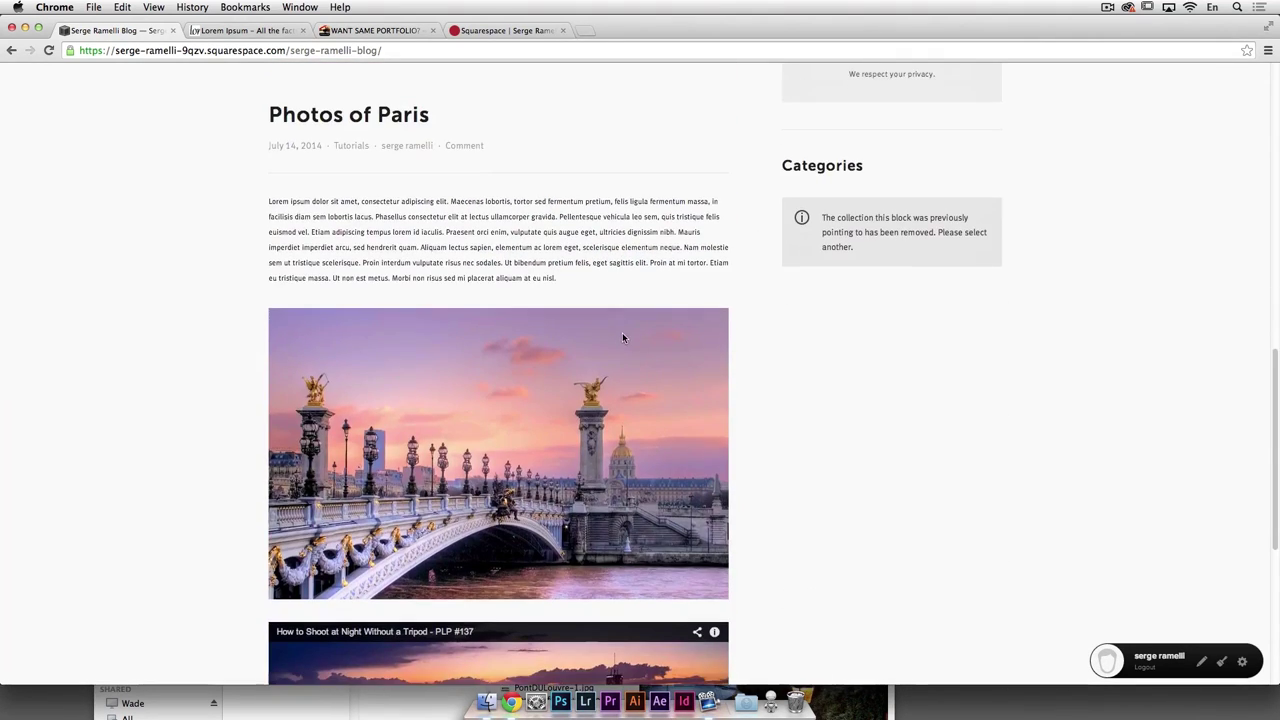
scroll(1063, 523, up, 8)
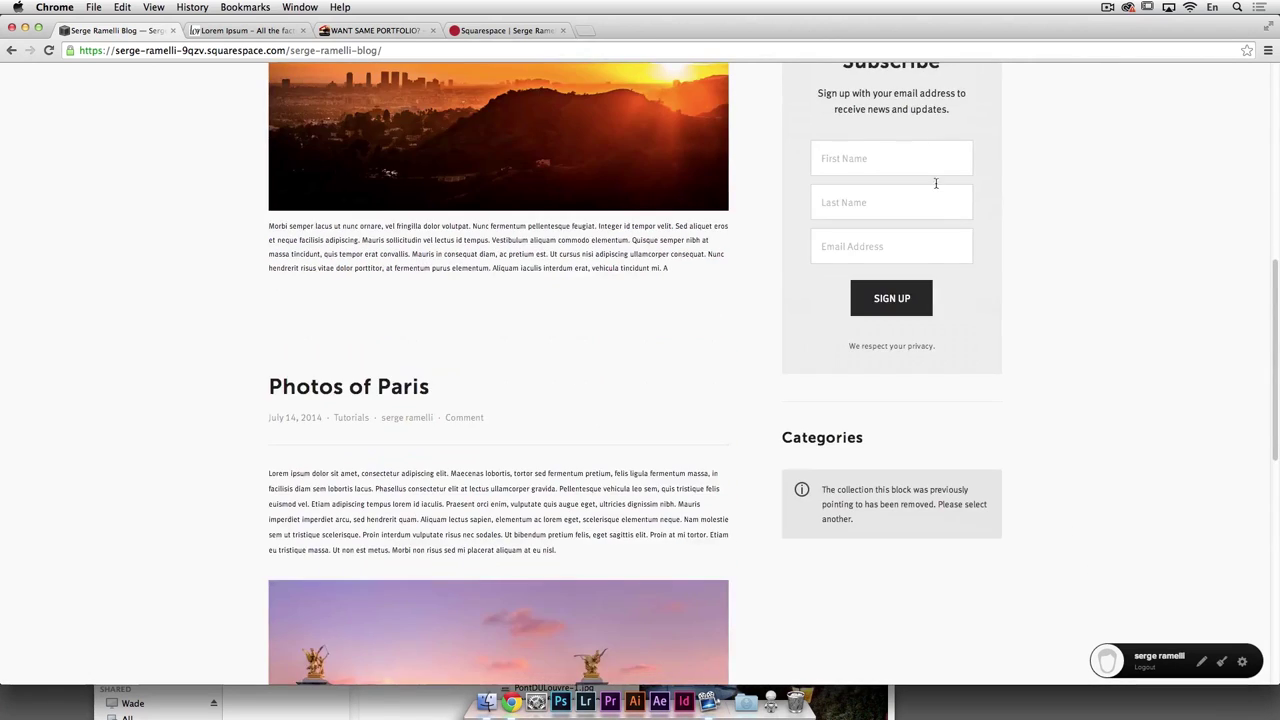
scroll(936, 183, up, 15)
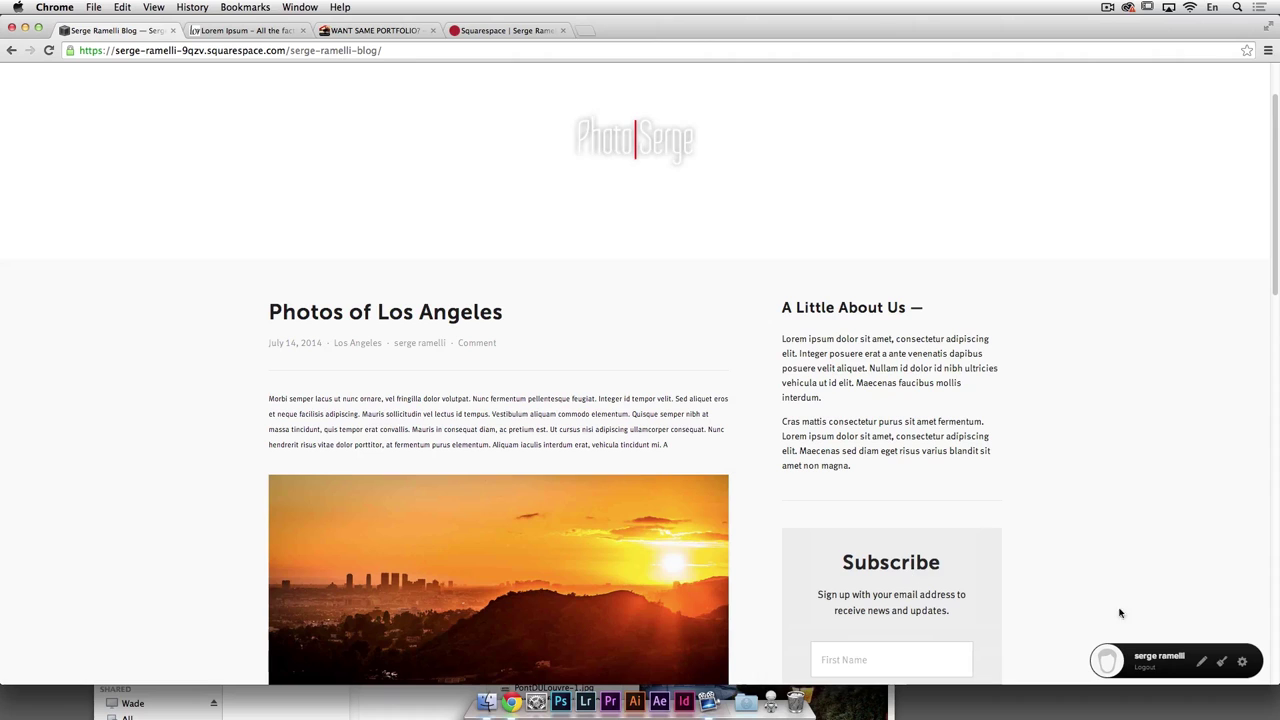
Step: Enter Style Mode and review the blog page's fonts and colours
click(1221, 662)
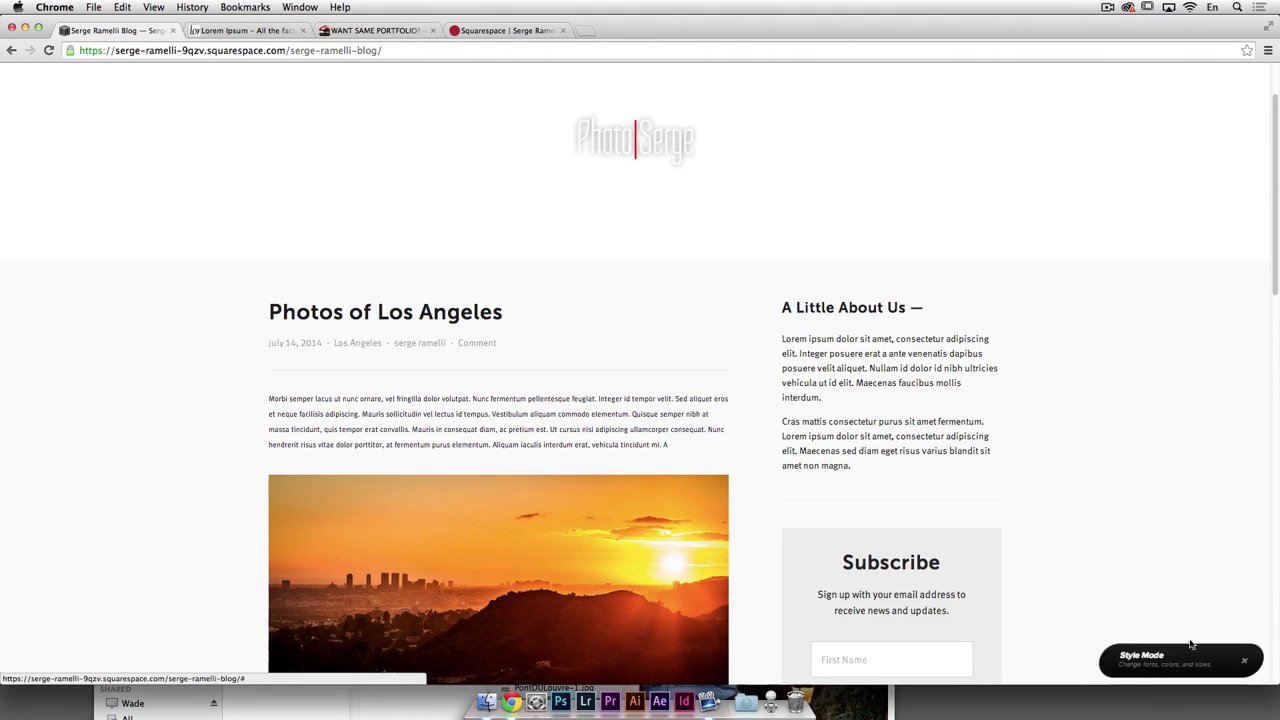
scroll(105, 285, down, 10)
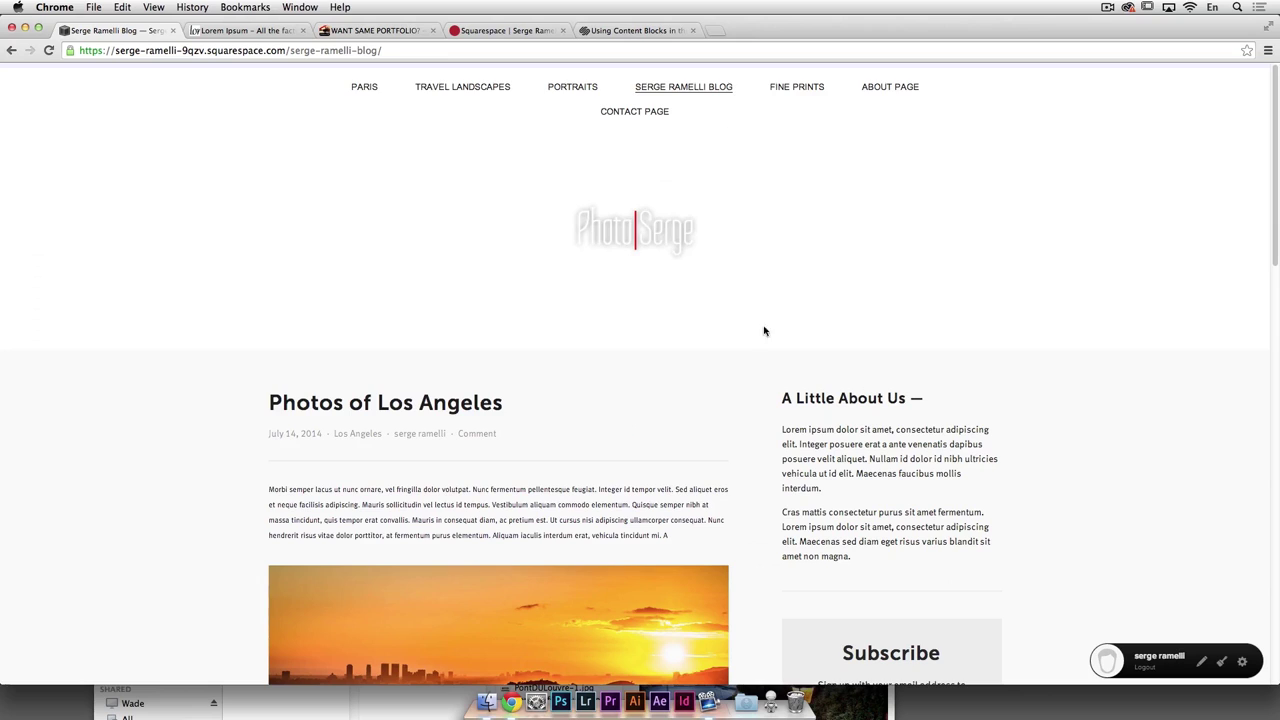
scroll(613, 260, down, 3)
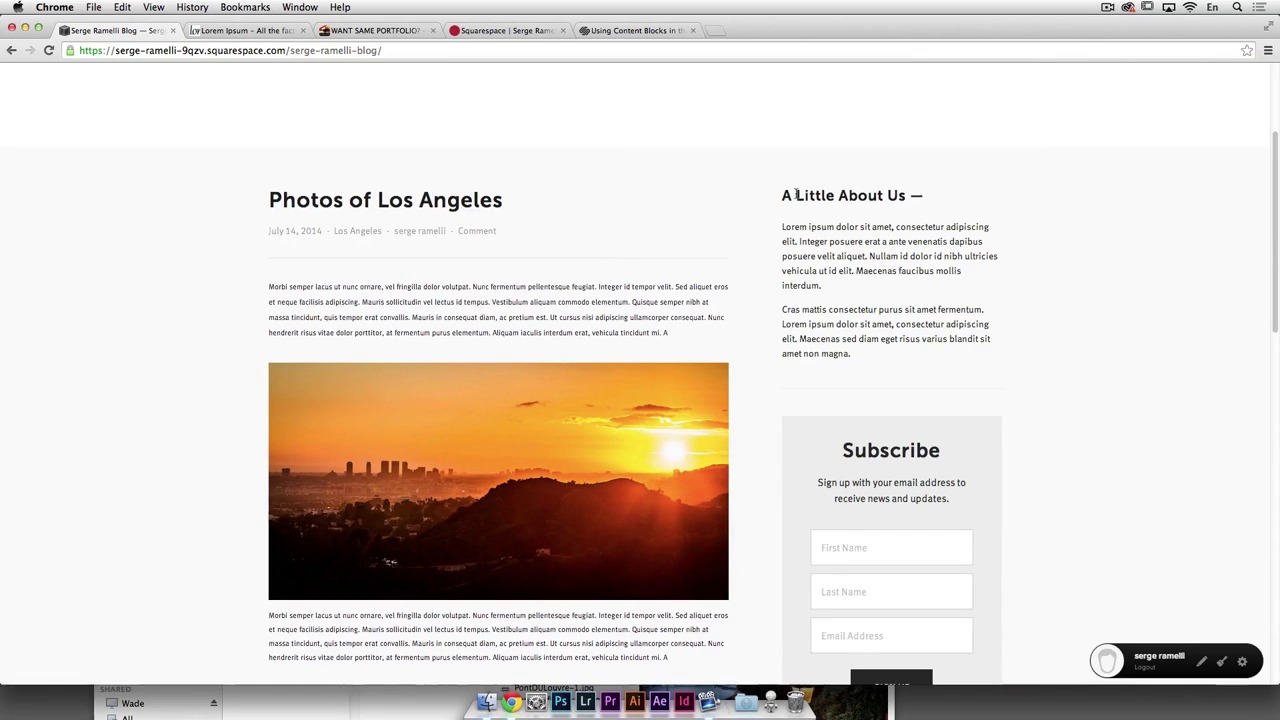
scroll(886, 338, down, 8)
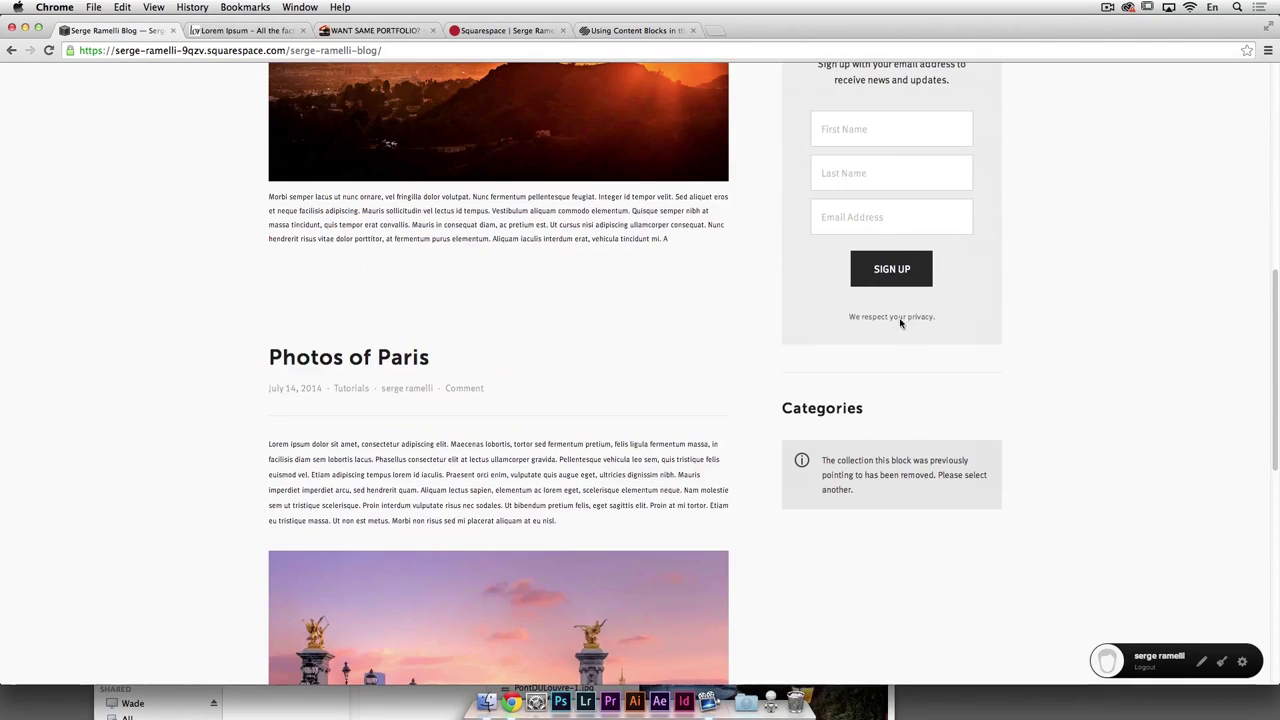
scroll(886, 237, up, 10)
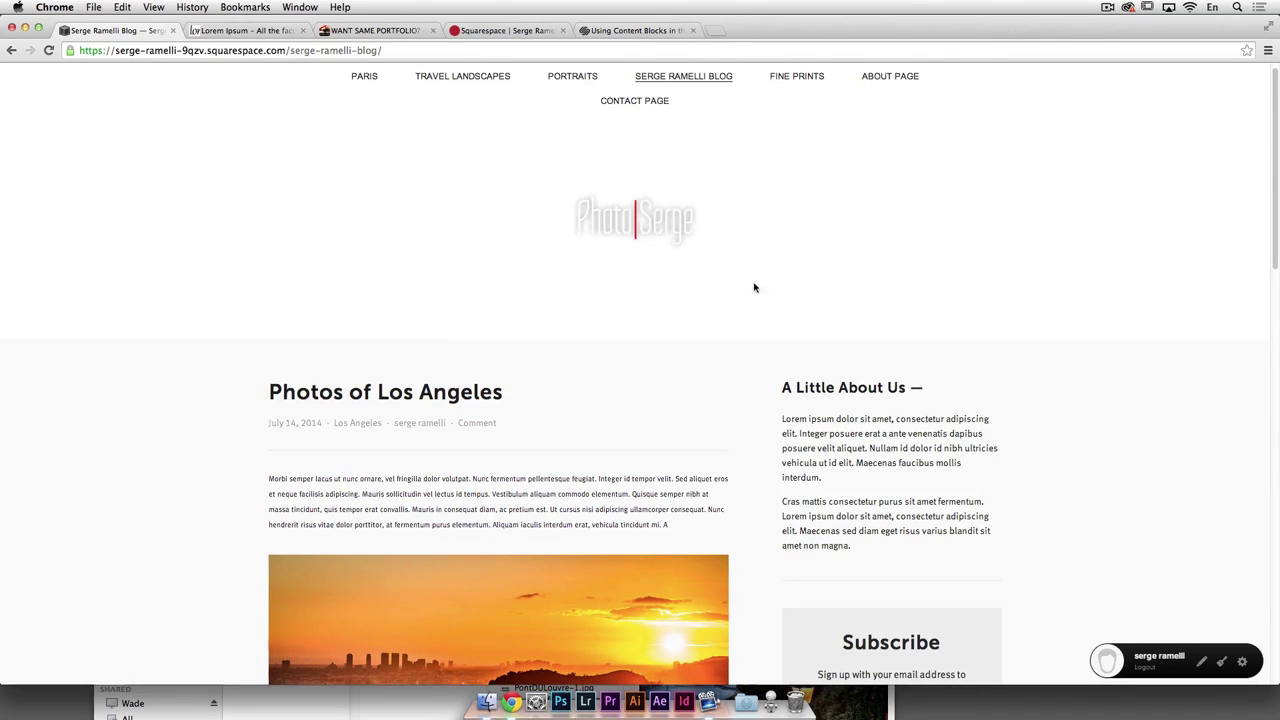
scroll(769, 264, down, 10)
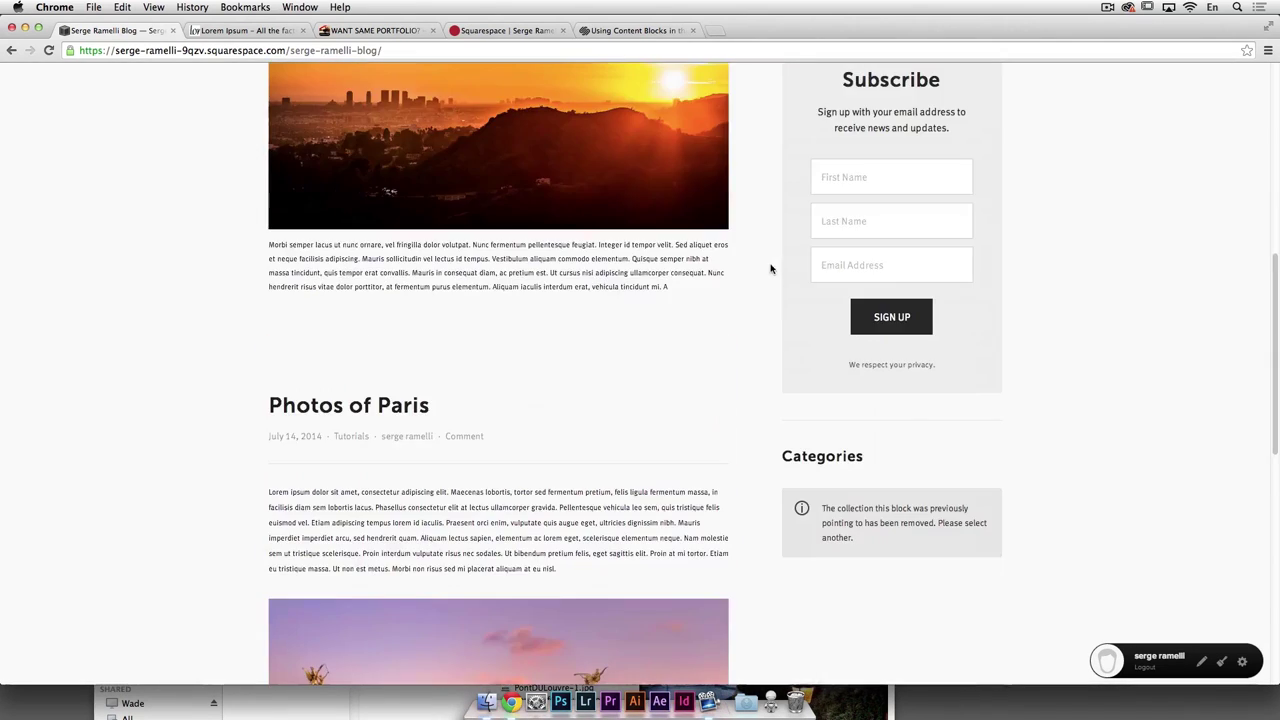
Step: Delete the broken Categories block from the blog sidebar
click(1201, 663)
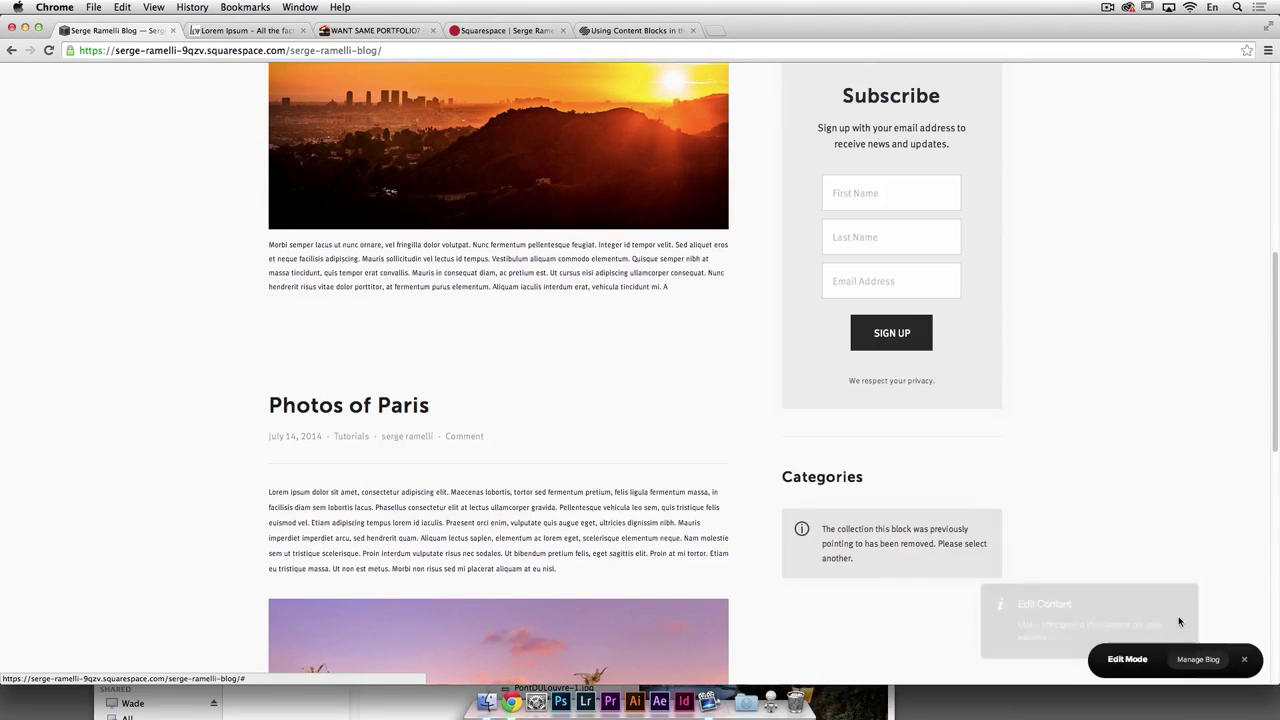
scroll(851, 363, up, 3)
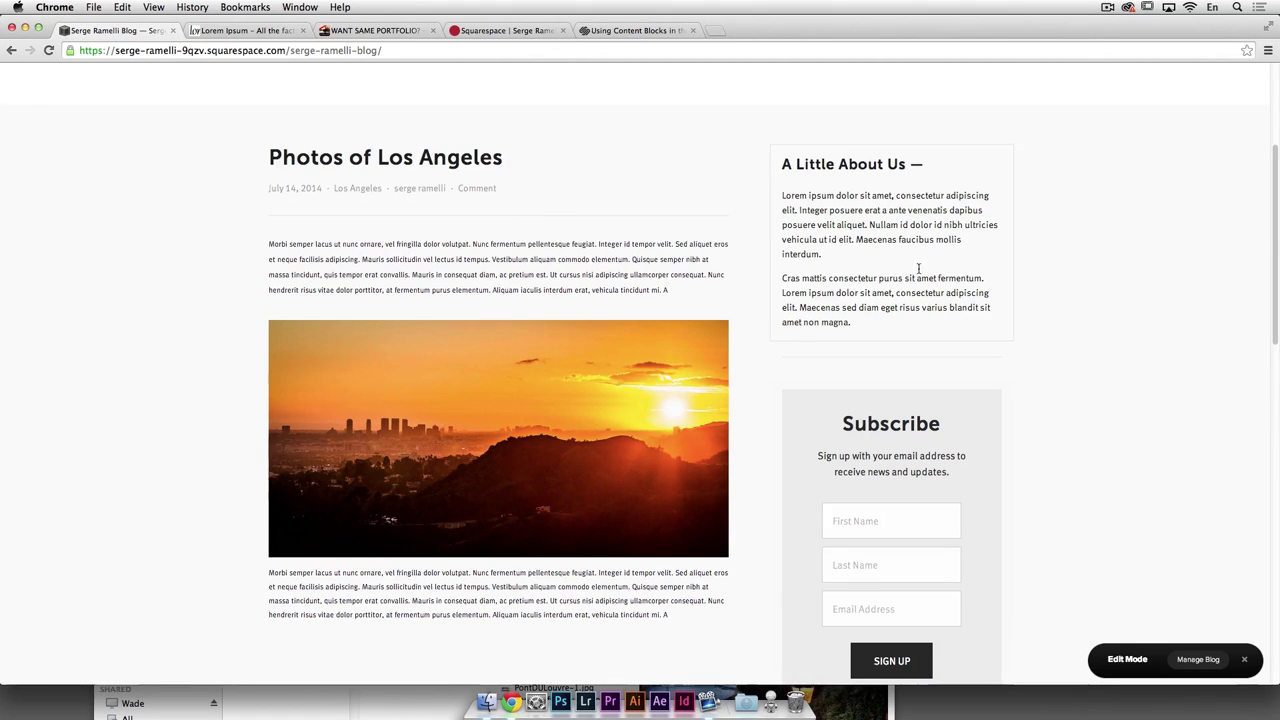
scroll(918, 268, down, 5)
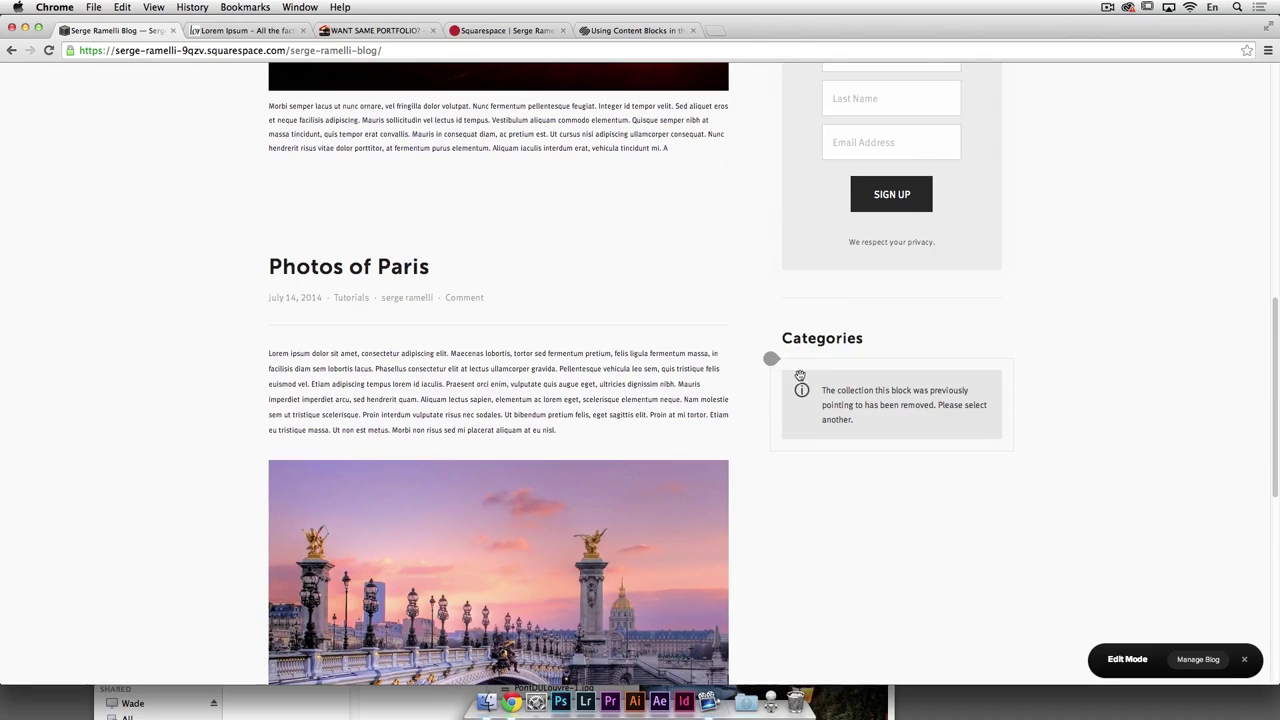
drag(848, 366, 635, 650)
click(843, 339)
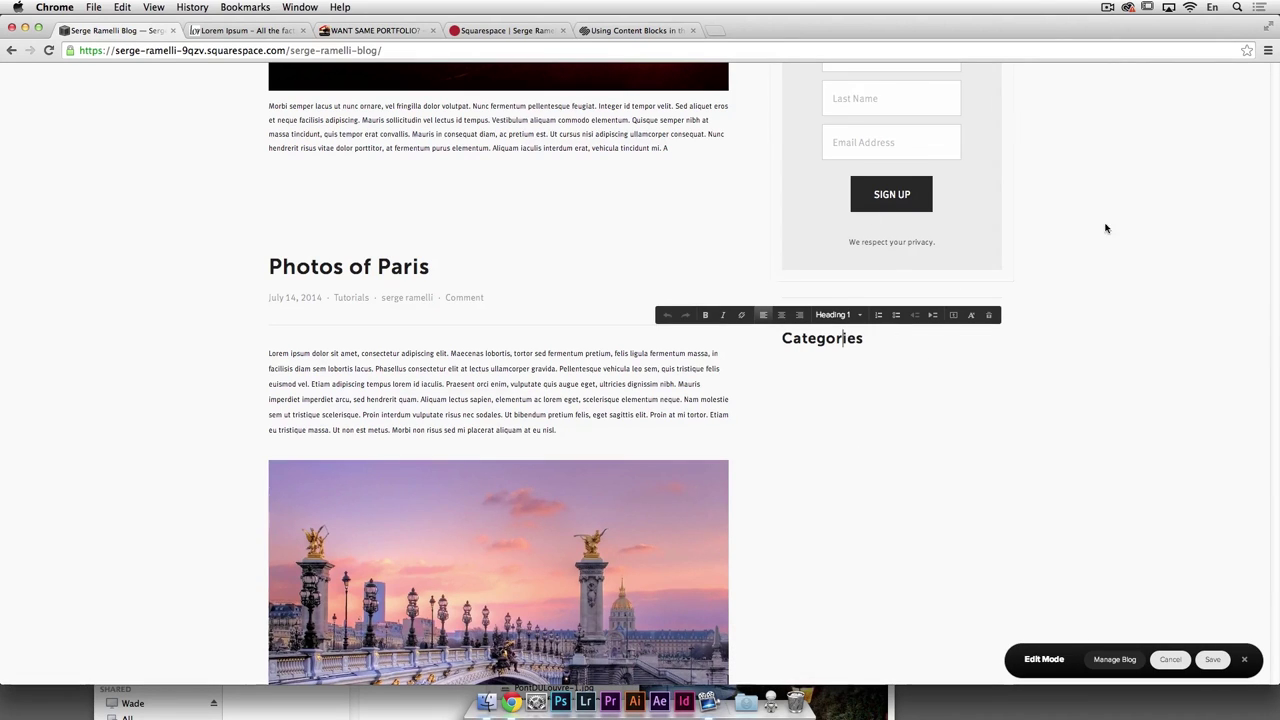
Step: Move the Subscribe box above A Little About Us in the sidebar
scroll(1077, 226, up, 3)
scroll(1077, 224, up, 5)
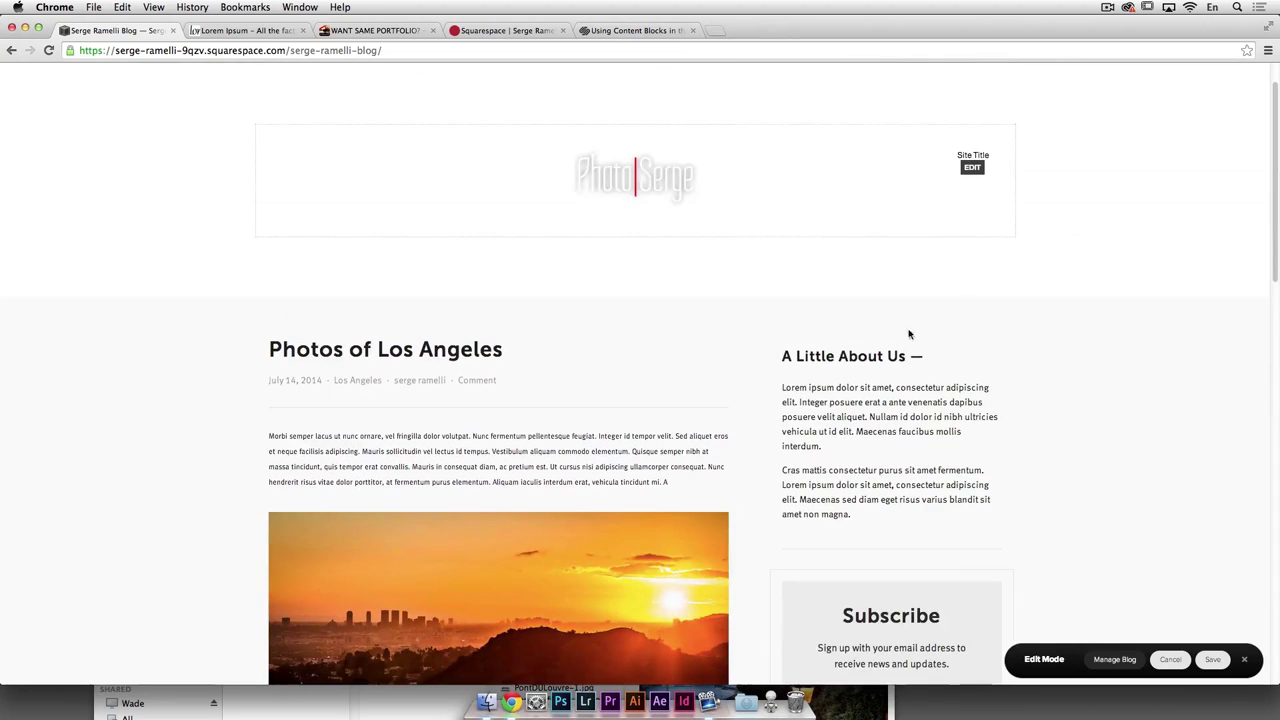
click(843, 389)
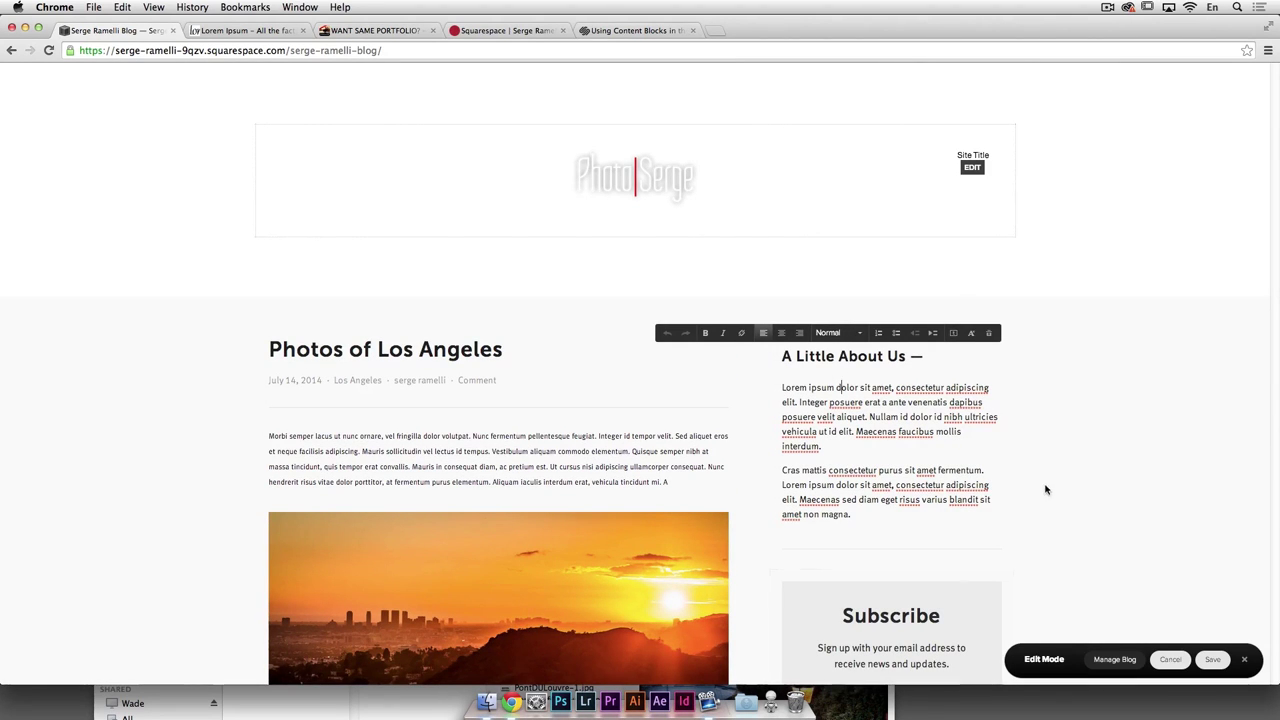
scroll(915, 482, down, 3)
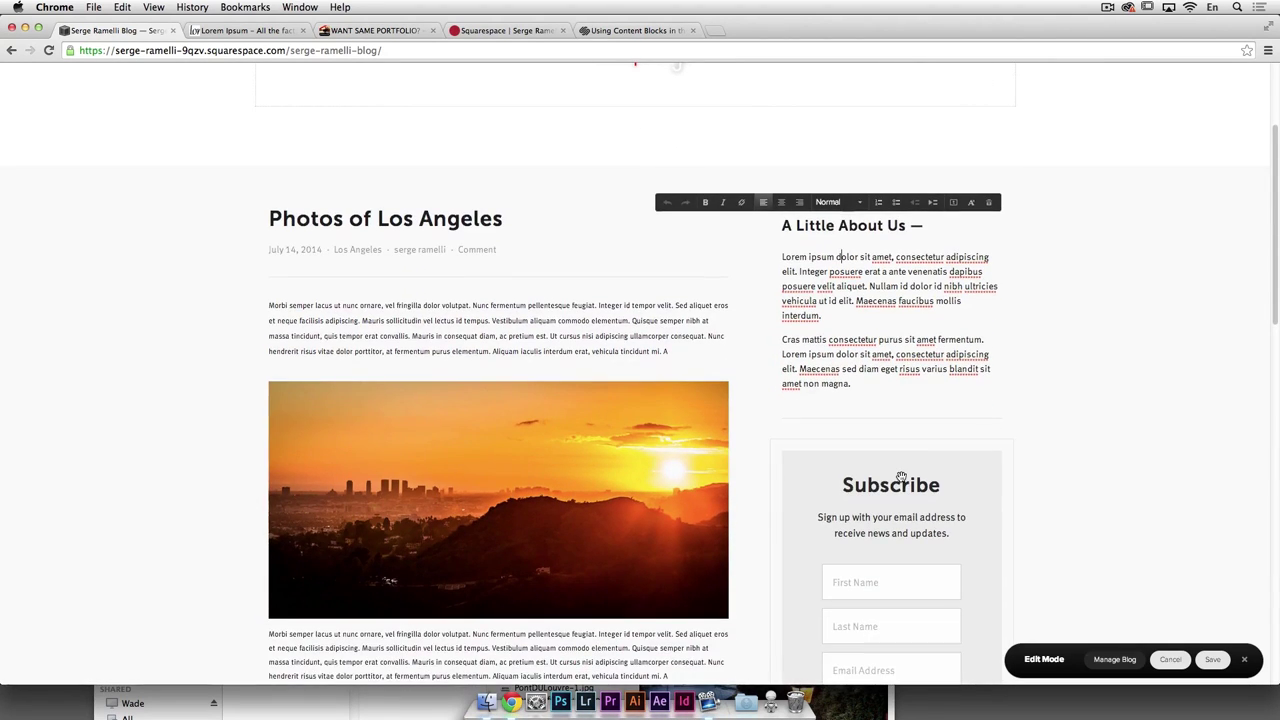
drag(871, 477, 850, 194)
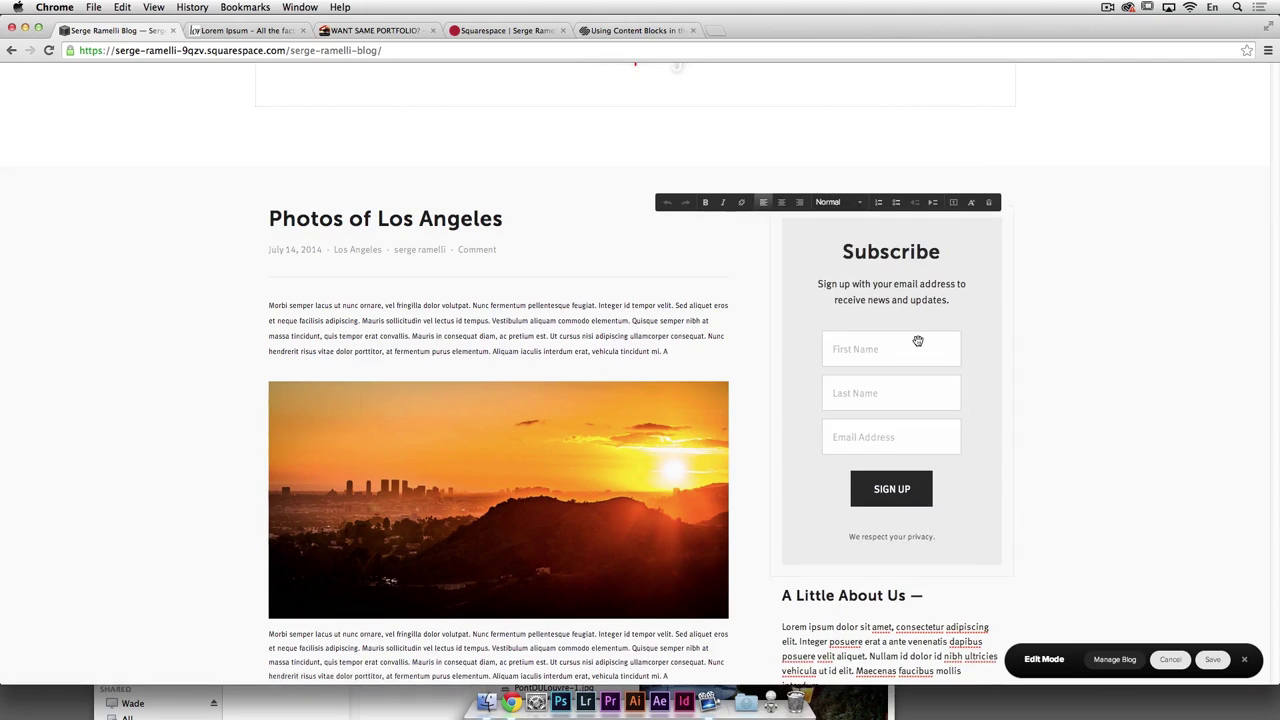
scroll(900, 410, down, 2)
scroll(881, 482, down, 7)
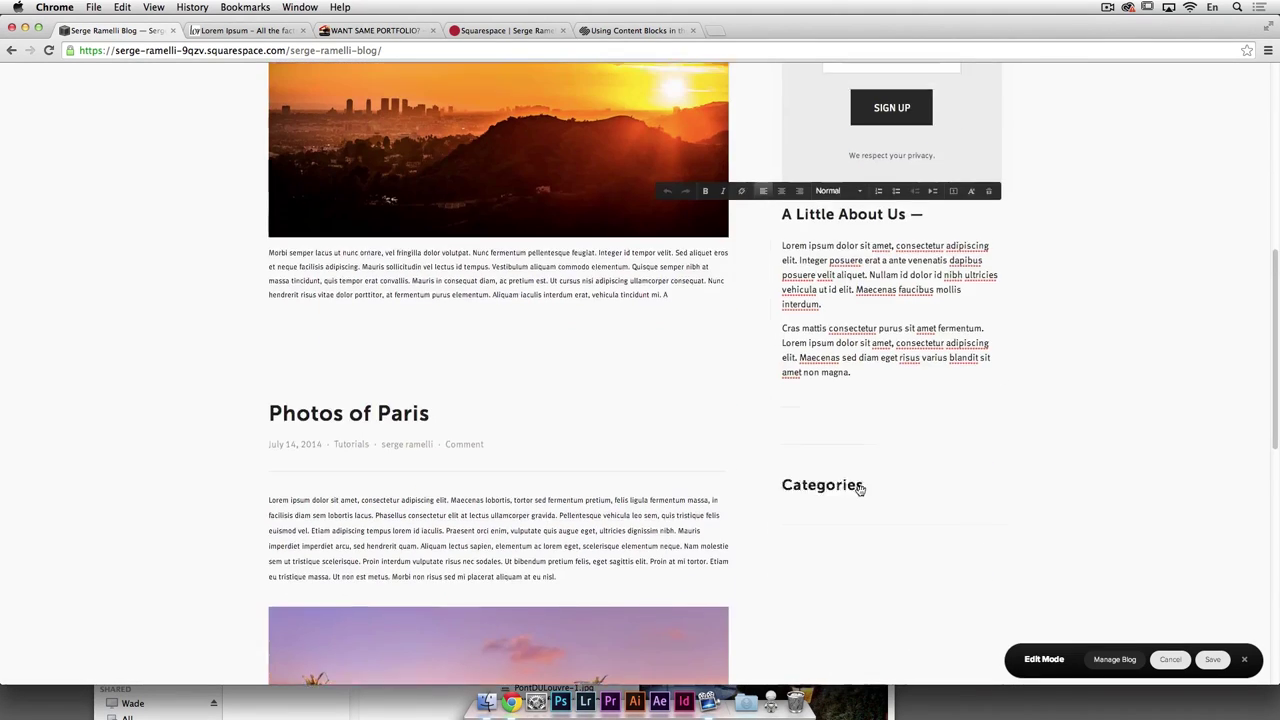
scroll(850, 480, up, 2)
scroll(877, 222, up, 2)
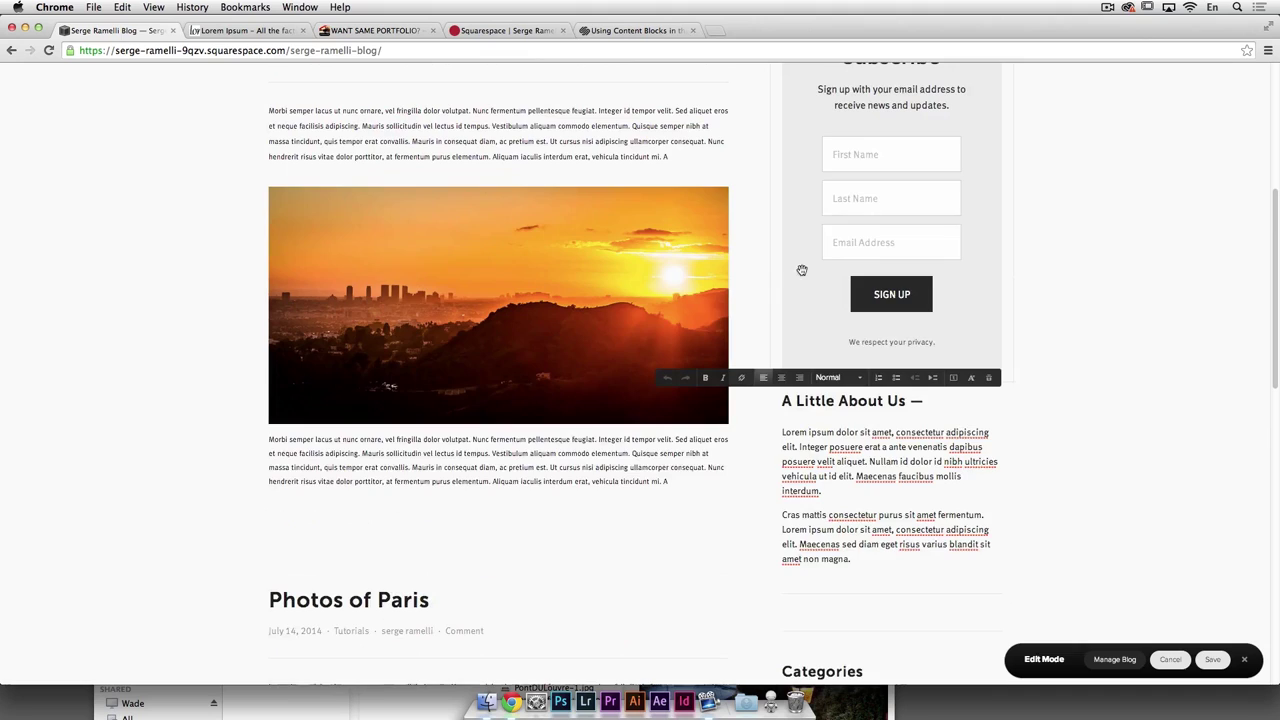
scroll(800, 300, up, 5)
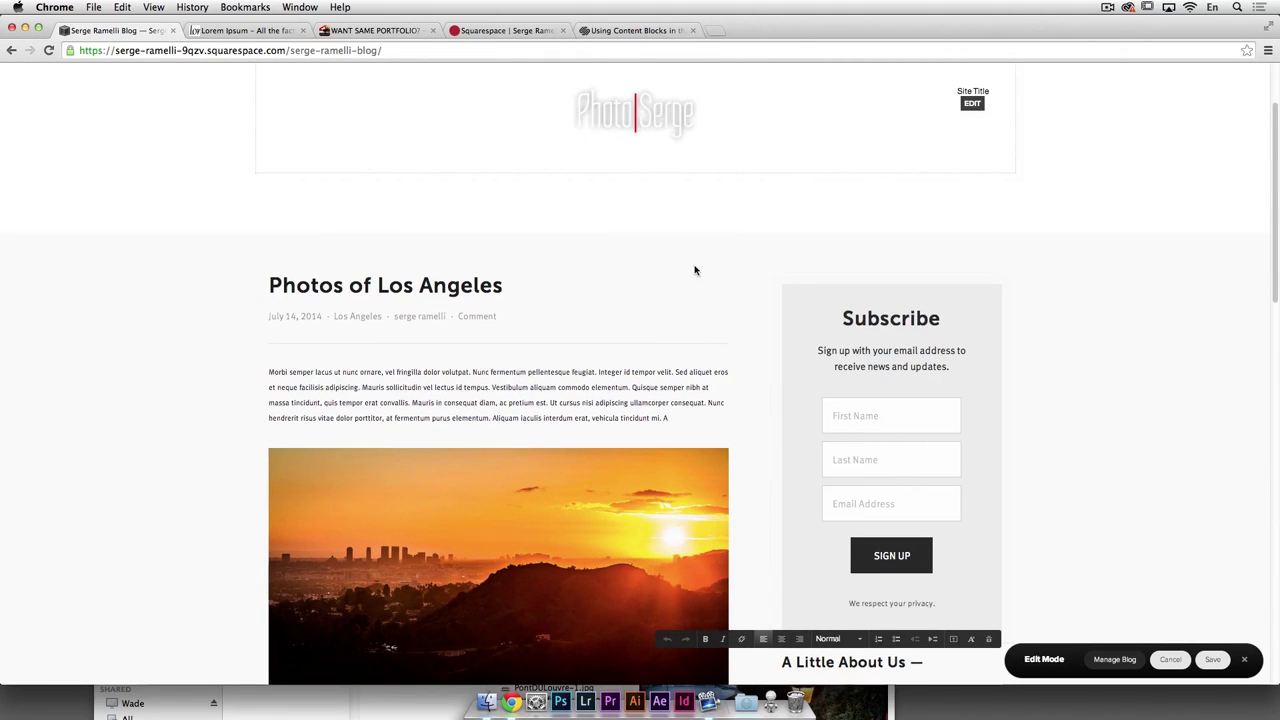
scroll(760, 295, up, 3)
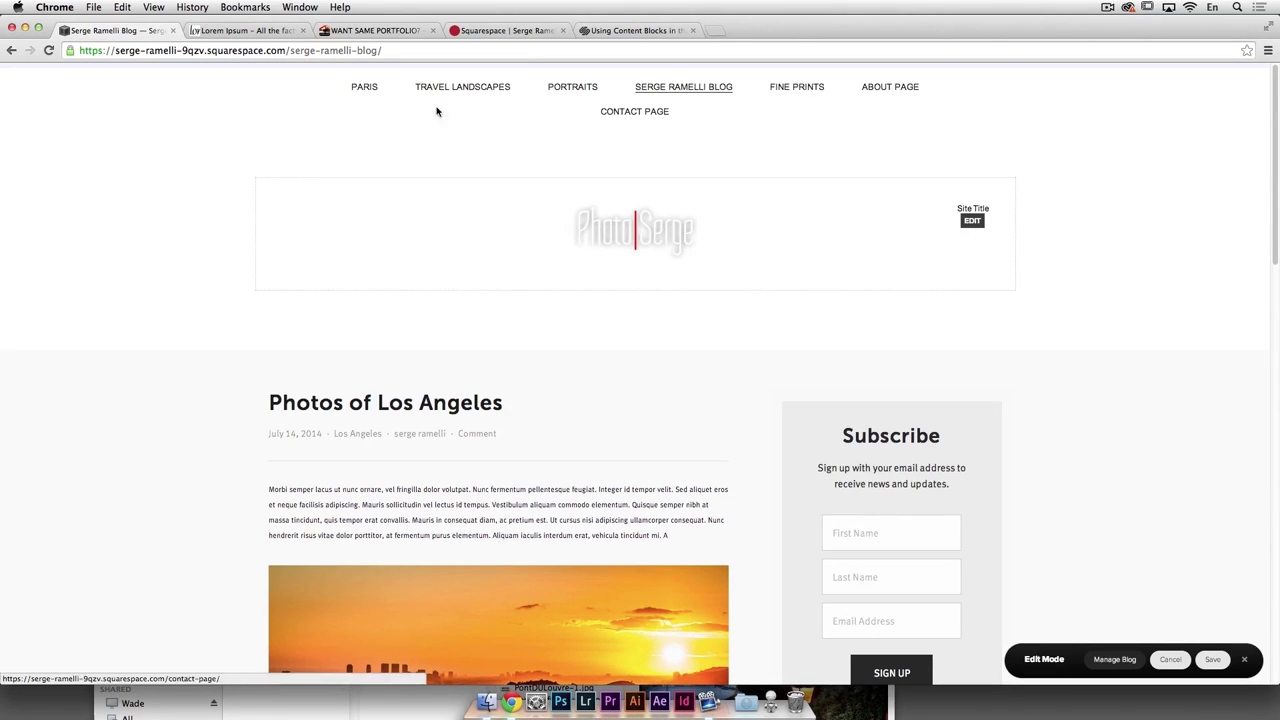
Step: Save the sidebar changes, exit editing, and open the Paris gallery page
click(366, 88)
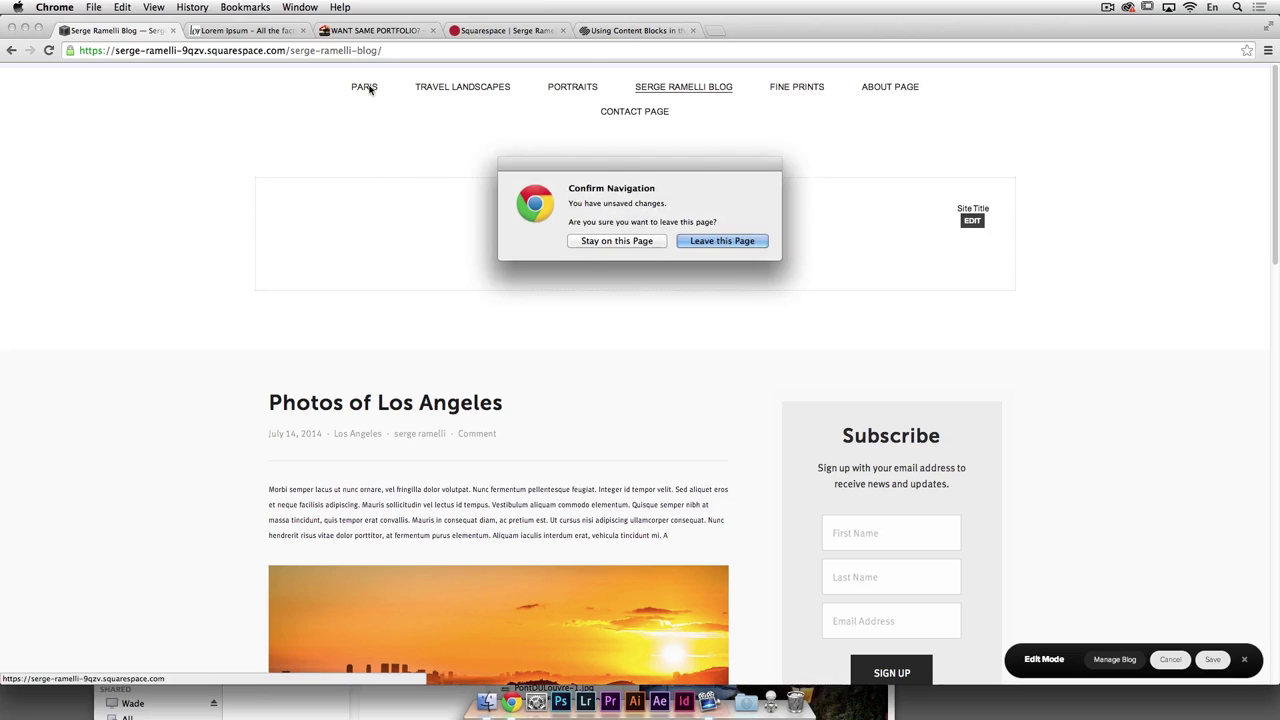
click(703, 241)
scroll(1088, 414, down, 5)
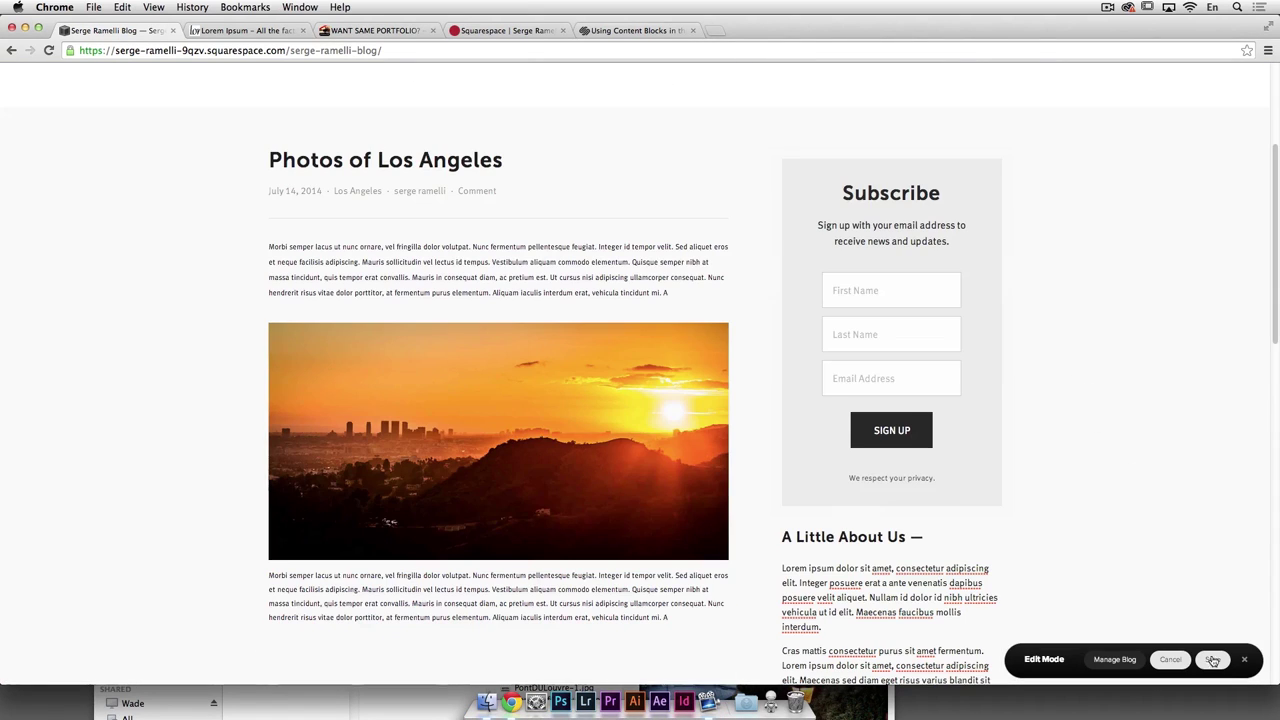
click(1216, 662)
scroll(1050, 480, up, 5)
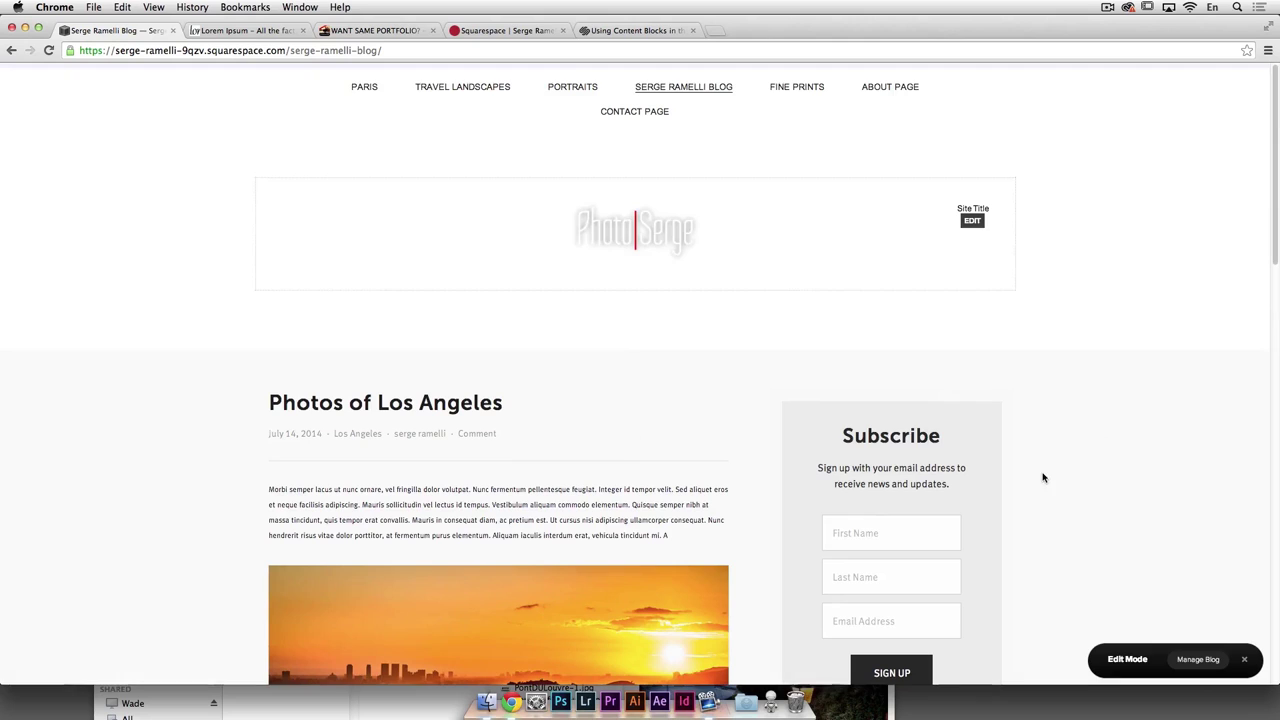
click(1244, 660)
click(363, 90)
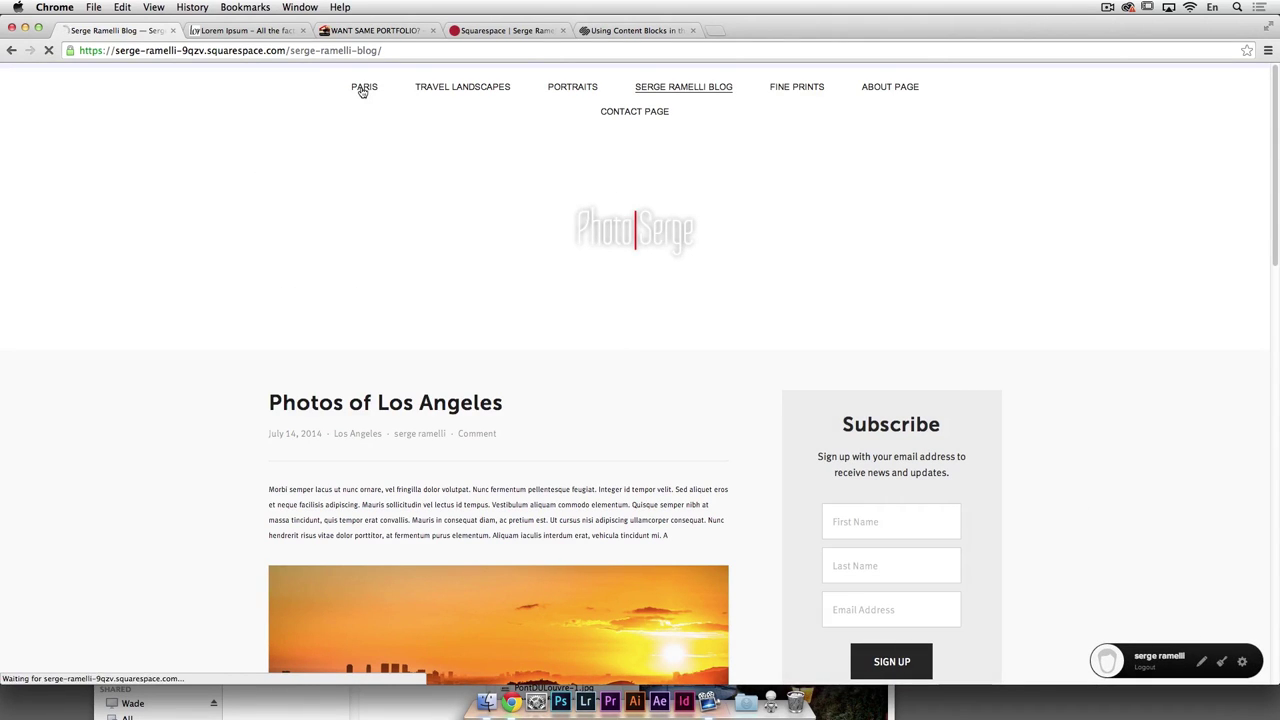
scroll(1111, 451, down, 2)
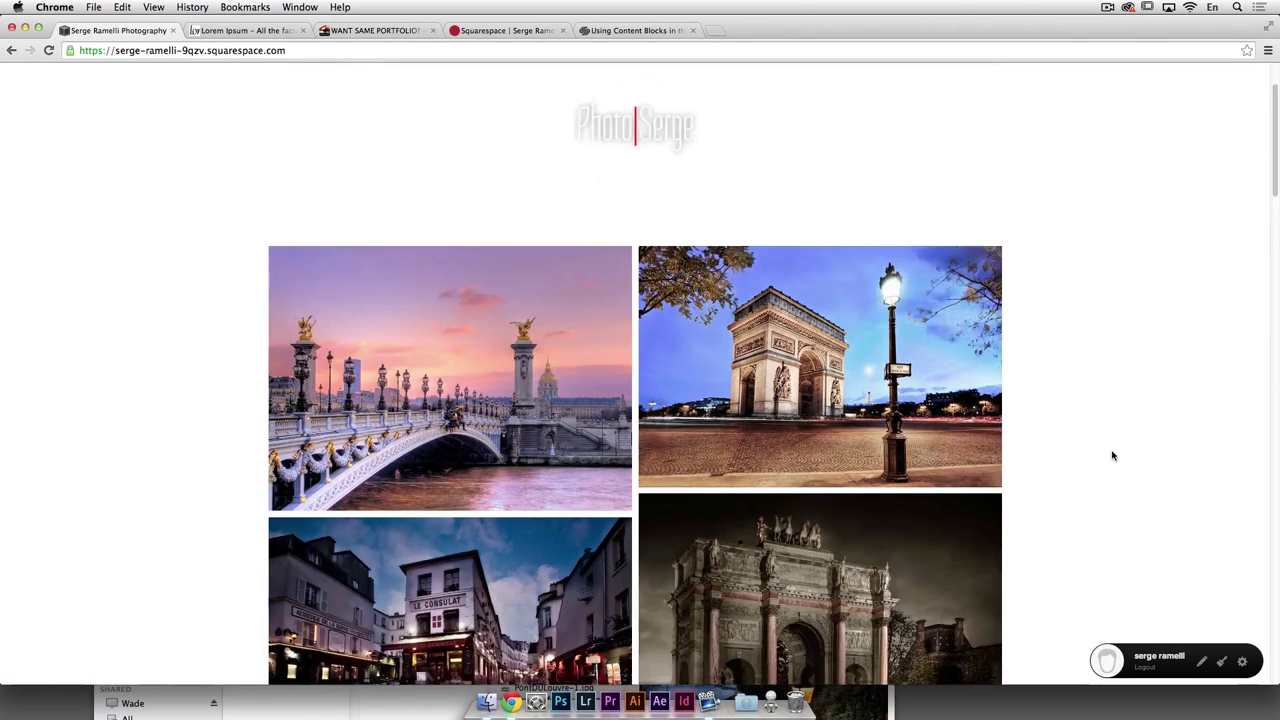
scroll(847, 273, up, 2)
click(705, 88)
scroll(909, 405, down, 5)
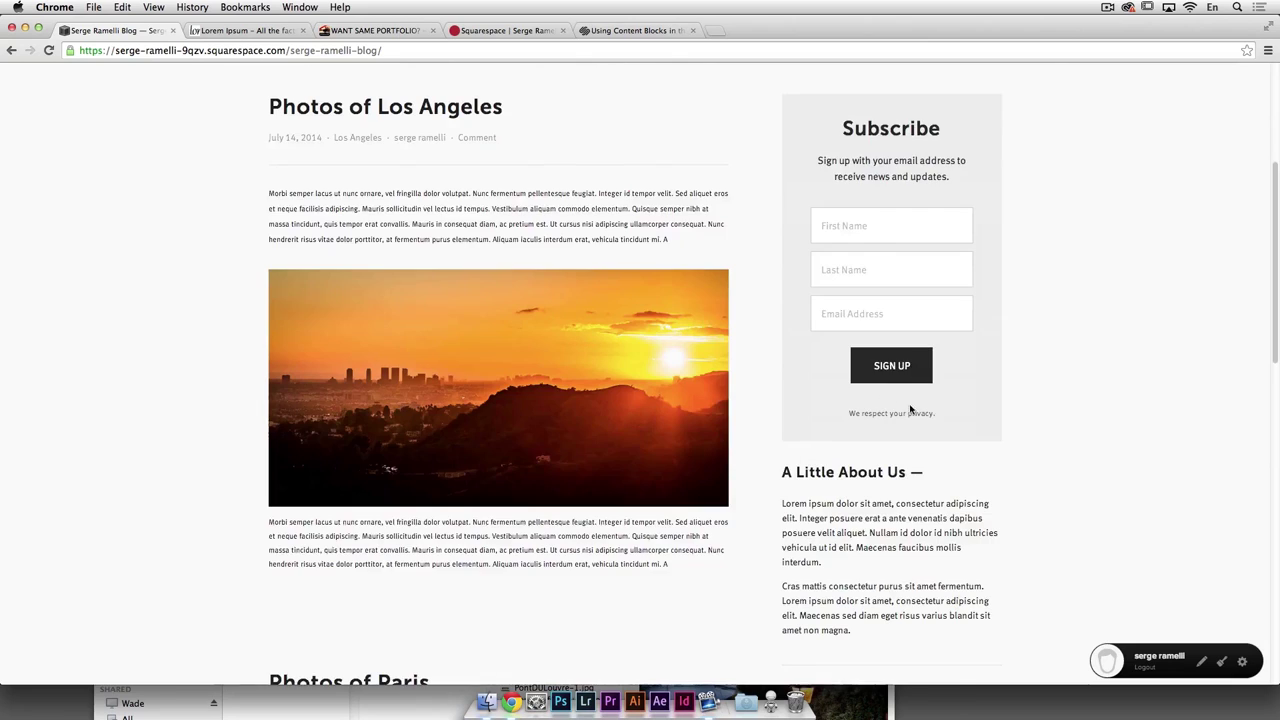
scroll(909, 405, up, 2)
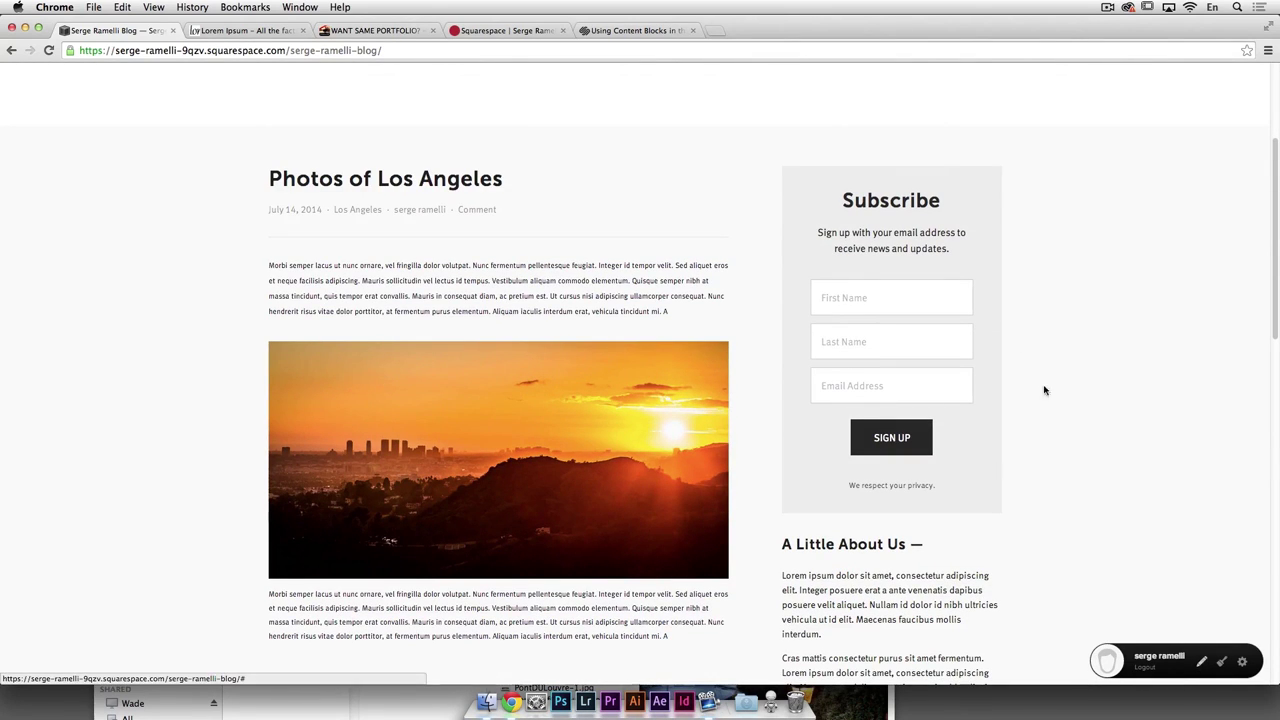
click(829, 297)
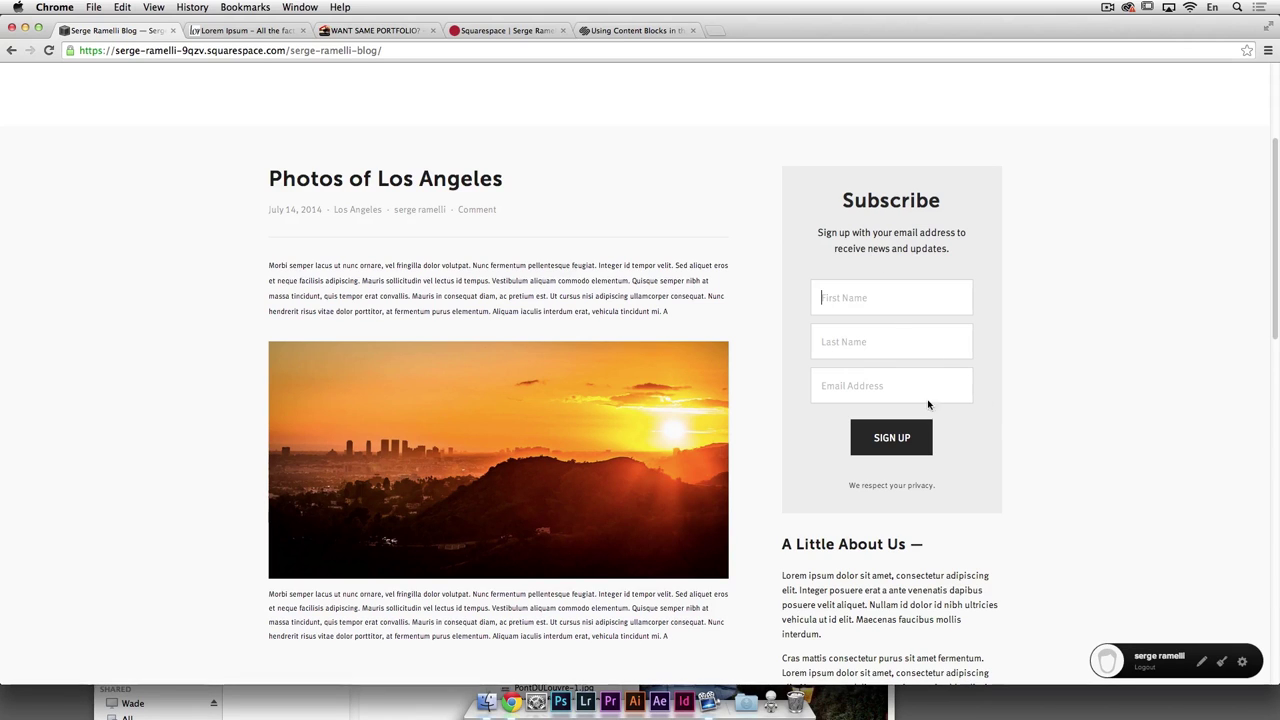
scroll(908, 374, down, 1)
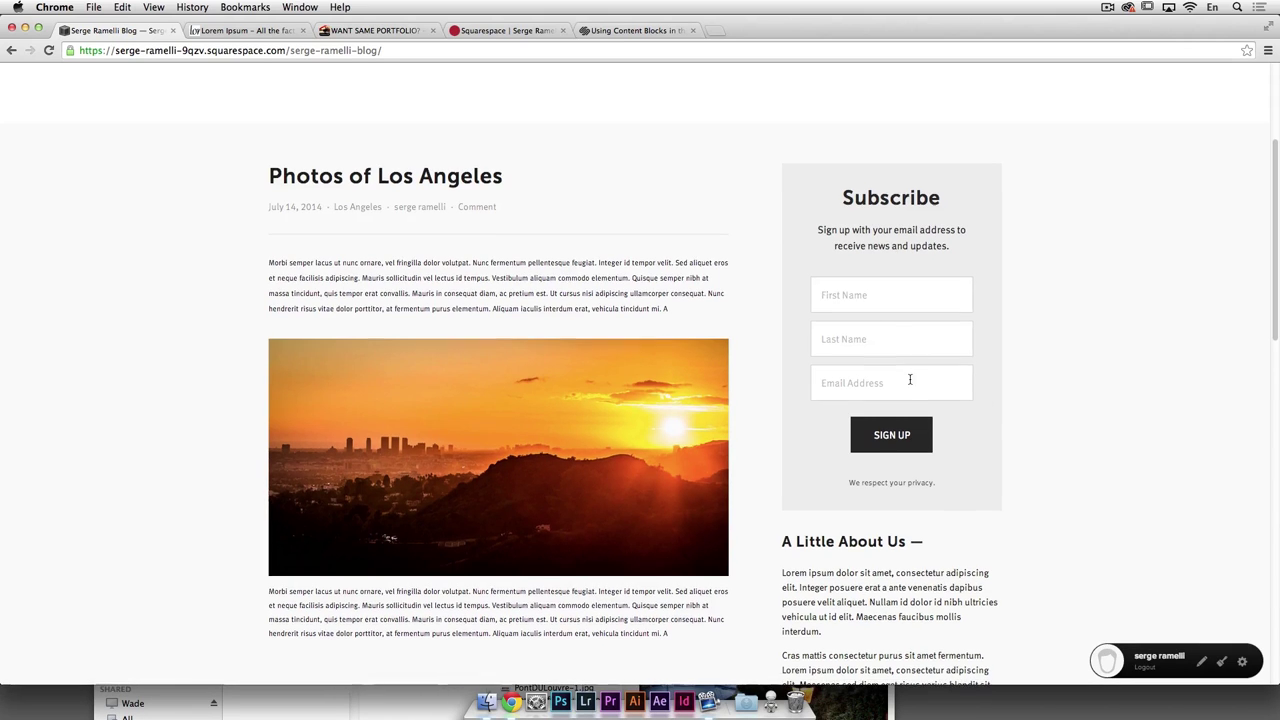
click(882, 328)
click(871, 287)
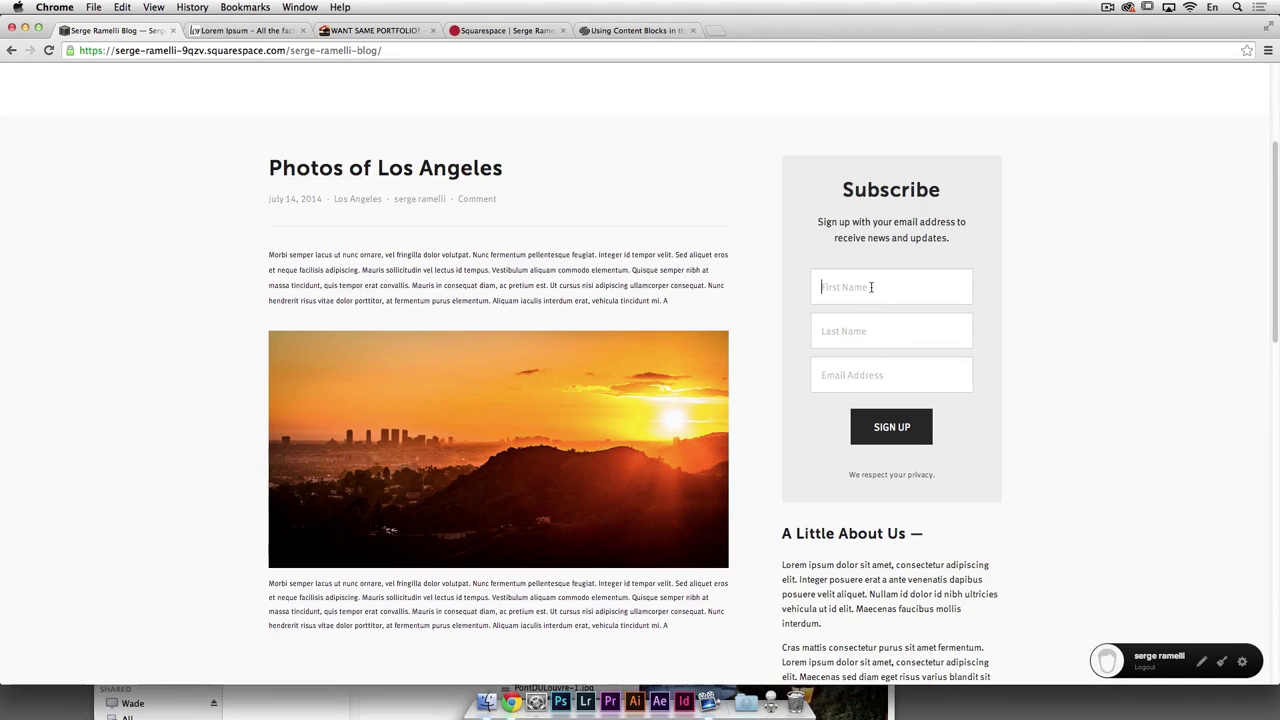
scroll(917, 532, up, 5)
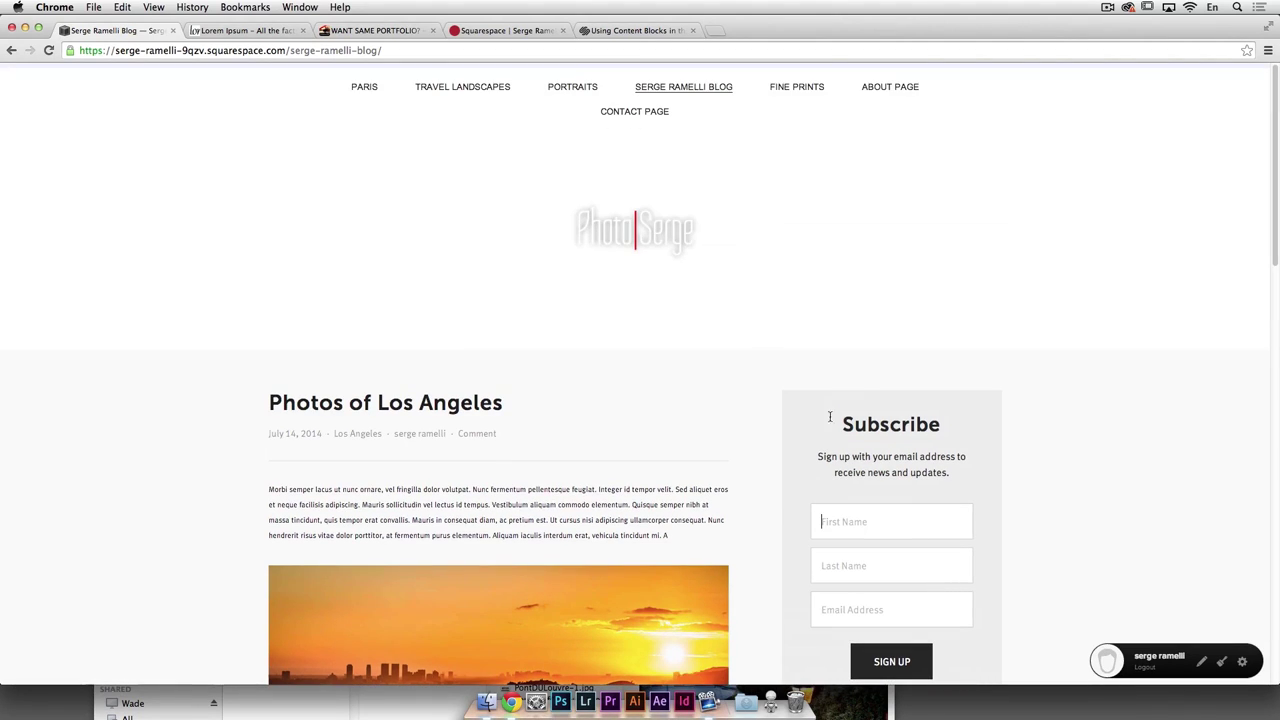
scroll(623, 217, down, 10)
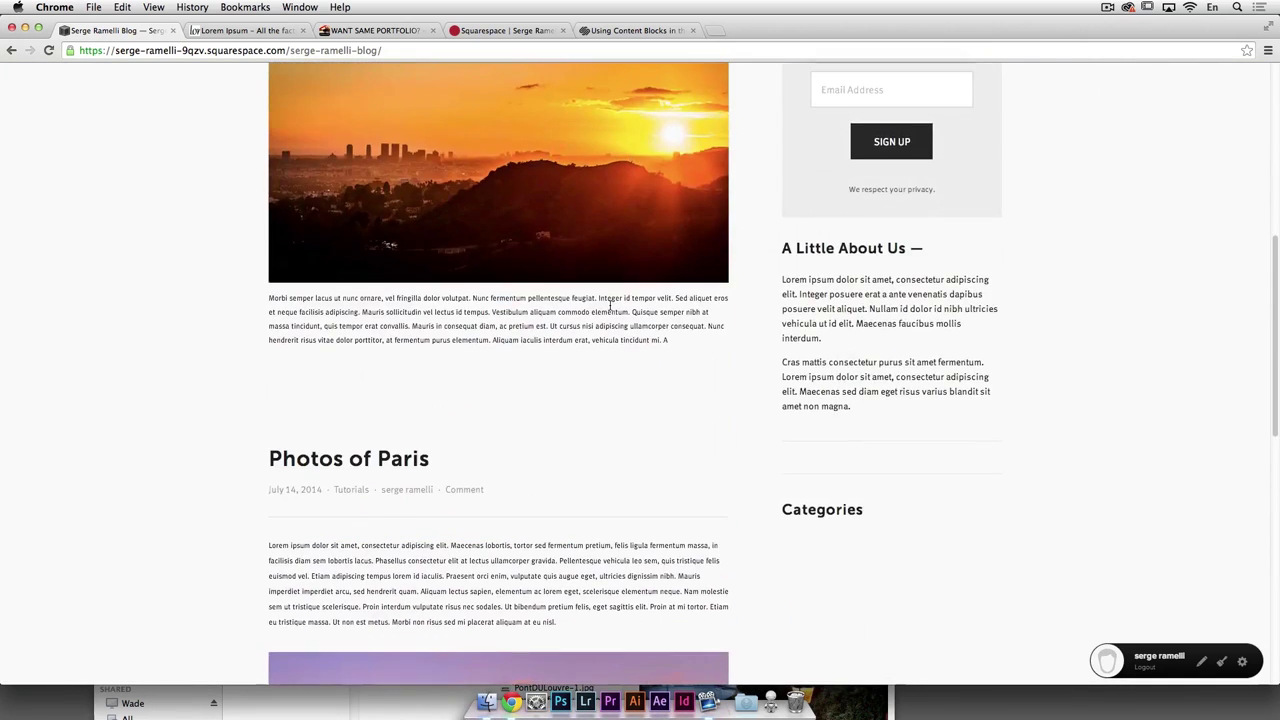
scroll(610, 305, down, 4)
scroll(608, 309, up, 8)
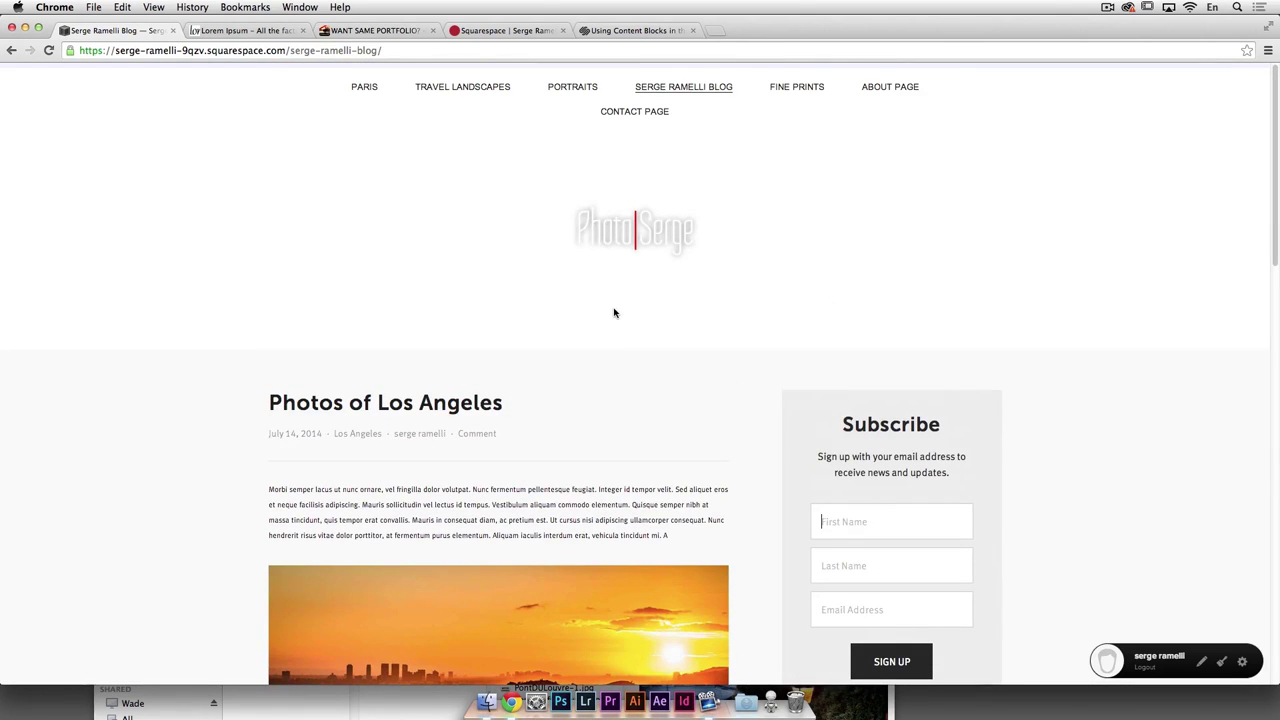
click(790, 89)
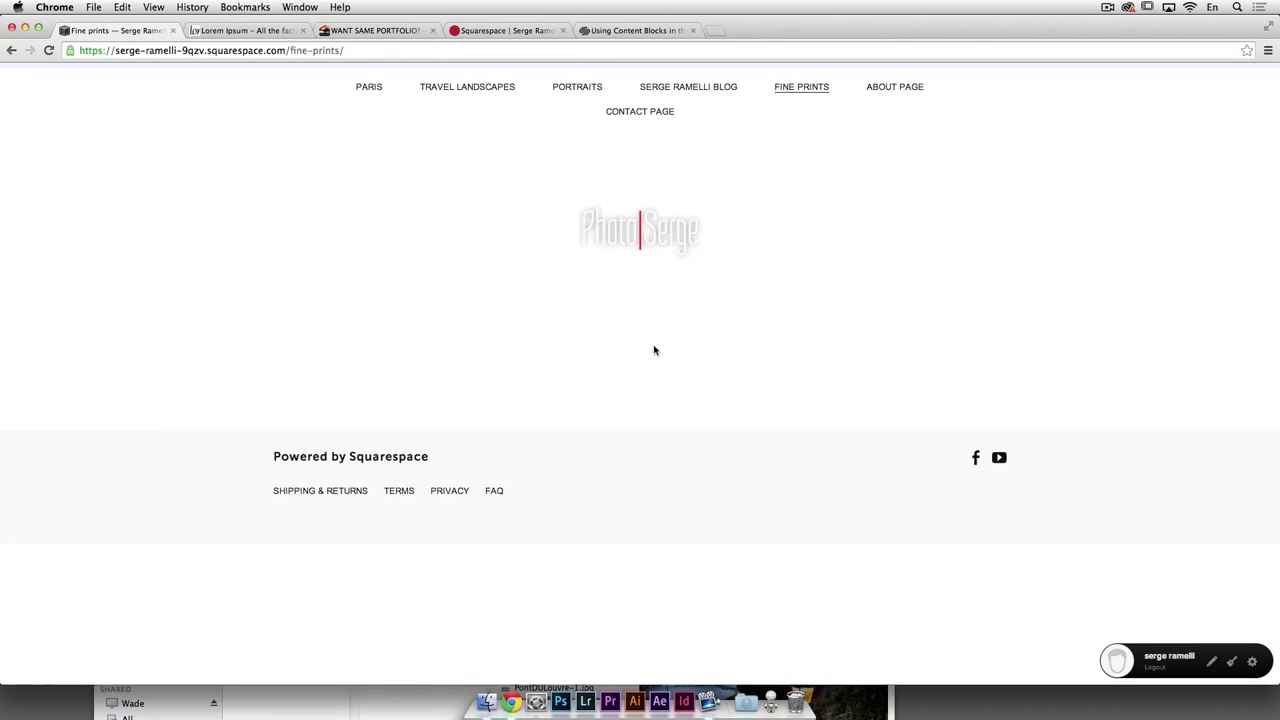
Step: Add a first product to the empty Fine prints store as a physical item
click(1253, 662)
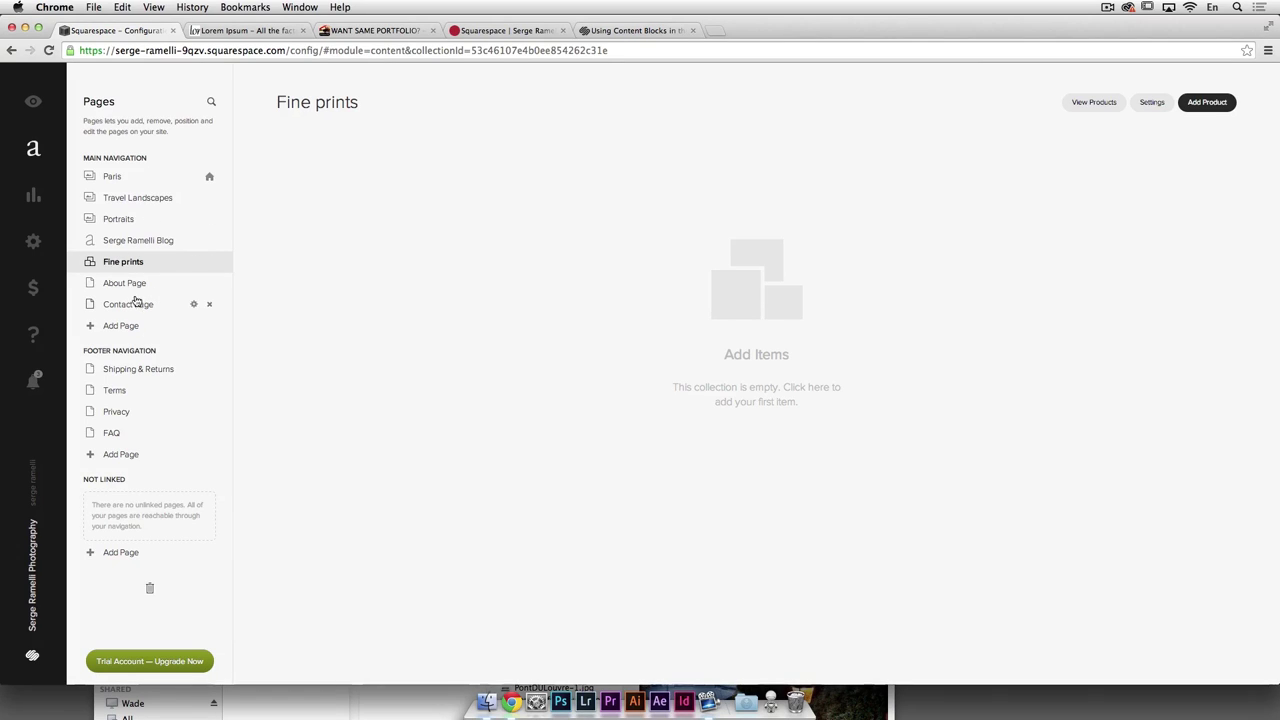
click(740, 289)
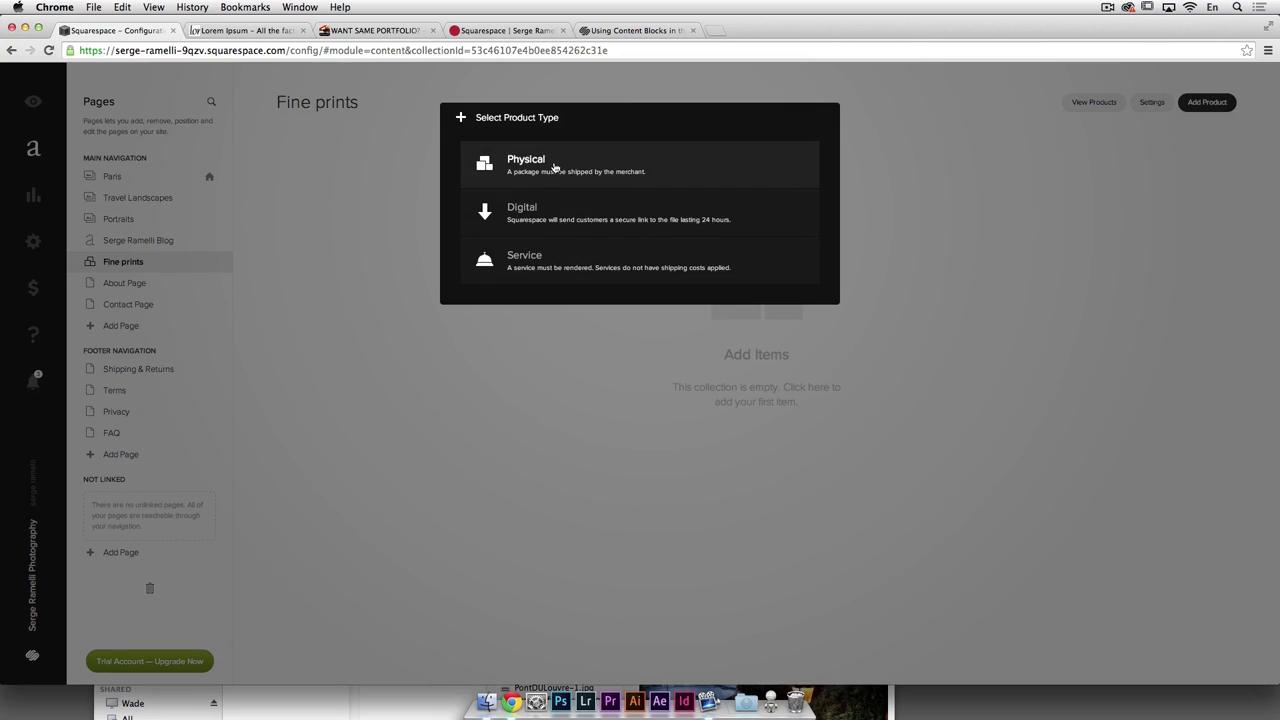
click(526, 166)
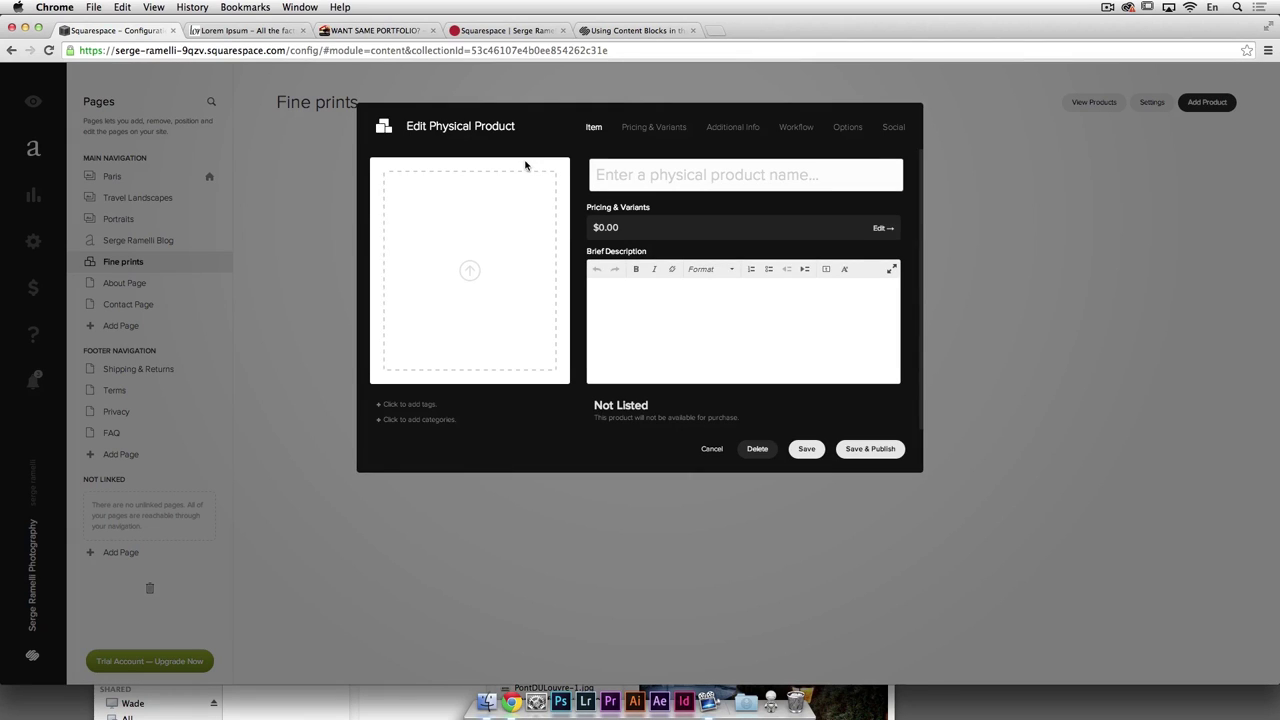
Step: Upload Country-80.jpg as the product image and name it 'Fine art print the Horse'
click(470, 271)
double_click(804, 120)
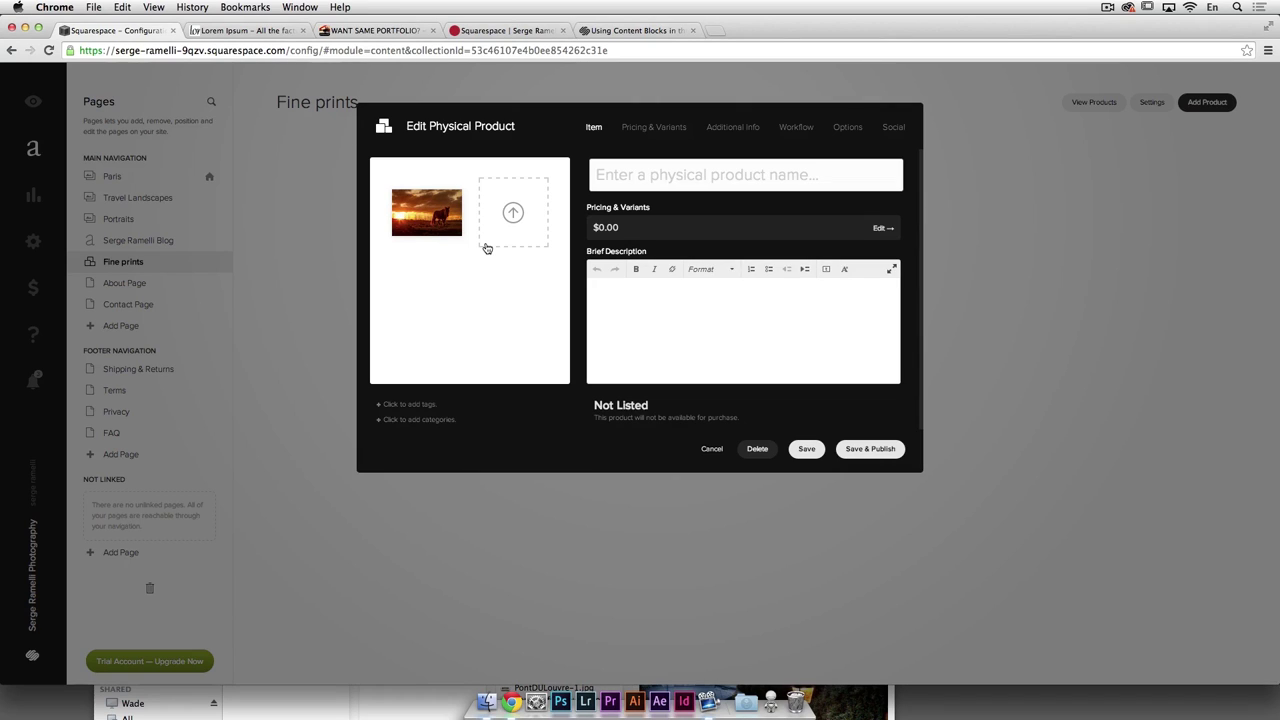
click(645, 171)
text(Dine )
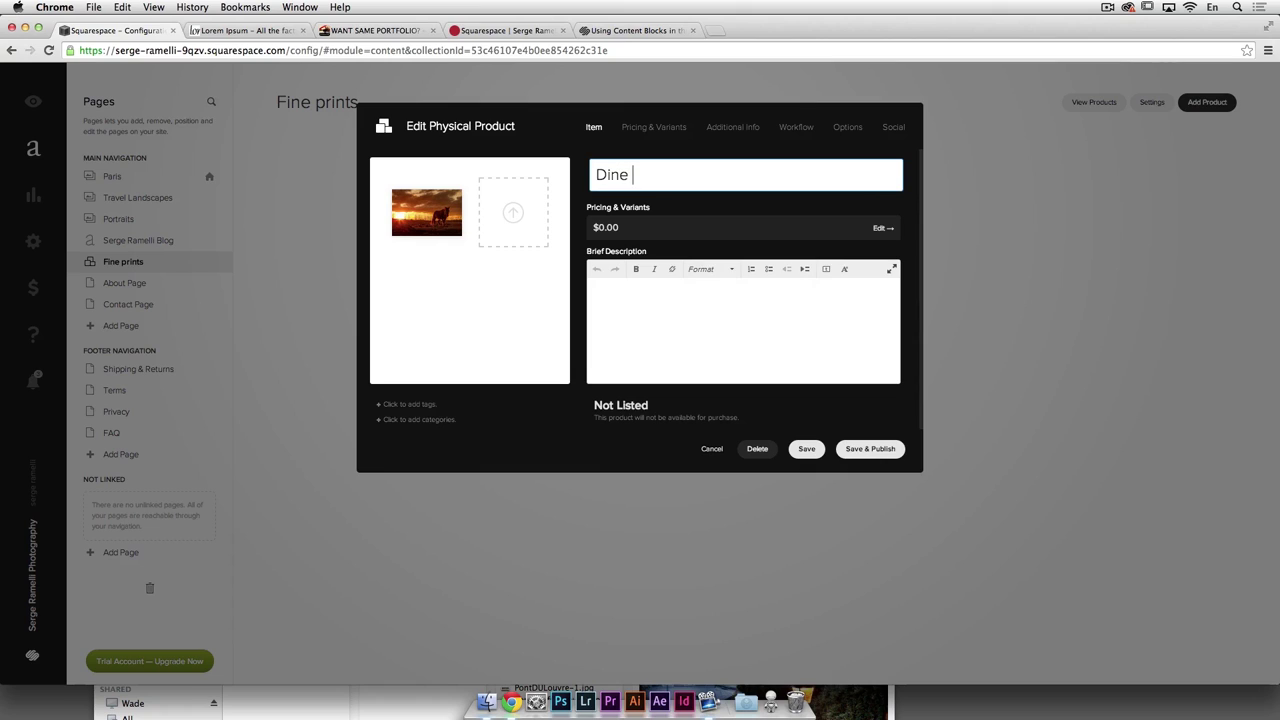
text(art print the Horse)
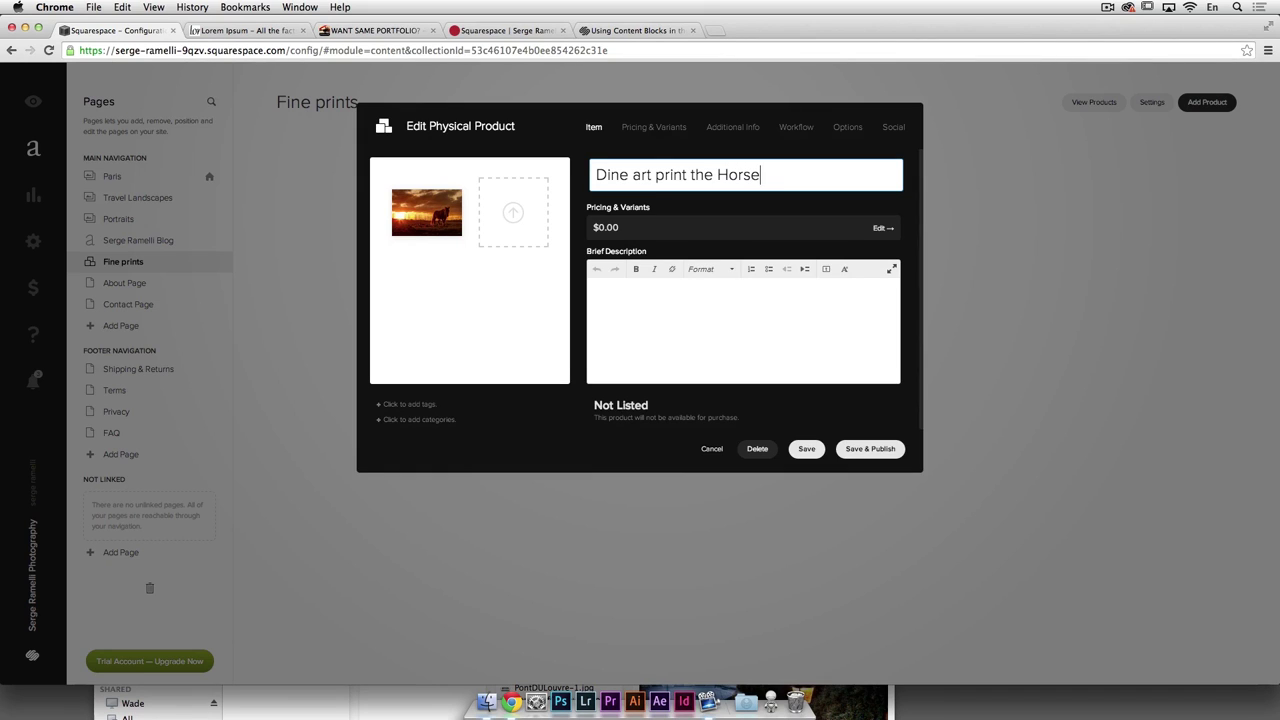
drag(606, 174, 593, 174)
text(F)
Step: Copy the first Lorem Ipsum paragraph from lipsum.com into the brief description
click(636, 291)
click(245, 30)
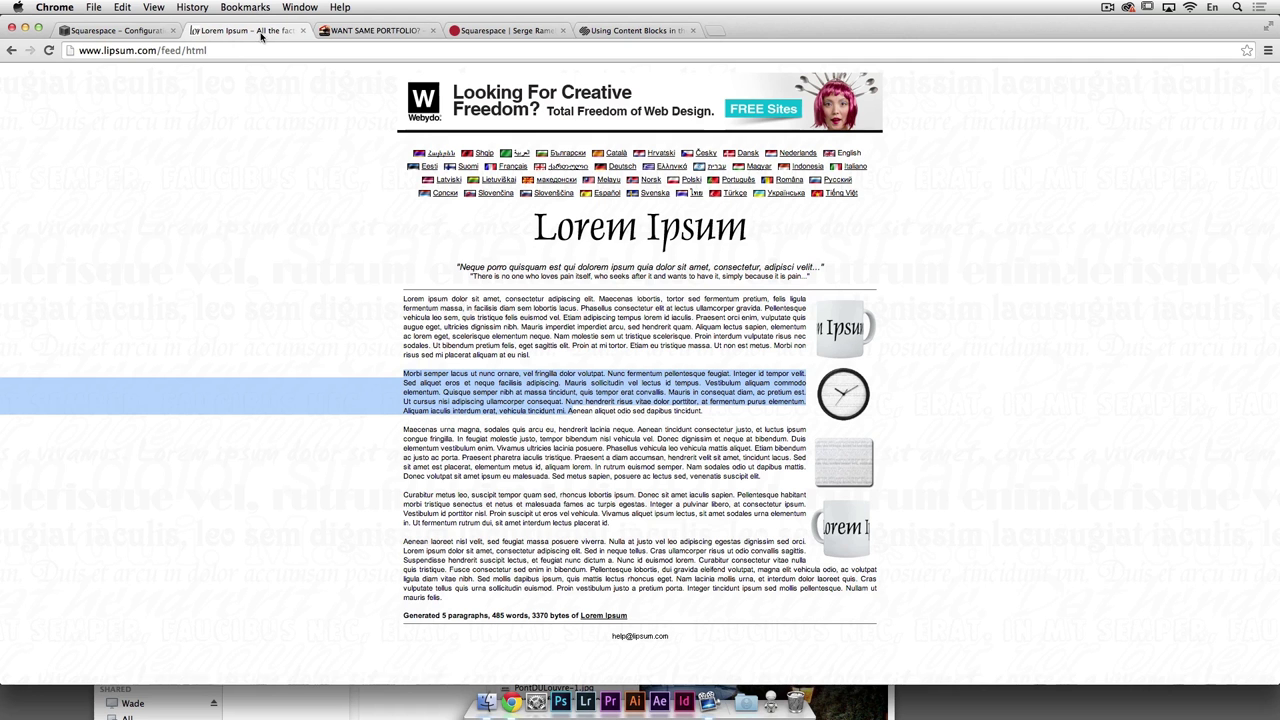
drag(404, 299, 568, 345)
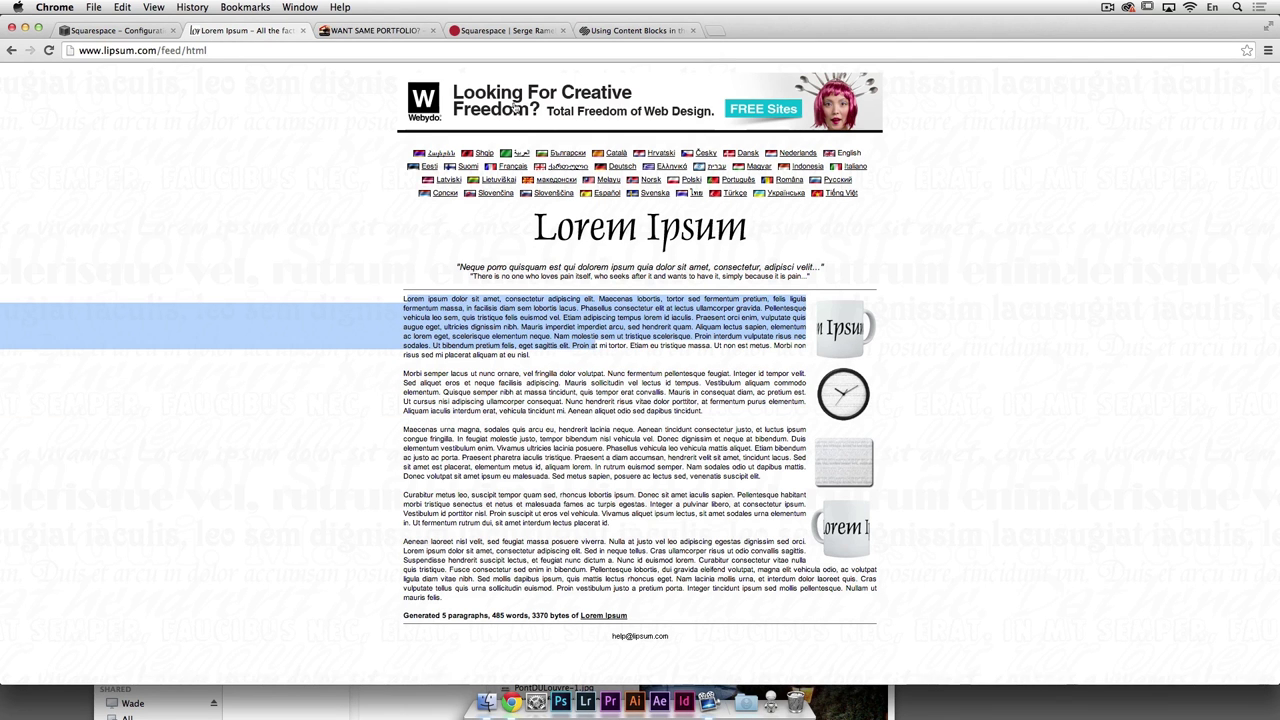
click(115, 30)
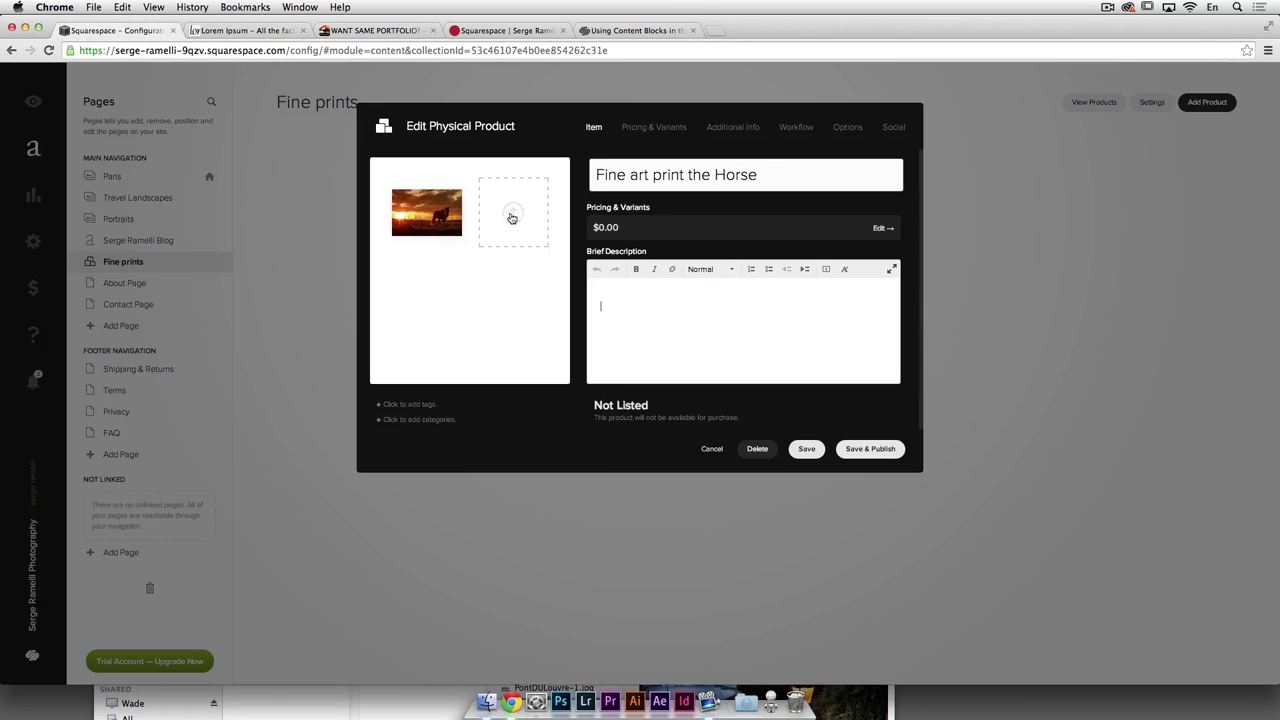
click(629, 305)
key(super+v)
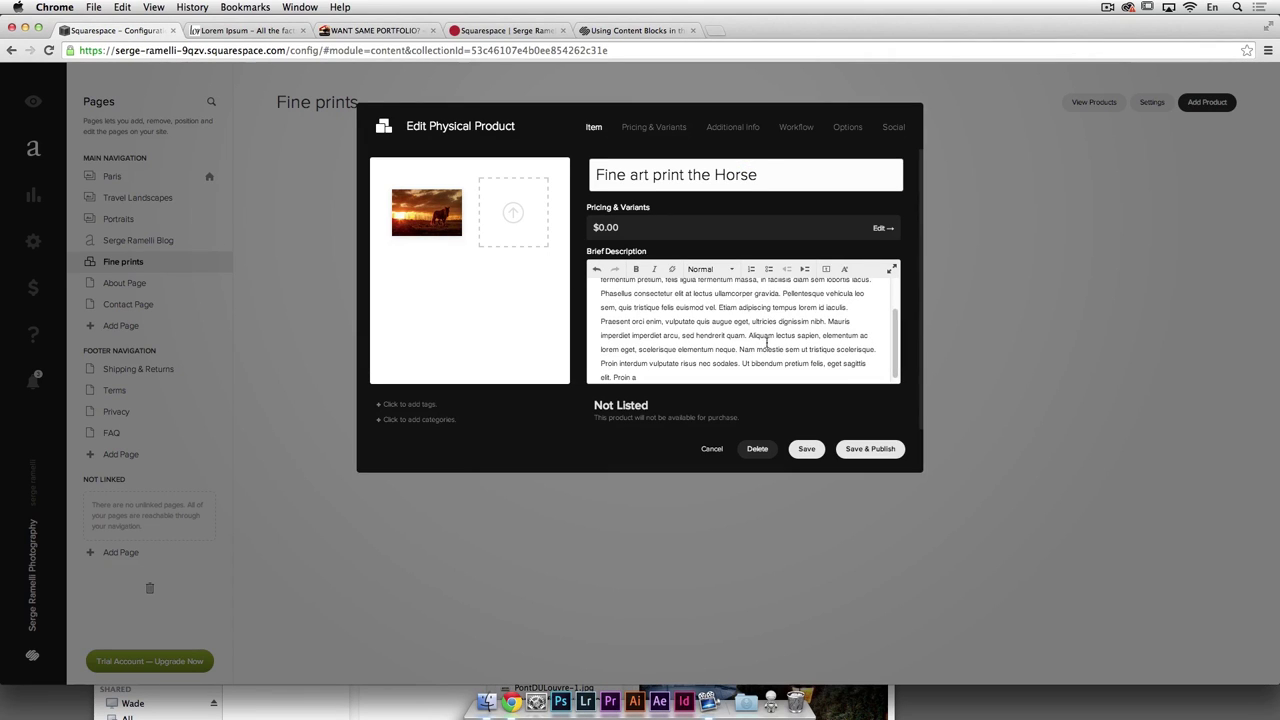
Step: Begin the description with '105 cm large by 70 cm height' and open Pricing & Variants
scroll(650, 312, up, 2)
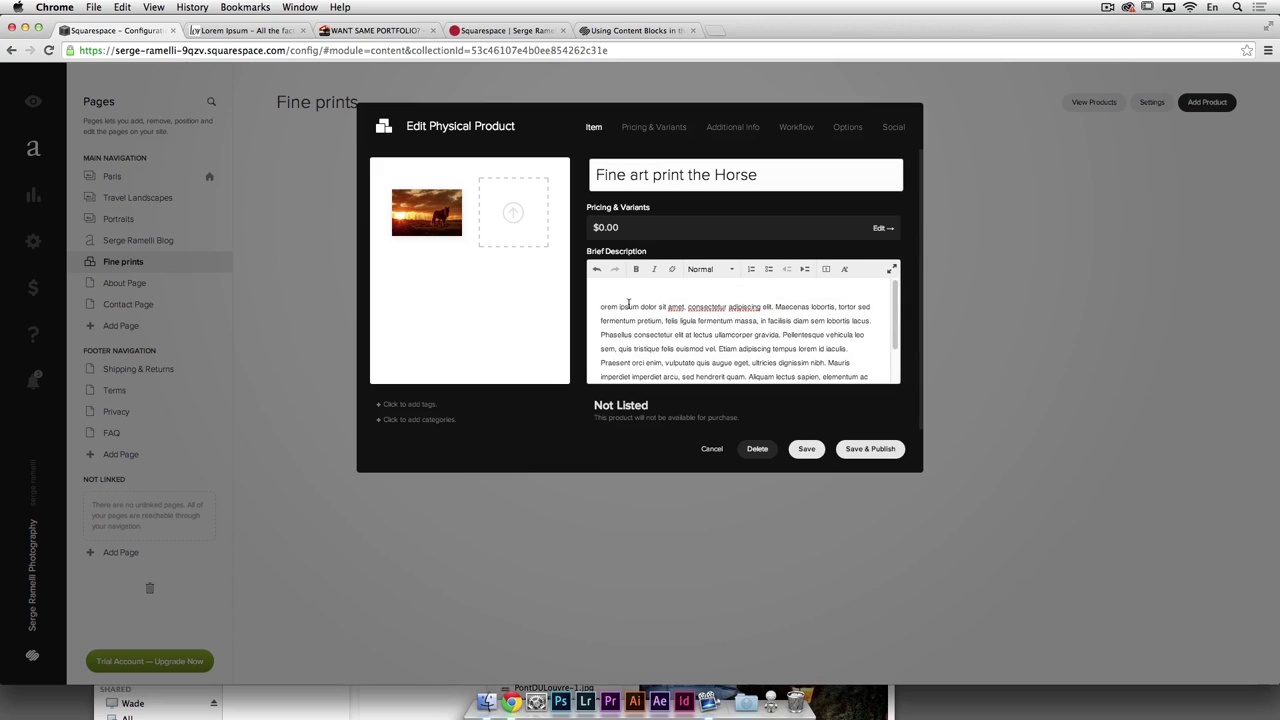
click(622, 291)
key(Return)
key(Return)
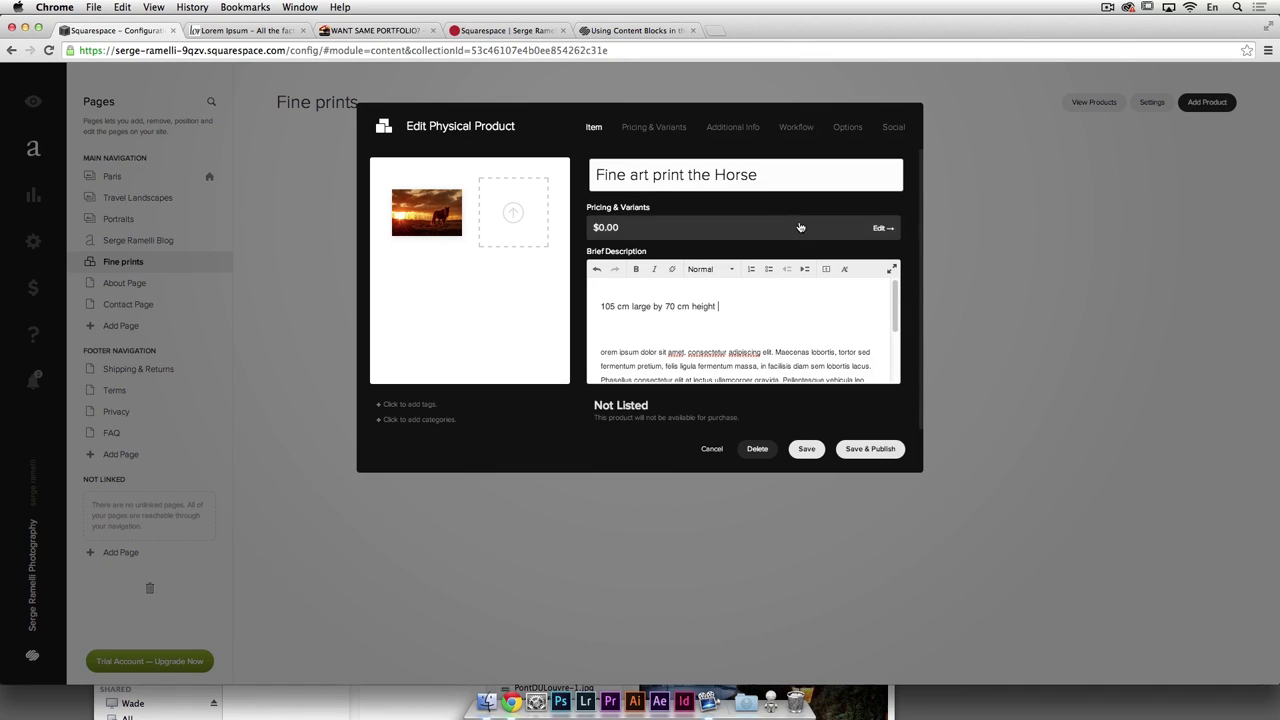
scroll(810, 340, down, 1)
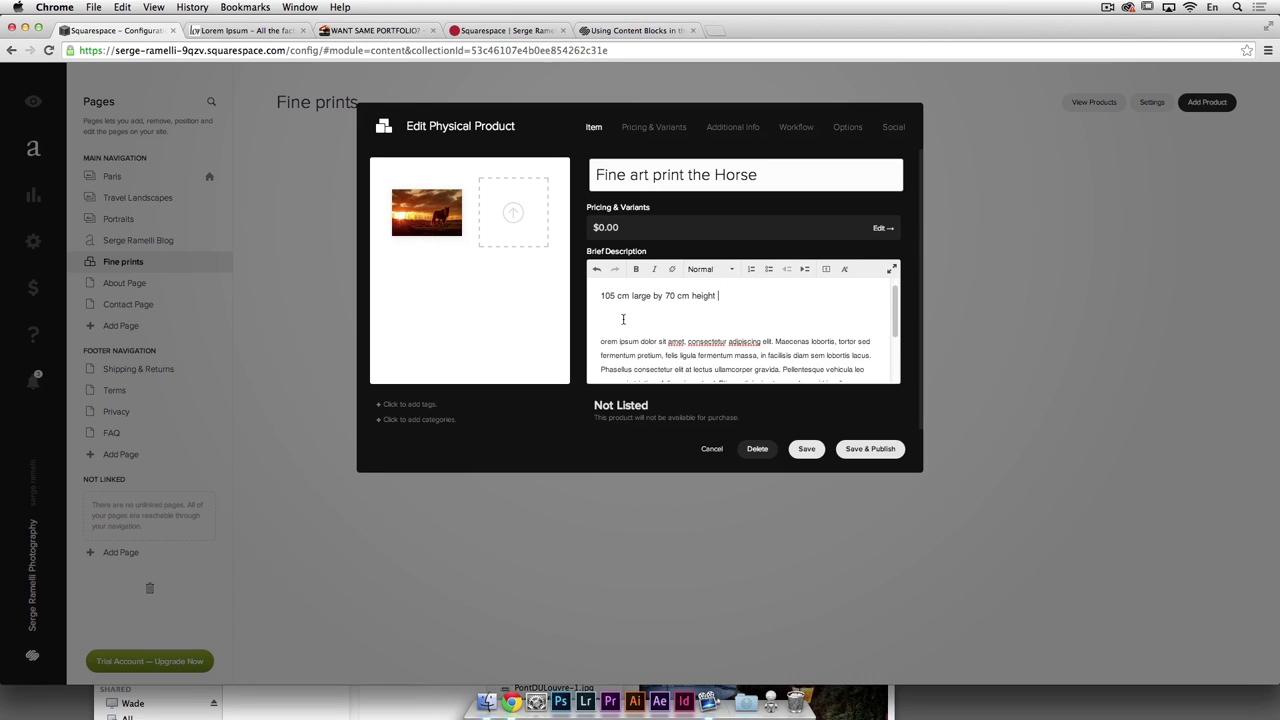
click(593, 298)
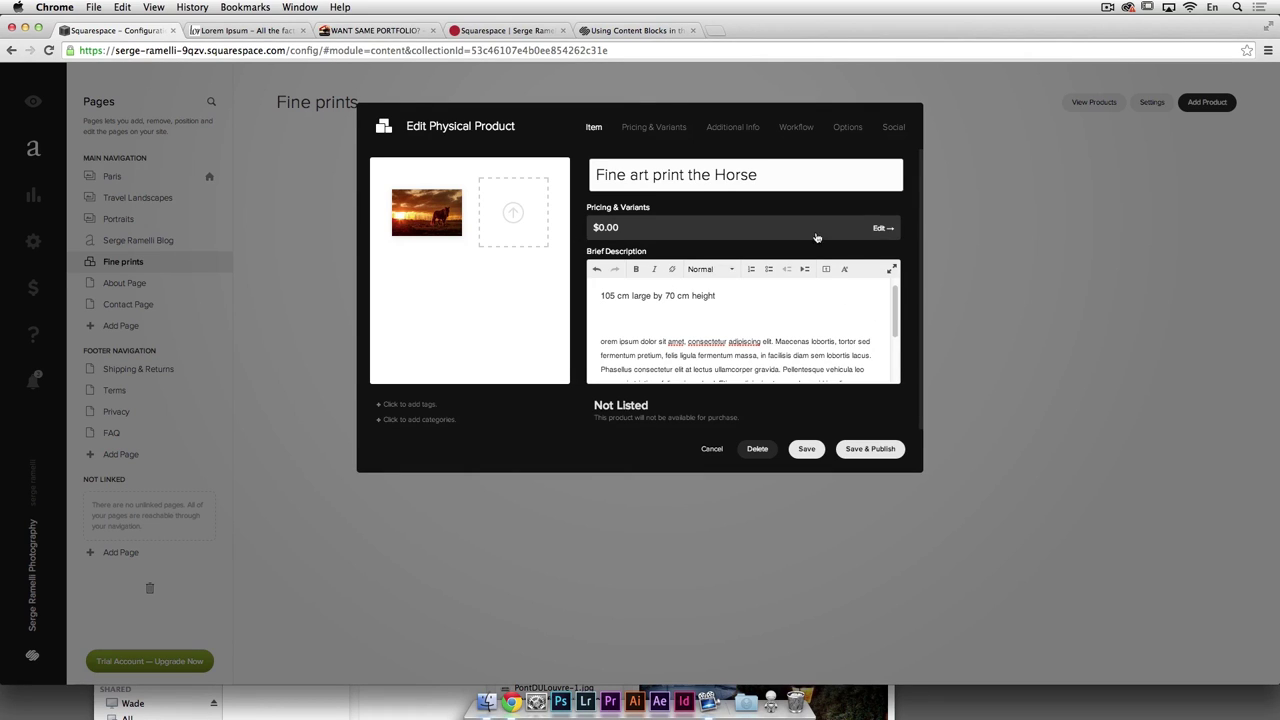
click(882, 228)
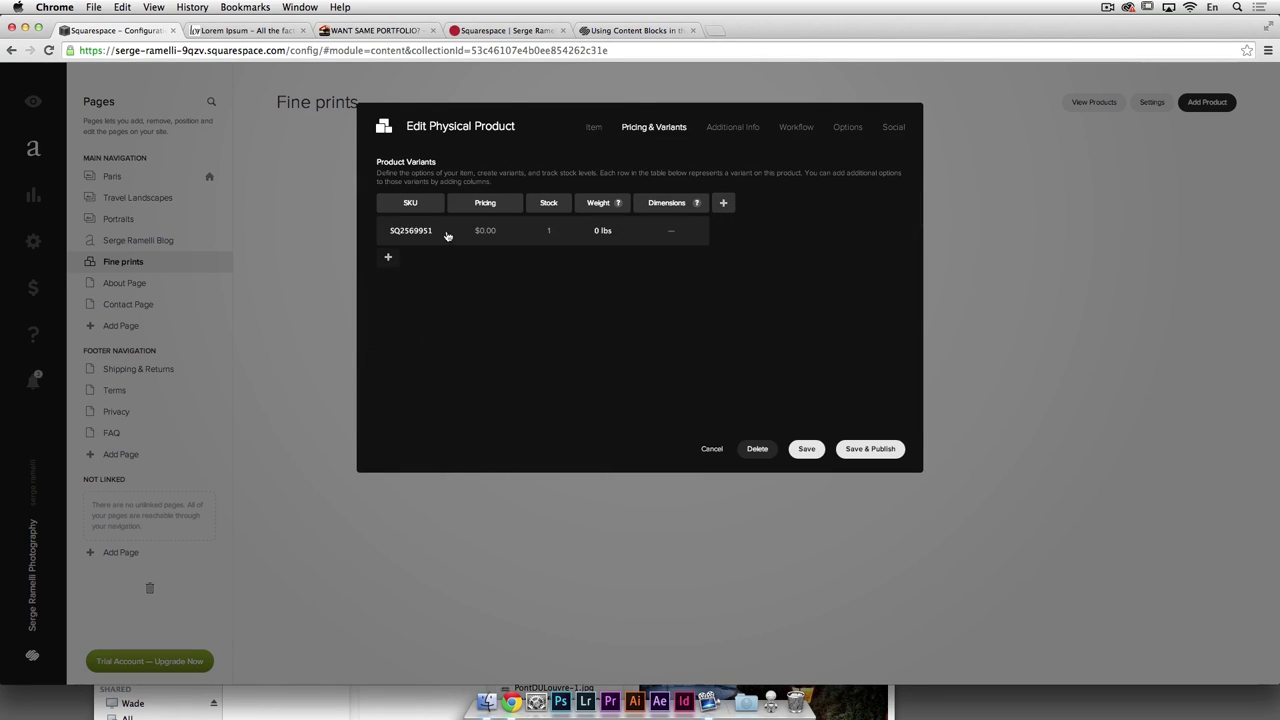
click(388, 256)
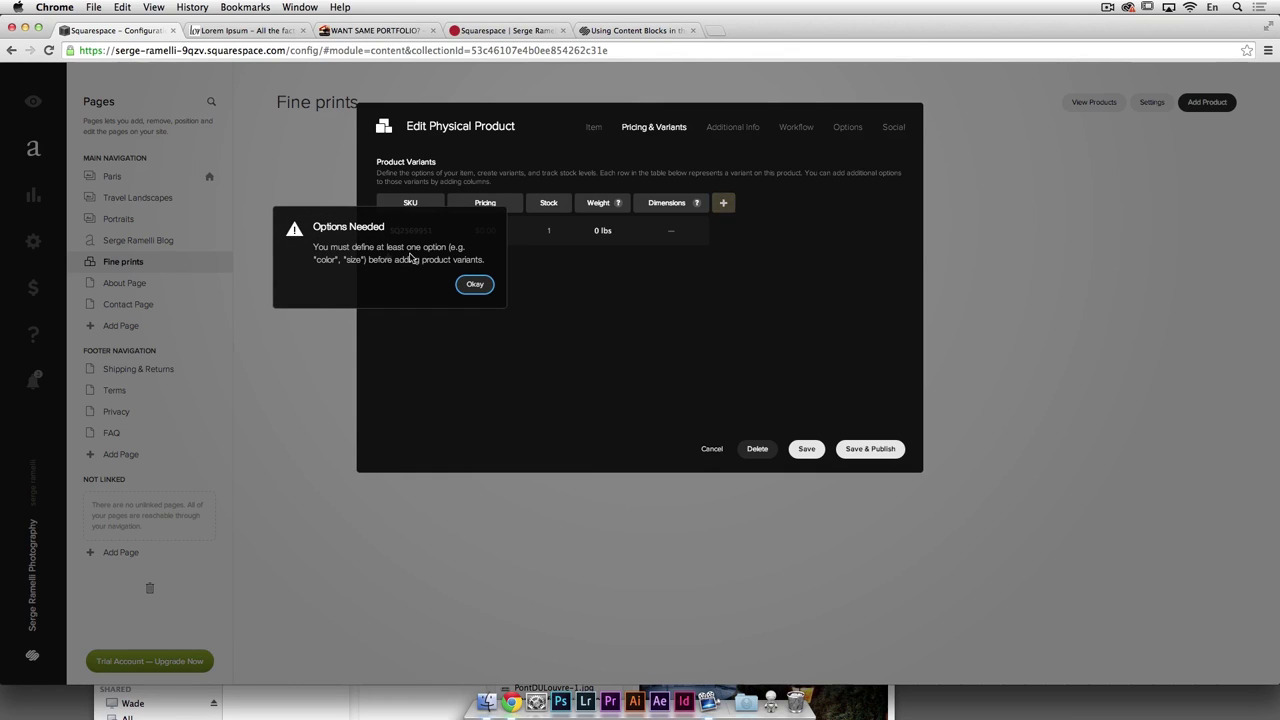
Step: Price the first variant at $300, on sale for $200
key(Return)
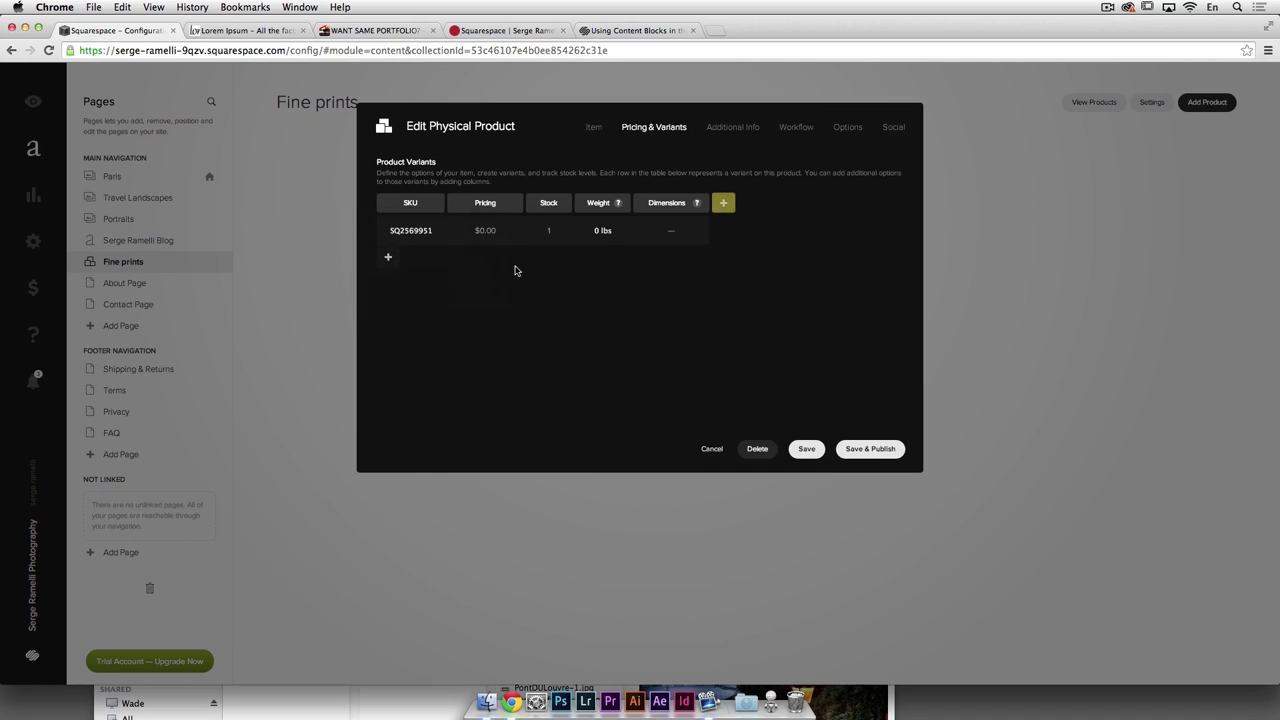
click(485, 231)
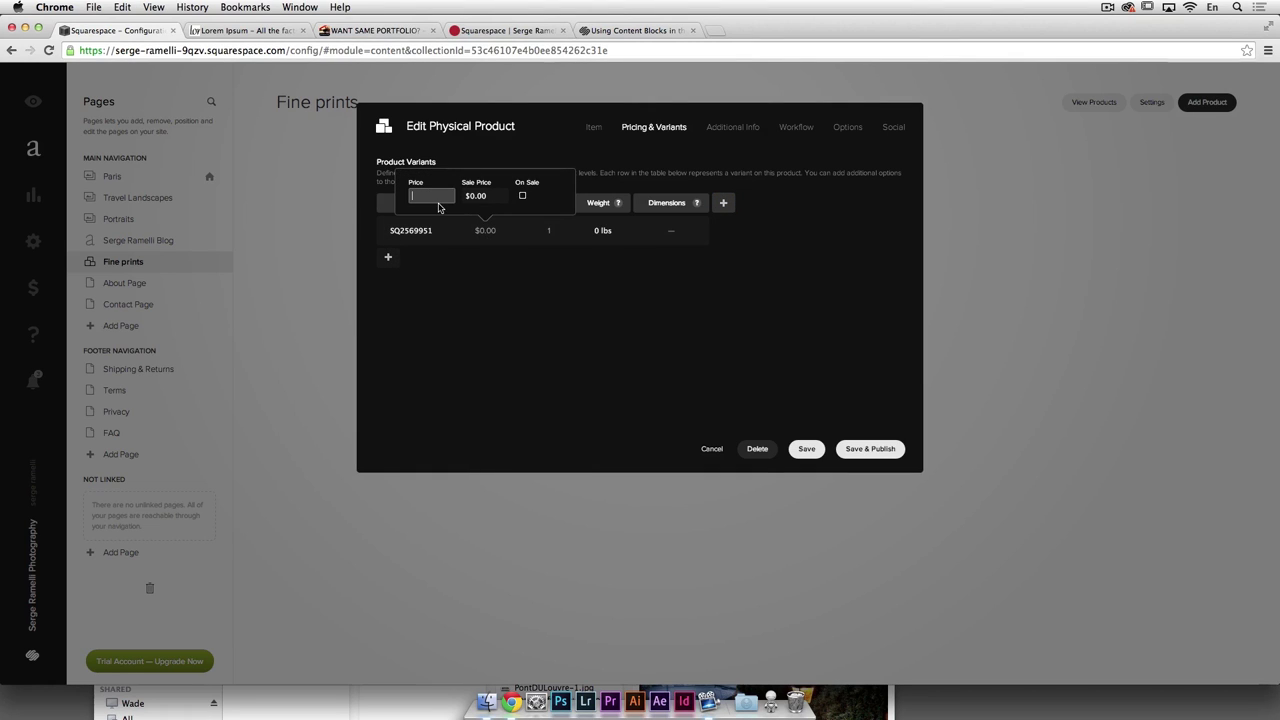
text(200)
key(Return)
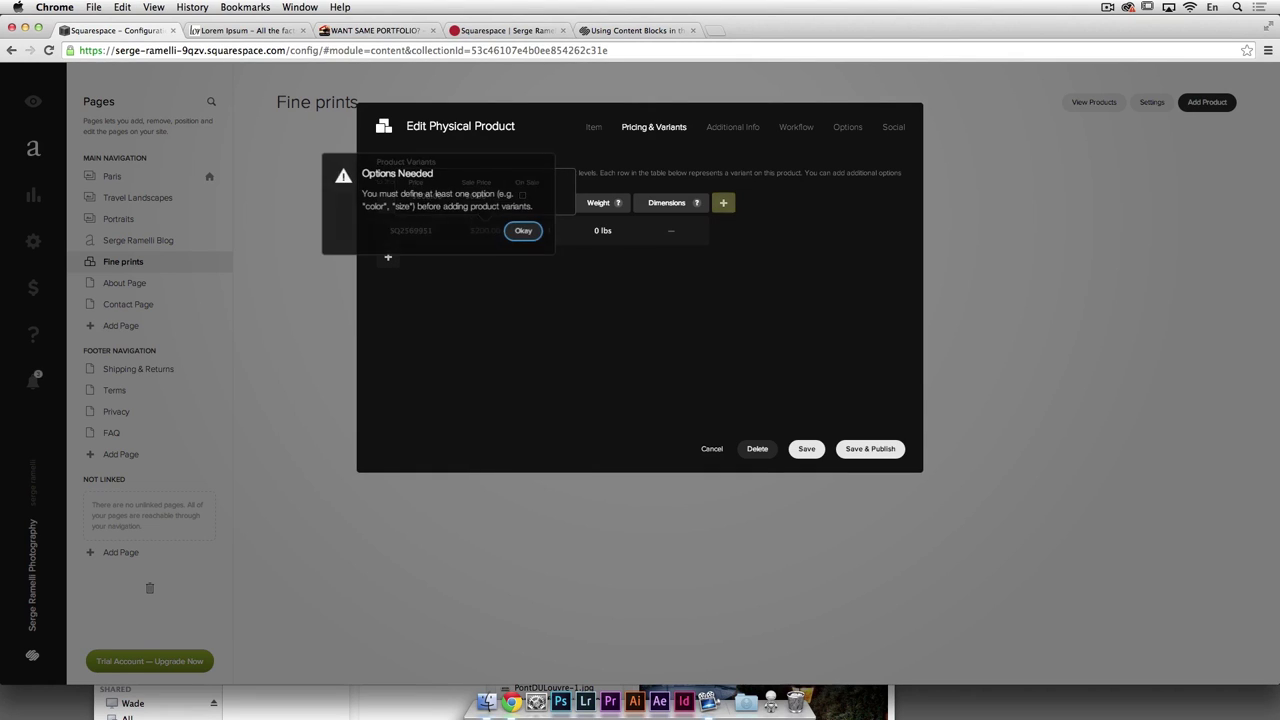
click(521, 231)
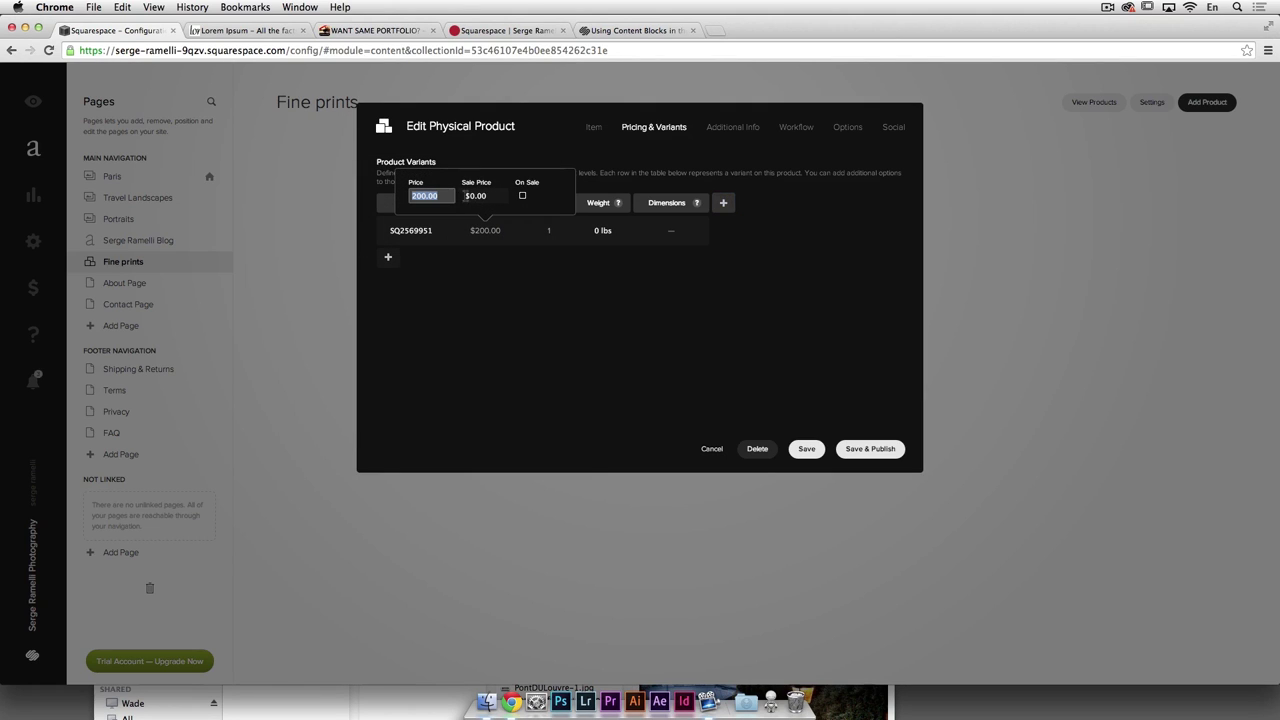
click(476, 196)
text(200)
click(522, 195)
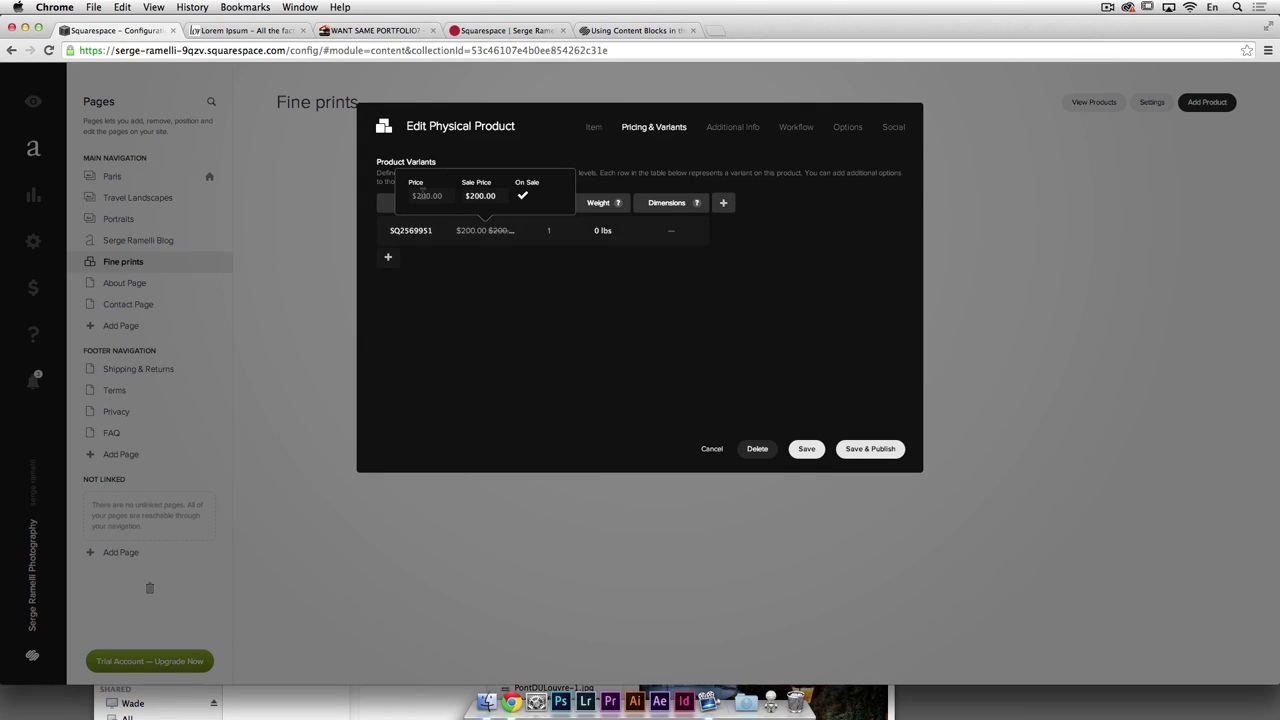
drag(444, 195, 407, 195)
click(522, 196)
text(000)
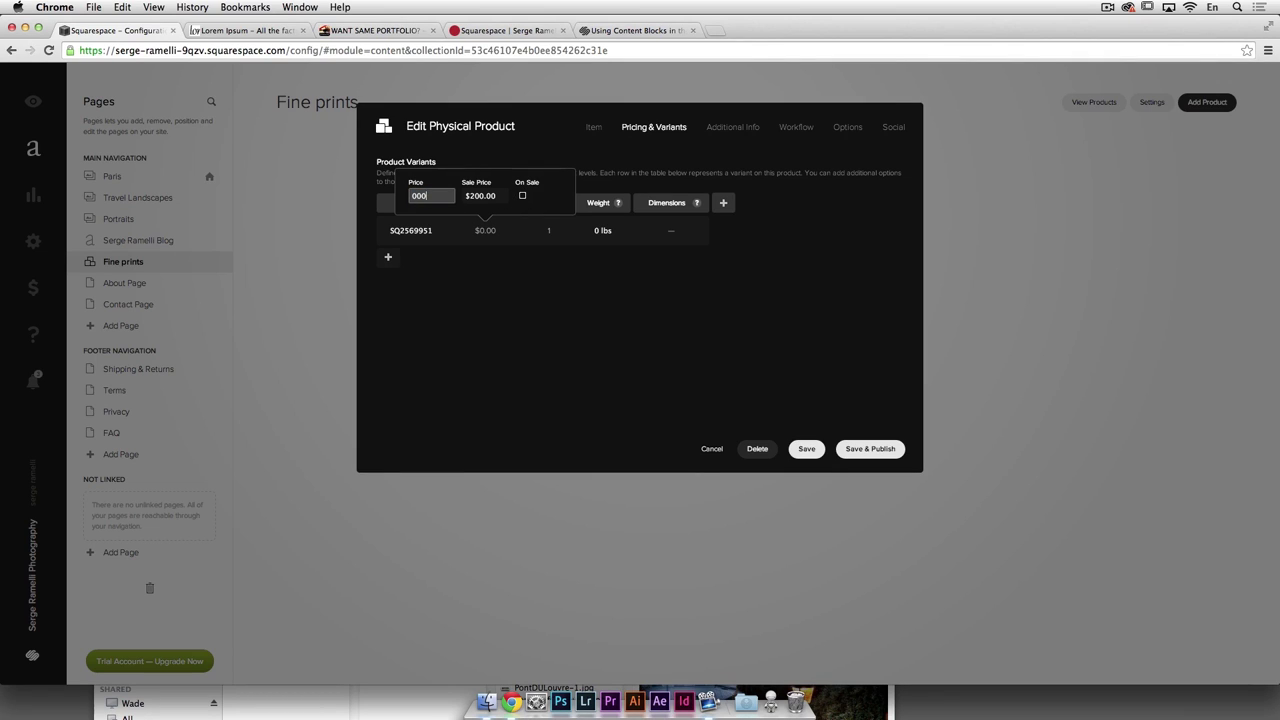
text(300)
key(Tab)
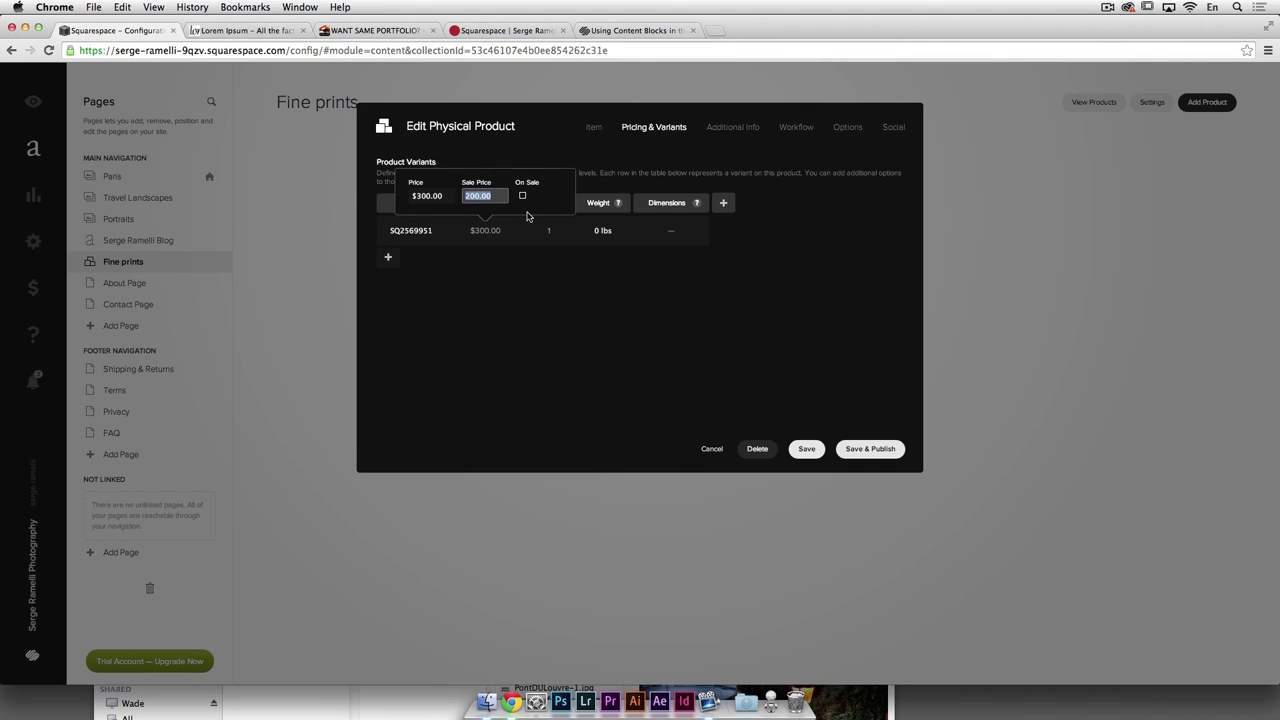
click(522, 195)
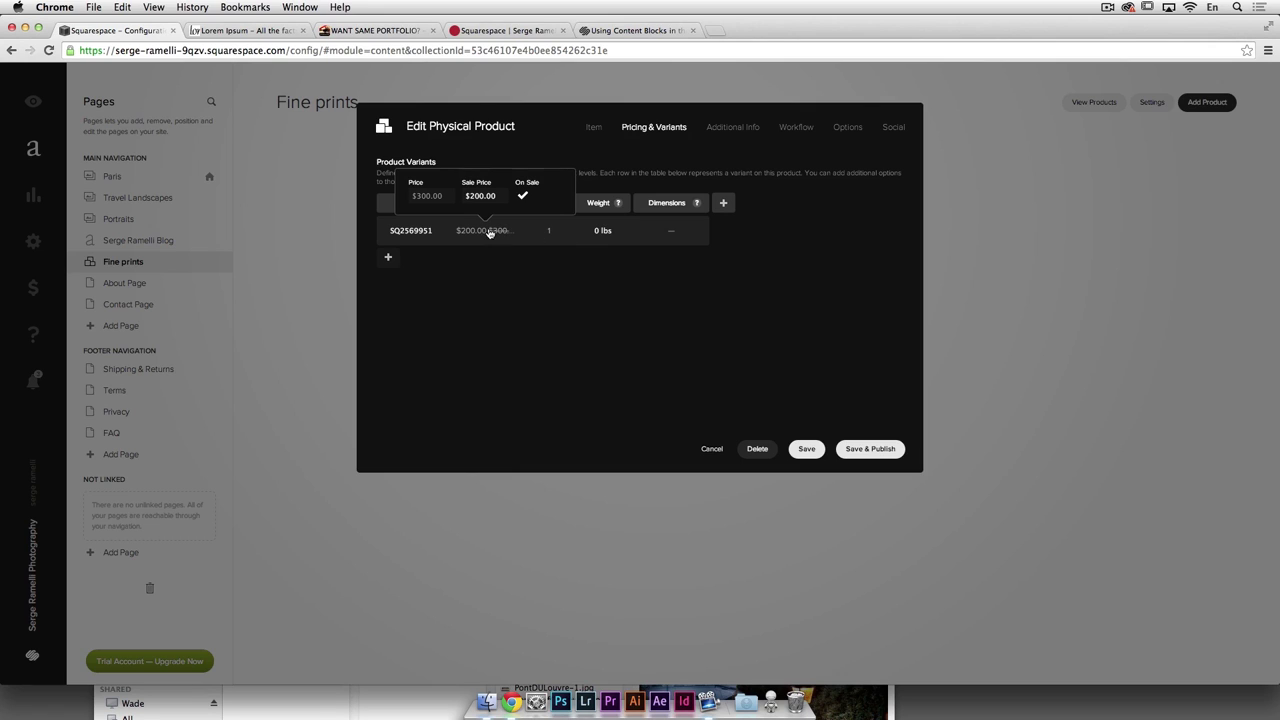
Step: Set the variant's weight to 3 lb and dimensions to 125 × 70 × 5 in
click(620, 236)
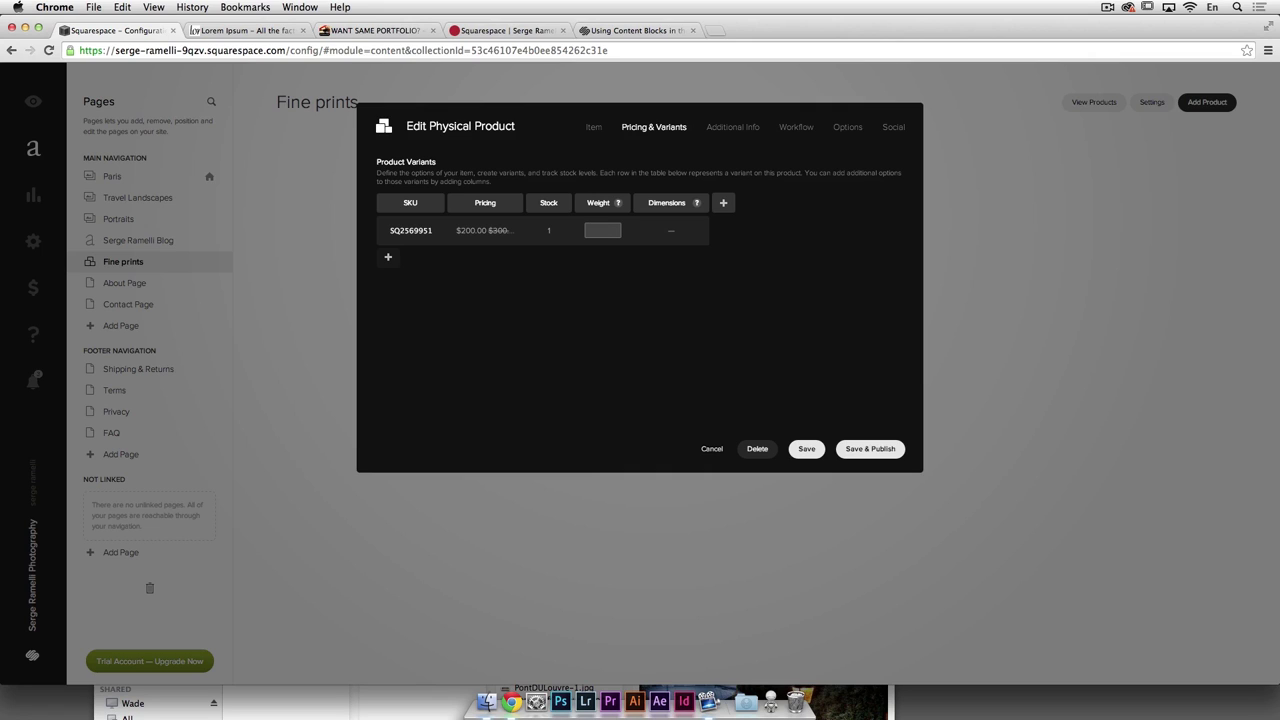
click(671, 234)
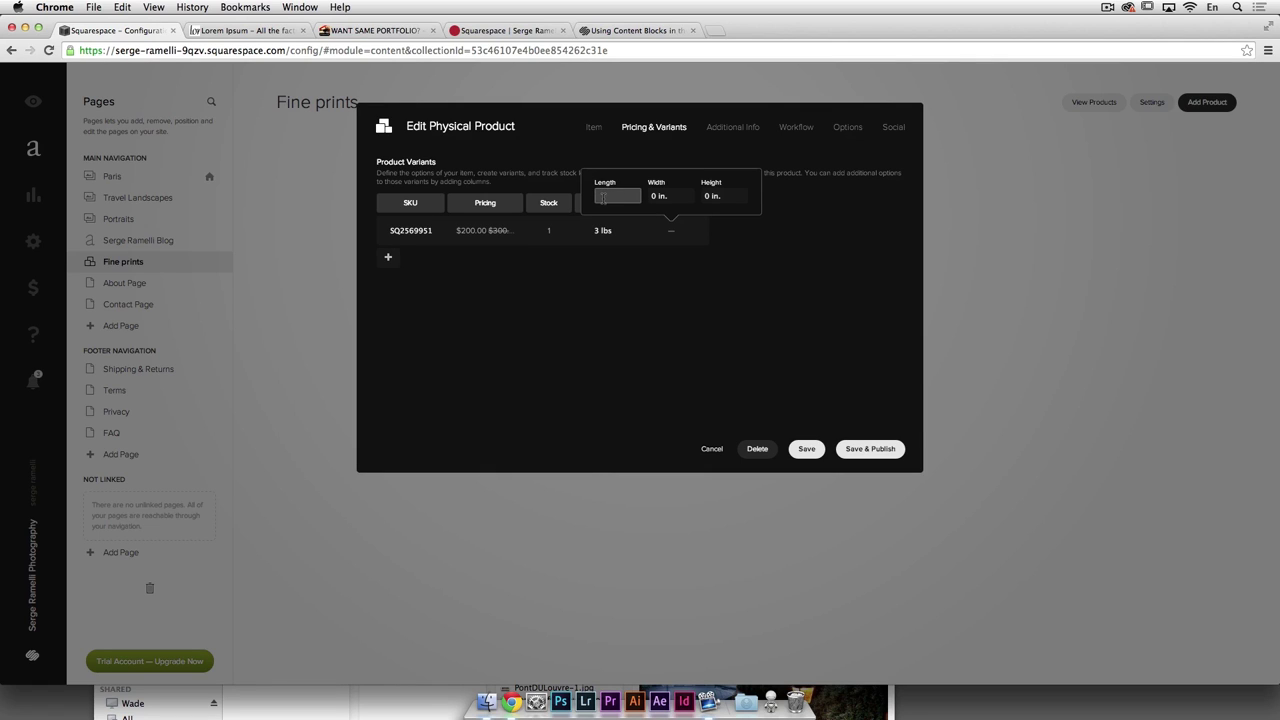
click(660, 195)
click(620, 195)
text(125)
click(666, 196)
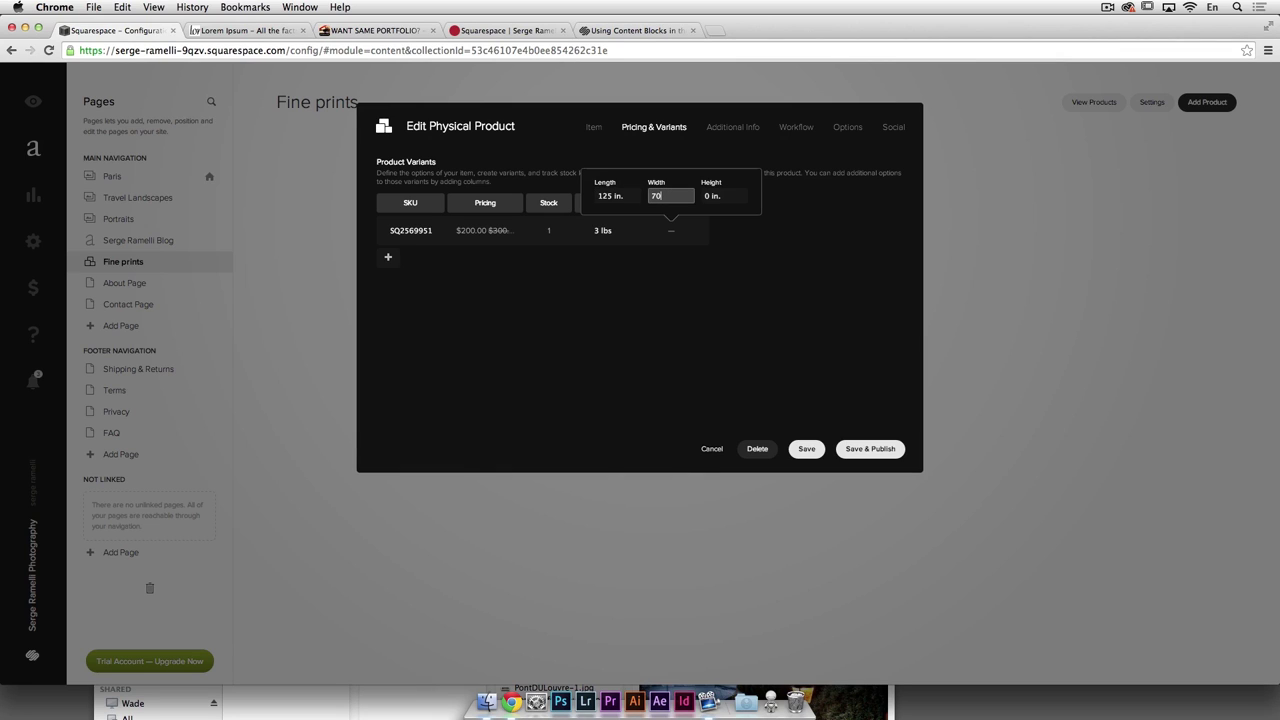
text(70)
click(713, 197)
text(5)
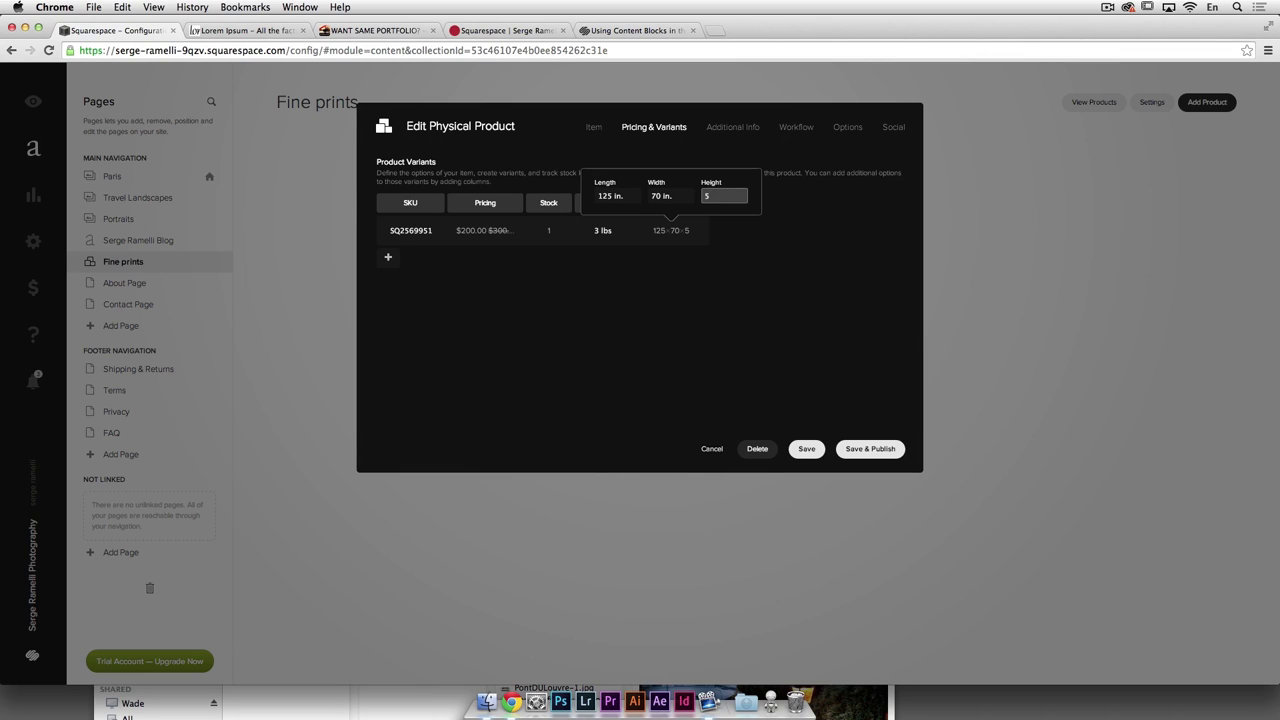
key(Return)
Step: Dismiss the Options Needed warnings and start a new option column for the variants
click(798, 225)
click(389, 260)
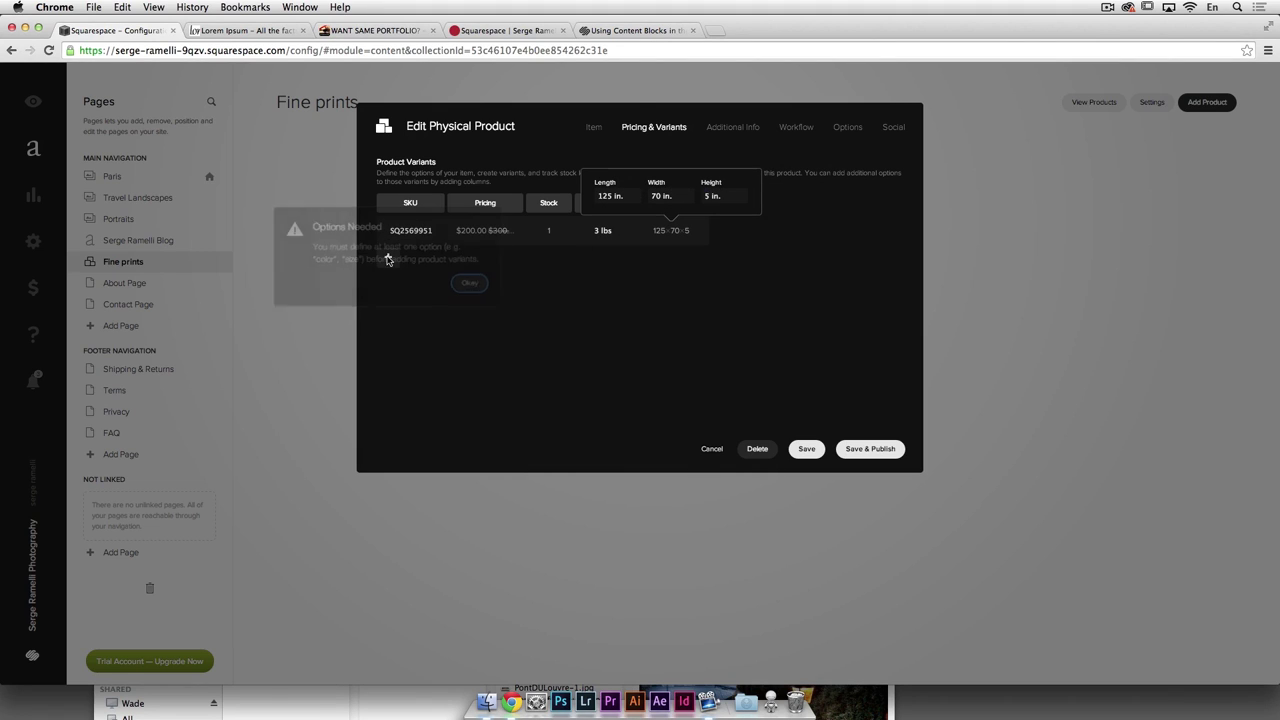
click(472, 288)
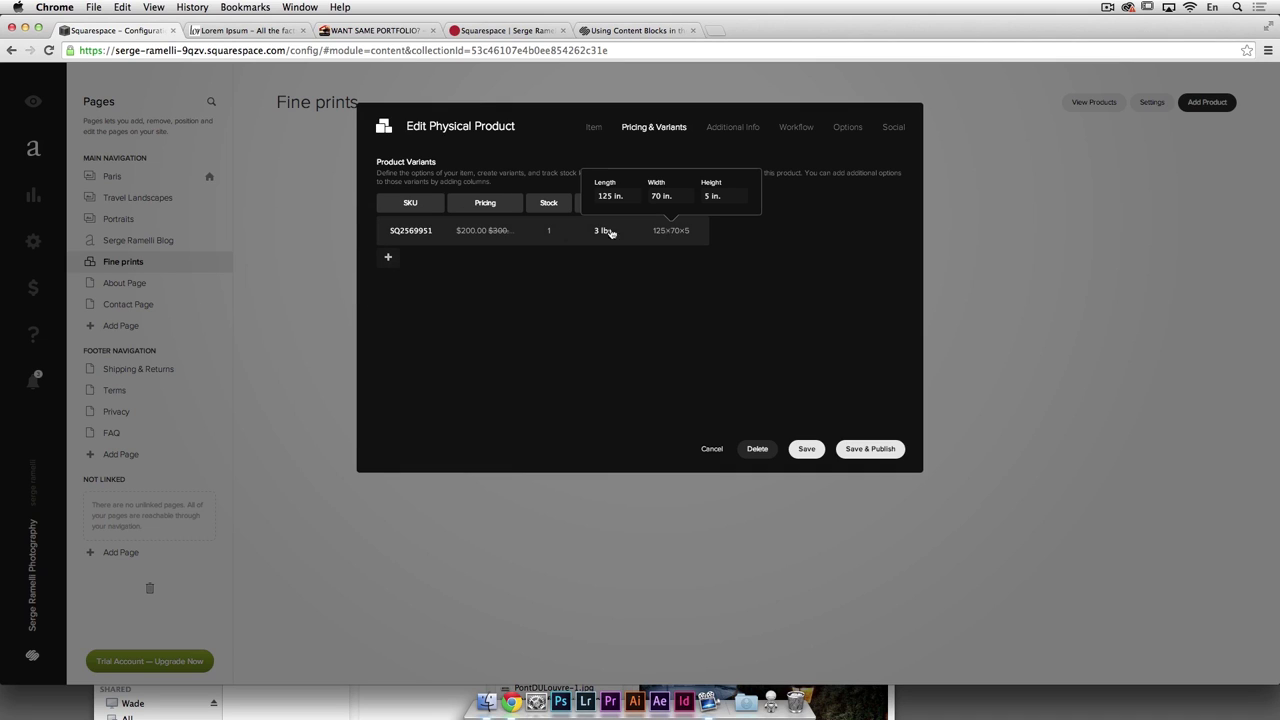
click(418, 231)
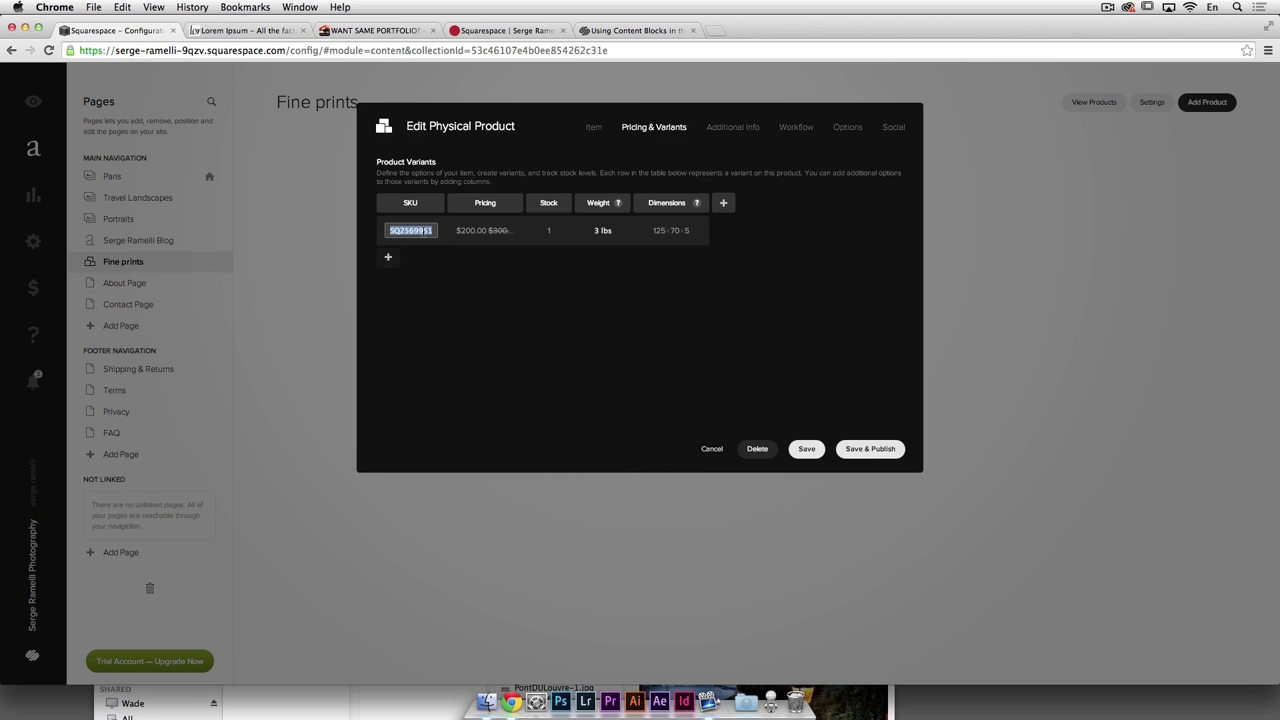
key(Return)
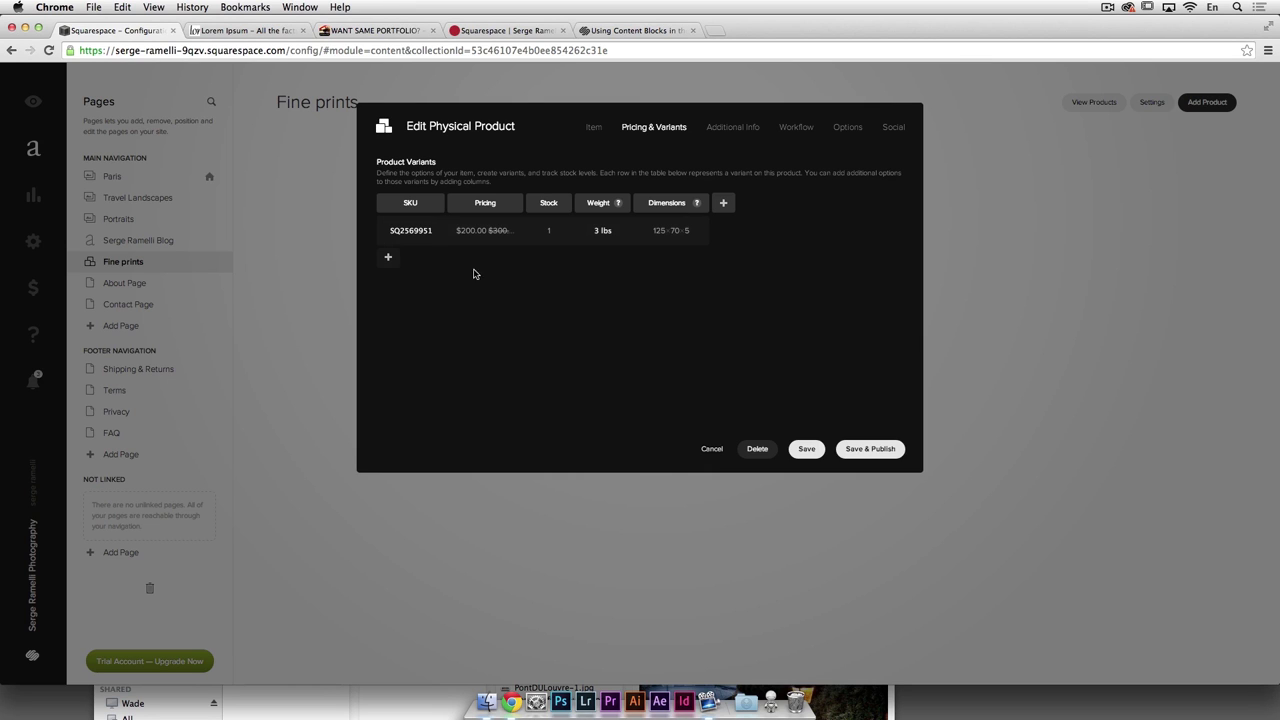
click(723, 205)
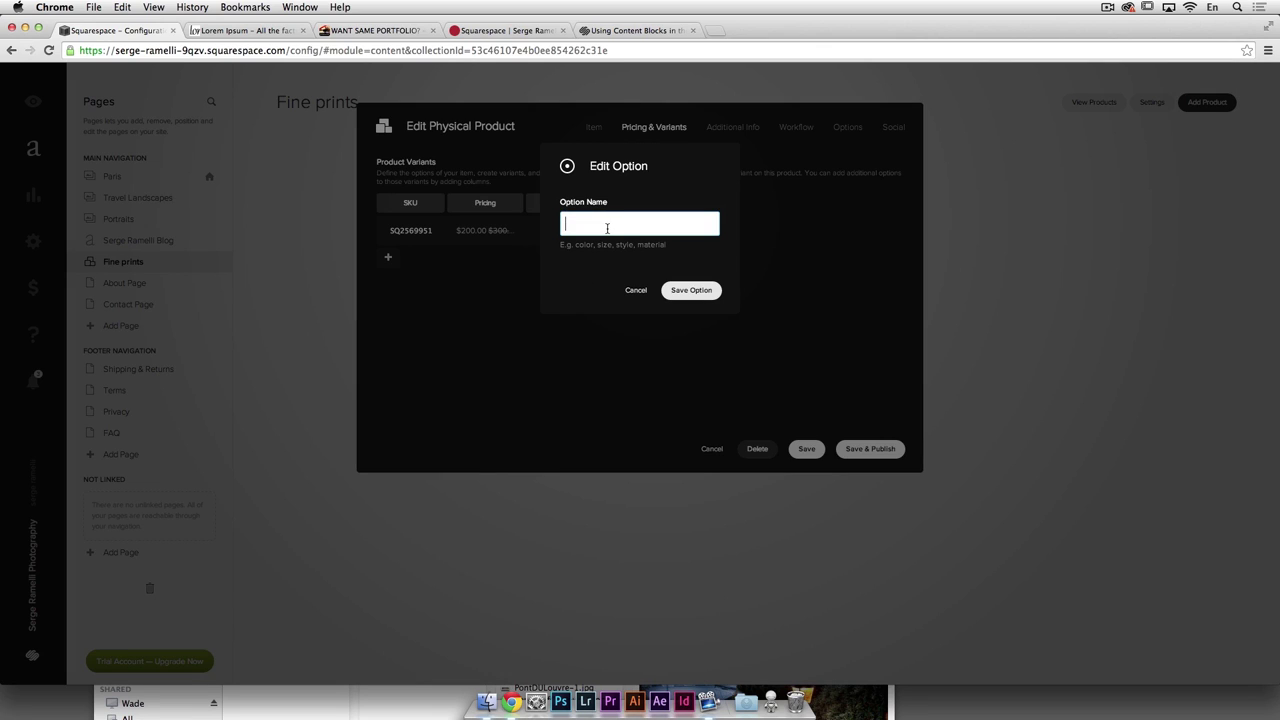
Step: Add an option named Small with value 200, creating a second variant
text(Small)
click(706, 289)
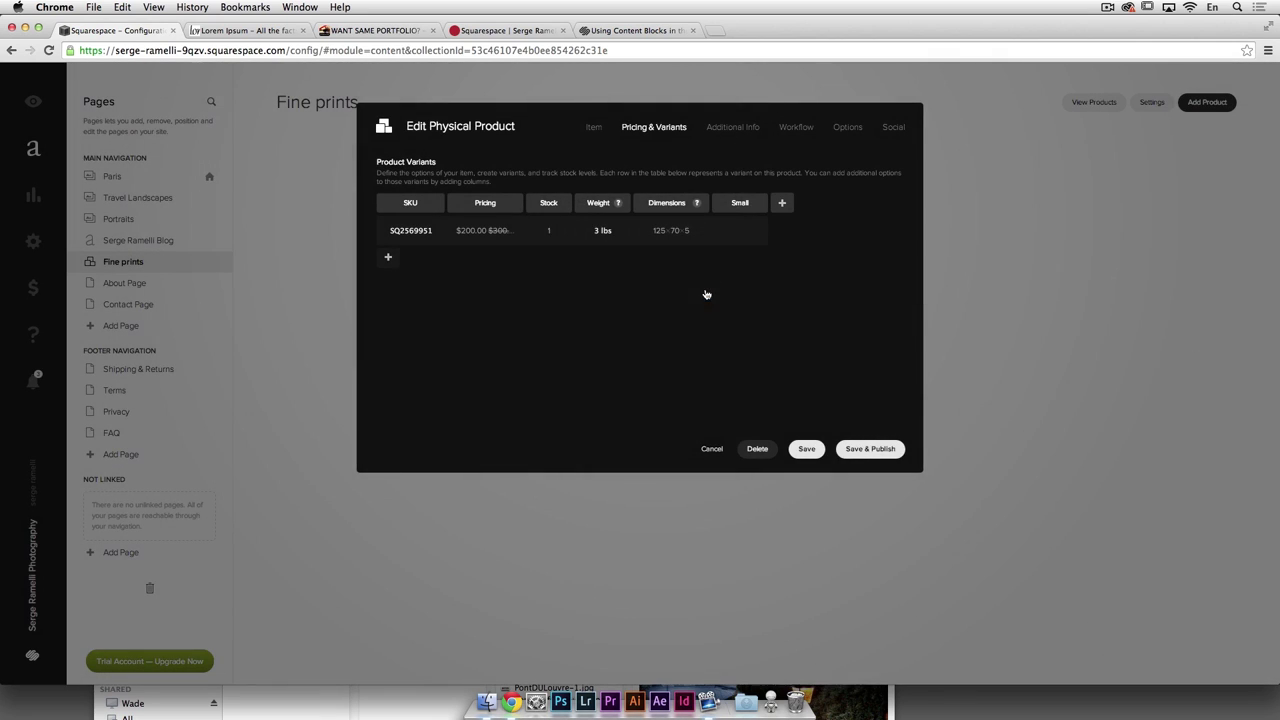
click(740, 231)
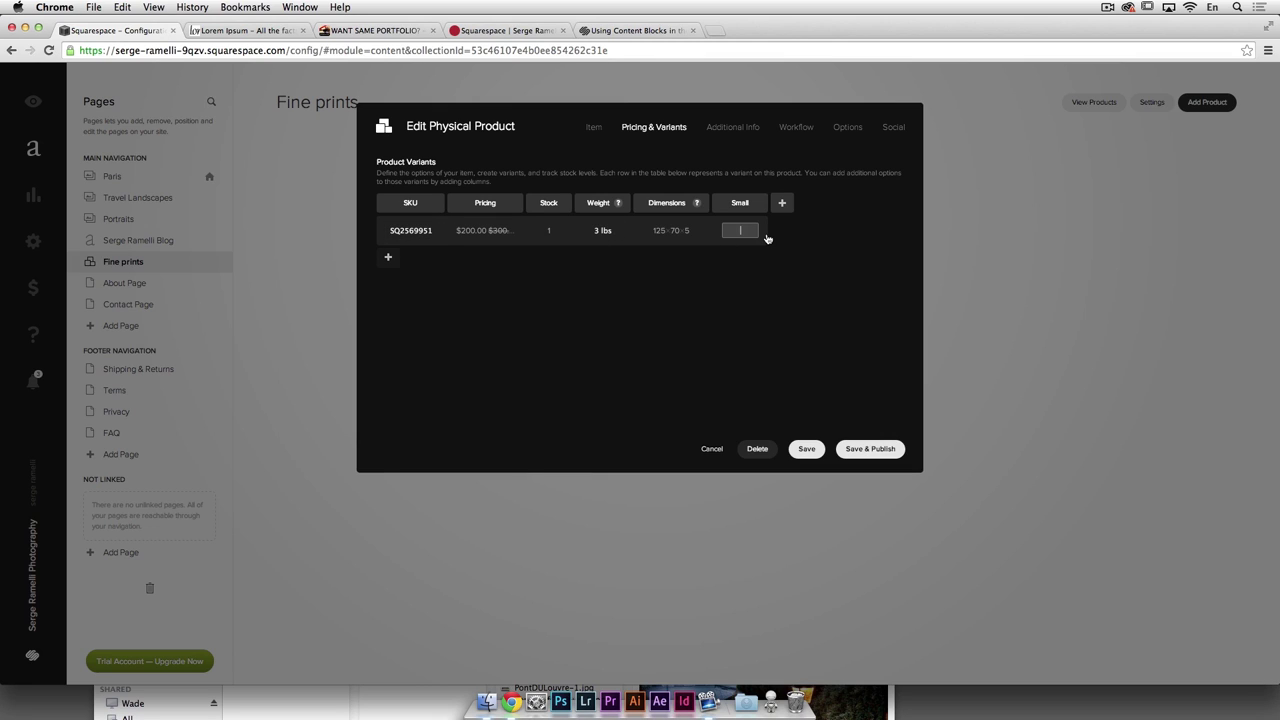
text(200)
key(Return)
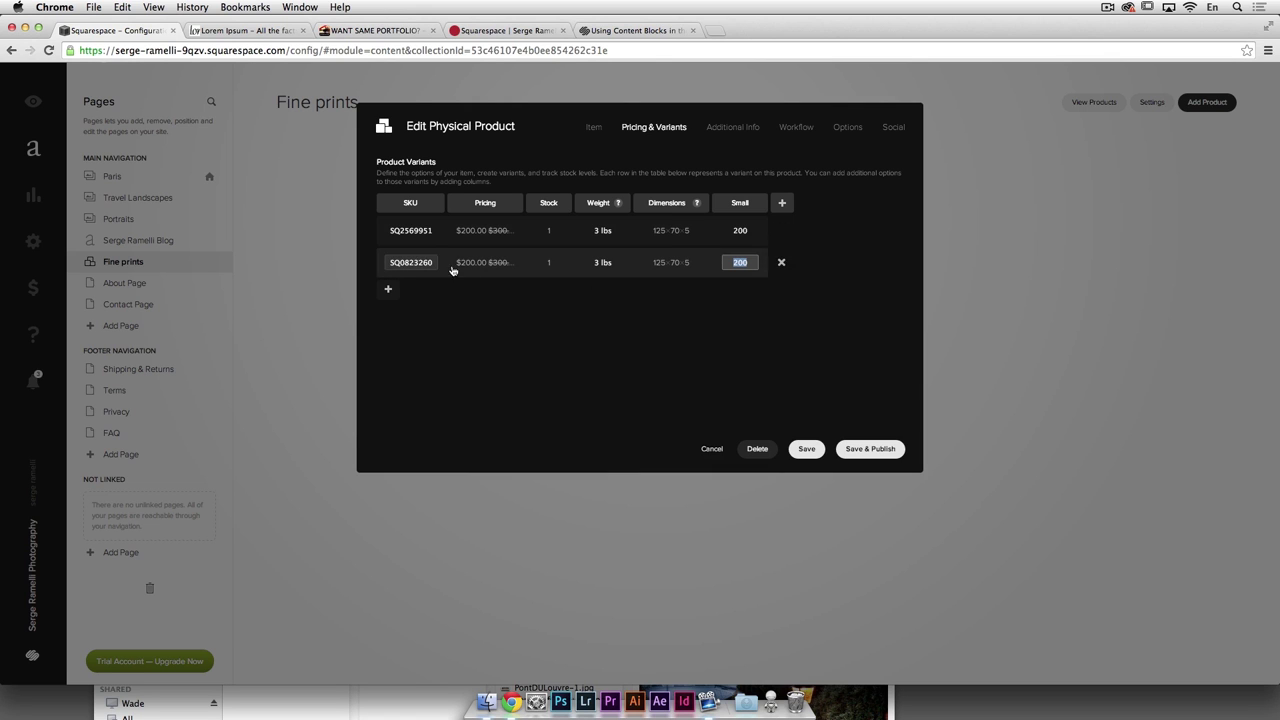
Step: Rename the Small option to Size
click(740, 202)
key(Escape)
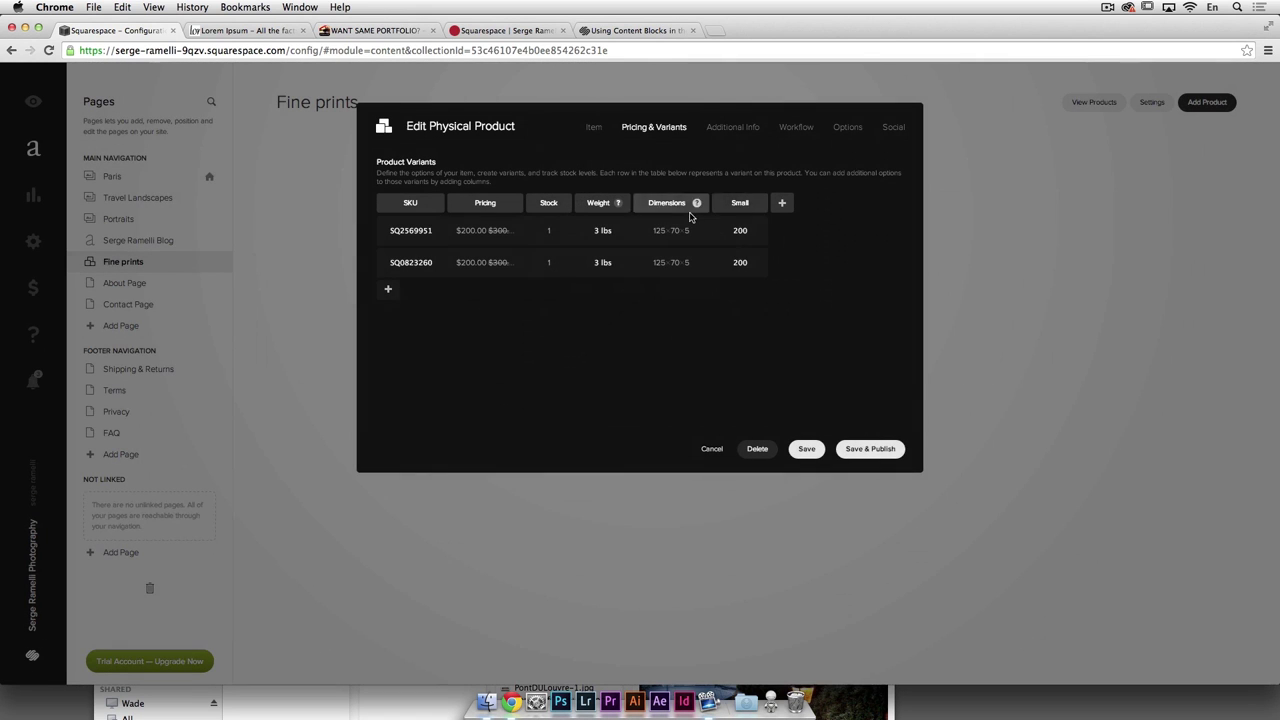
click(754, 205)
key(Escape)
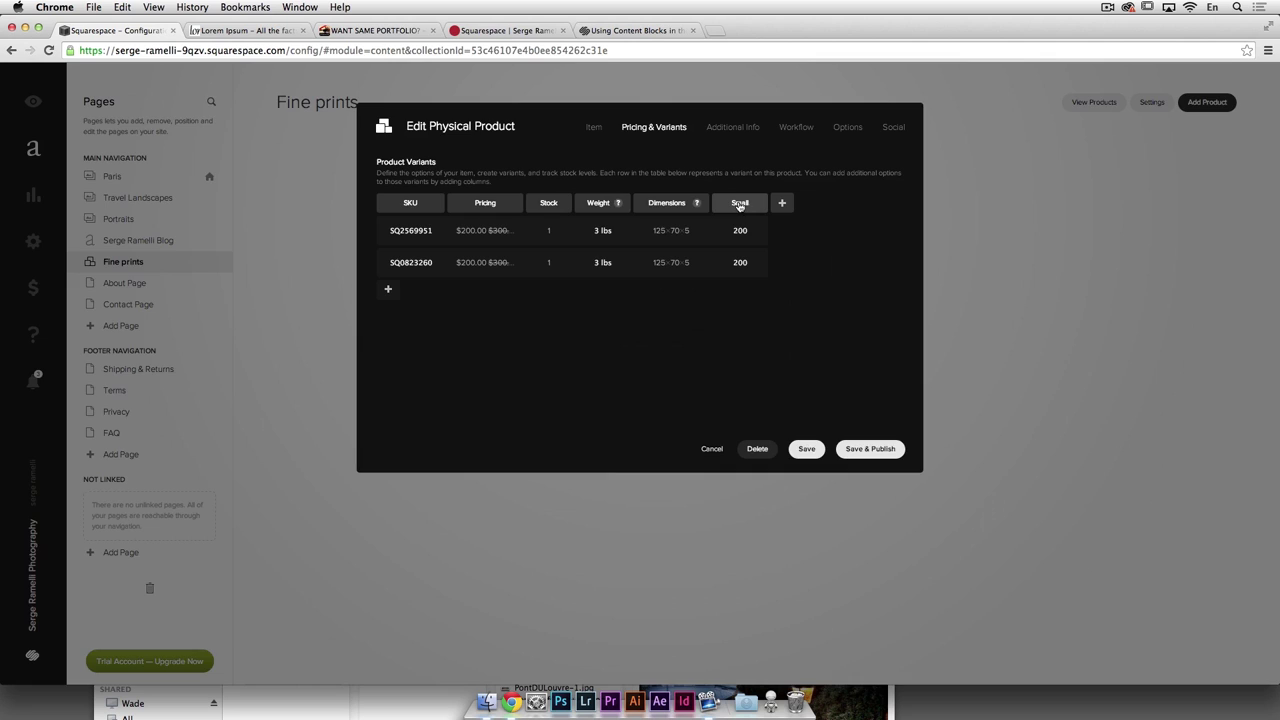
click(731, 205)
drag(600, 224, 540, 226)
text(Siwe)
key(BackSpace)
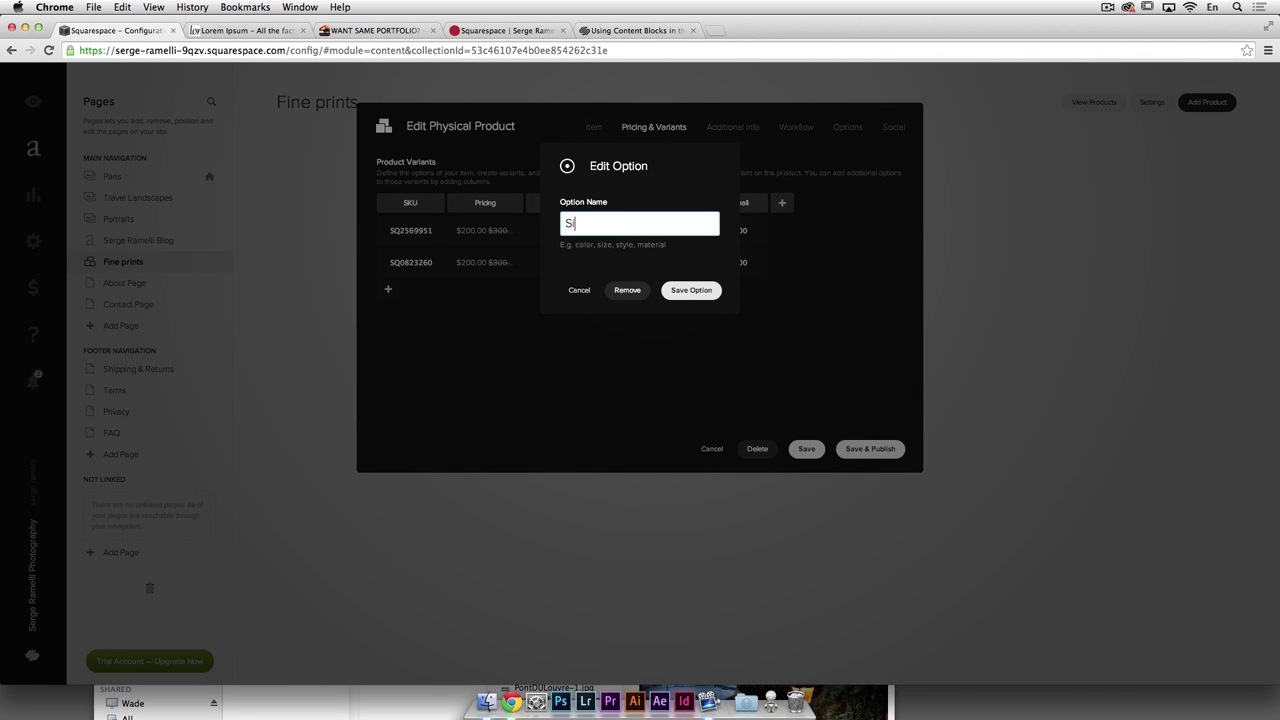
text(ze)
click(688, 291)
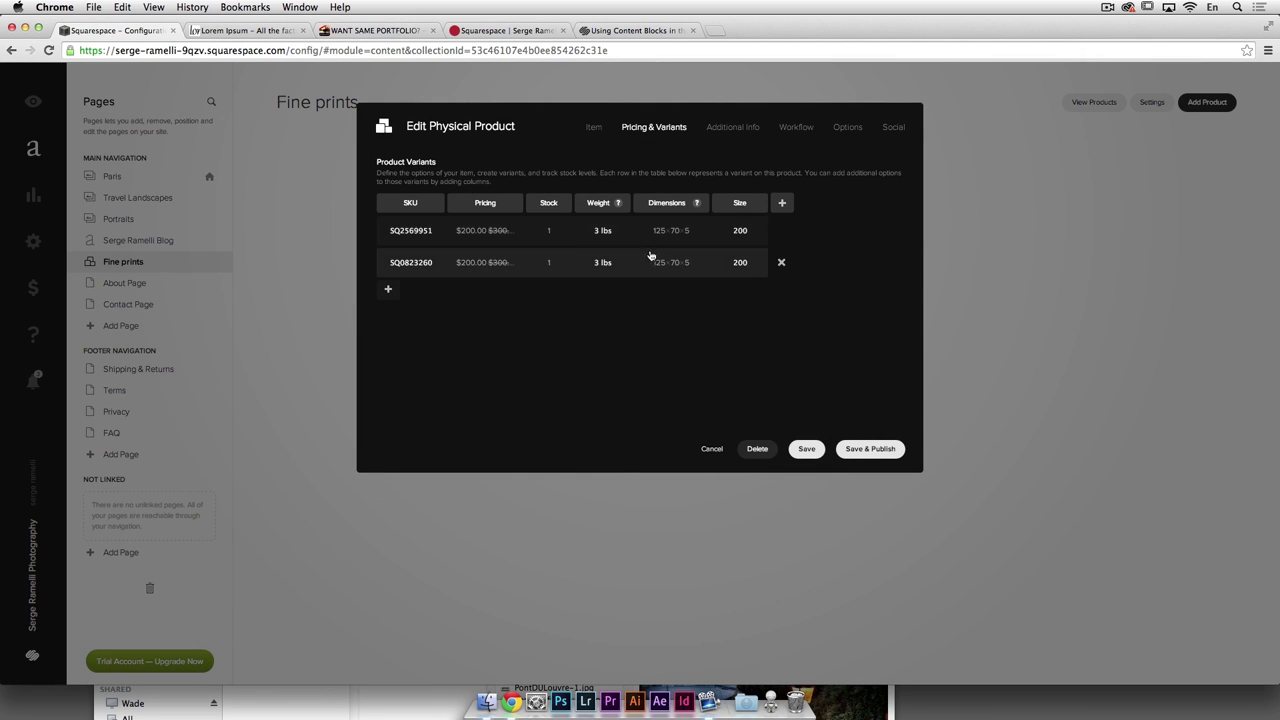
Step: Price the second variant at $1,000 with a $900 sale price
click(494, 265)
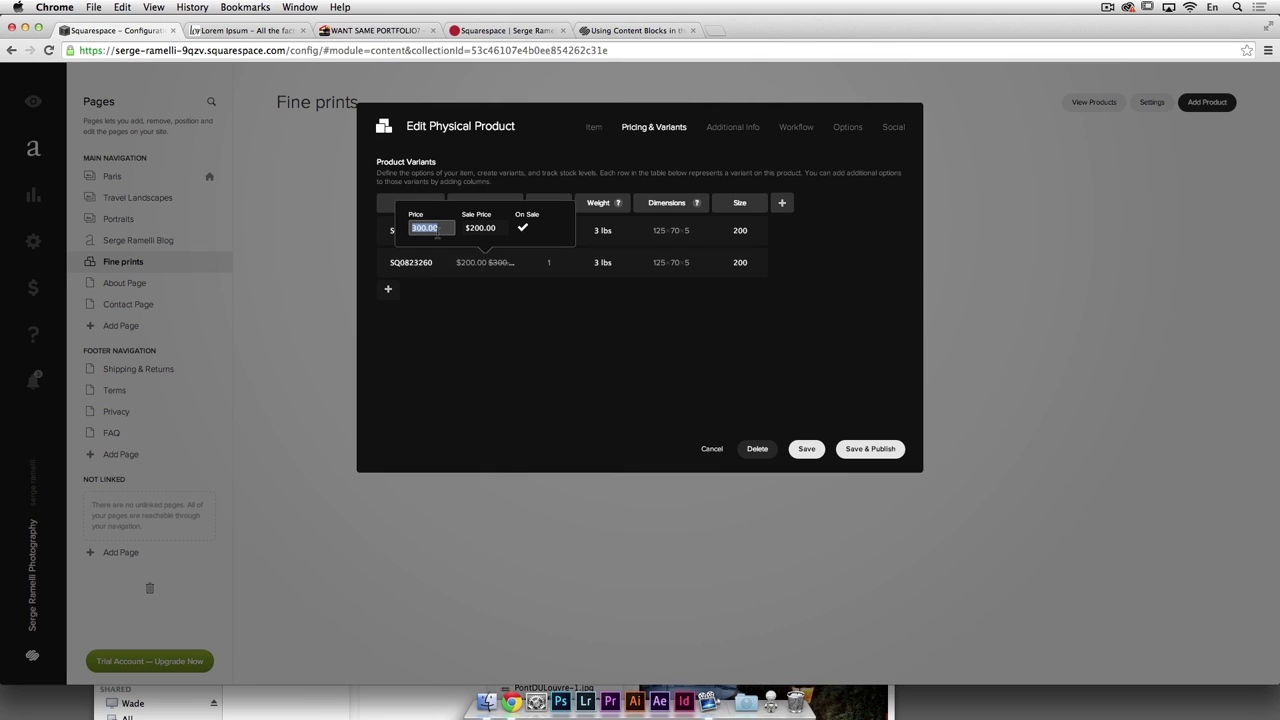
text(1000)
key(Tab)
text(92)
key(BackSpace)
text(00)
key(Tab)
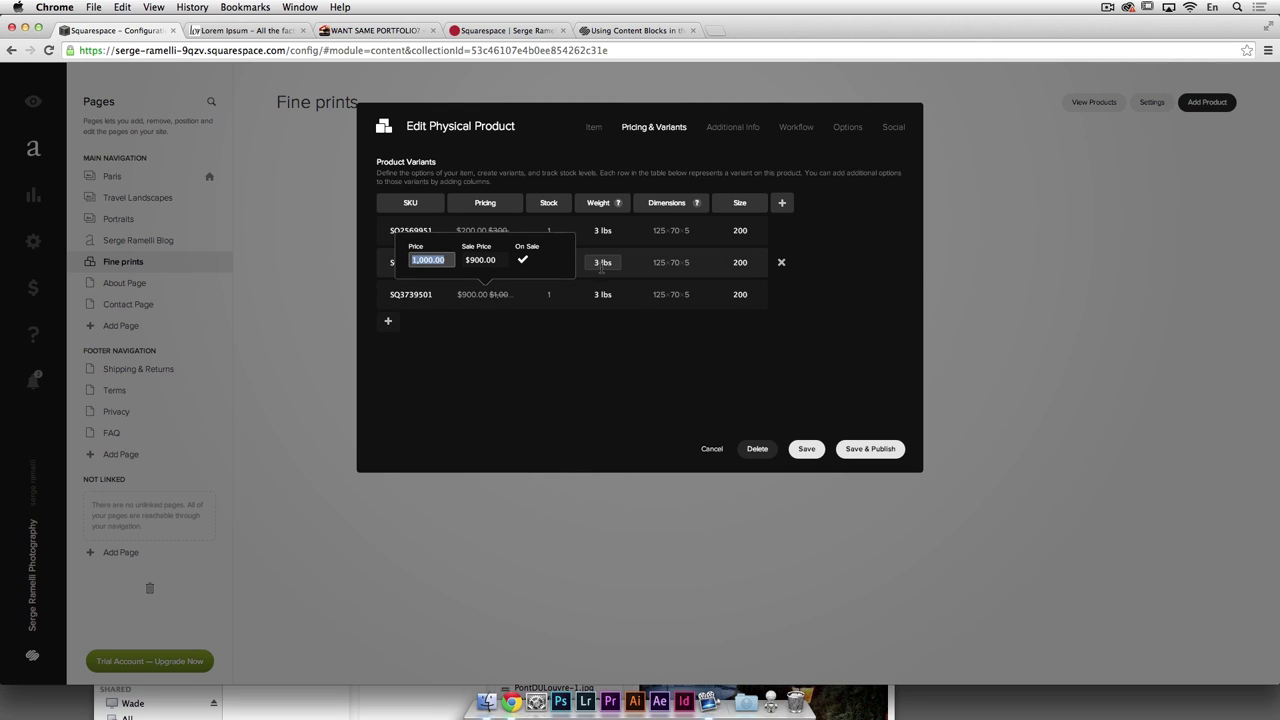
Step: Give the second variant 10 lbs weight and 200 length, then delete the extra third variant
click(603, 262)
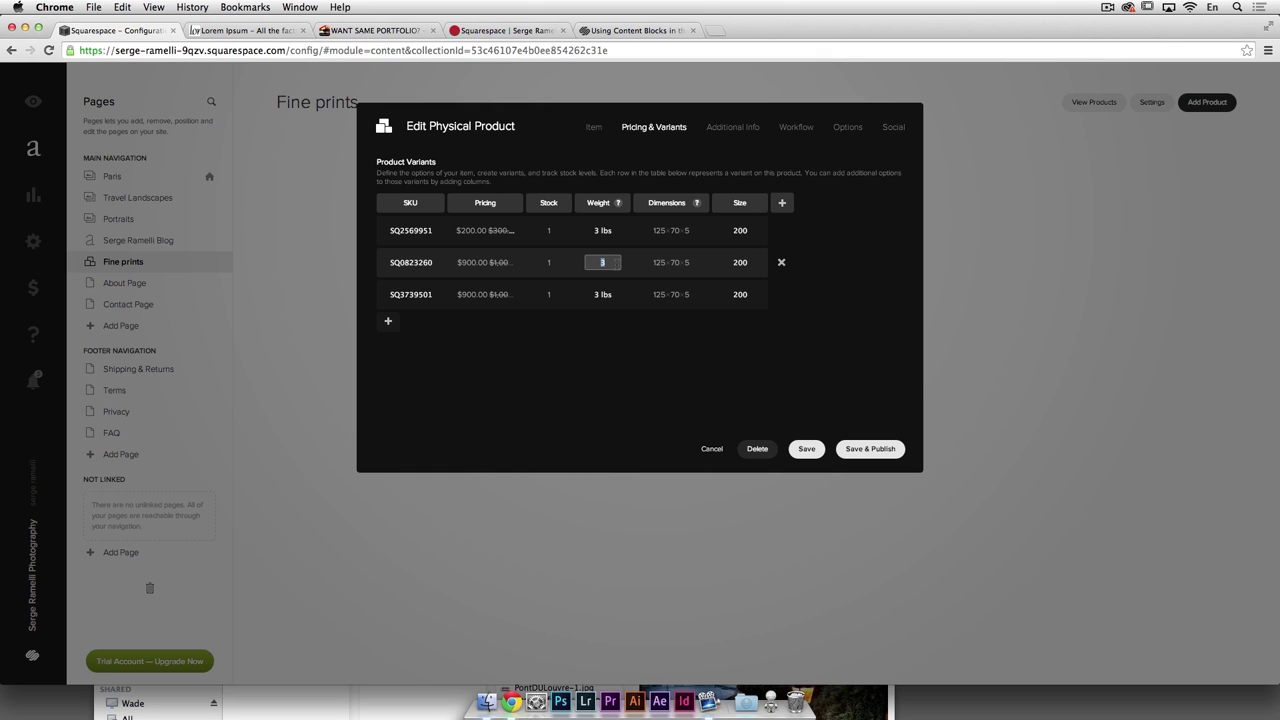
key(Tab)
text(200)
click(671, 294)
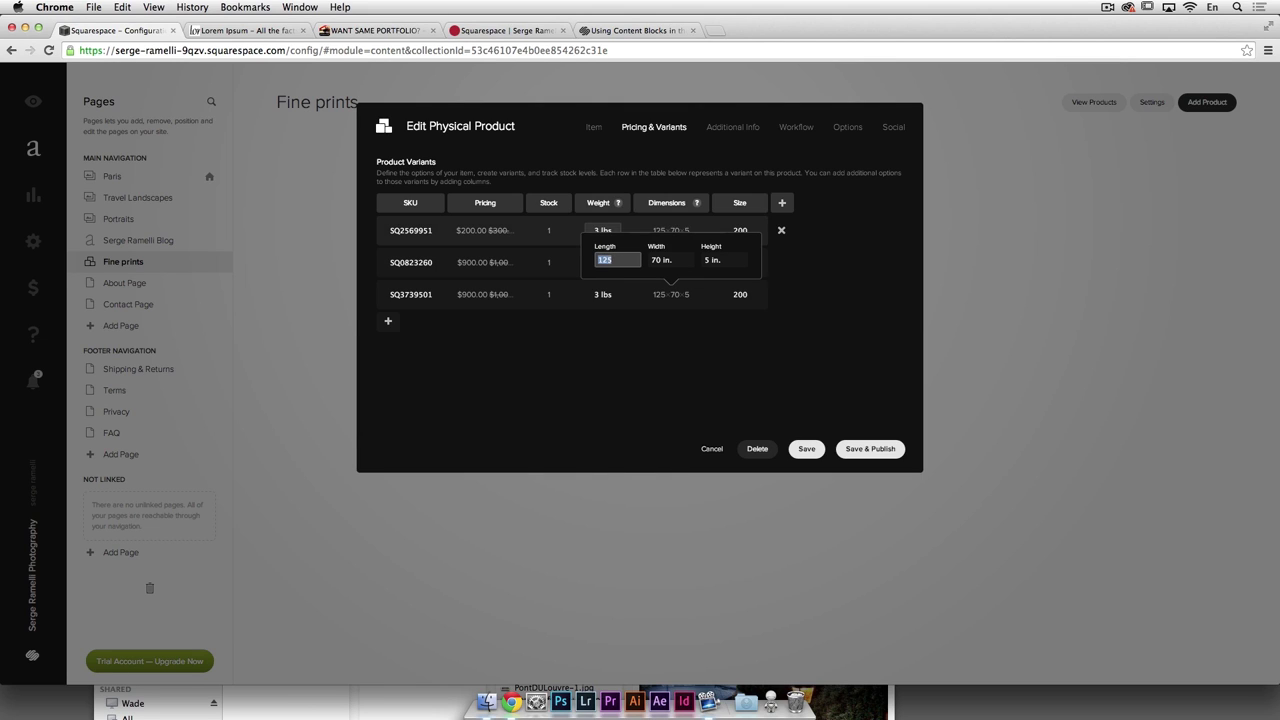
click(531, 340)
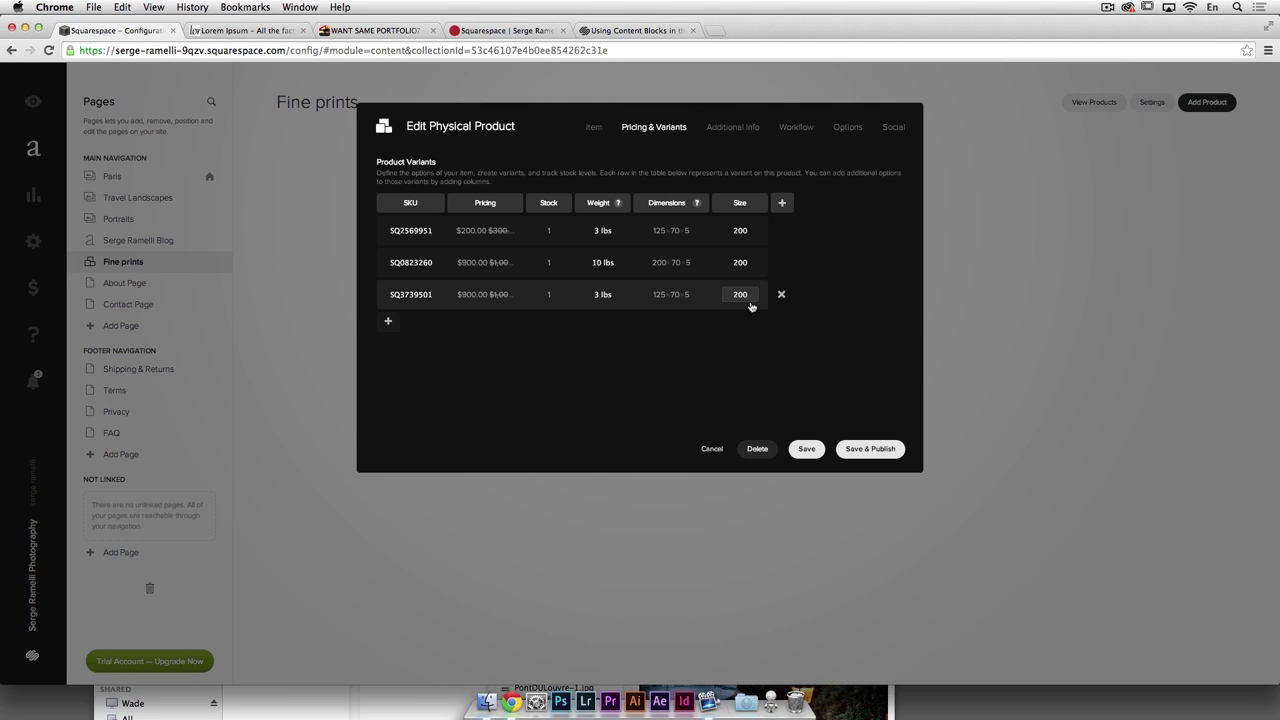
click(779, 298)
click(866, 315)
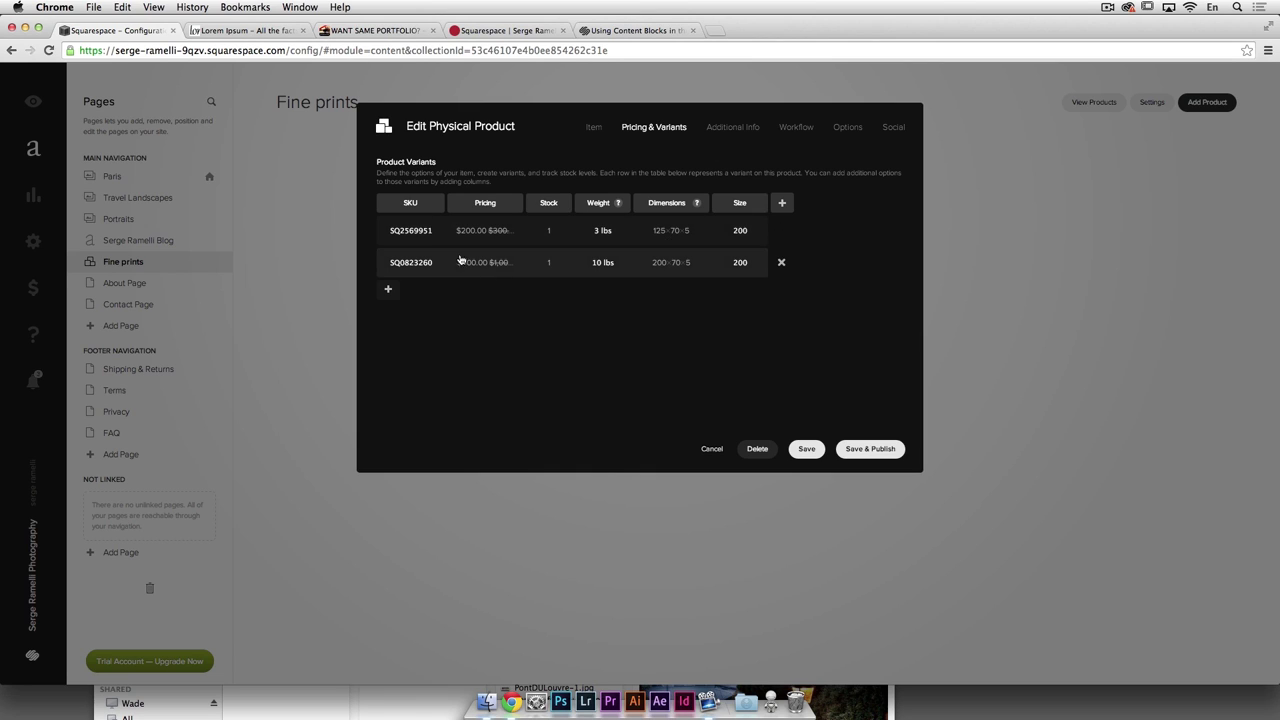
Step: View the product's Additional Info section, then its checkout Workflow settings
click(730, 130)
click(519, 224)
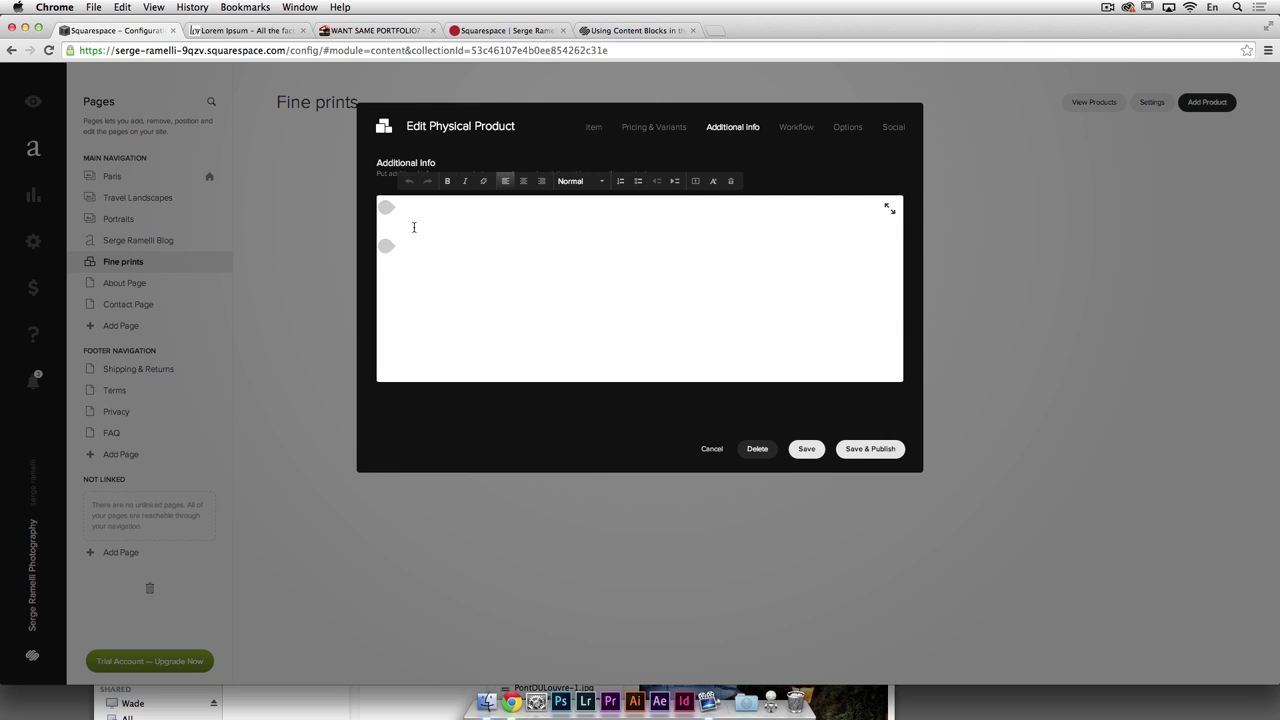
click(798, 129)
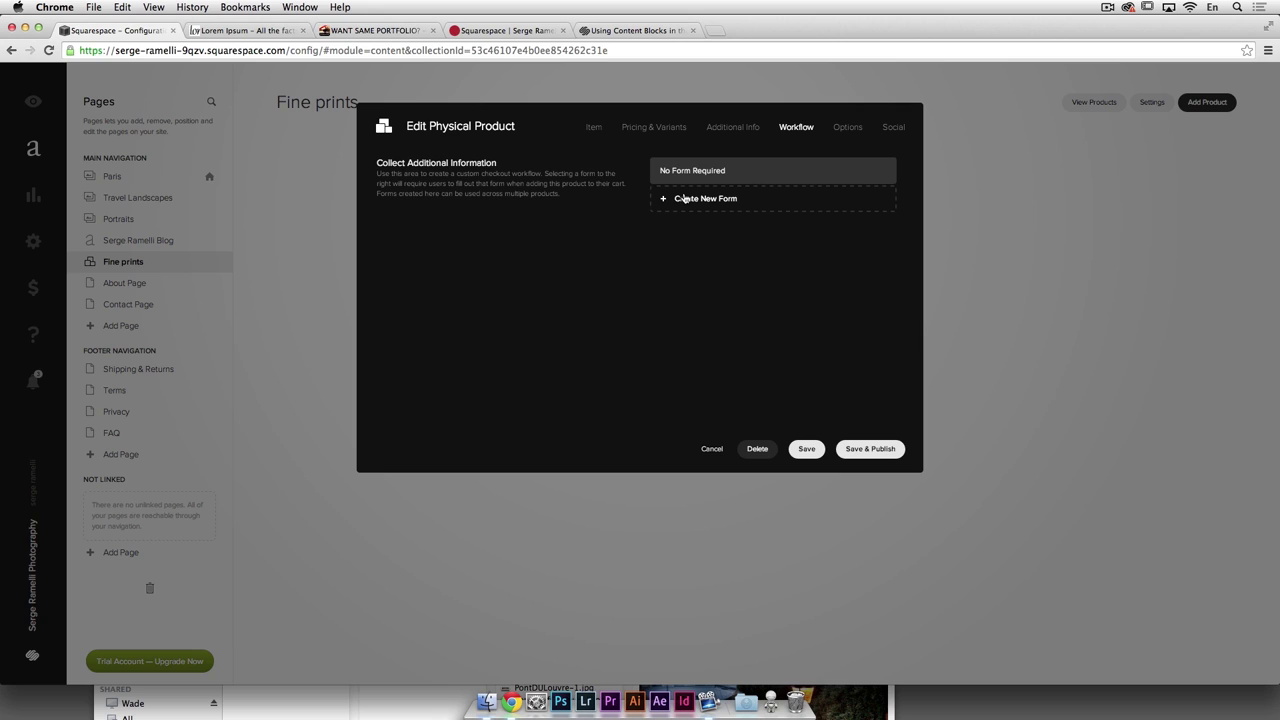
Step: Turn on a custom add-to-cart label and Featured Product for the horse print, then save and publish
click(655, 130)
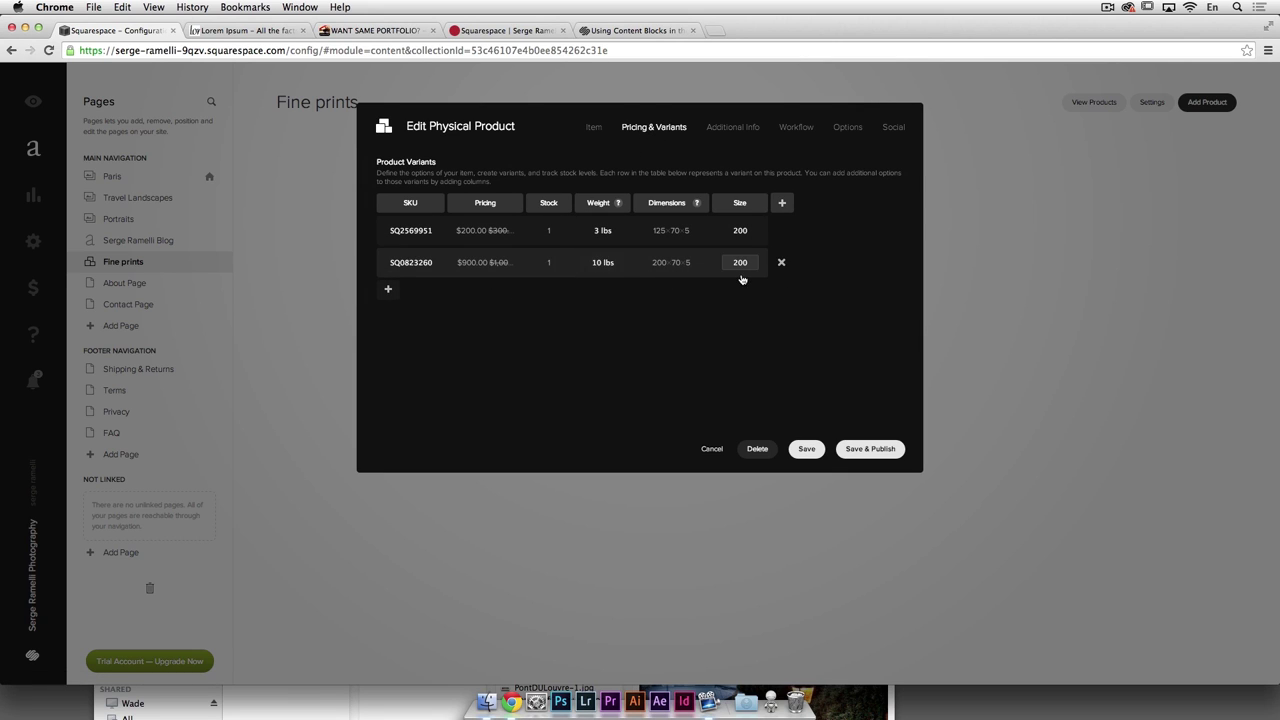
click(849, 130)
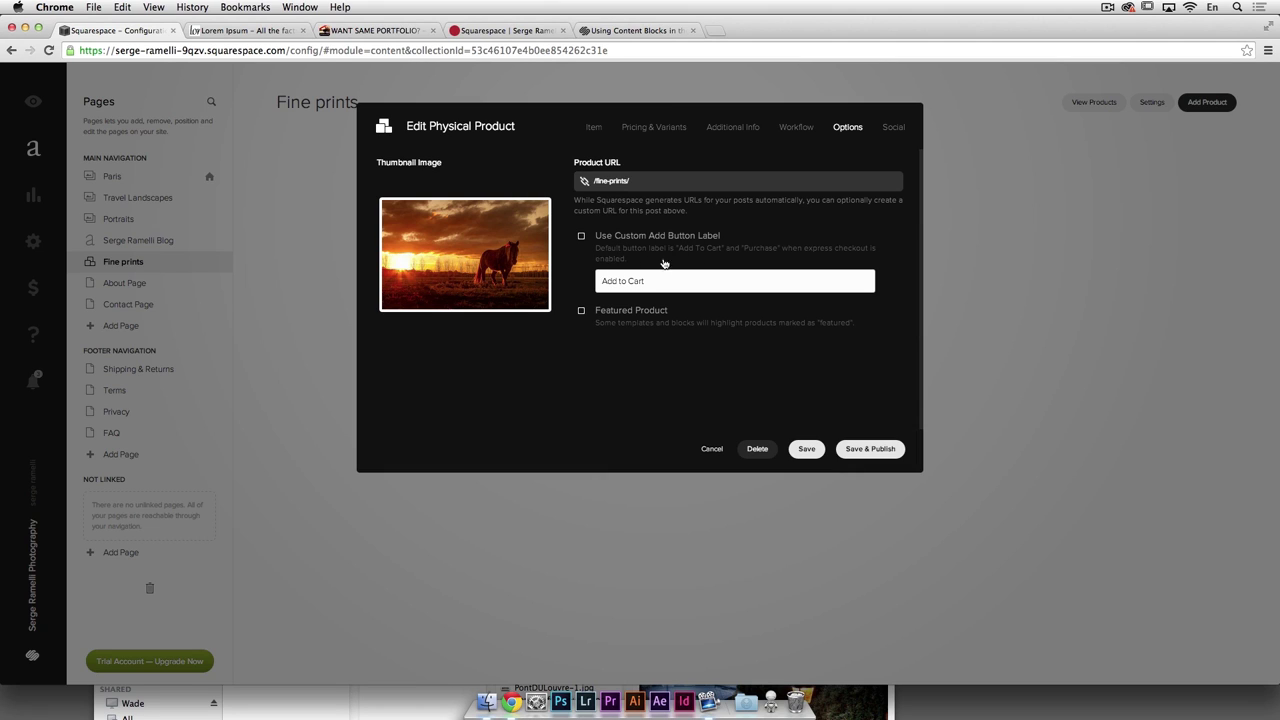
click(580, 237)
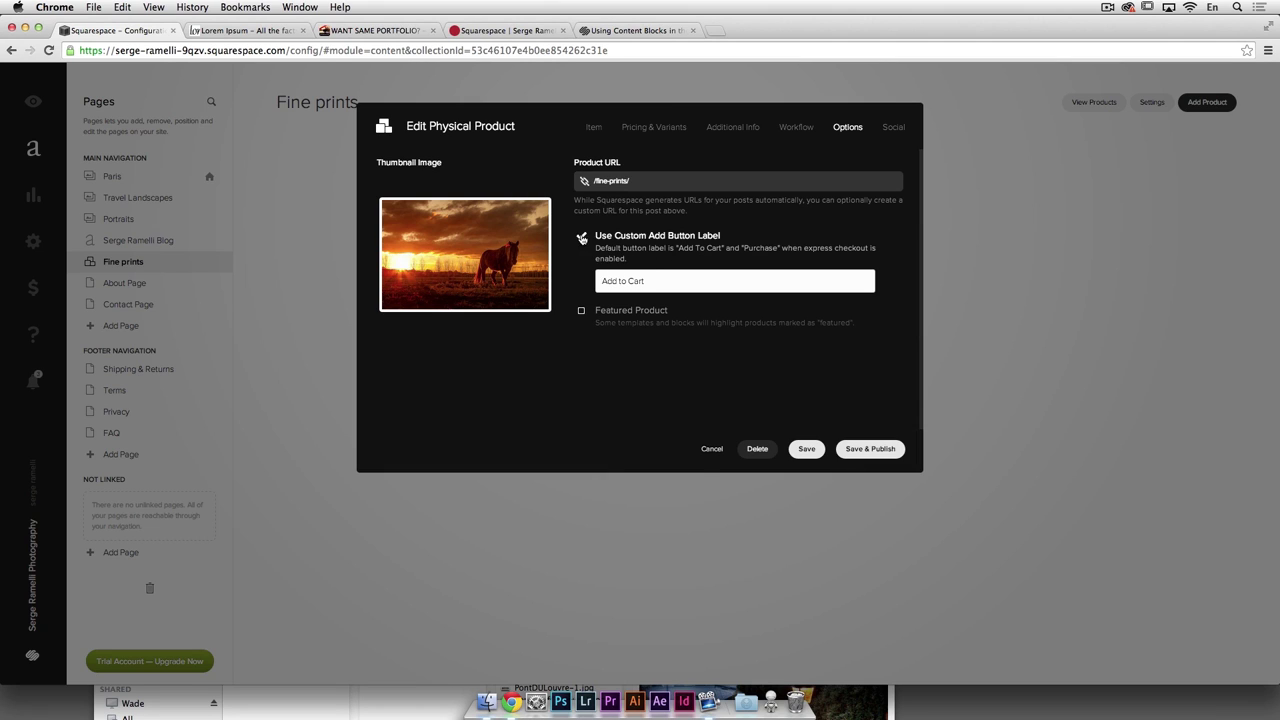
click(582, 313)
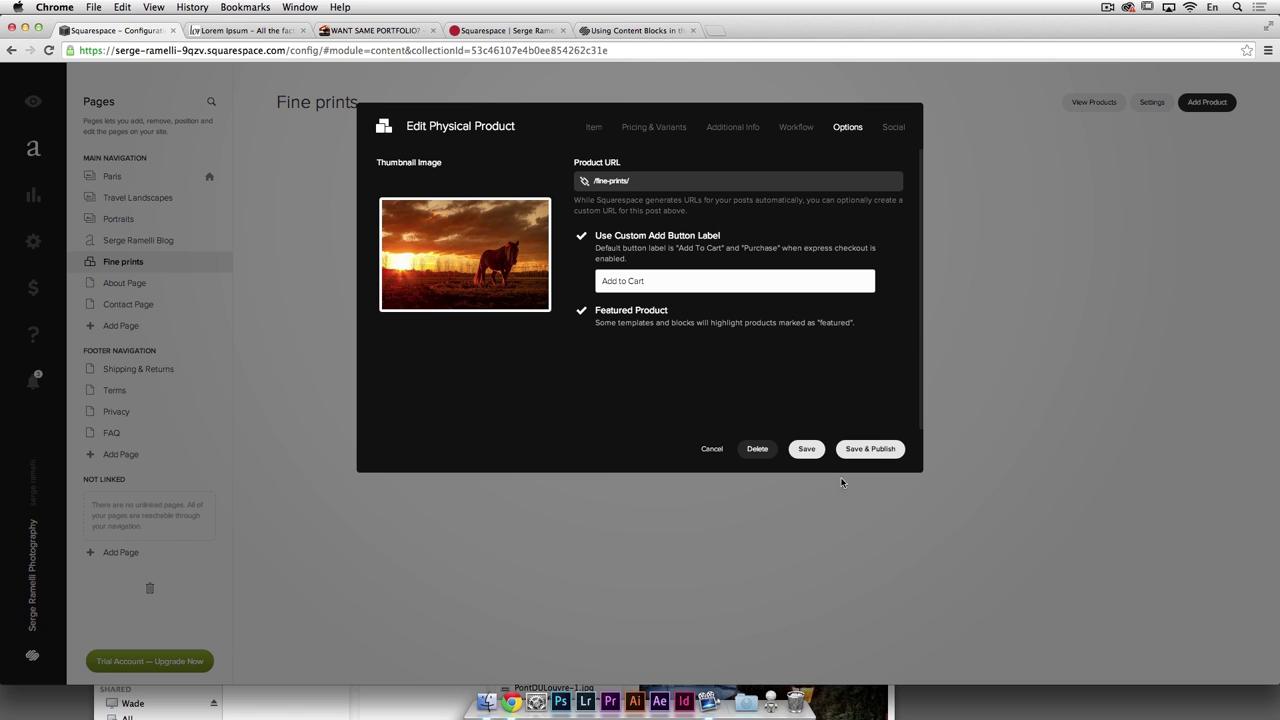
click(870, 449)
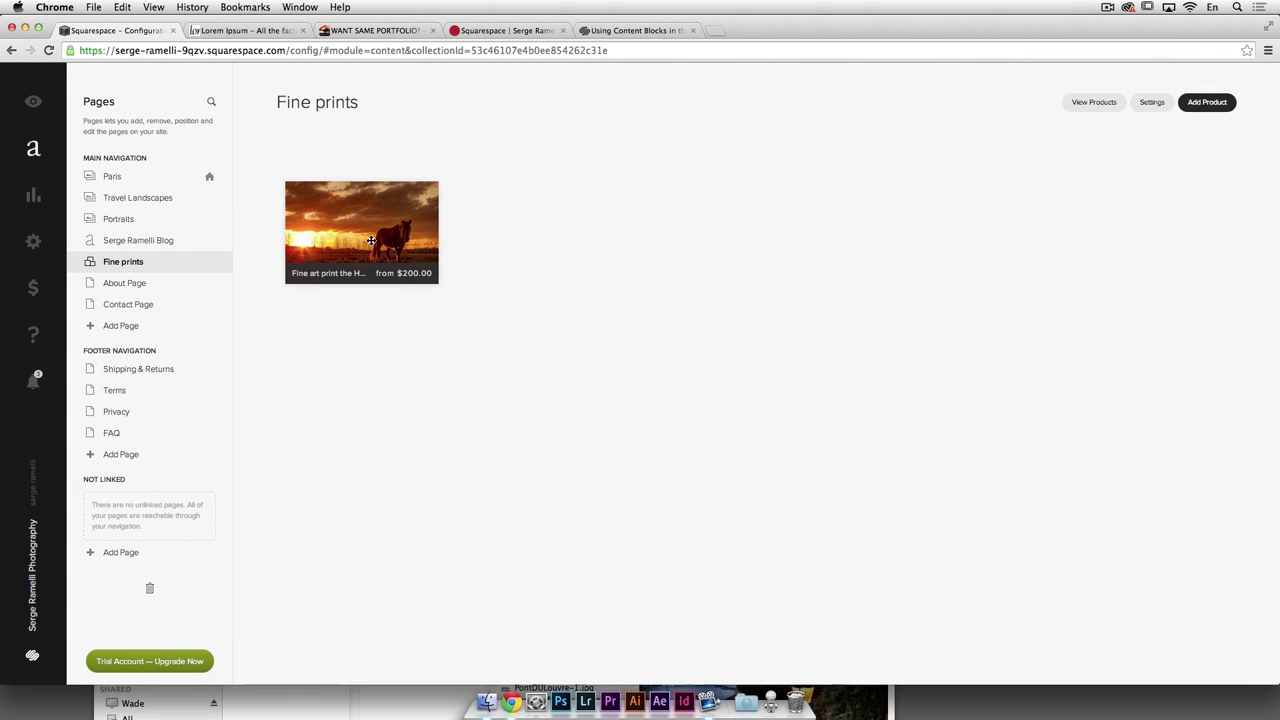
Step: Dismiss the product limit warning and open the horse print's page on the live Fine prints site
mouse_move(190, 264)
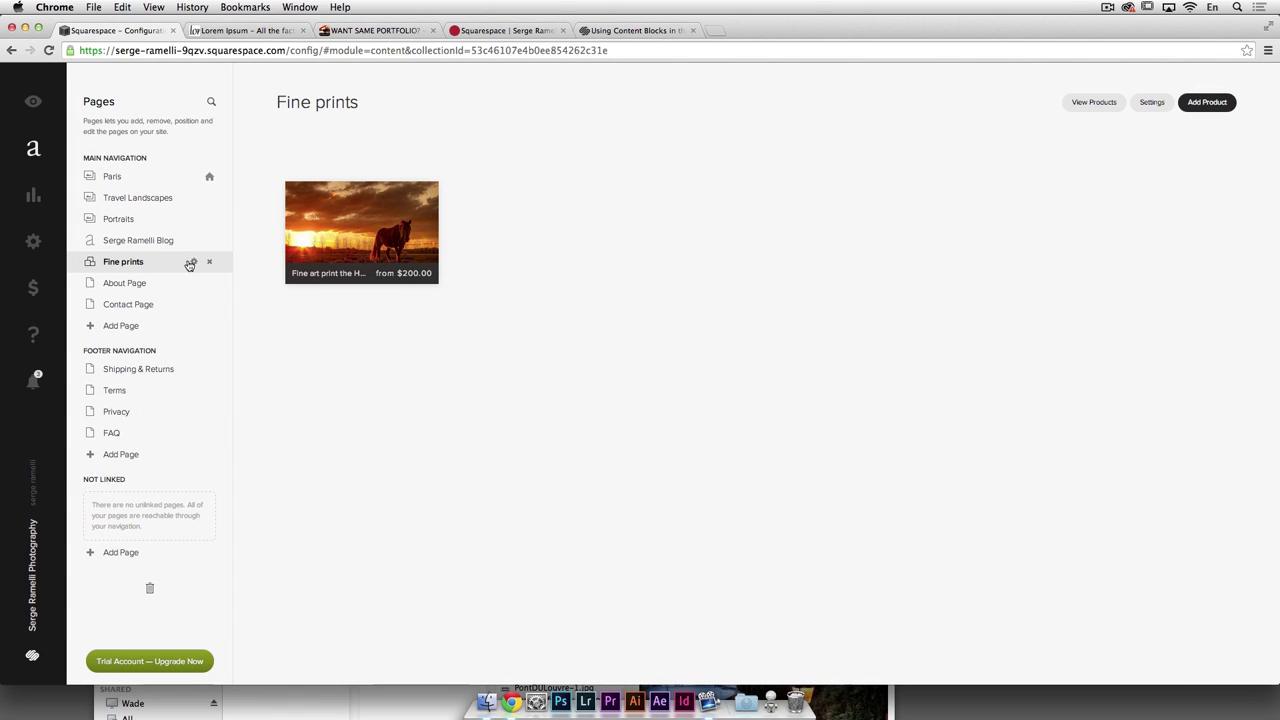
click(1208, 103)
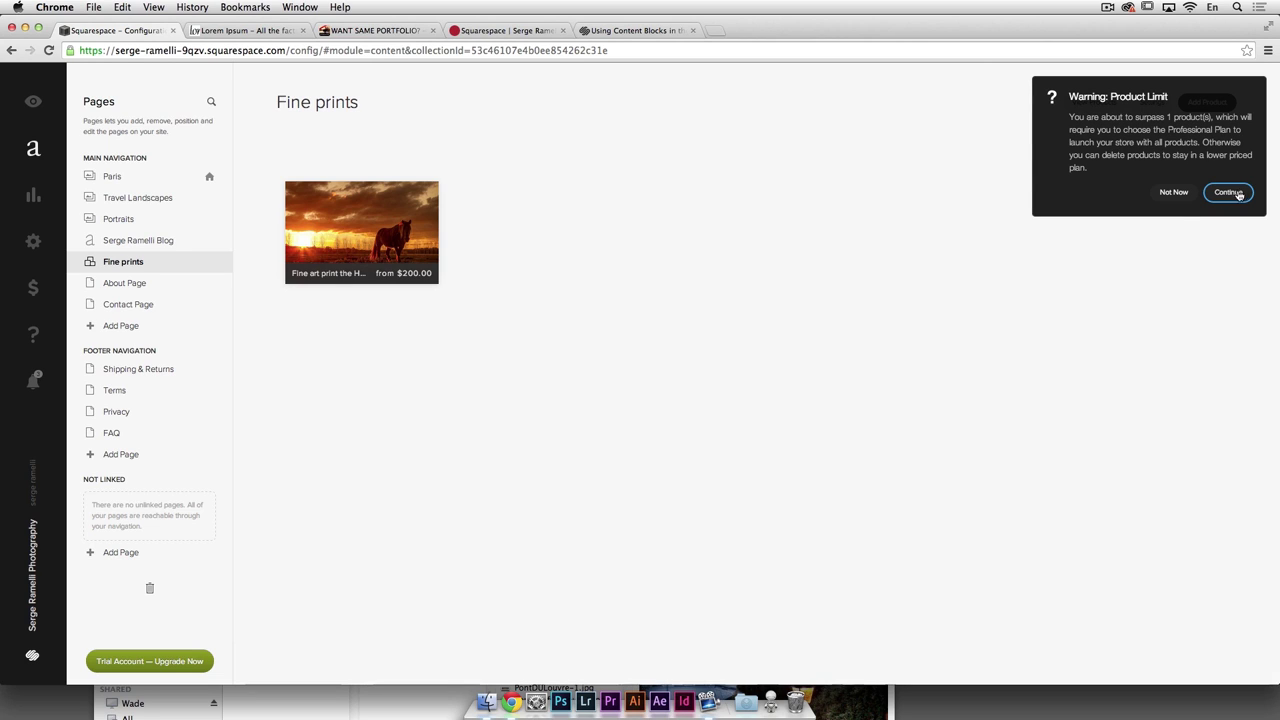
click(1179, 194)
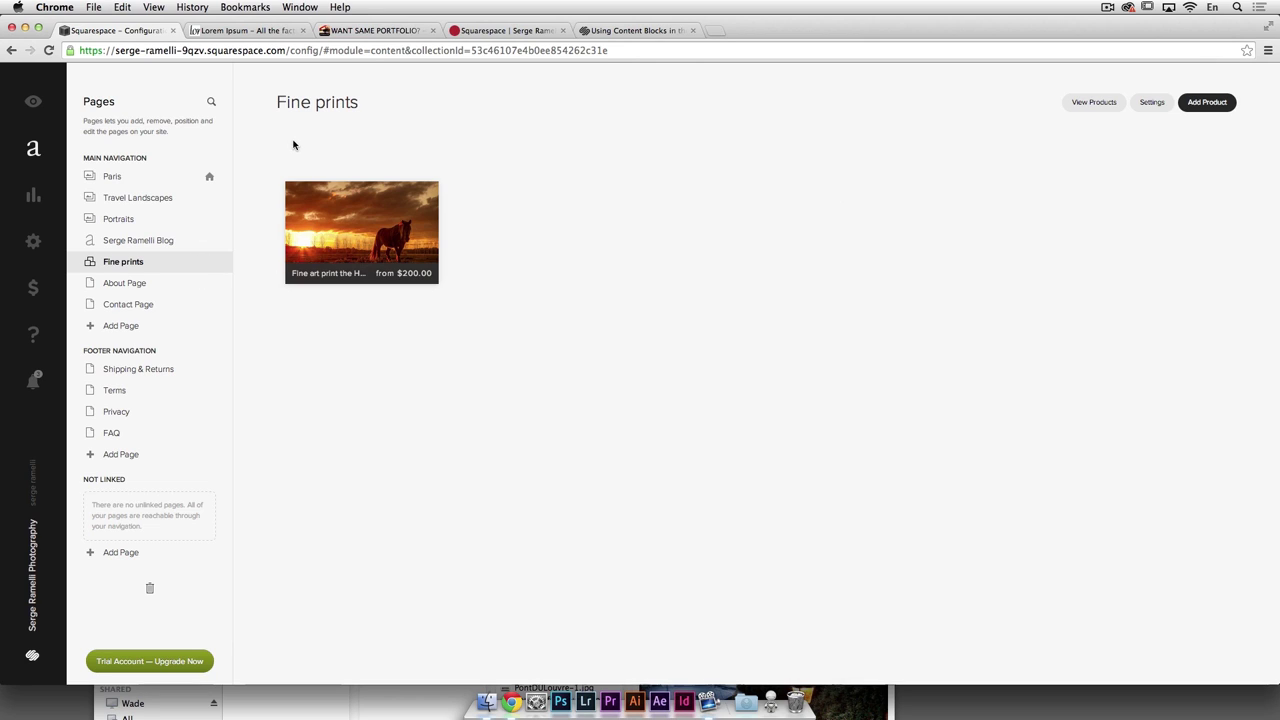
click(1097, 104)
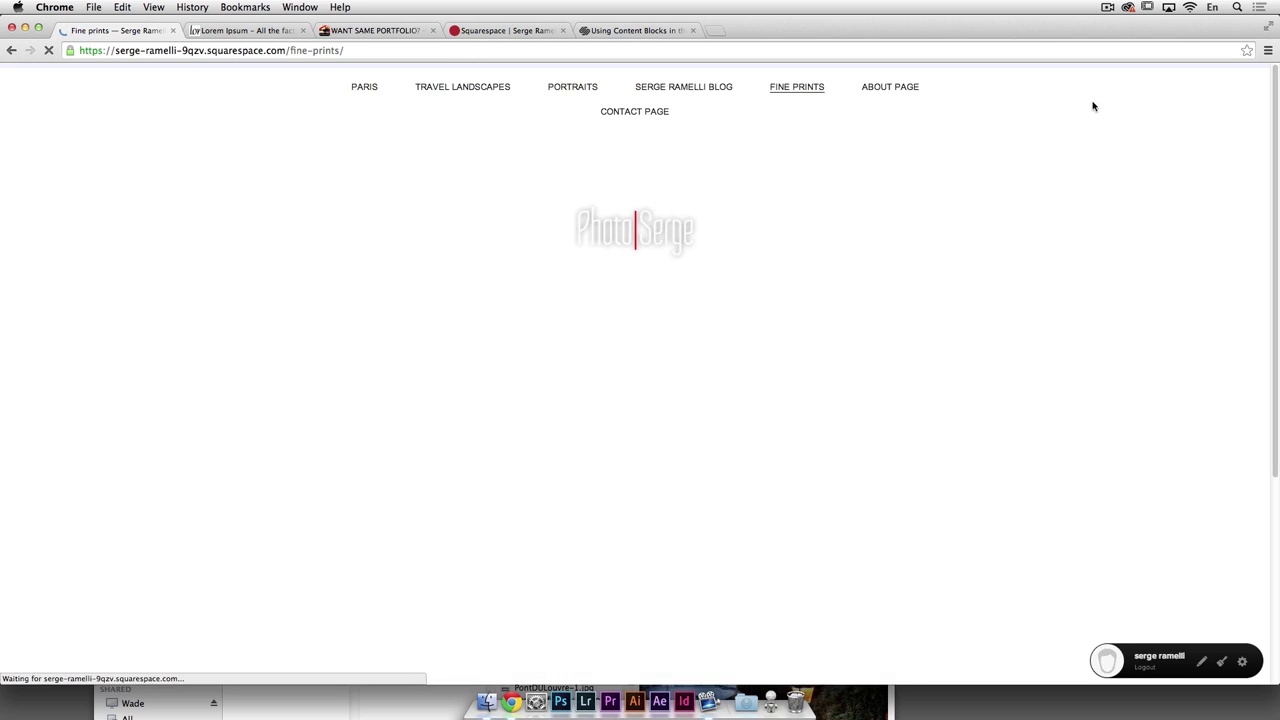
scroll(784, 225, down, 2)
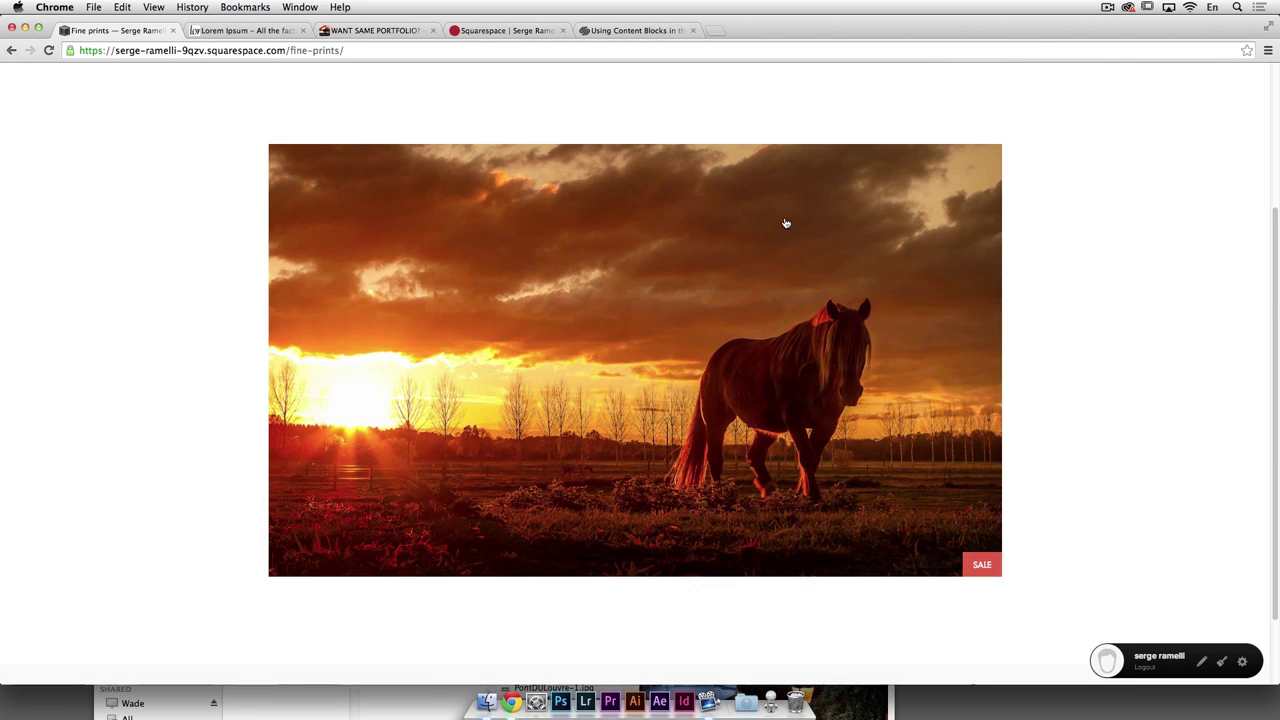
click(979, 568)
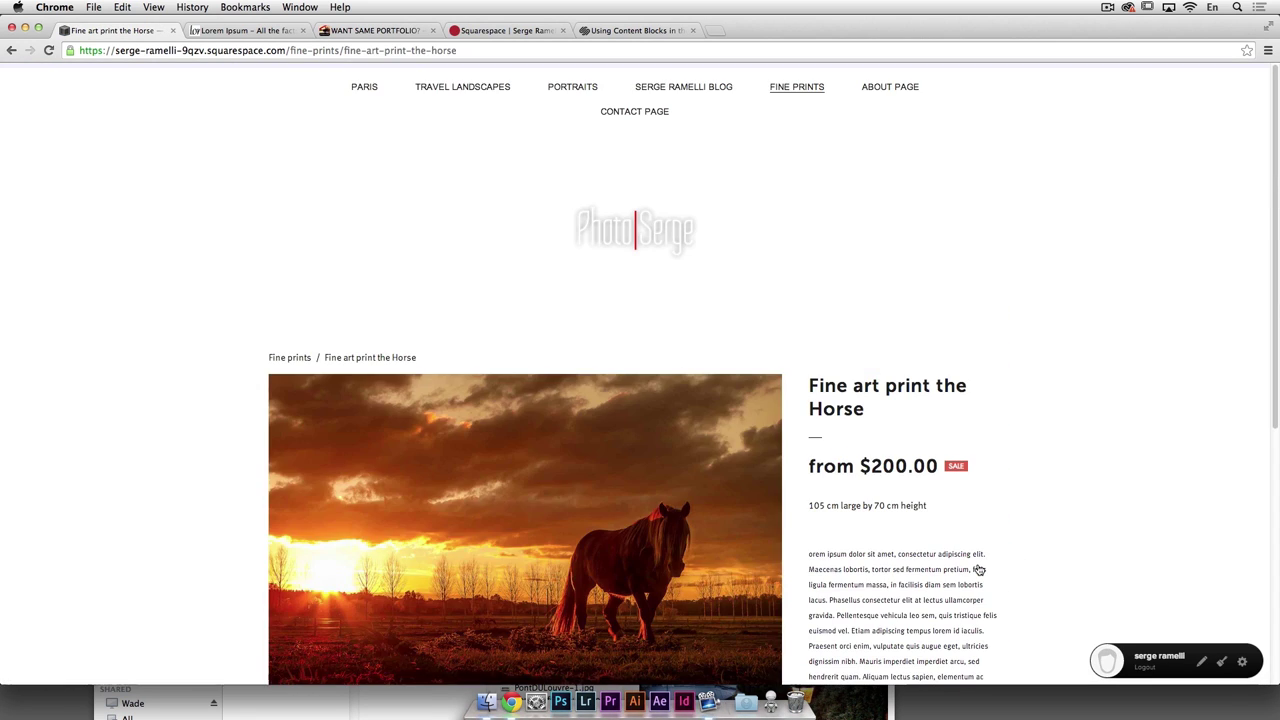
Step: Select size 200 on the horse print page and switch the page into edit mode
scroll(806, 354, down, 4)
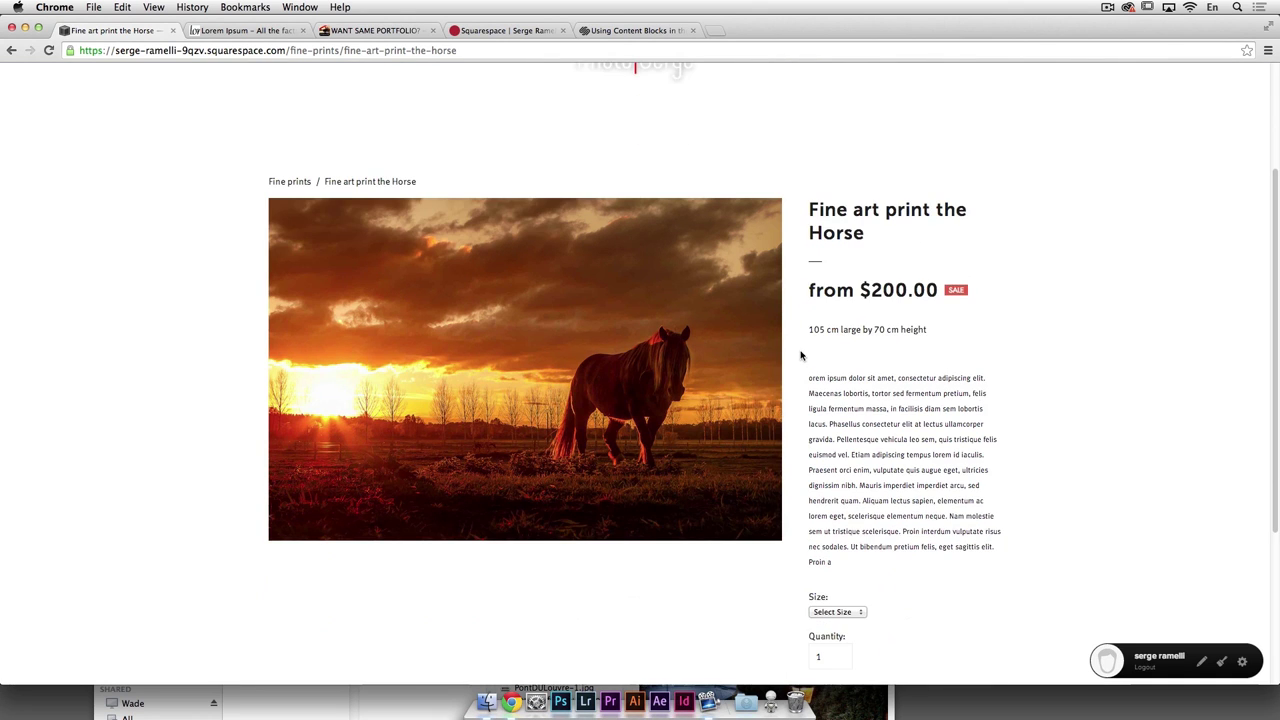
scroll(821, 292, down, 3)
click(860, 503)
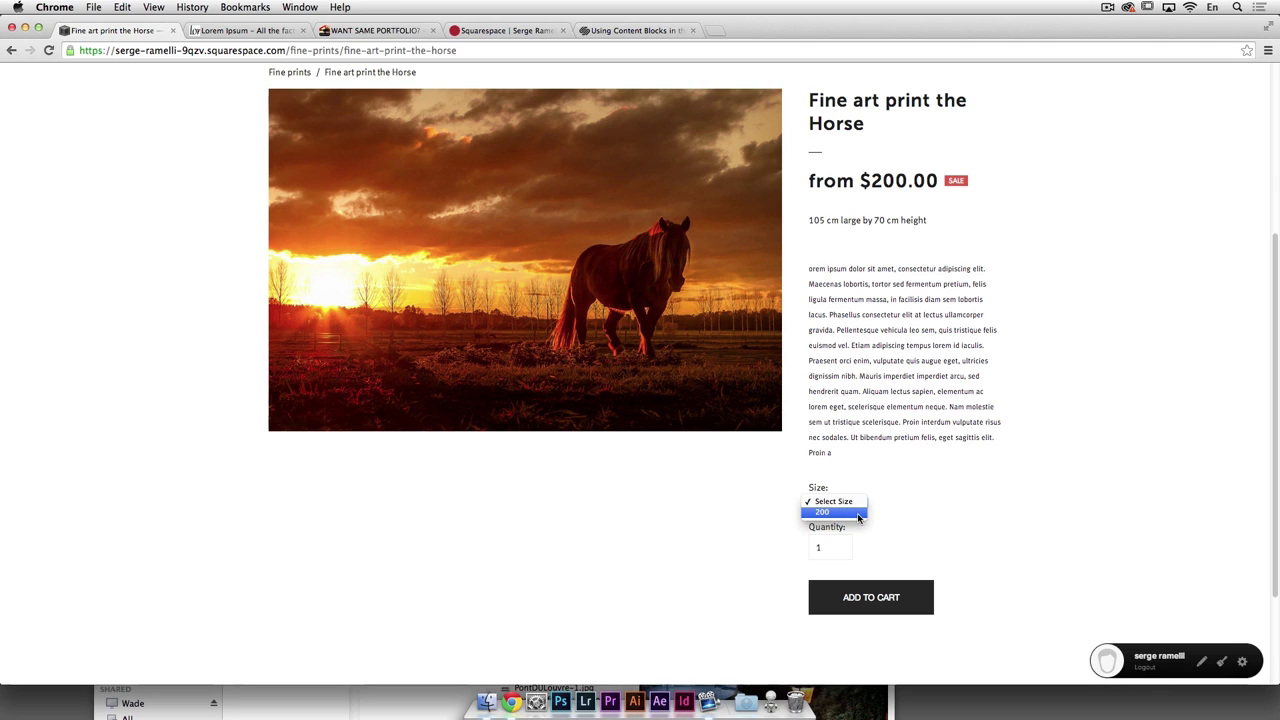
click(858, 513)
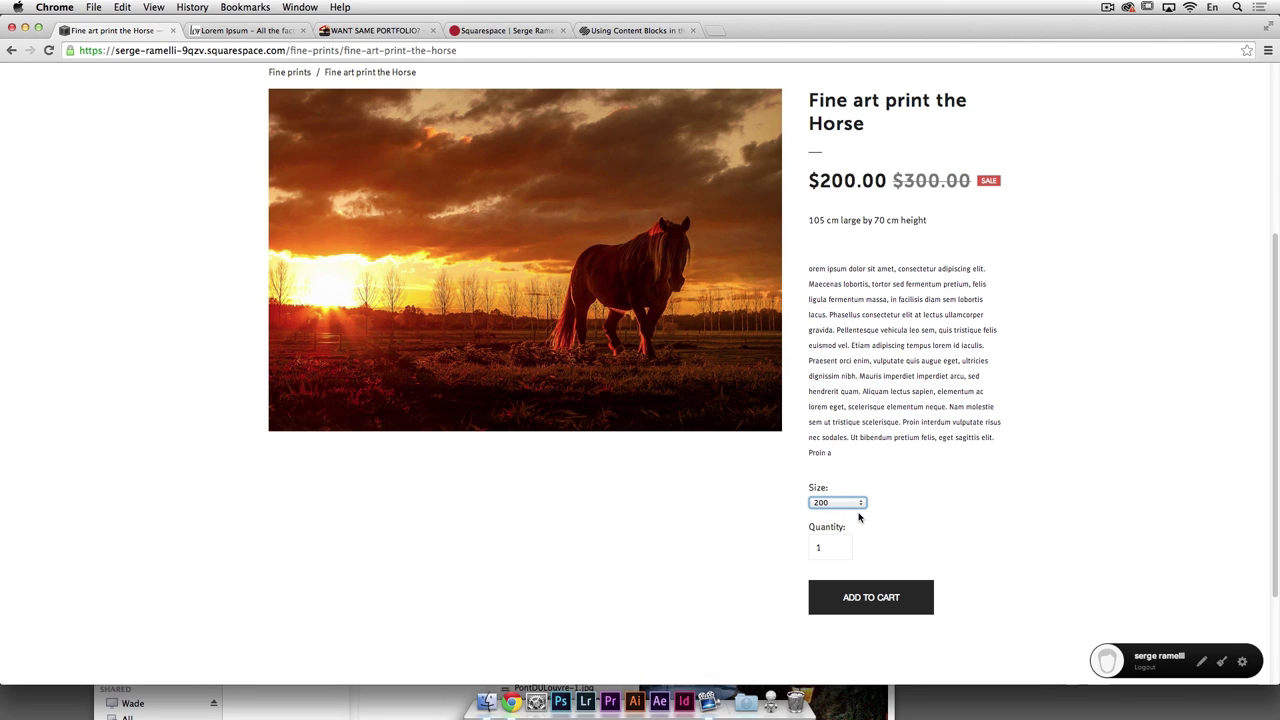
click(855, 503)
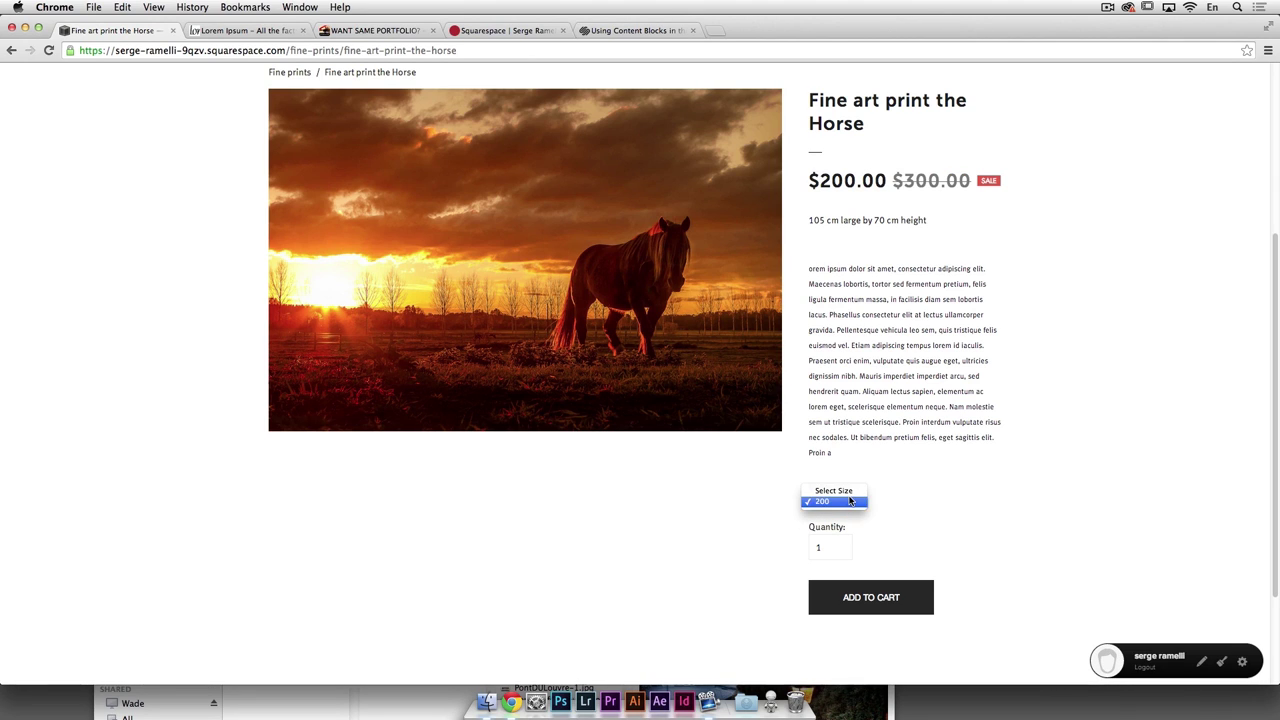
click(850, 501)
scroll(935, 495, up, 4)
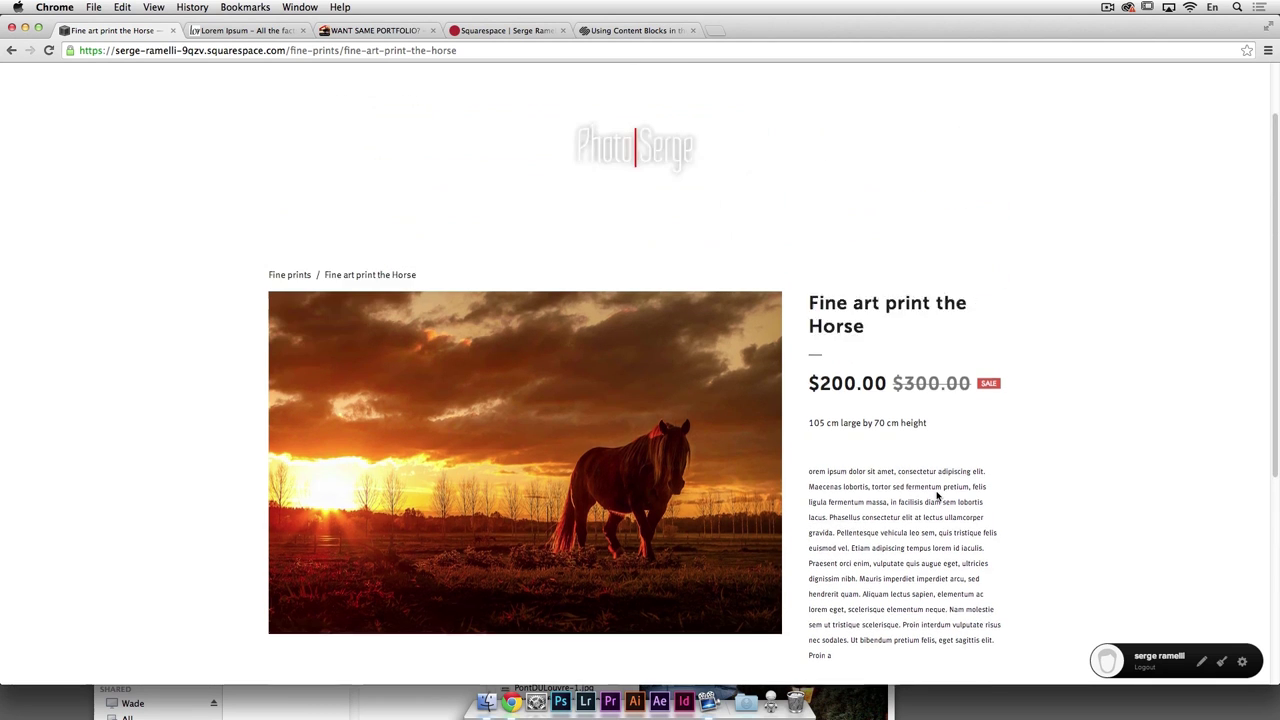
scroll(937, 495, up, 3)
scroll(937, 495, down, 2)
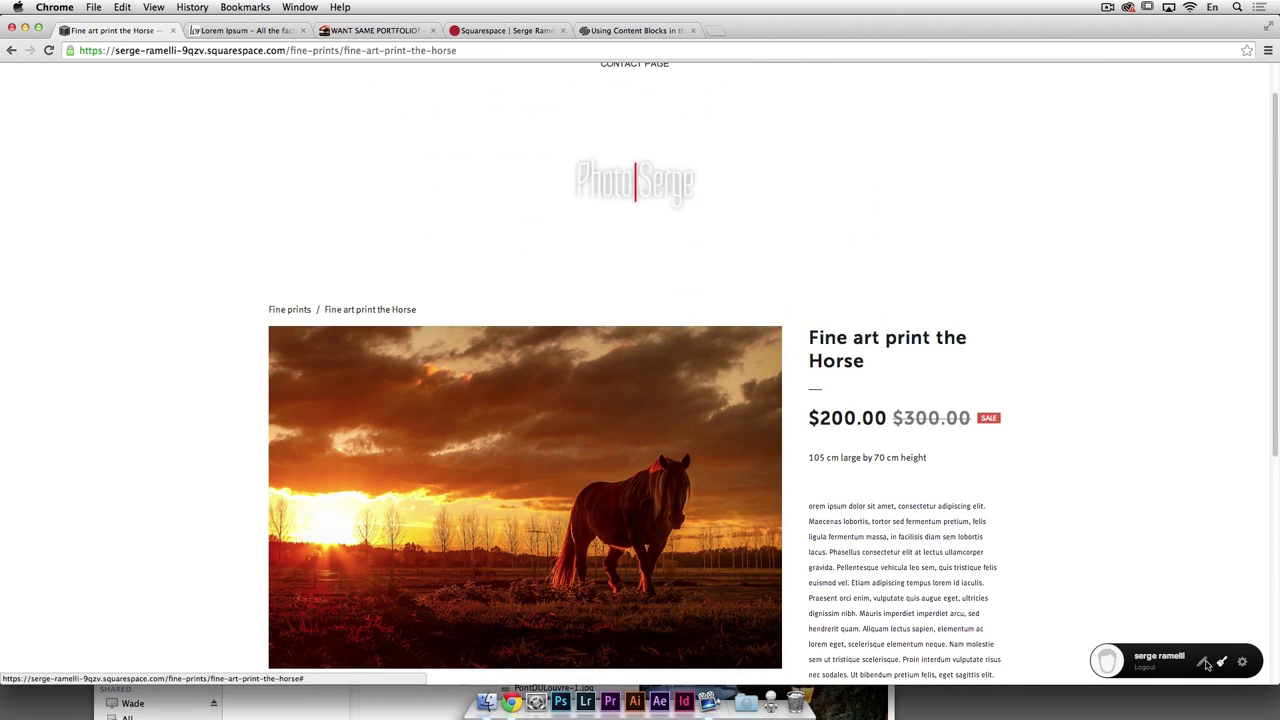
click(1205, 664)
click(1193, 662)
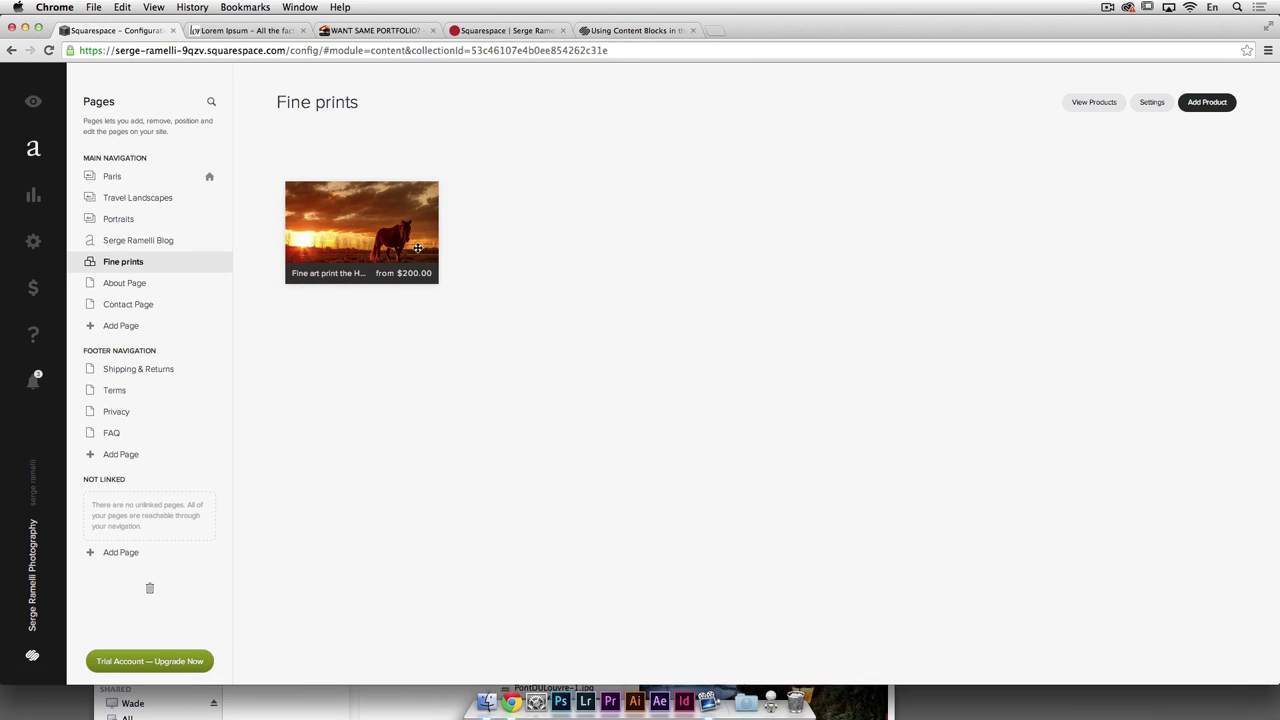
Step: Open the horse print product's Pricing & Variants table from the Fine prints page
click(1153, 105)
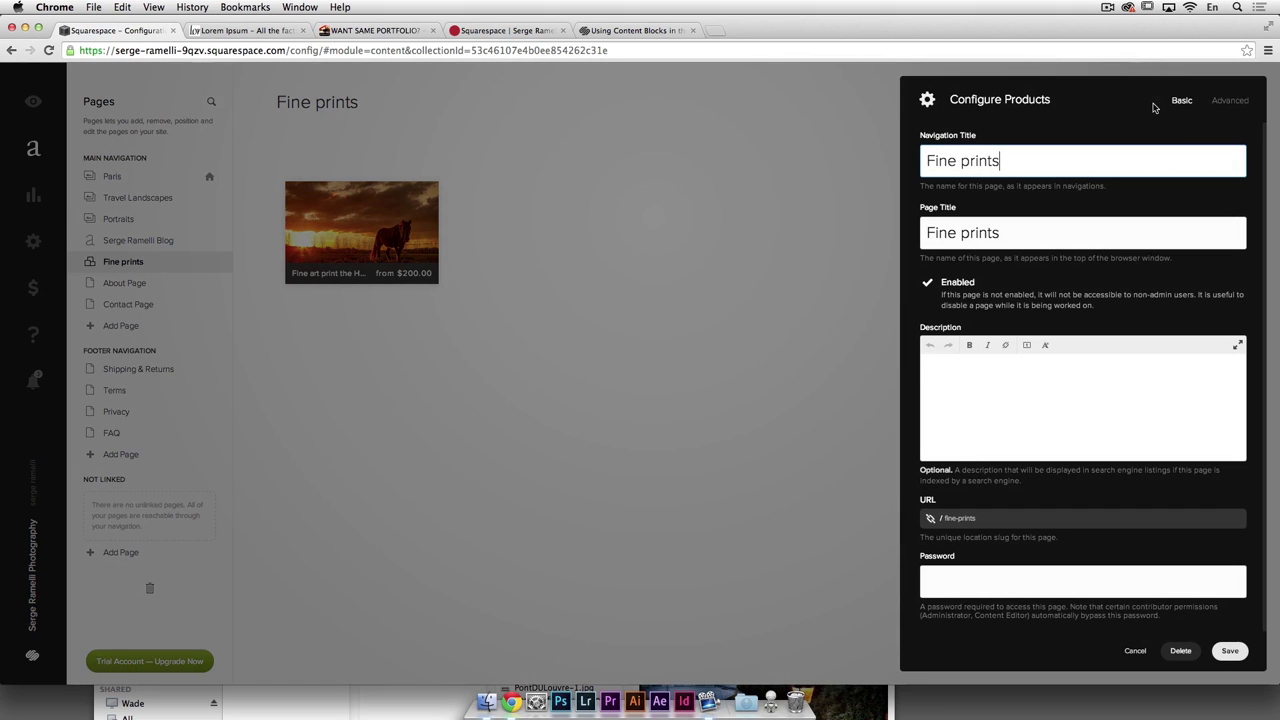
scroll(1007, 285, down, 1)
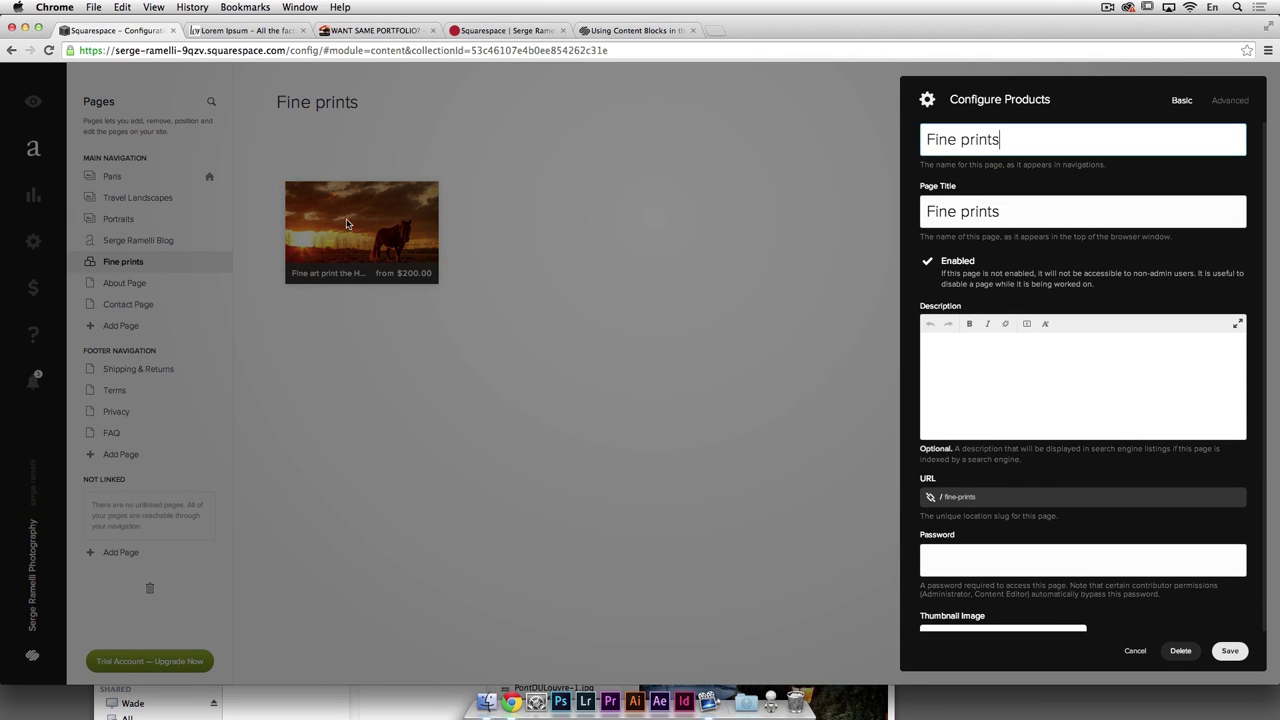
click(343, 226)
click(359, 223)
double_click(359, 223)
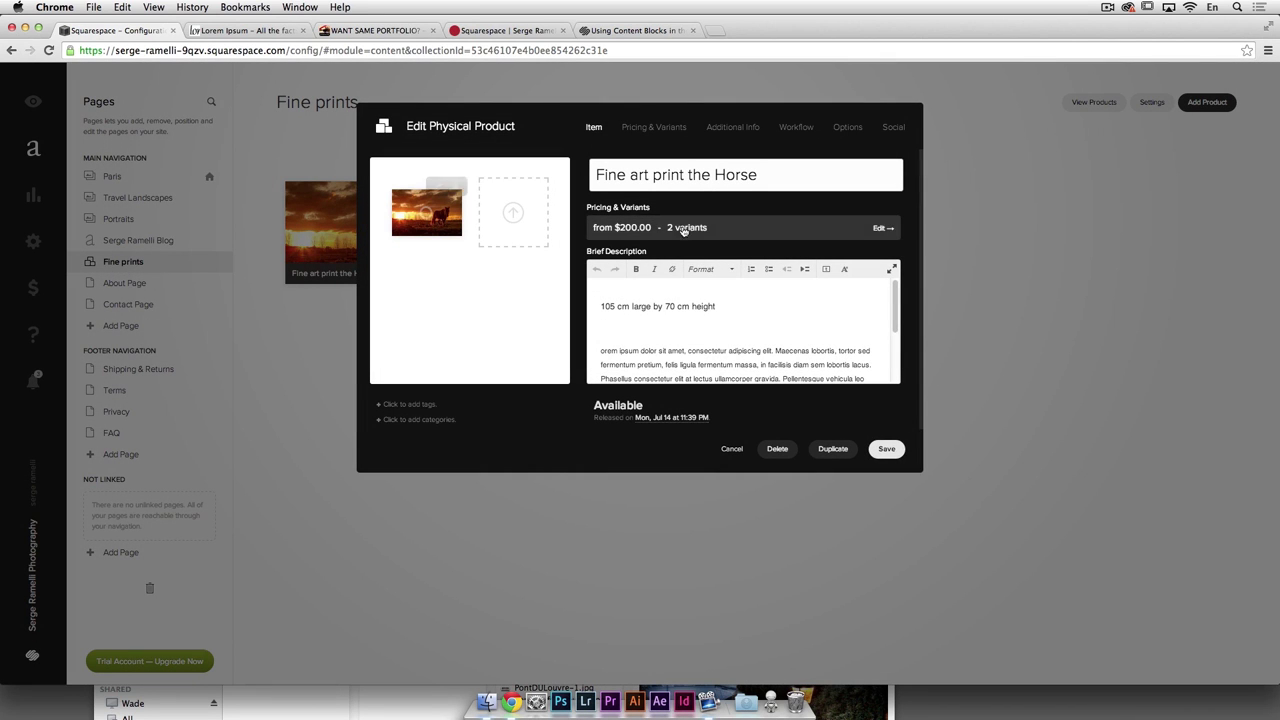
click(648, 130)
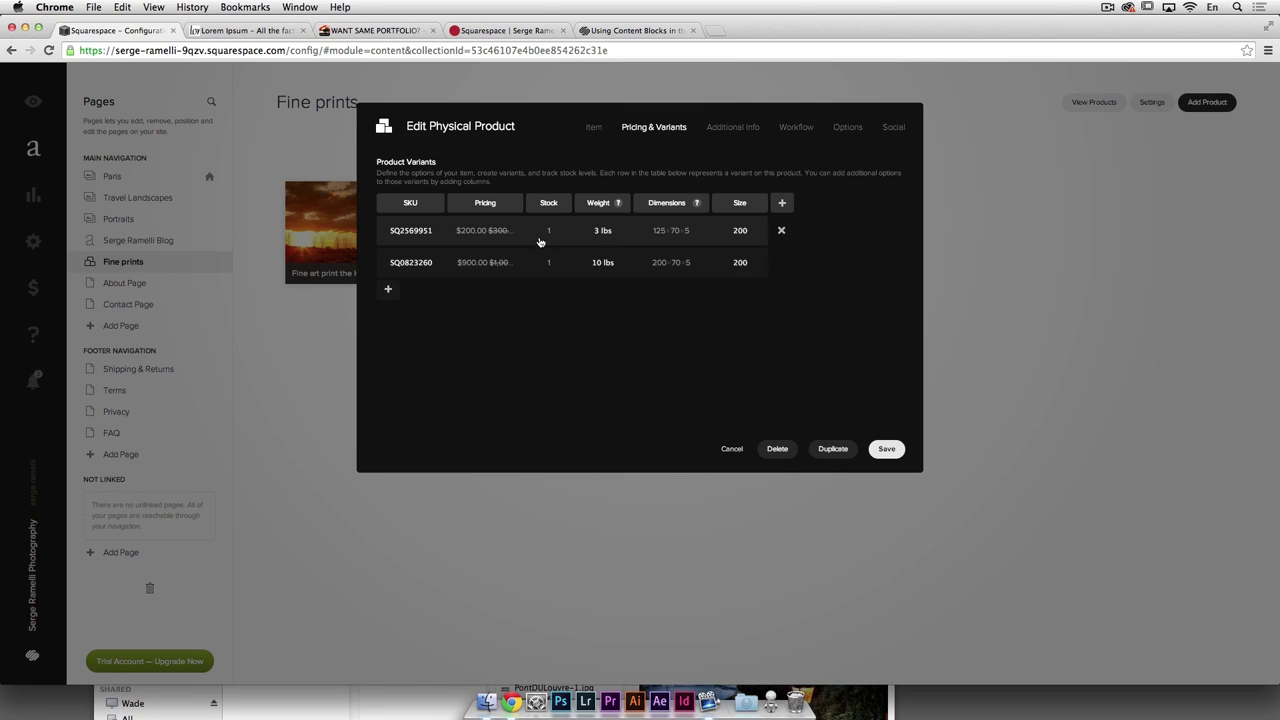
Step: Rename the size variants to Small and Large, give each a stock of 10, and save
double_click(740, 262)
double_click(742, 230)
double_click(740, 260)
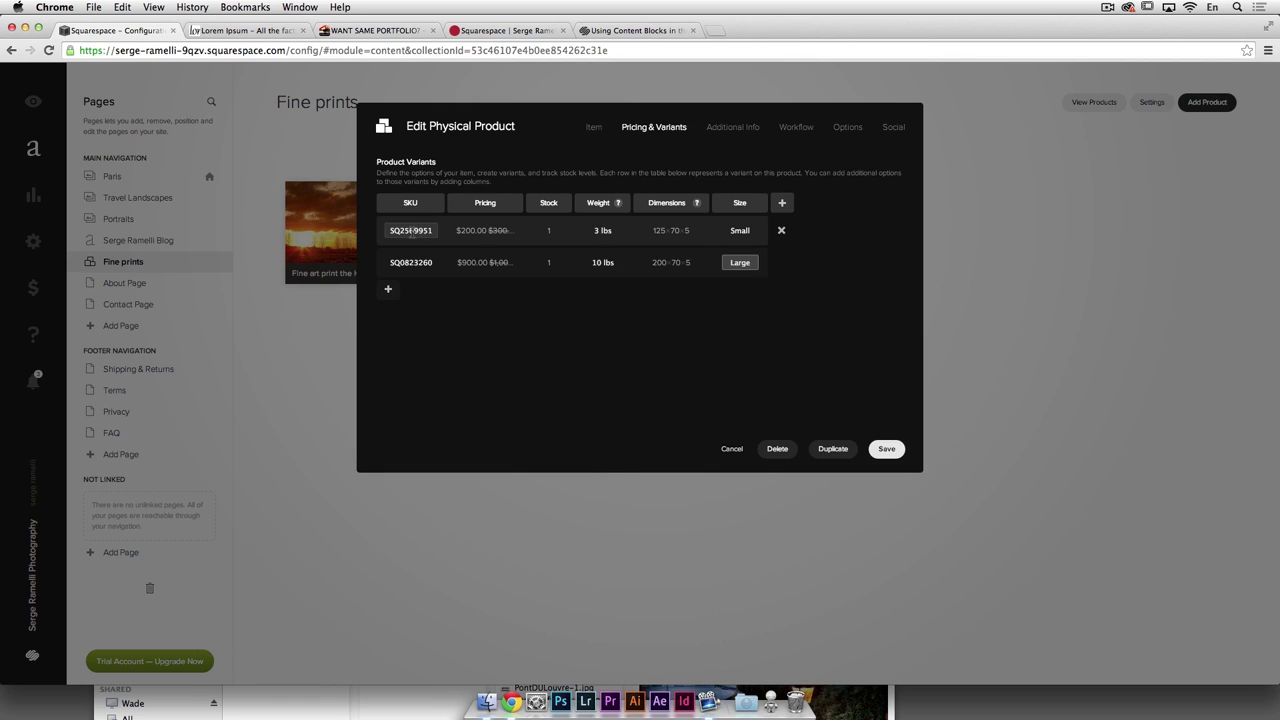
click(553, 233)
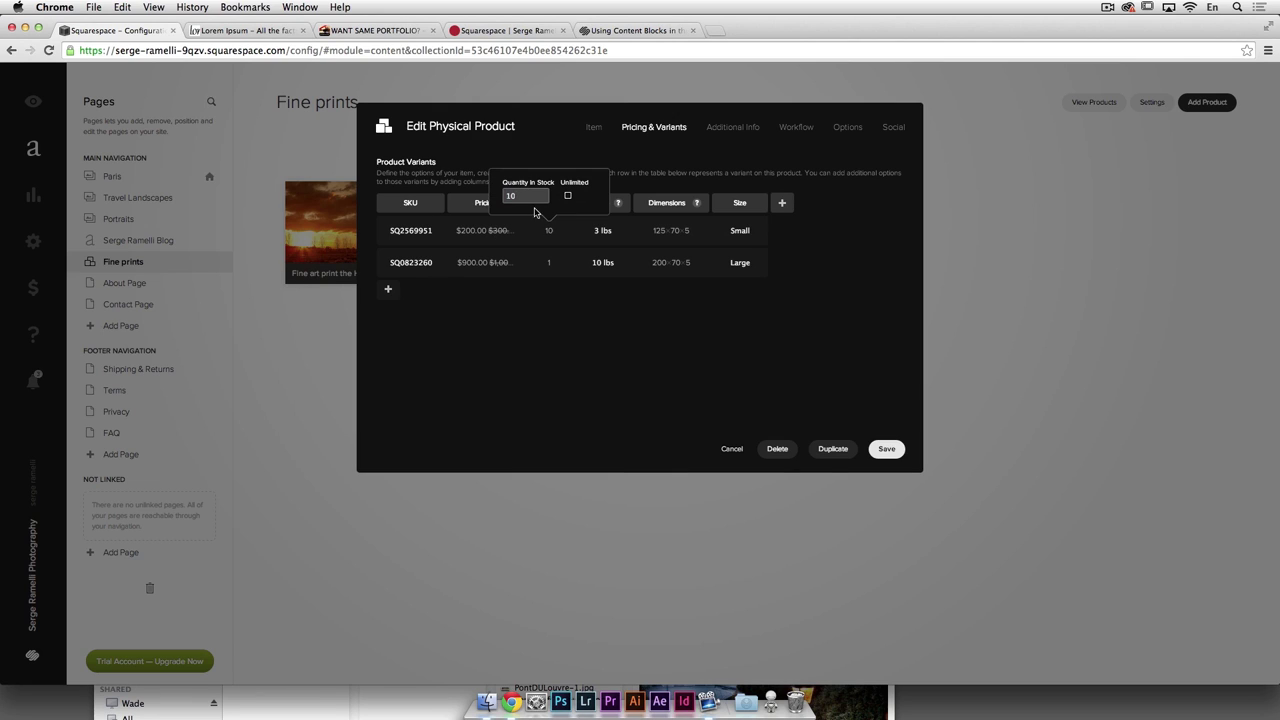
click(550, 265)
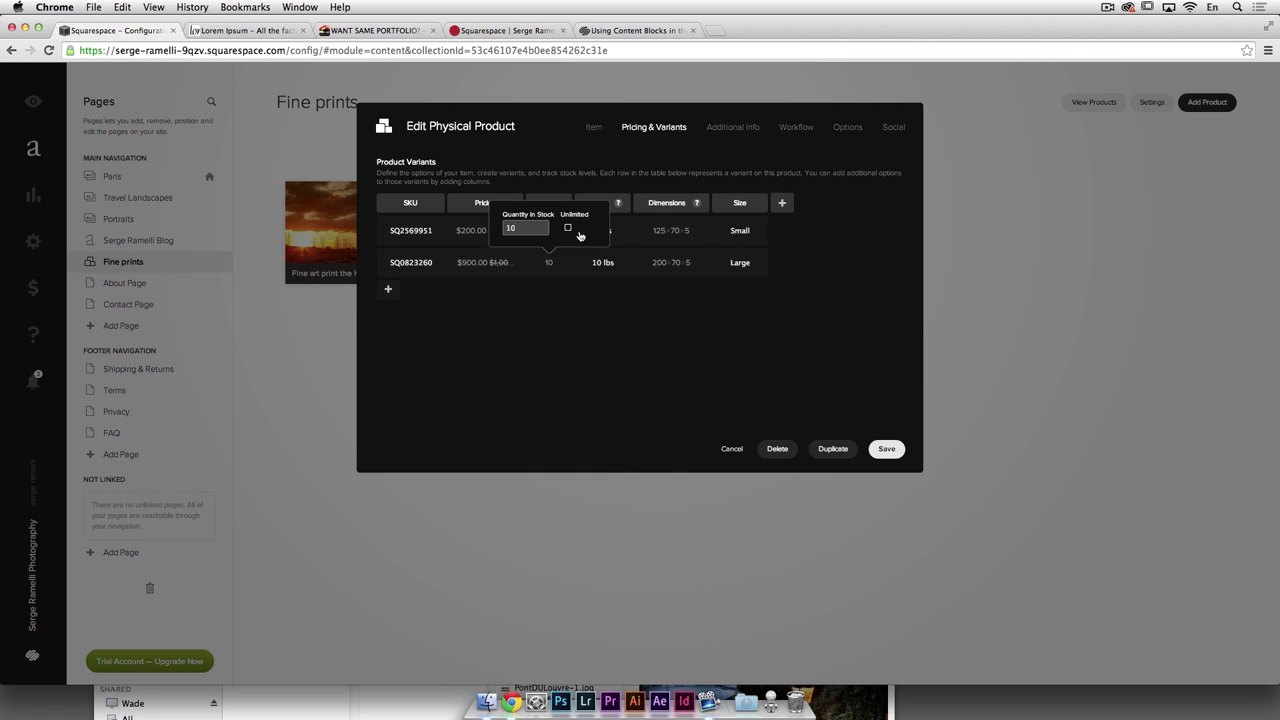
click(569, 291)
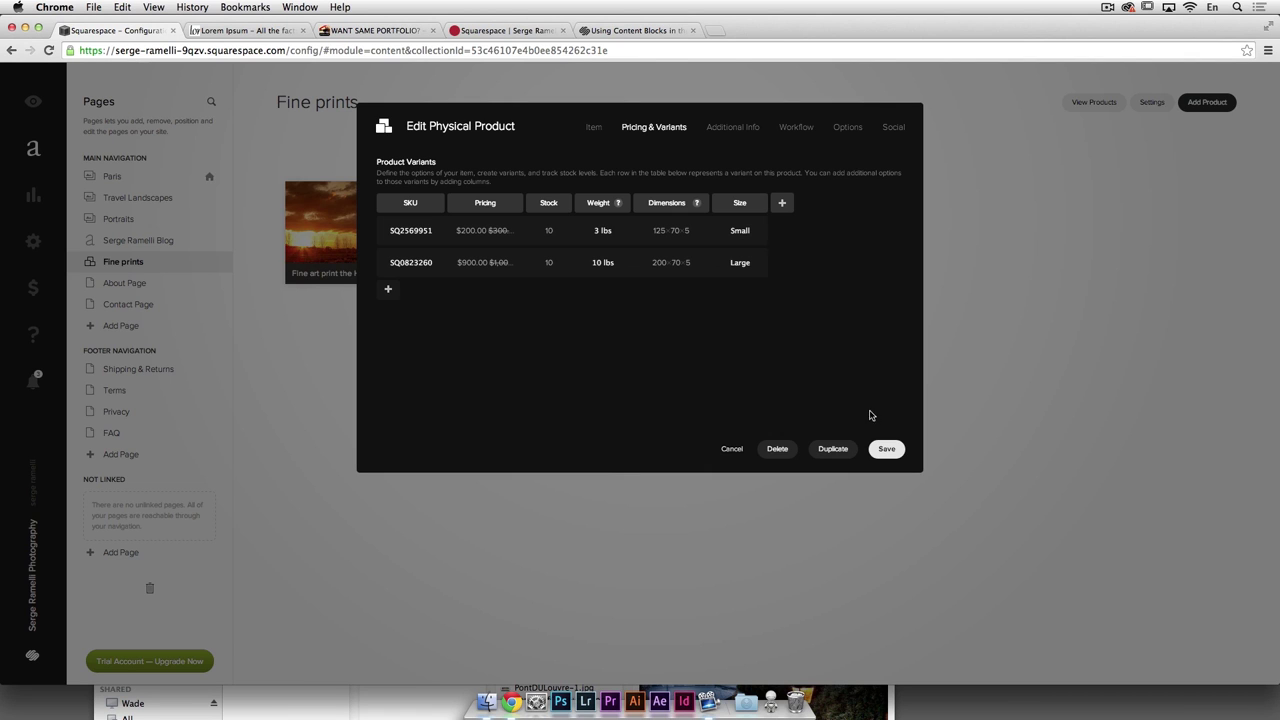
click(888, 449)
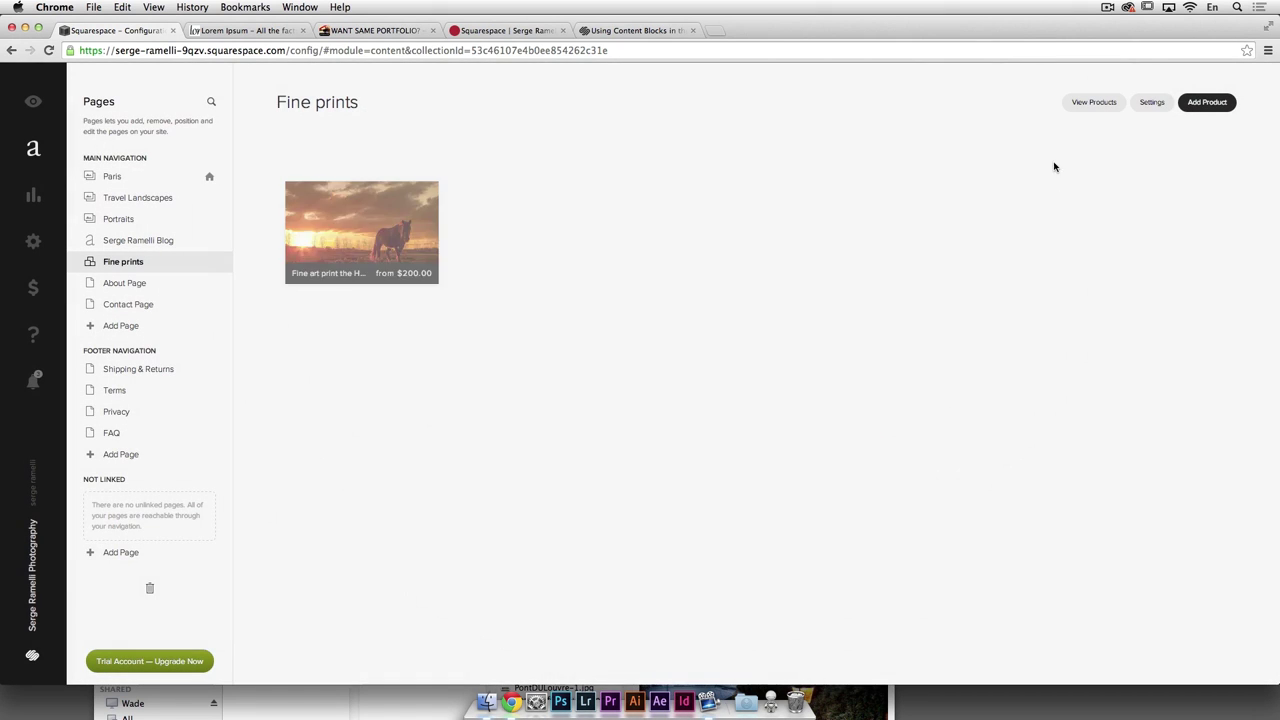
Step: Add the Large horse print to the cart from its live product page
click(1088, 104)
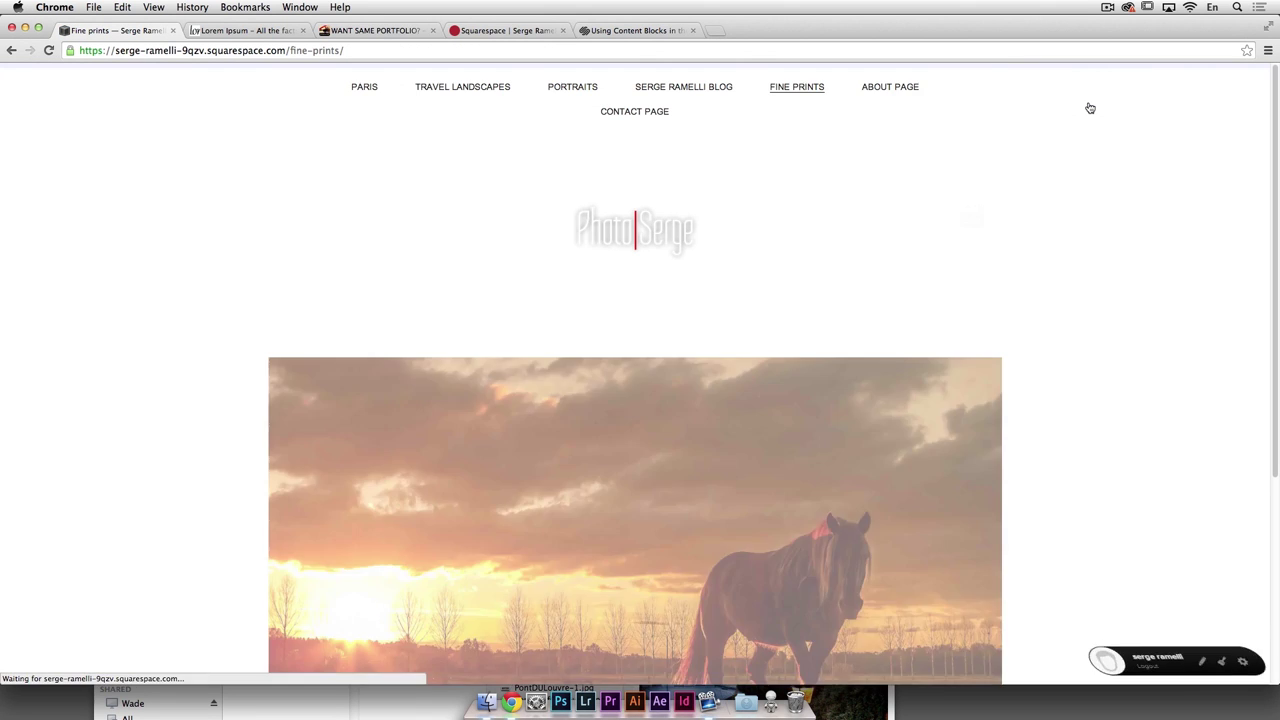
scroll(732, 264, down, 5)
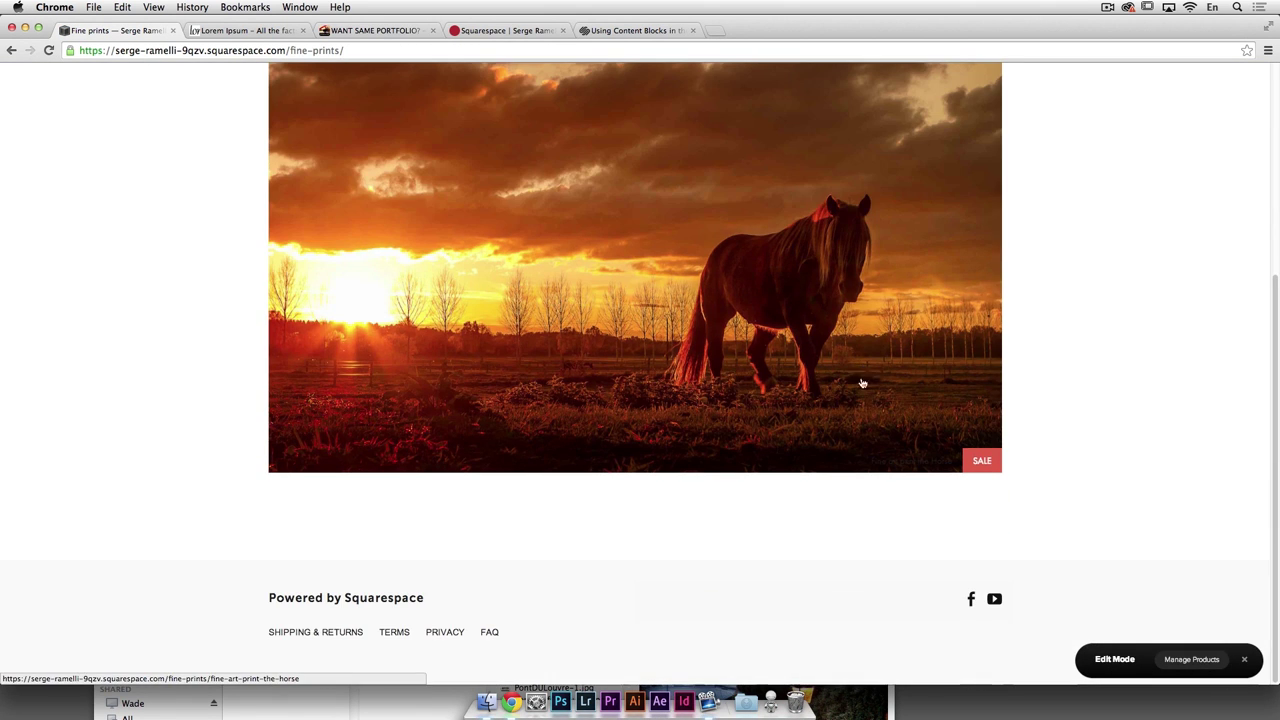
click(985, 467)
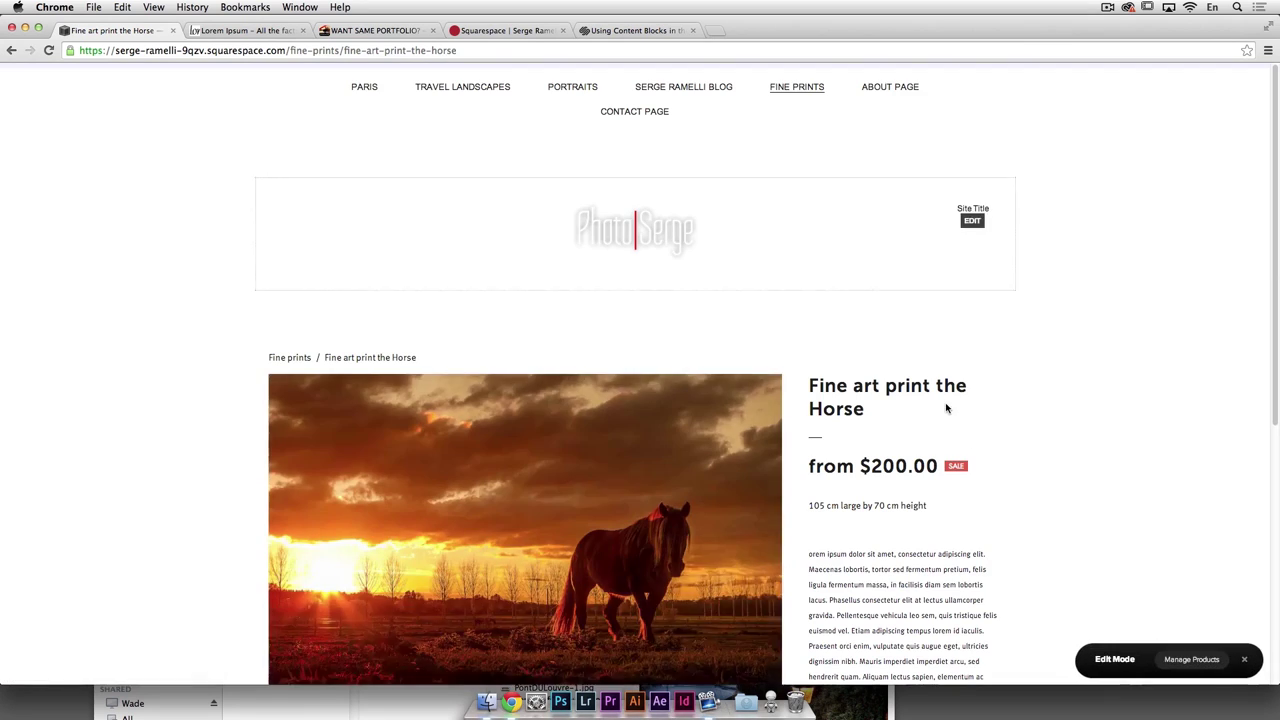
scroll(940, 402, down, 4)
click(859, 447)
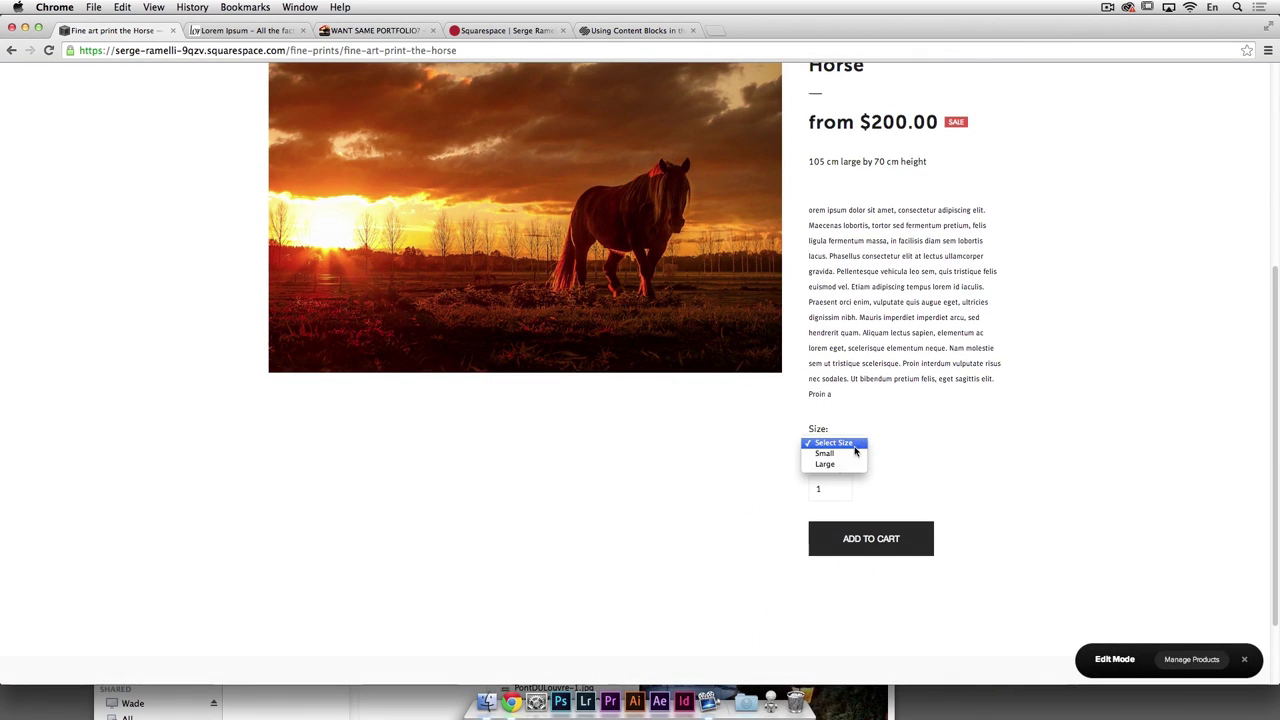
click(855, 456)
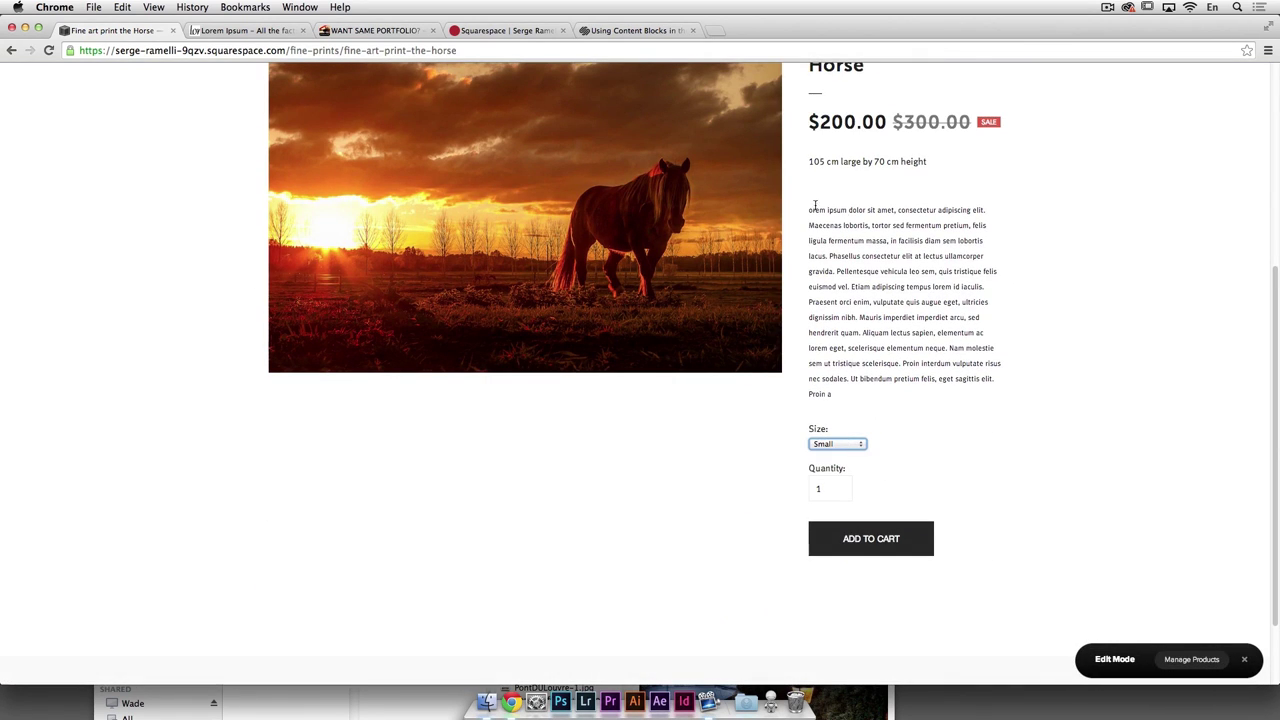
click(854, 444)
click(850, 457)
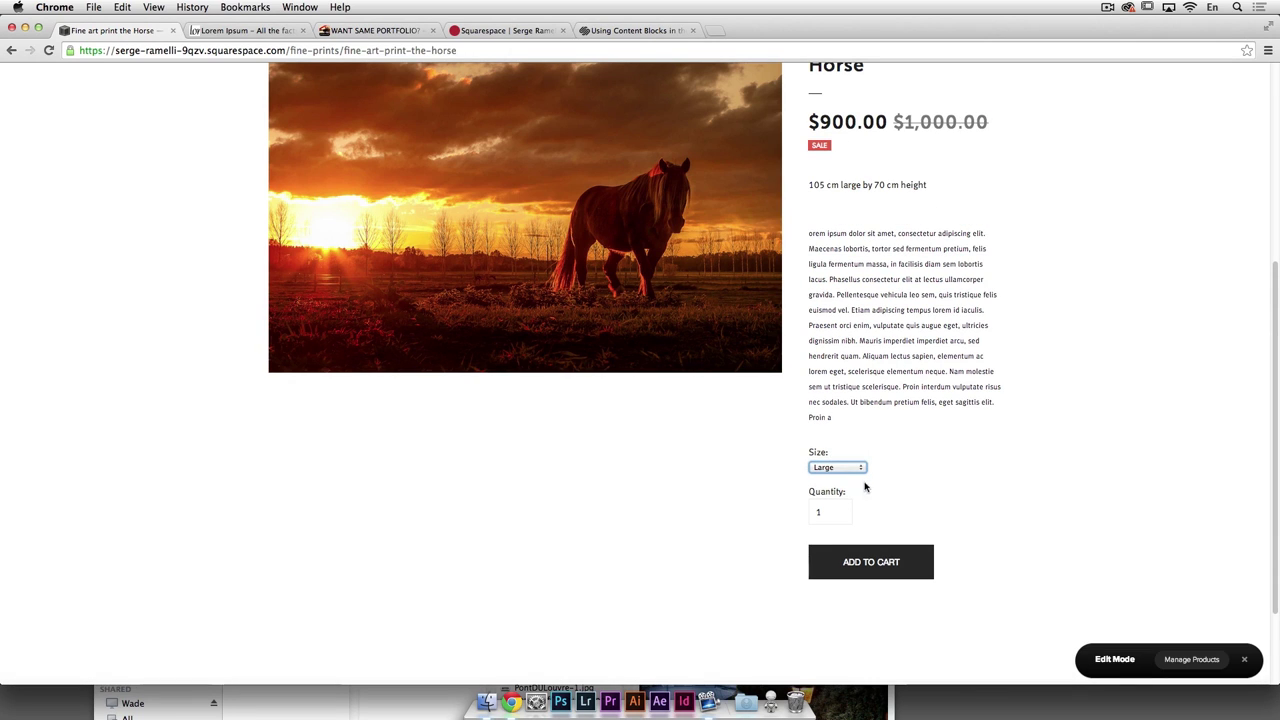
click(895, 561)
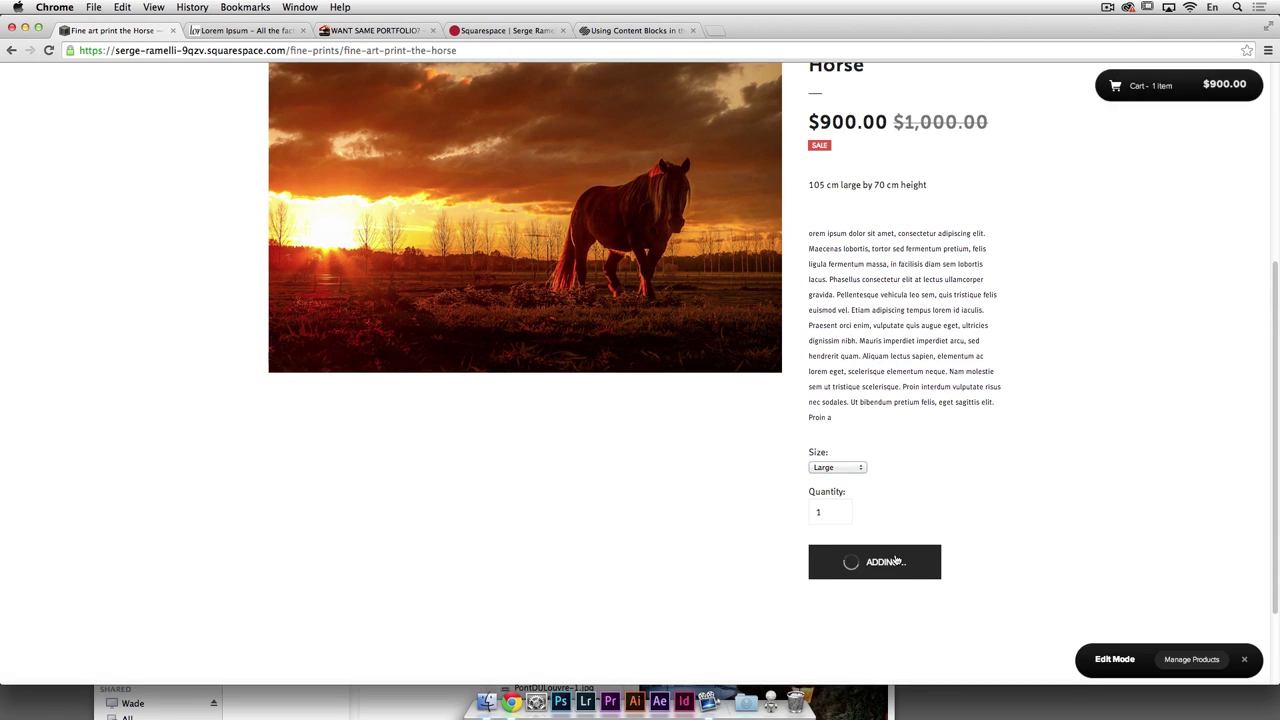
Step: Preview checkout from the $900.00 cart and return to the Shopping Cart
click(1225, 86)
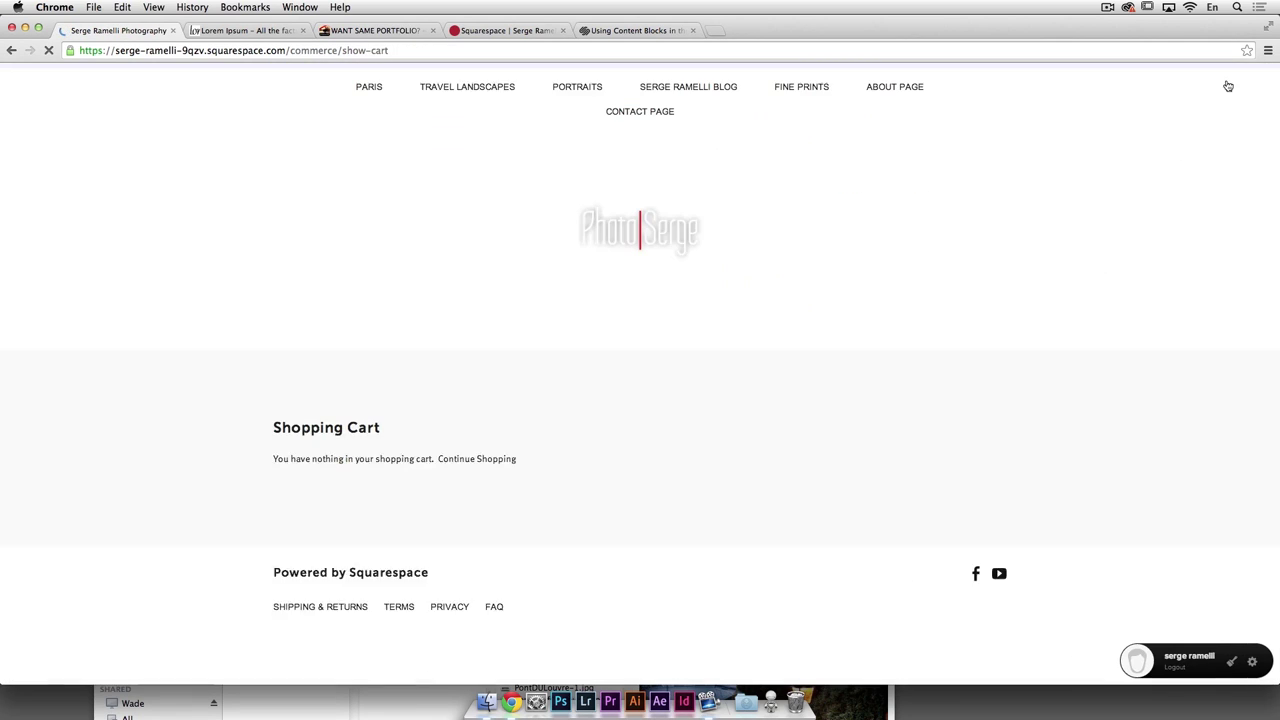
scroll(859, 528, down, 2)
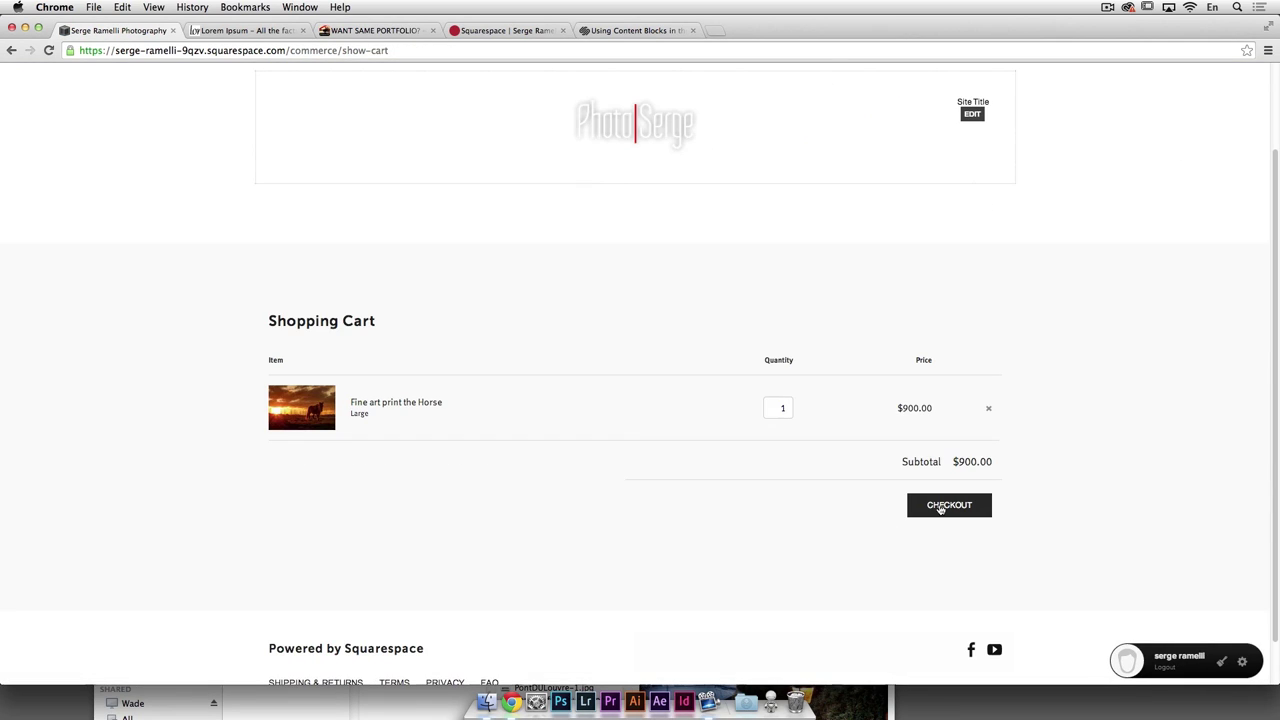
click(940, 506)
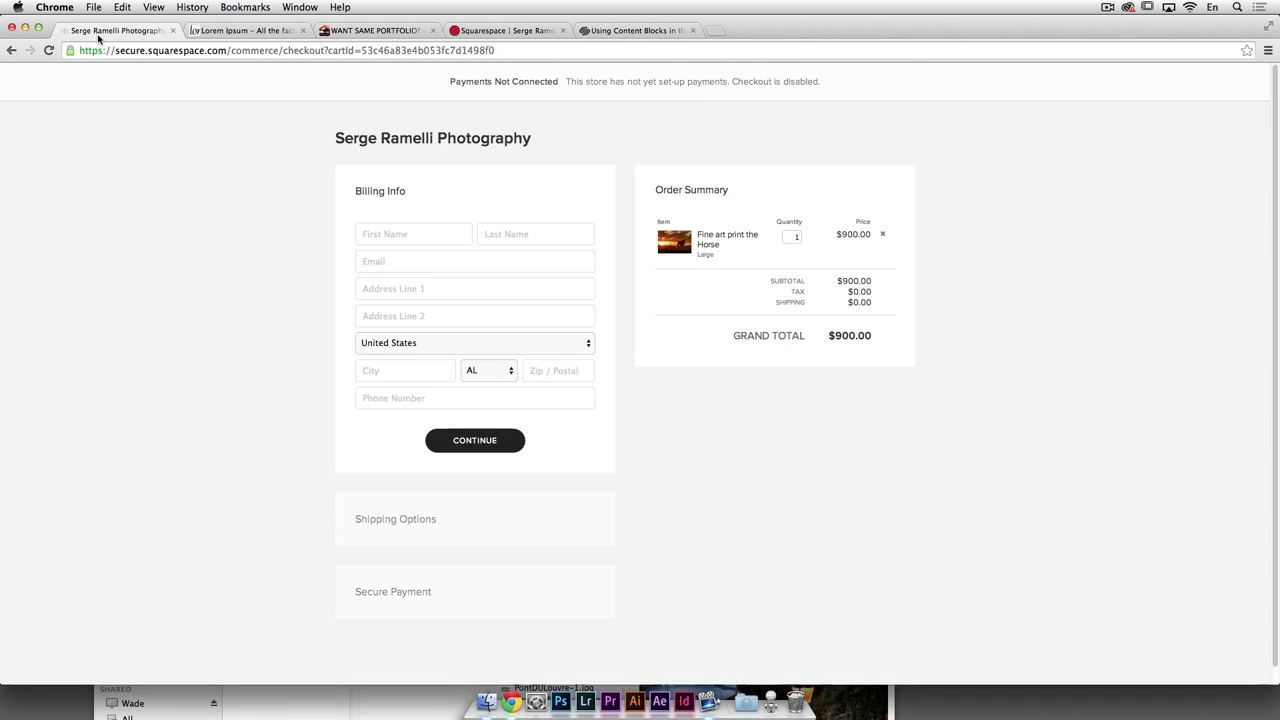
click(10, 52)
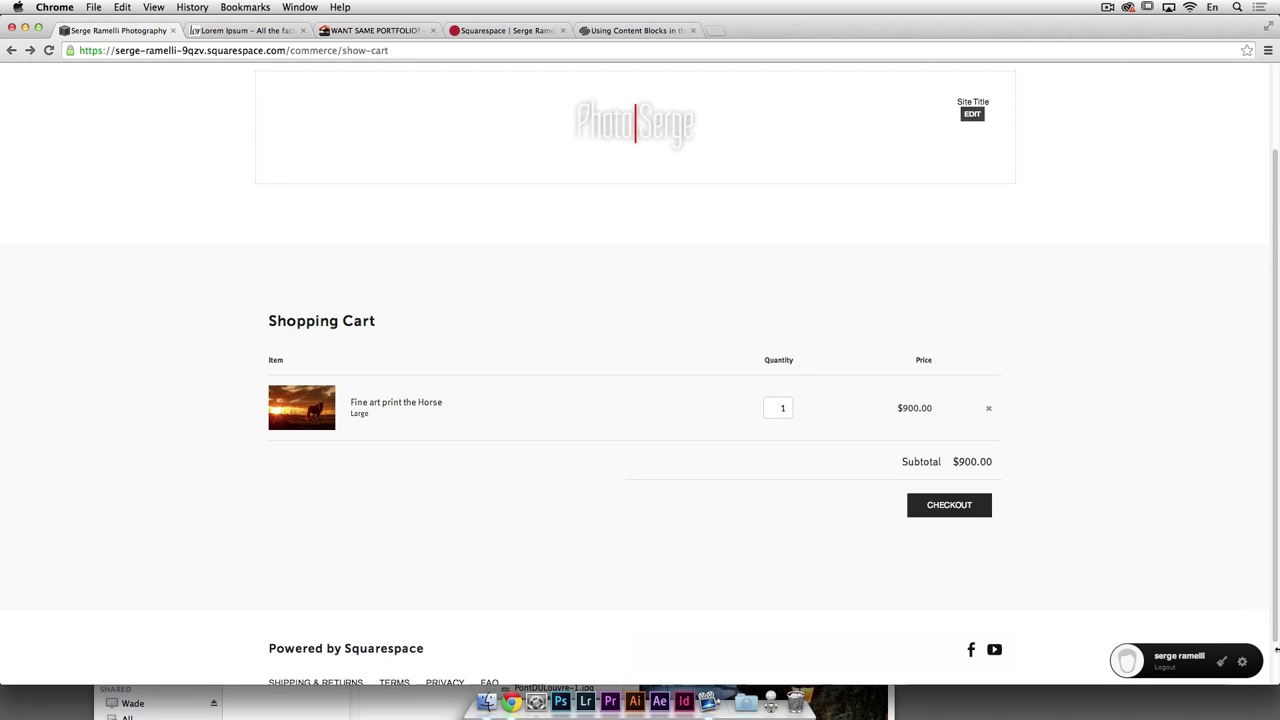
click(1242, 663)
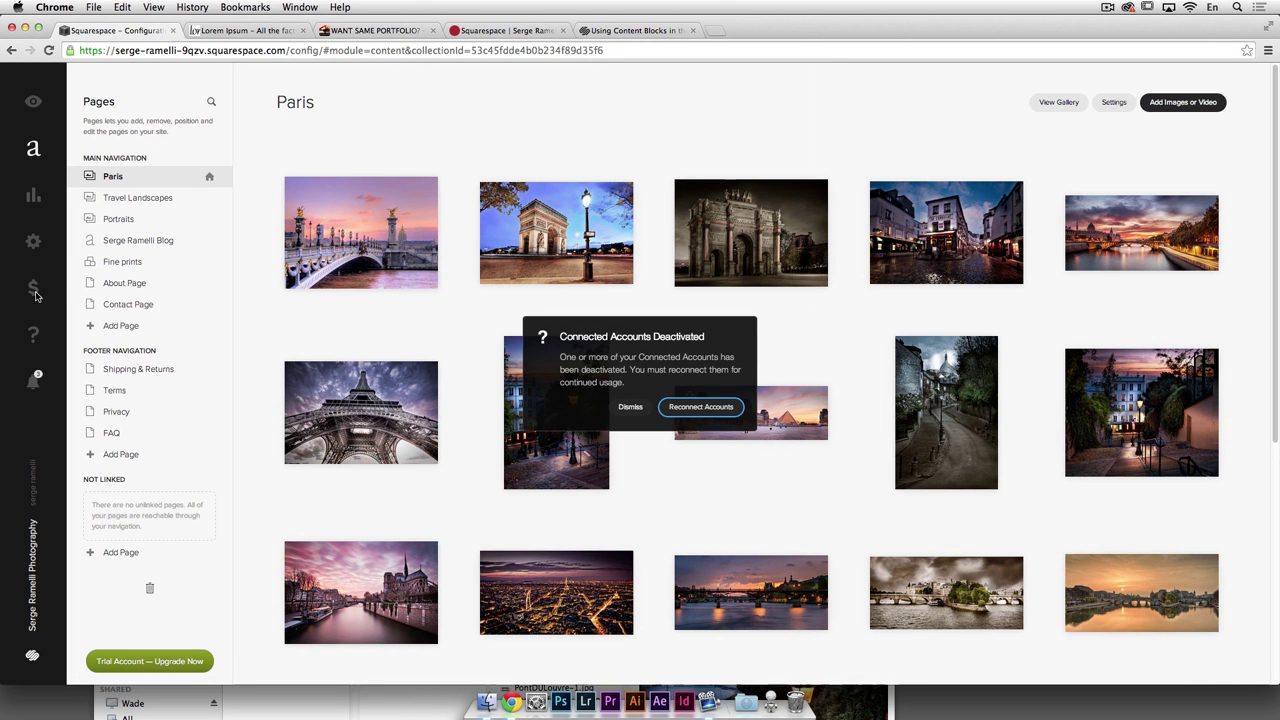
Step: Enter Commerce, dismiss the welcome and shipping tips, and reach the empty Shipping settings
click(34, 290)
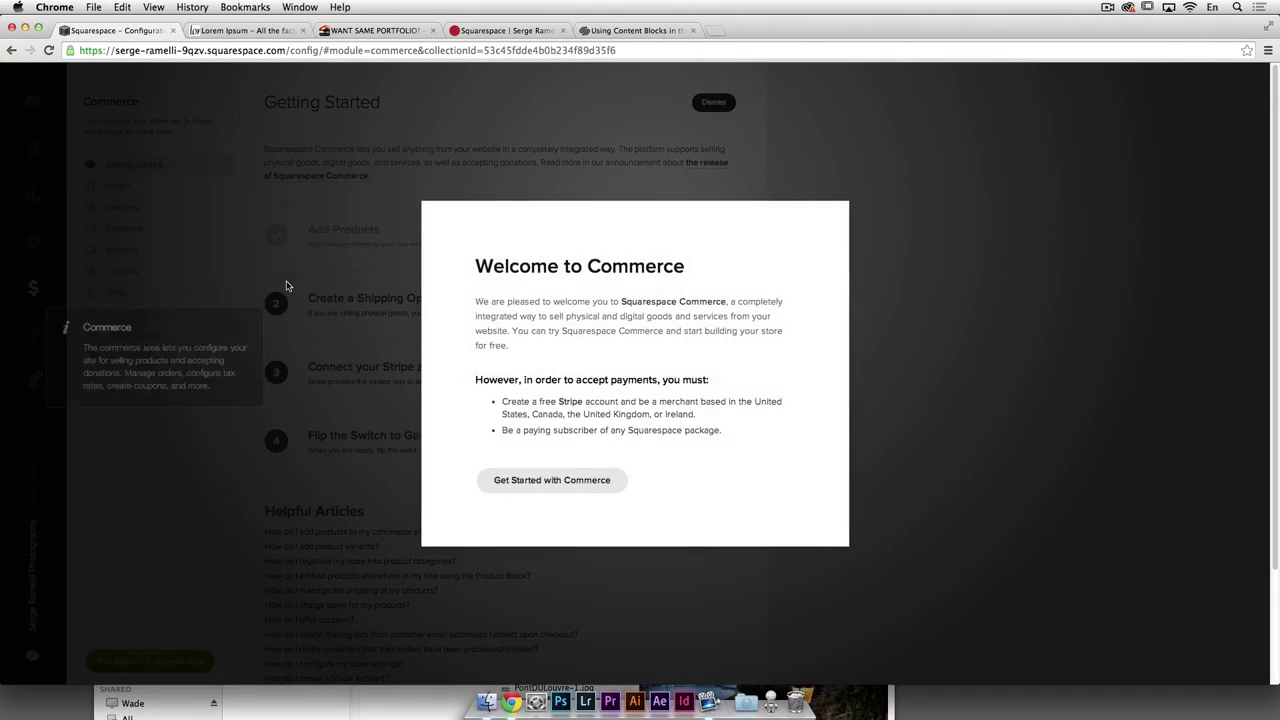
click(551, 480)
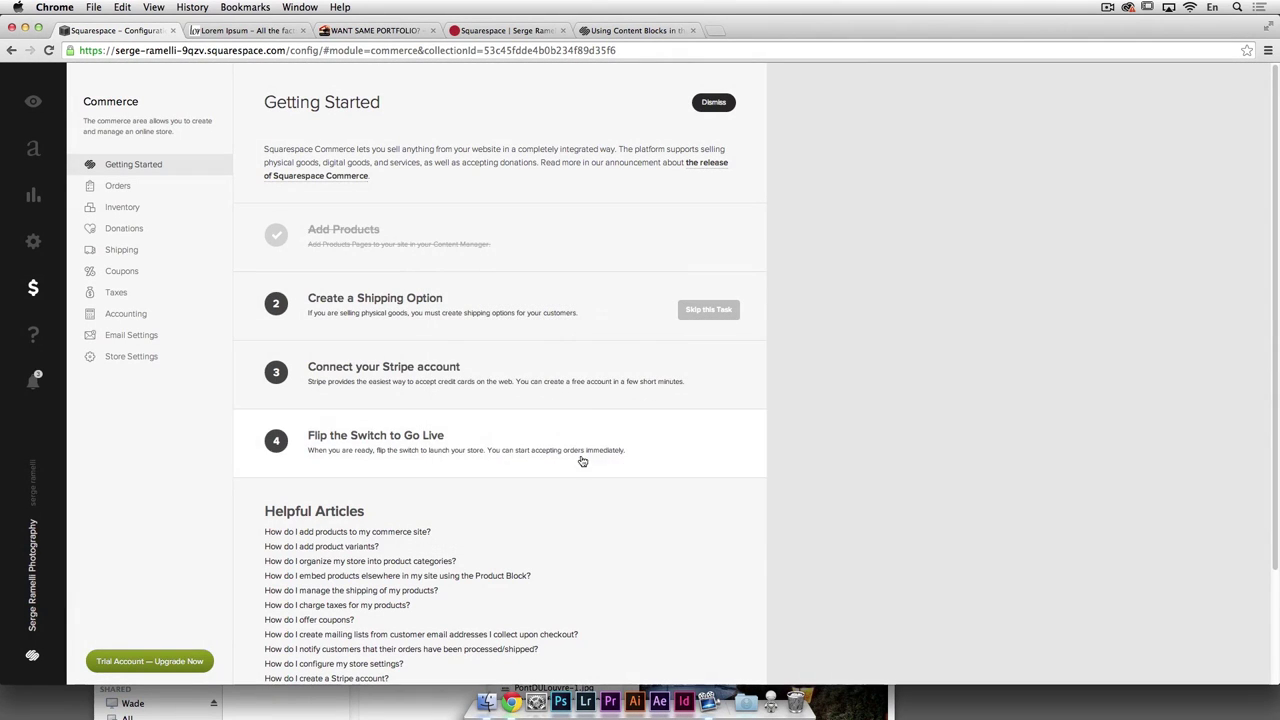
scroll(416, 313, down, 3)
scroll(416, 300, up, 2)
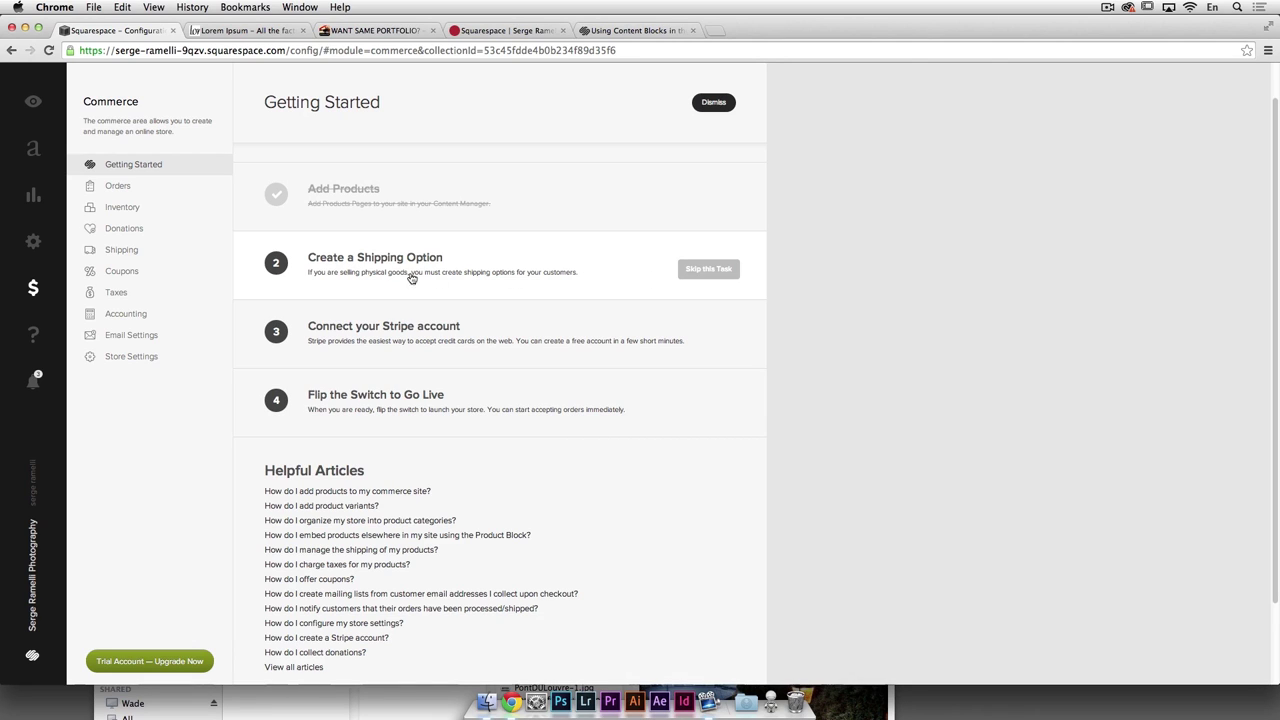
click(473, 253)
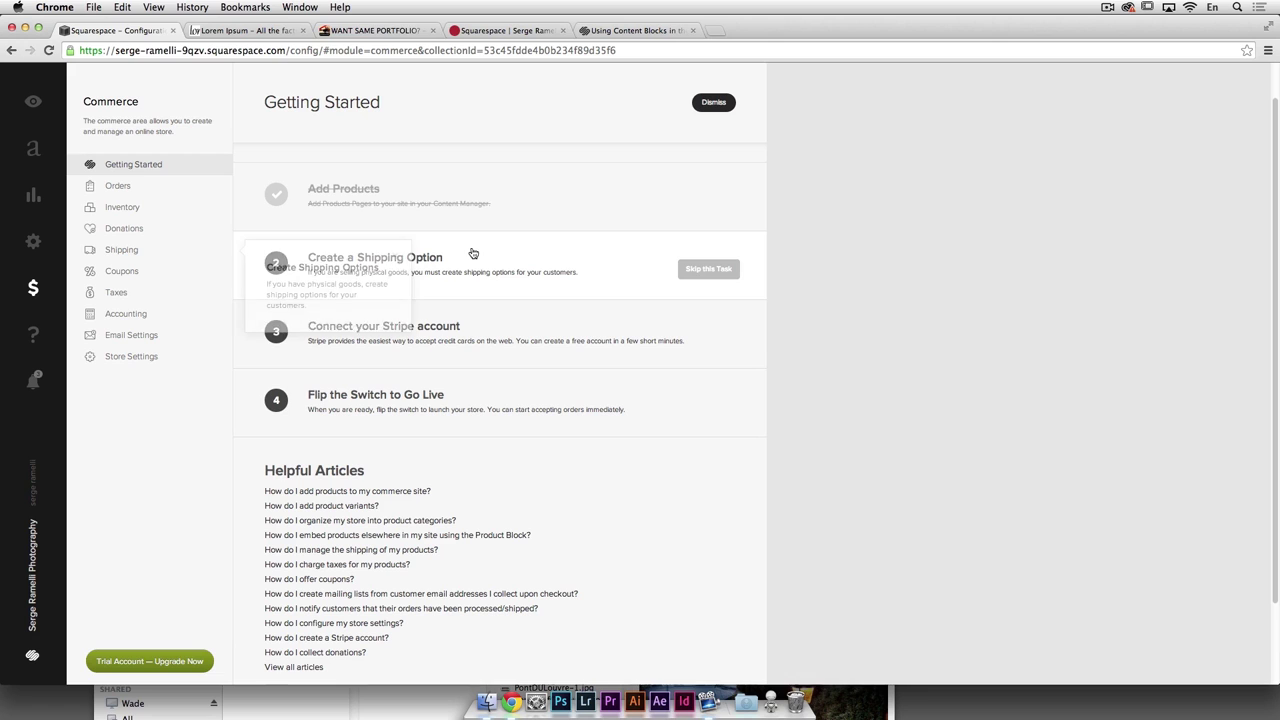
scroll(527, 259, down, 1)
scroll(527, 259, up, 2)
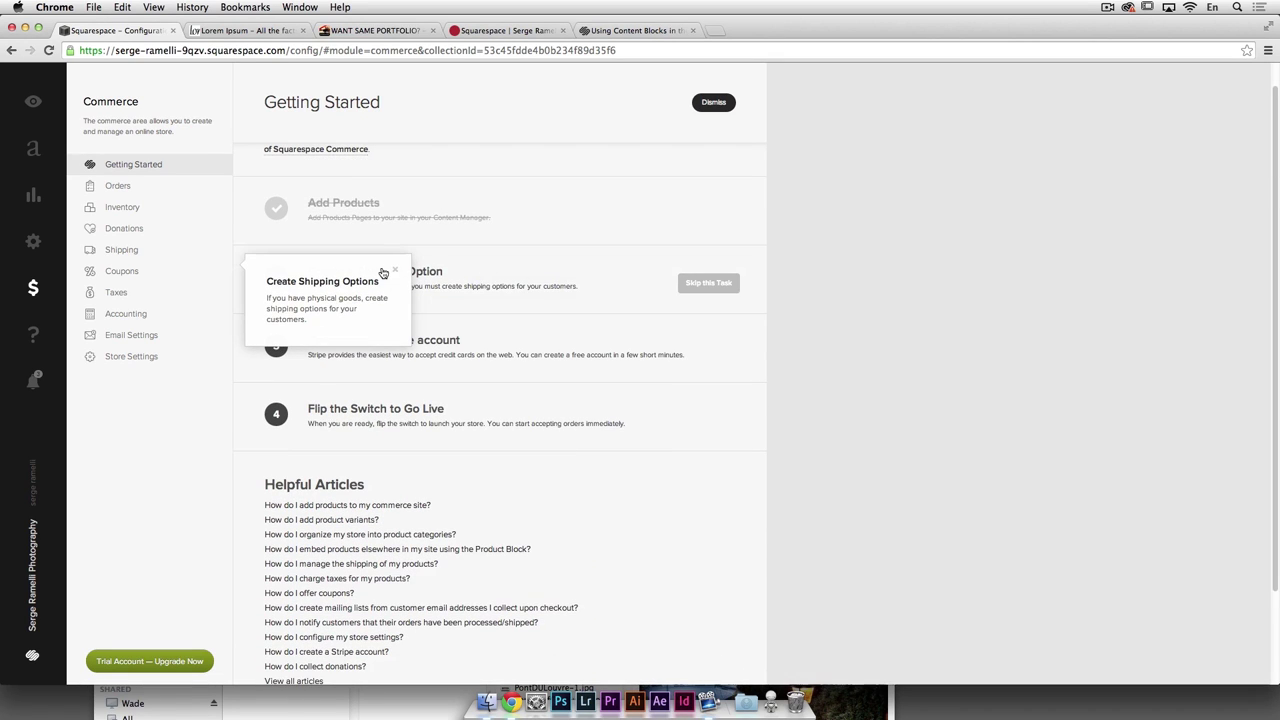
scroll(514, 289, down, 5)
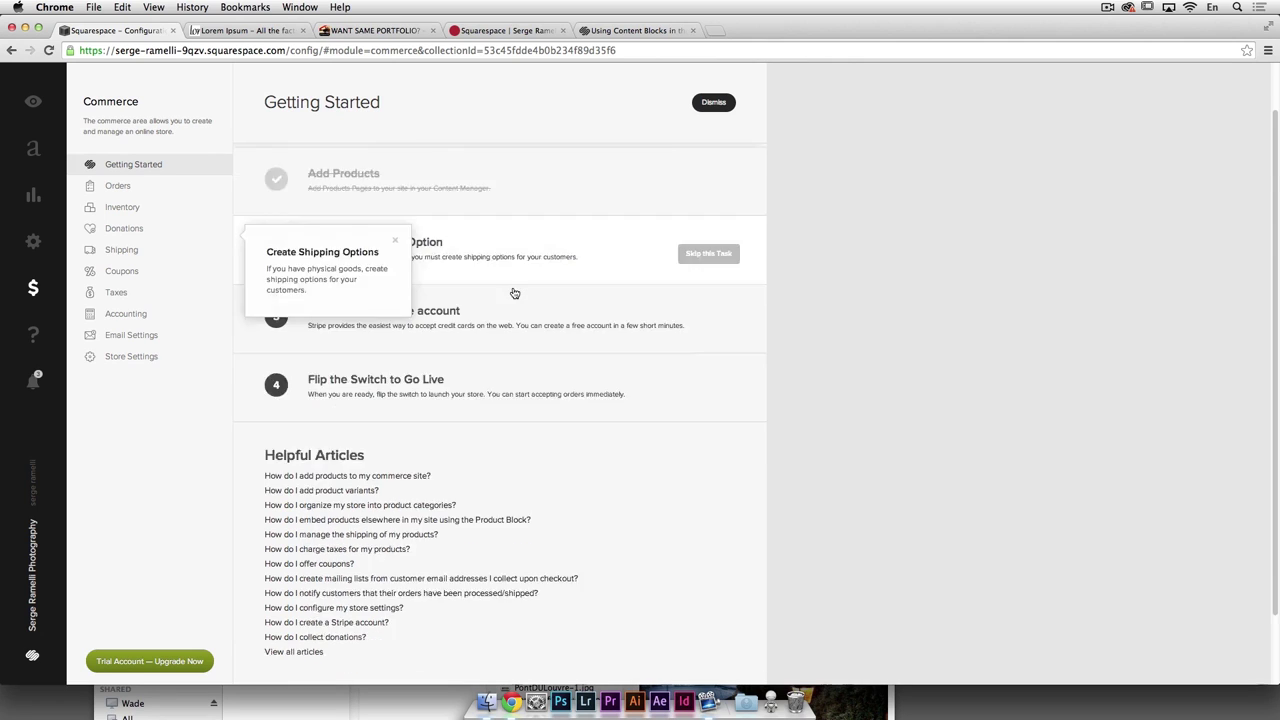
scroll(514, 289, up, 6)
click(490, 308)
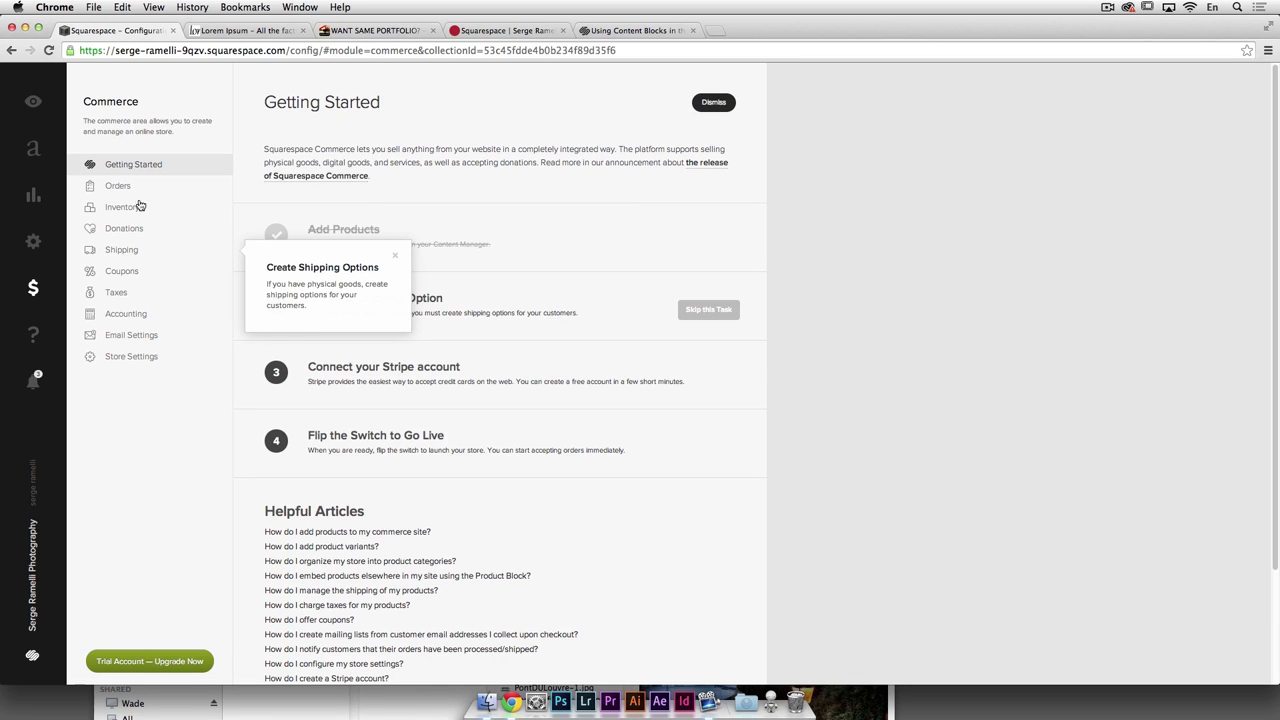
click(127, 254)
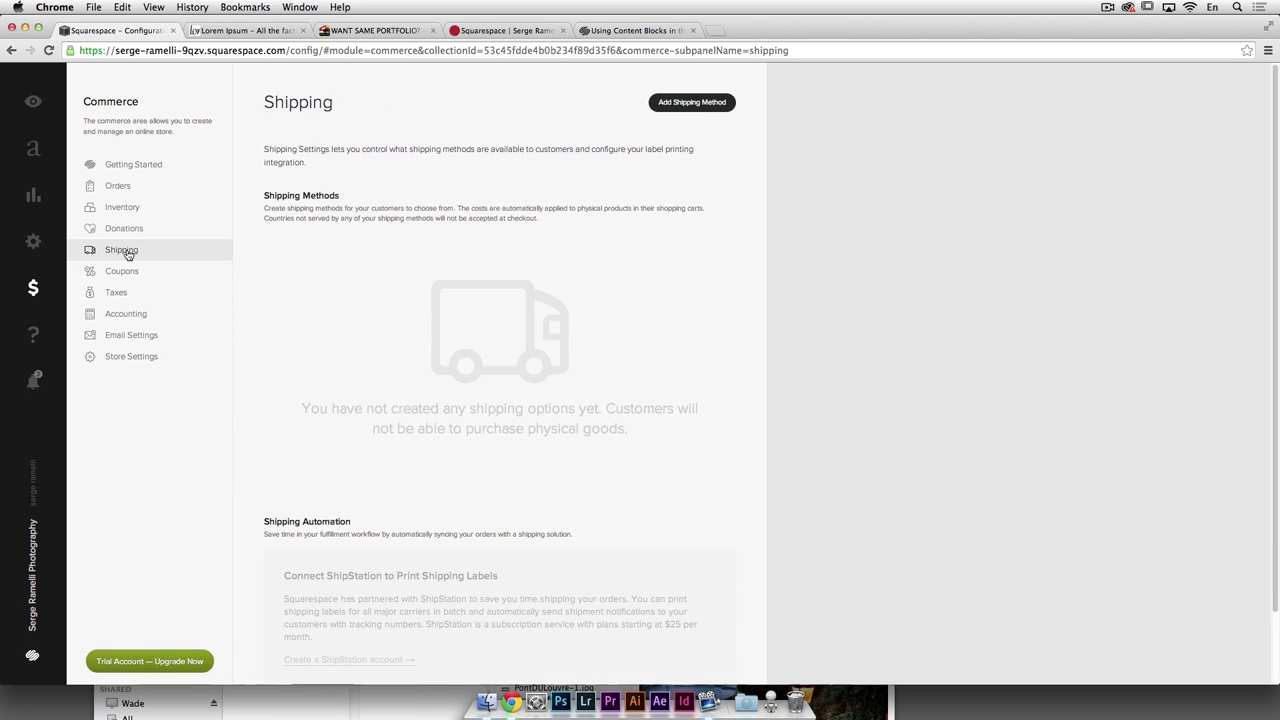
Step: Add a flat-rate 'Fine Art print' shipping option at $20.00 per order and $20.00 per item
scroll(416, 266, down, 2)
scroll(416, 264, up, 2)
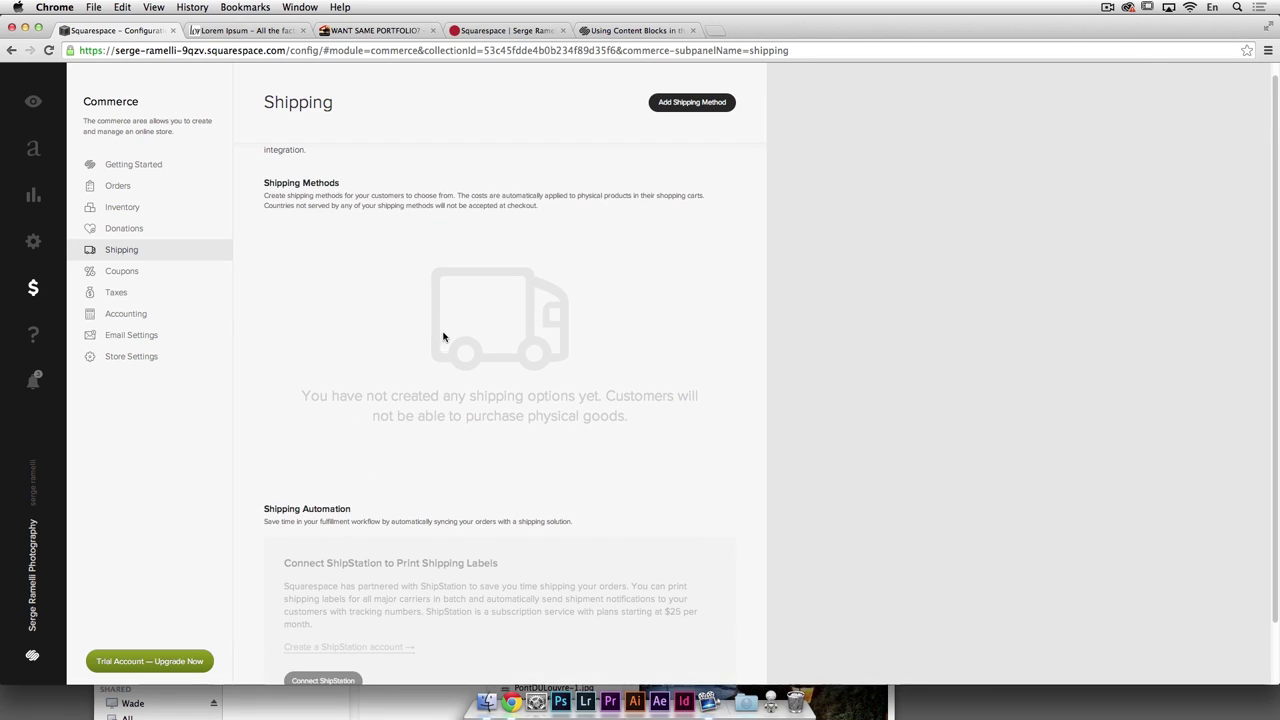
scroll(446, 322, up, 1)
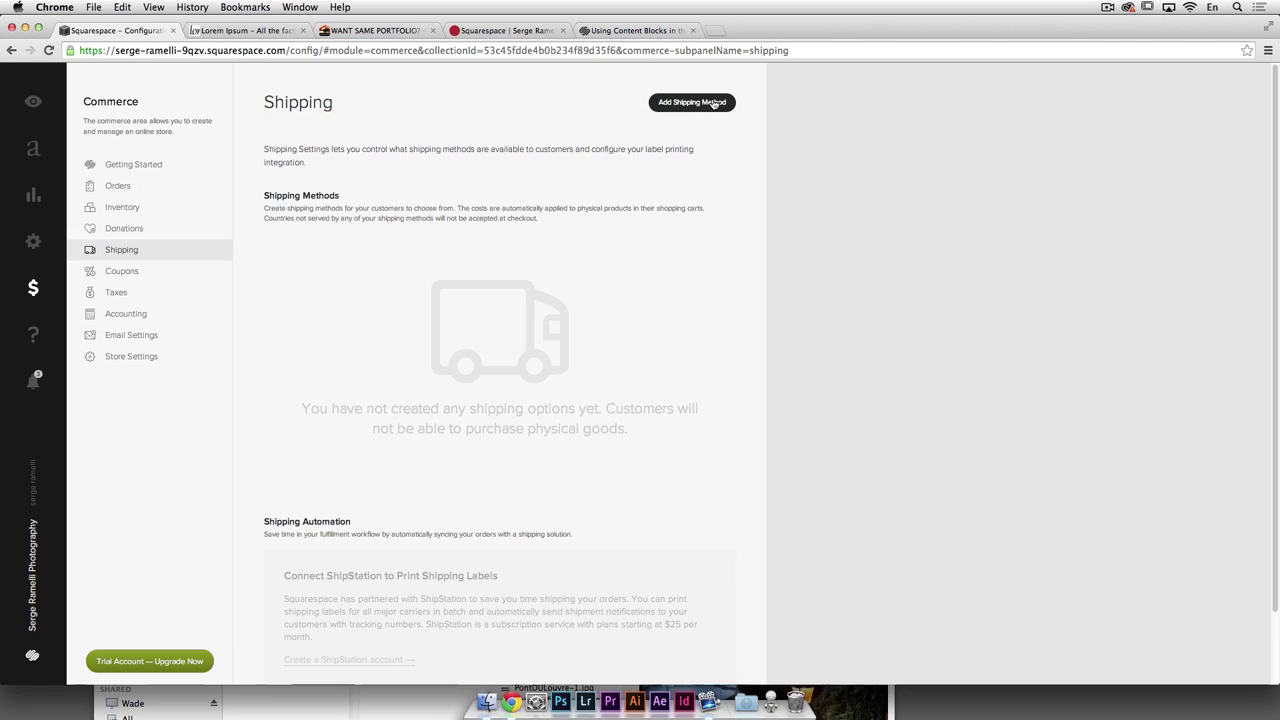
click(714, 103)
click(640, 200)
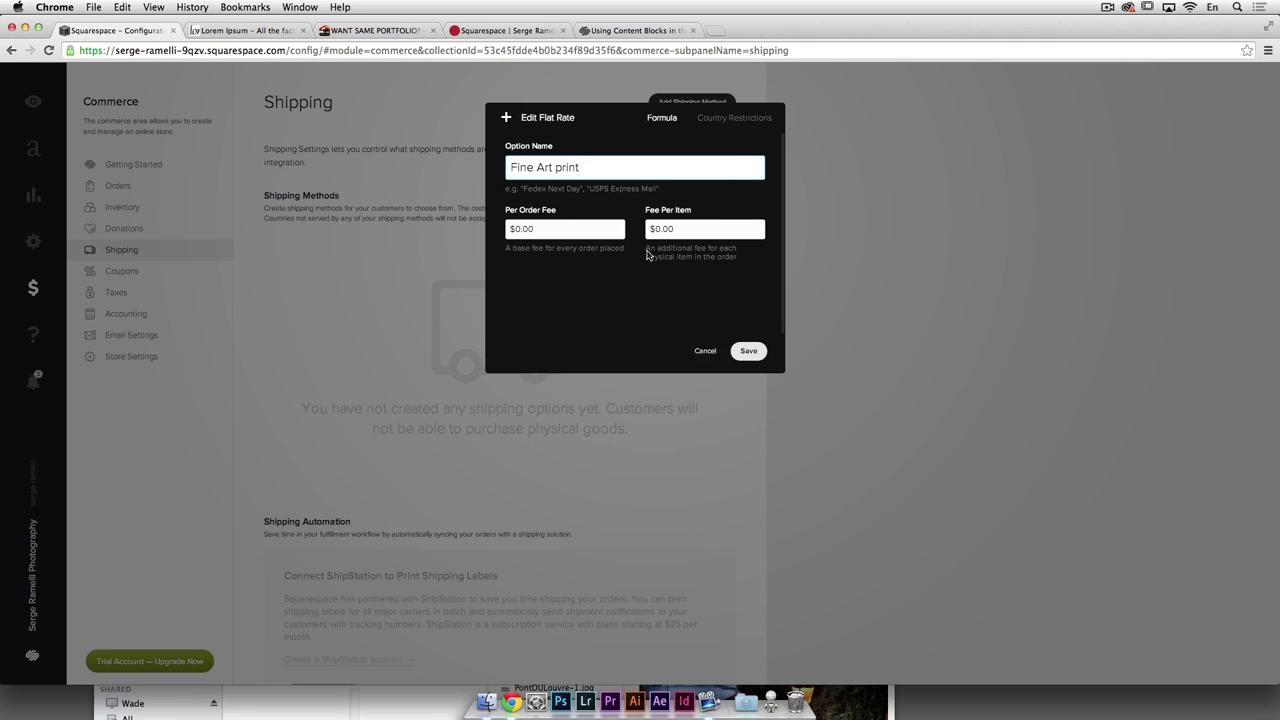
click(507, 229)
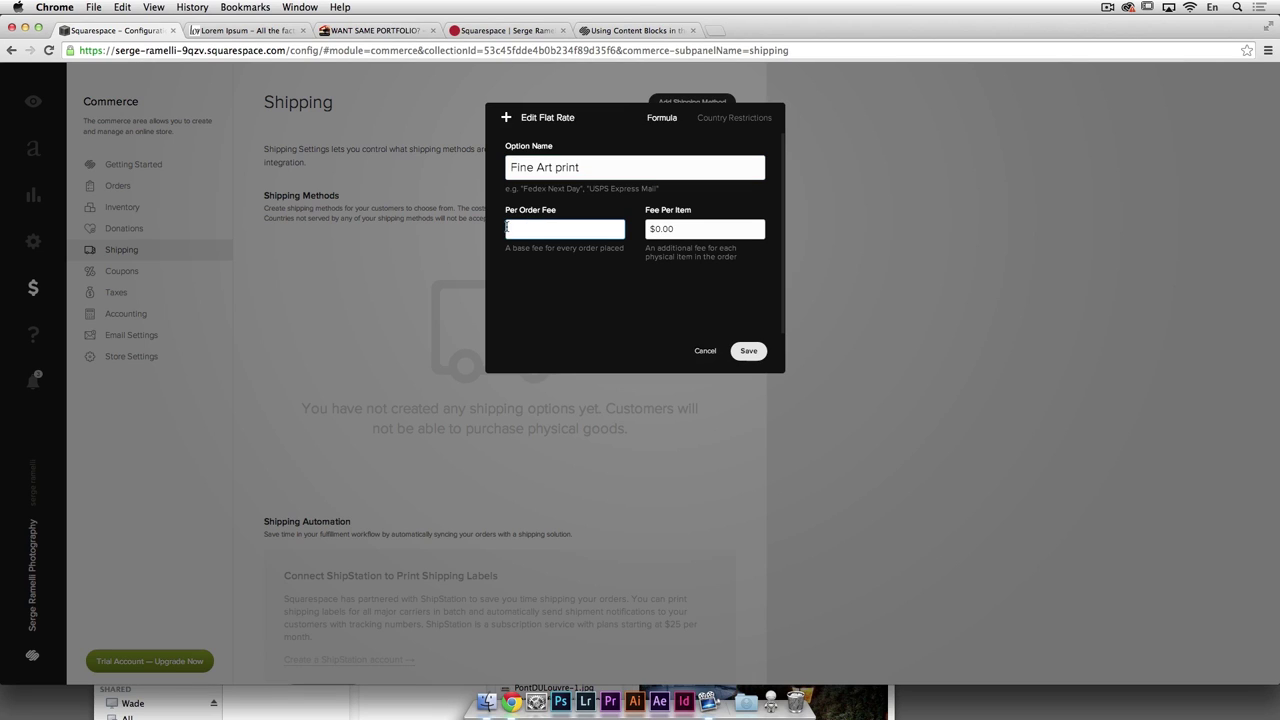
key(Tab)
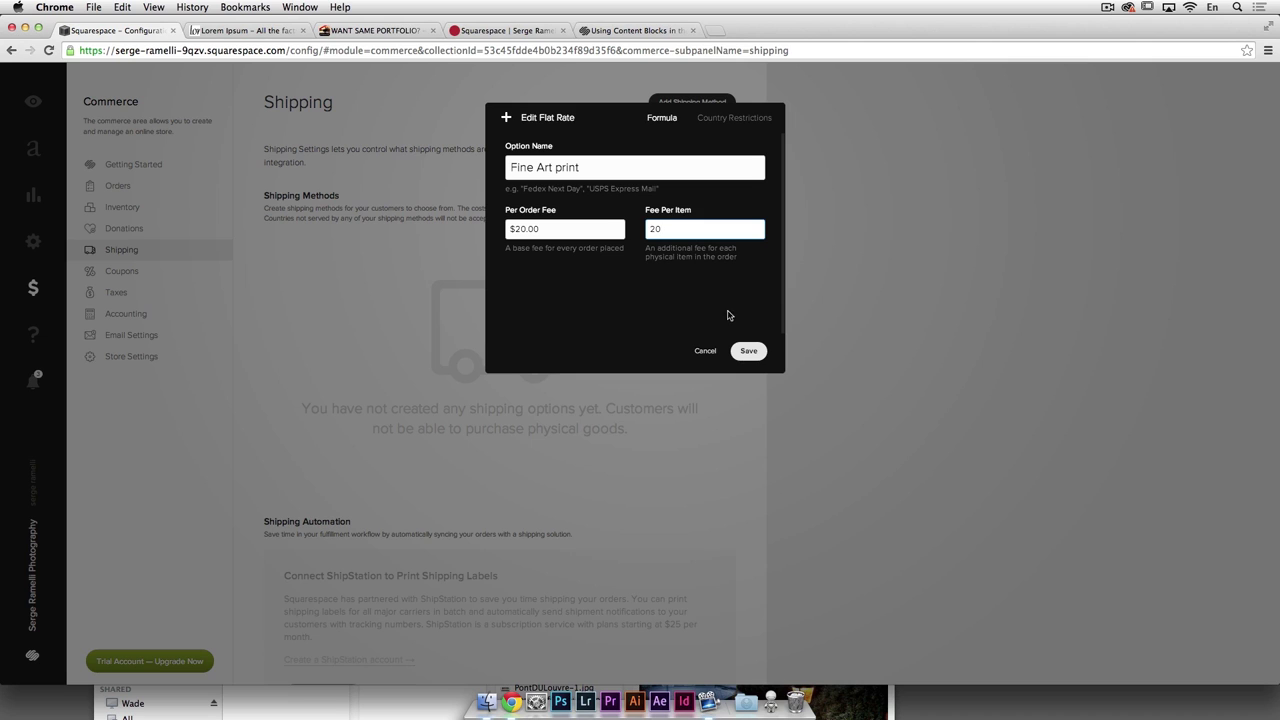
text(20)
click(749, 354)
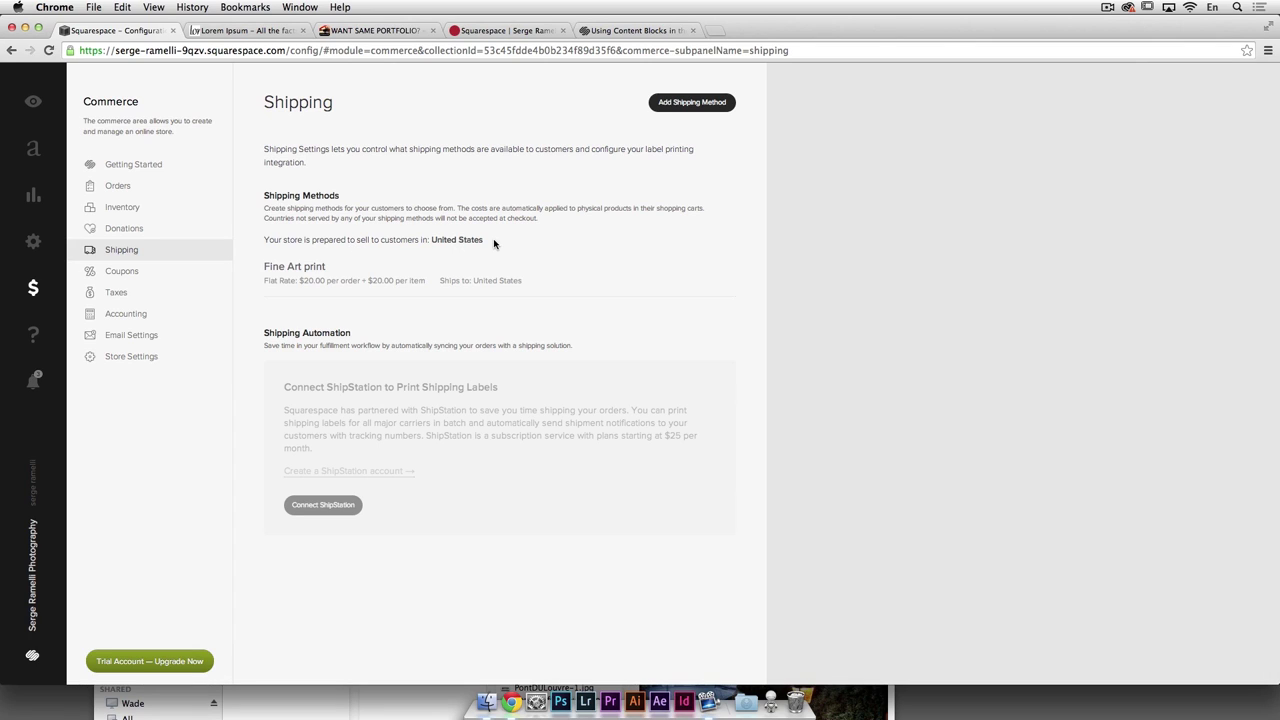
click(133, 207)
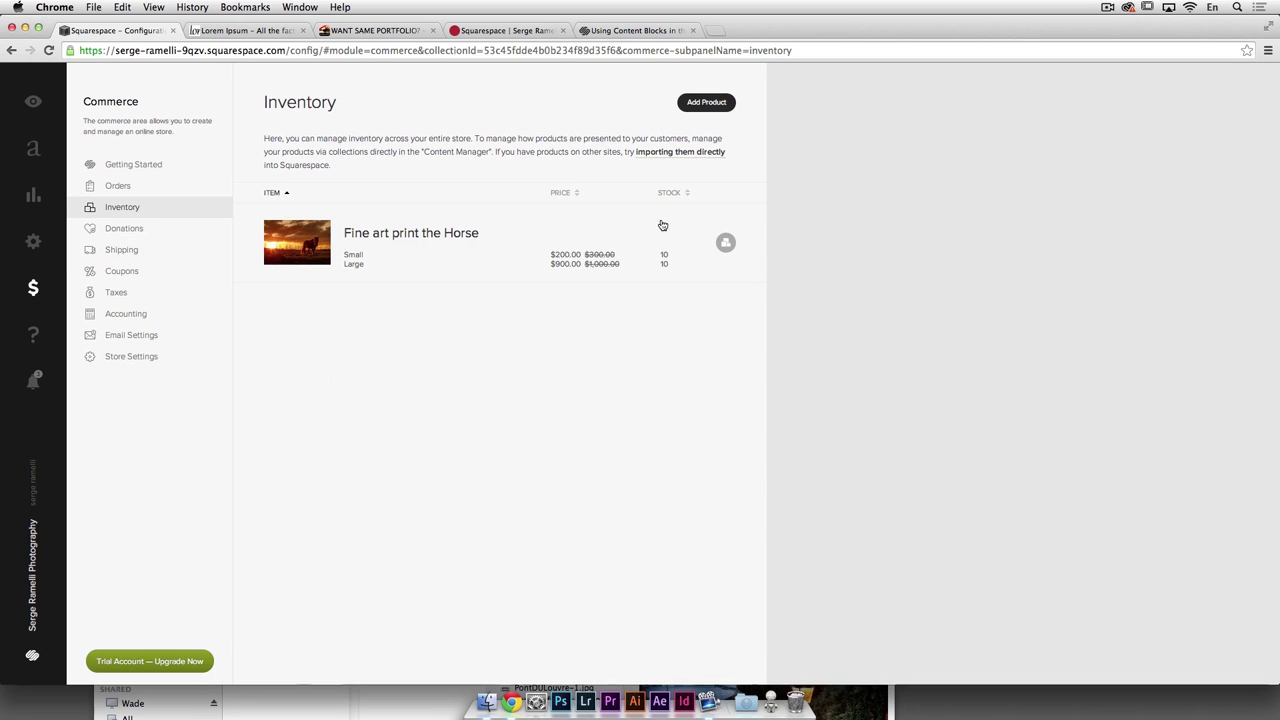
Step: Browse the Orders, Taxes and Accounting pages, ending on Store Settings
click(155, 192)
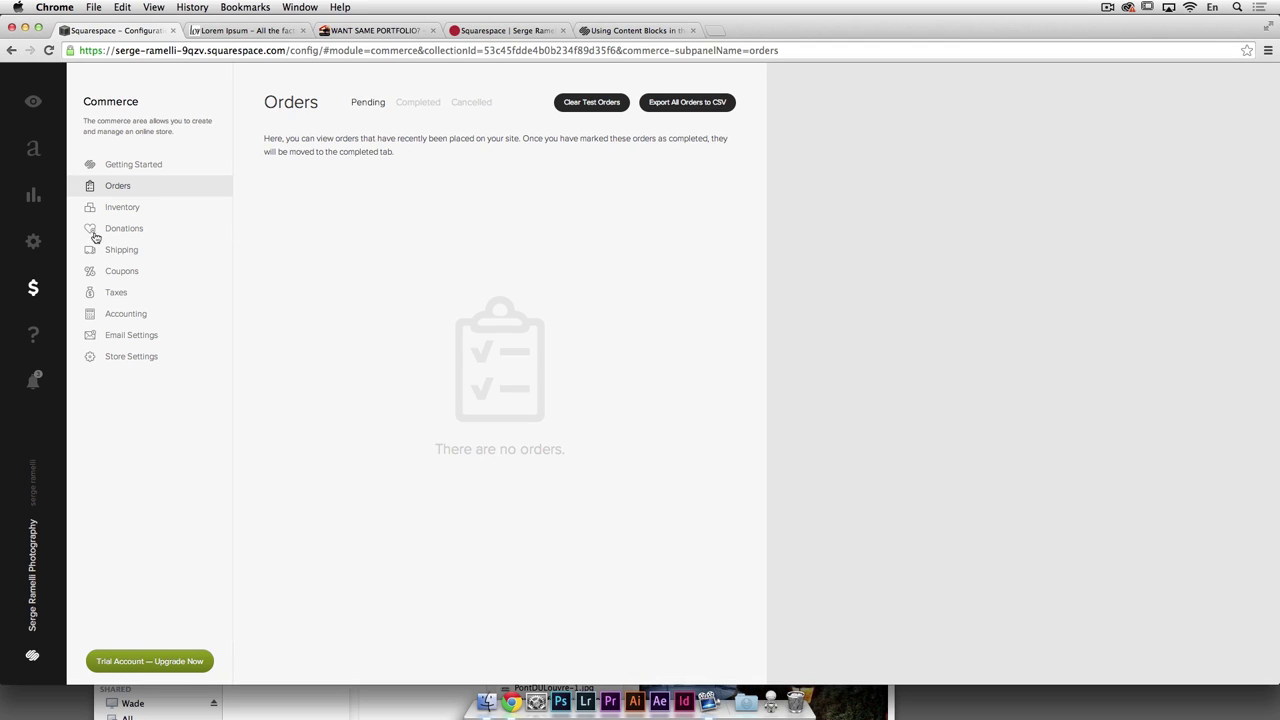
click(122, 299)
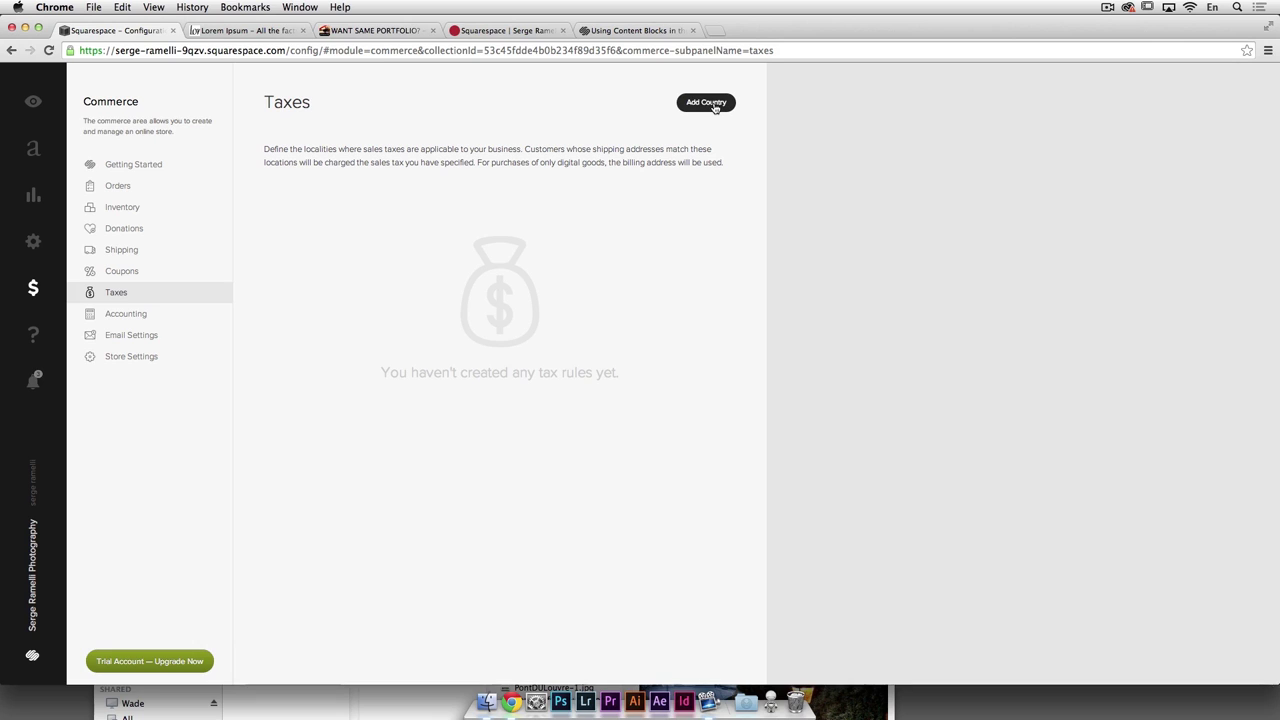
click(150, 315)
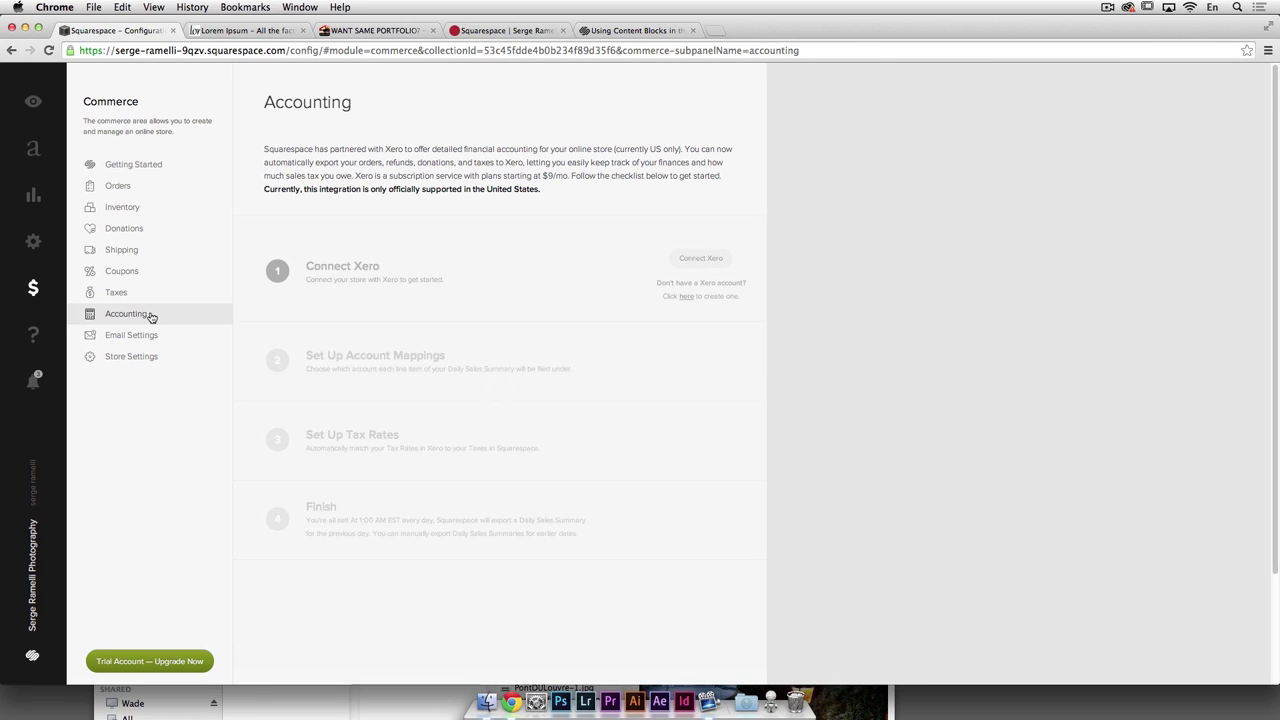
mouse_move(386, 241)
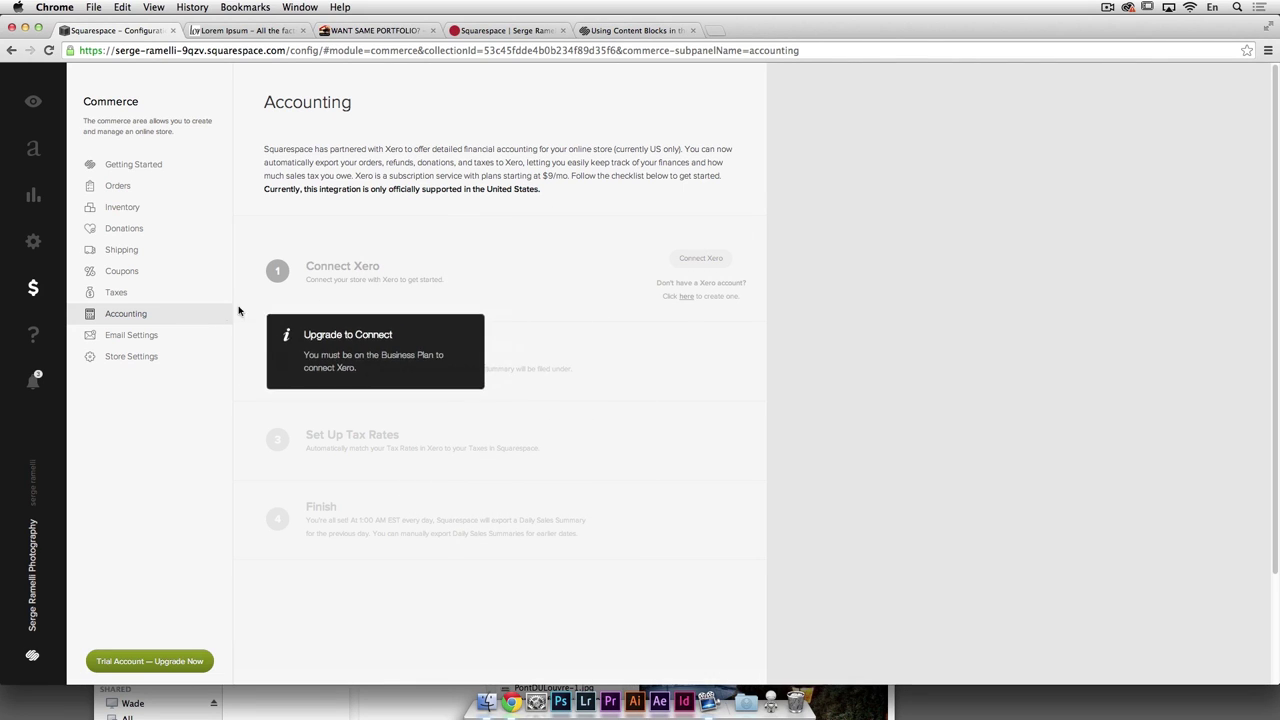
click(150, 358)
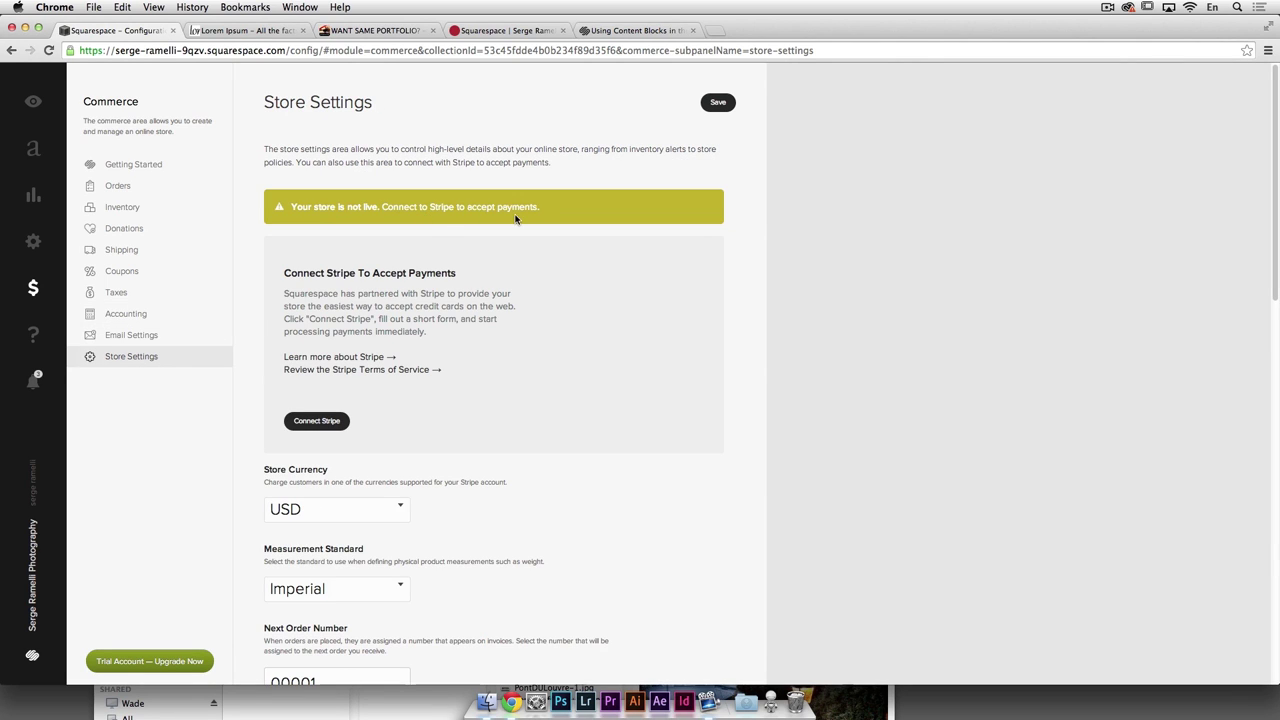
scroll(512, 290, down, 1)
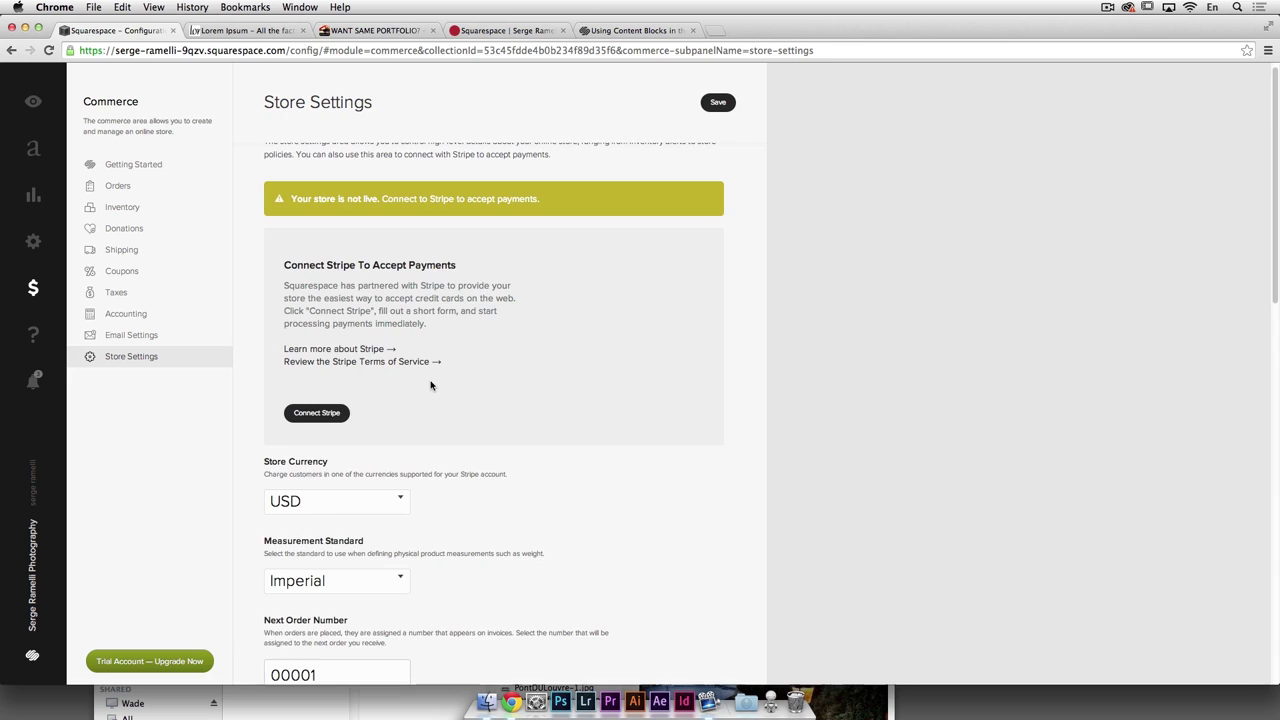
Step: Begin connecting Stripe, close the signup popup, and return to the $900.00 shopping cart
scroll(429, 337, down, 3)
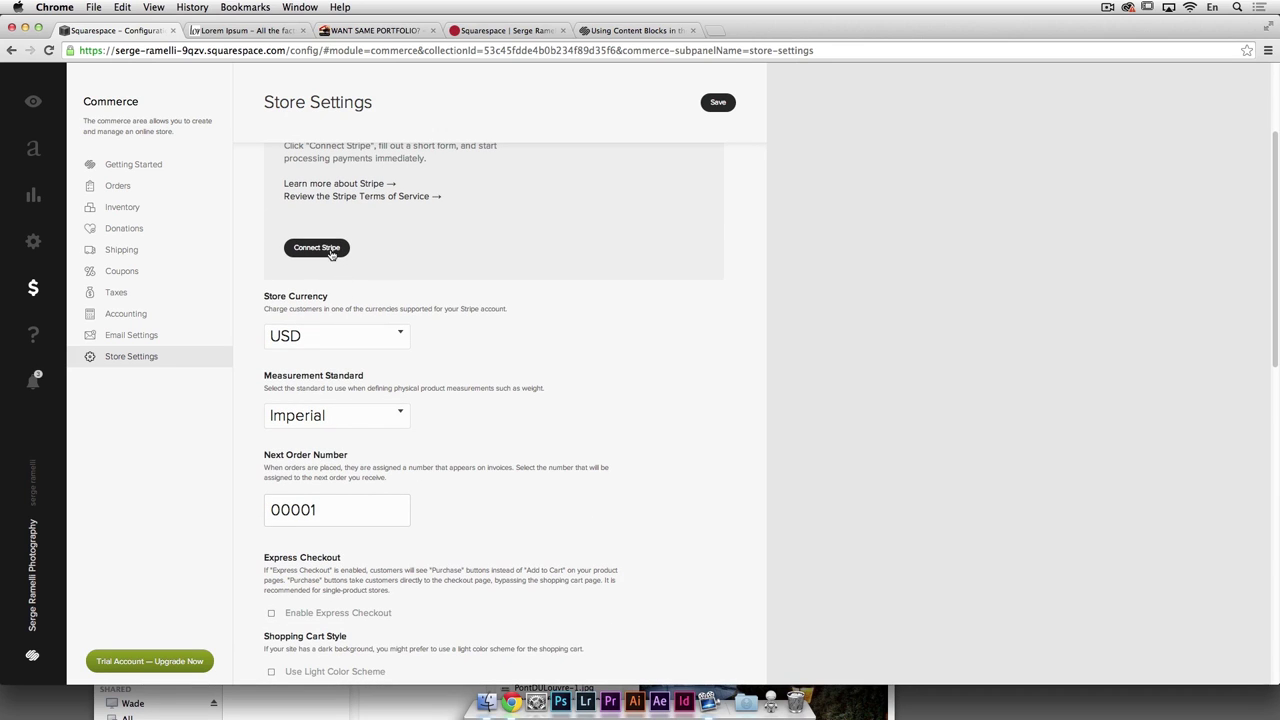
click(336, 248)
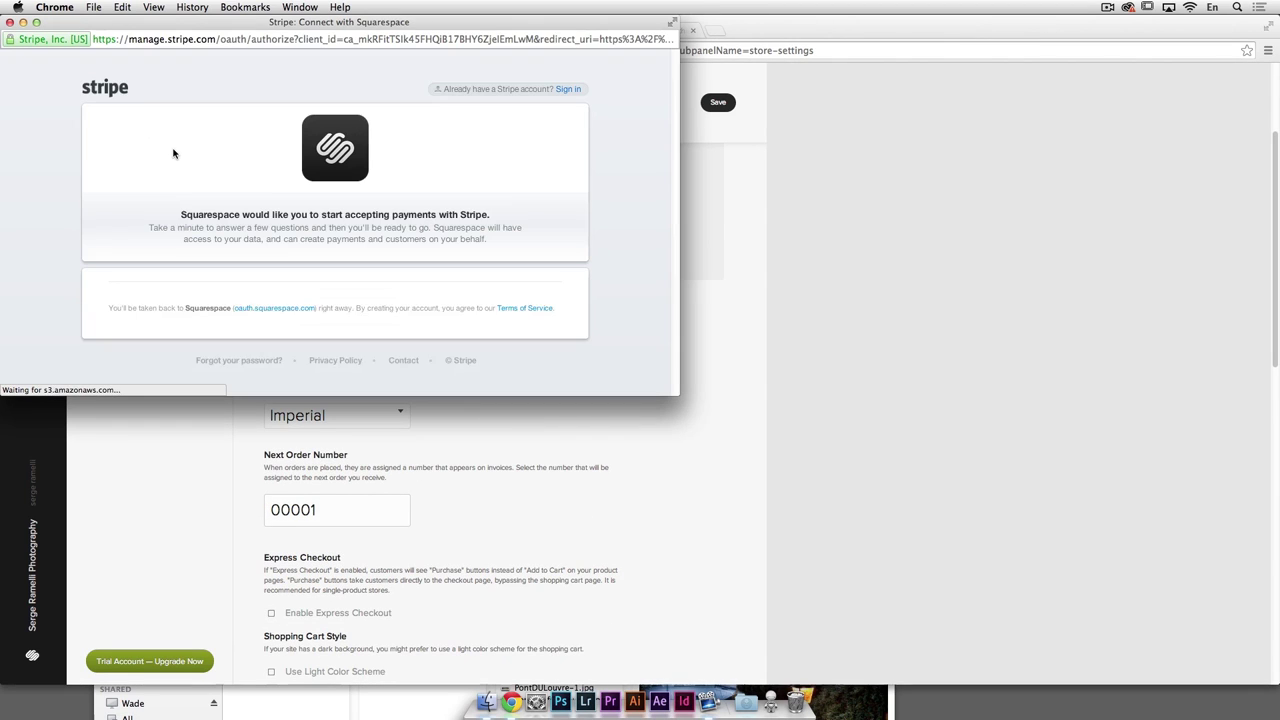
scroll(340, 285, down, 2)
scroll(347, 280, down, 6)
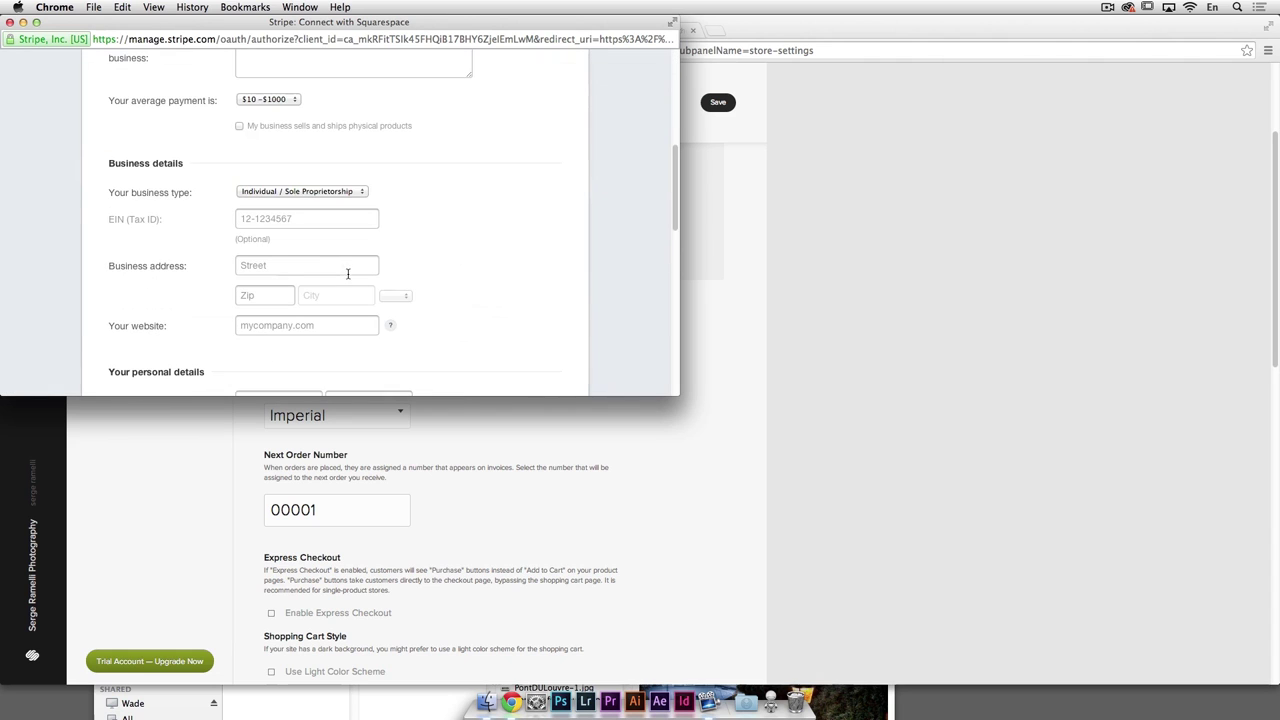
click(10, 22)
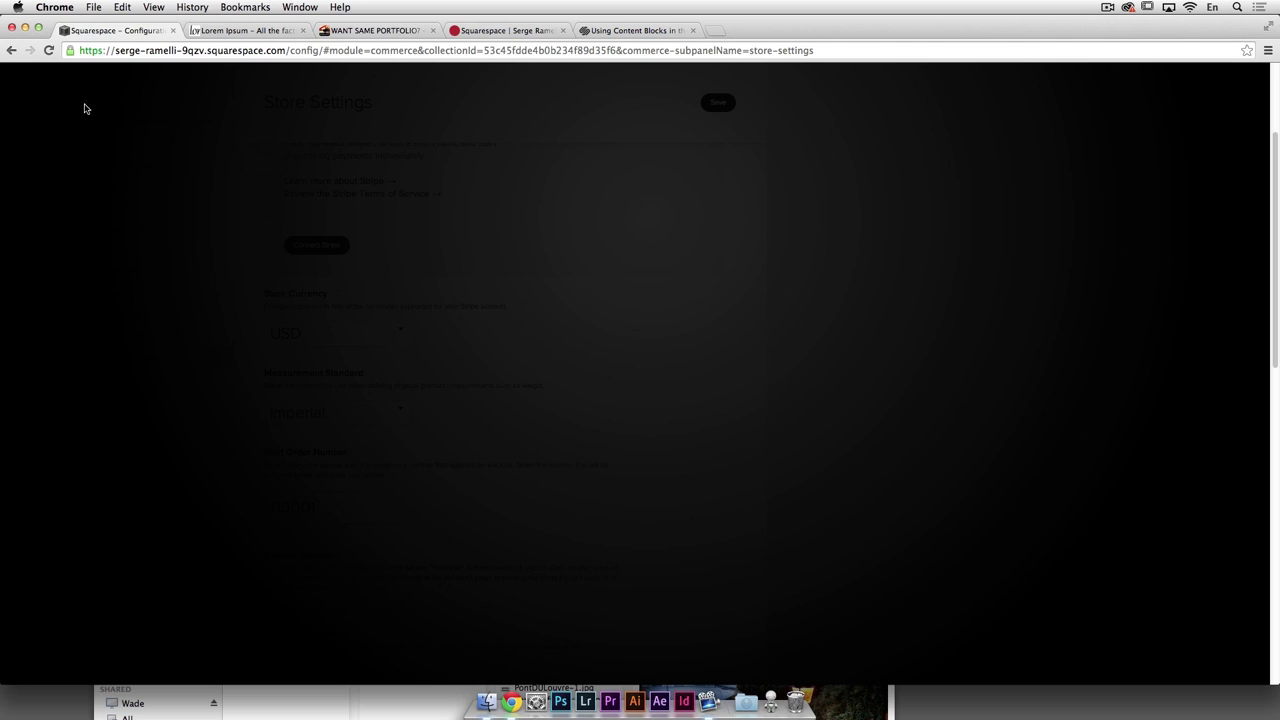
click(11, 50)
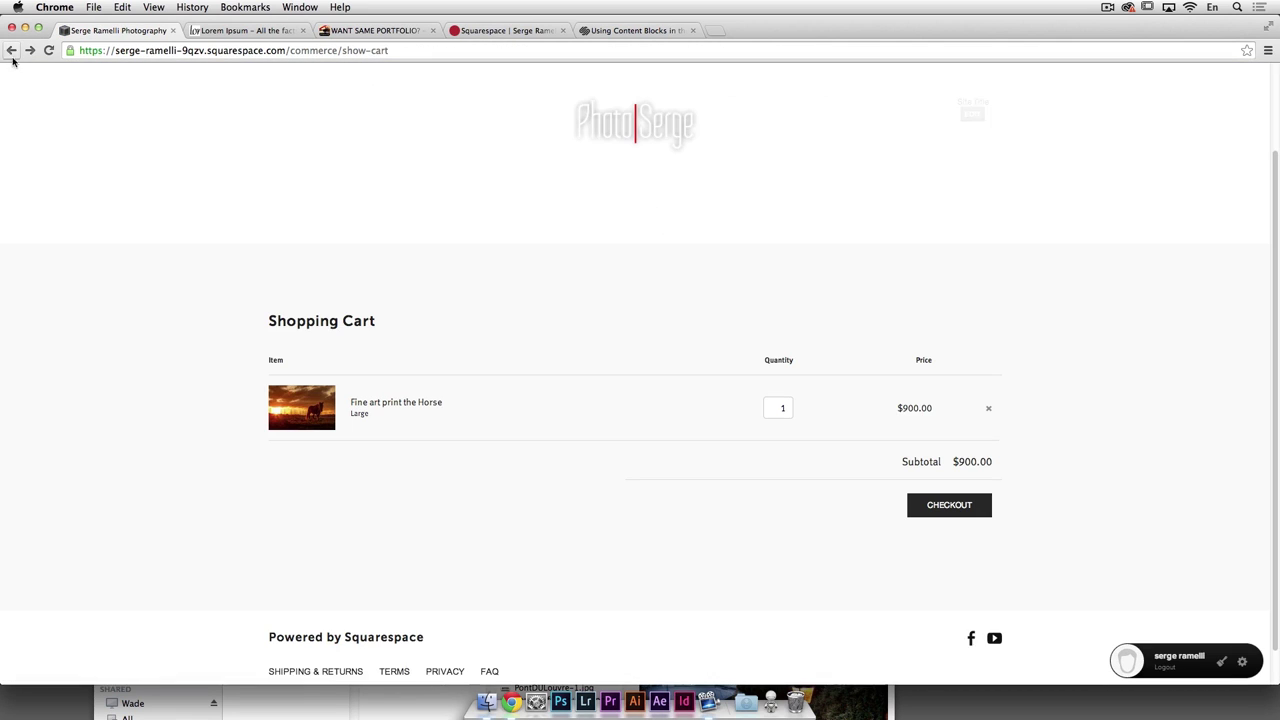
Step: Return to Commerce via site configuration, dismiss the Go Live help, and open Store Settings
click(1241, 664)
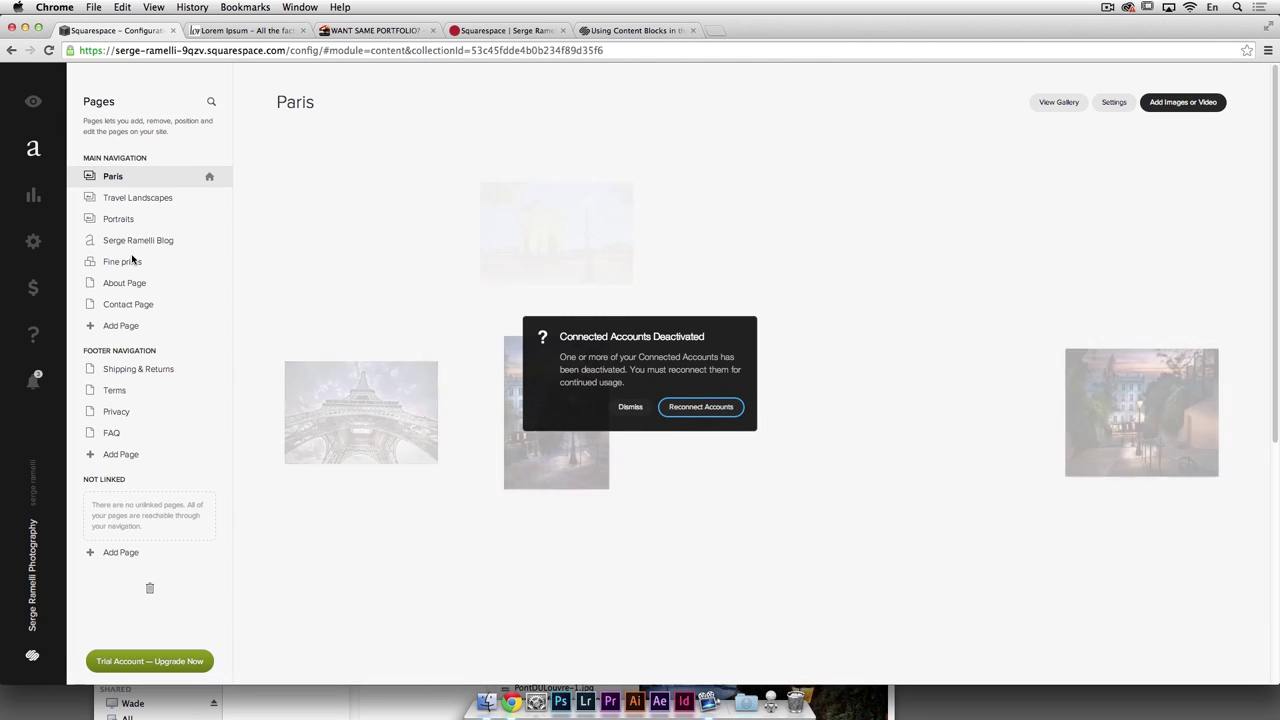
click(34, 290)
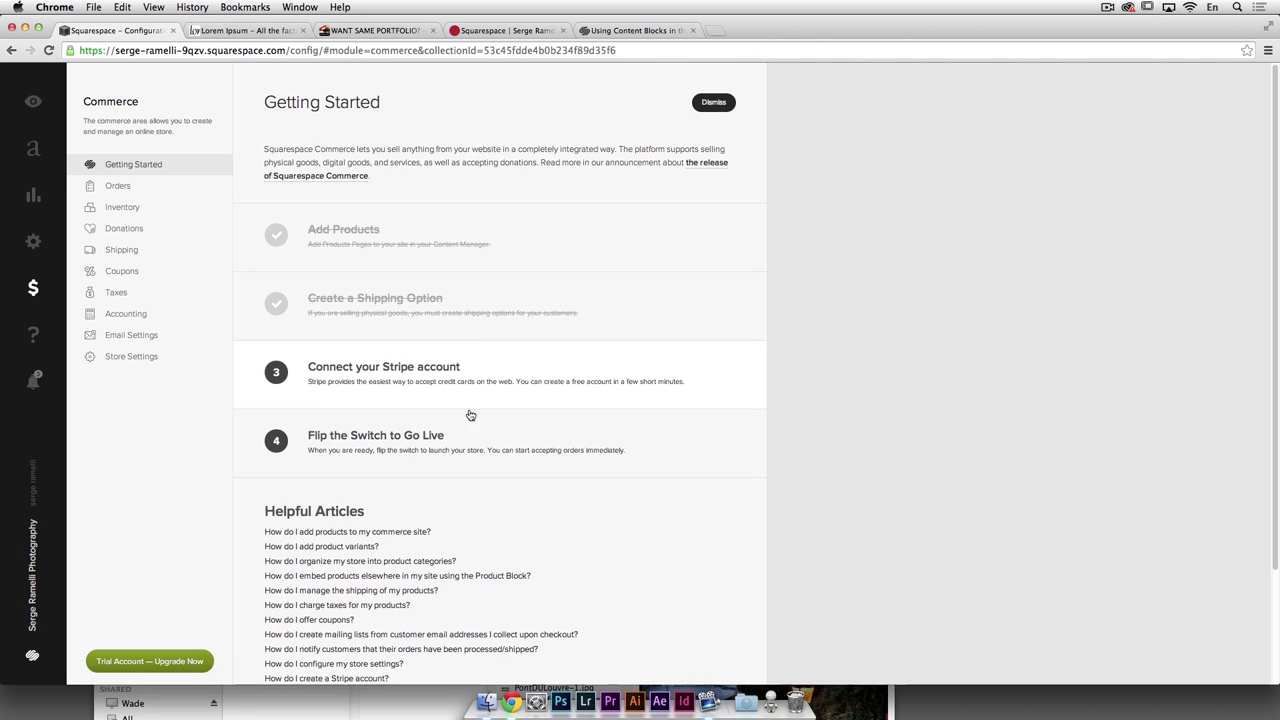
click(486, 440)
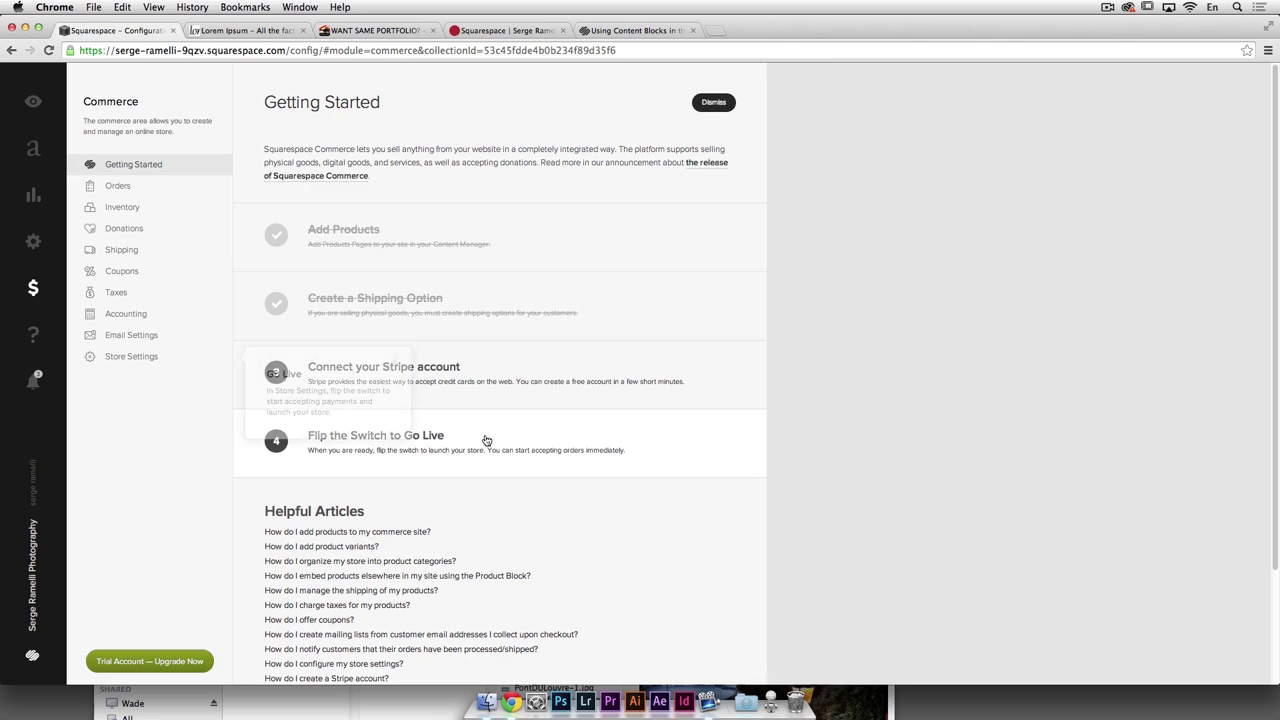
click(394, 366)
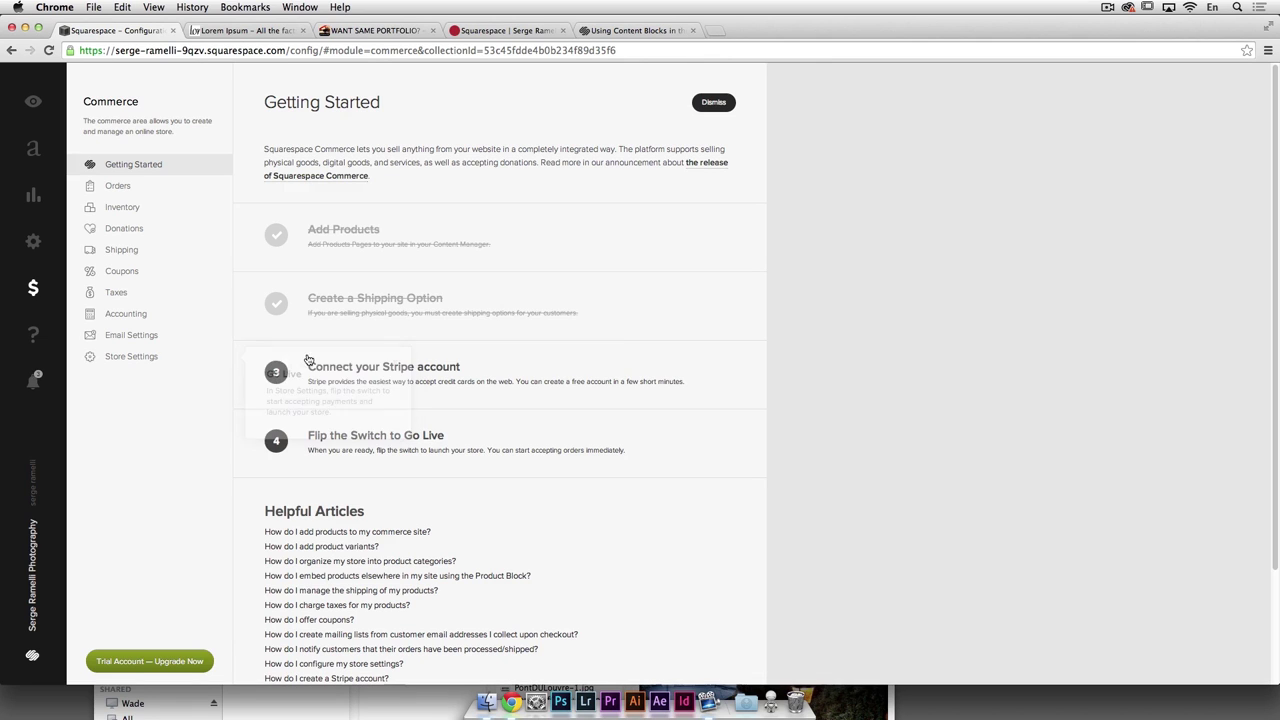
click(136, 358)
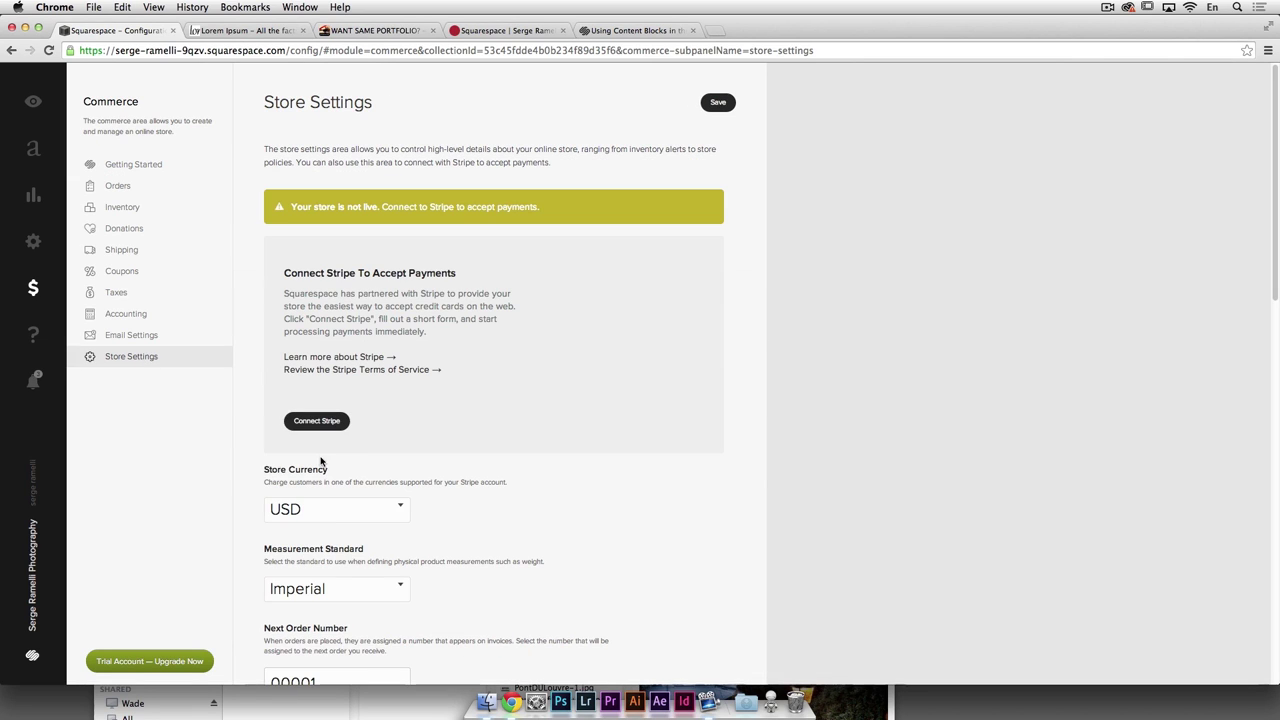
Step: Enable Express Checkout and save the store settings when moving to Email Settings
scroll(359, 437, down, 5)
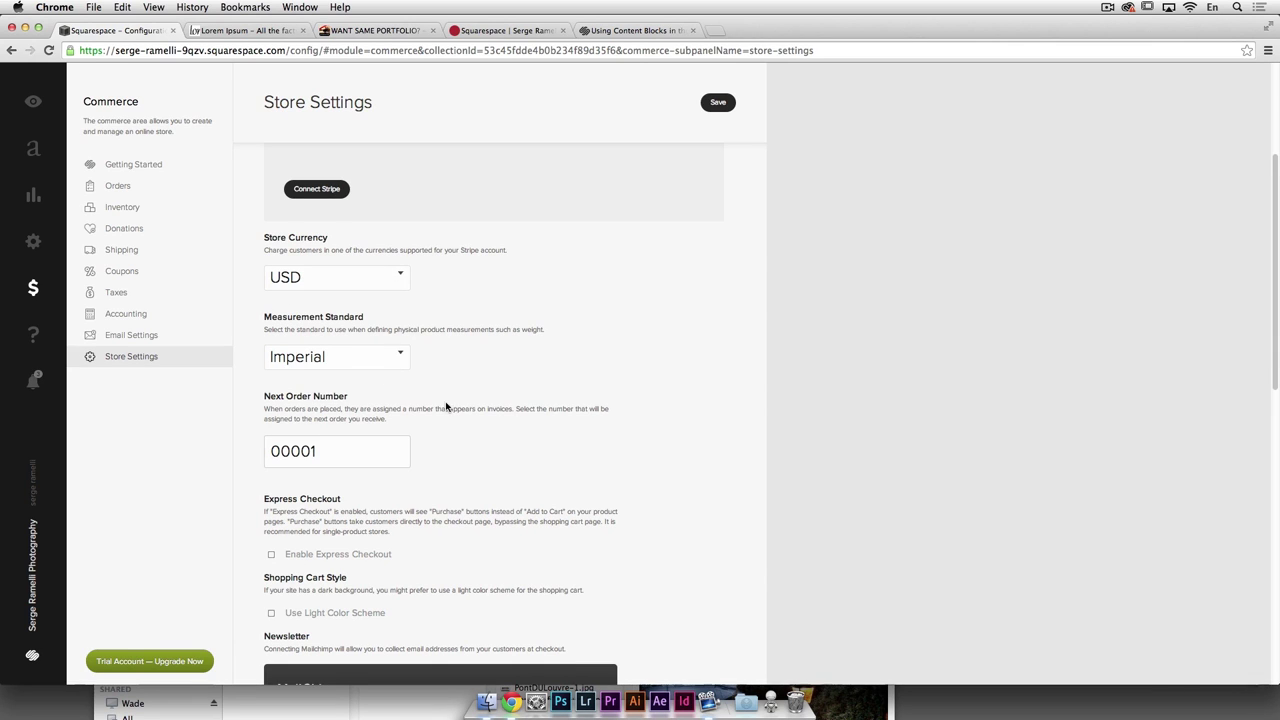
scroll(355, 381, down, 2)
scroll(356, 392, down, 1)
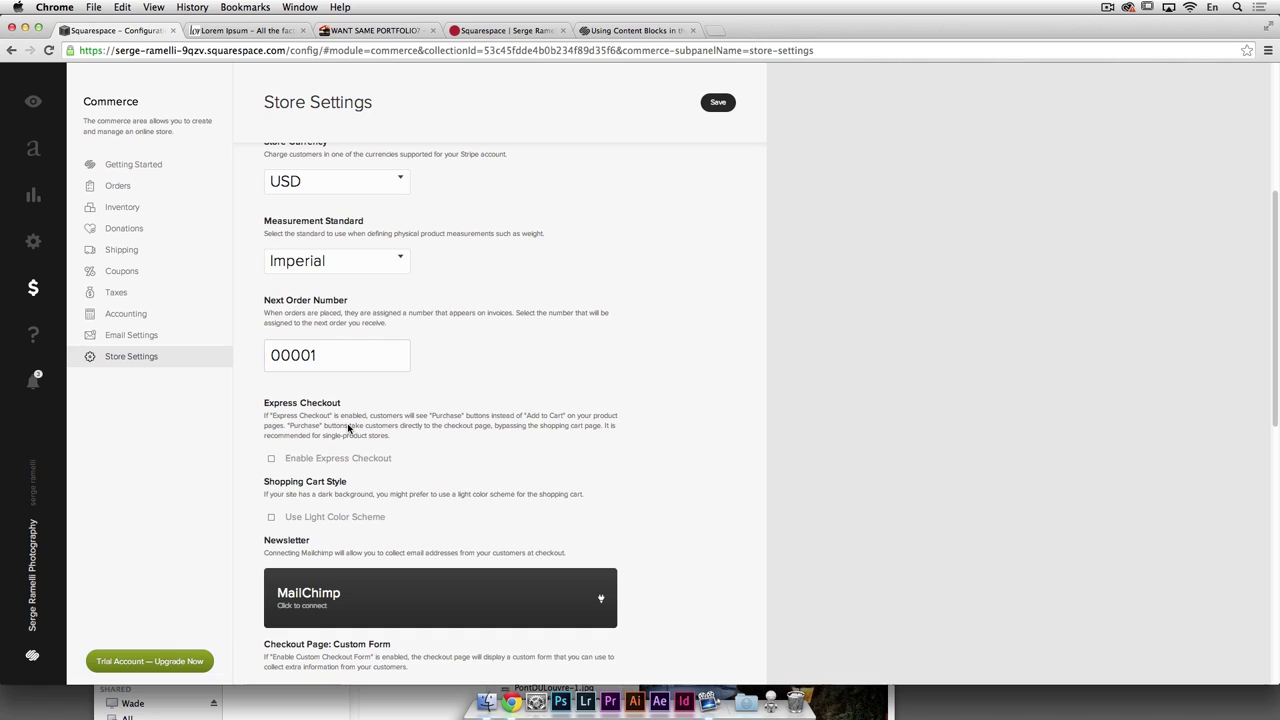
click(272, 460)
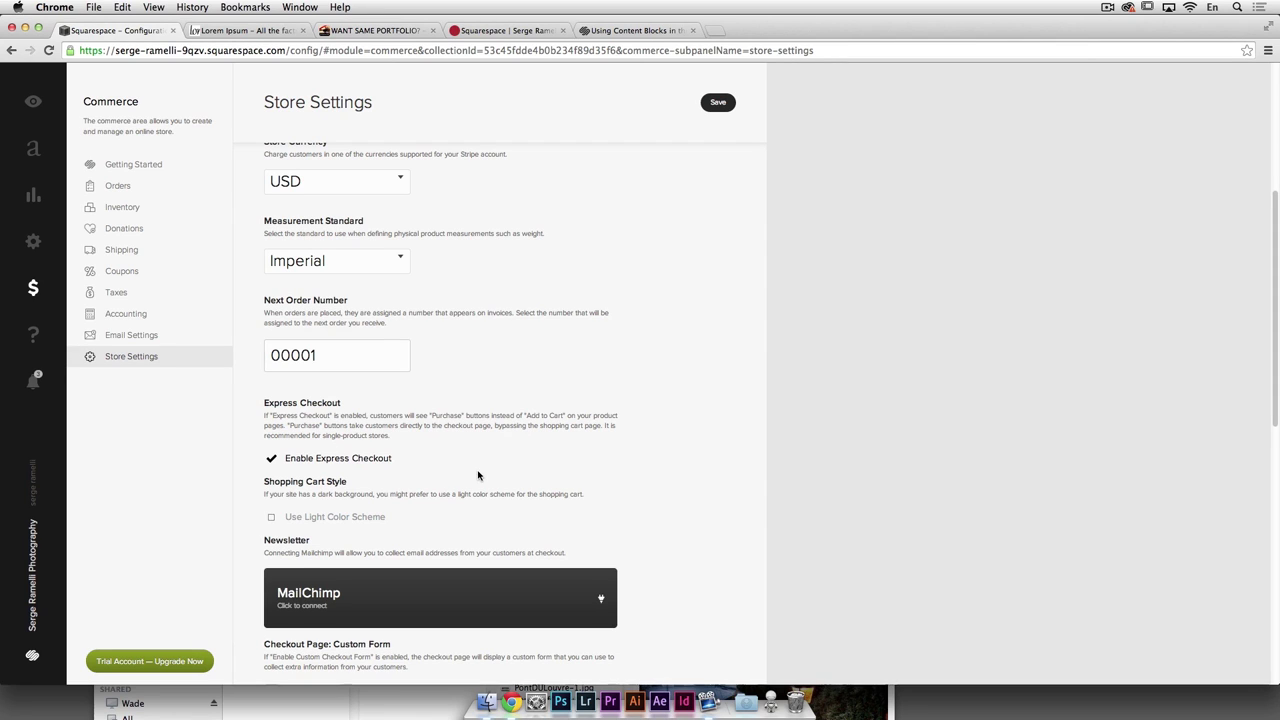
scroll(405, 455, down, 5)
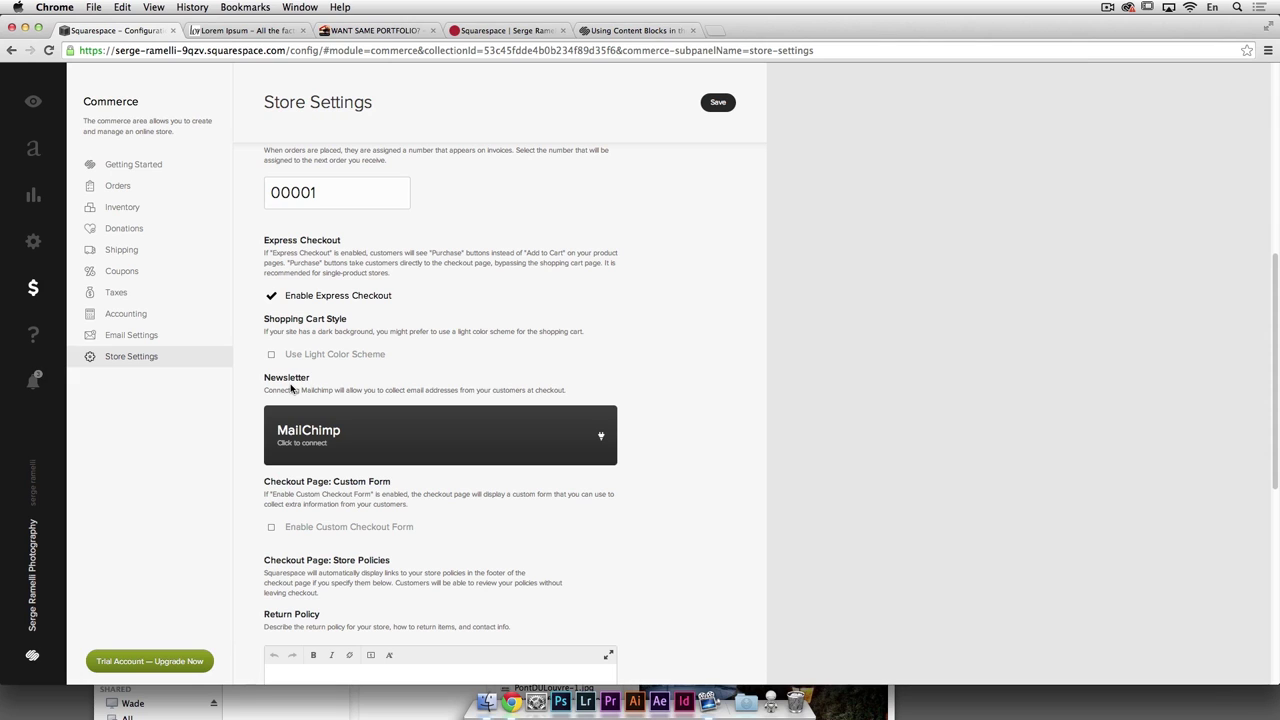
scroll(448, 426, down, 2)
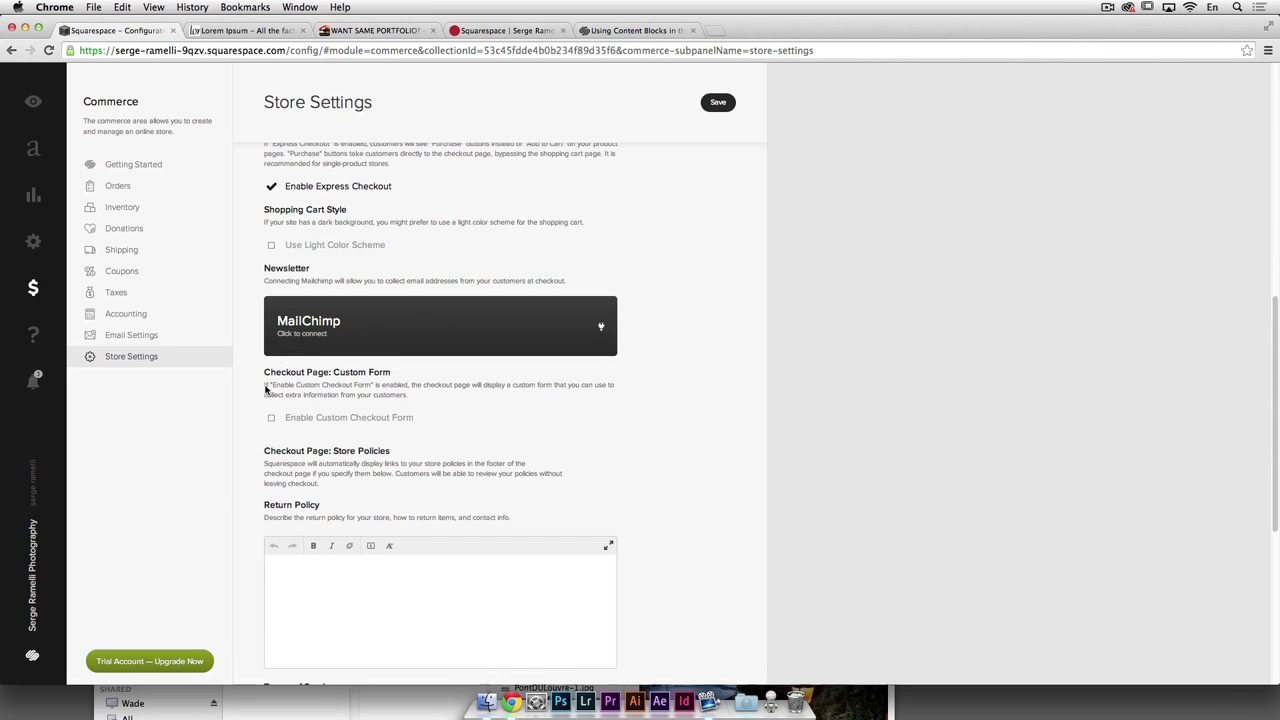
click(155, 337)
click(240, 362)
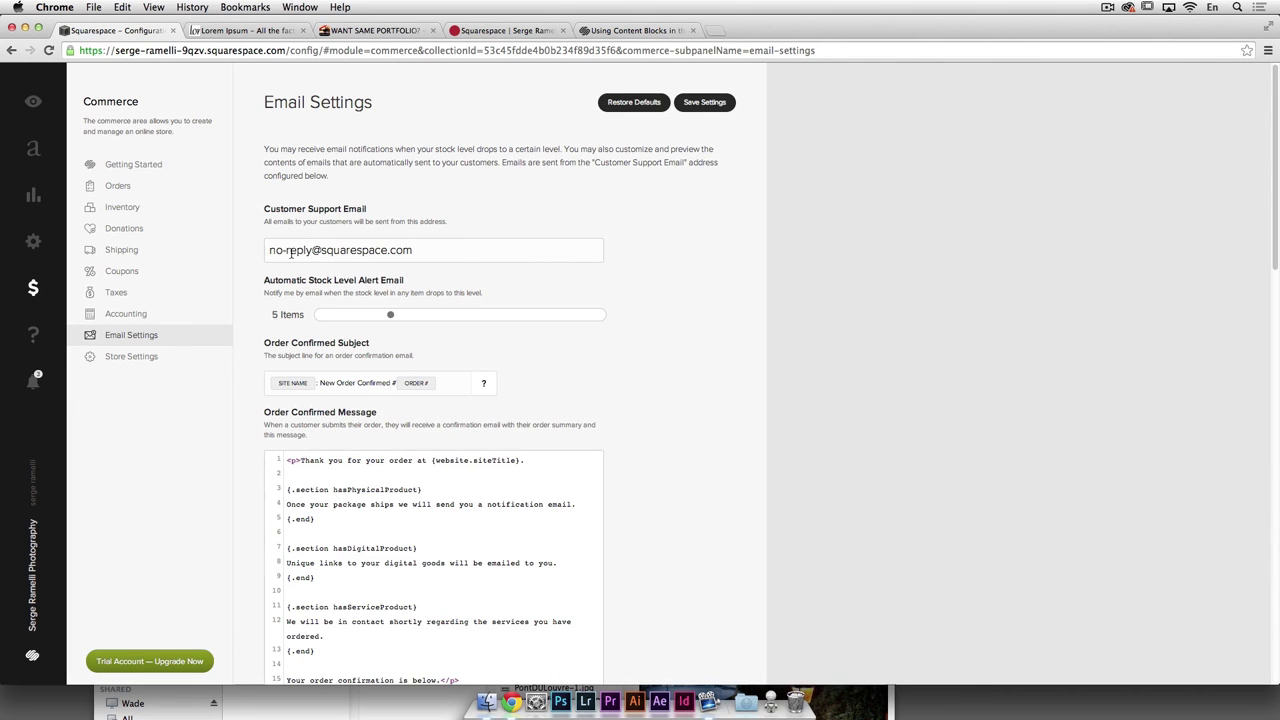
Step: Review the Customer Support Email field in the store settings
click(462, 251)
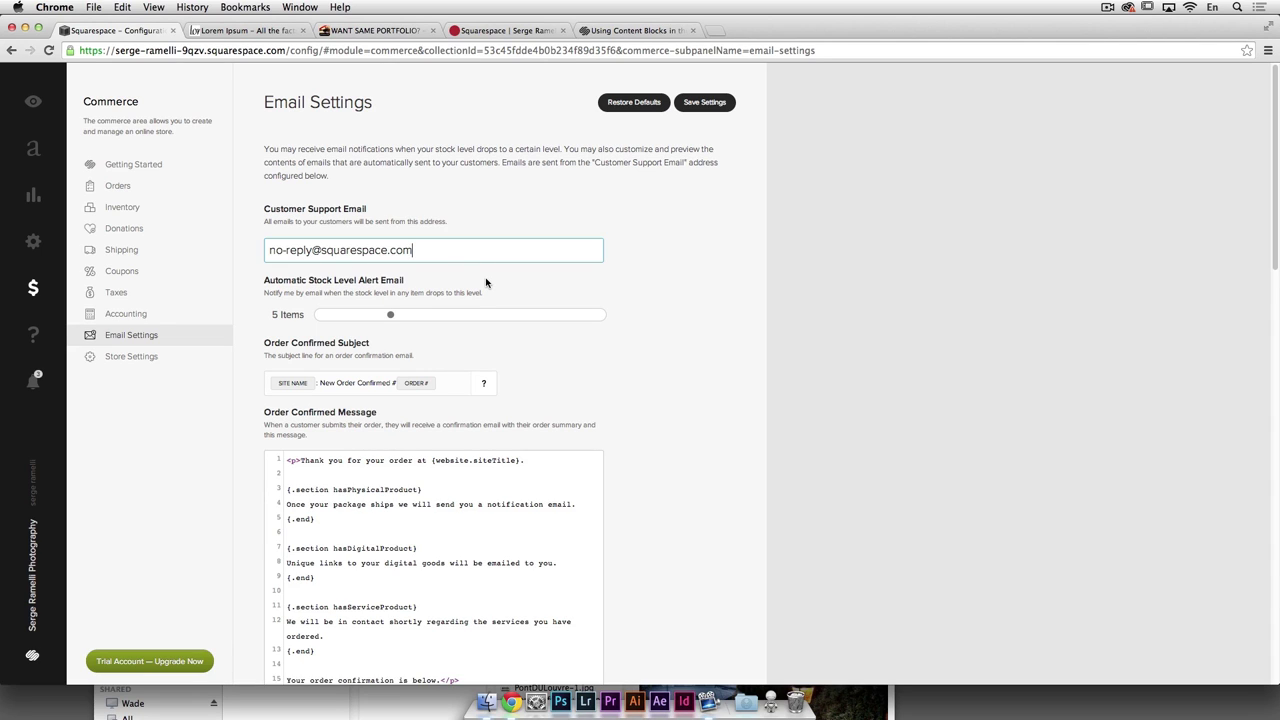
scroll(486, 283, down, 1)
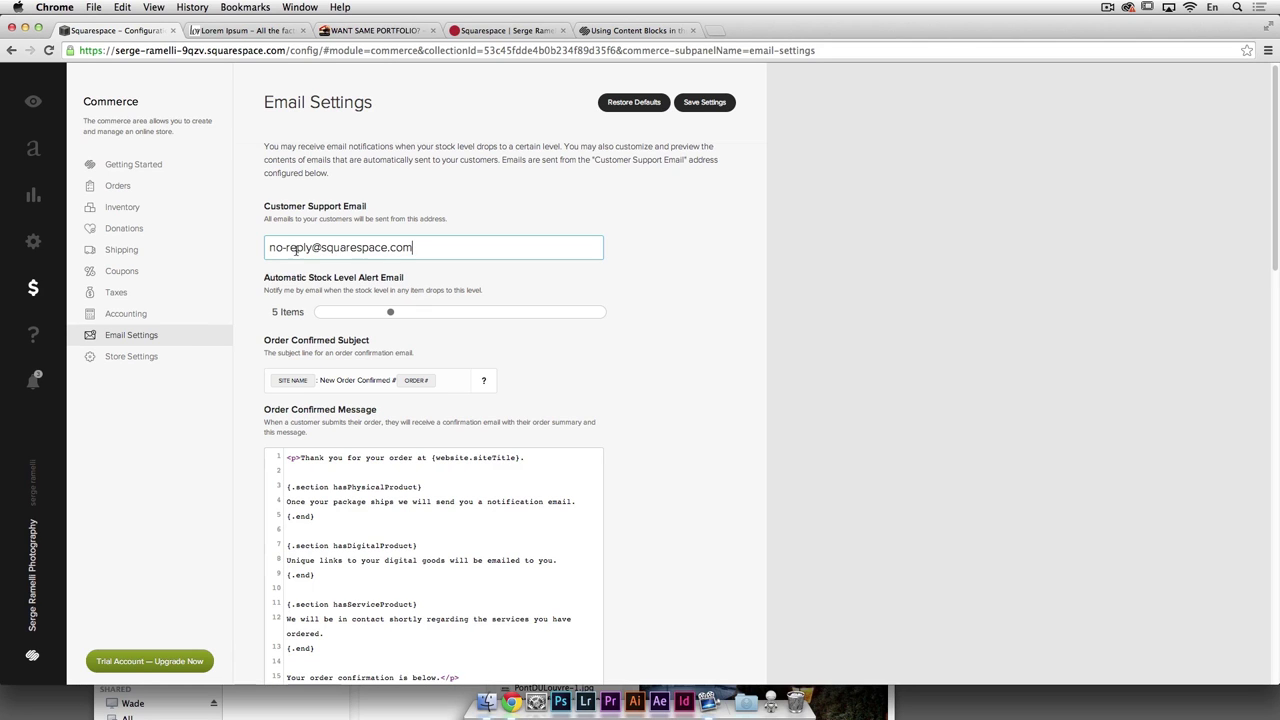
scroll(420, 330, down, 2)
scroll(446, 332, down, 5)
scroll(443, 334, up, 3)
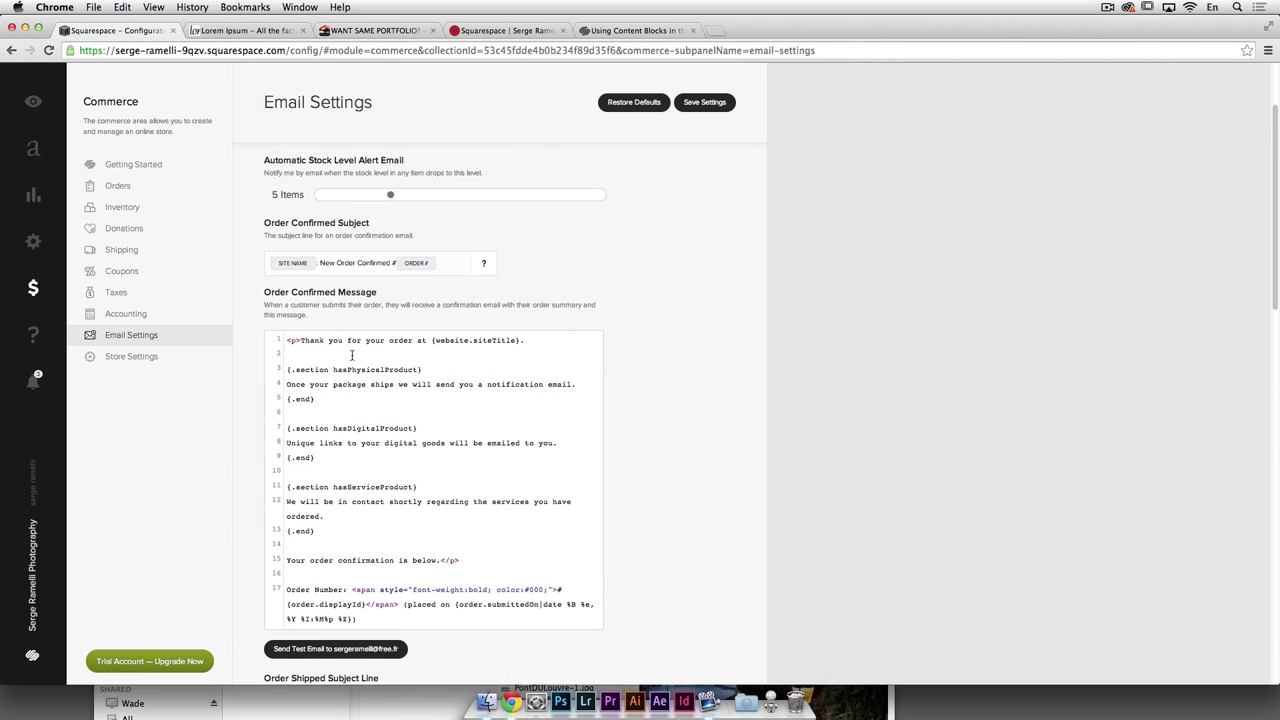
scroll(380, 375, down, 2)
Step: Review the Order Confirmed Message, then go through Settings back to the Pages list
click(340, 292)
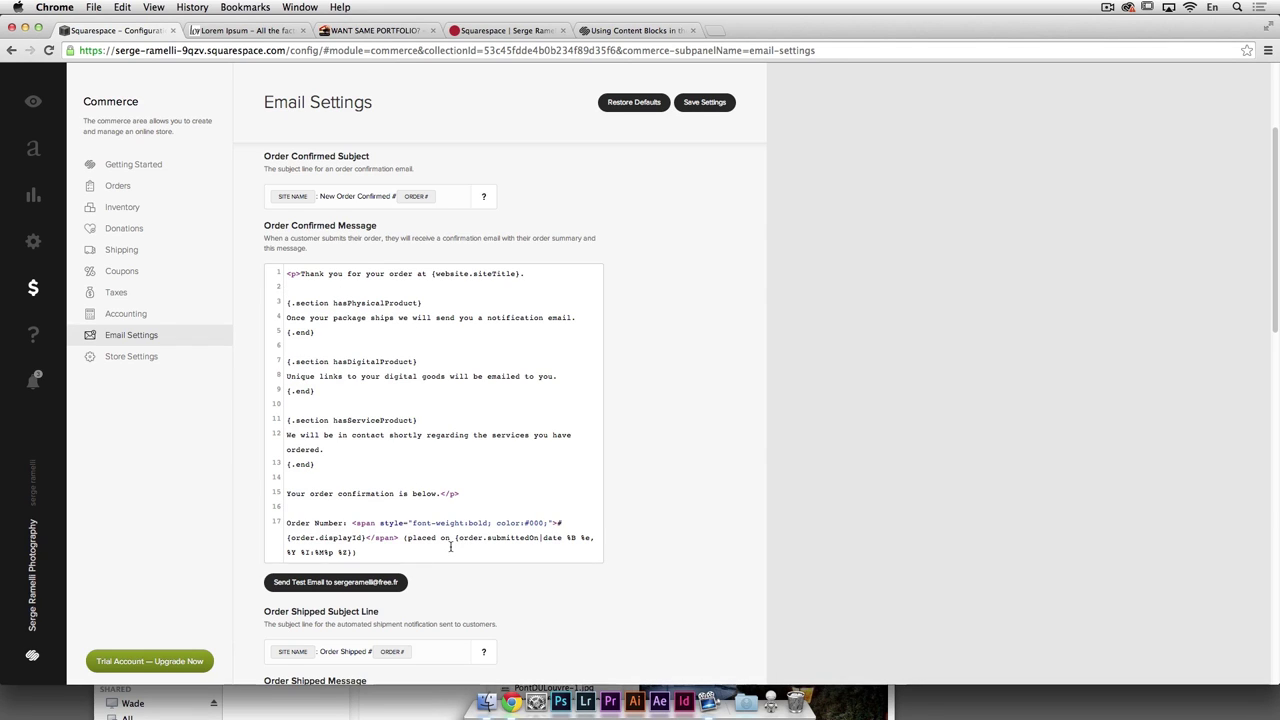
scroll(446, 416, down, 3)
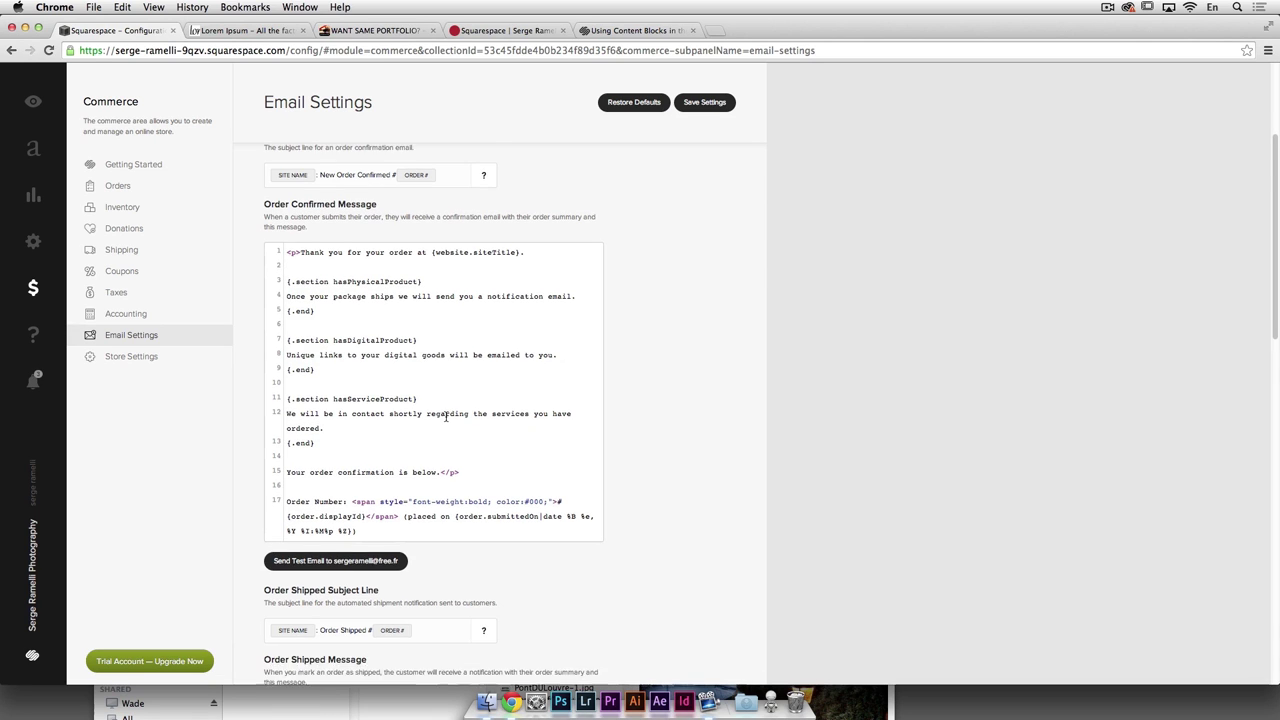
scroll(446, 416, down, 3)
scroll(446, 414, up, 8)
scroll(446, 412, up, 2)
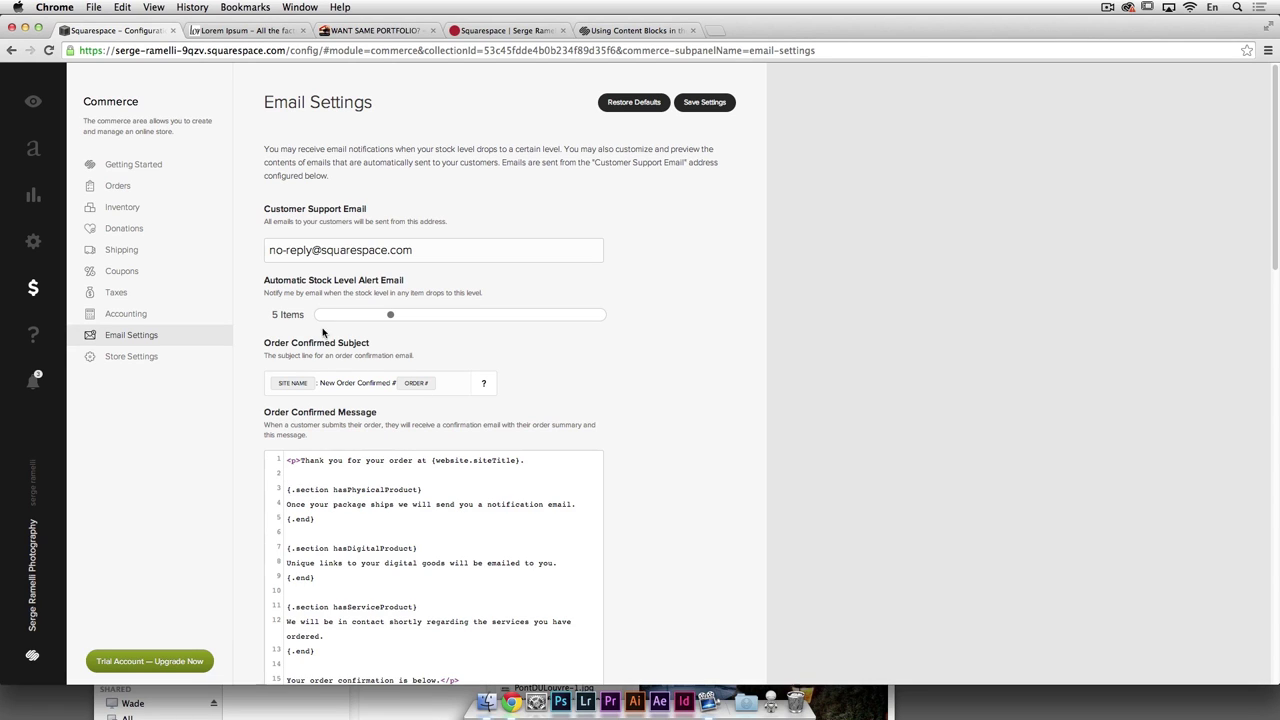
click(58, 246)
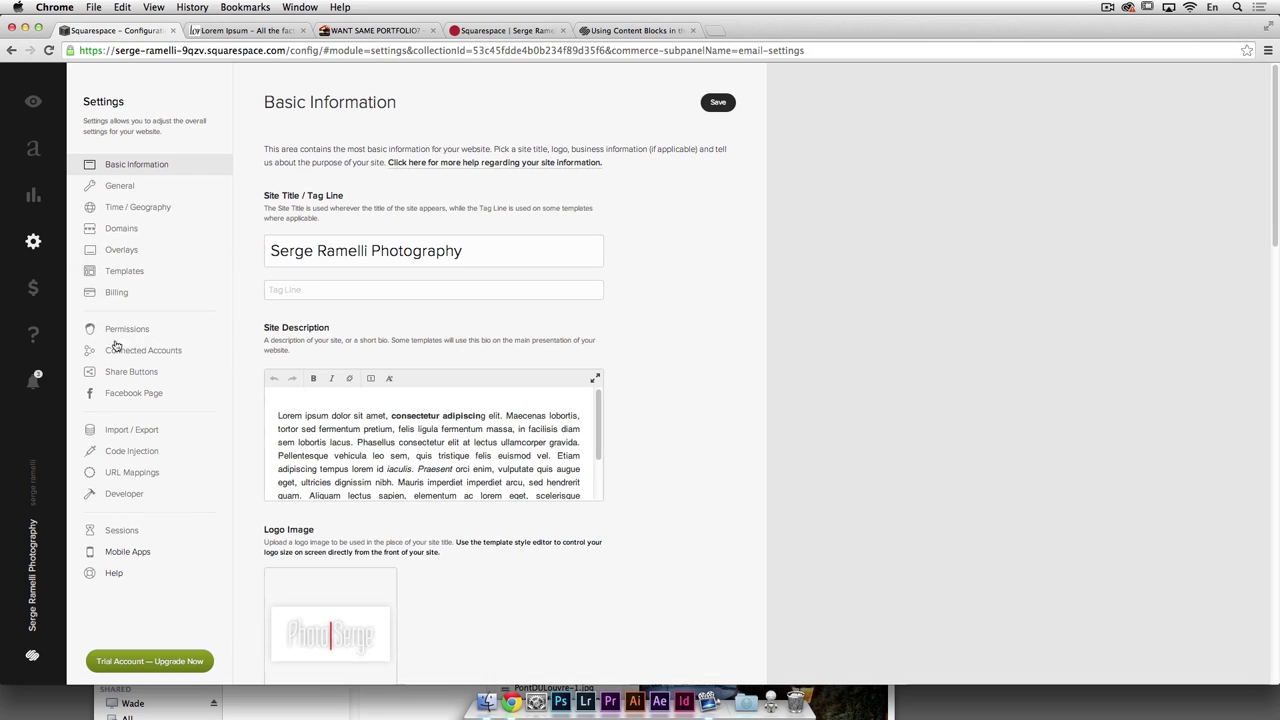
click(33, 148)
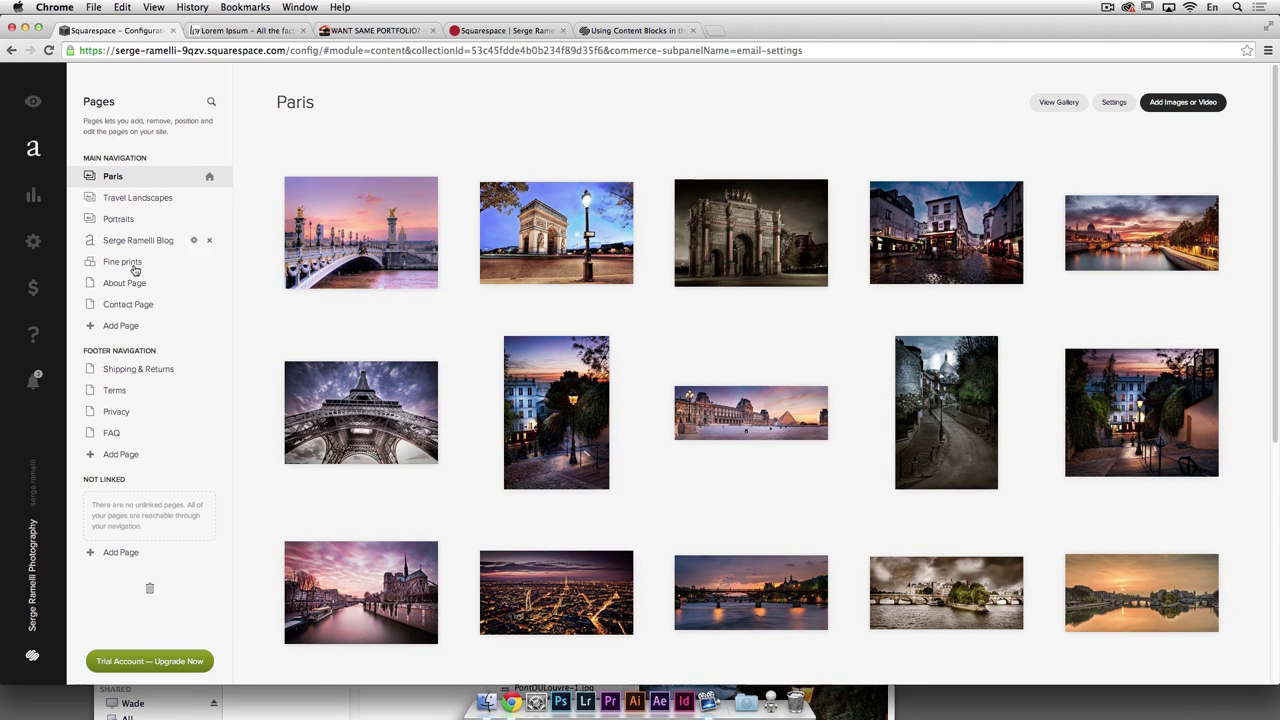
Step: Open the About Page and place the cursor in its text block
click(135, 263)
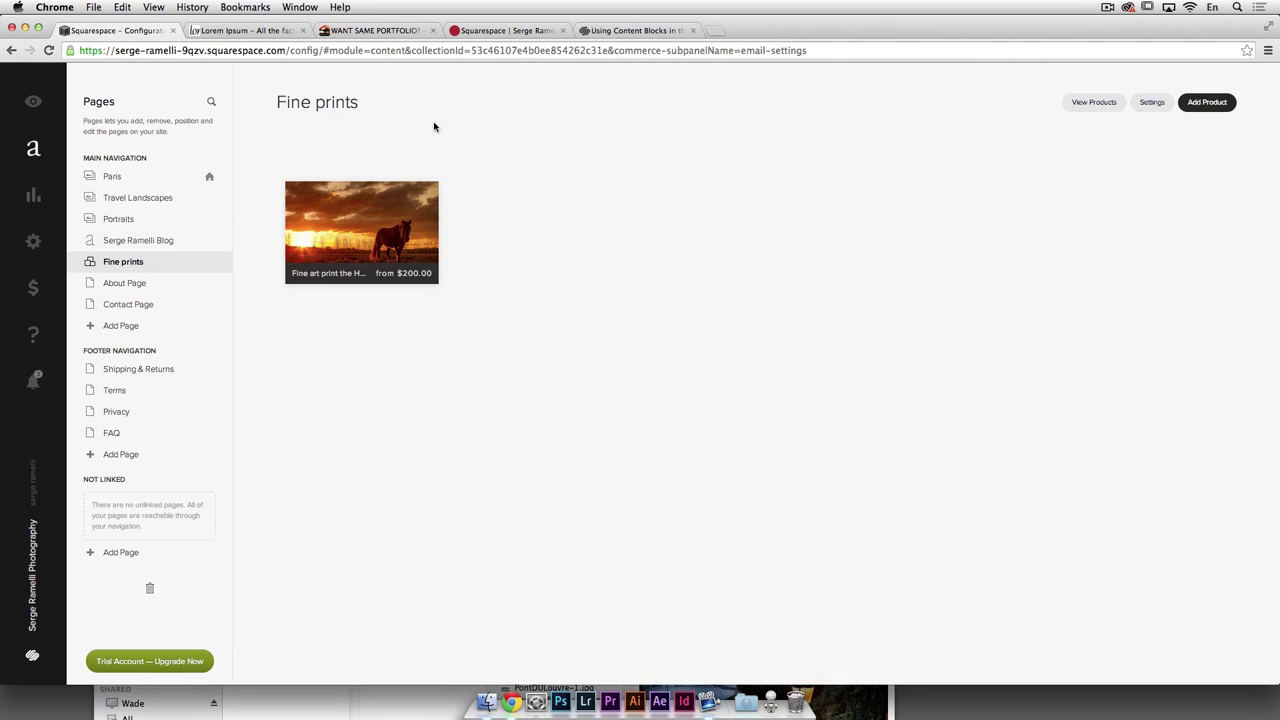
click(126, 283)
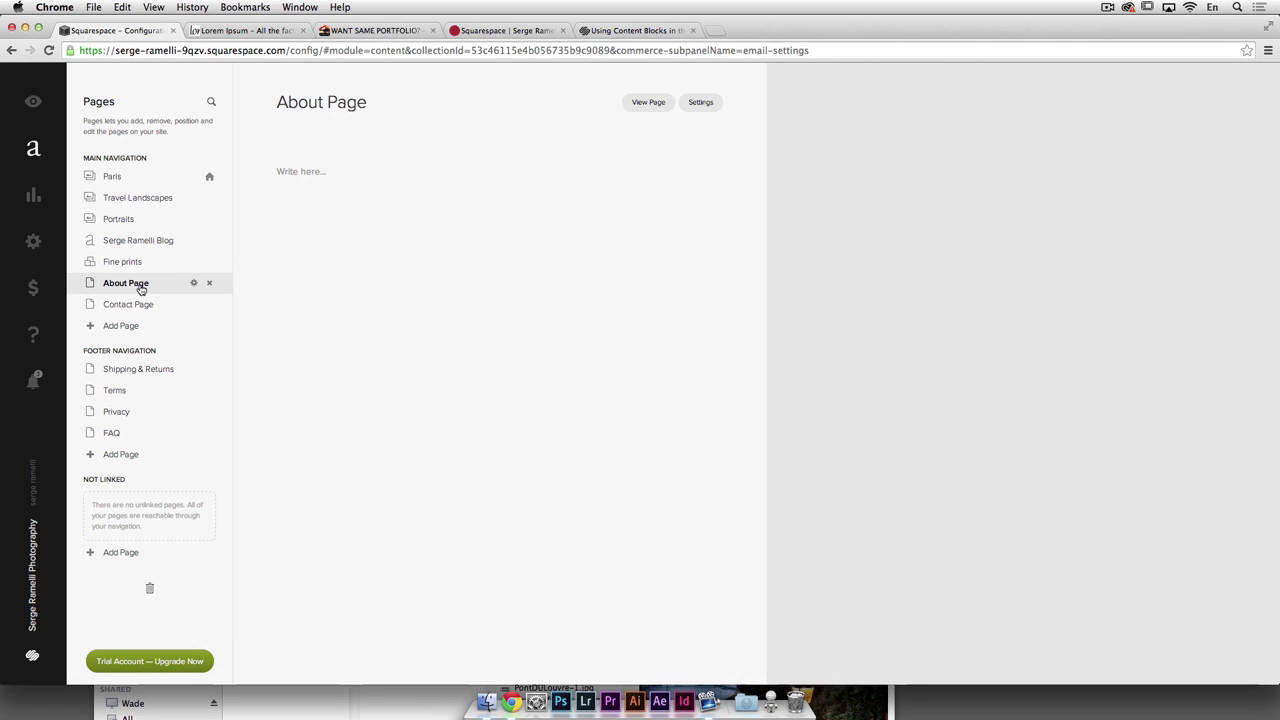
click(296, 171)
Step: Paste the second Lorem Ipsum paragraph from the generator tab into the text block
click(240, 30)
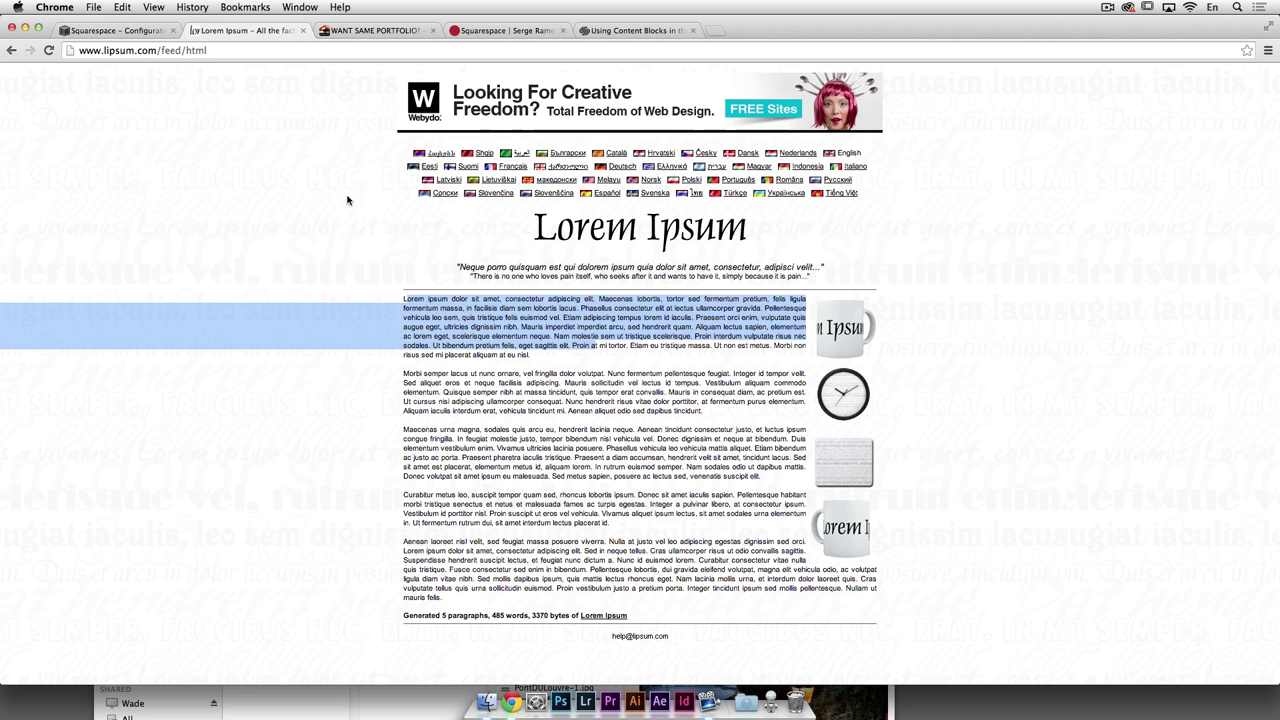
drag(401, 373, 670, 418)
key(super+c)
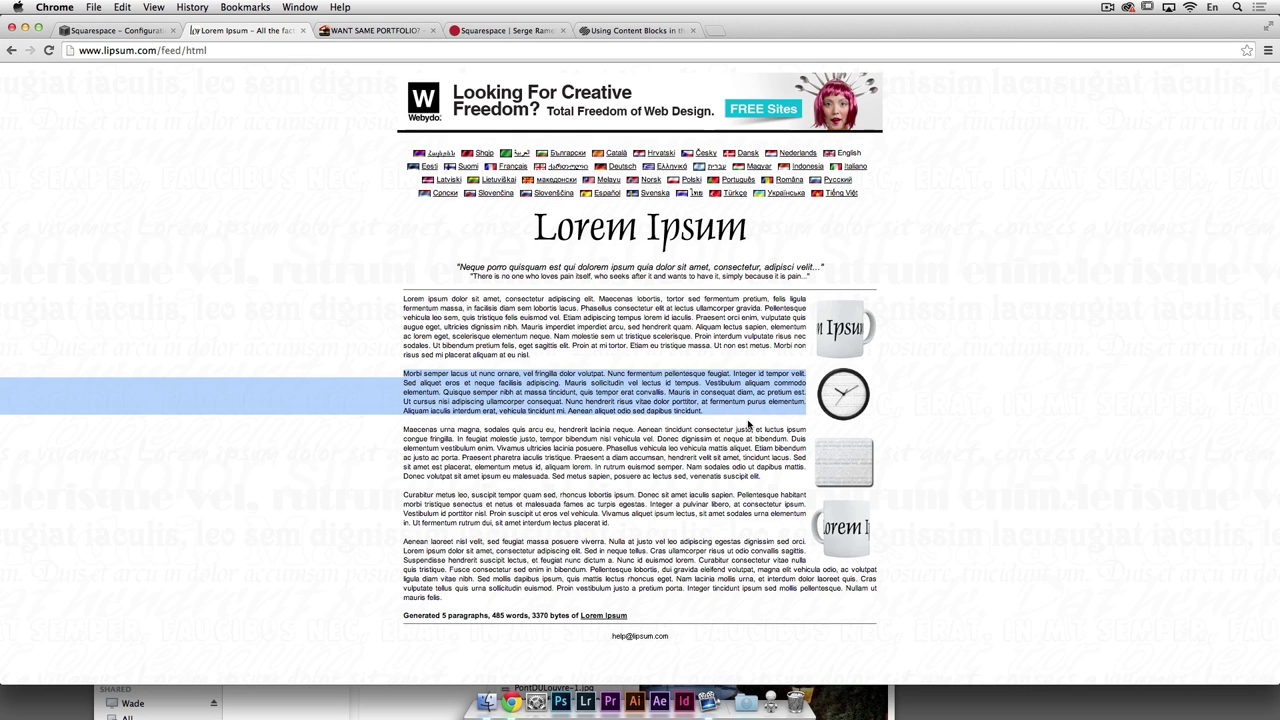
click(135, 31)
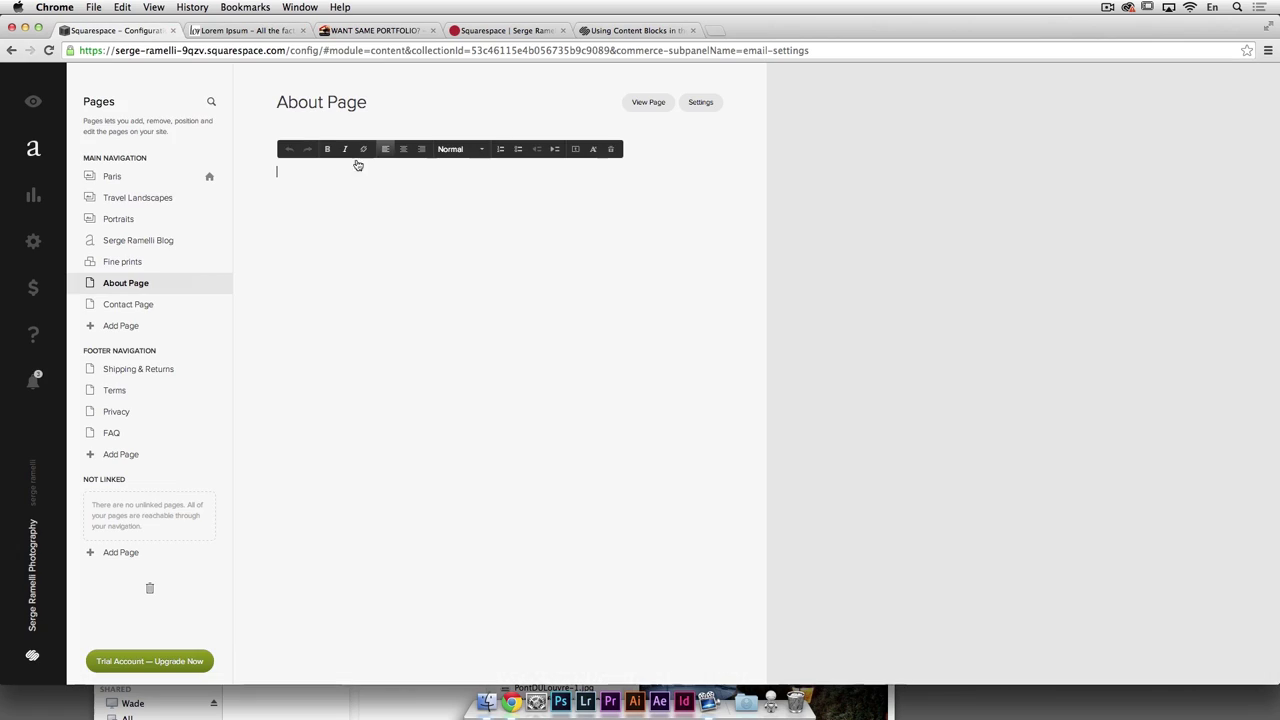
key(super+v)
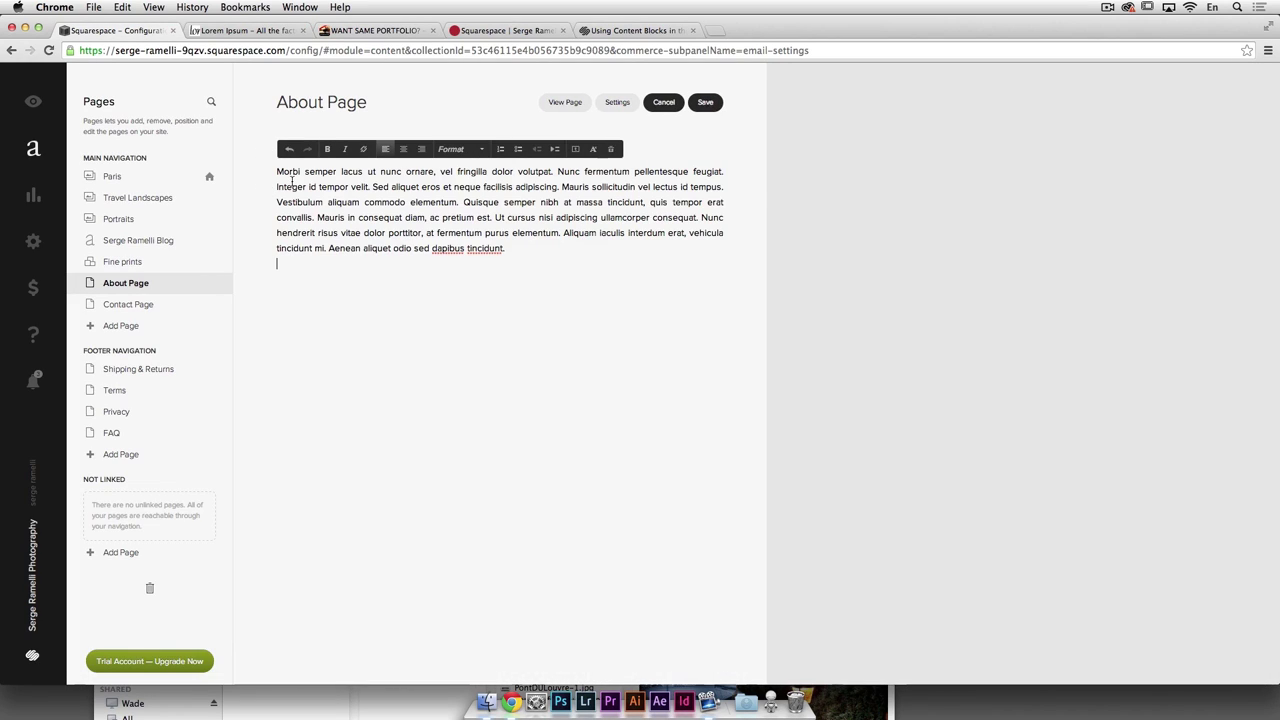
mouse_move(266, 288)
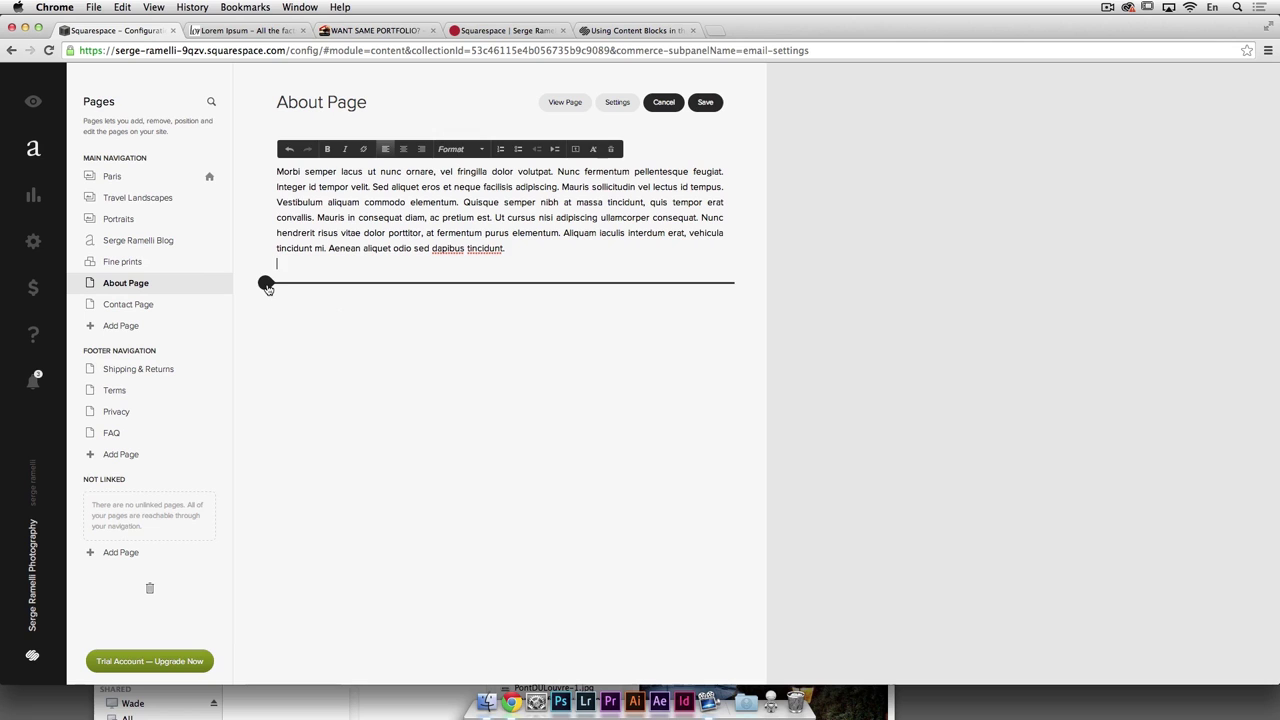
Step: Insert an image block below the paragraph using Serge-55-Modifier-2.jpg from the portrait folder
click(266, 288)
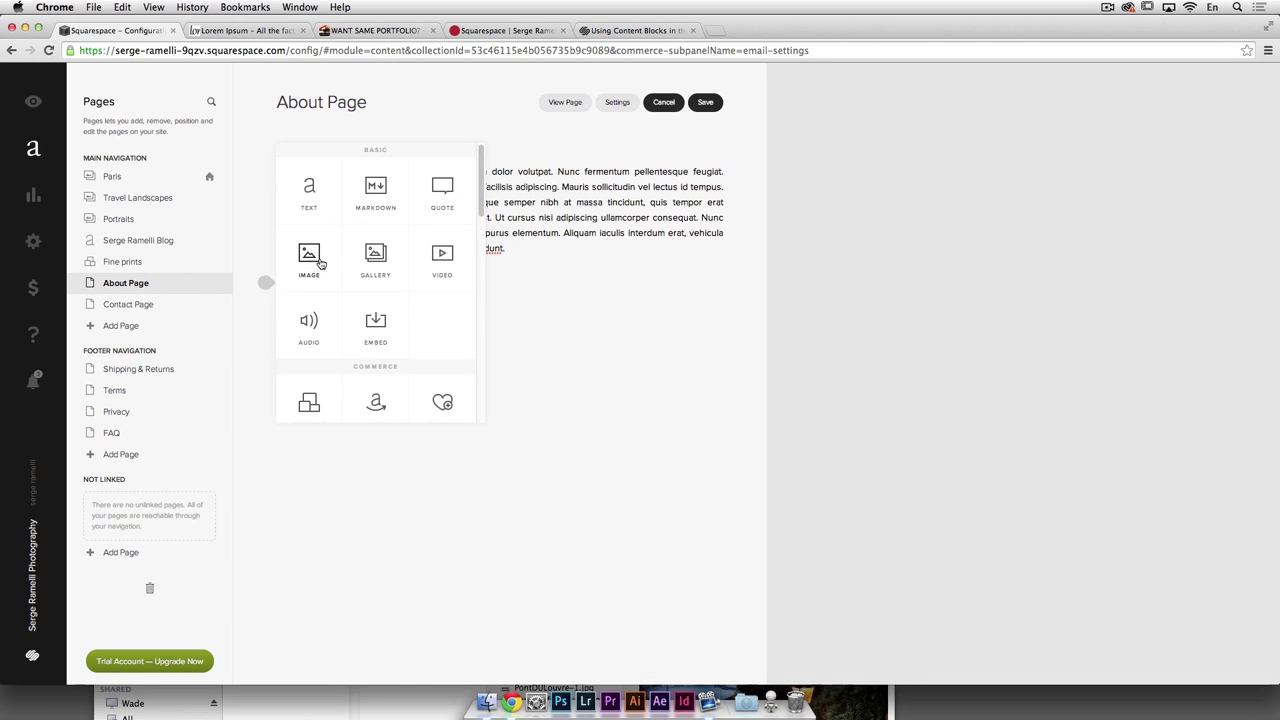
click(316, 260)
click(848, 352)
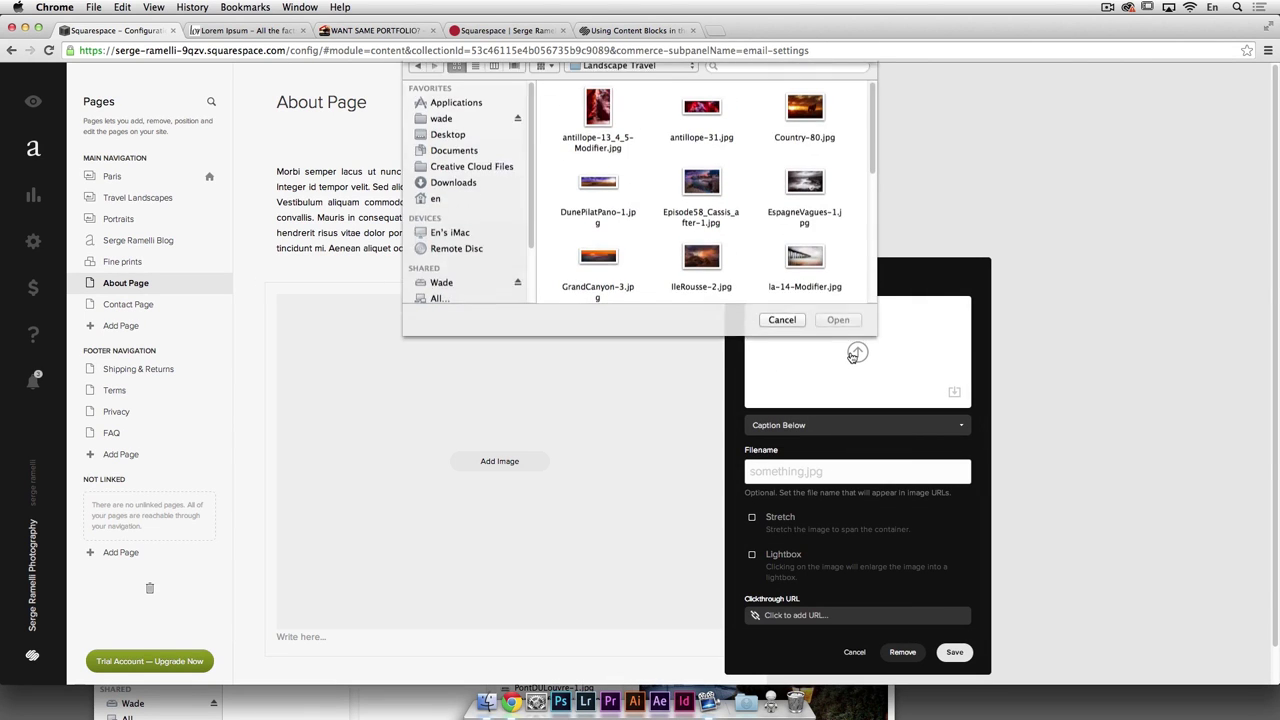
click(634, 77)
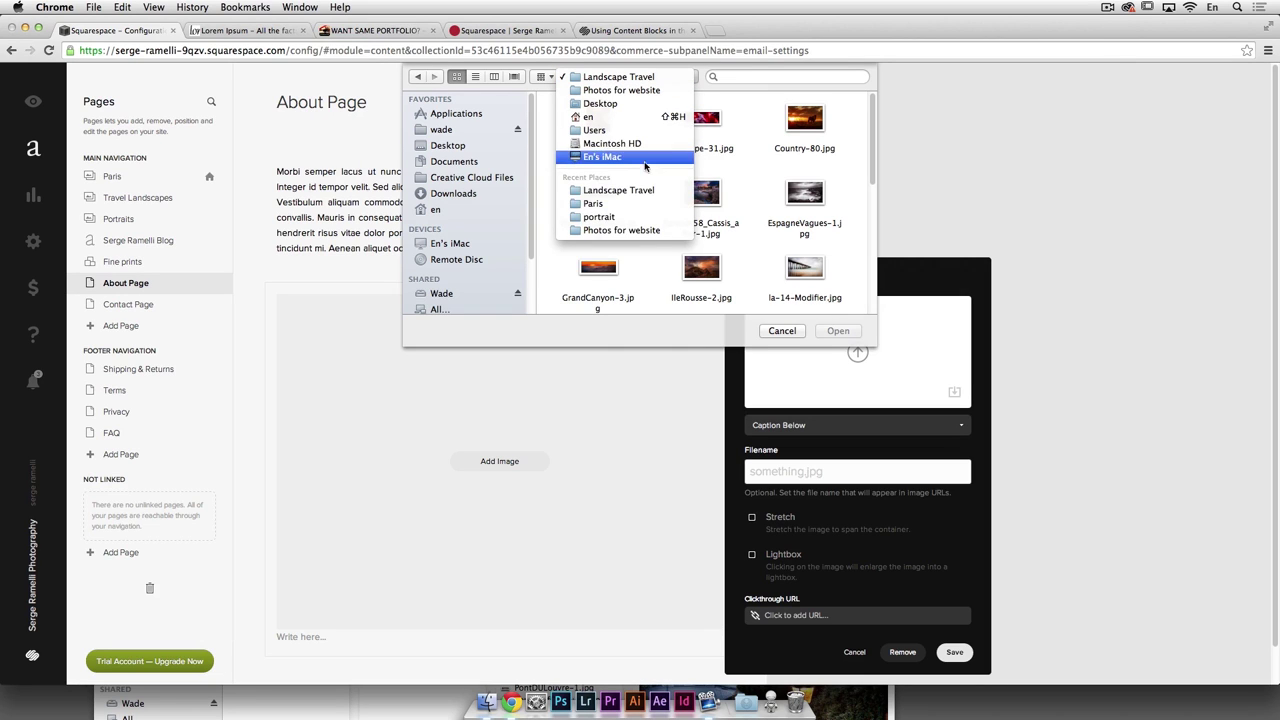
click(650, 219)
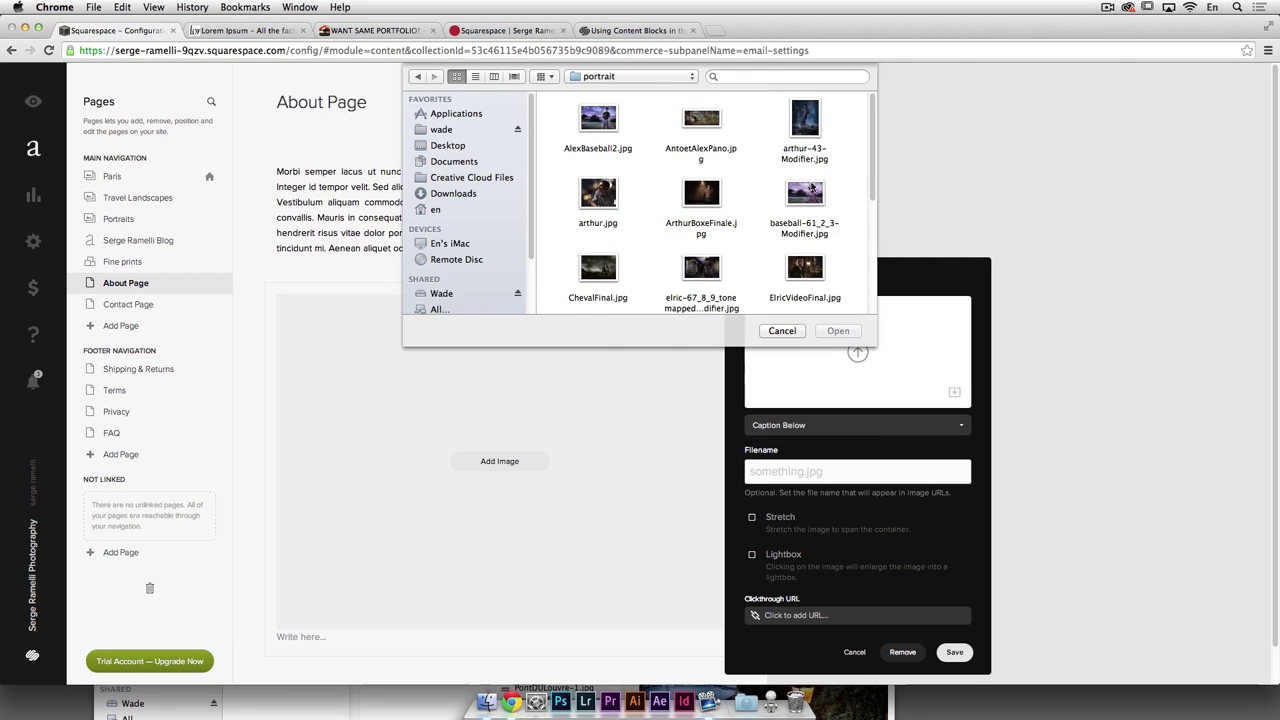
scroll(812, 187, down, 5)
click(630, 286)
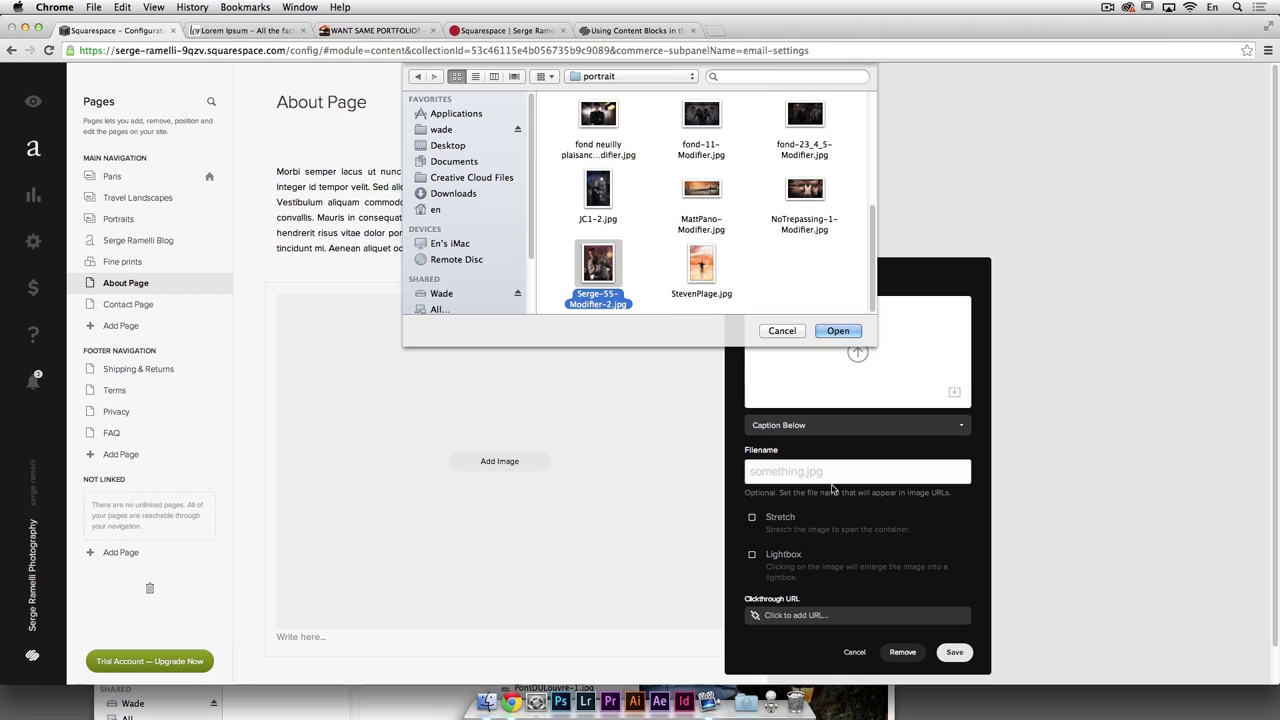
key(Return)
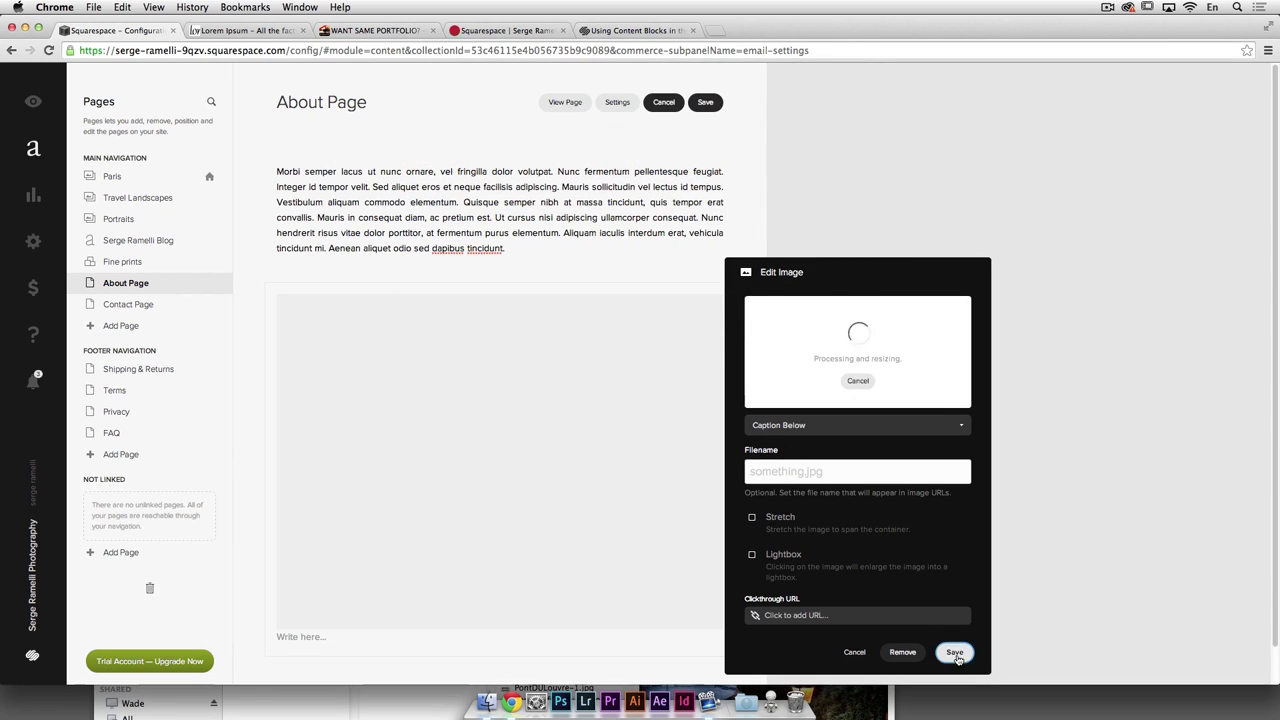
click(955, 651)
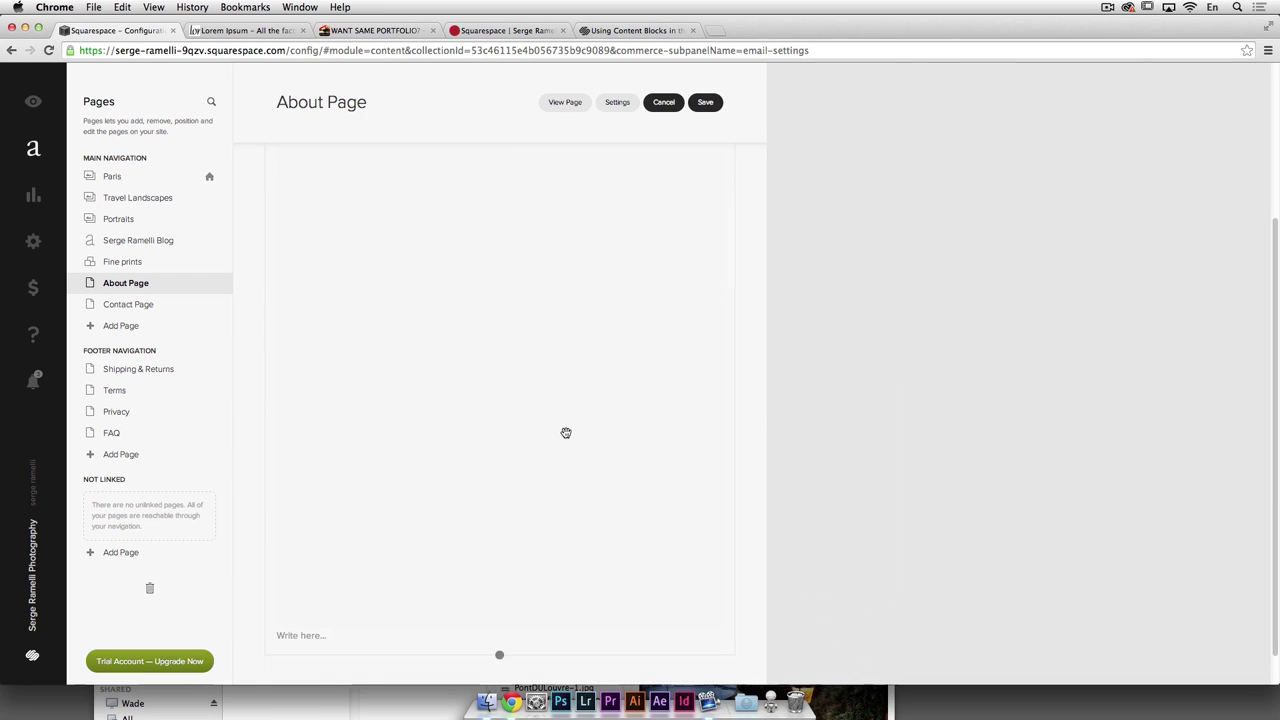
scroll(565, 427, down, 4)
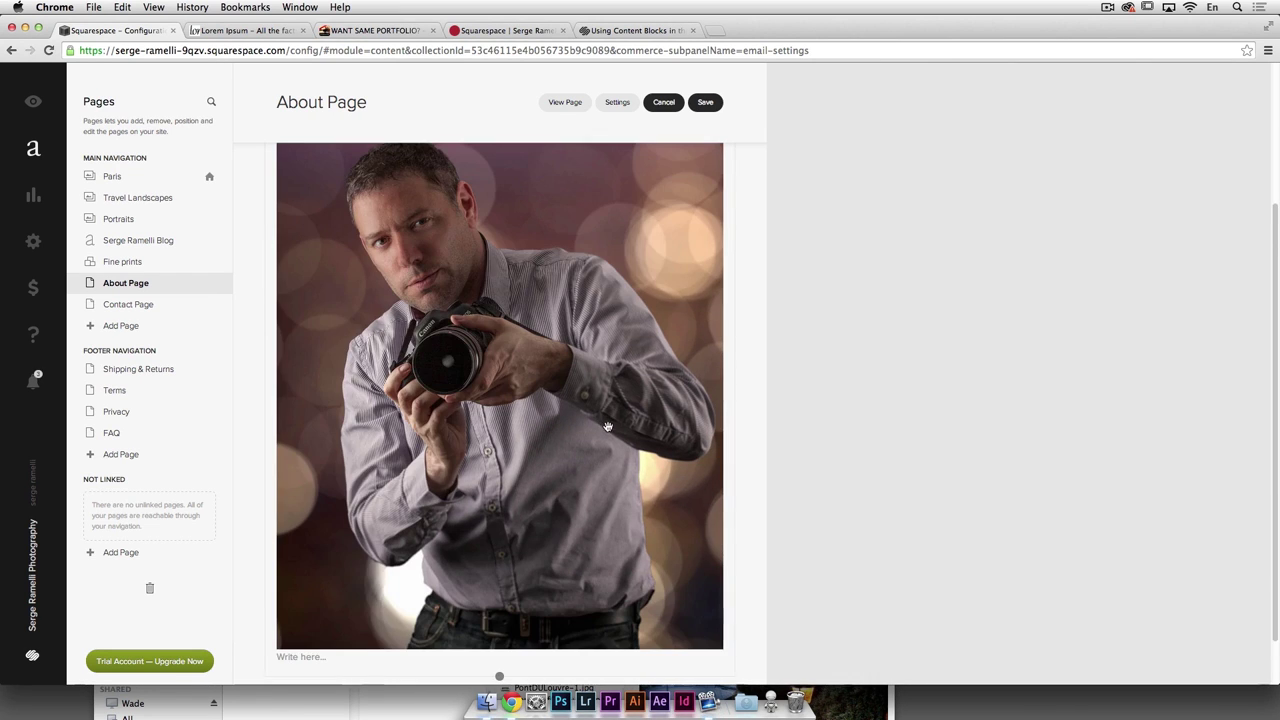
Step: Make the portrait block shorter and try repositioning it on the page
scroll(654, 479, down, 1)
drag(497, 617, 500, 677)
scroll(587, 506, up, 5)
scroll(732, 434, down, 5)
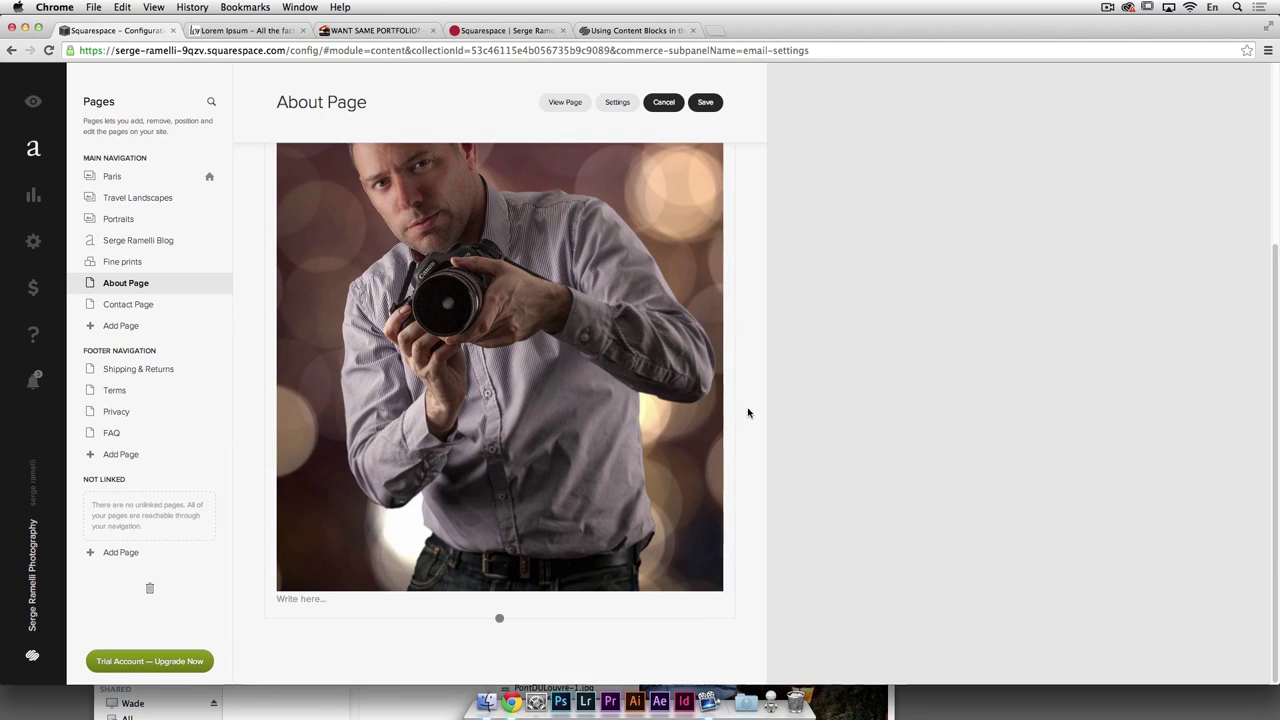
drag(723, 389, 609, 394)
scroll(566, 352, down, 4)
scroll(526, 354, up, 3)
scroll(556, 333, down, 3)
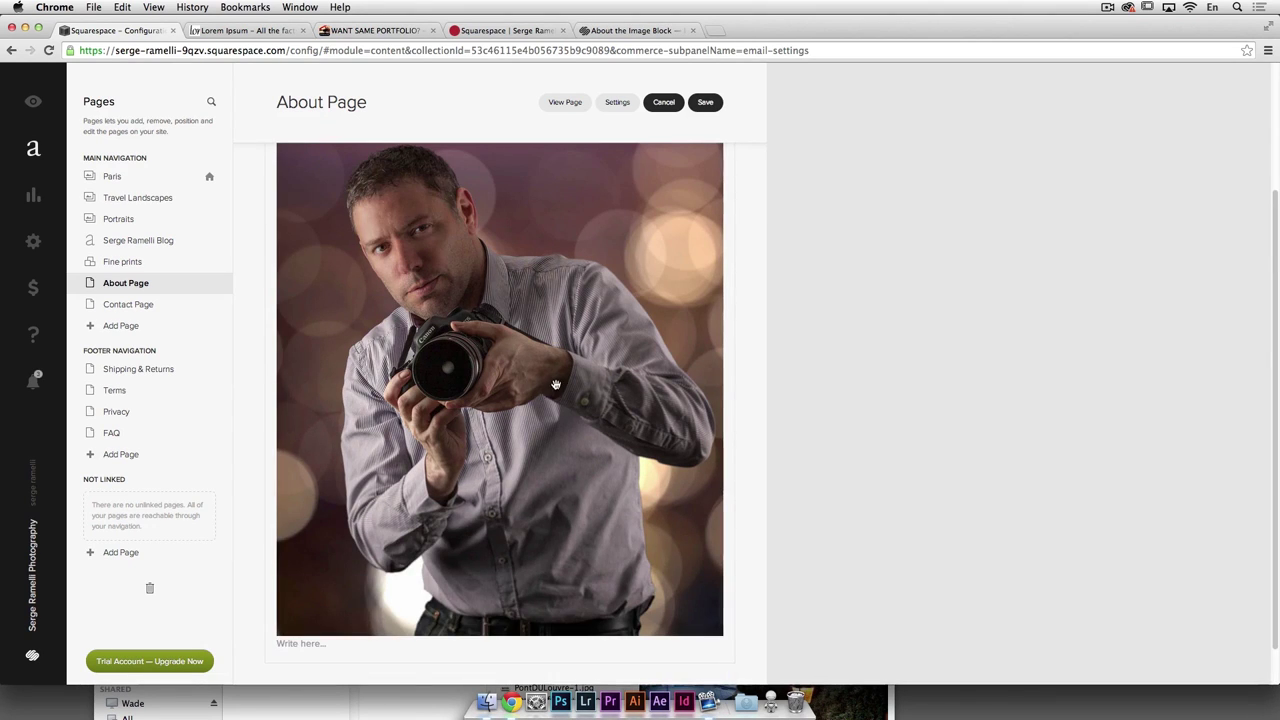
scroll(578, 414, up, 2)
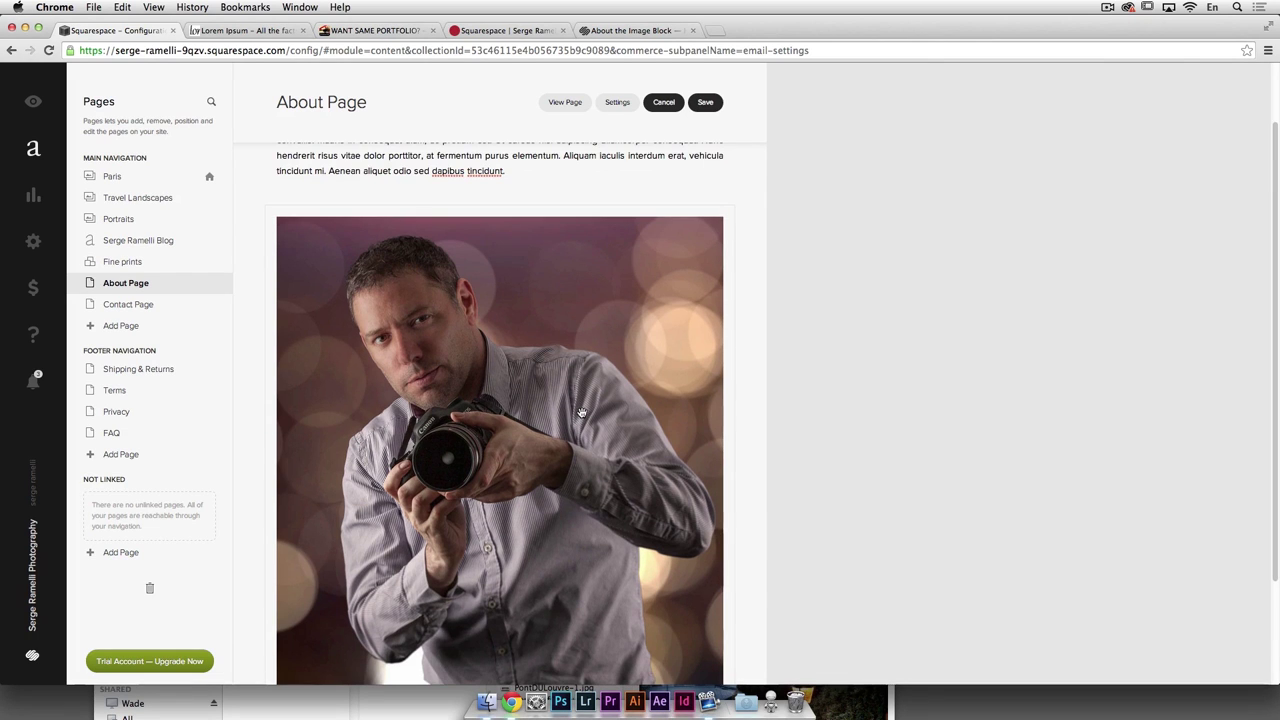
scroll(581, 410, down, 2)
scroll(580, 335, up, 3)
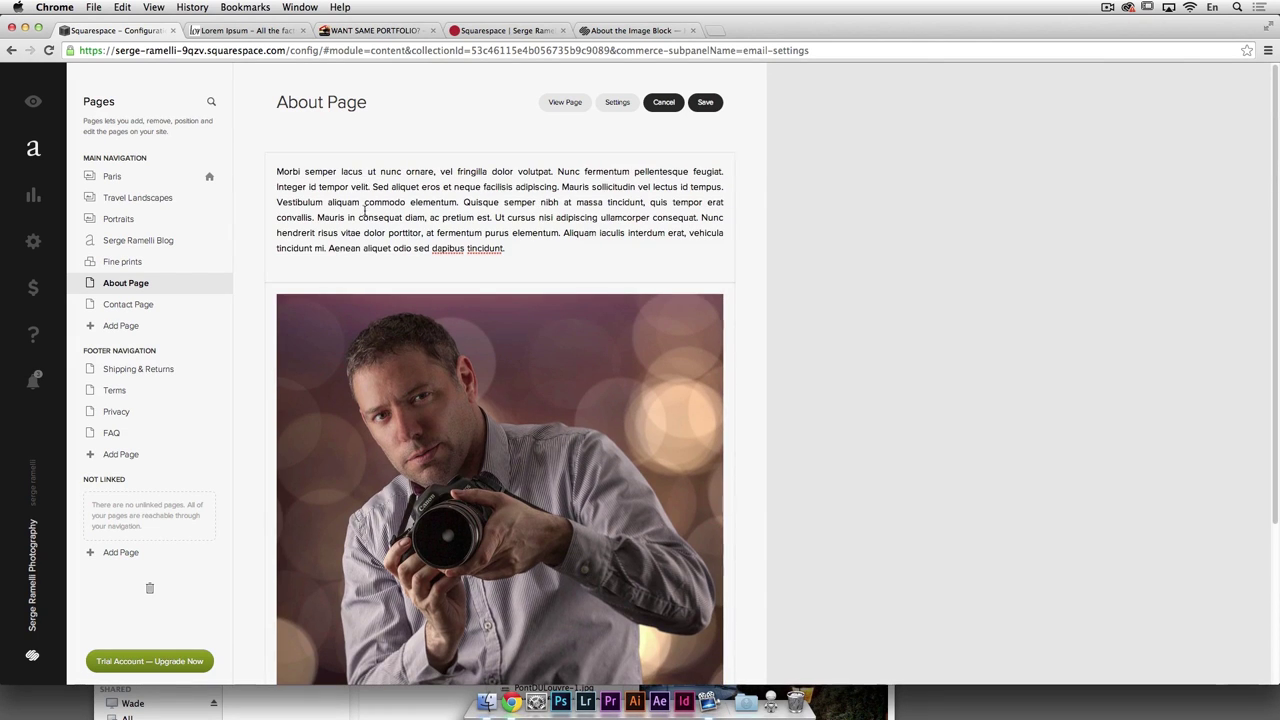
Step: Place the portrait left of the paragraph in two columns and fine-tune its size
drag(474, 452, 542, 164)
scroll(550, 300, down, 3)
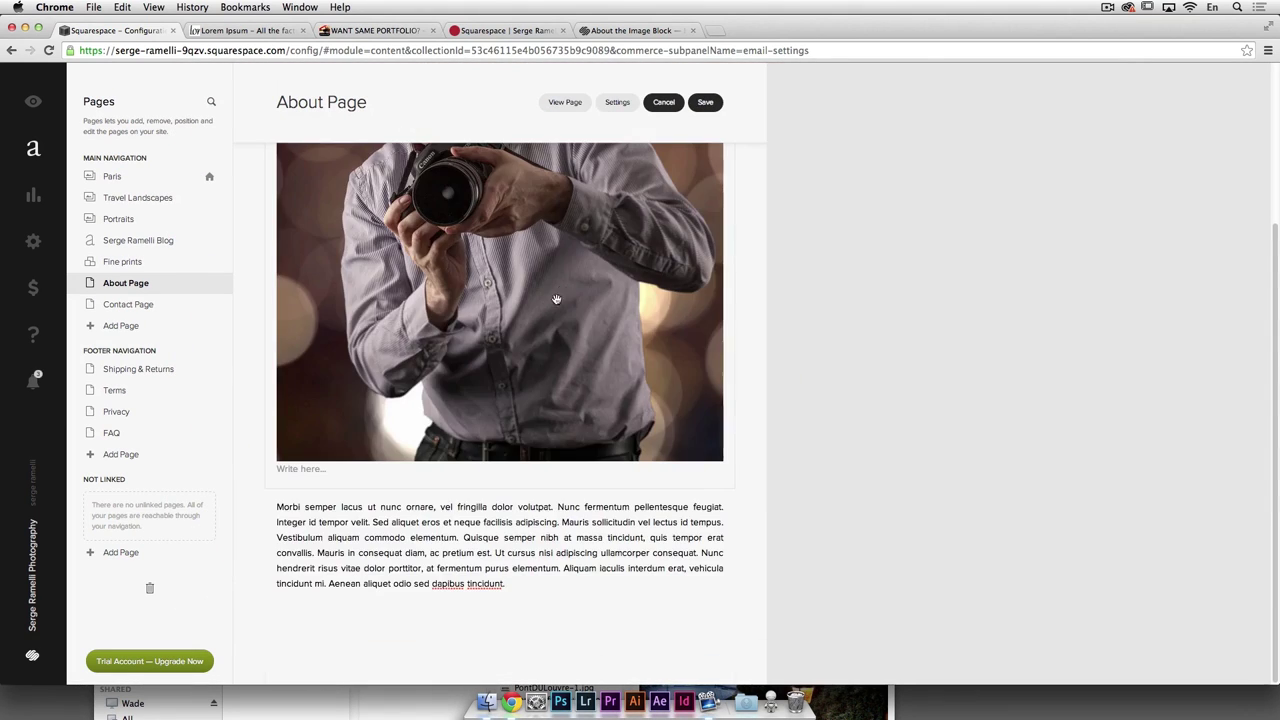
drag(509, 336, 363, 534)
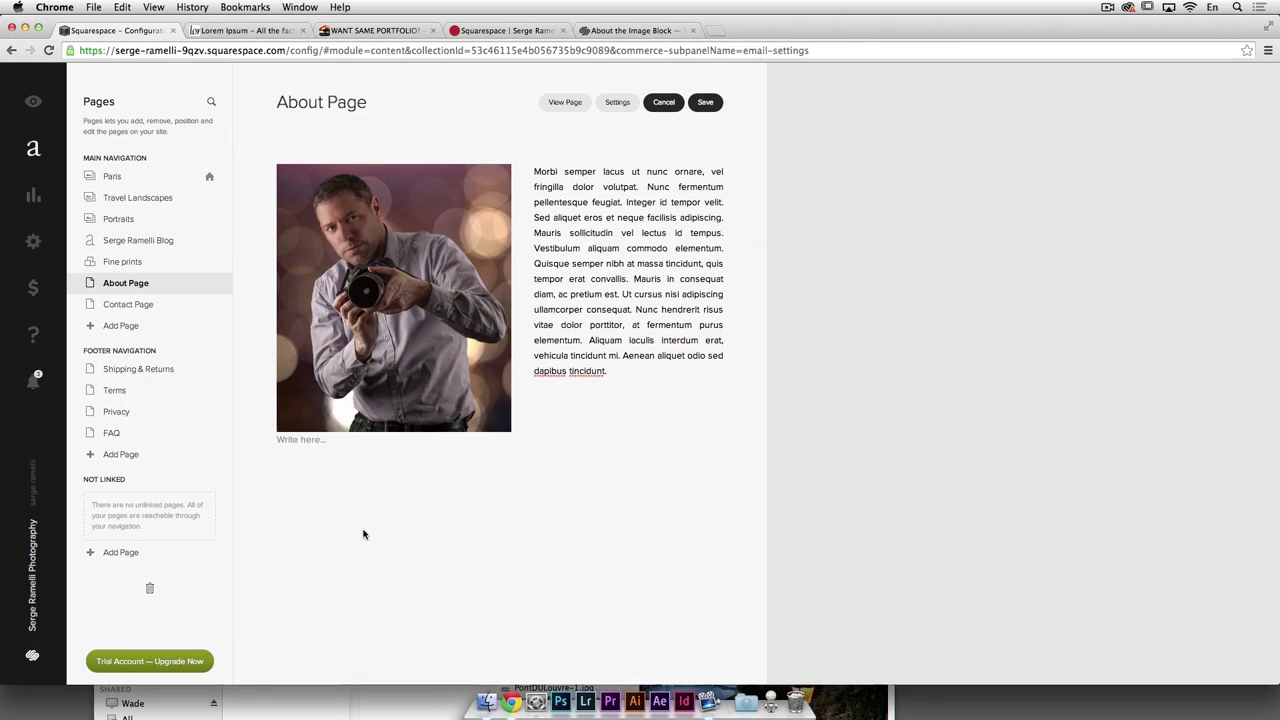
drag(393, 458, 408, 477)
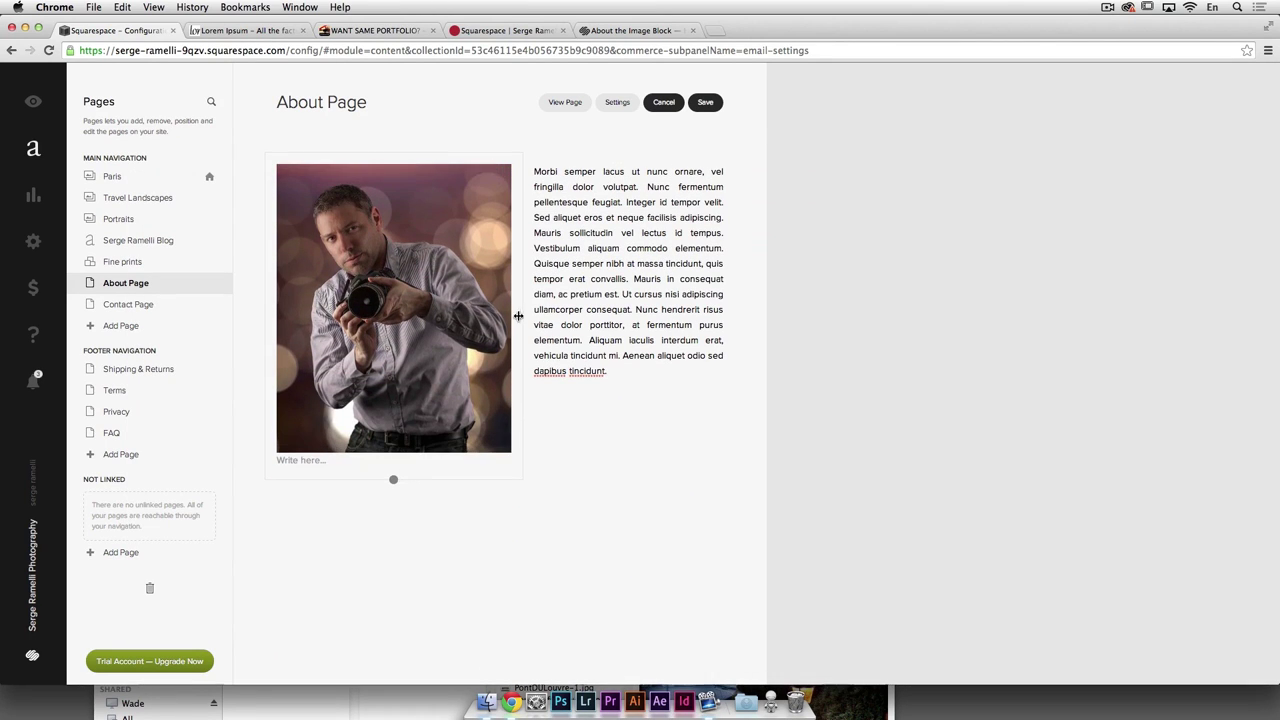
drag(517, 314, 487, 312)
click(322, 464)
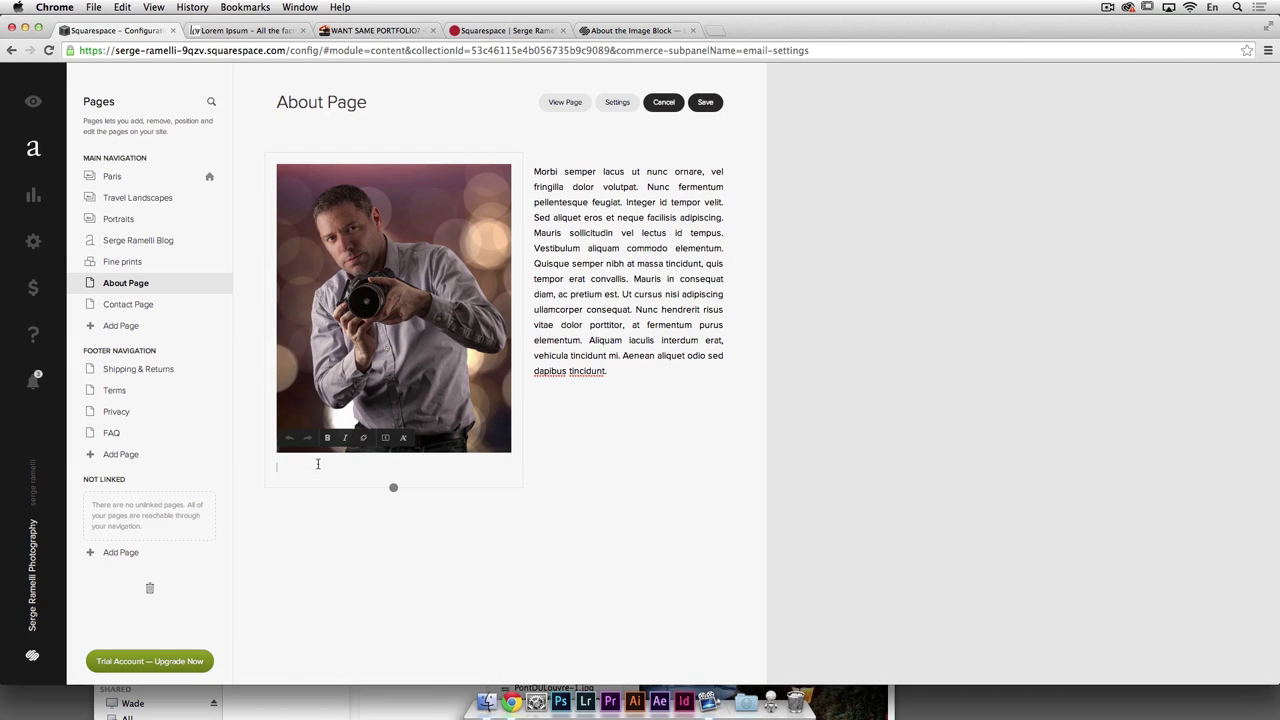
Step: Caption the portrait with the photographer's name using Caption Below, and save the About Page
text(Serge)
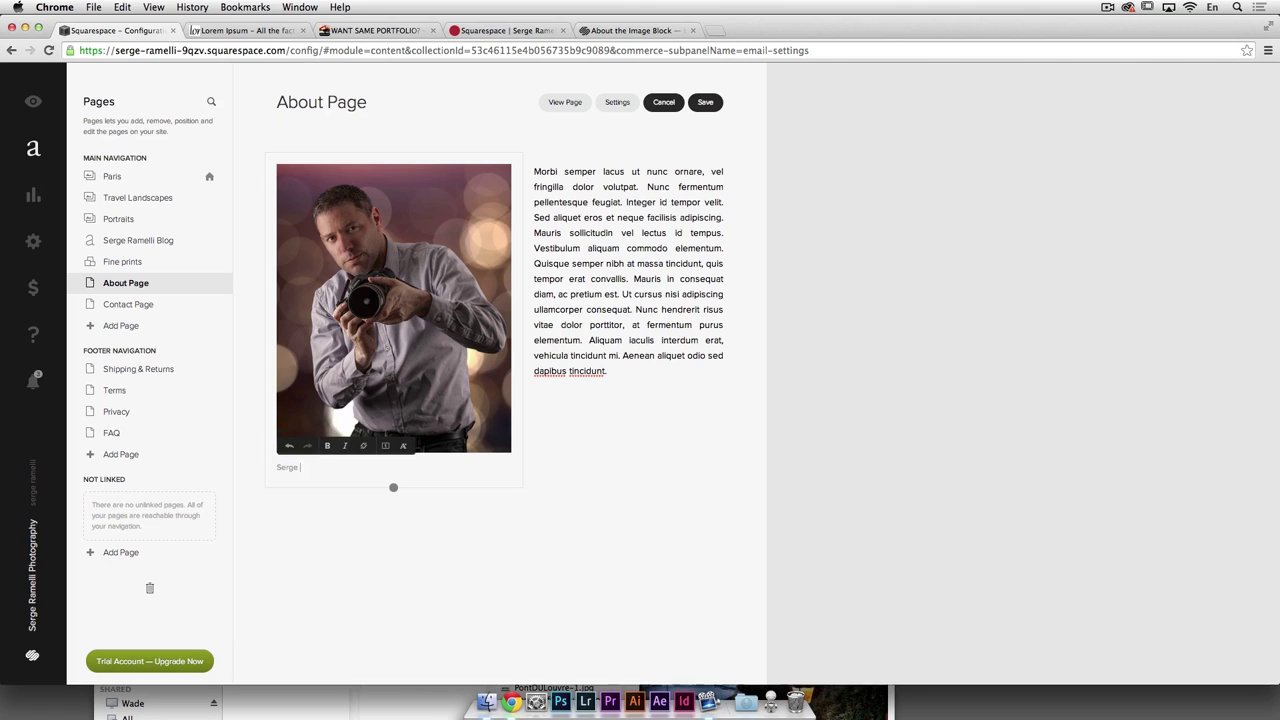
text( Ramelli)
key(Return)
click(370, 358)
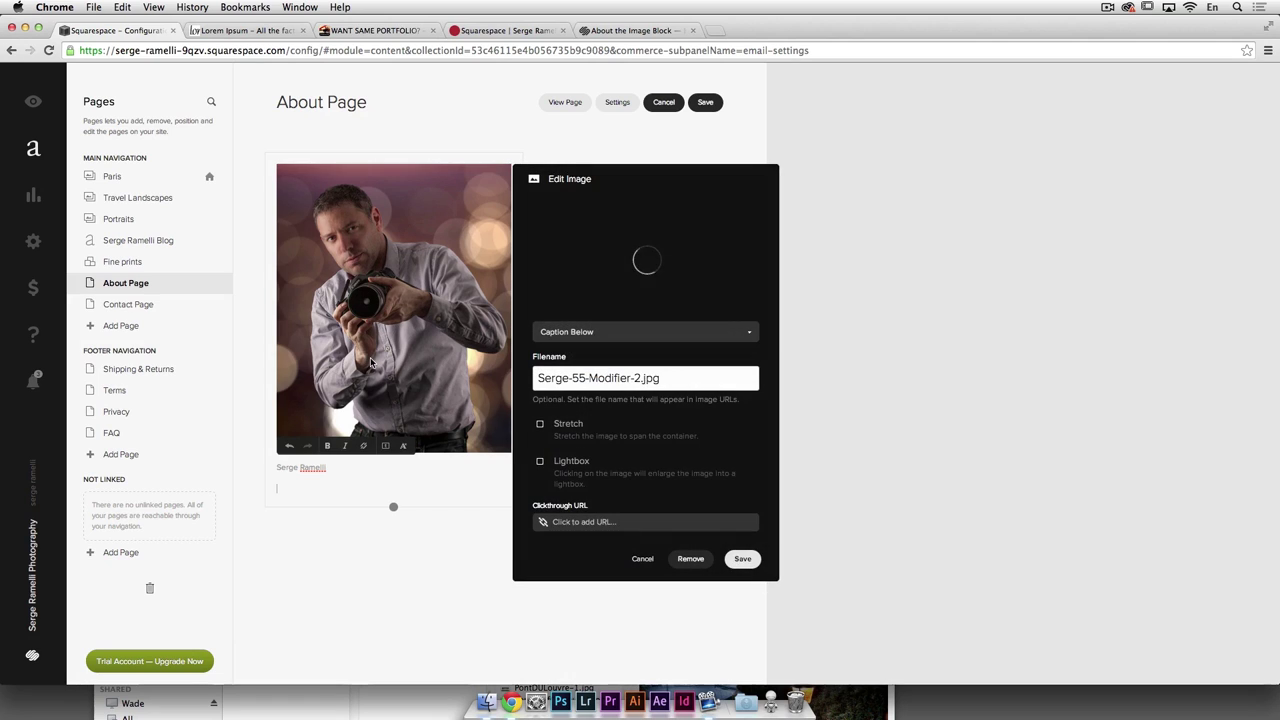
click(594, 333)
click(598, 341)
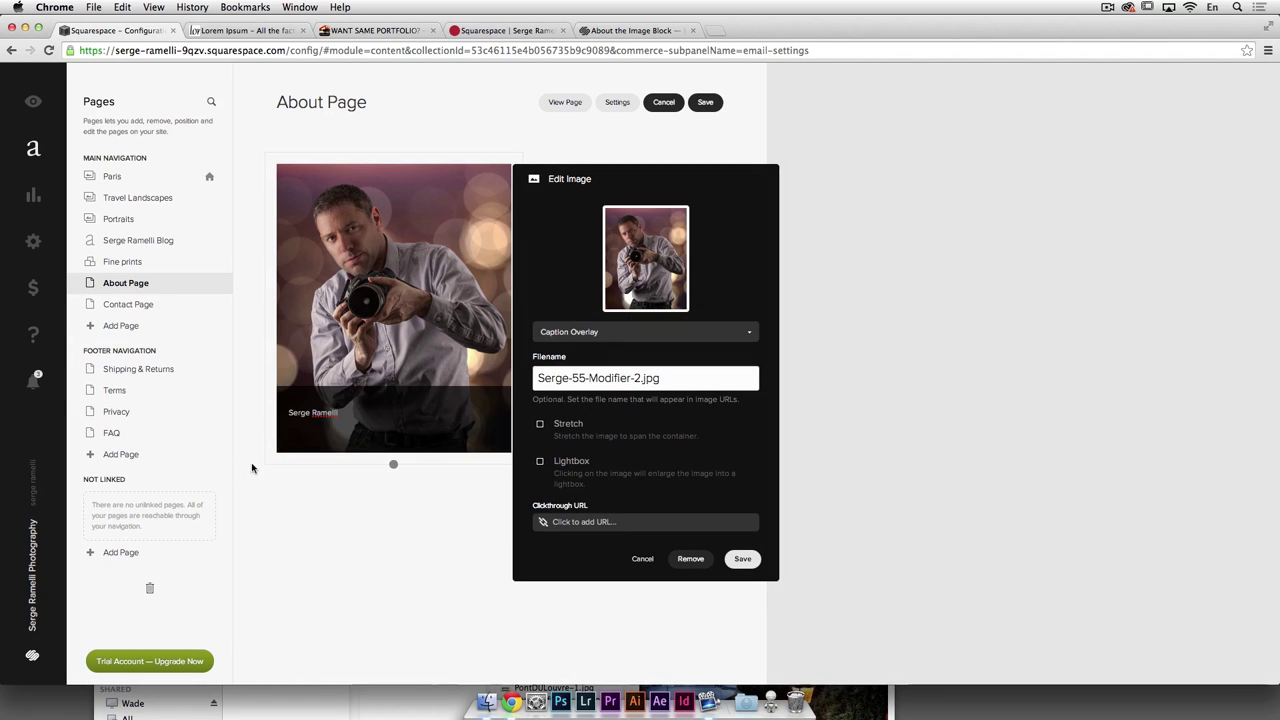
click(613, 336)
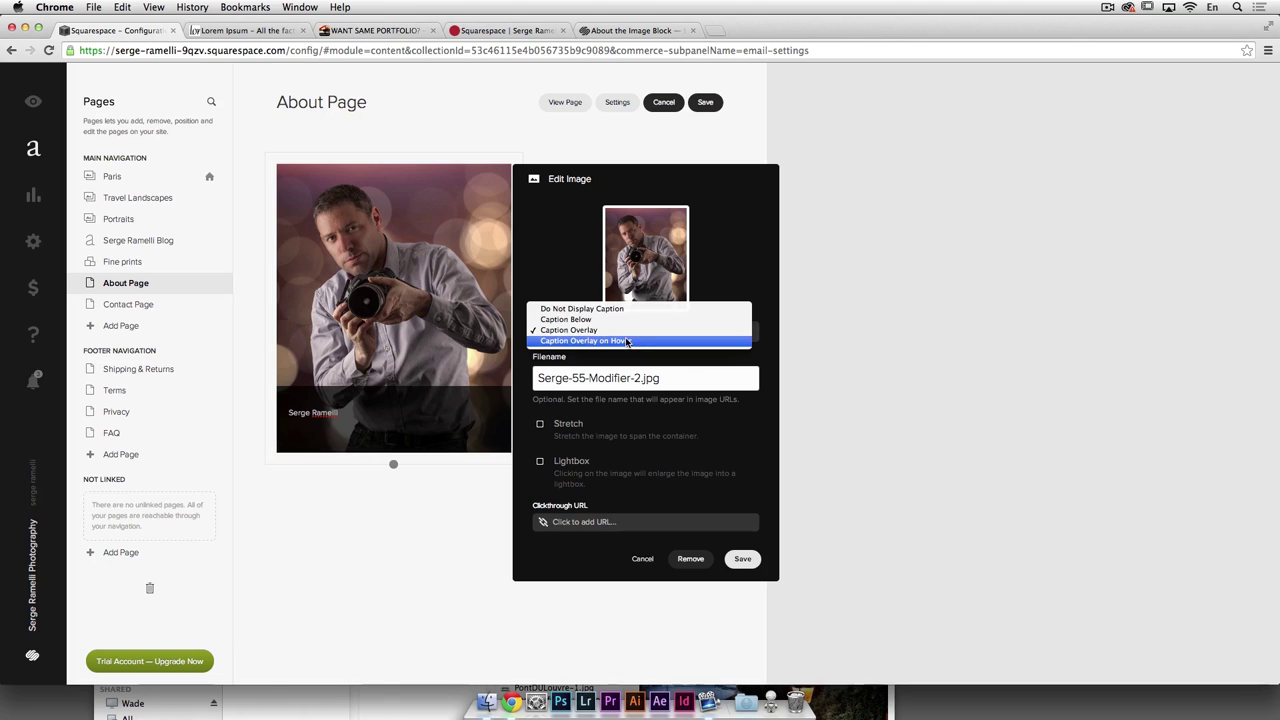
click(618, 319)
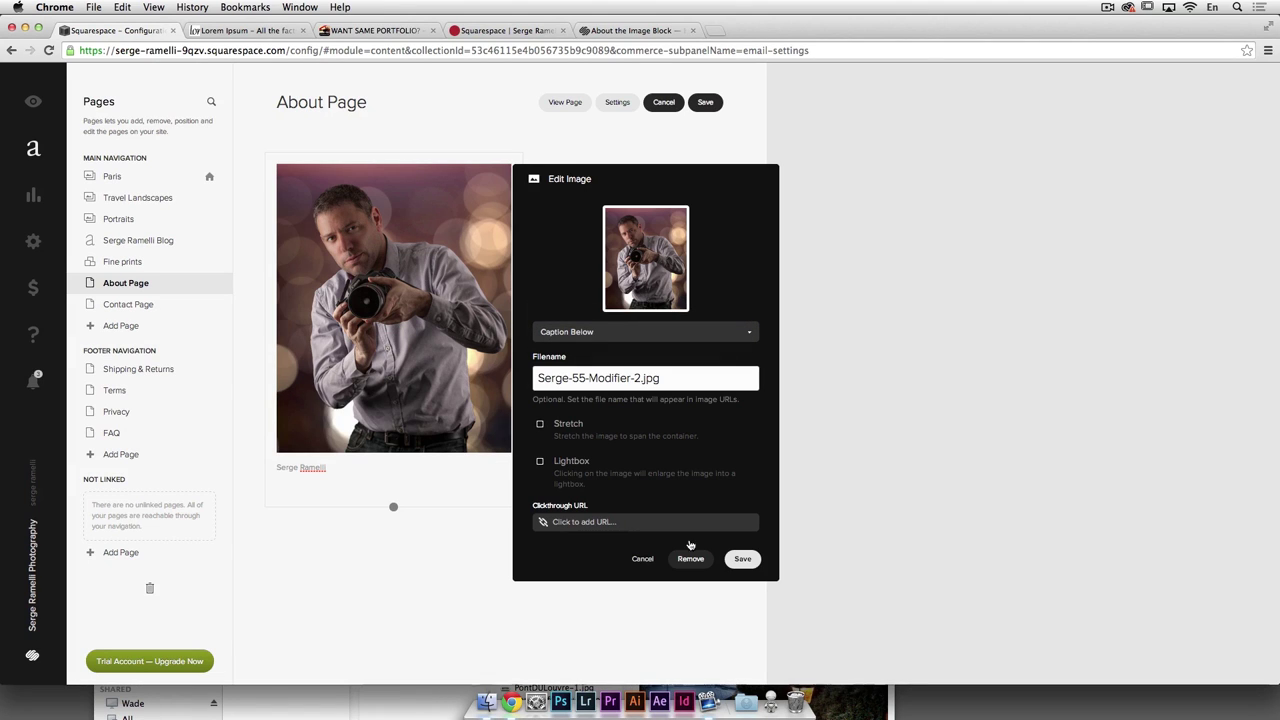
click(742, 559)
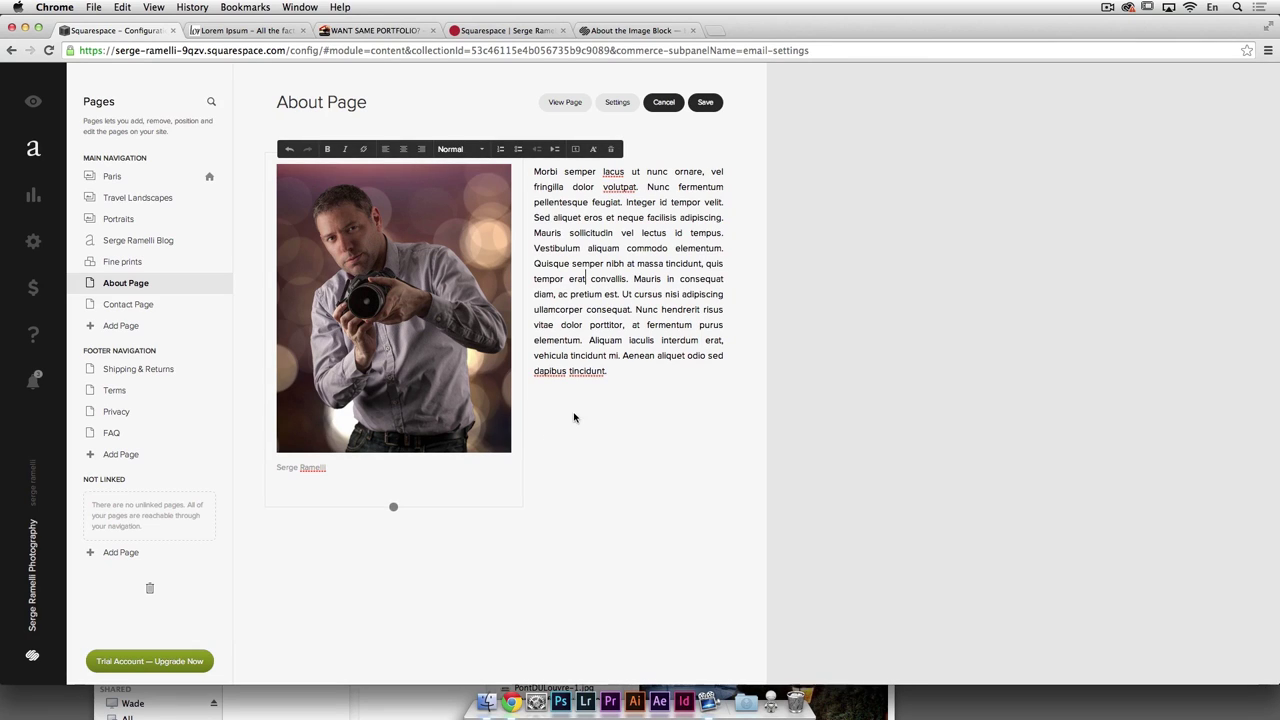
click(574, 417)
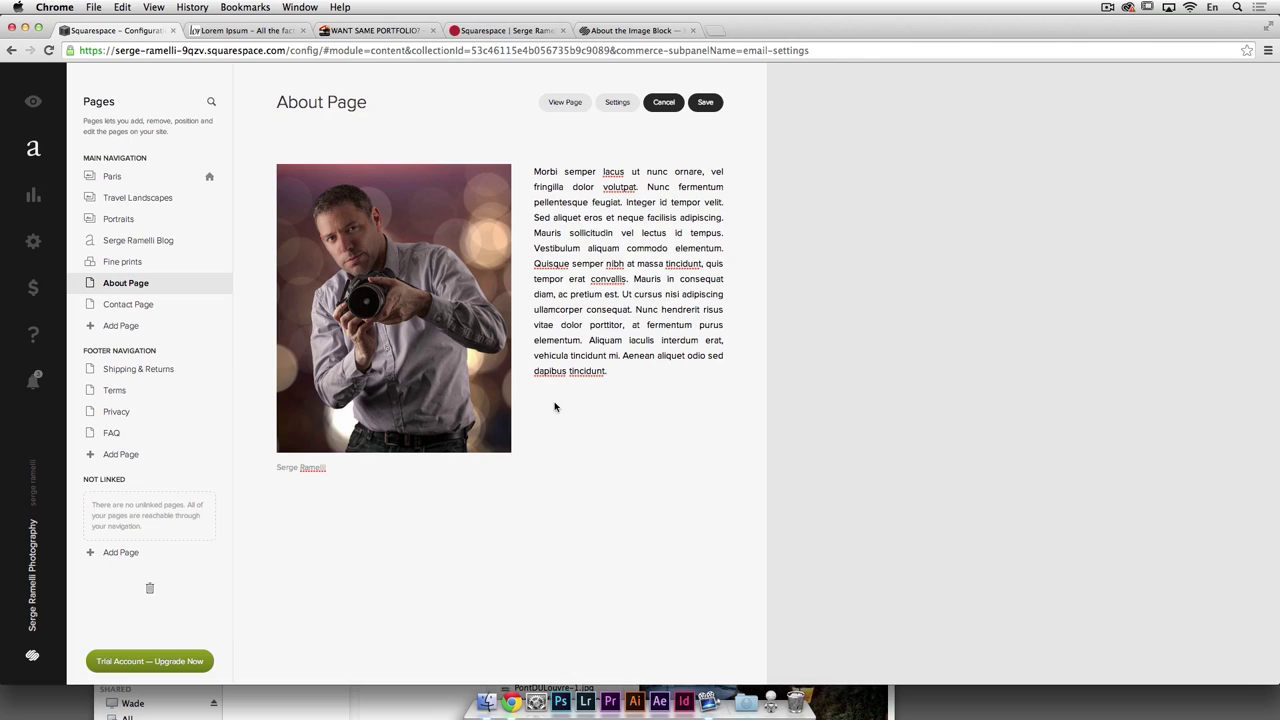
click(707, 102)
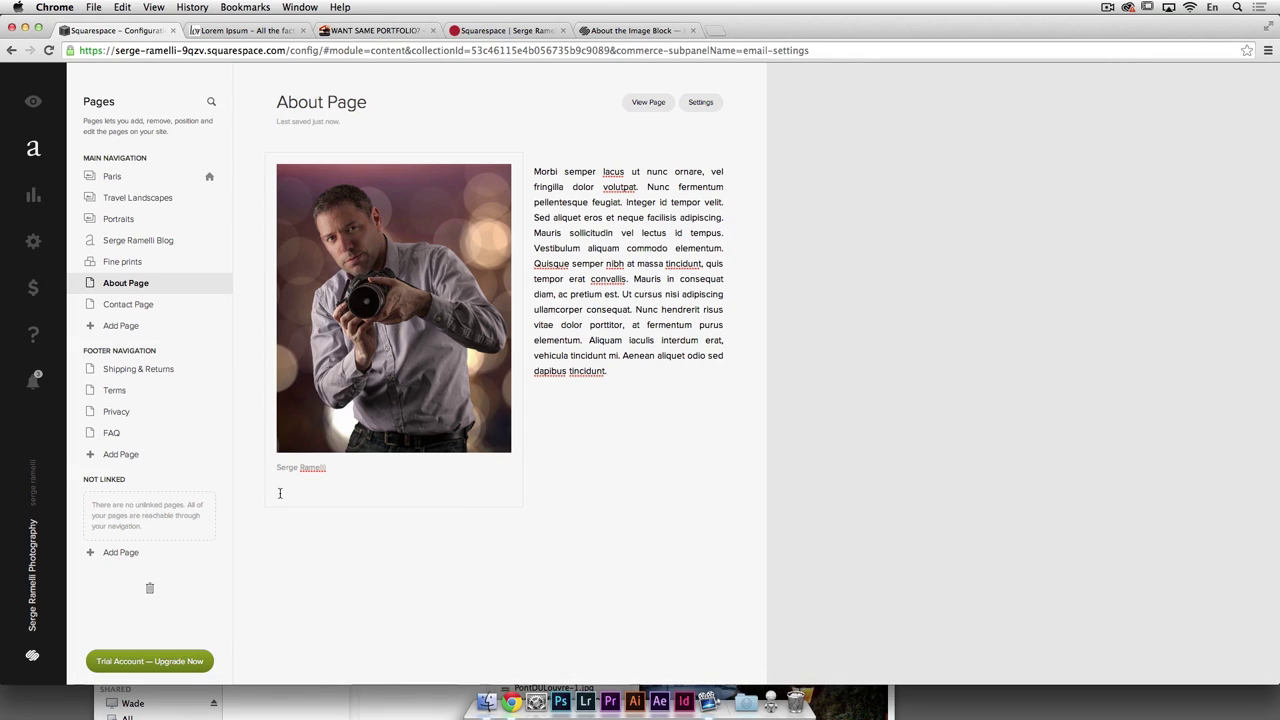
Step: Add a new text block under the layout and crop the portrait shorter from the bottom
drag(266, 391, 266, 390)
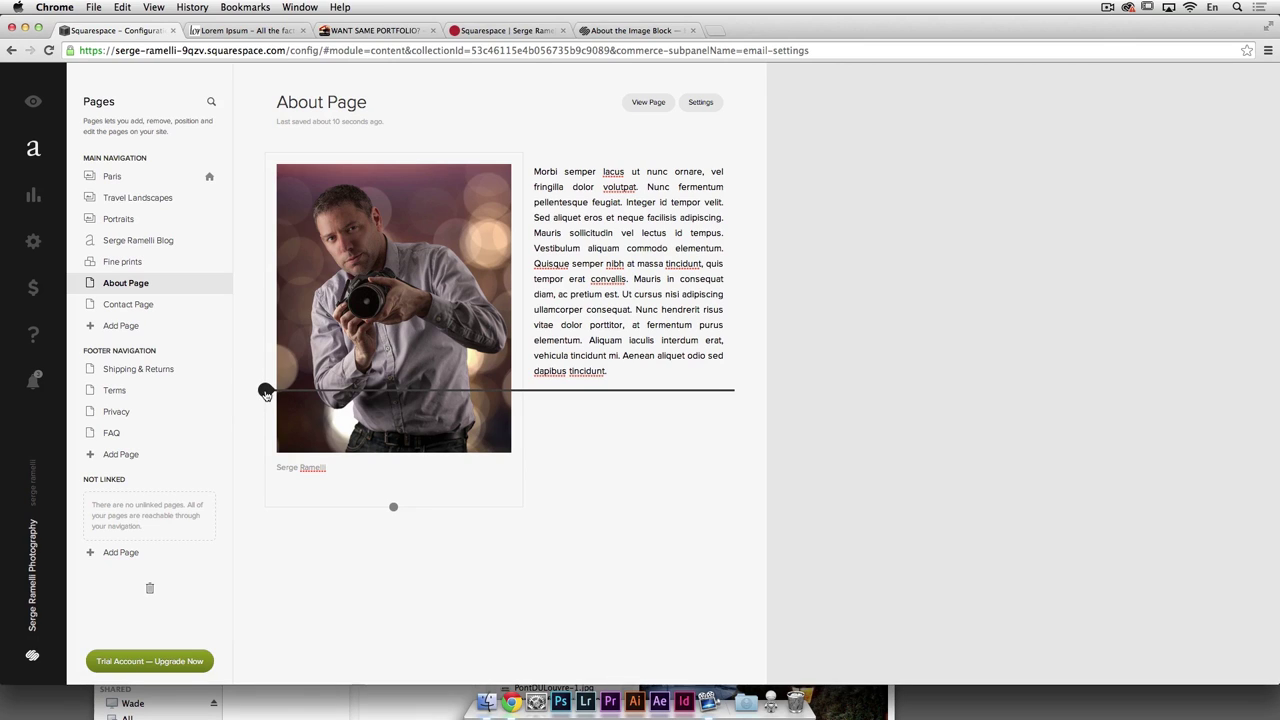
click(266, 391)
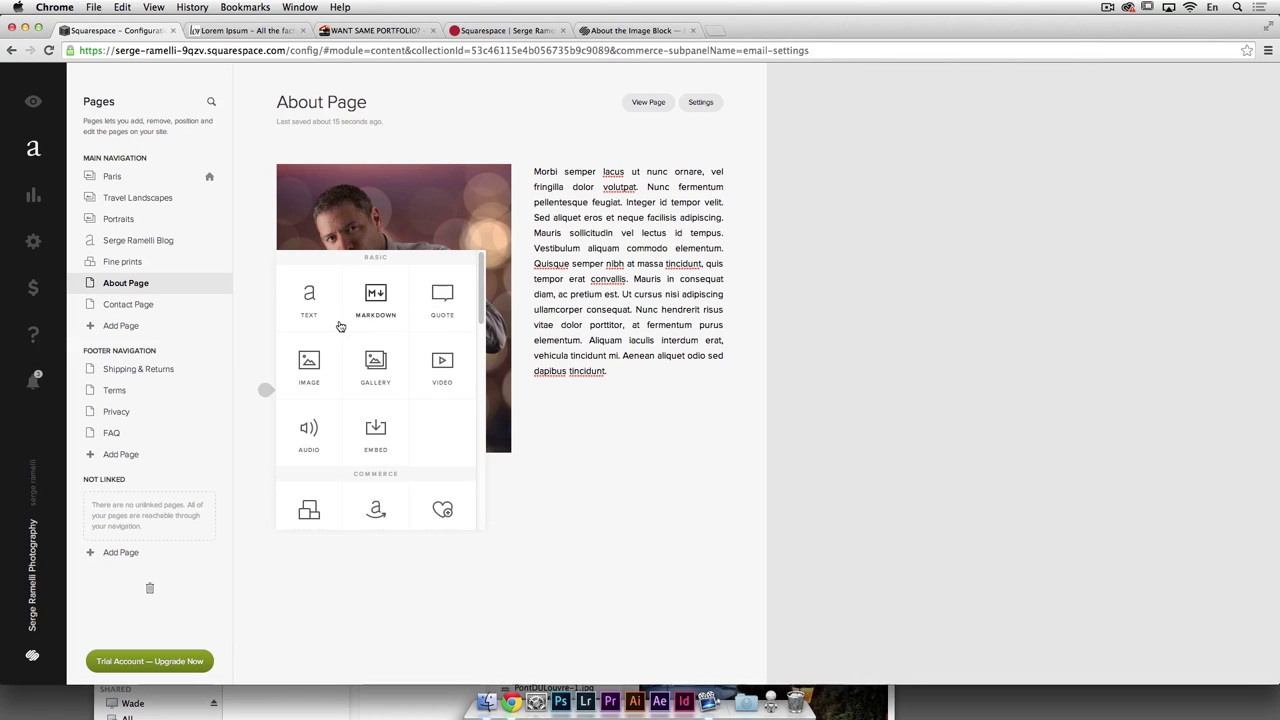
click(319, 308)
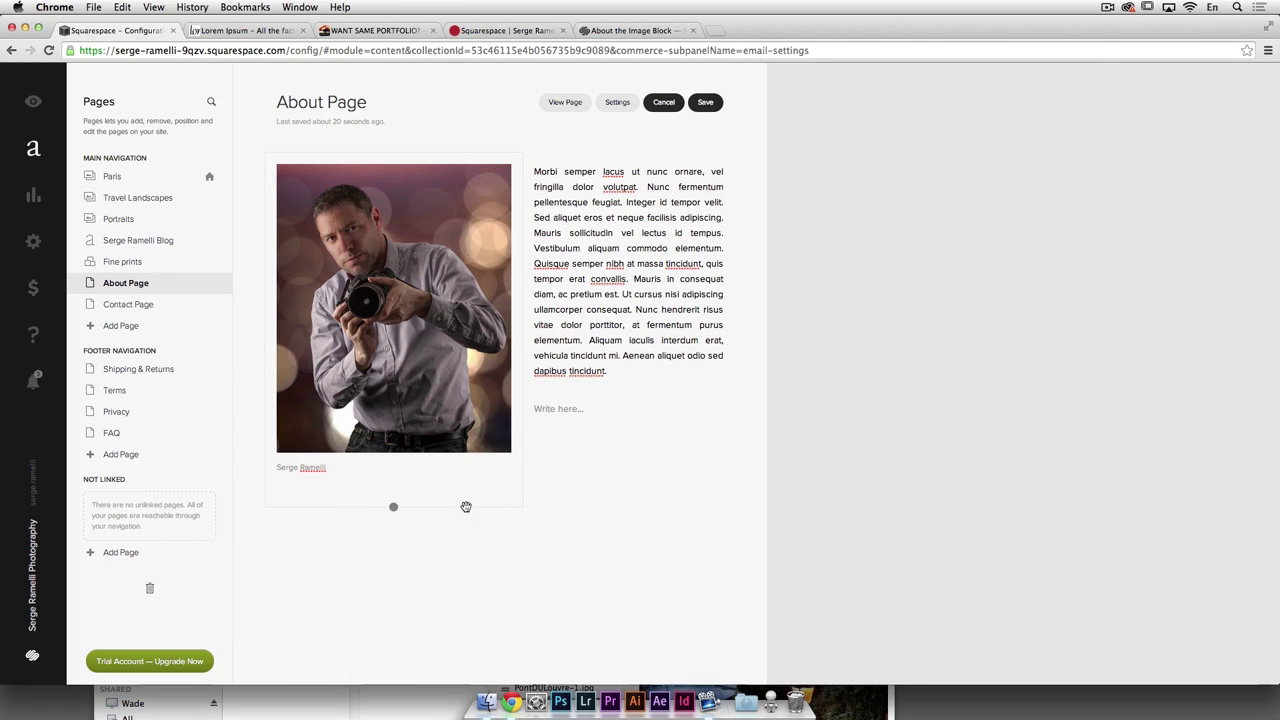
drag(405, 505, 396, 428)
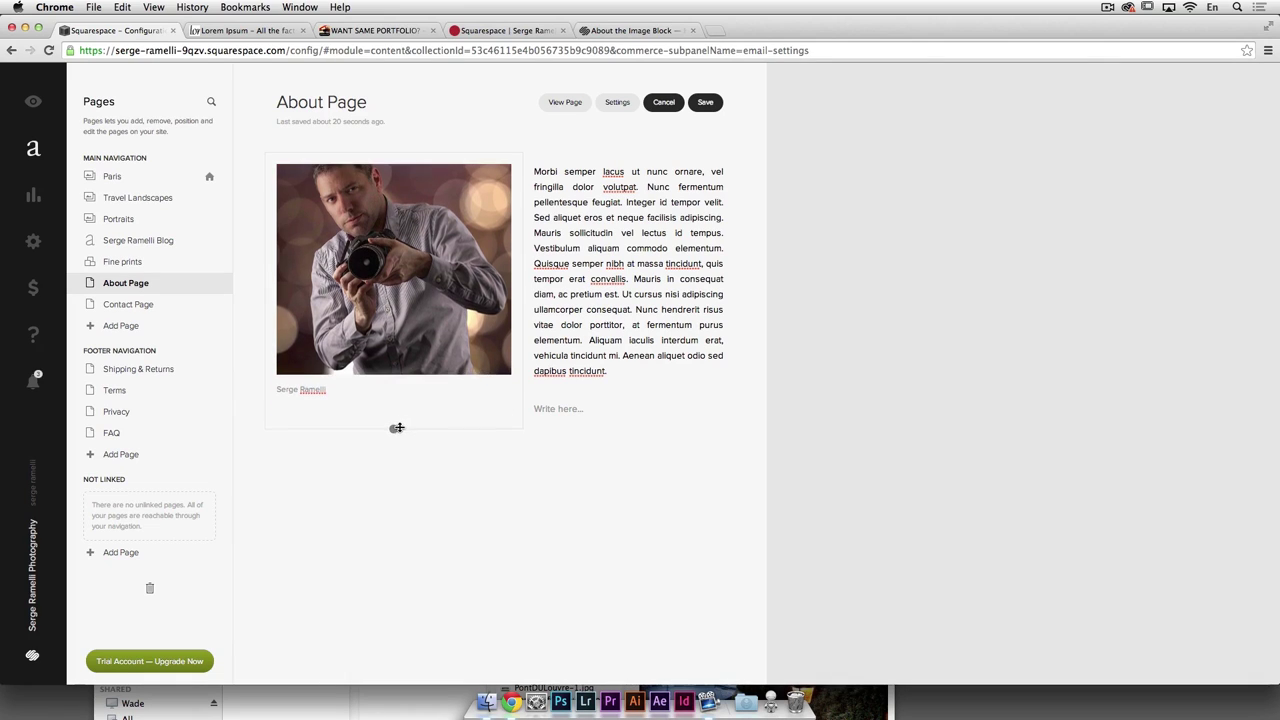
click(558, 407)
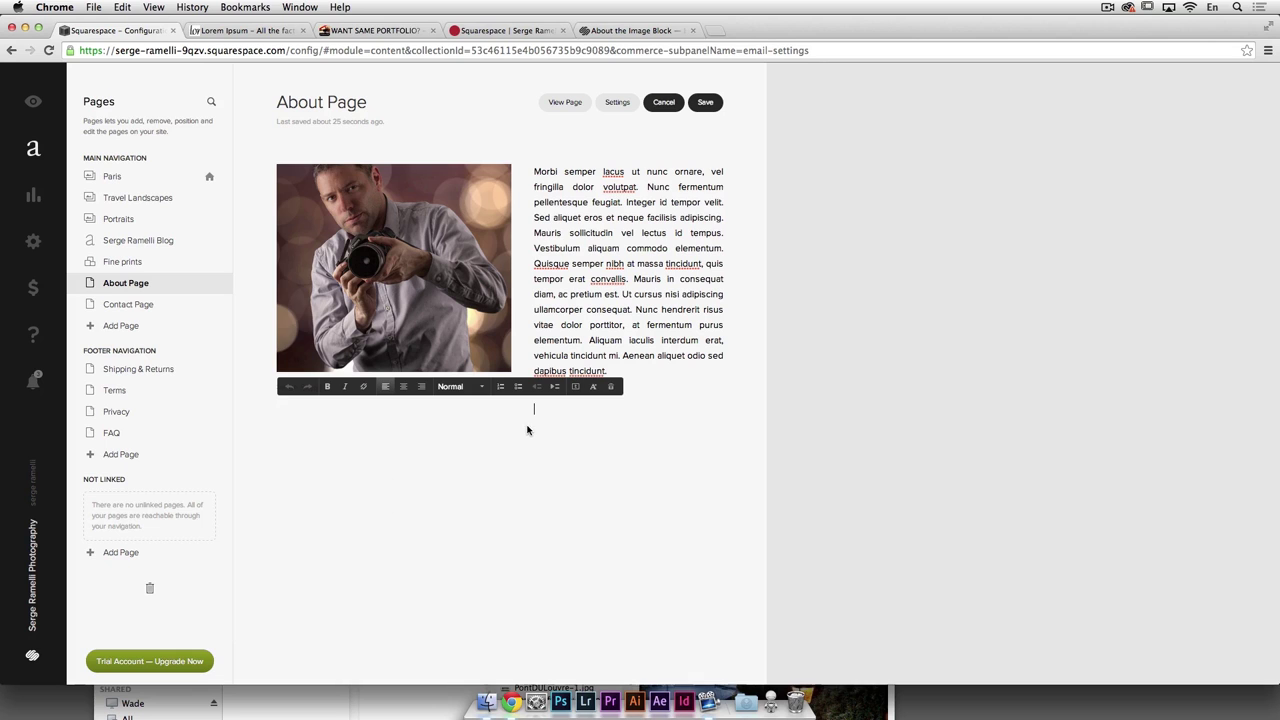
Step: Copy the first lipsum.com paragraph and paste it into the new text block
click(243, 31)
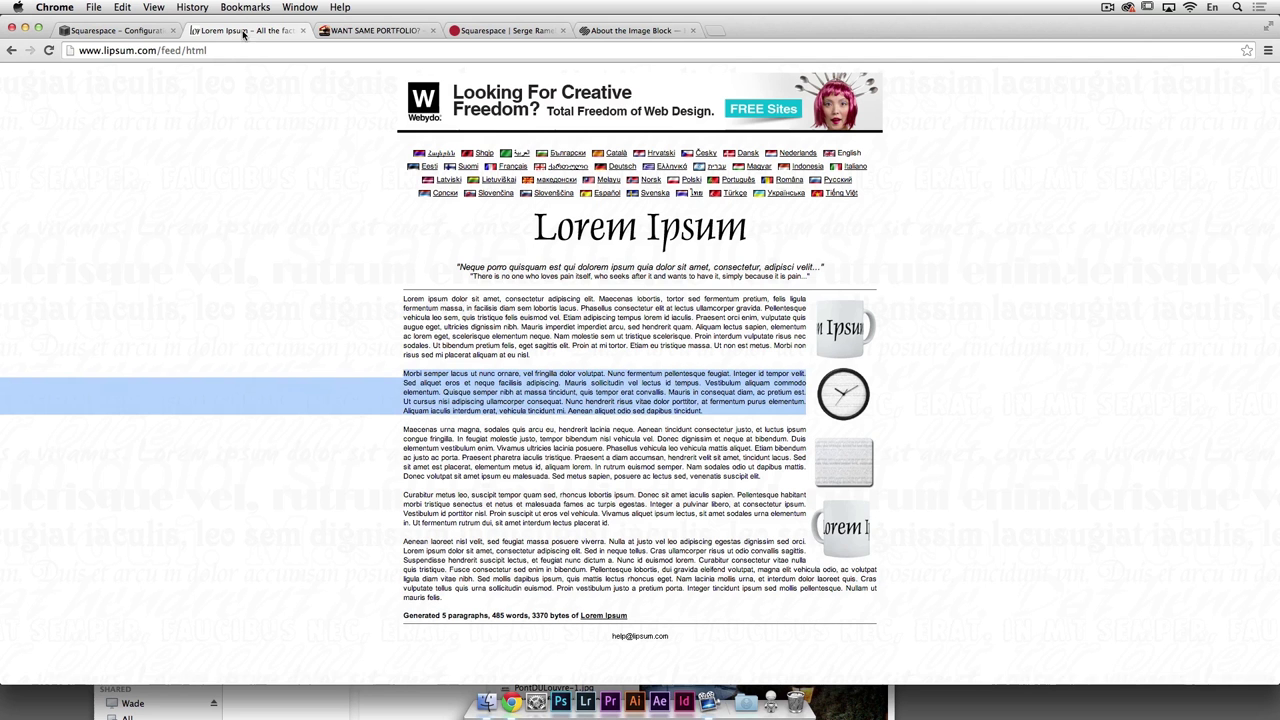
click(430, 328)
drag(404, 298, 556, 357)
key(super+c)
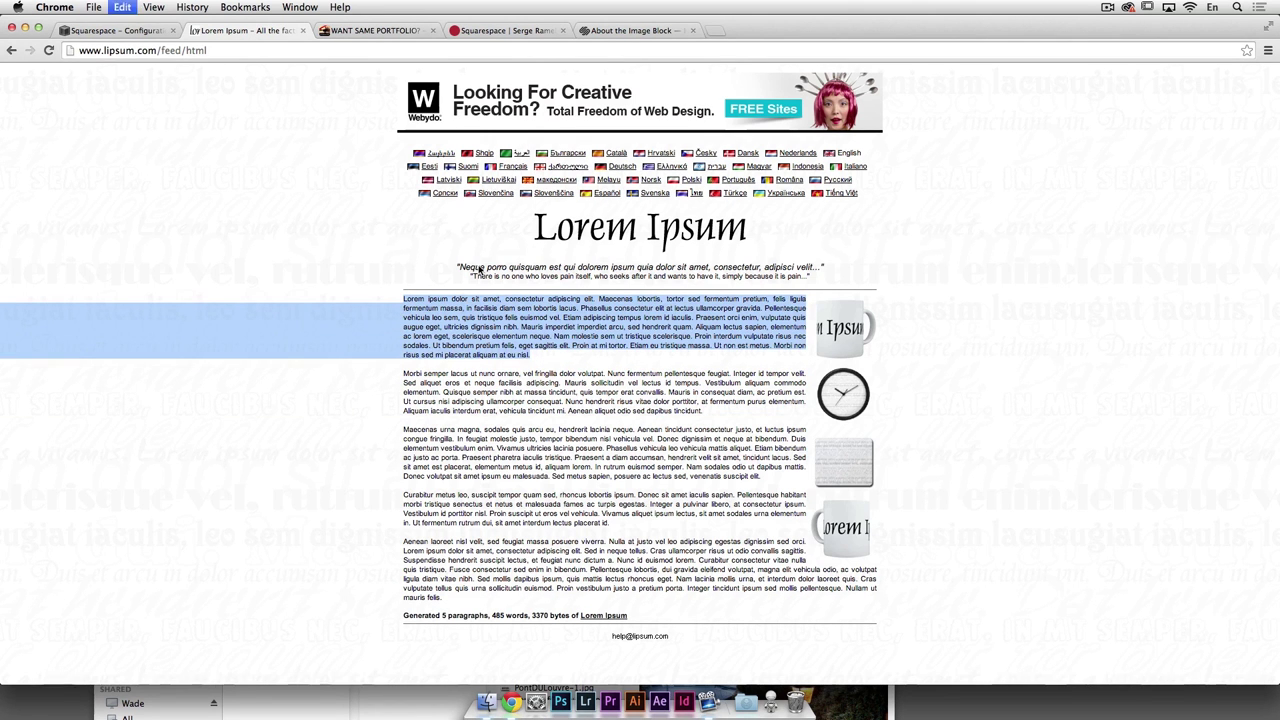
click(630, 31)
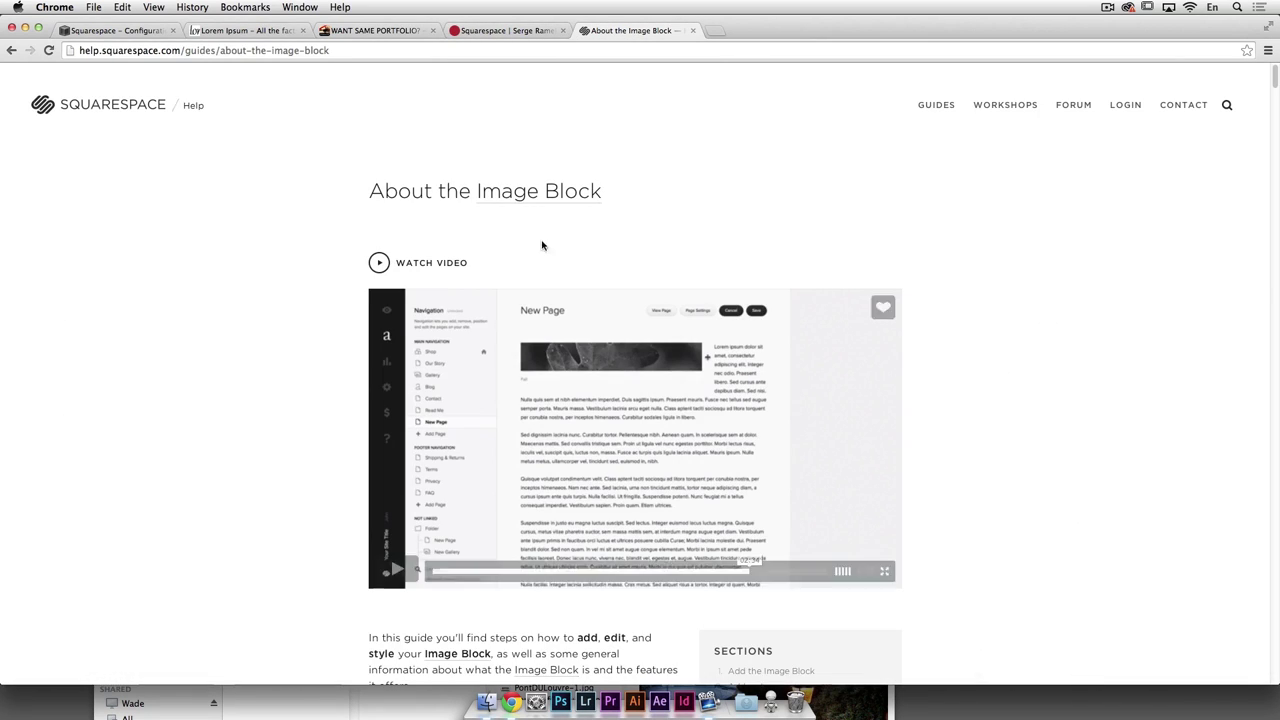
click(118, 31)
click(270, 31)
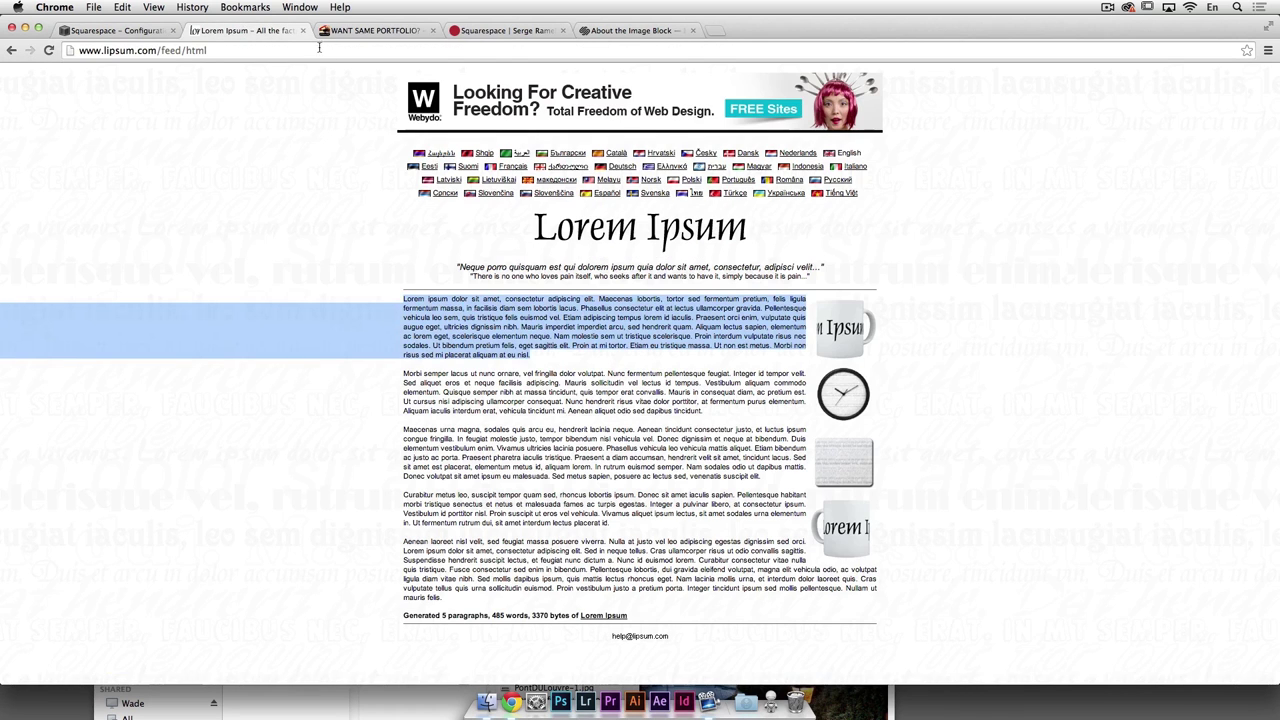
click(118, 31)
key(super+v)
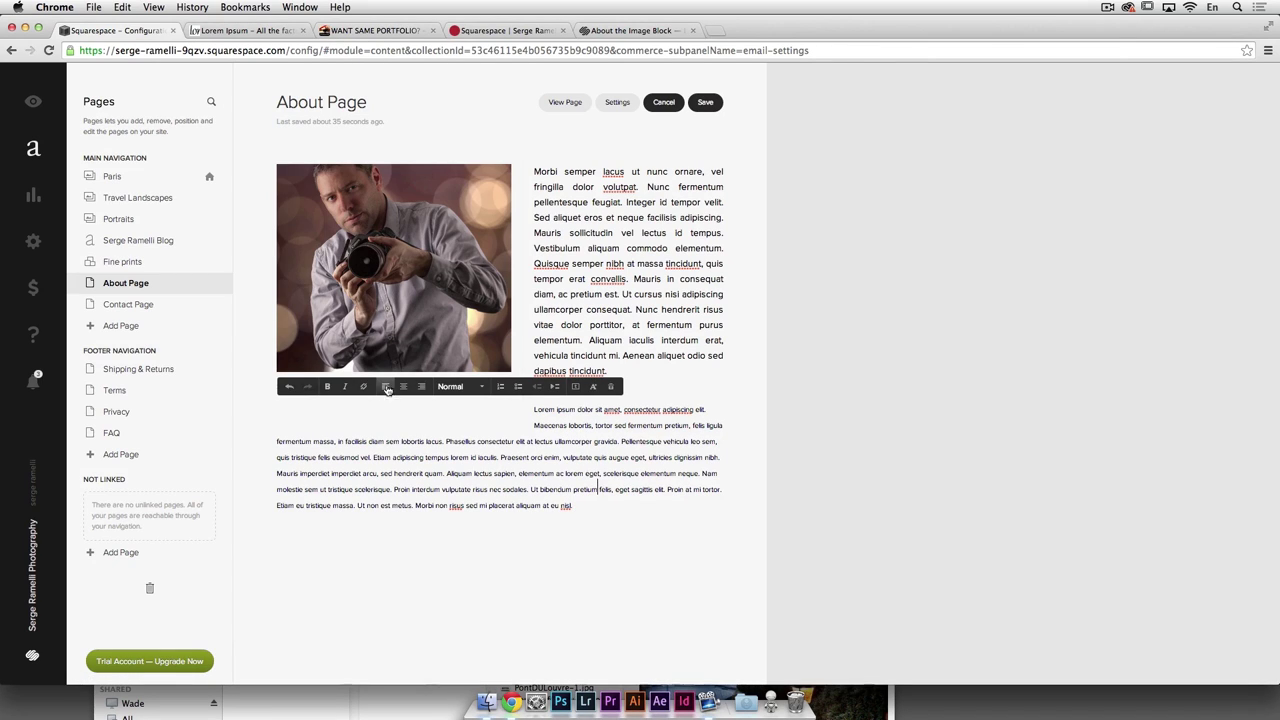
Step: Place the caret at the end of the pasted paragraph
click(328, 386)
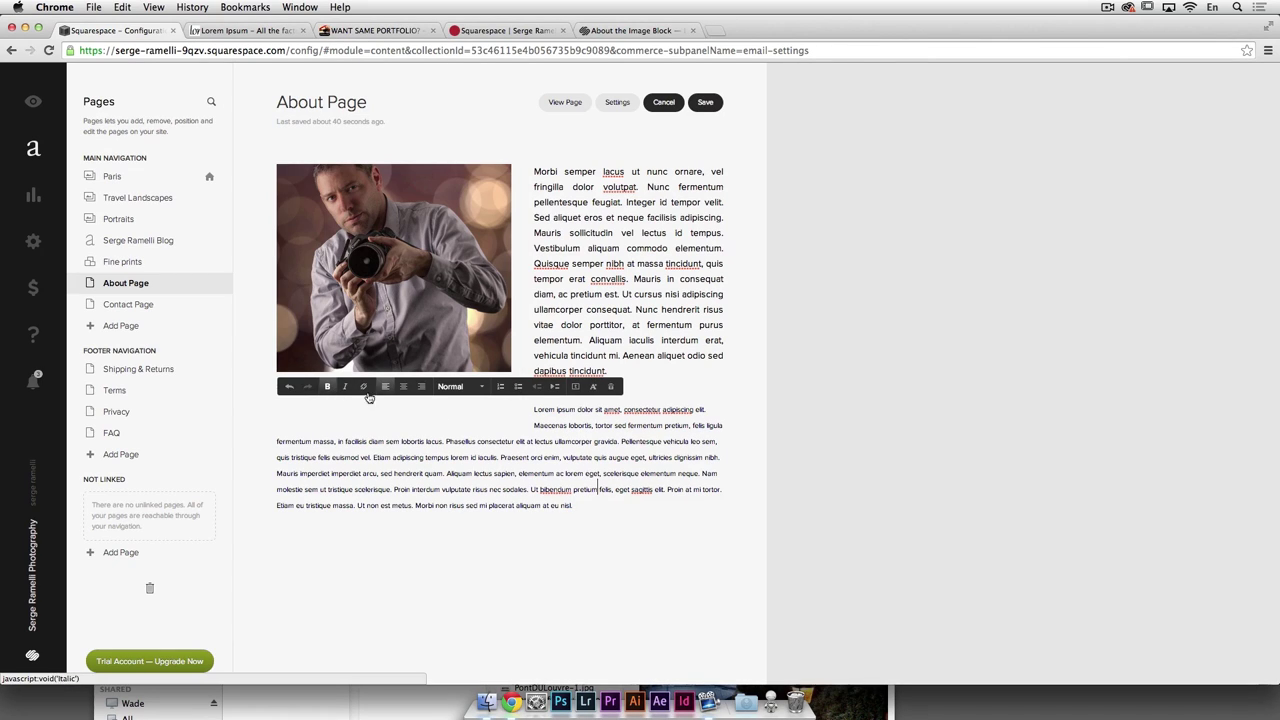
drag(592, 458, 647, 458)
click(645, 475)
click(593, 506)
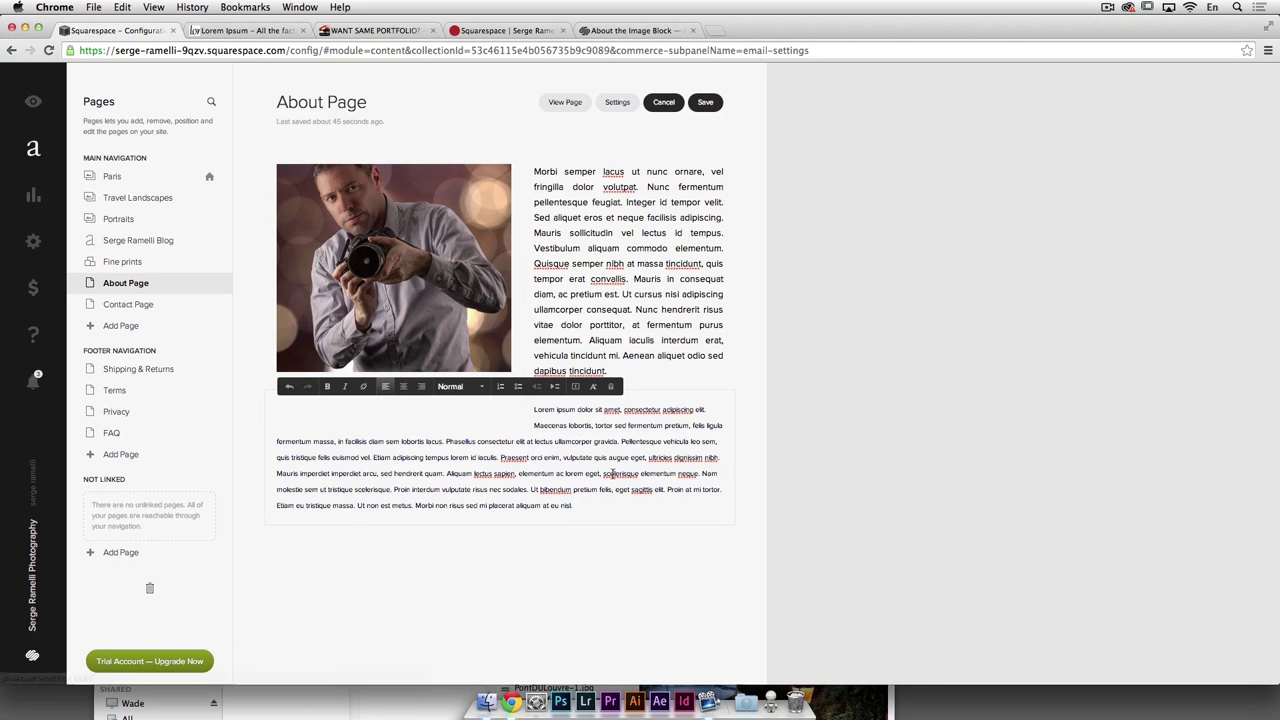
Step: Link the words 'ultricies dignissim' to the external URL wwww.youtube.com/cmo
drag(650, 457, 697, 458)
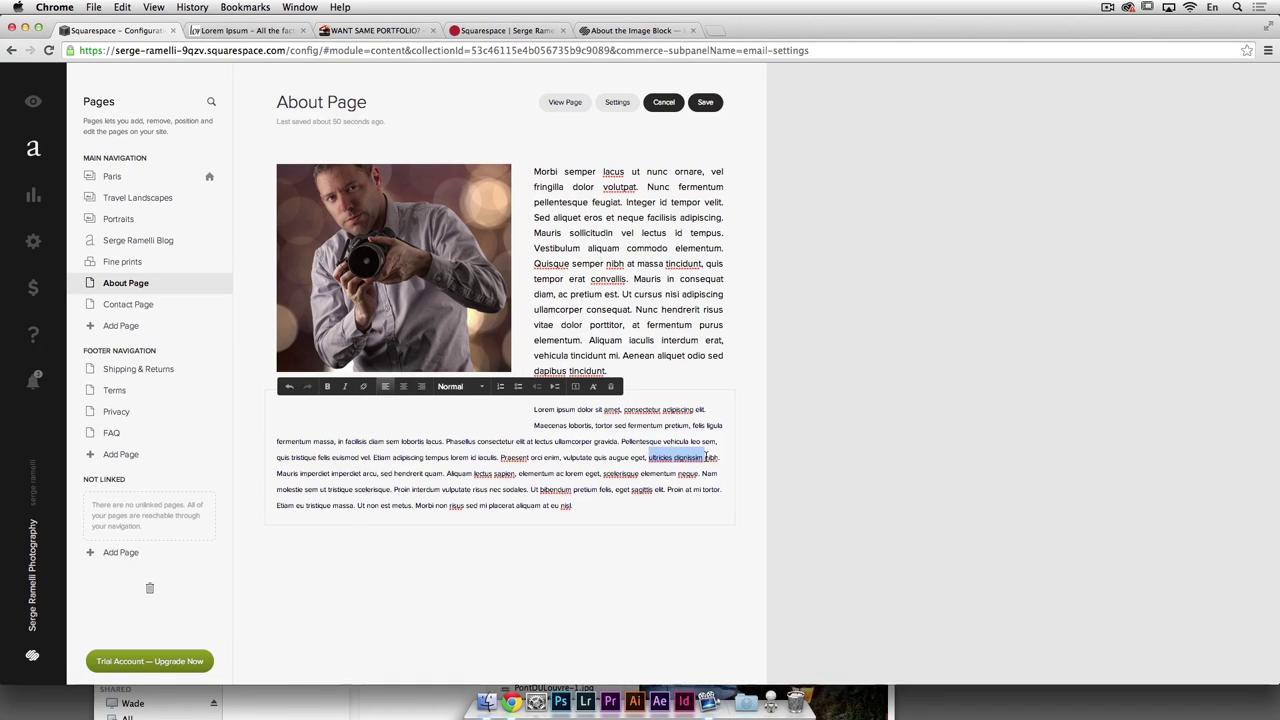
key(super+k)
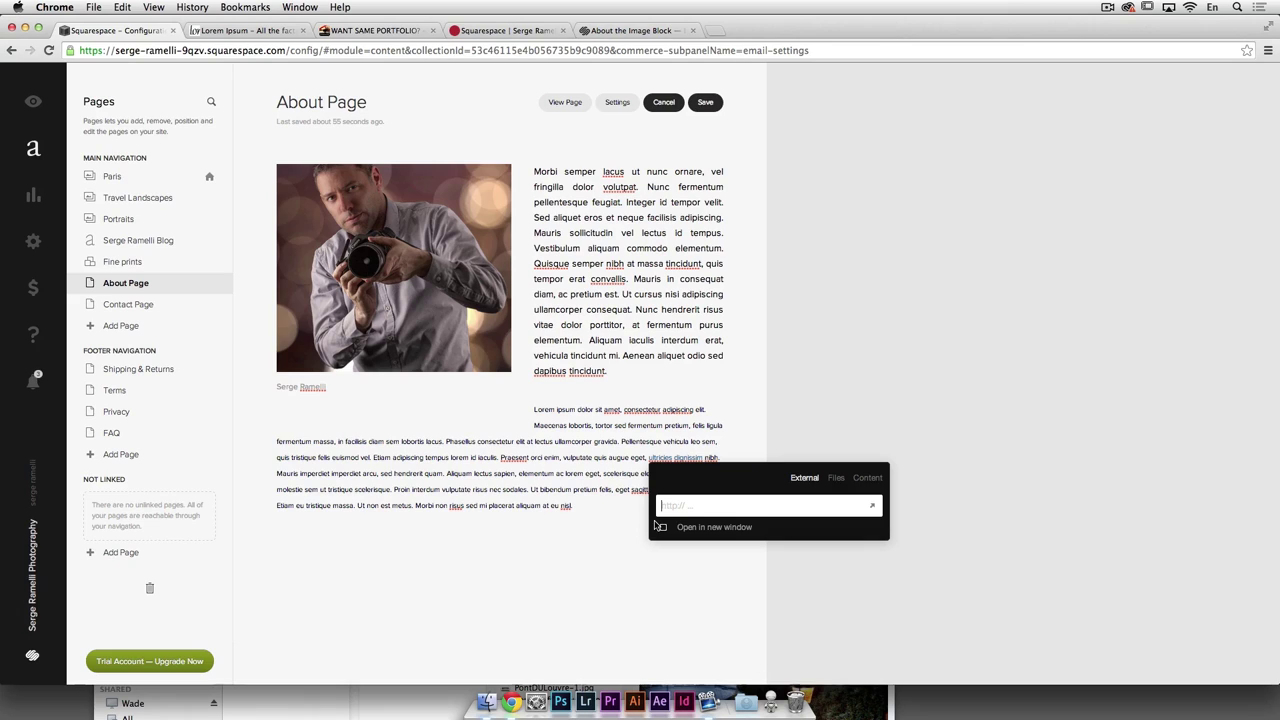
text(wwww.youtu)
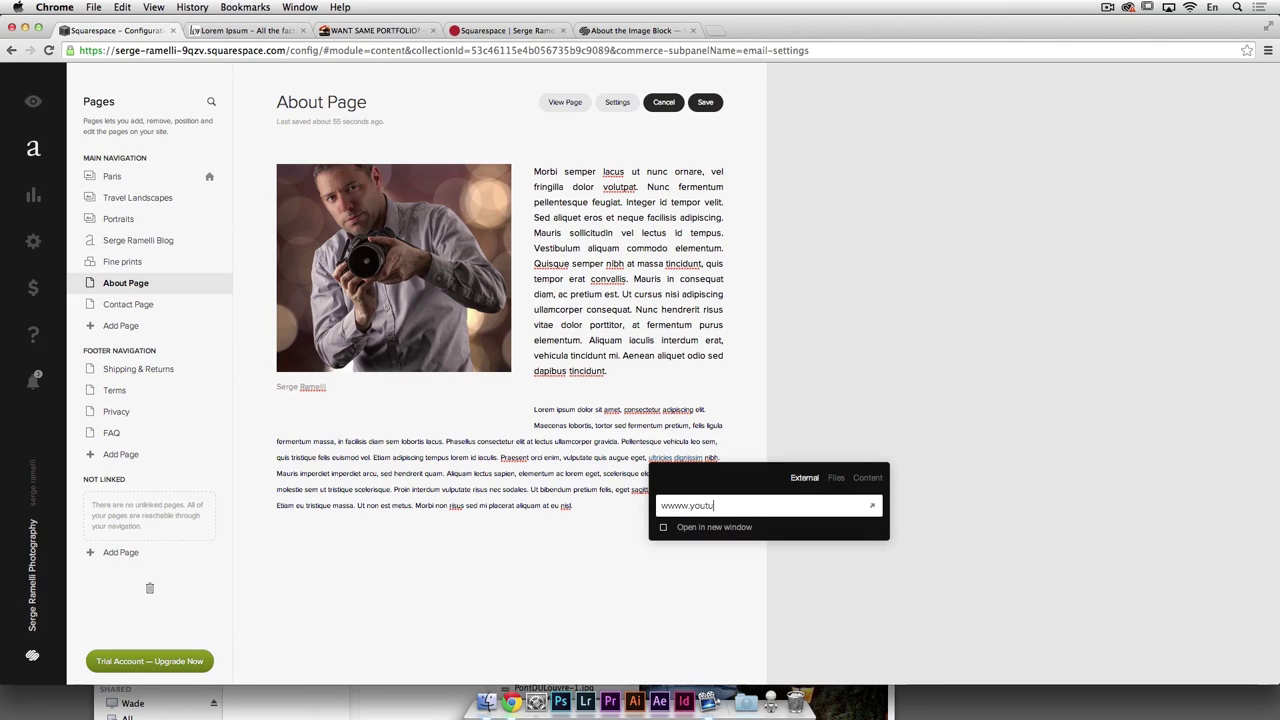
text(be.com/cmoeu)
key(Return)
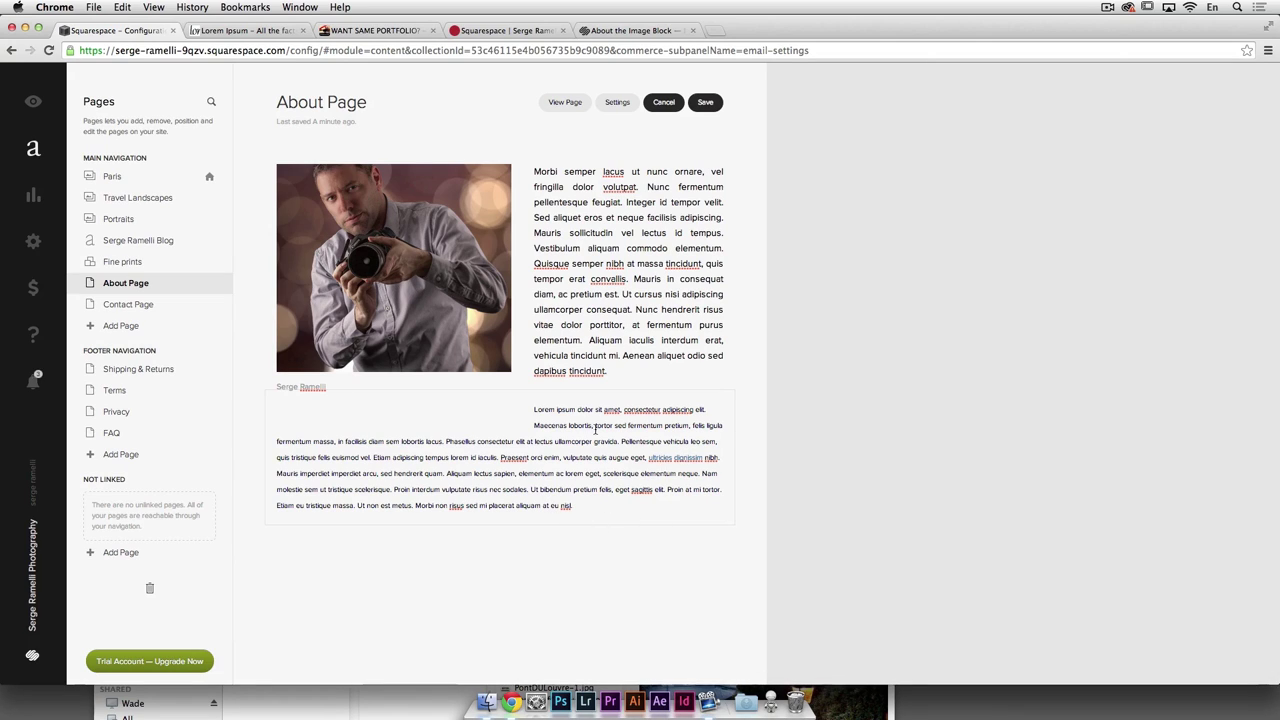
drag(534, 413, 650, 512)
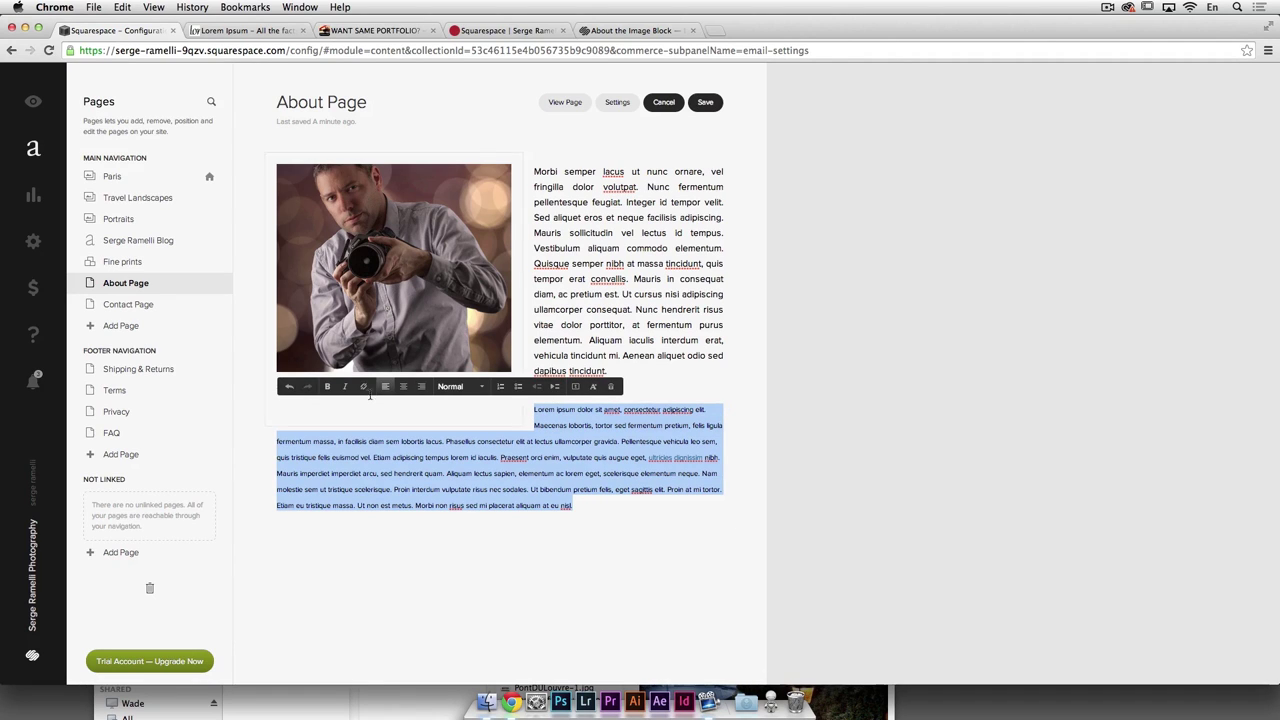
Step: Set the lower paragraph back to Normal and remove its formatting to match the body text
click(466, 390)
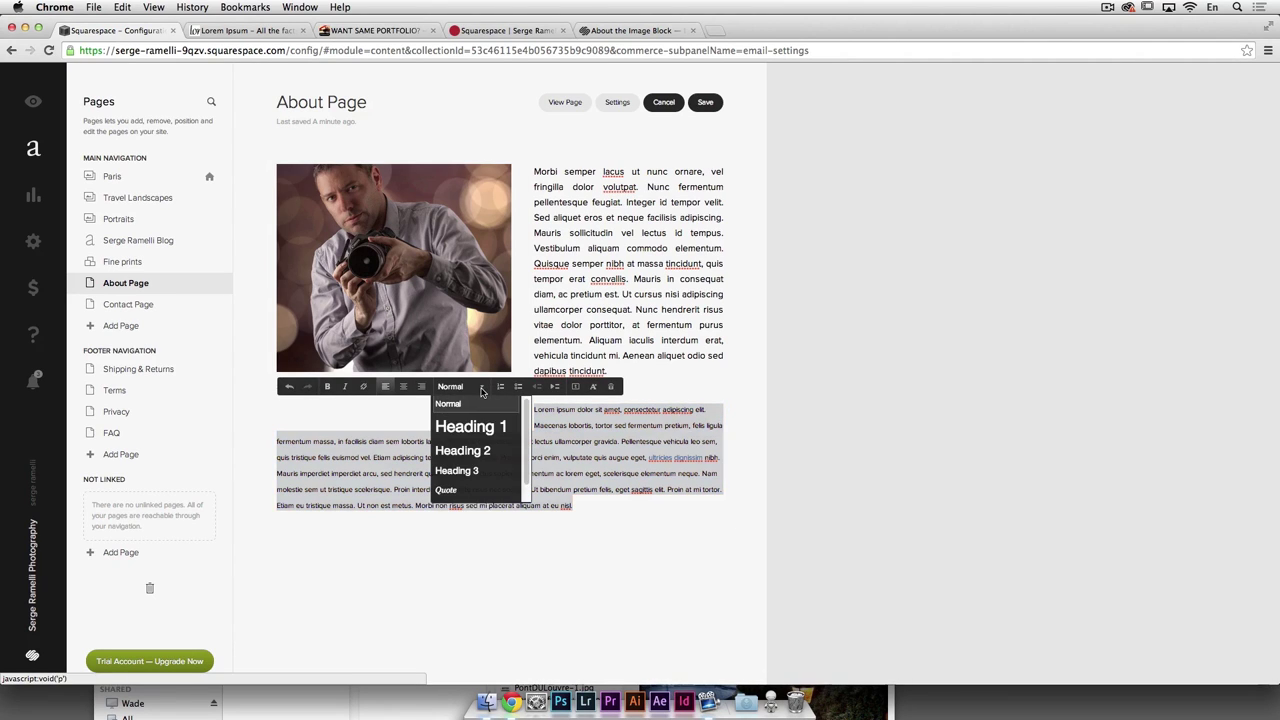
click(494, 427)
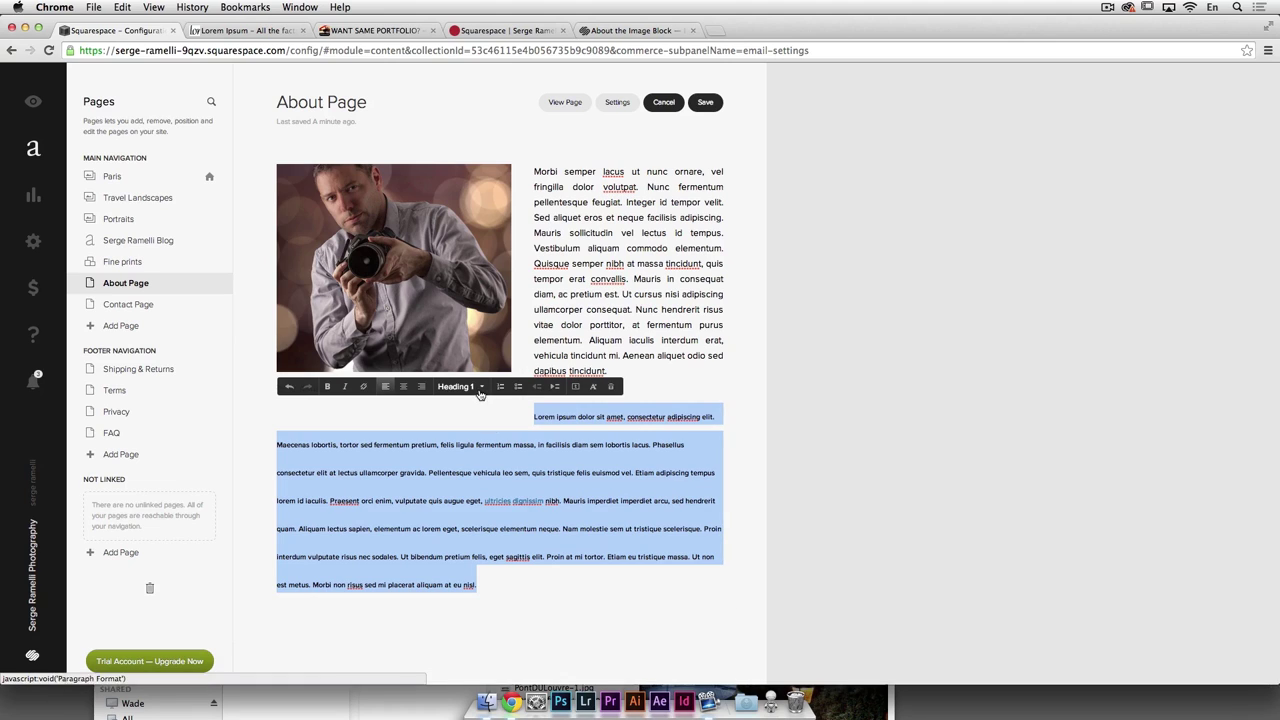
click(478, 390)
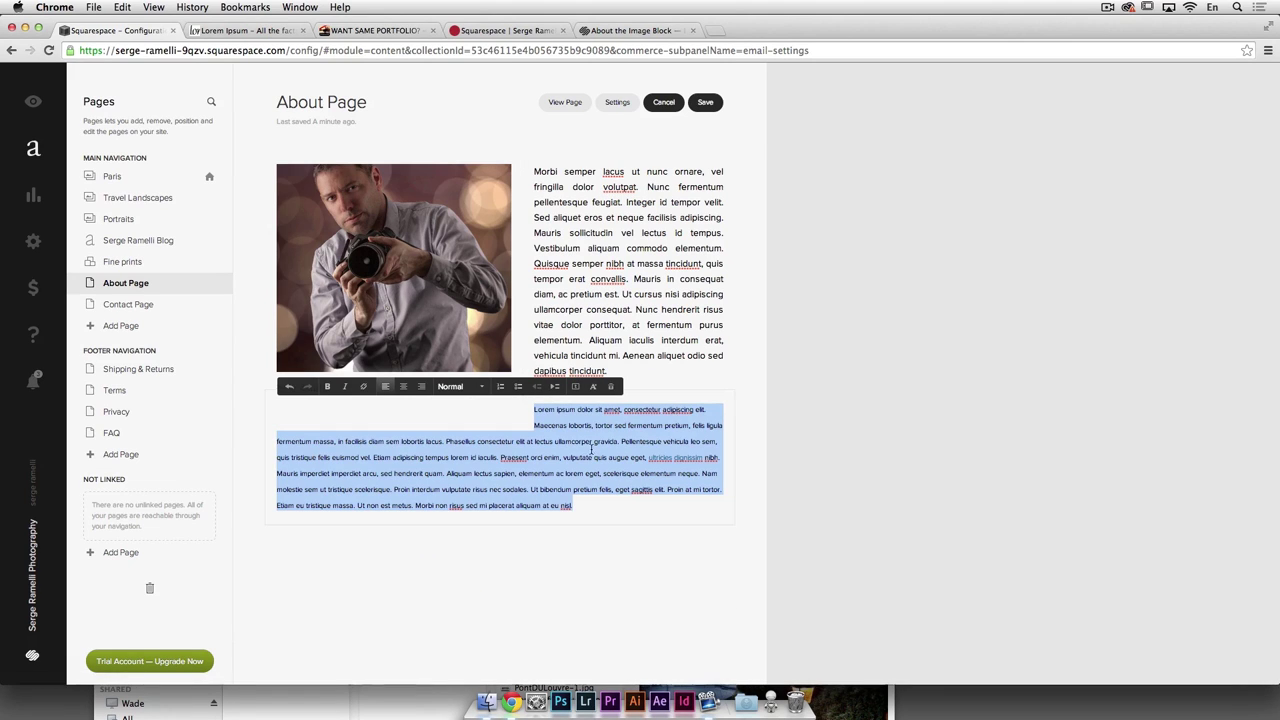
click(594, 388)
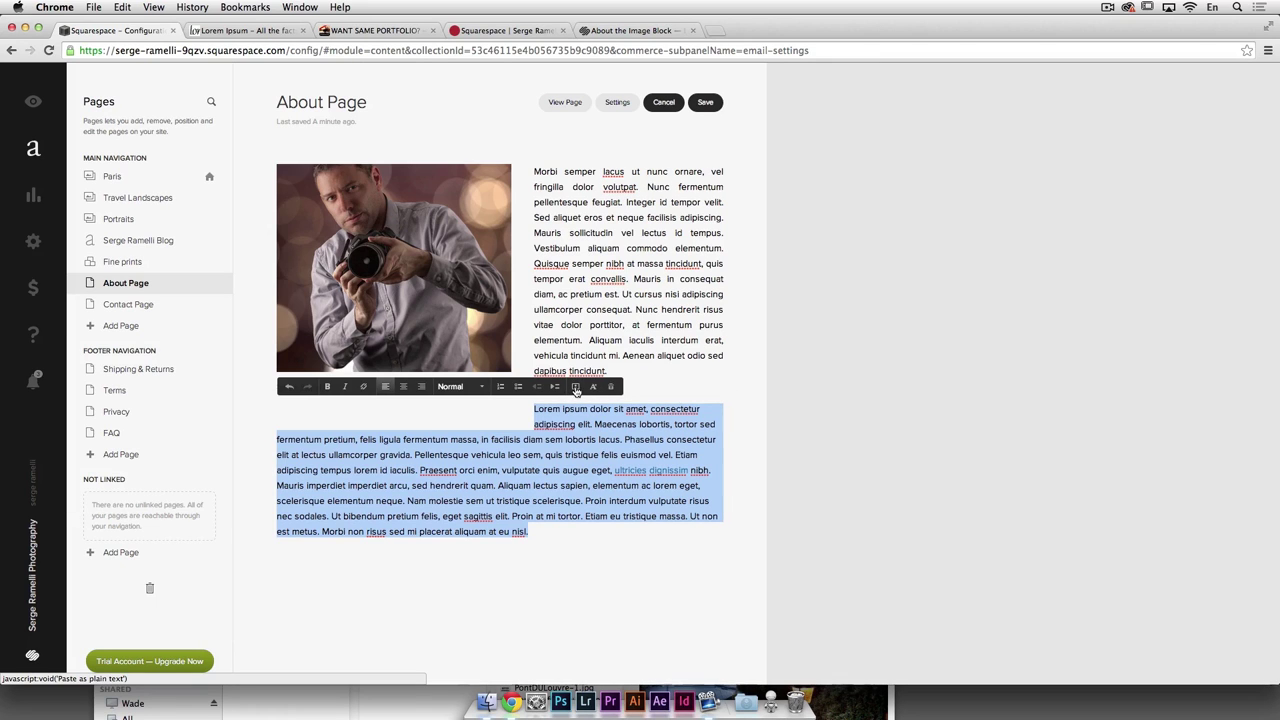
click(575, 389)
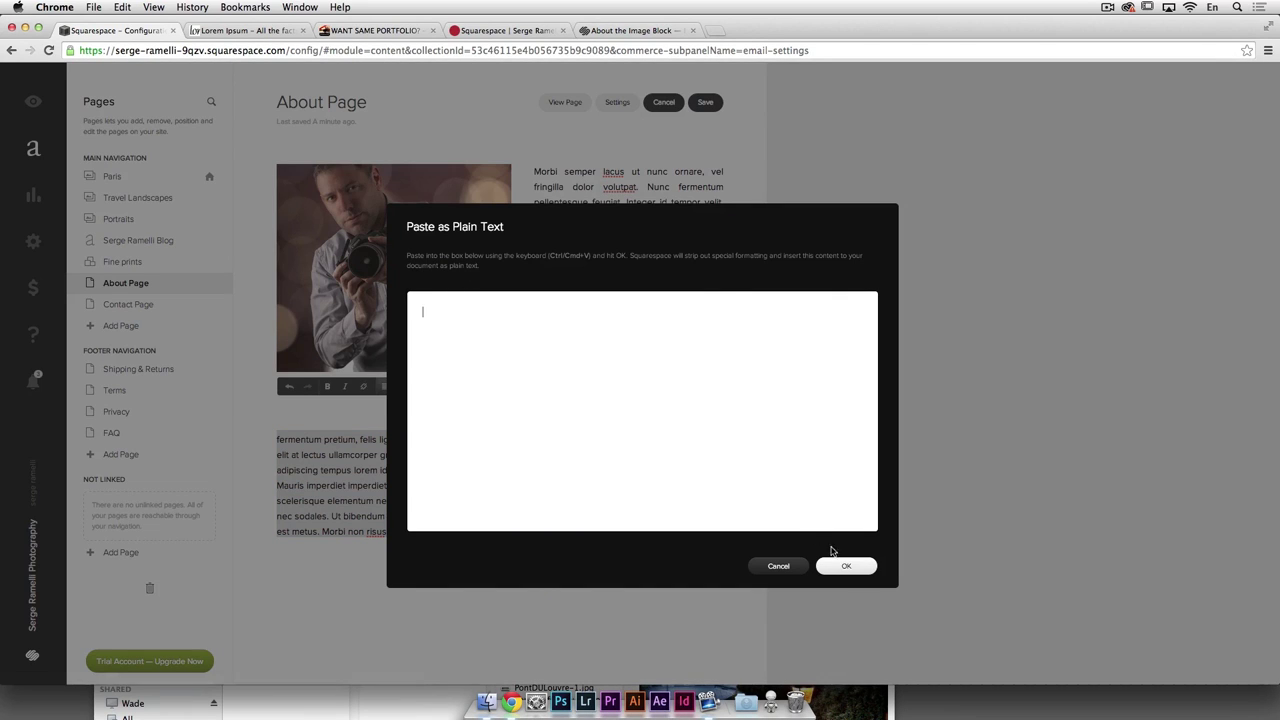
click(776, 567)
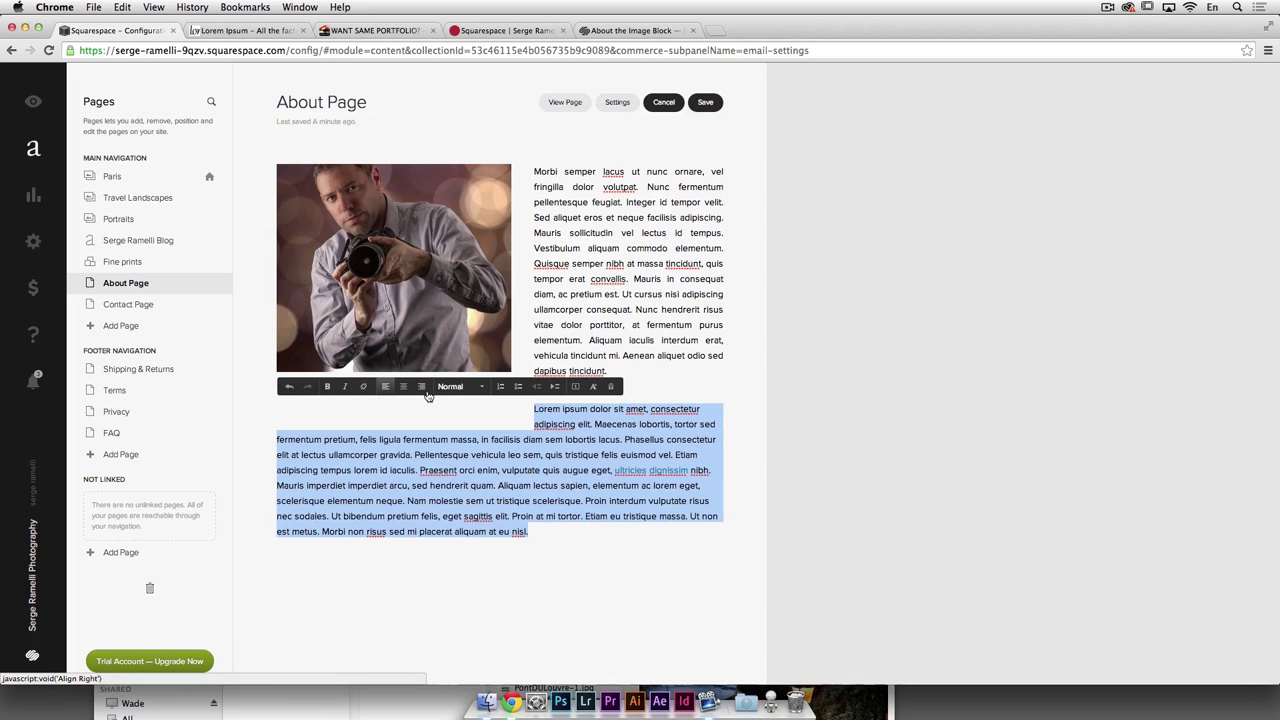
click(369, 454)
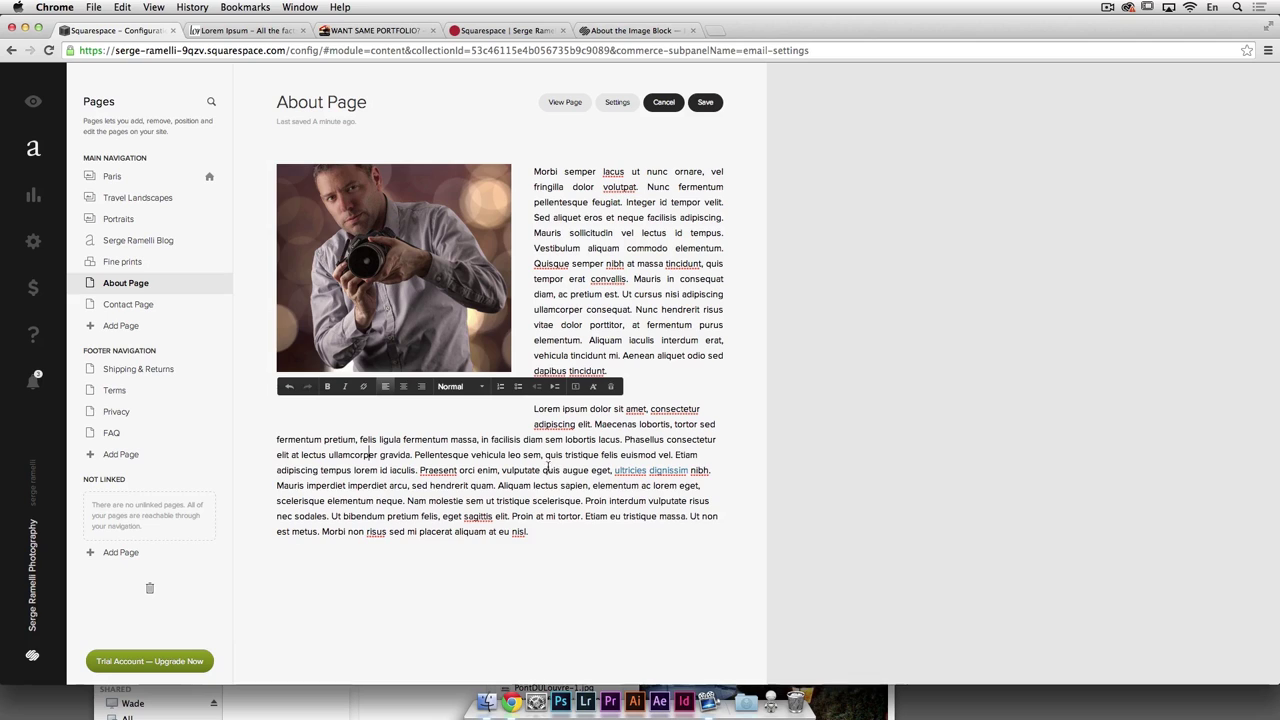
drag(555, 538, 518, 393)
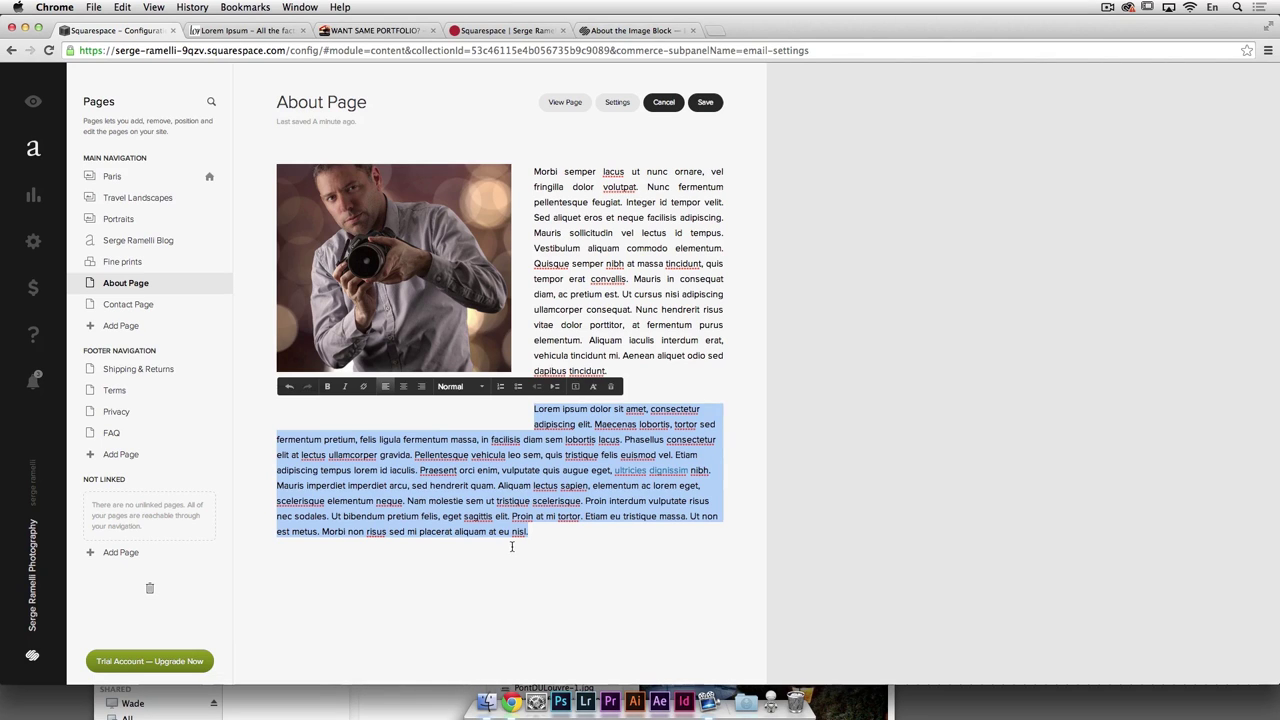
click(611, 533)
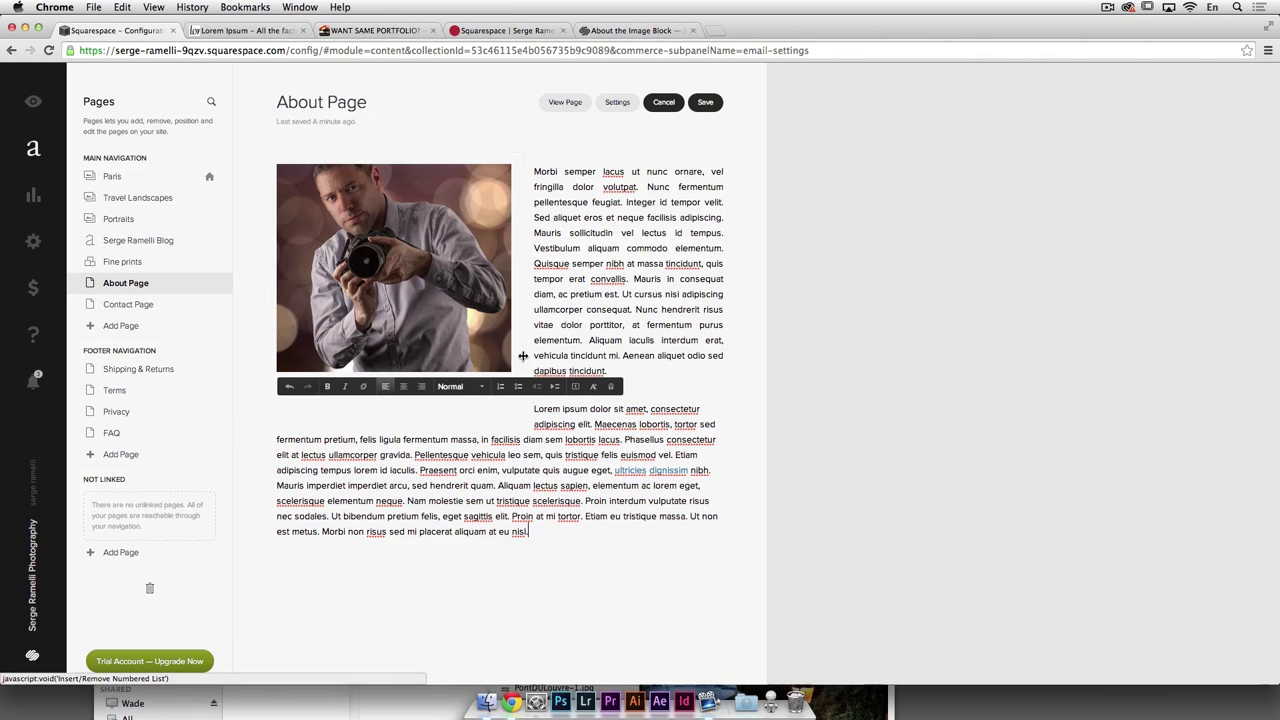
Step: Save the About Page, view it live, and test the 'ultricies dignissim' link
click(565, 104)
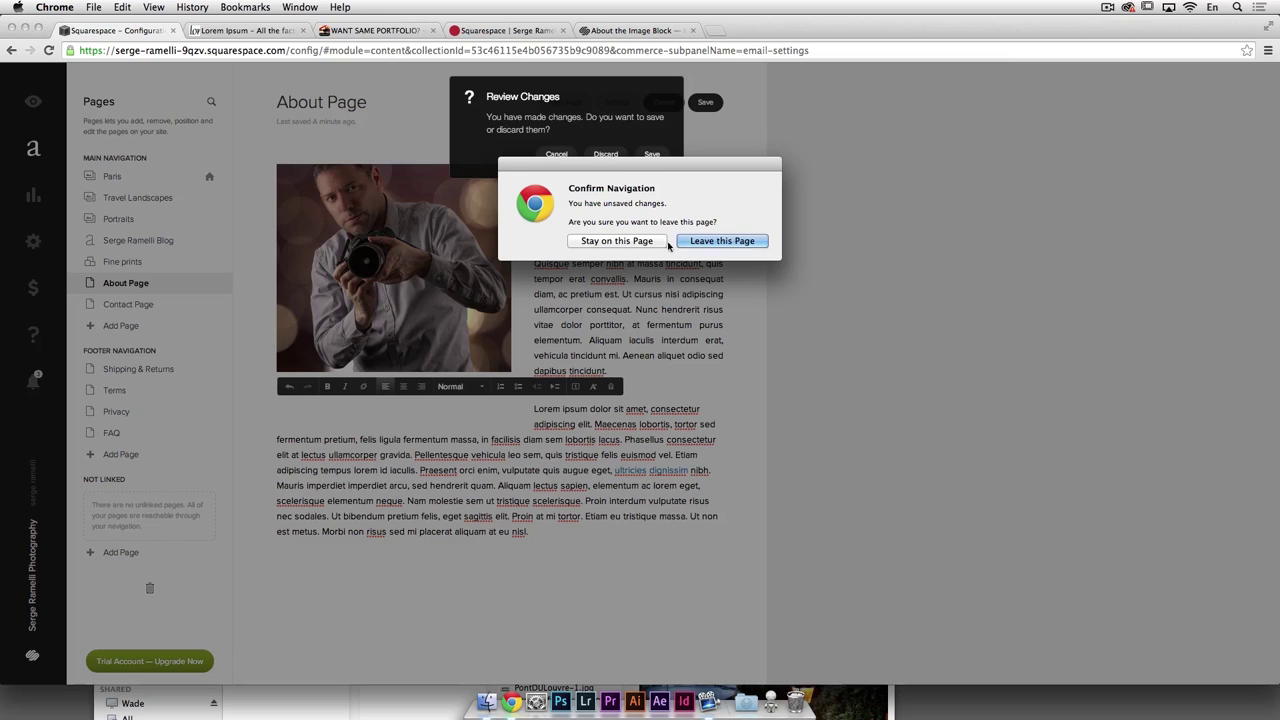
click(636, 243)
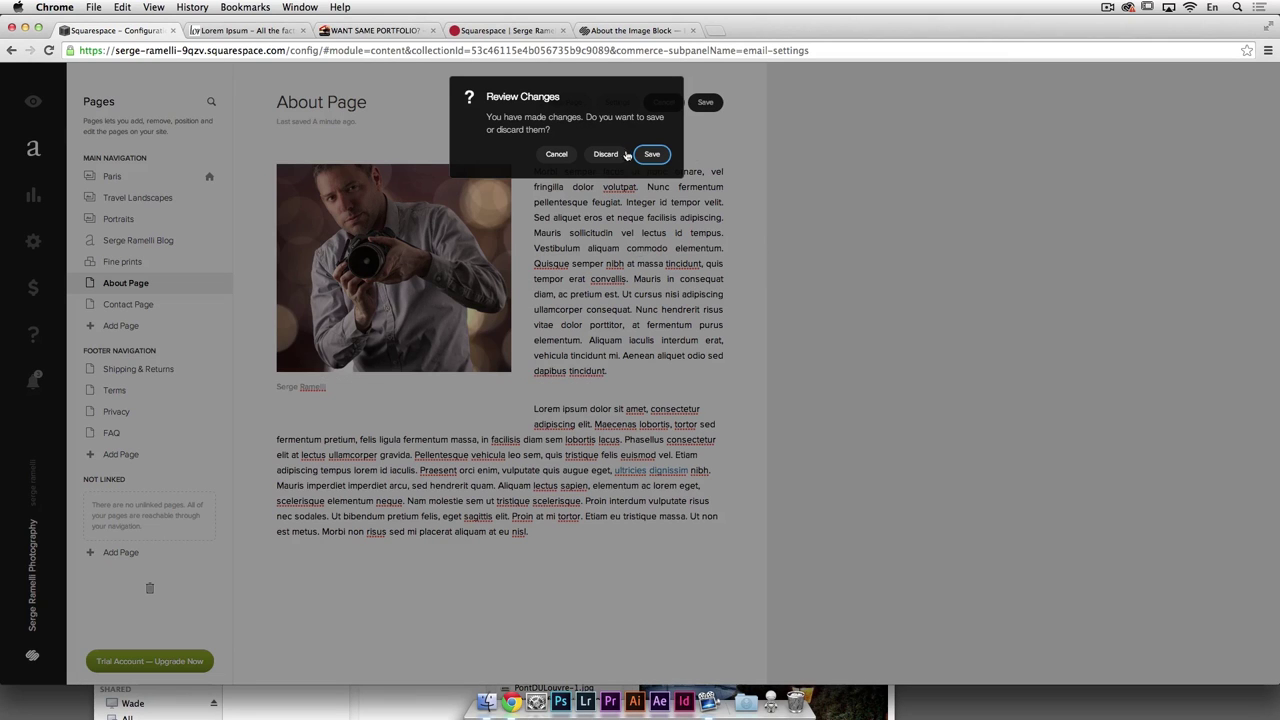
click(650, 155)
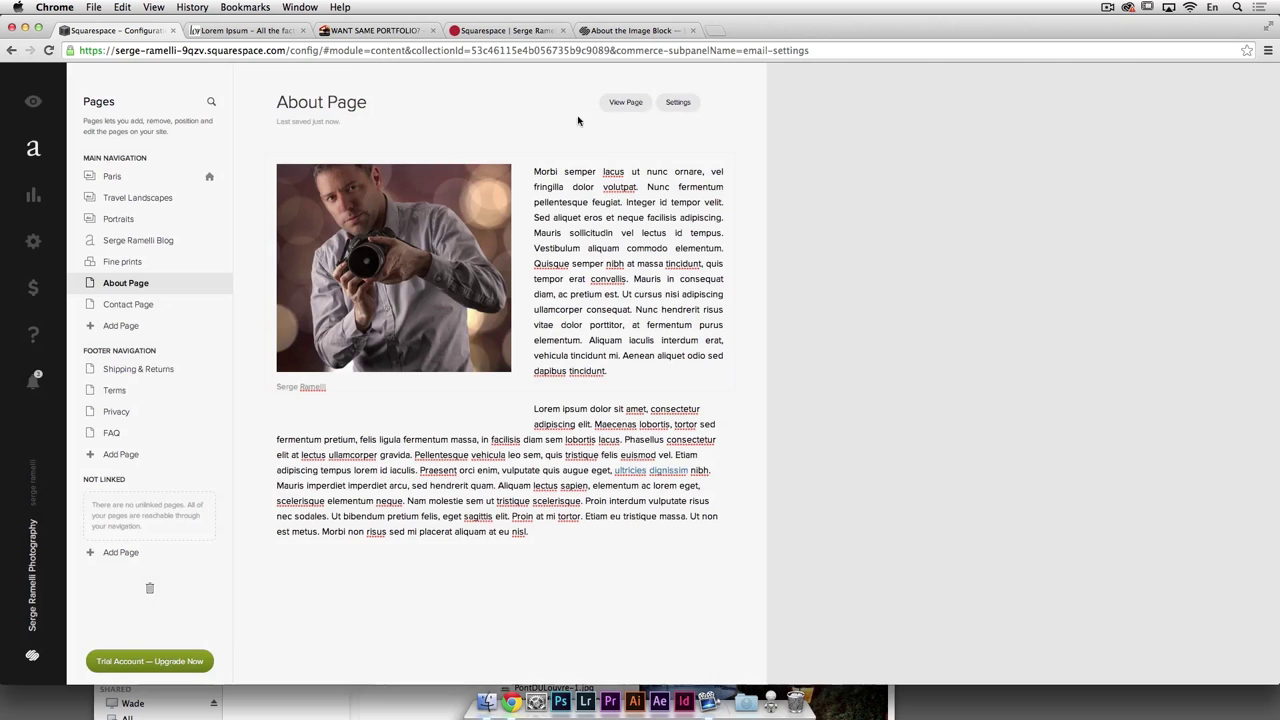
click(648, 104)
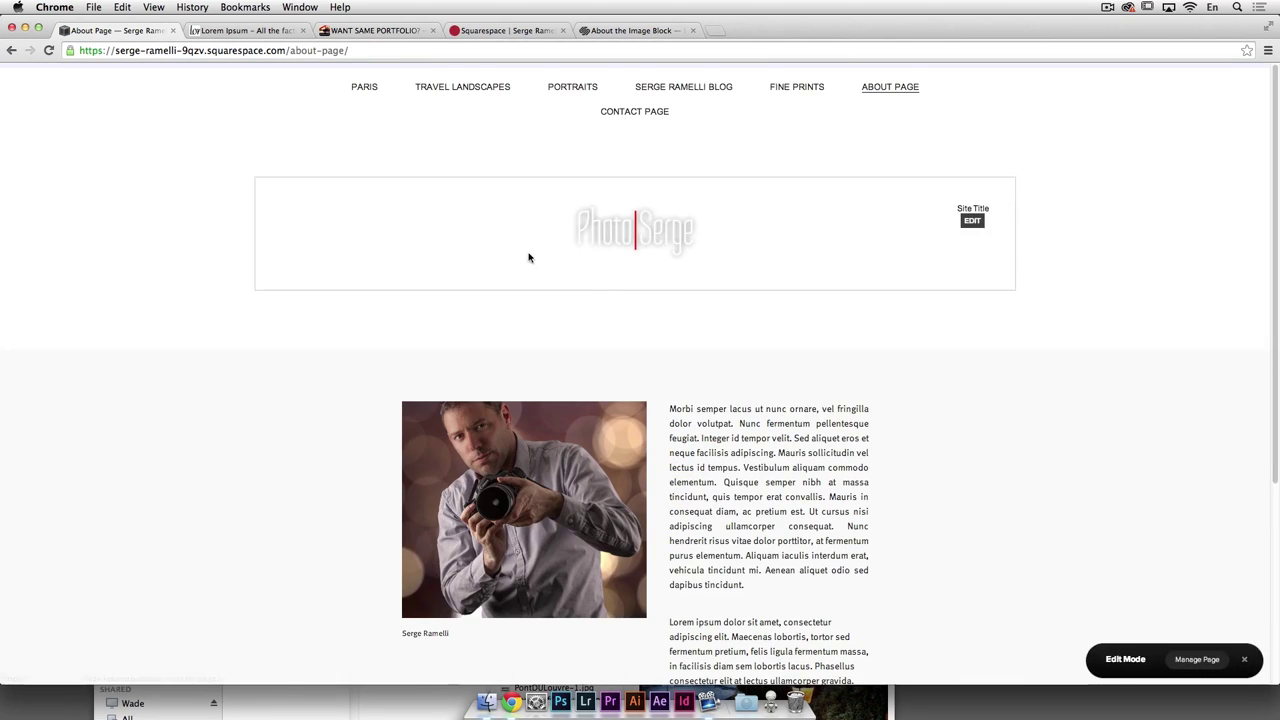
scroll(529, 258, down, 5)
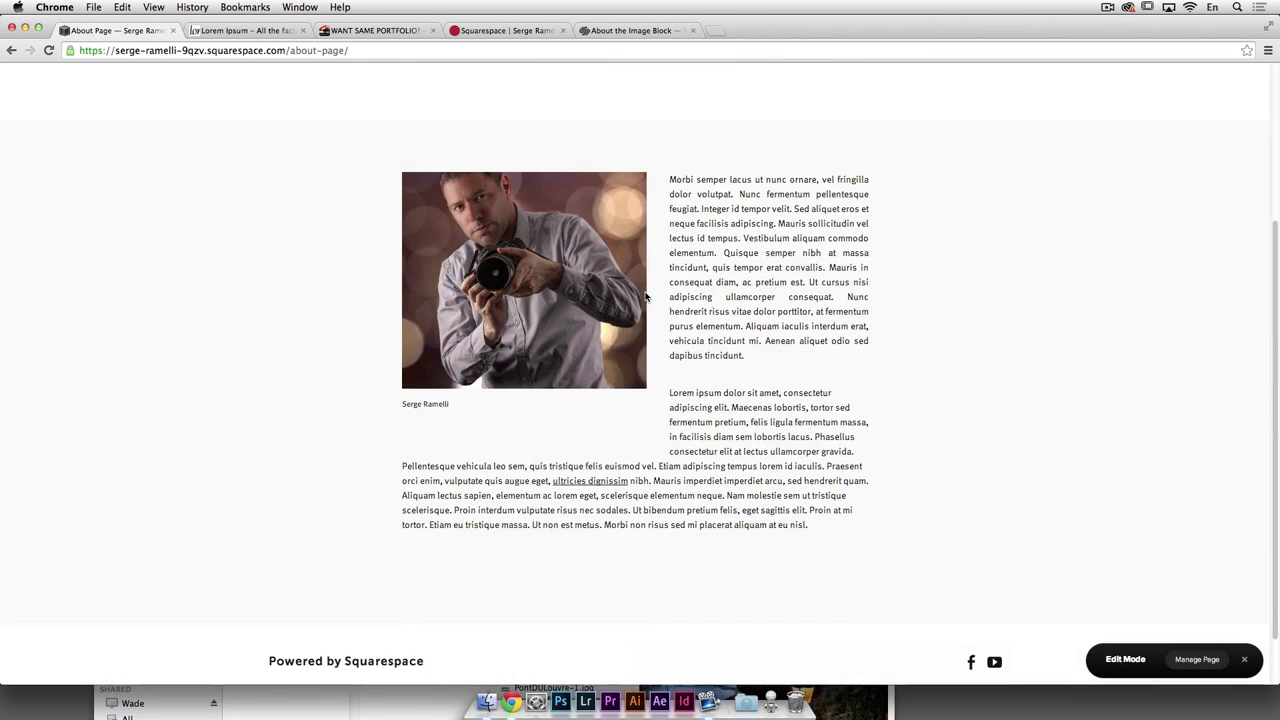
click(582, 481)
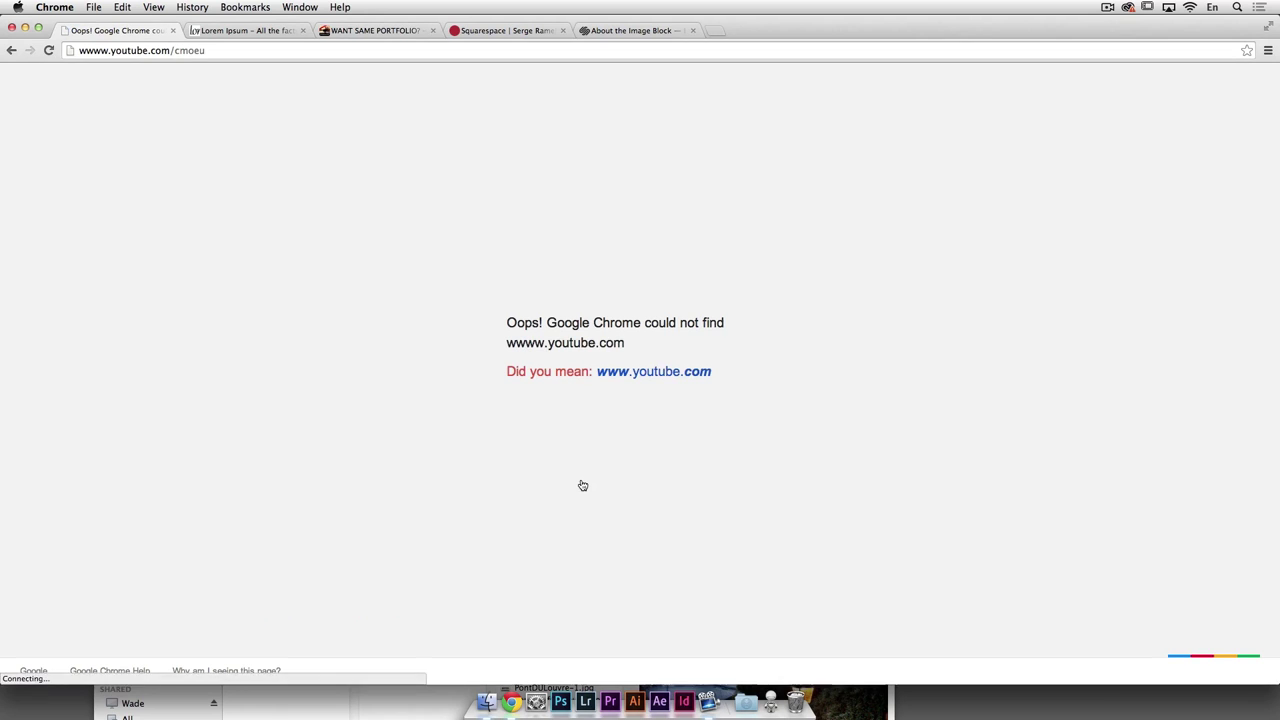
Step: Go back twice in the first tab to return from YouTube to the live About Page
click(645, 373)
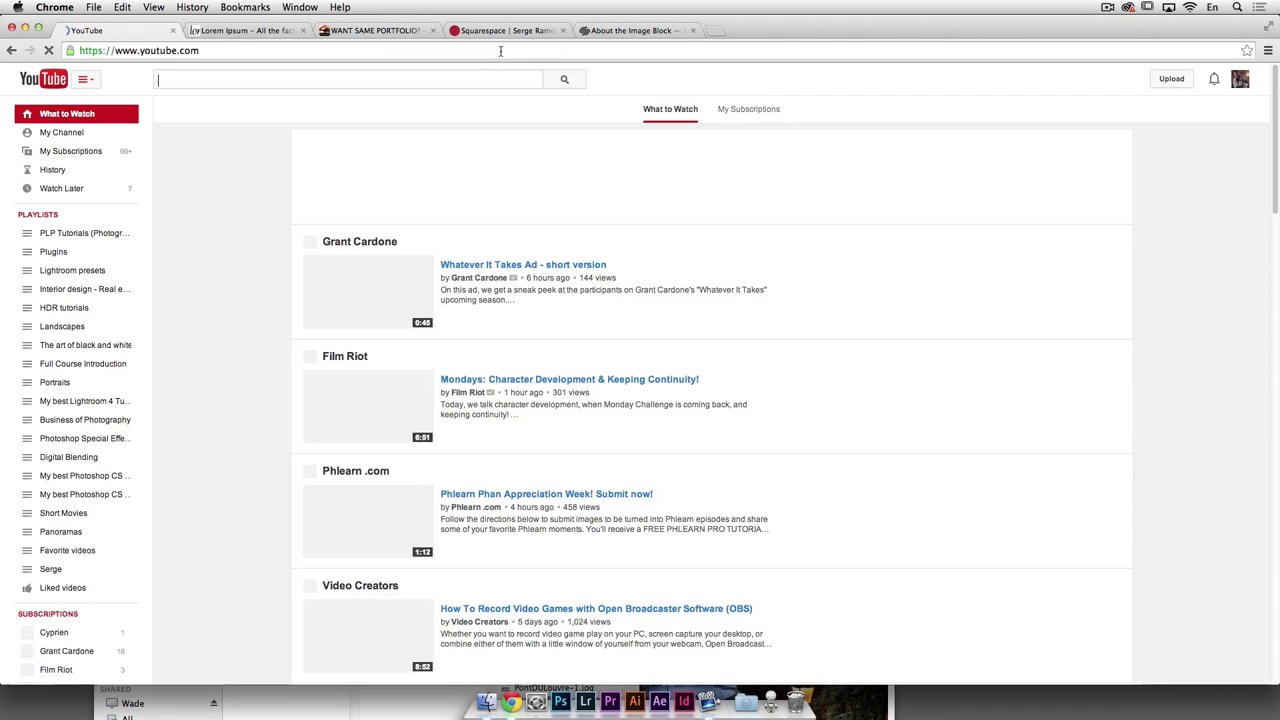
click(505, 30)
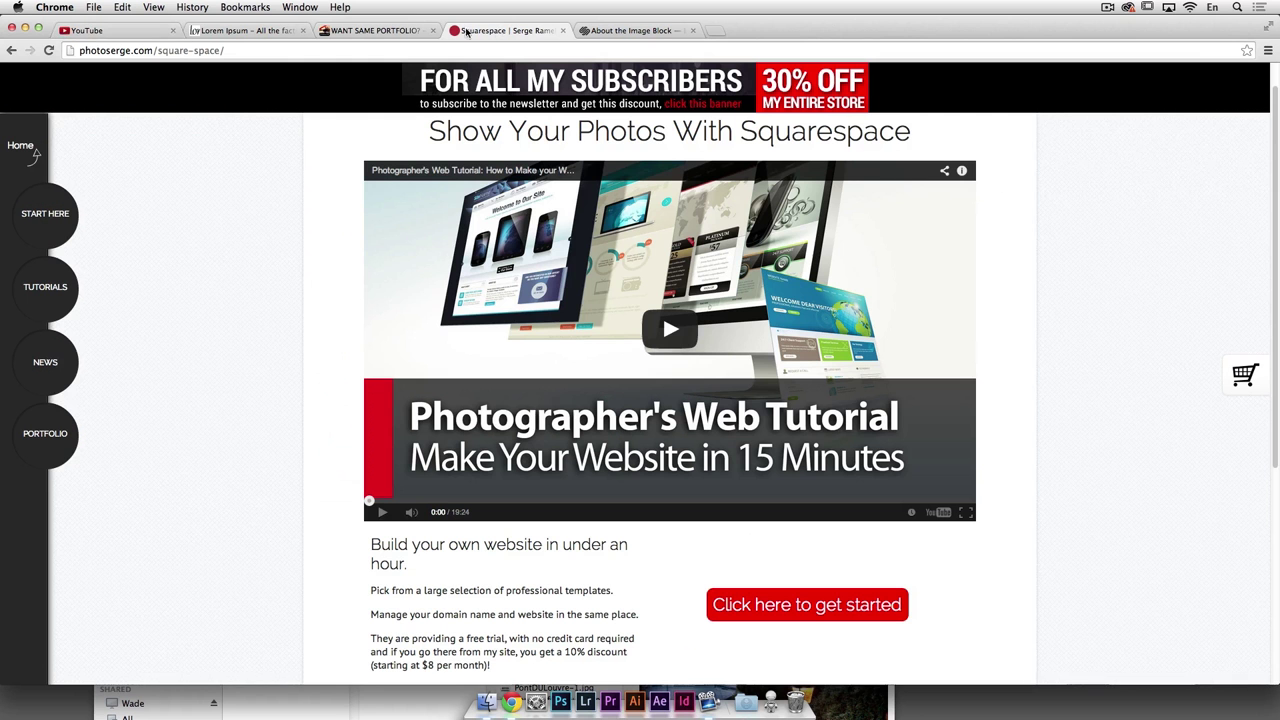
click(237, 31)
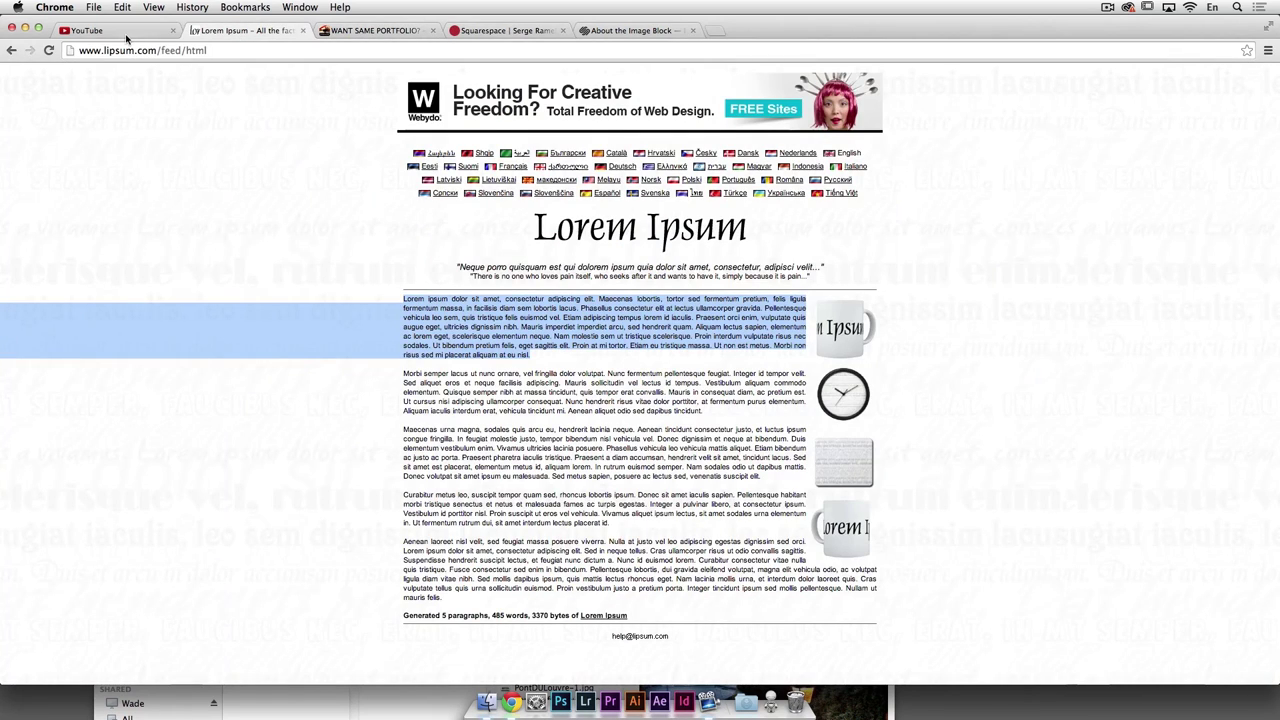
click(87, 30)
right_click(13, 51)
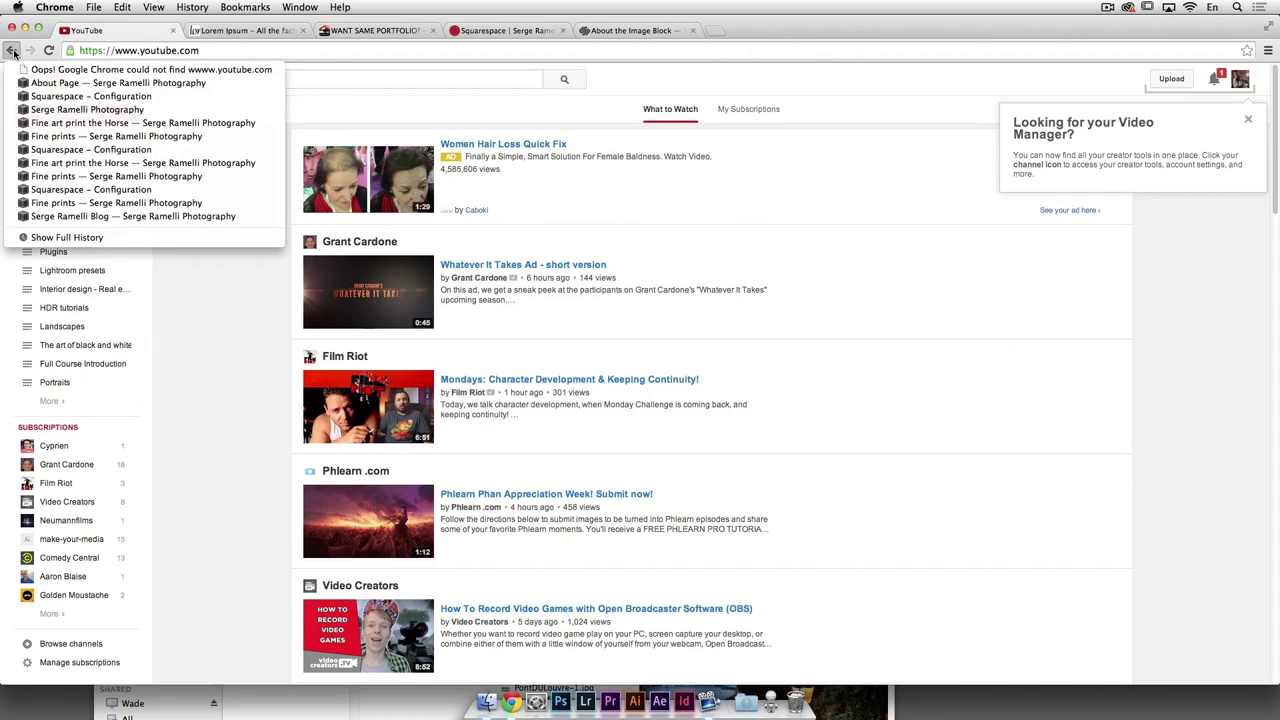
click(14, 52)
click(13, 56)
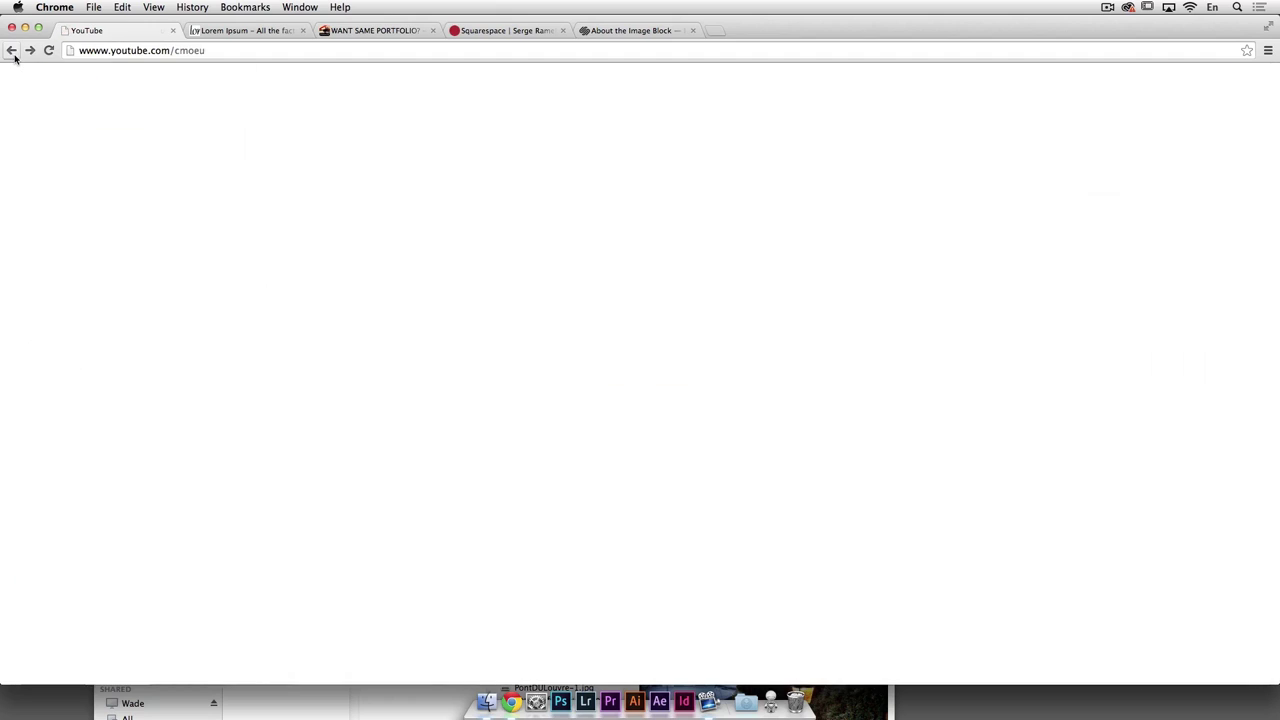
click(14, 56)
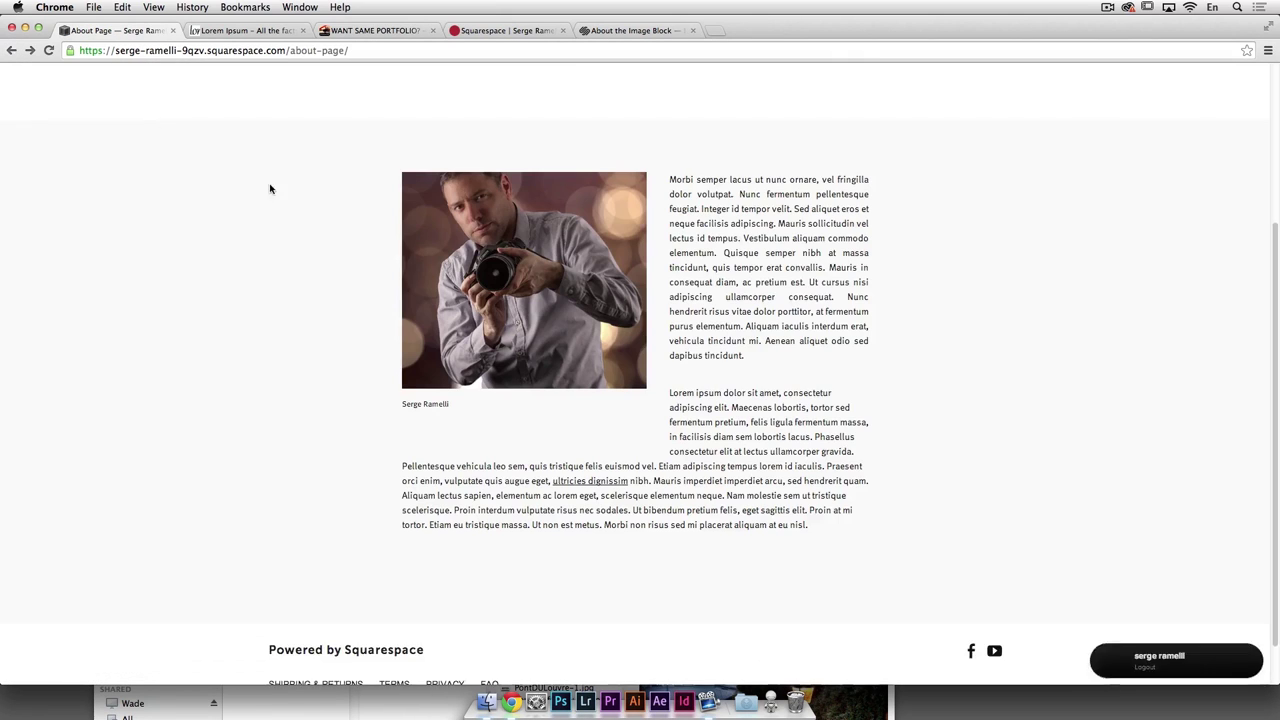
Step: Review the About page layout, exit Edit Mode, dismiss the Connected Accounts notice and preview the page
scroll(901, 443, down, 2)
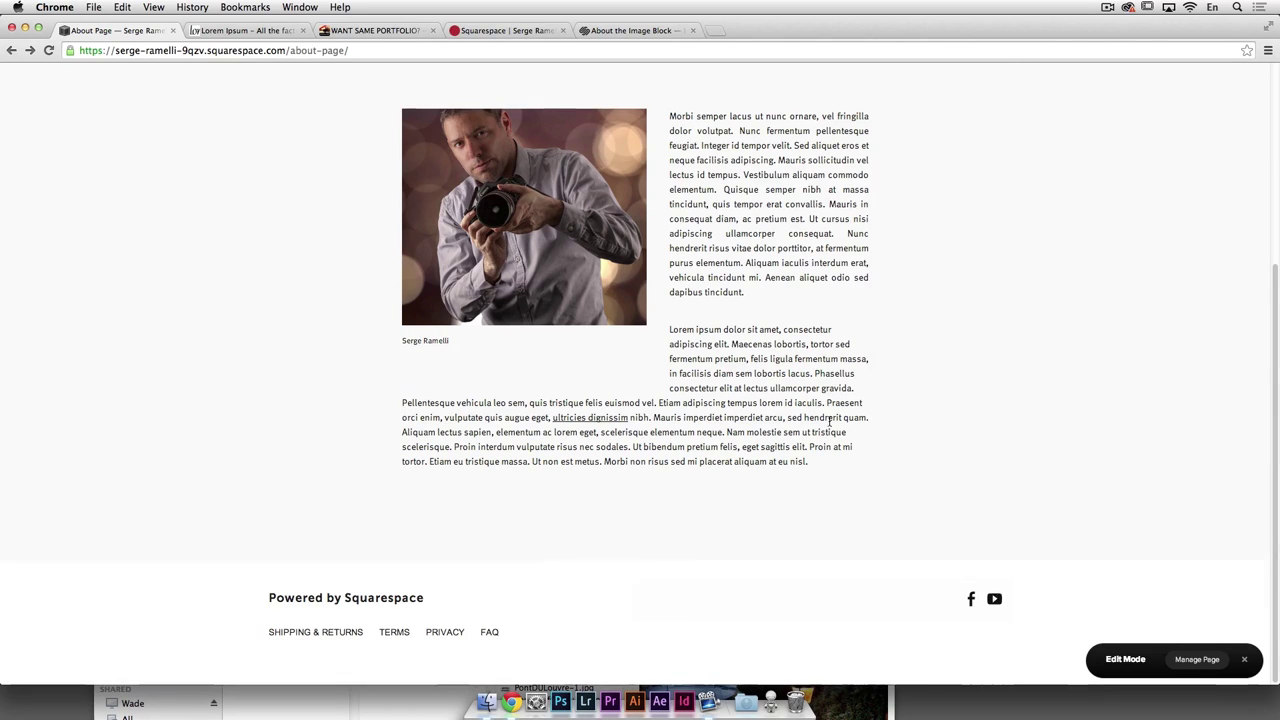
scroll(756, 343, up, 5)
scroll(748, 343, down, 3)
scroll(748, 343, up, 1)
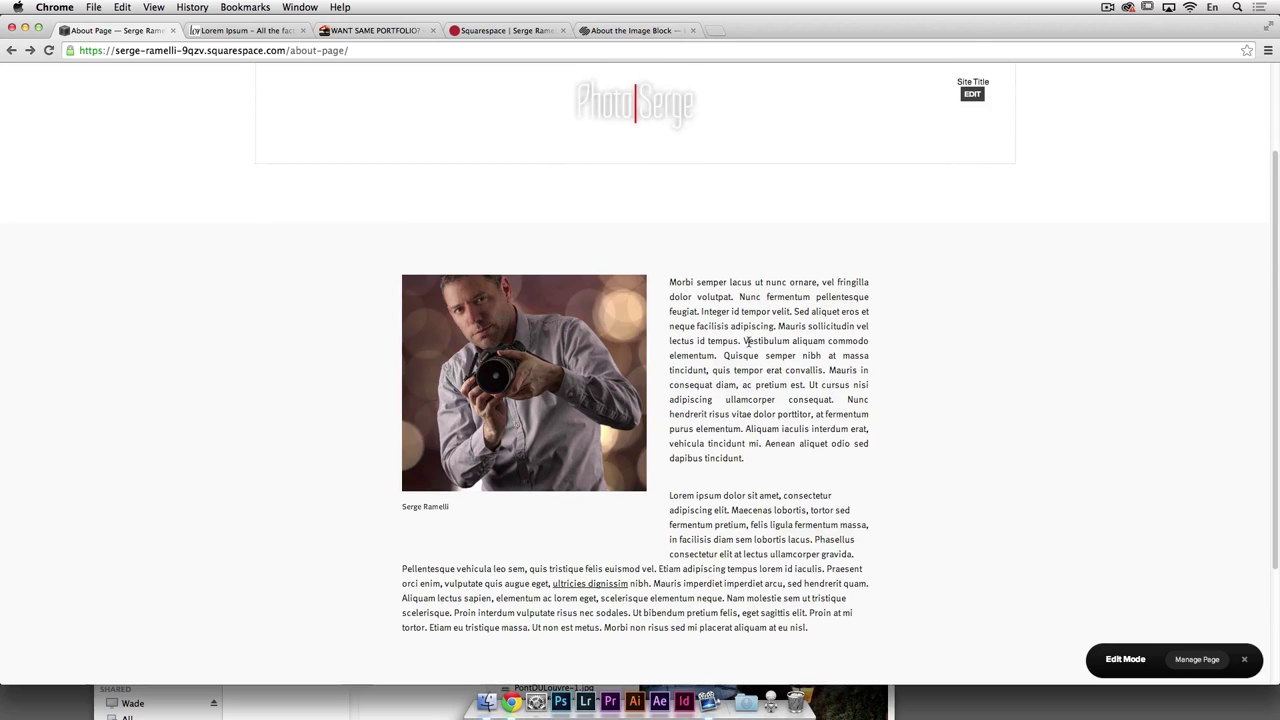
scroll(698, 343, up, 2)
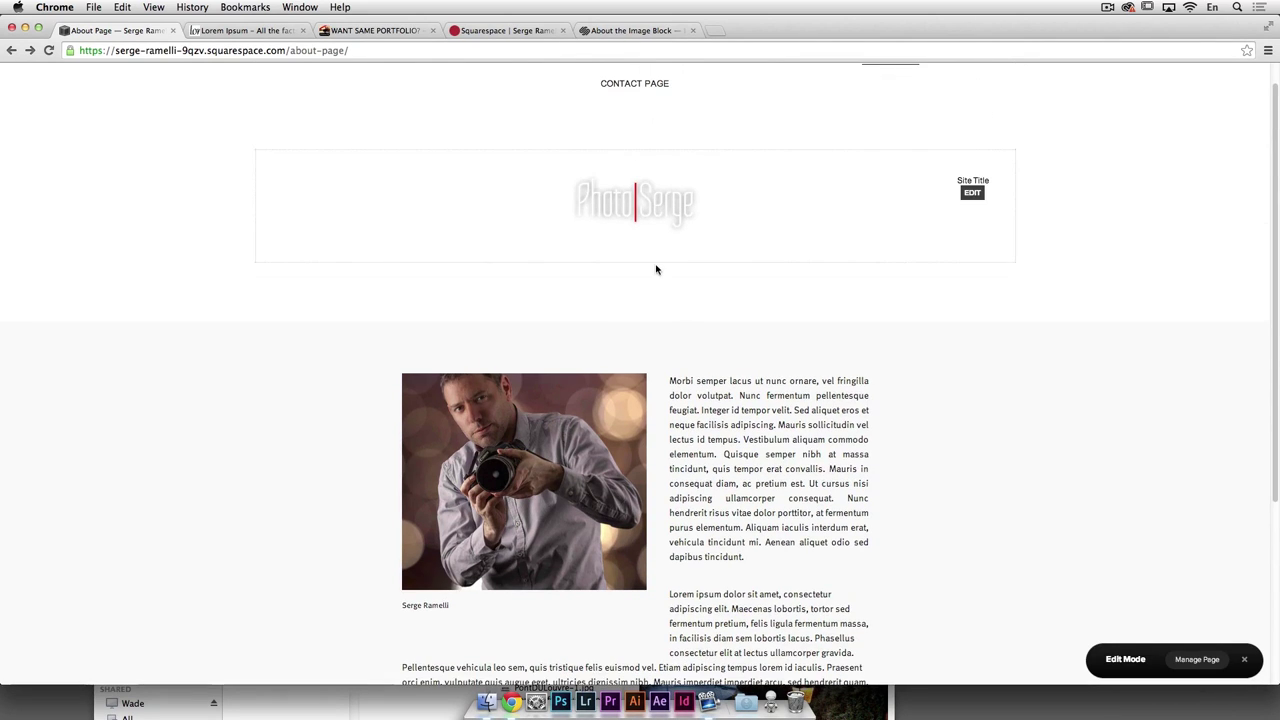
scroll(656, 269, up, 1)
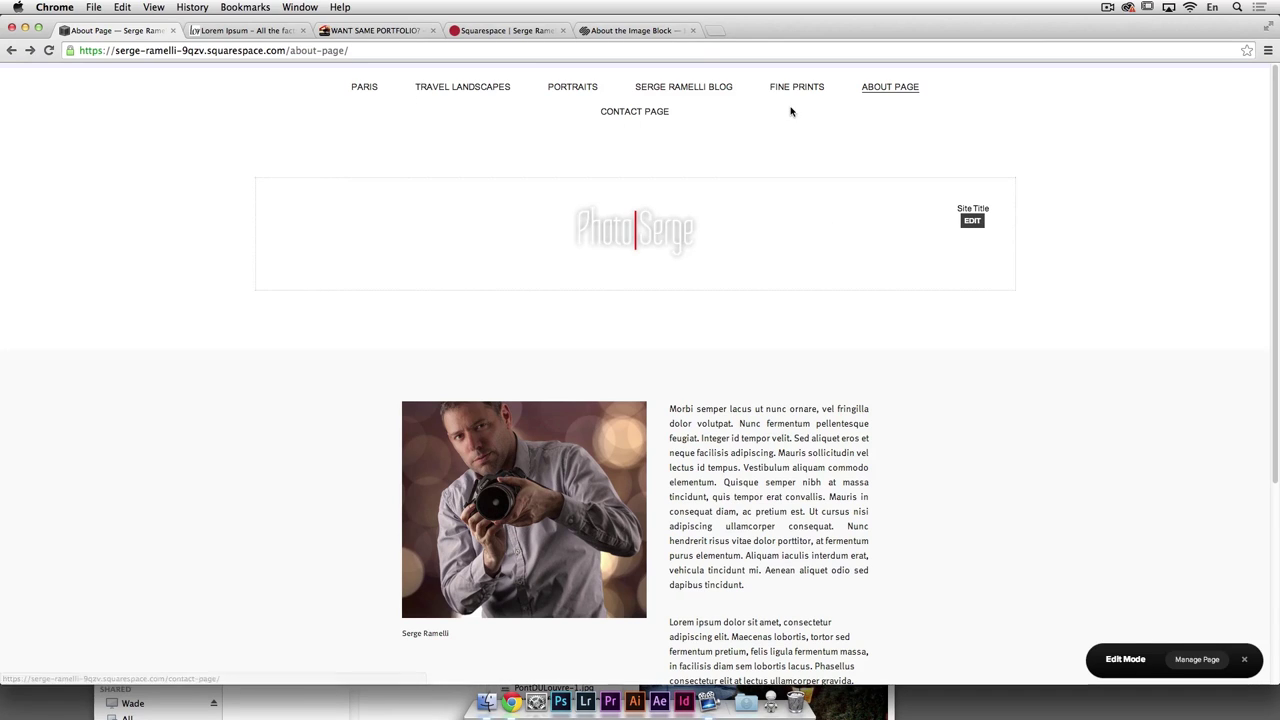
click(1244, 662)
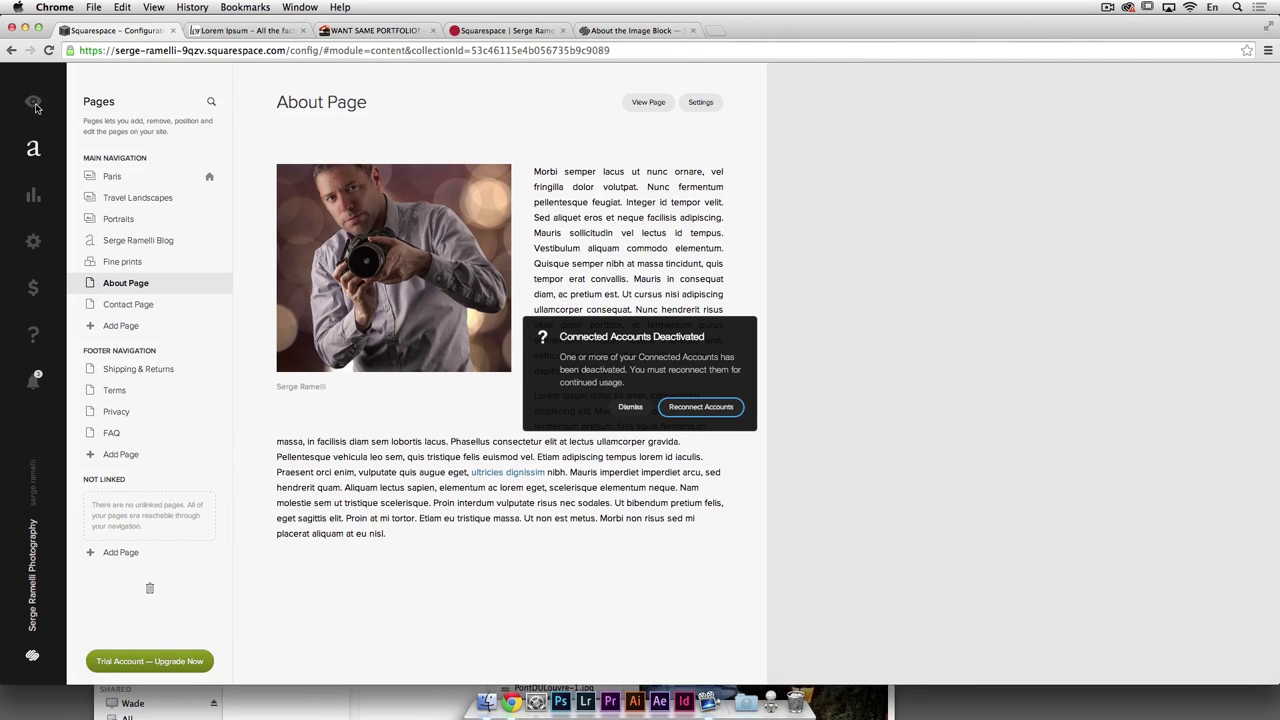
click(33, 103)
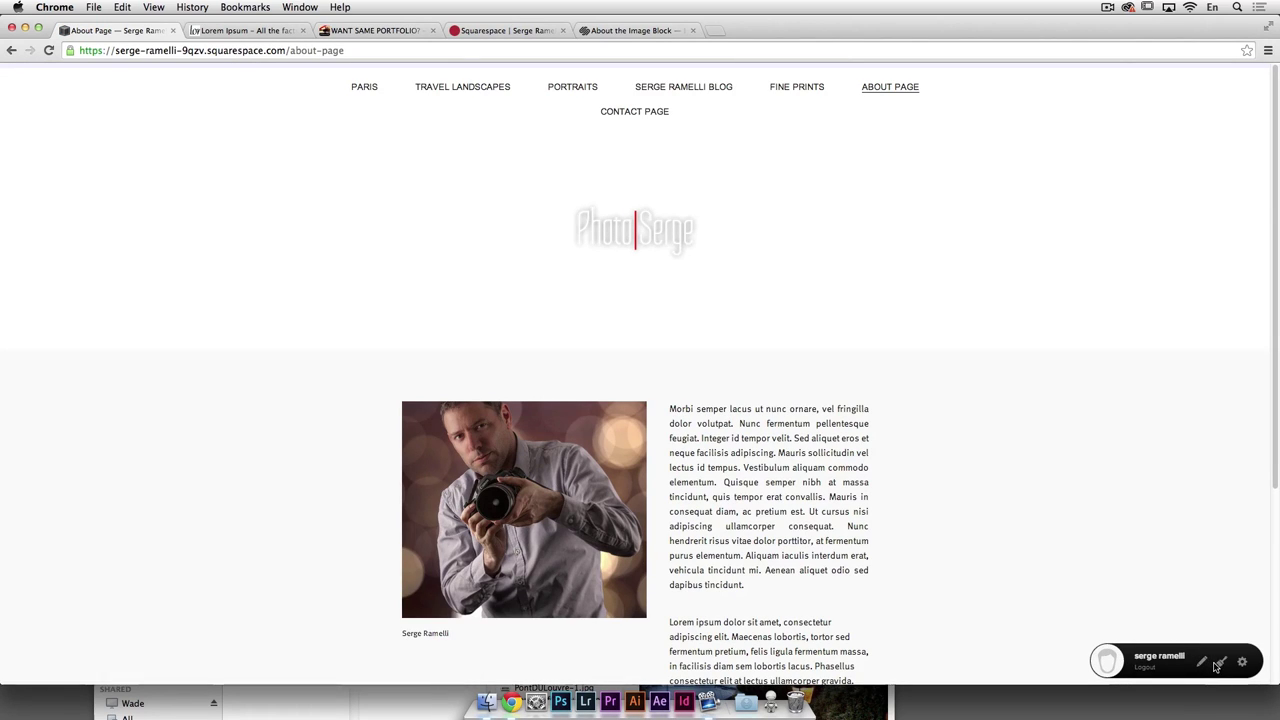
Step: In Style Mode, shrink the Nav Link Font size from 13px to 9px
click(1222, 665)
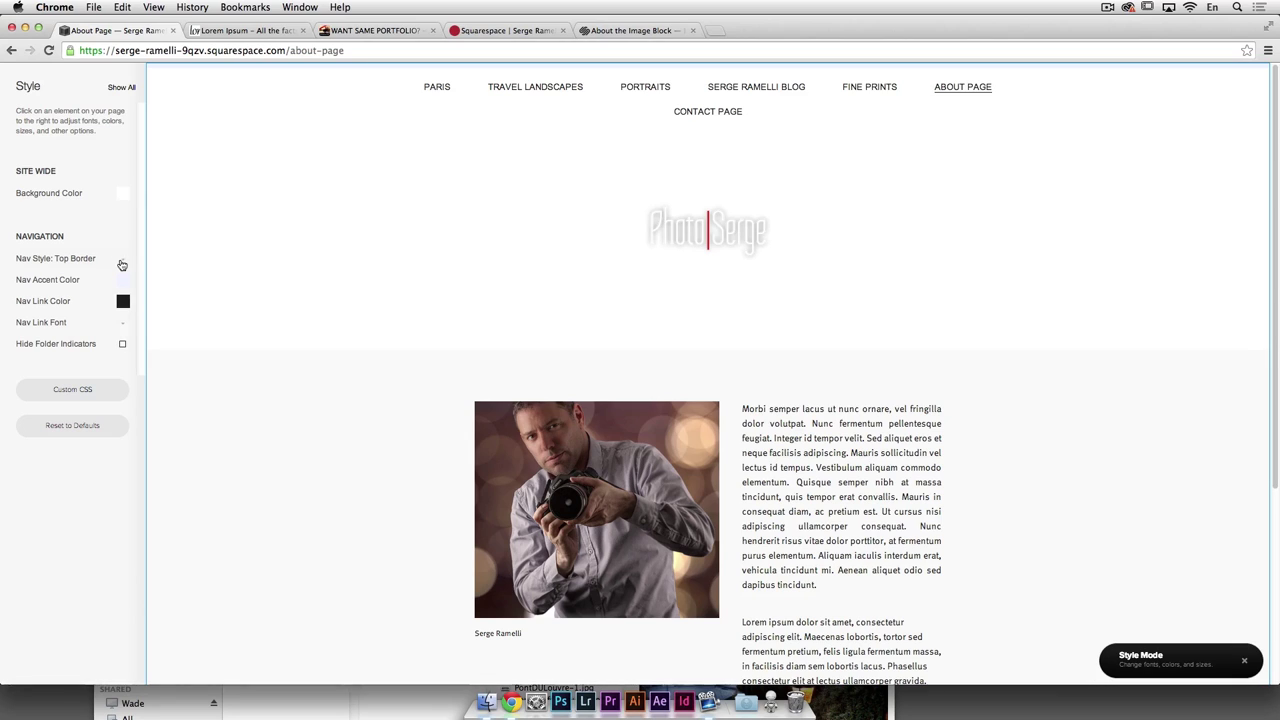
click(120, 88)
scroll(102, 300, down, 4)
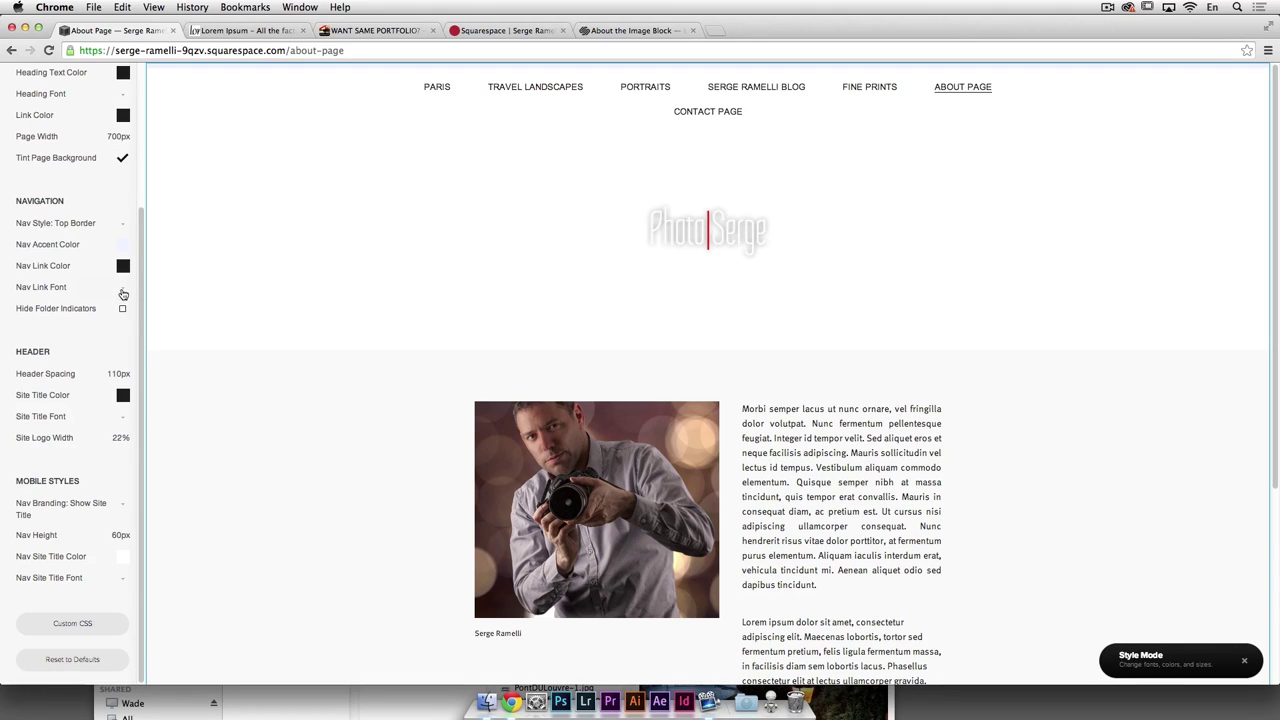
click(127, 292)
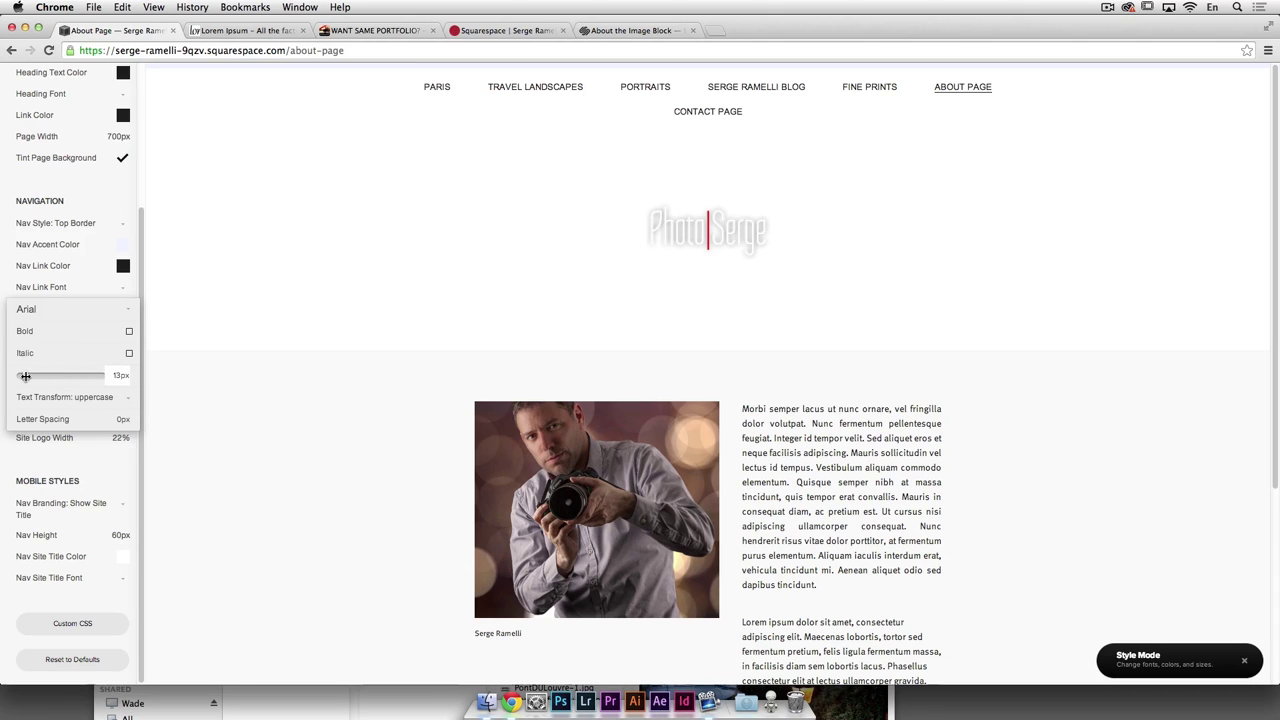
drag(25, 375, 23, 375)
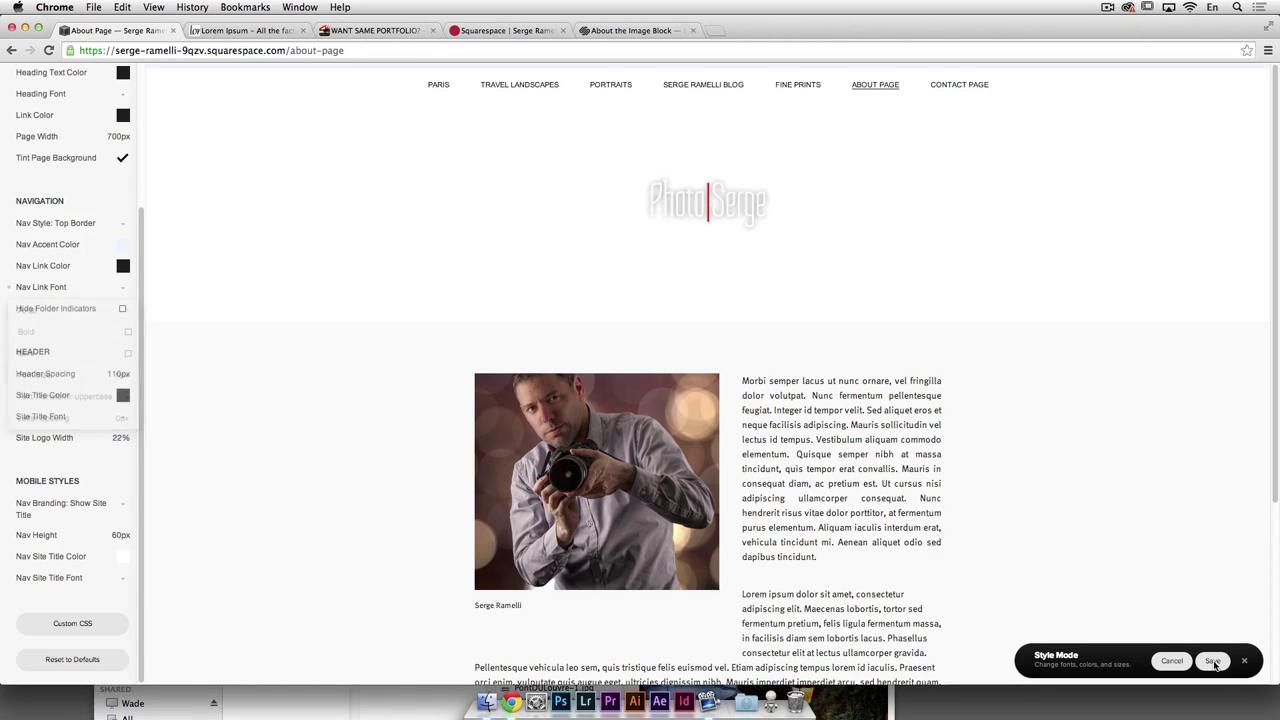
Step: Select the logo, then the navigation, then the header to reach the header spacing settings
click(715, 204)
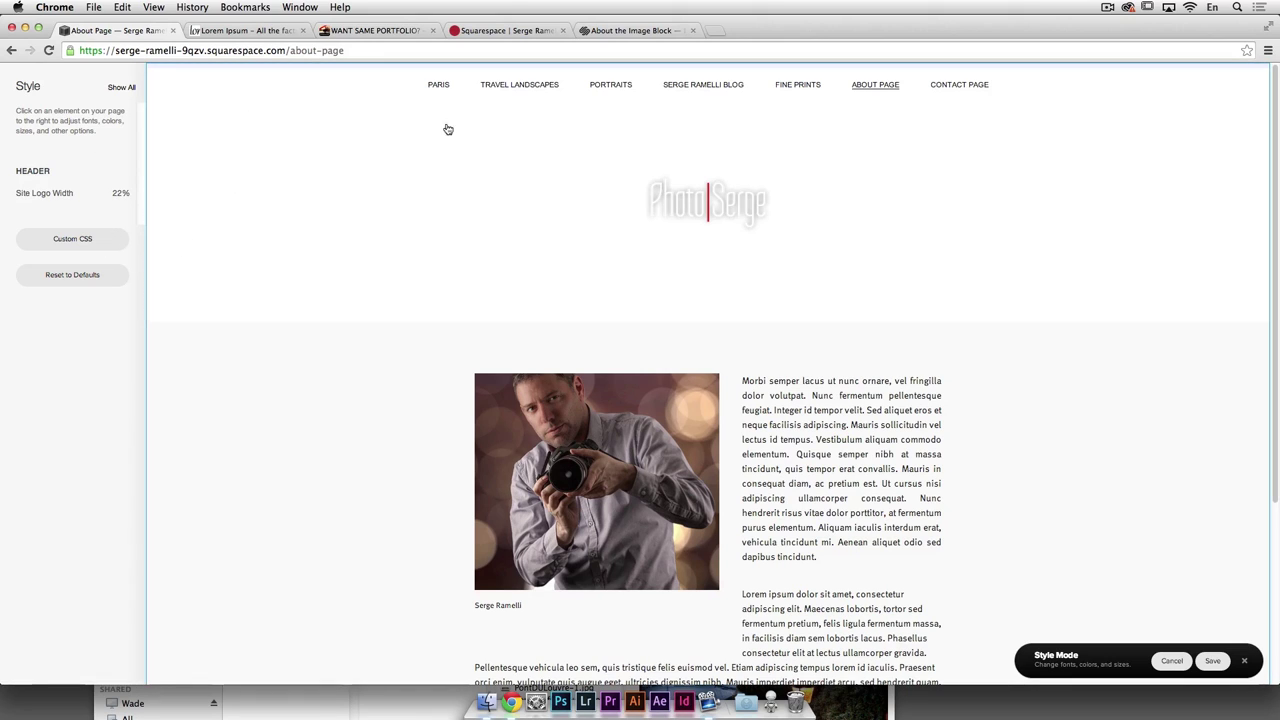
click(619, 137)
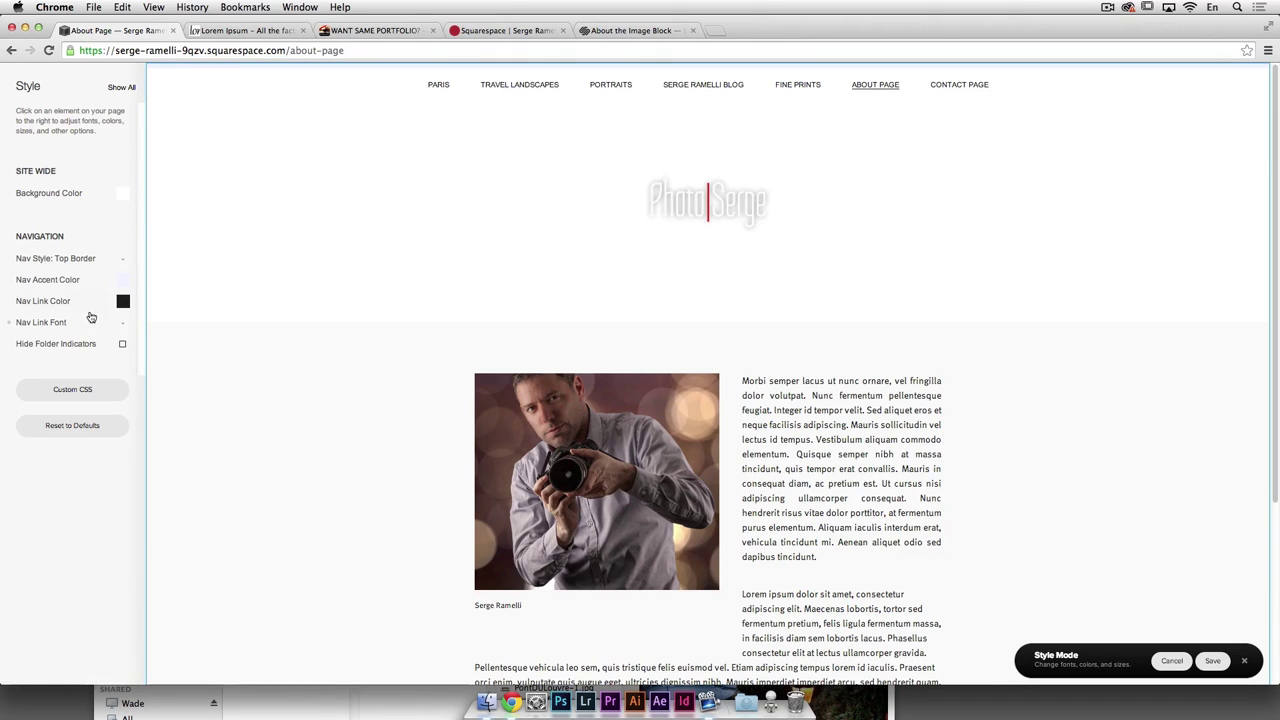
click(561, 108)
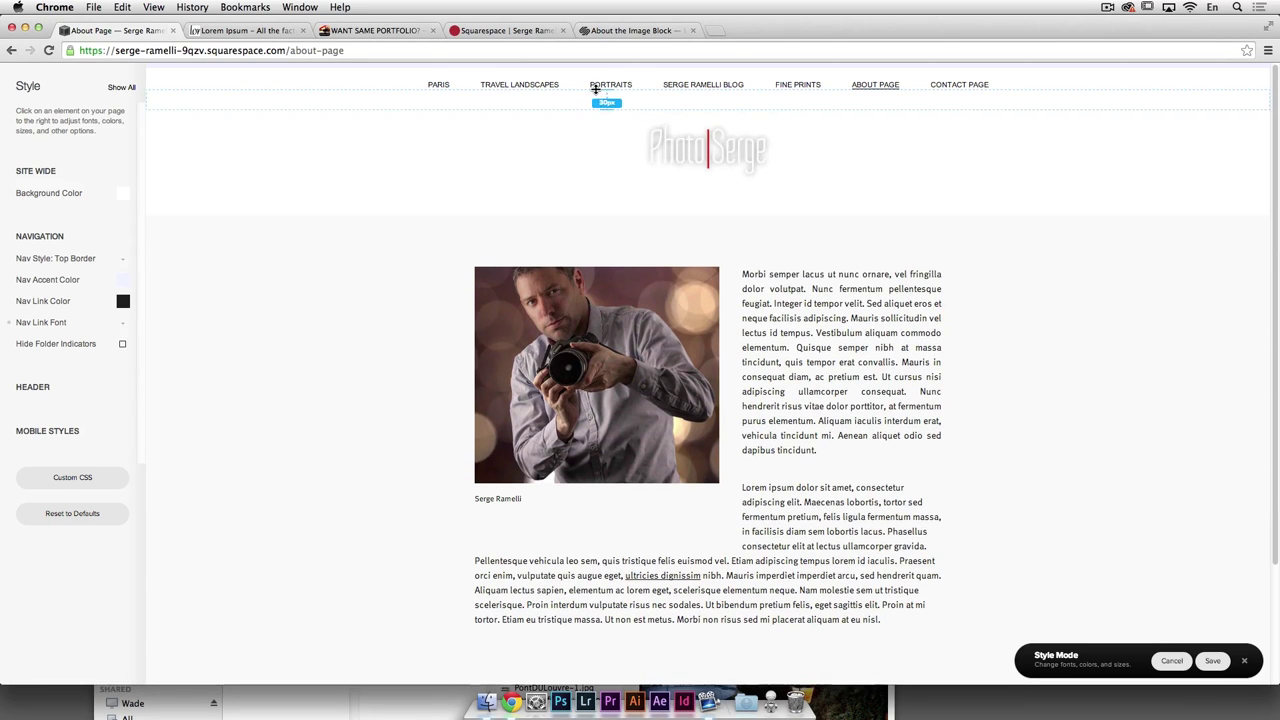
Step: Drag the header spacing down to 30px around the PhotoSerge logo and navigation
click(692, 160)
drag(693, 237, 690, 217)
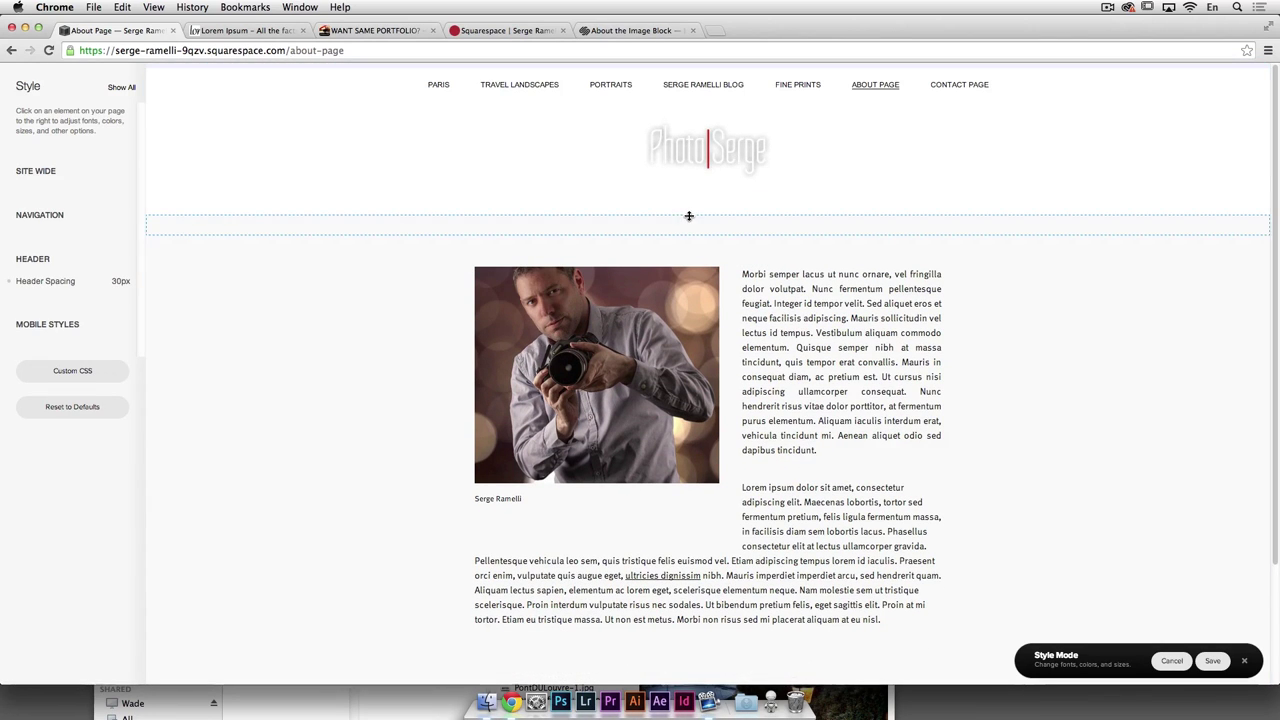
click(687, 184)
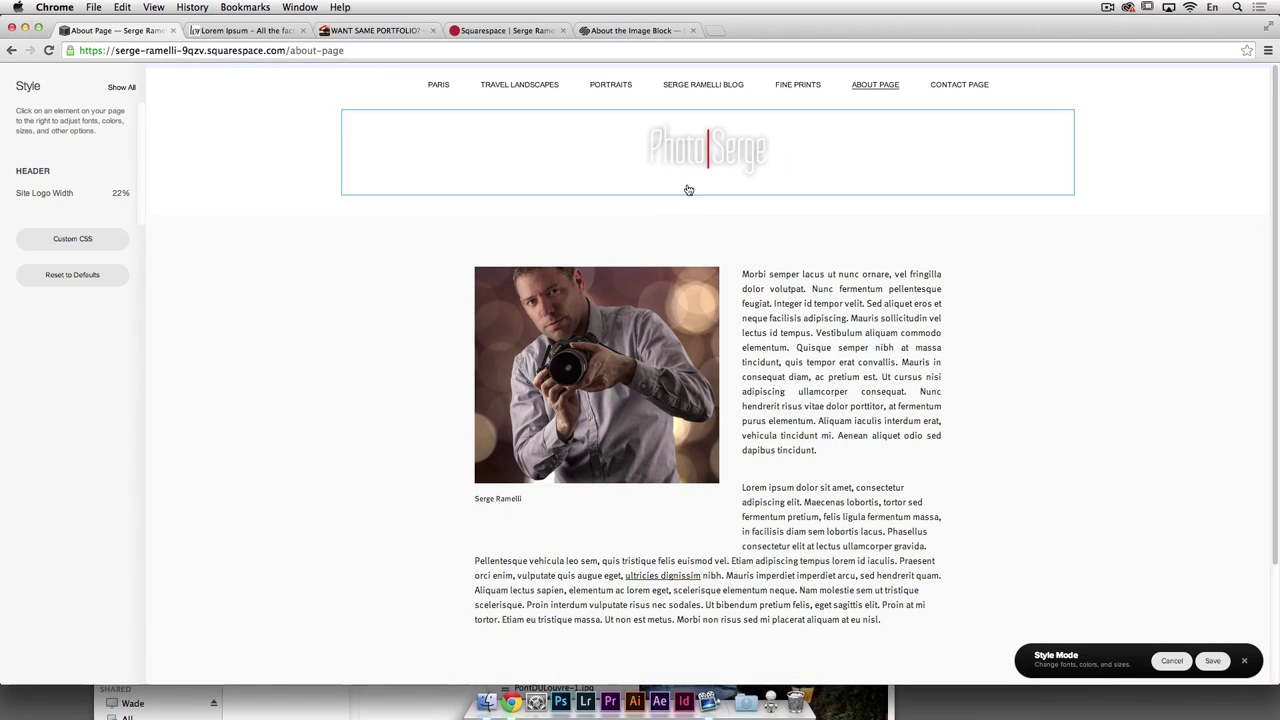
click(686, 208)
click(693, 105)
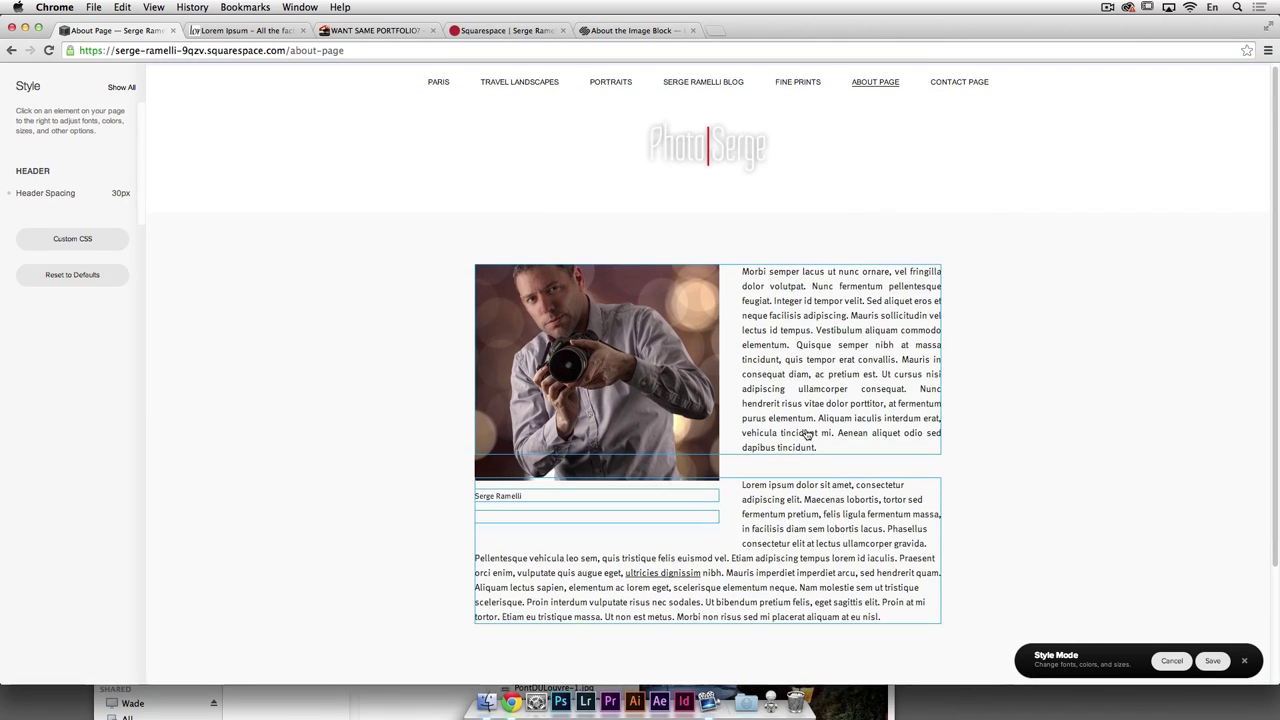
Step: Save the style changes and close Style Mode
click(1211, 662)
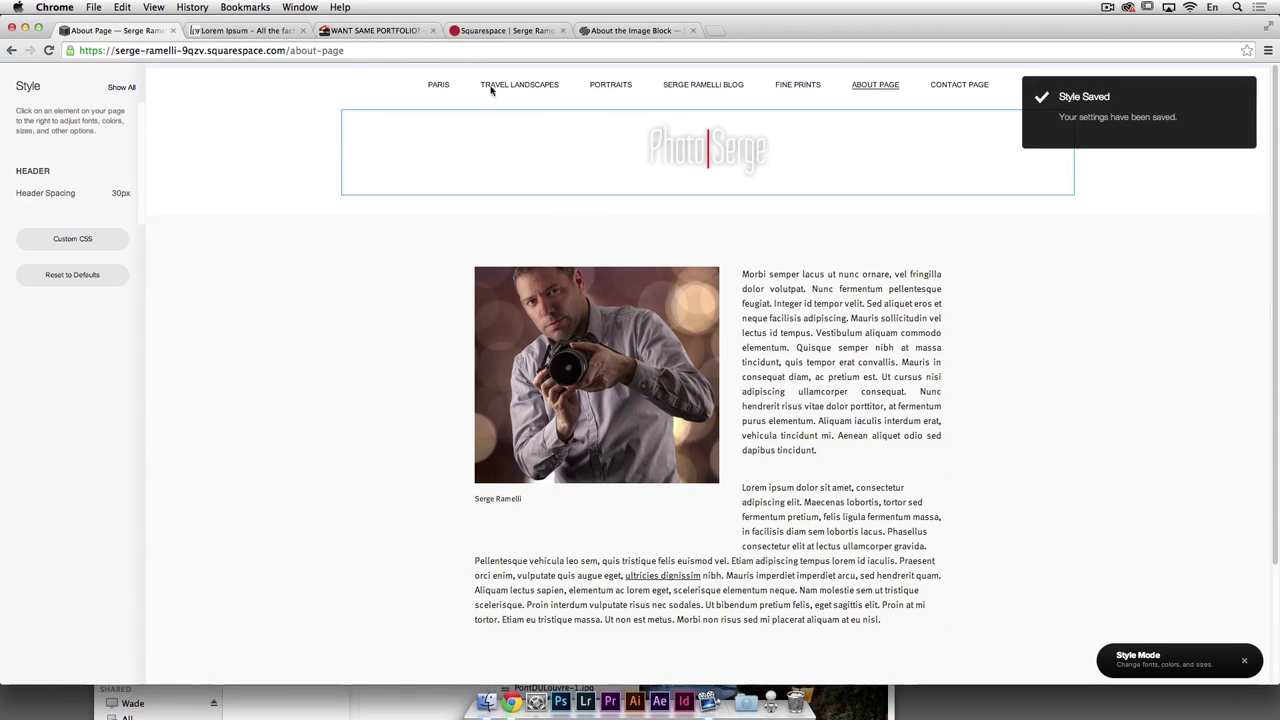
click(437, 88)
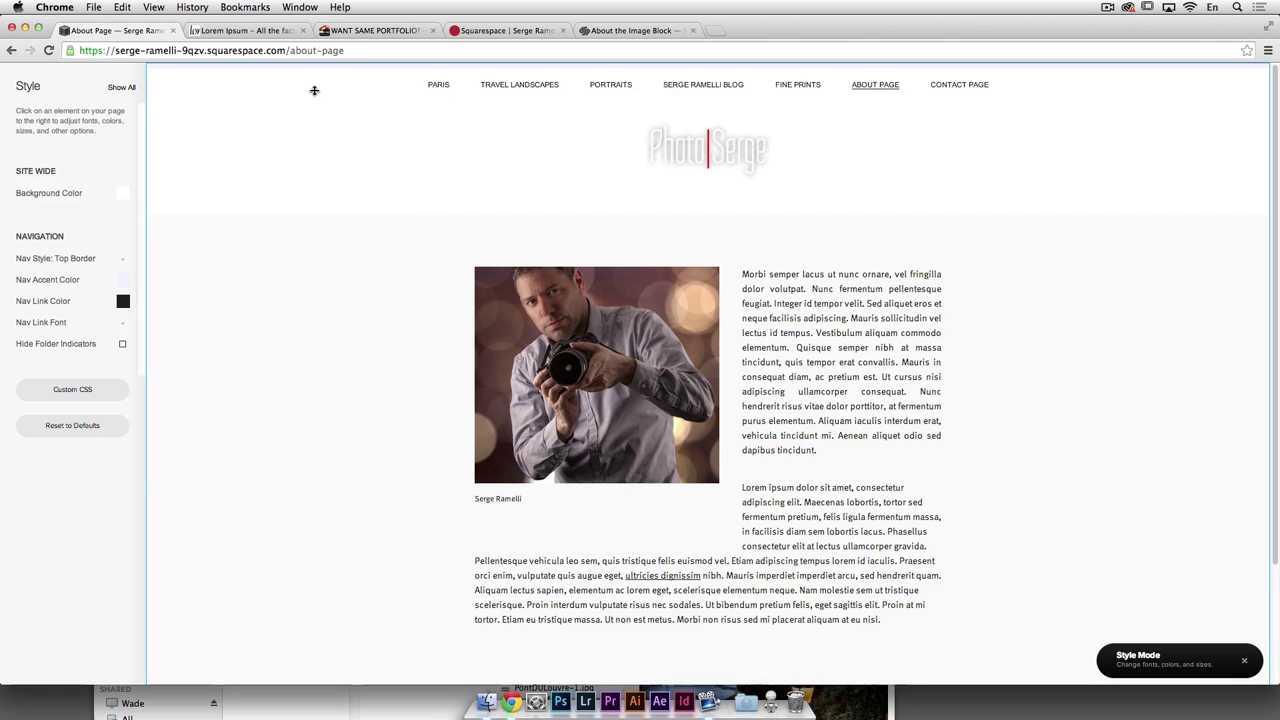
click(1244, 661)
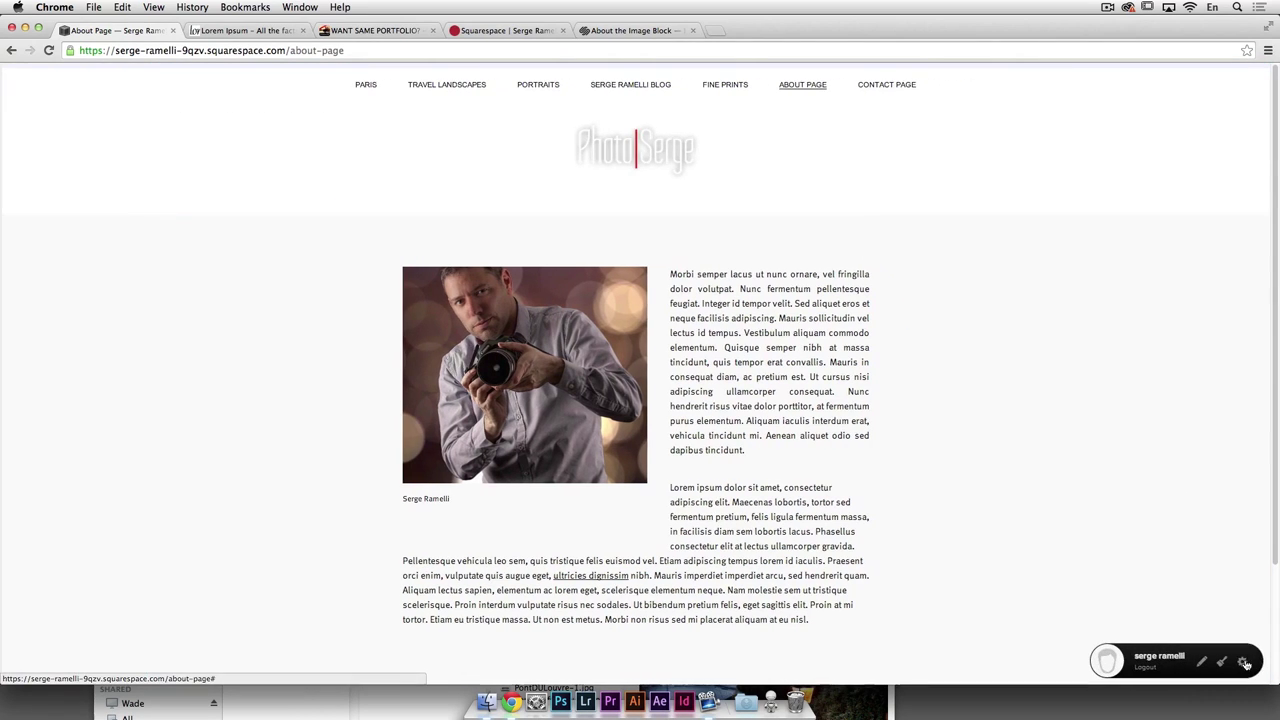
Step: Browse the live Paris and Travel Landscapes galleries and scroll through the blog page
click(368, 89)
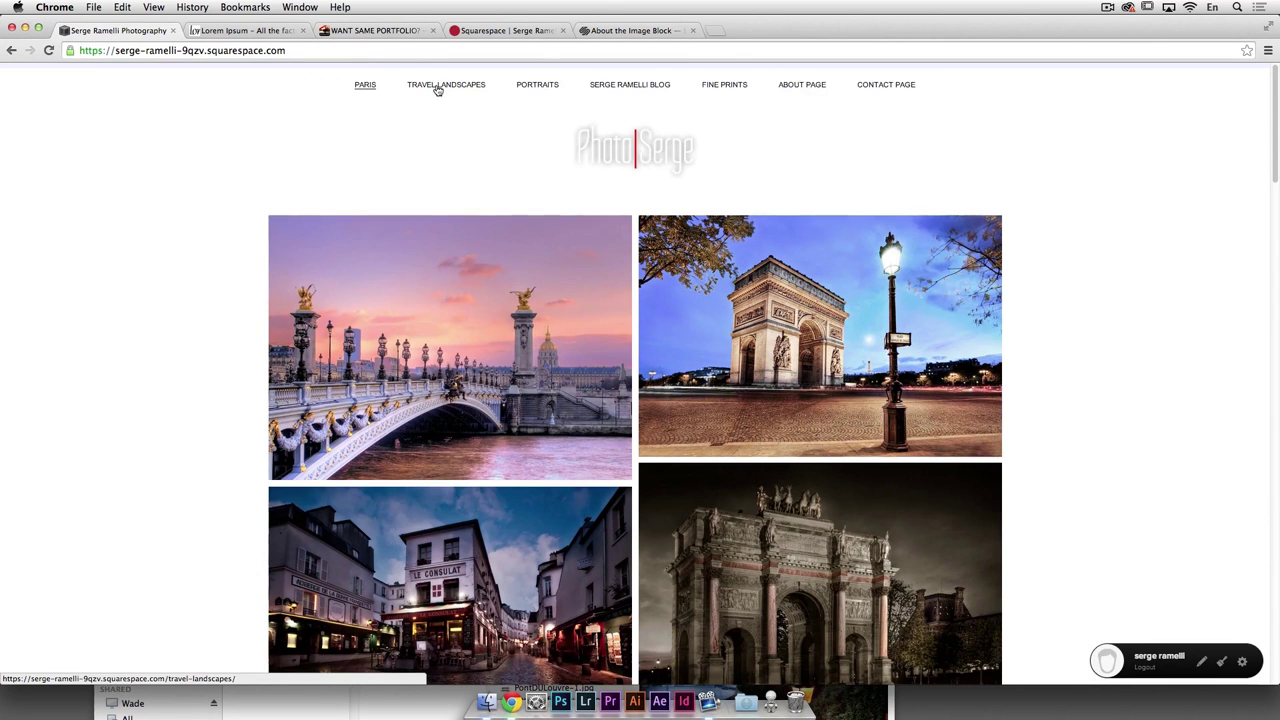
click(437, 89)
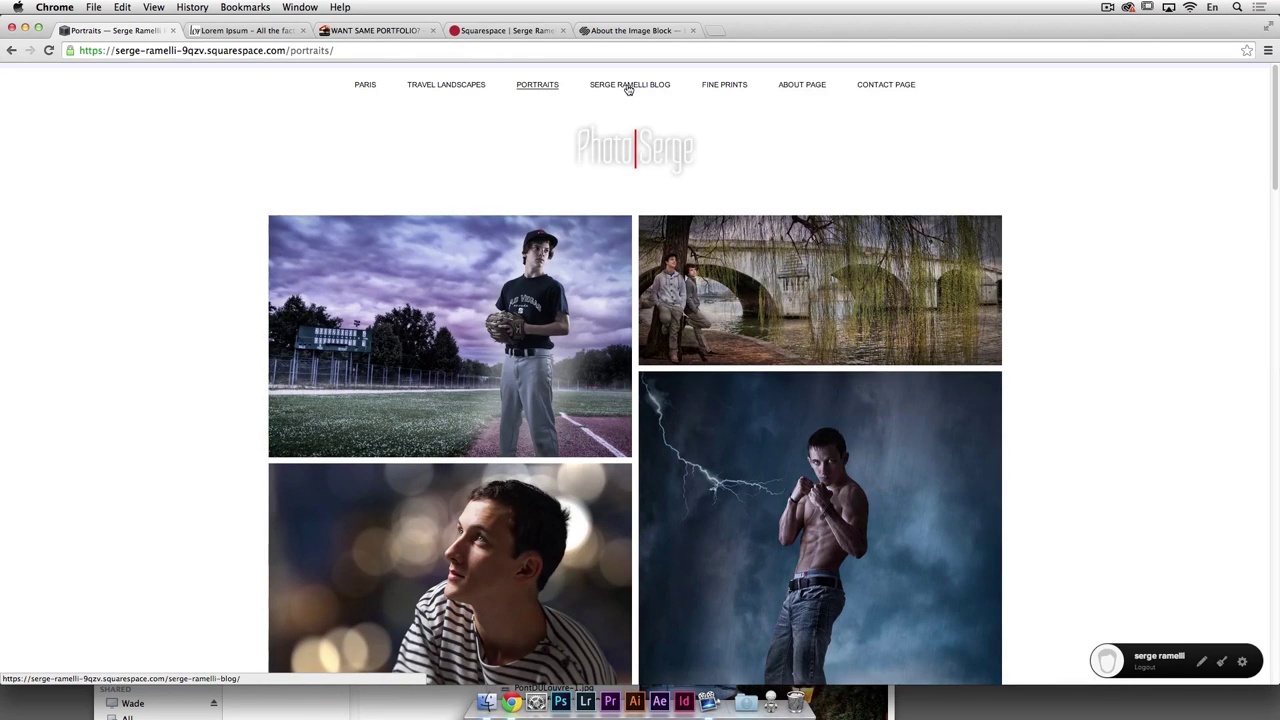
click(628, 87)
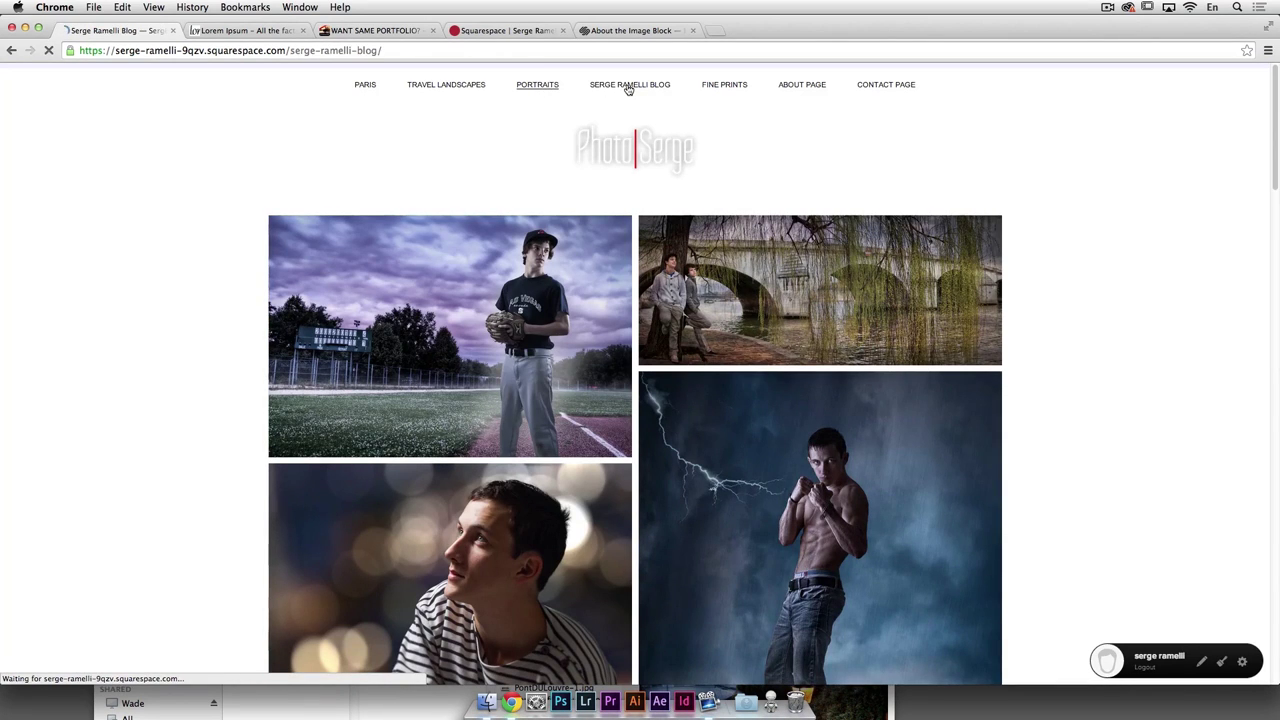
scroll(586, 266, down, 3)
scroll(934, 380, up, 3)
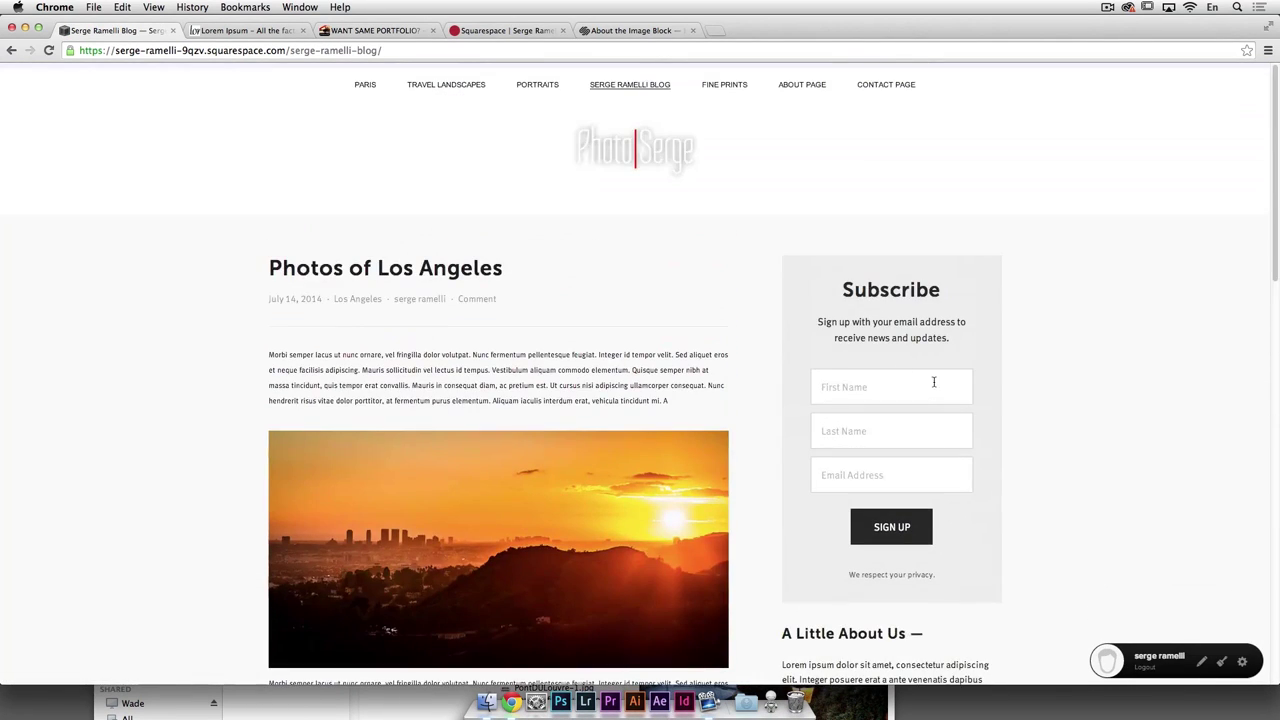
scroll(934, 390, down, 3)
scroll(909, 459, up, 3)
scroll(909, 414, down, 5)
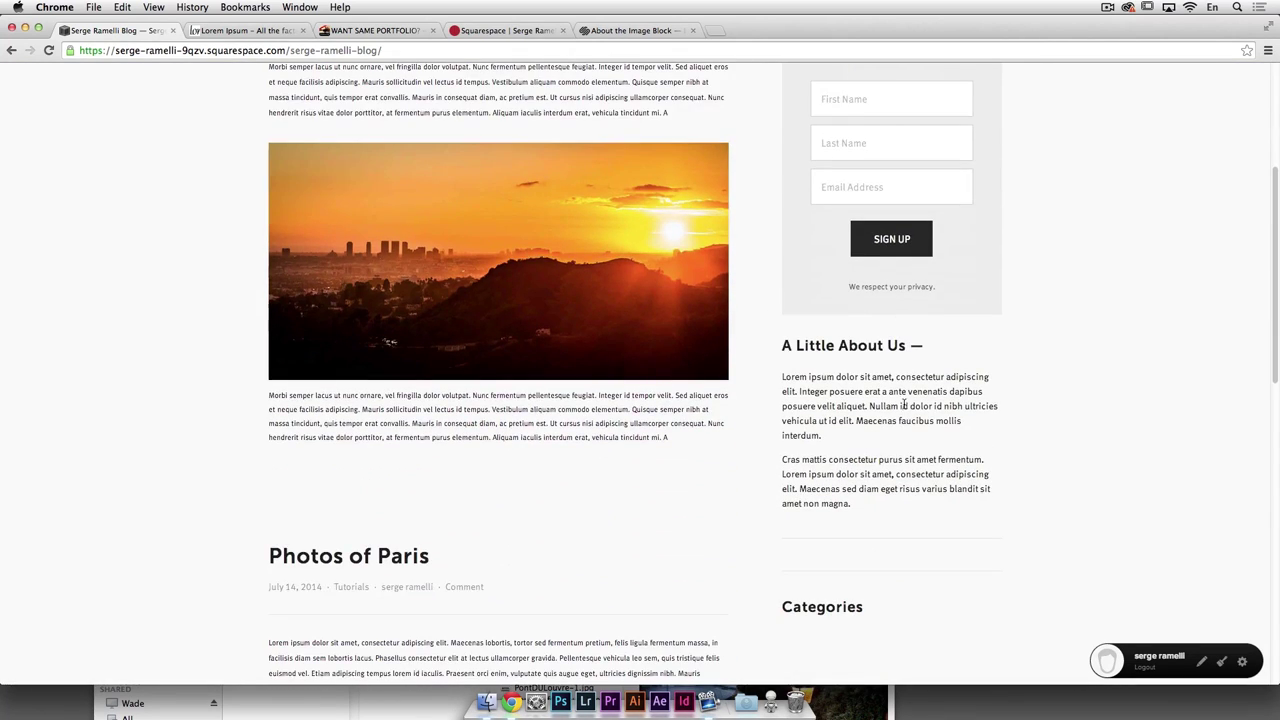
scroll(910, 412, up, 5)
scroll(781, 208, down, 4)
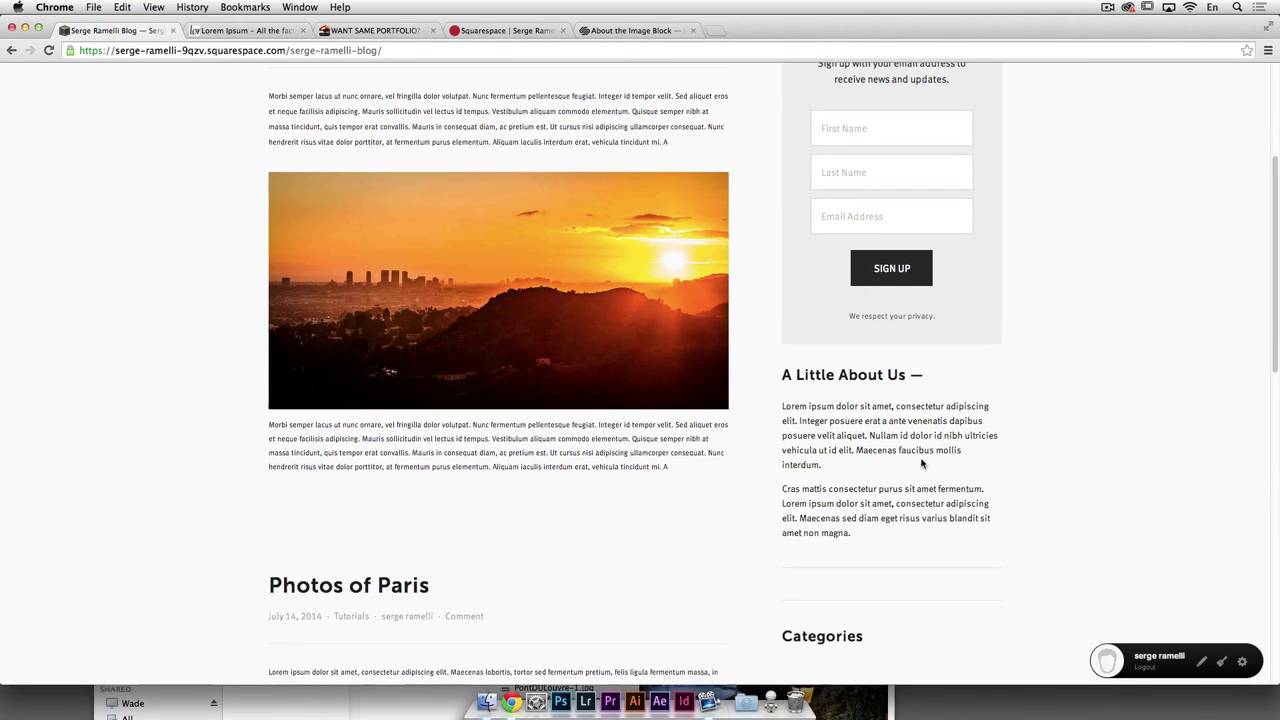
scroll(881, 587, down, 2)
scroll(855, 553, up, 5)
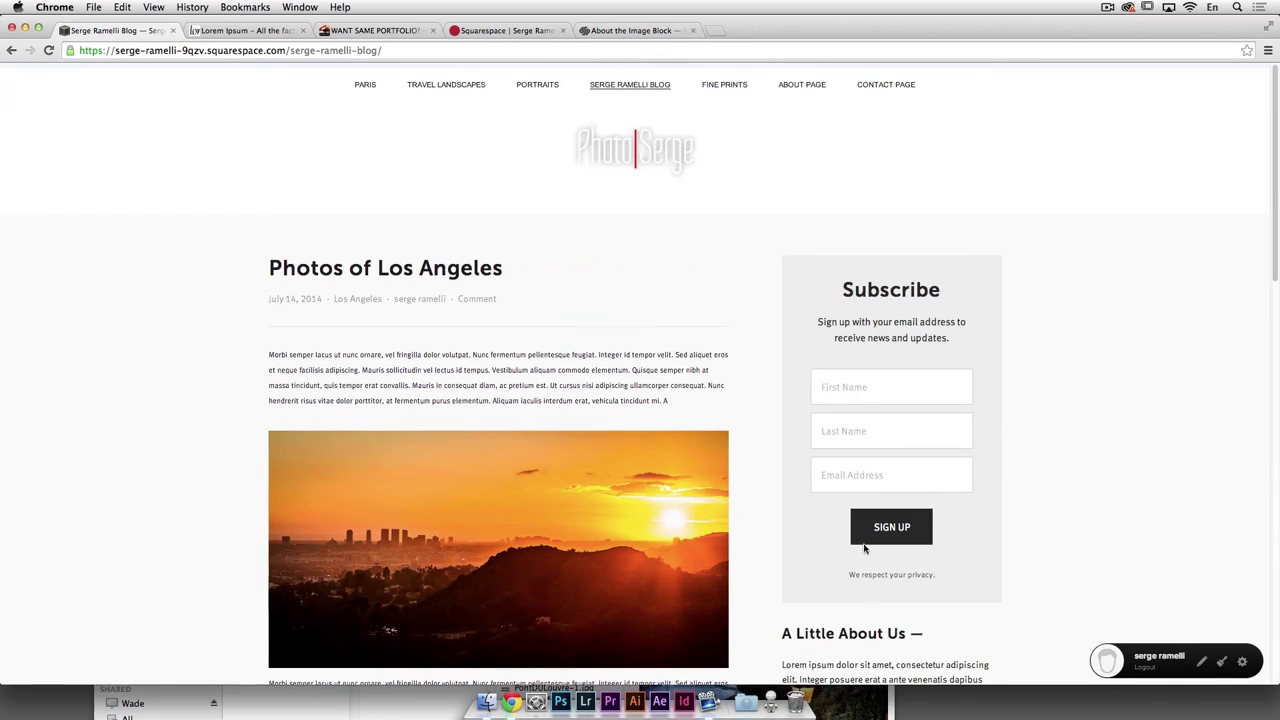
Step: Visit the Fine prints and About pages, ending on the empty Contact Page
click(729, 87)
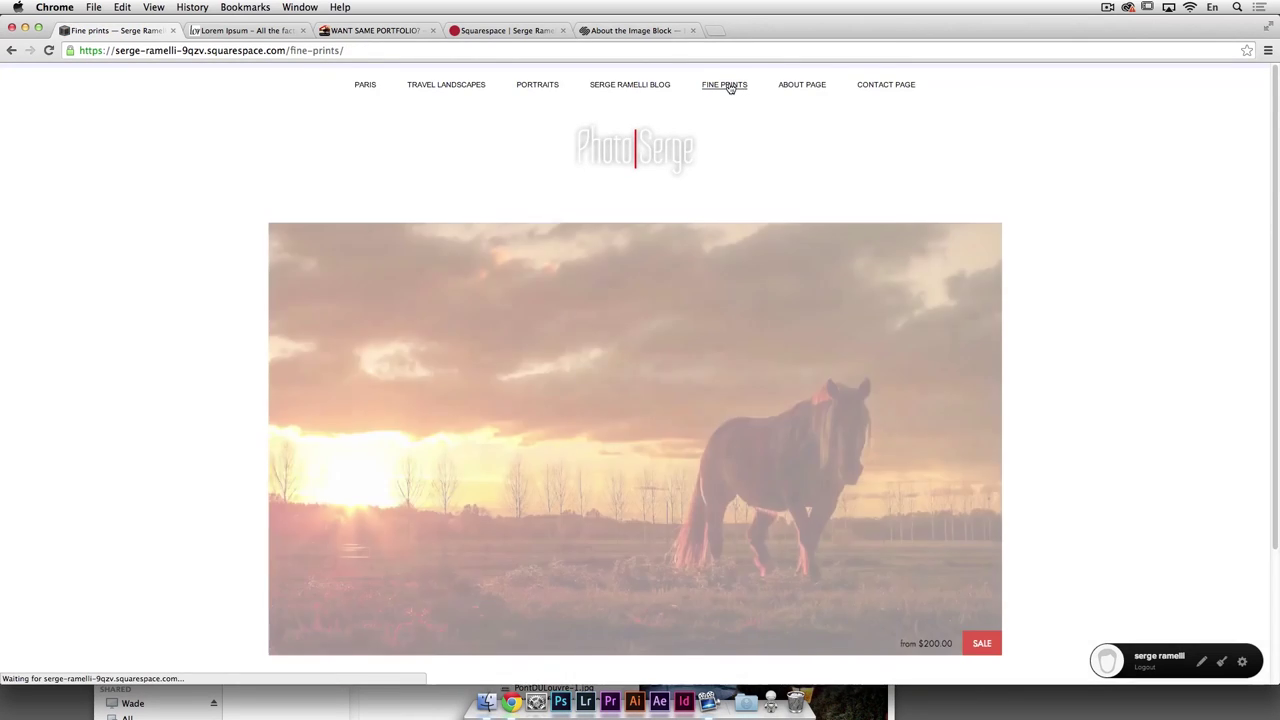
scroll(980, 483, down, 3)
scroll(990, 475, up, 3)
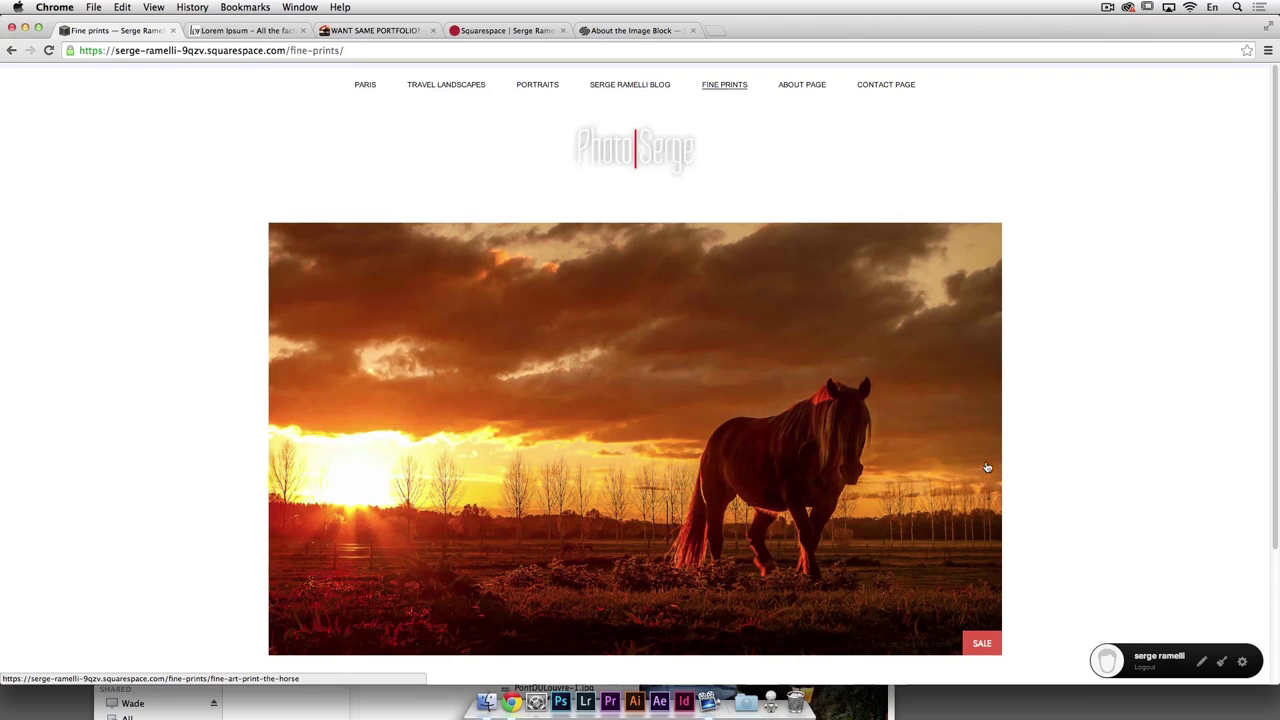
click(809, 89)
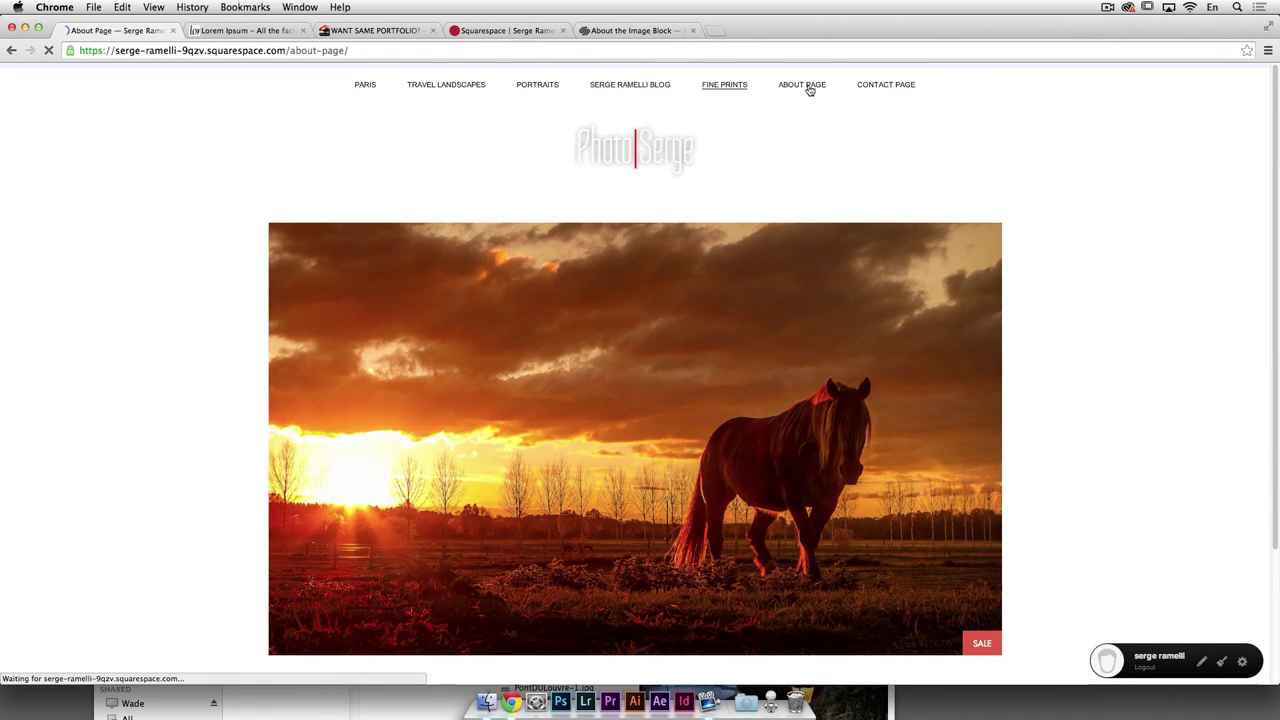
scroll(547, 366, down, 3)
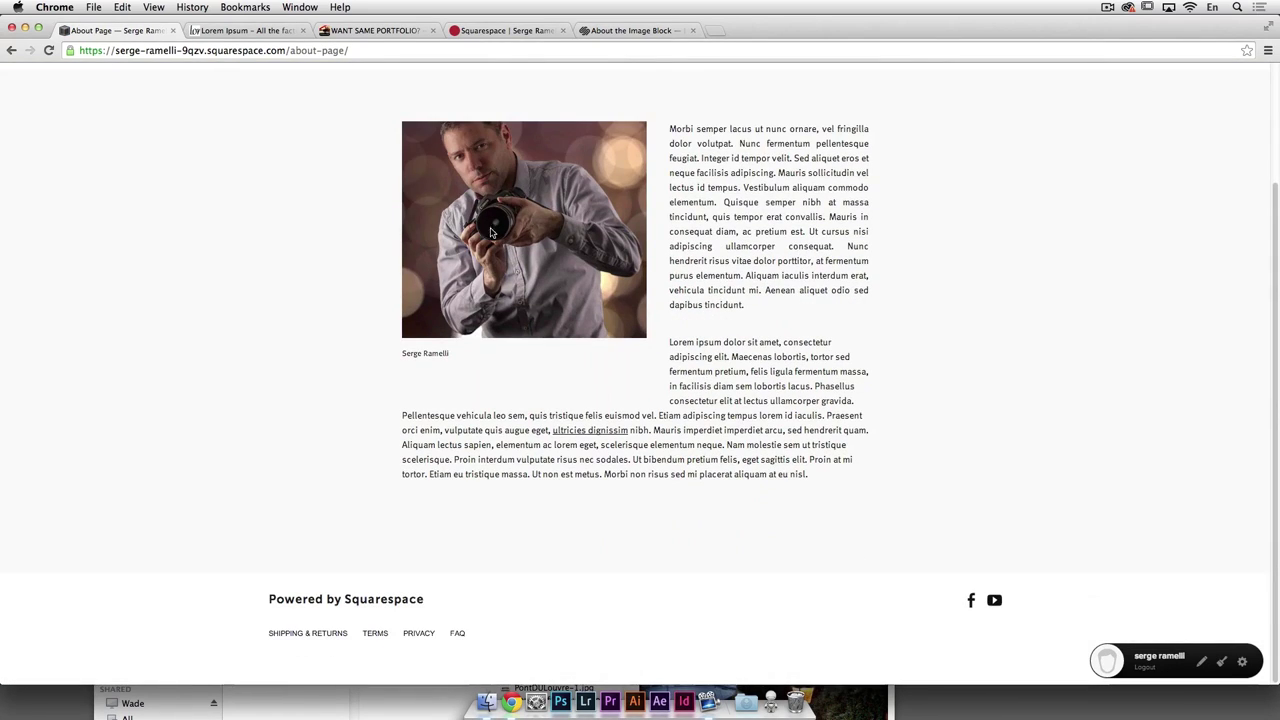
scroll(894, 449, up, 3)
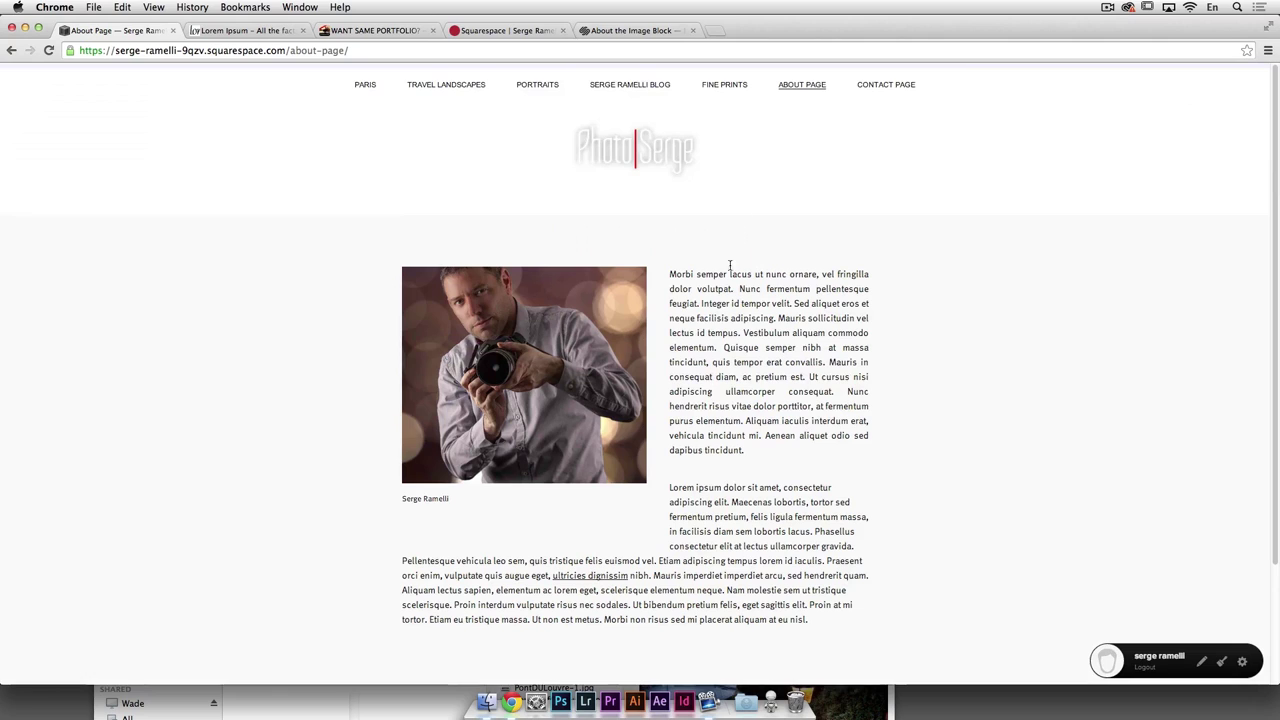
click(888, 85)
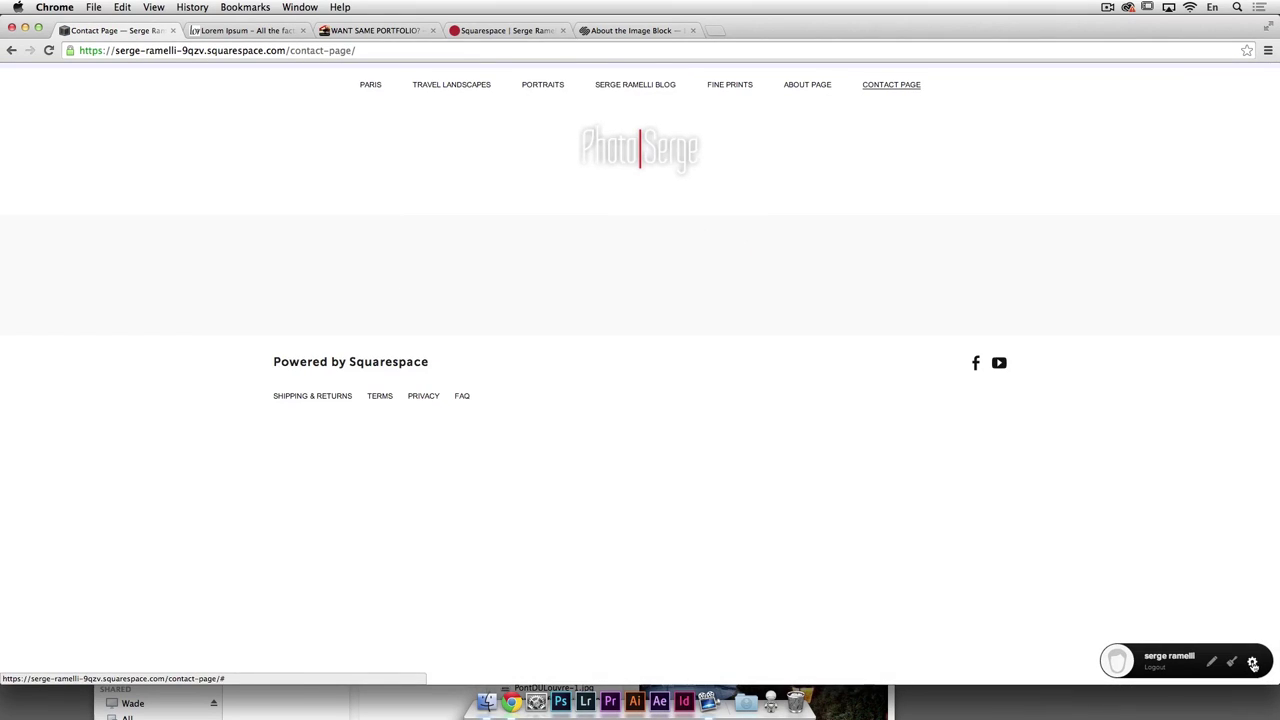
Step: Insert a Form block on the Contact Page, rename it 'Contact' and save its settings
click(1252, 662)
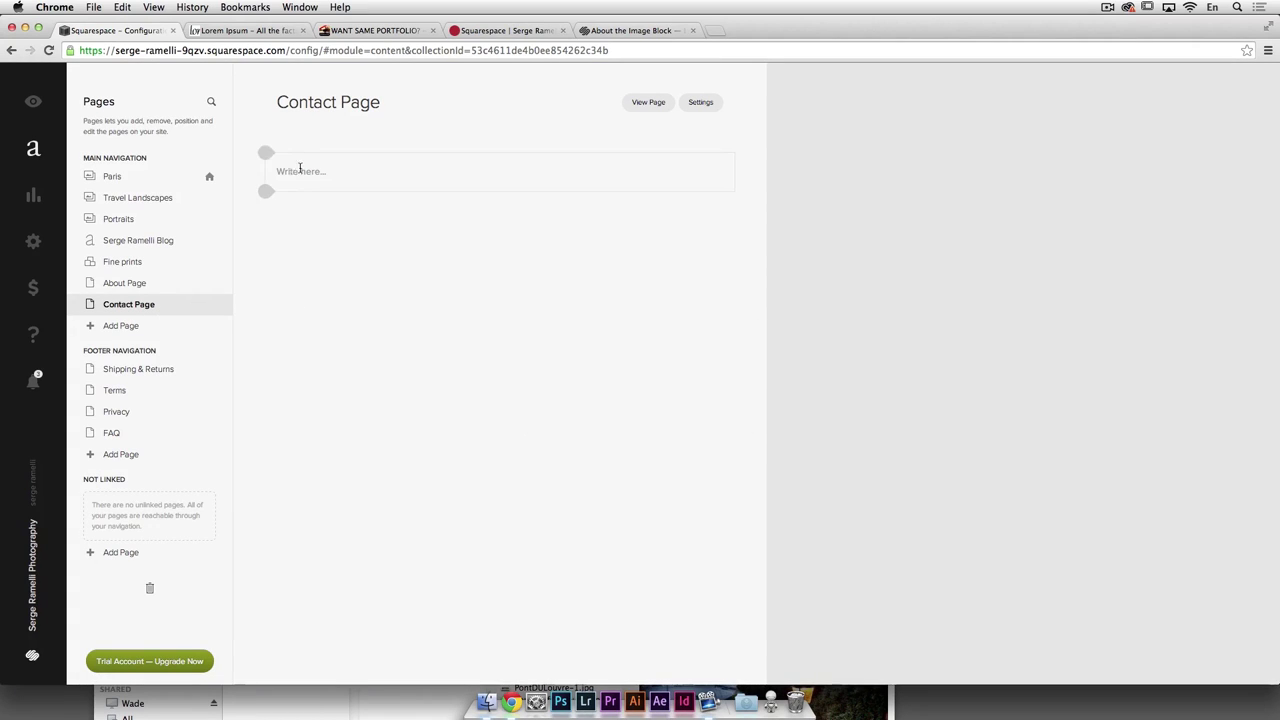
click(264, 153)
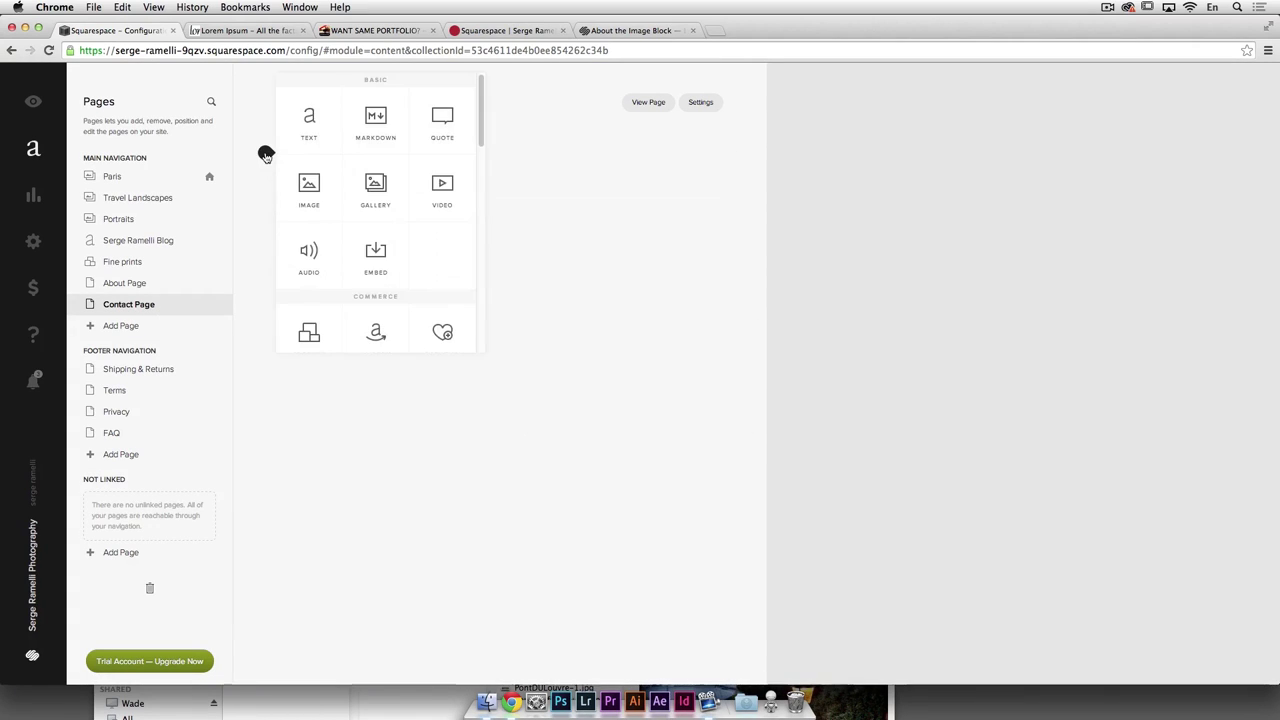
drag(480, 126, 480, 197)
click(320, 200)
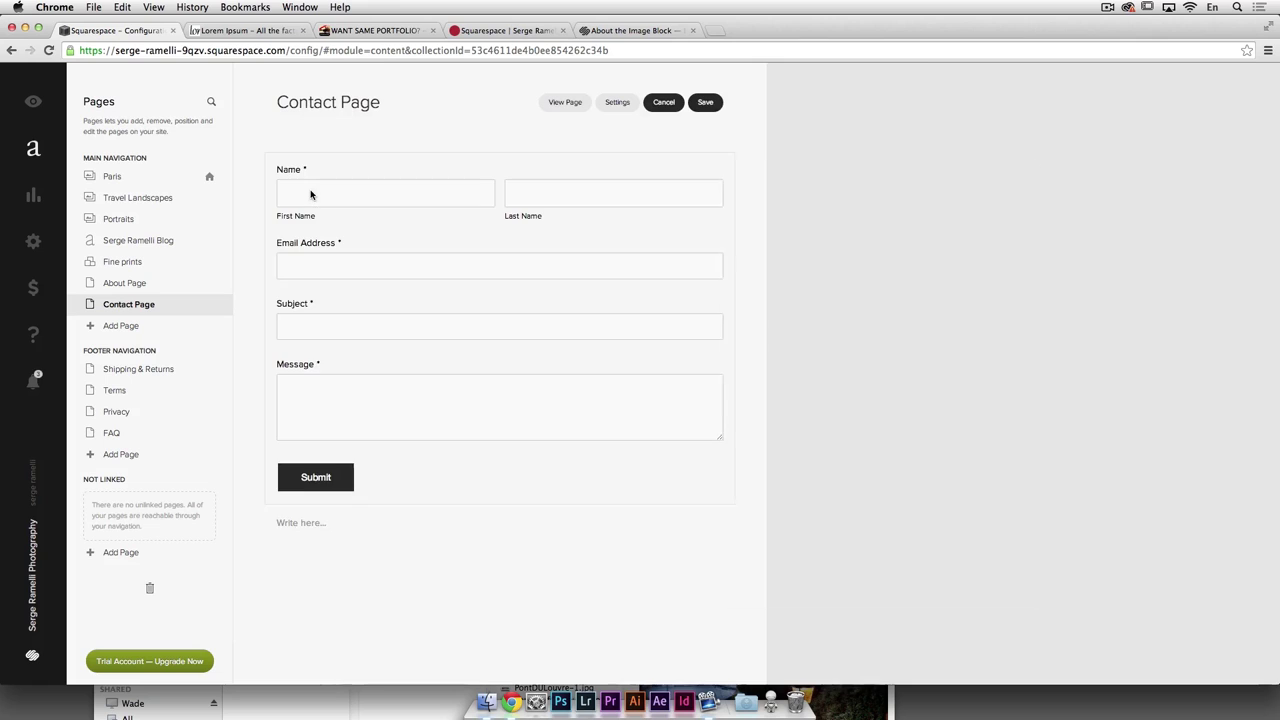
triple_click(840, 249)
text(Contact)
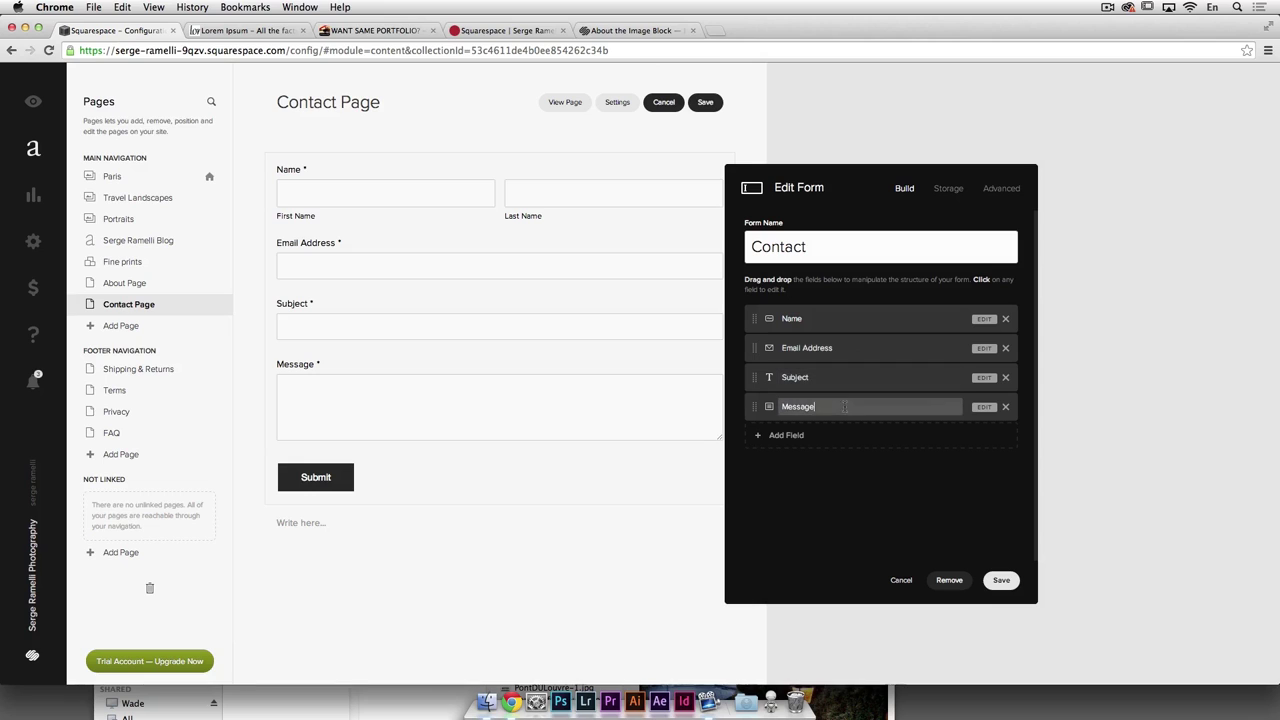
click(1001, 581)
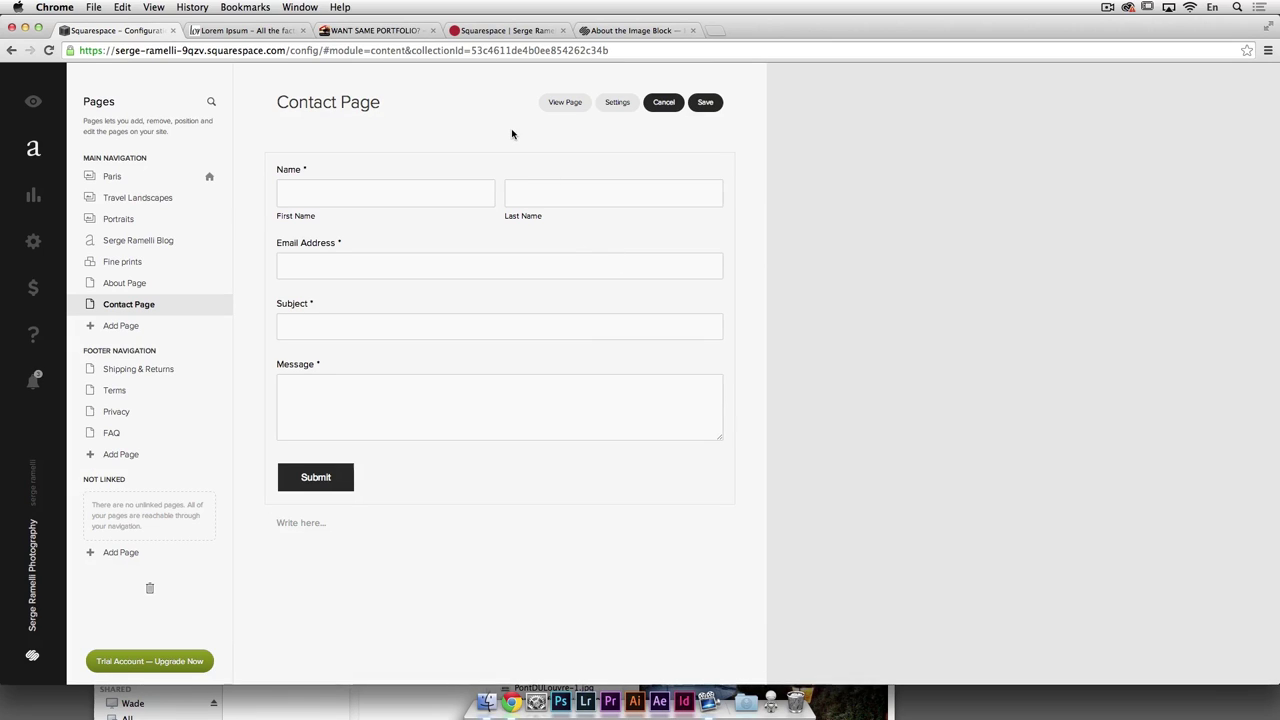
Step: Save the Contact Page changes and leave the editor
click(316, 526)
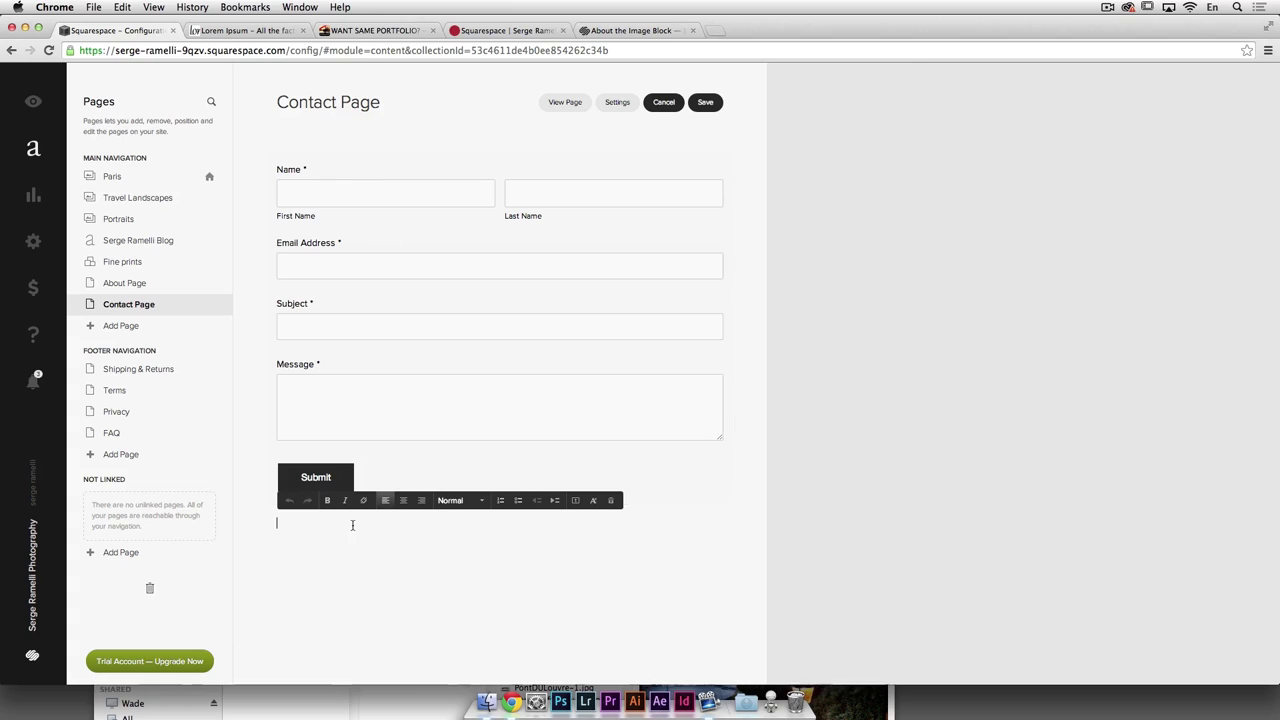
click(706, 104)
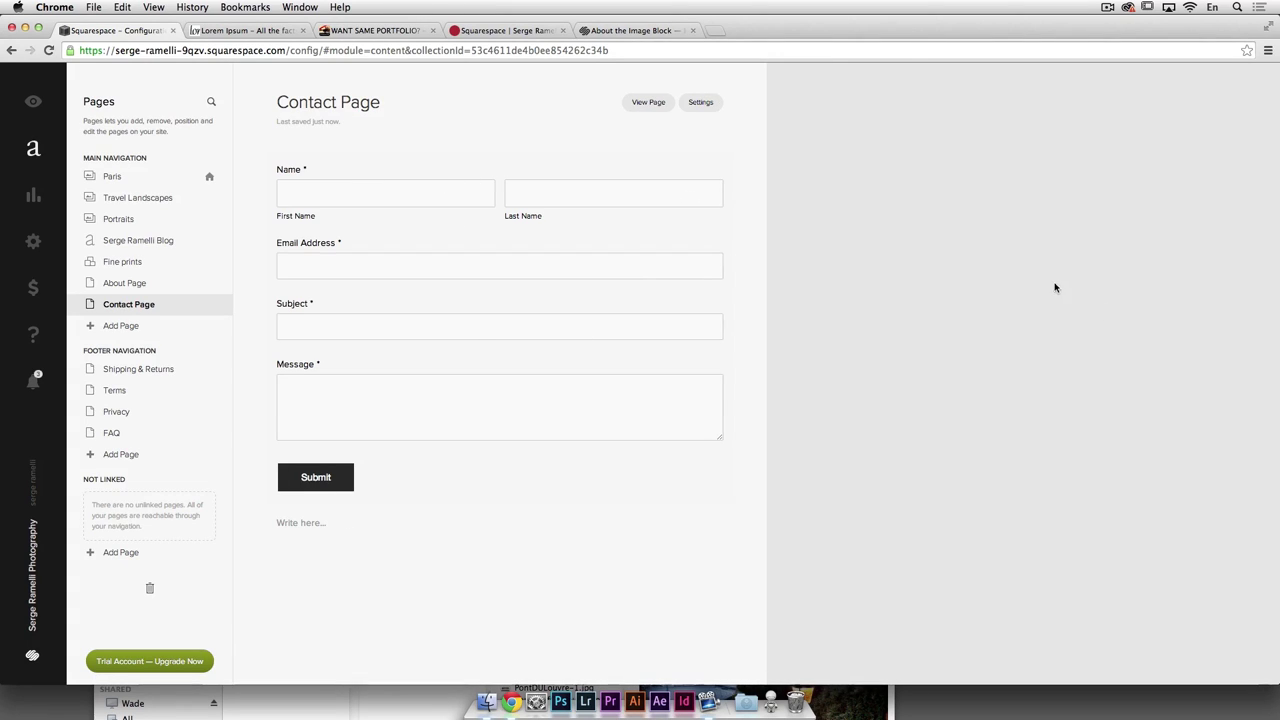
key(Escape)
Step: Visit the live Blog, Fine prints, About and Contact pages to confirm the form appears
click(622, 86)
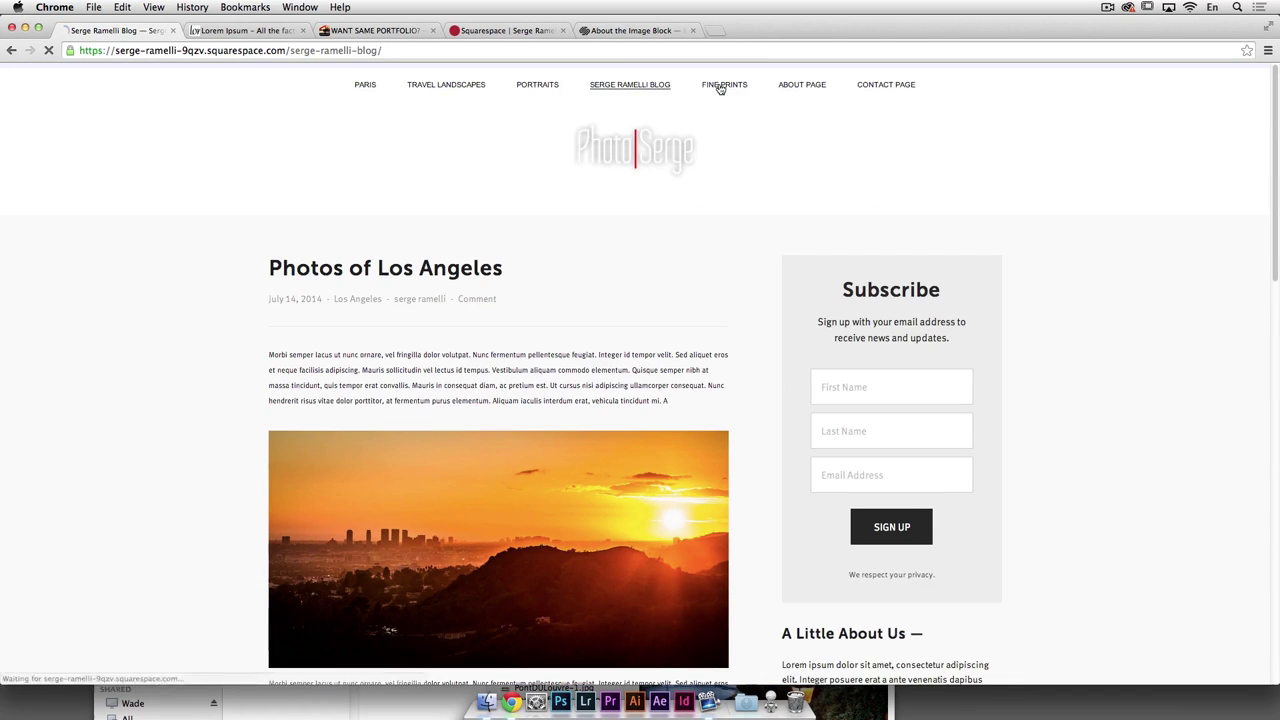
click(720, 86)
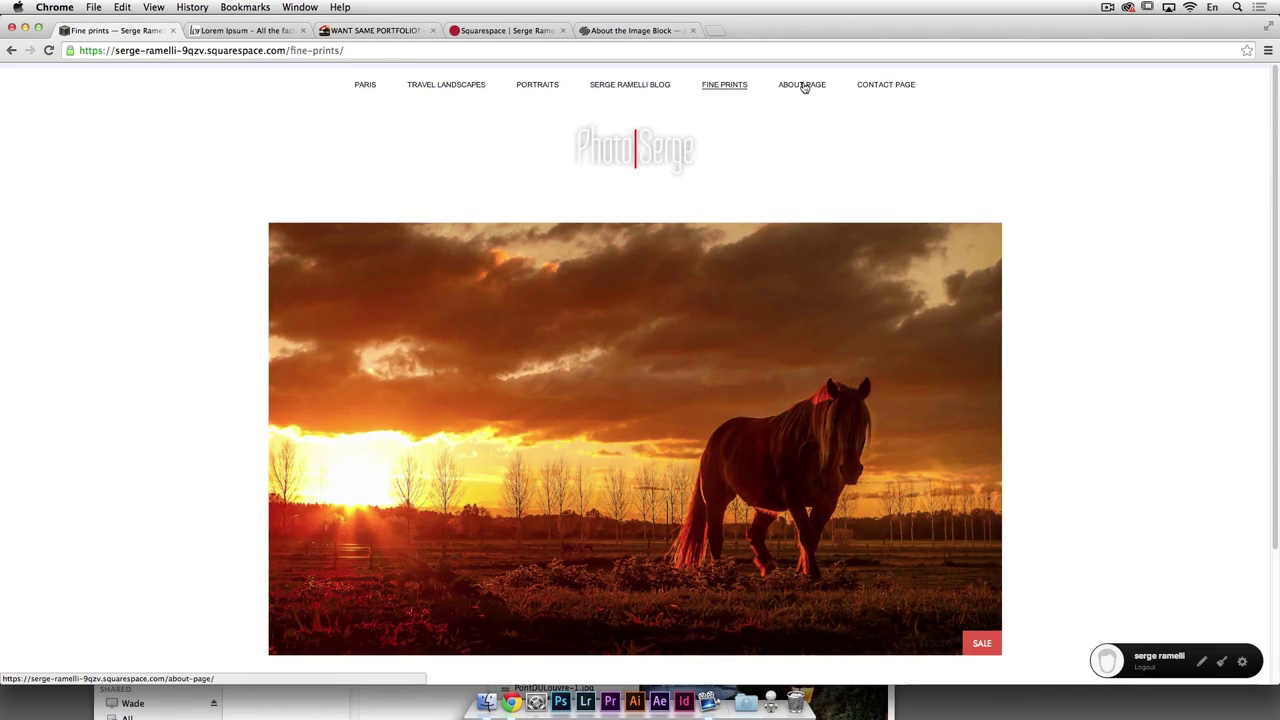
click(802, 86)
click(881, 85)
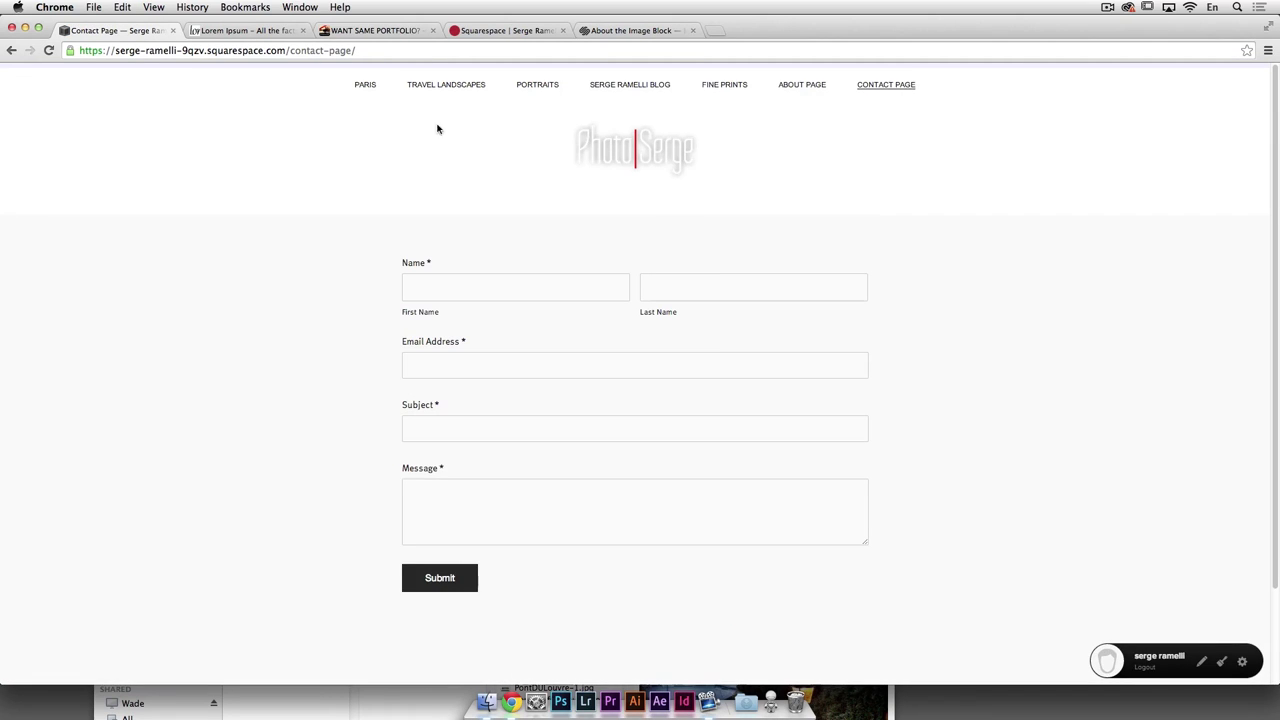
Step: Return to the Paris gallery home page and scroll through it
click(362, 84)
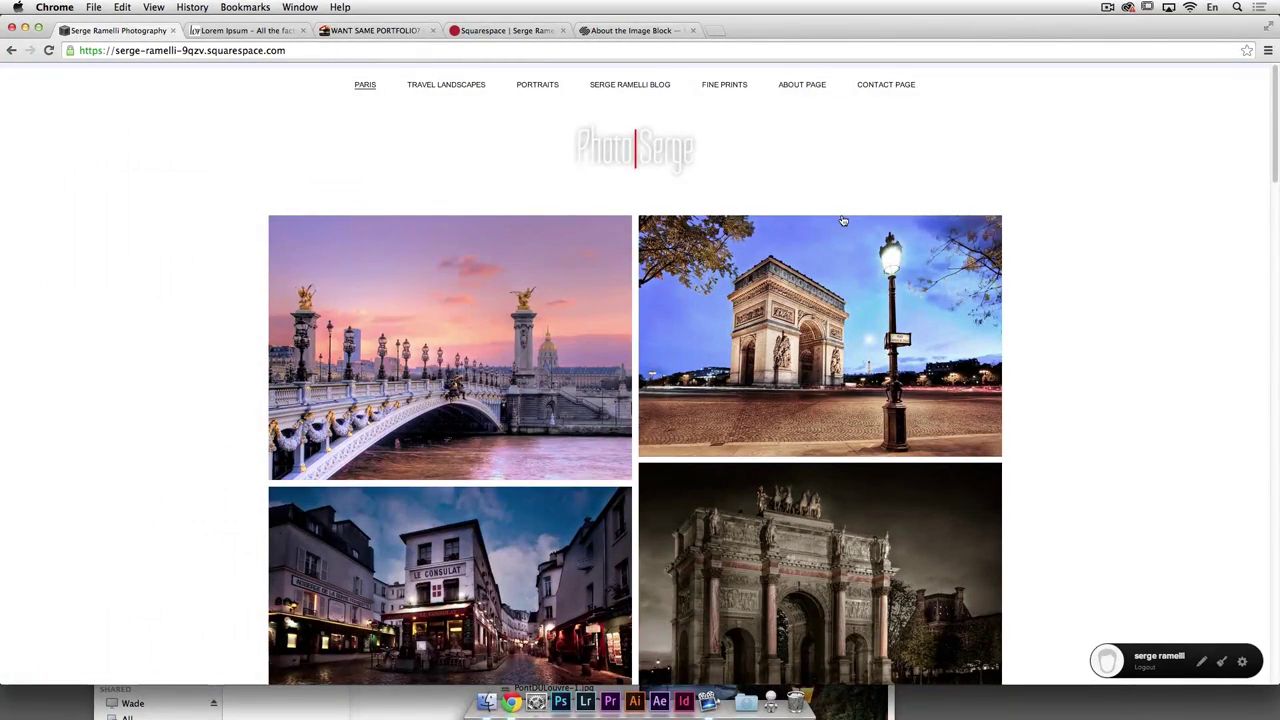
scroll(1081, 438, down, 10)
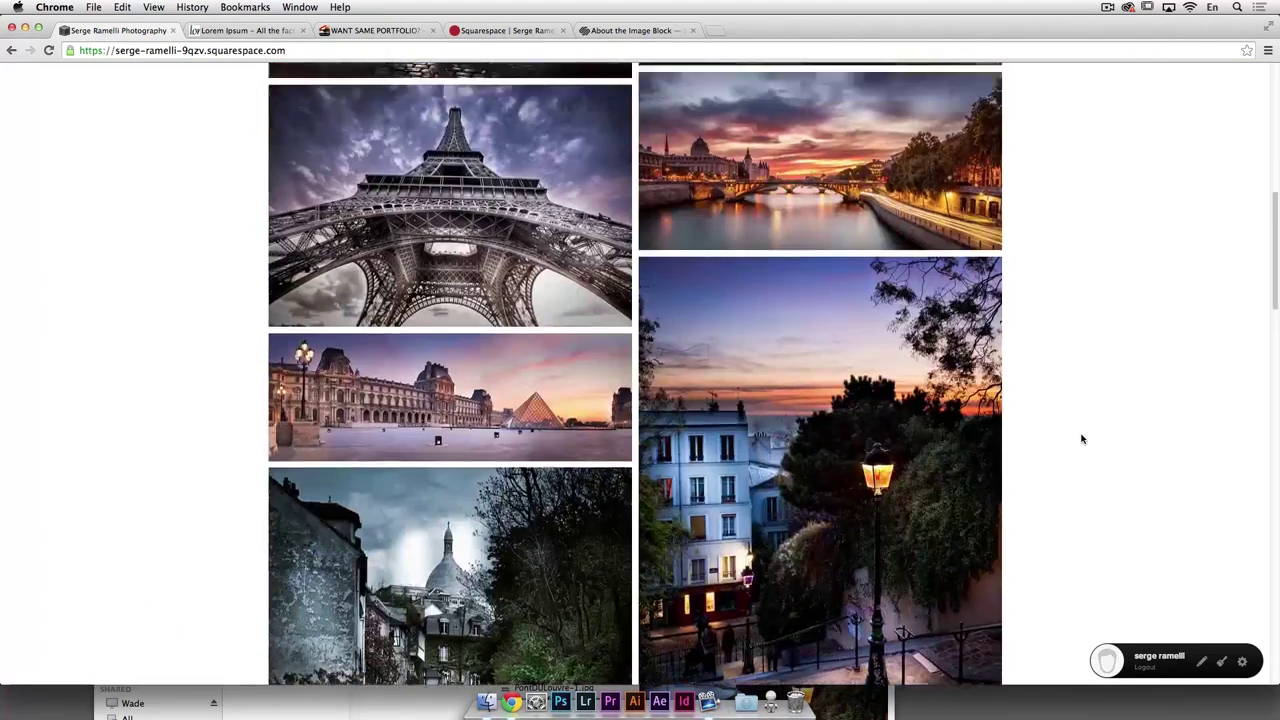
scroll(1081, 438, up, 10)
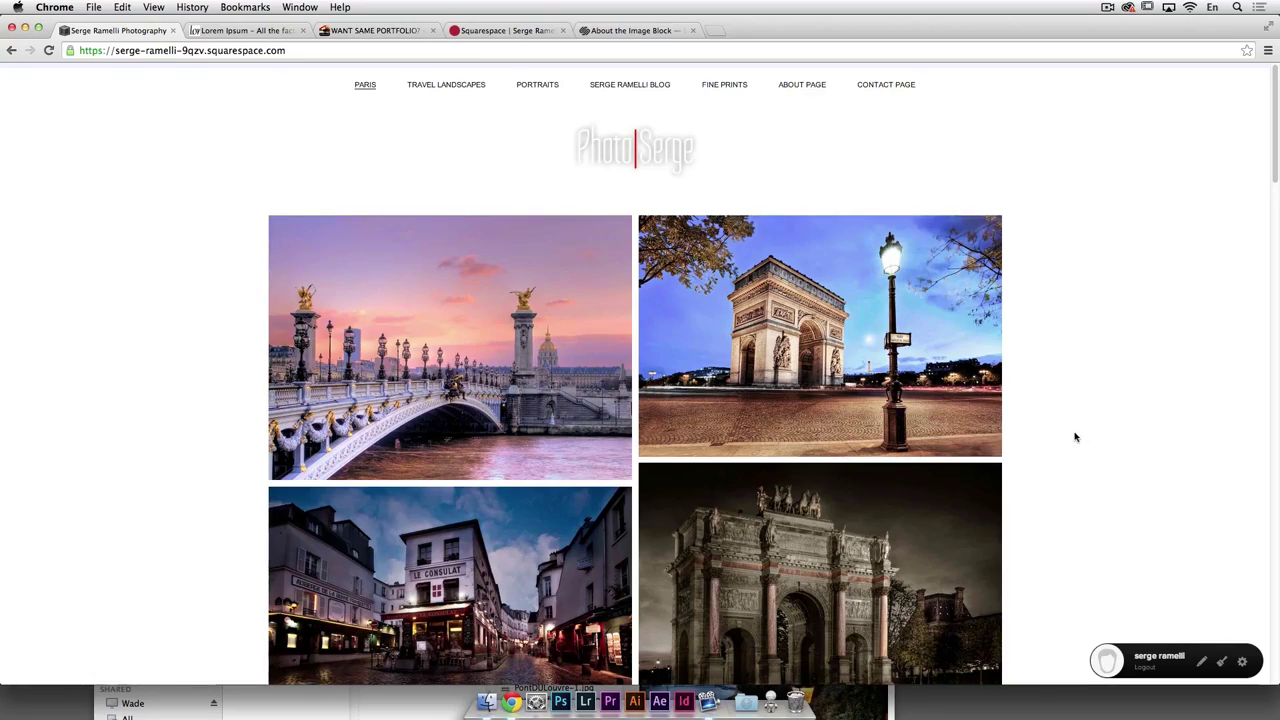
click(1108, 8)
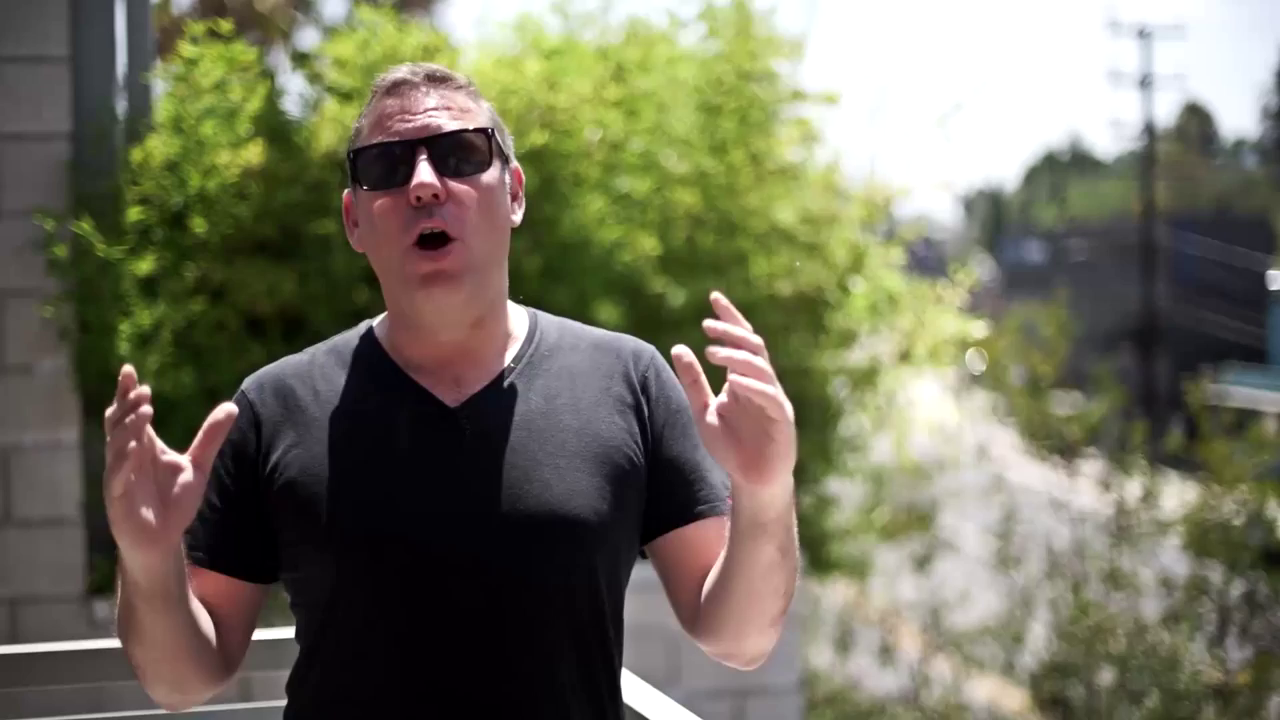